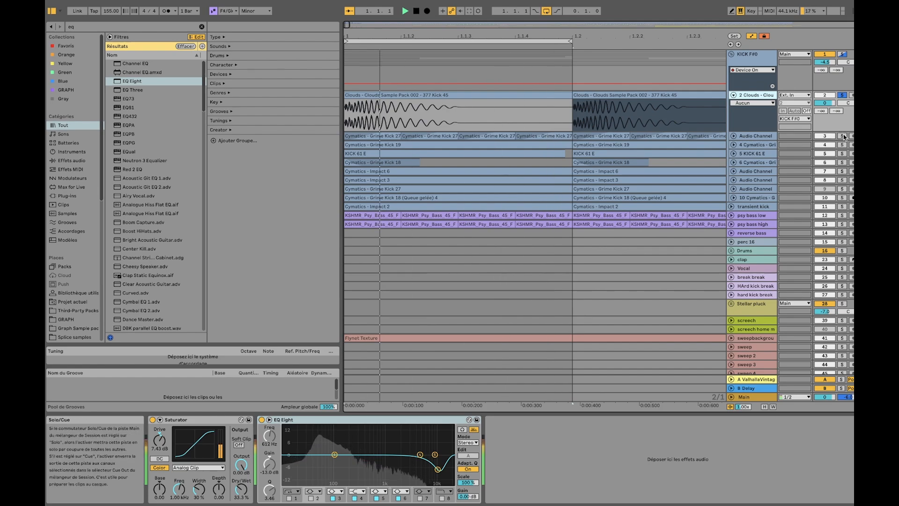
# Audition track 3 and track 4 in solo one after the other, unfolding track 3 to show its waveform
pyautogui.click(838, 137)
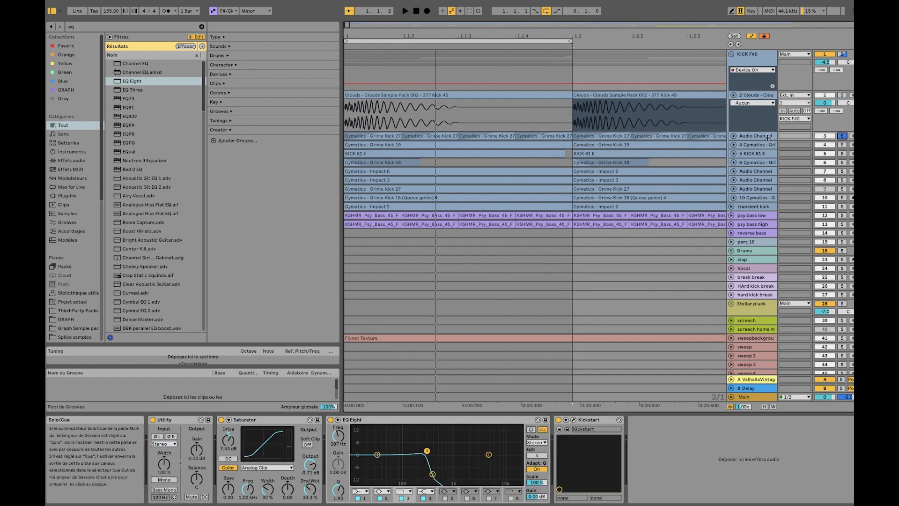
pyautogui.press('space')
pyautogui.click(734, 136)
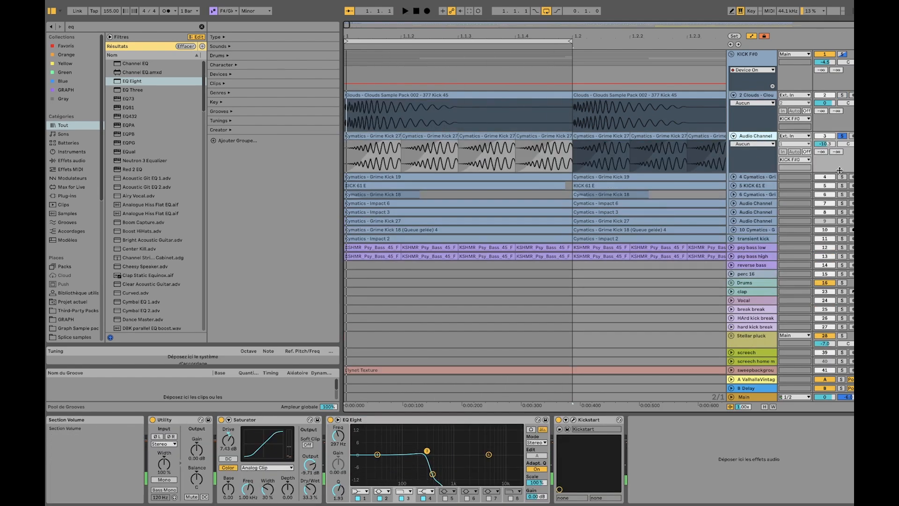
pyautogui.click(842, 177)
pyautogui.press('space')
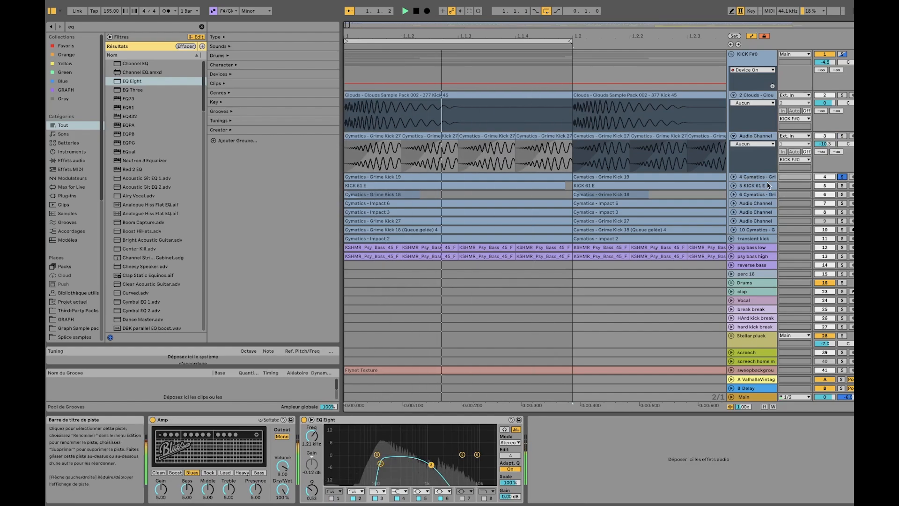
# Solo the KICK 61 E track during playback, unfold it and select its first clip
pyautogui.click(843, 185)
pyautogui.press('space')
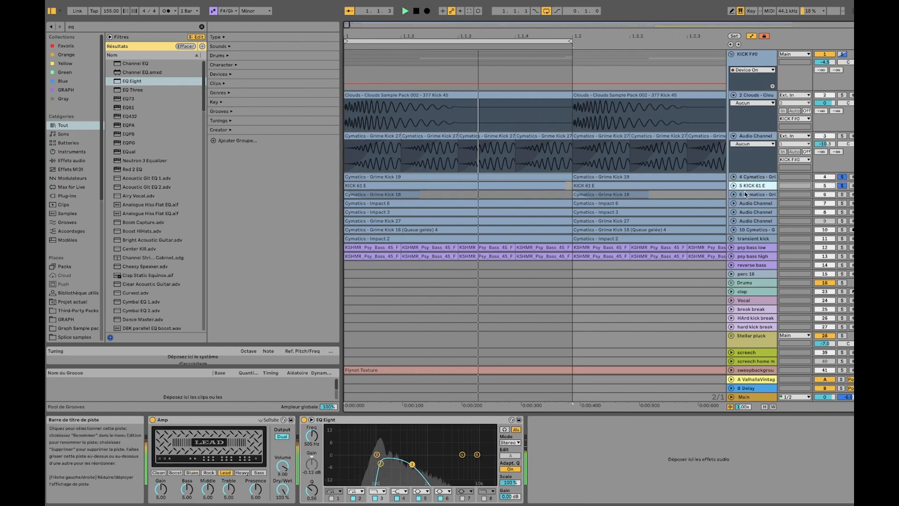
pyautogui.press('Right')
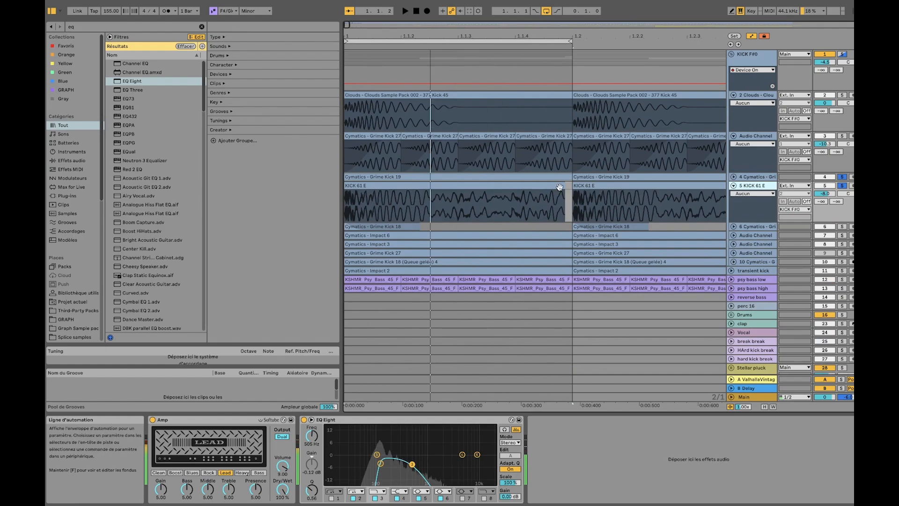
pyautogui.click(560, 187)
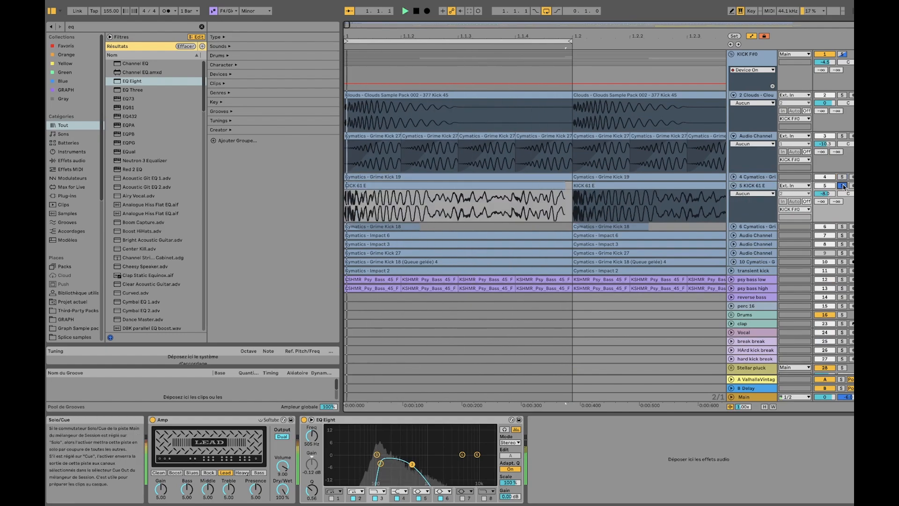
# Solo tracks 6, 7, 8, 10 and 11 in turn to go through the remaining kick layers
pyautogui.click(842, 226)
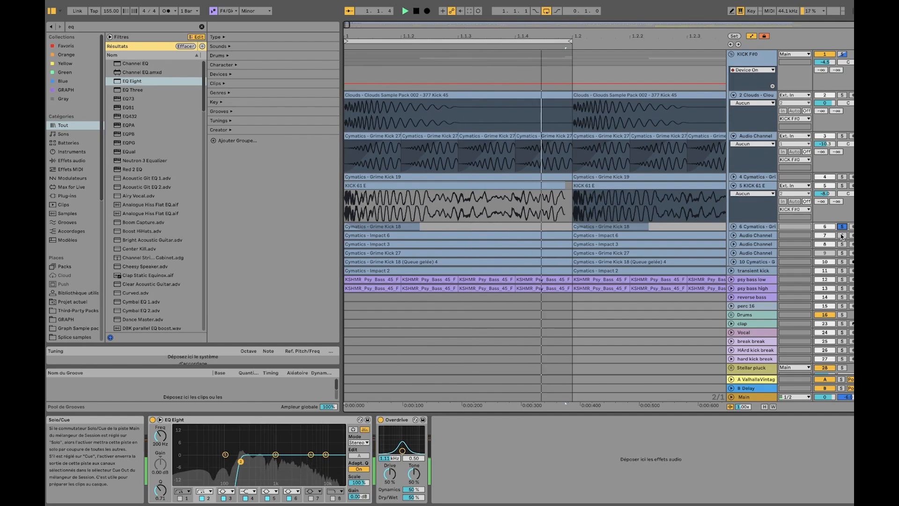
pyautogui.click(841, 236)
pyautogui.click(842, 244)
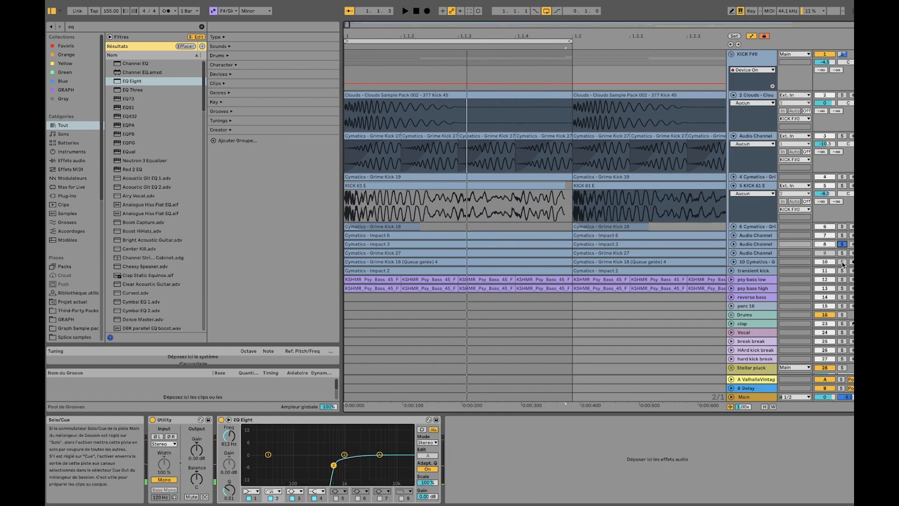
pyautogui.click(842, 262)
pyautogui.click(842, 271)
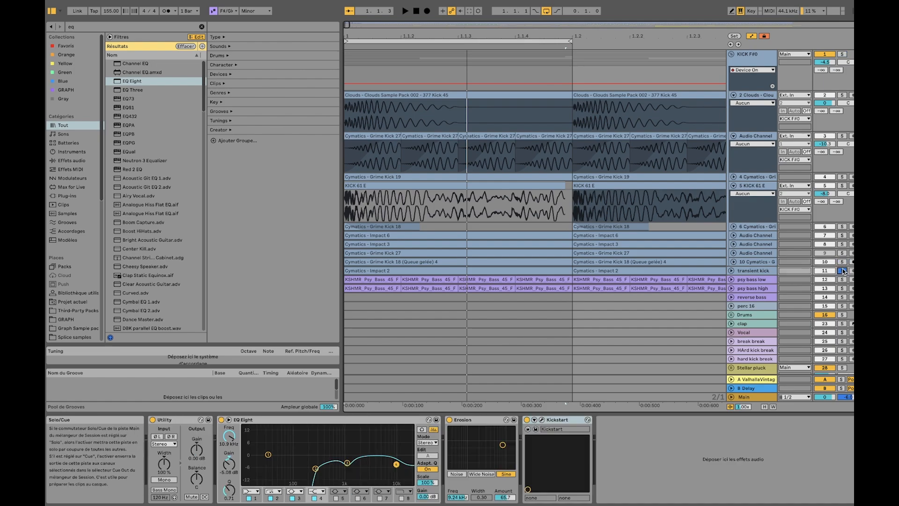
# Audition the transient kick and track 10 with their waveforms unfolded, and fold the transient kick track again
pyautogui.press('space')
pyautogui.click(731, 270)
pyautogui.click(731, 262)
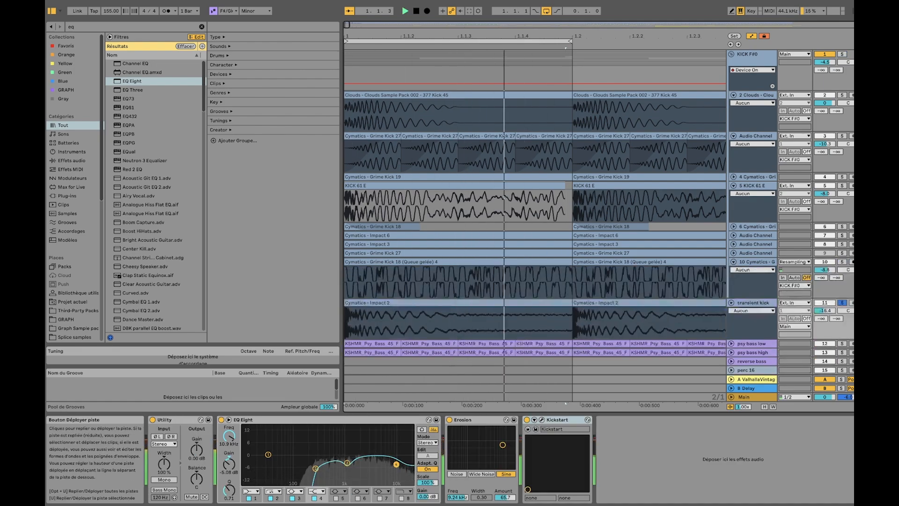
pyautogui.click(841, 262)
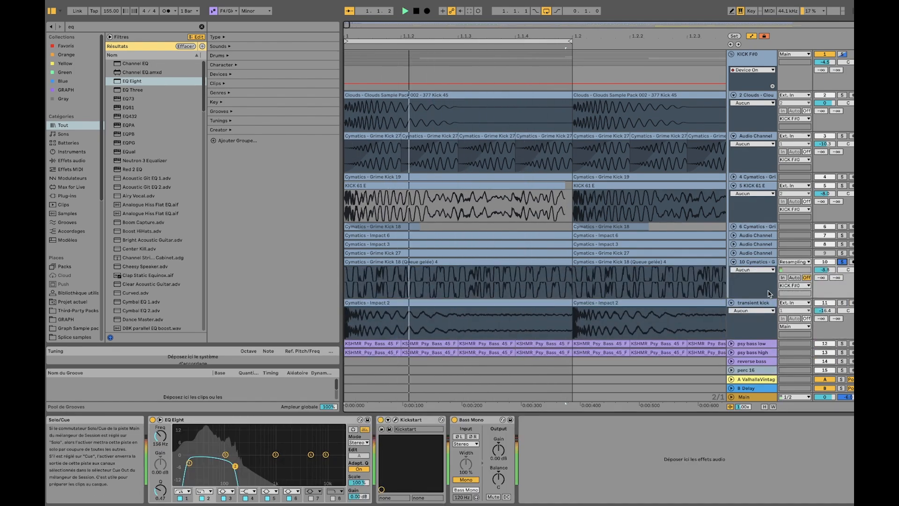
pyautogui.click(732, 302)
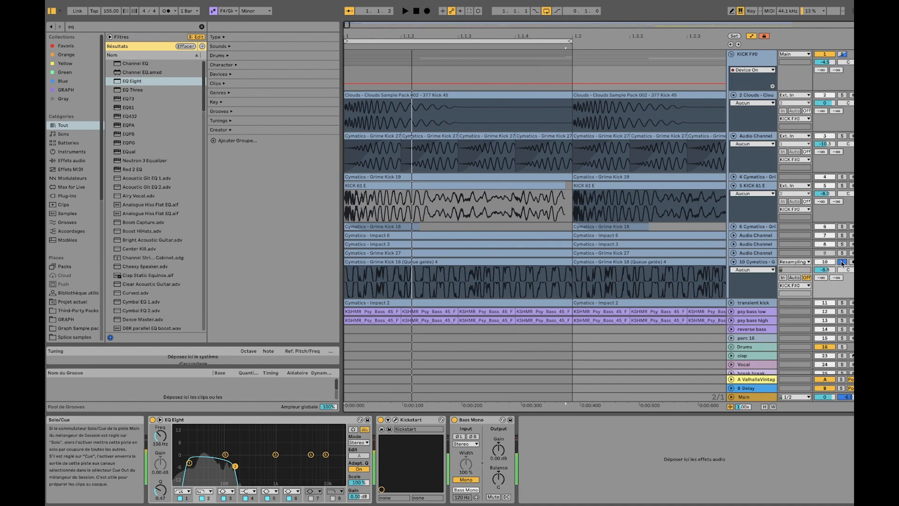
# Solo track 2 and bypass its Saturator and EQ Eight to hear the kick sample dry
pyautogui.click(842, 95)
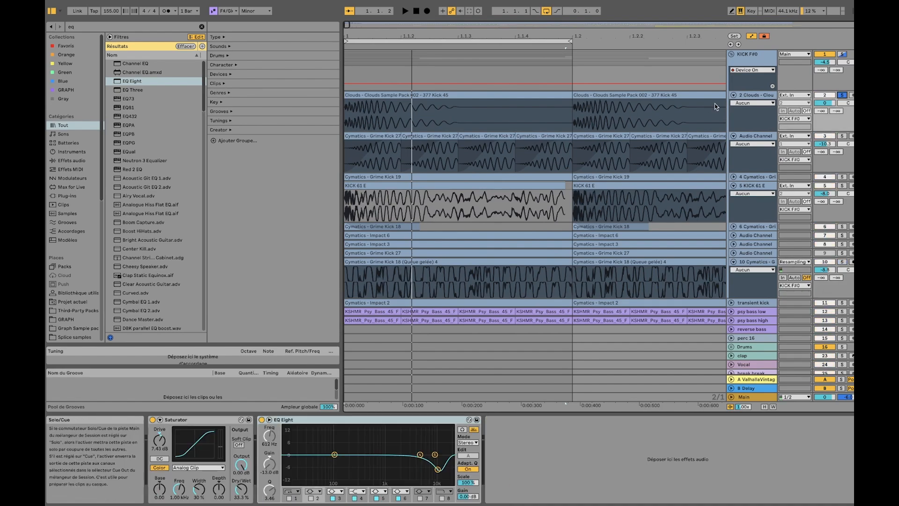
pyautogui.click(750, 96)
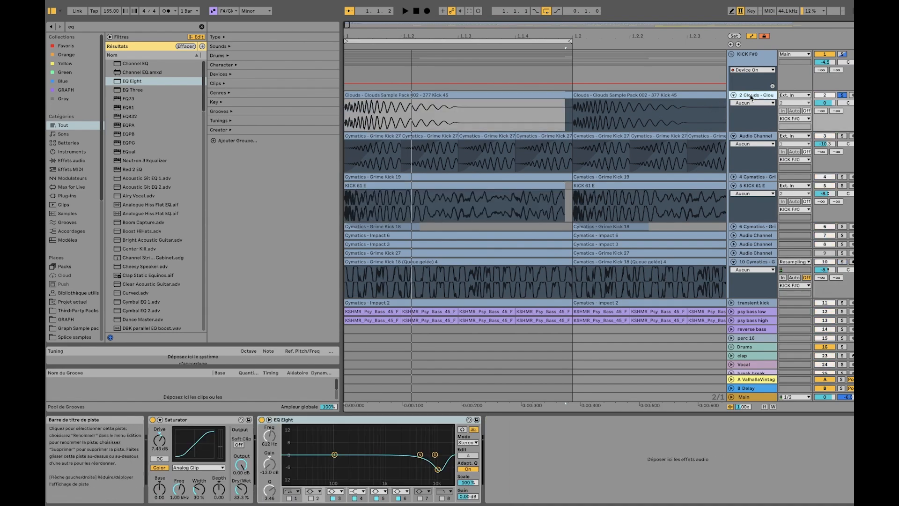
pyautogui.click(154, 420)
pyautogui.click(261, 419)
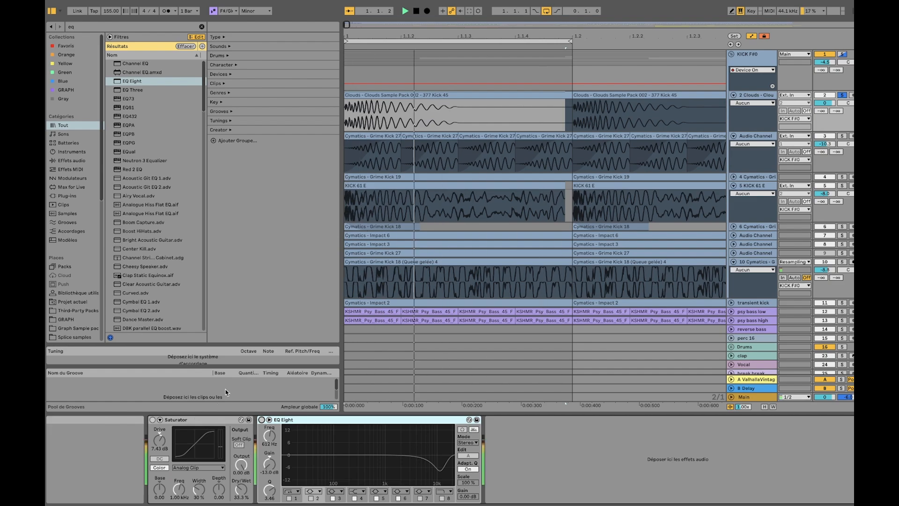
# Review the effect chain on the KICK F#0 group and return to the kick clip on track 2
pyautogui.click(768, 74)
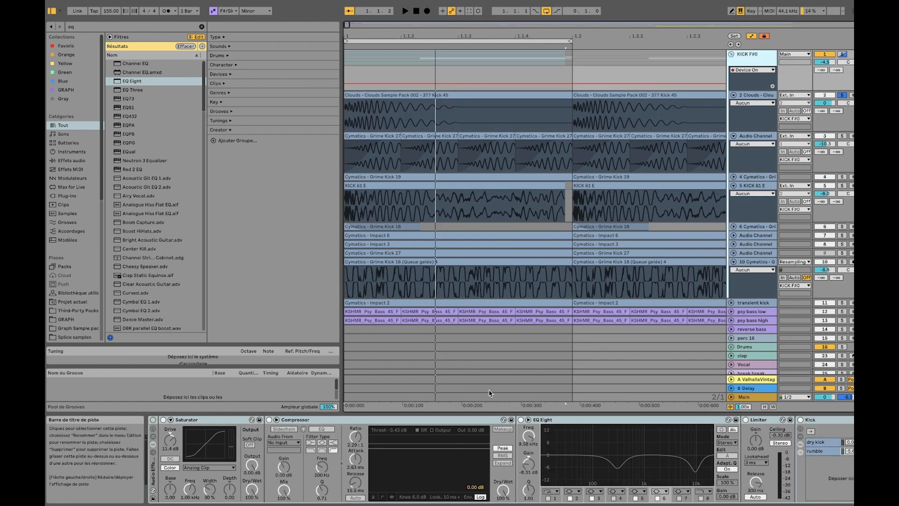
pyautogui.moveTo(518, 460)
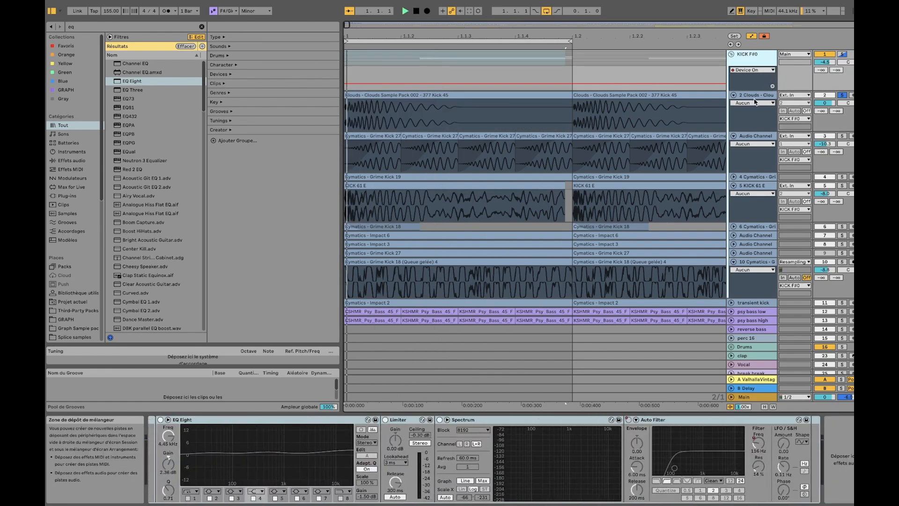
pyautogui.click(446, 111)
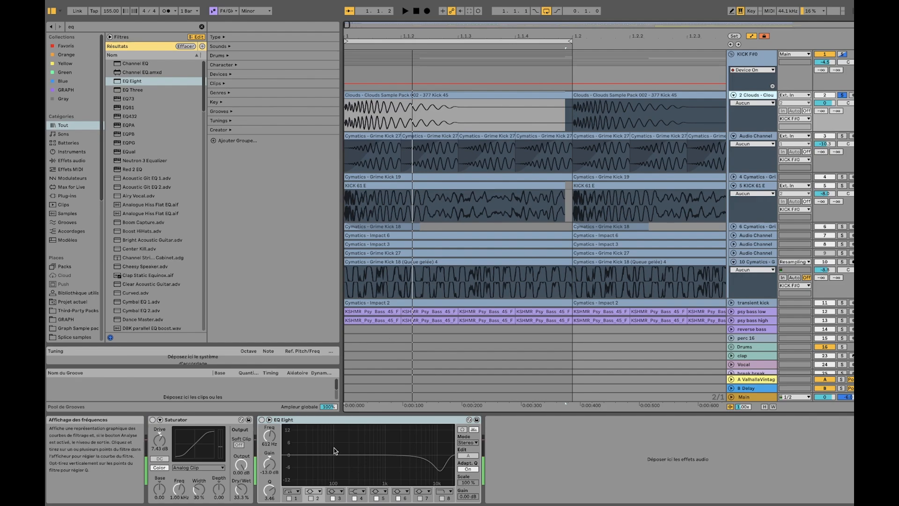
pyautogui.scroll(-5, 402, 115)
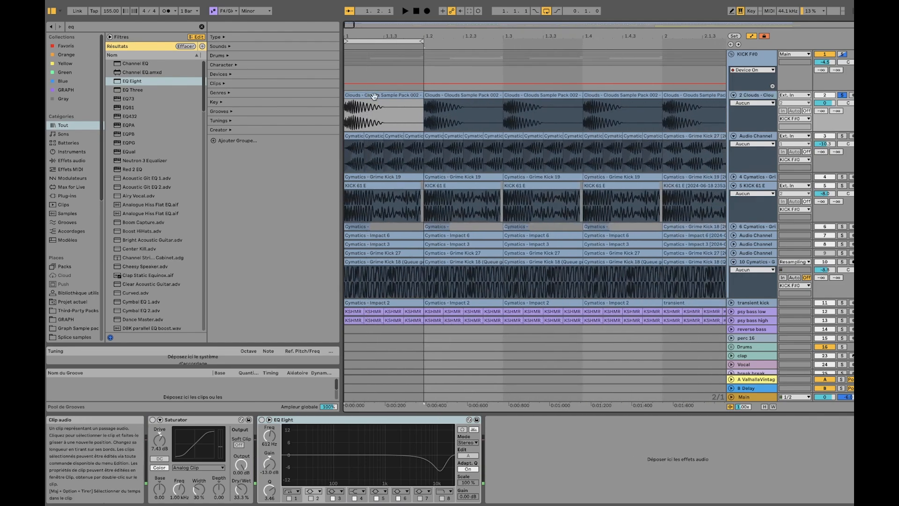
# Re-enable the Saturator and the EQ Eight on track 2 one after the other, playing the kick in between
pyautogui.click(153, 420)
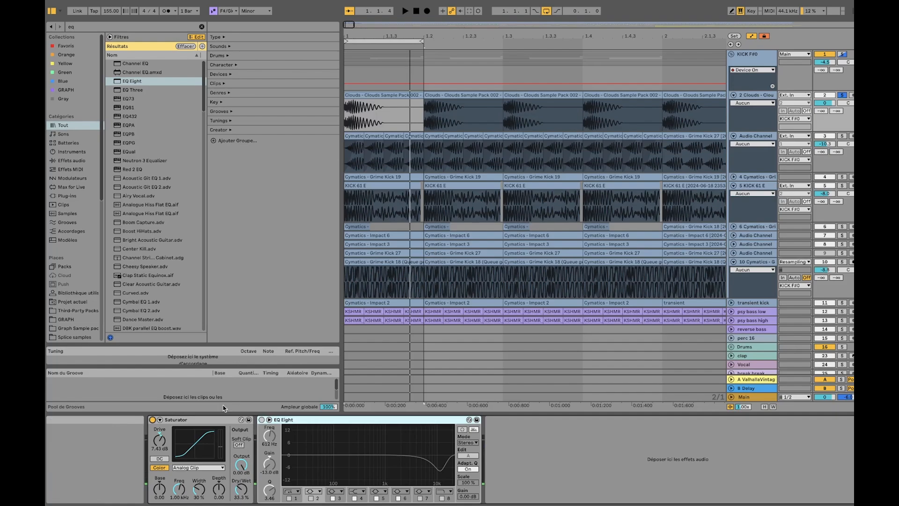
pyautogui.press('space')
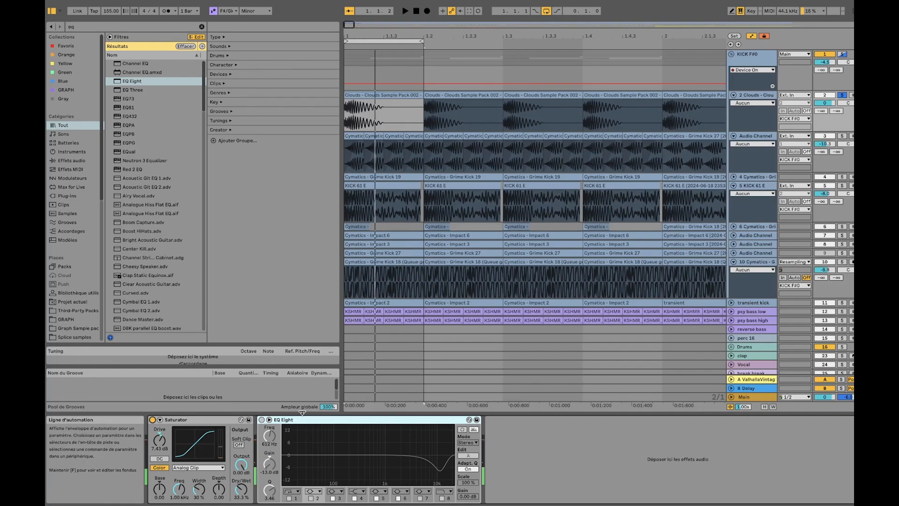
pyautogui.click(262, 420)
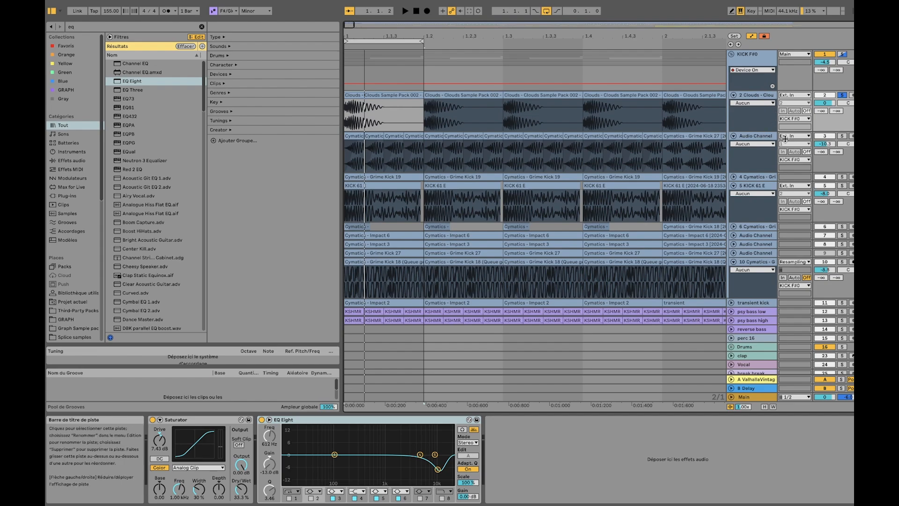
# Solo track 3 and bypass its Saturator, EQ Eight and Kickstart to hear the Grime Kick 27 sample dry
pyautogui.click(841, 139)
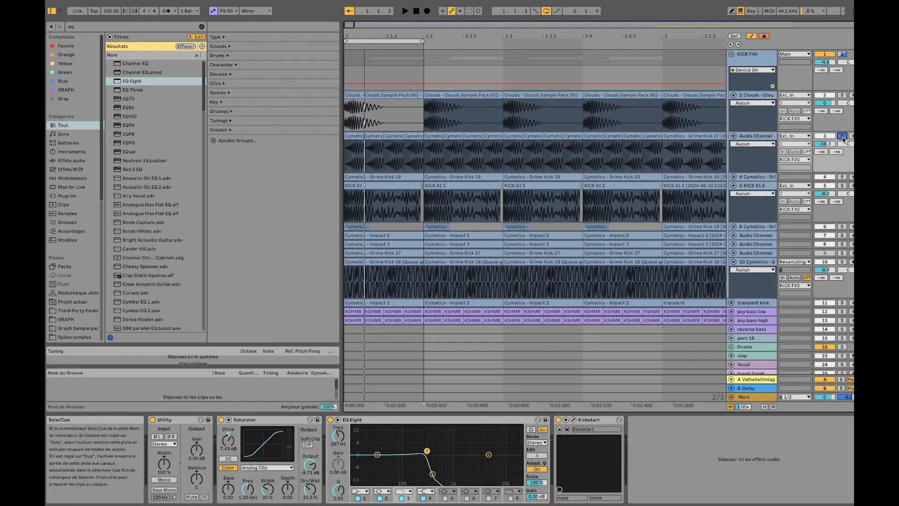
pyautogui.click(757, 138)
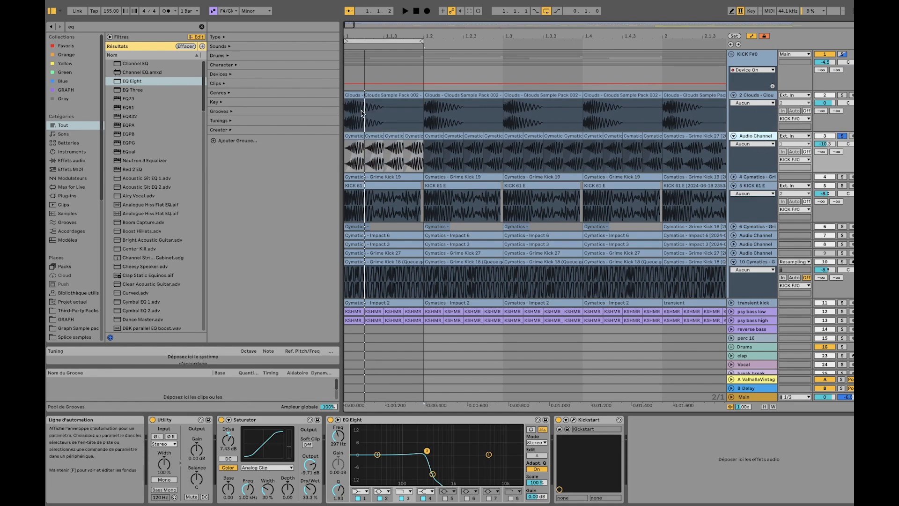
pyautogui.scroll(5, 360, 127)
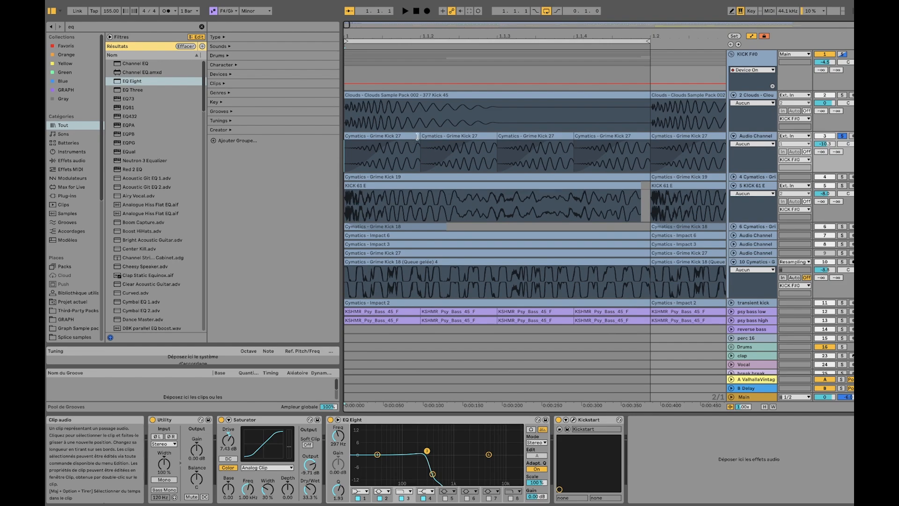
pyautogui.press('space')
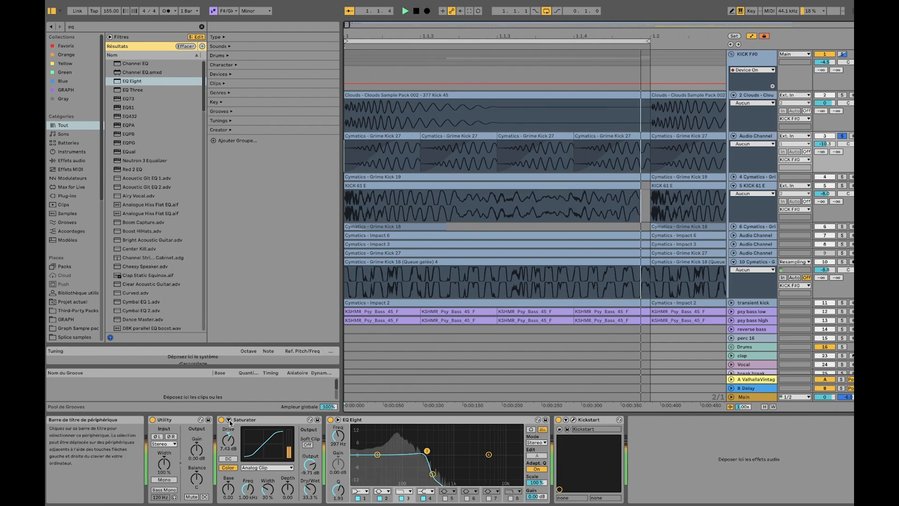
pyautogui.click(330, 420)
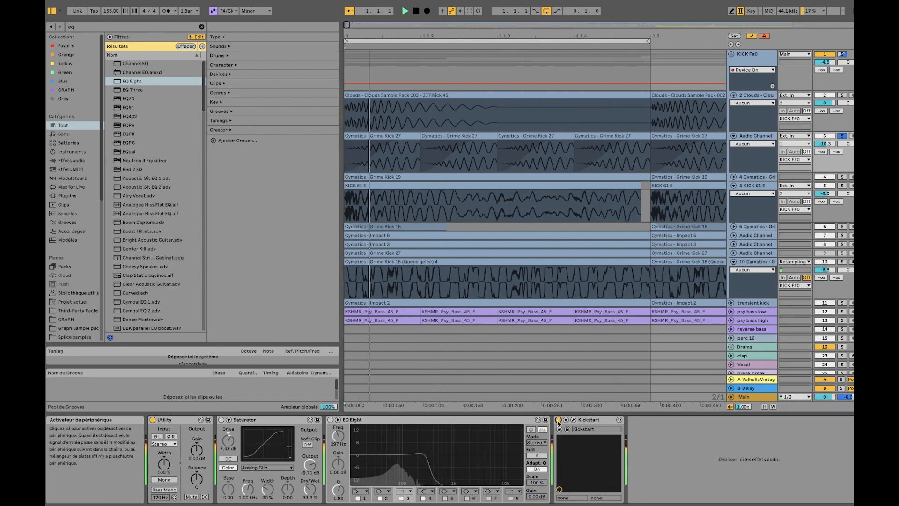
# Set the arrangement's fixed grid to 1/16
pyautogui.click(448, 105)
pyautogui.rightClick(447, 105)
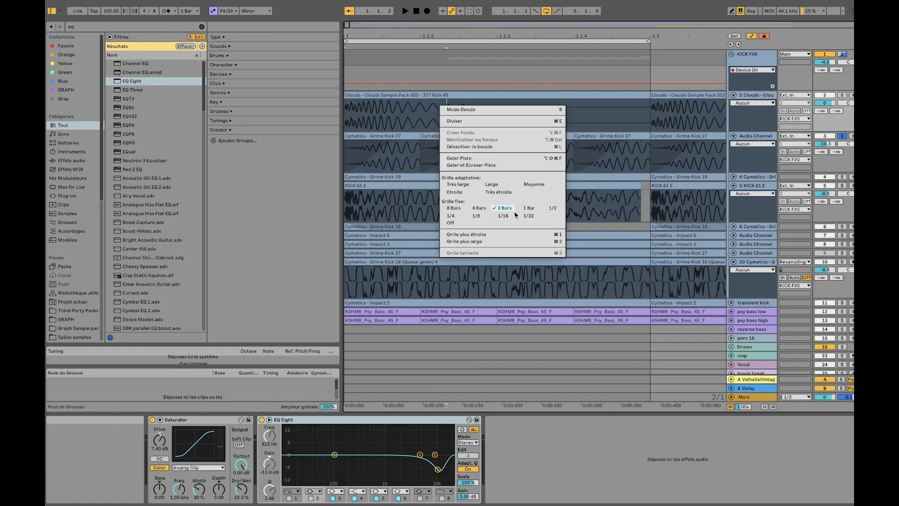
pyautogui.click(506, 214)
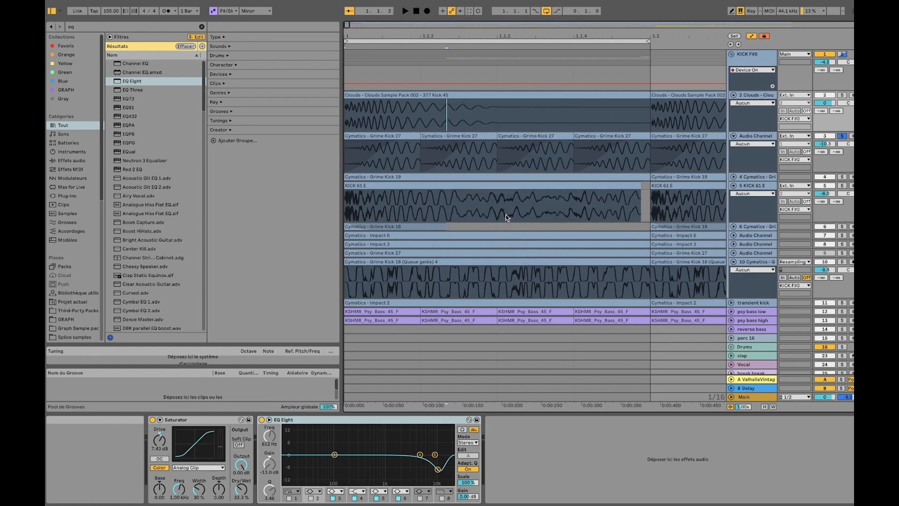
# Re-enable the Saturator, EQ Eight and Kickstart on track 3 during playback, and inspect the Kickstart plug-in's volume curve
pyautogui.click(400, 149)
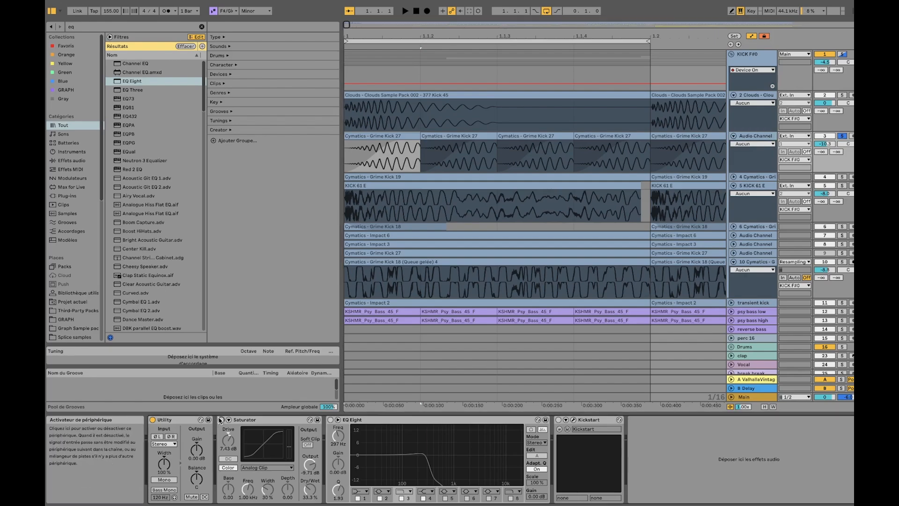
pyautogui.press('space')
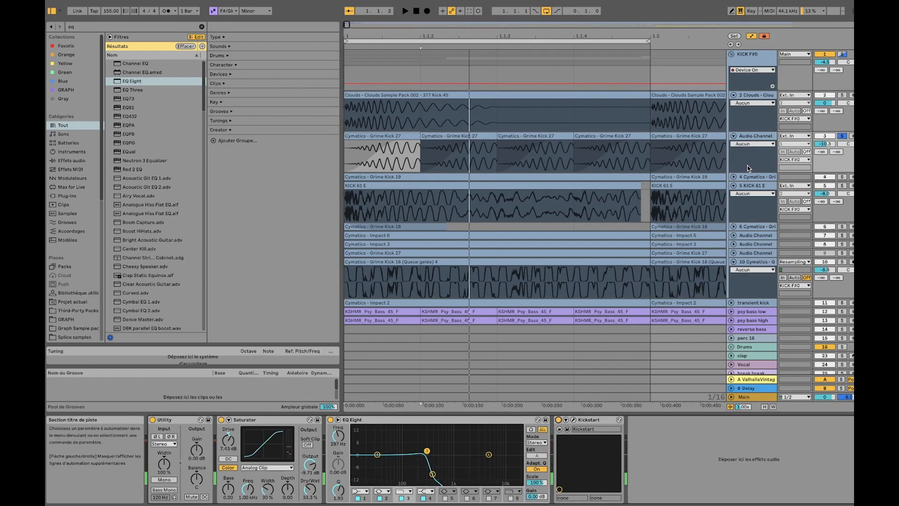
pyautogui.click(573, 422)
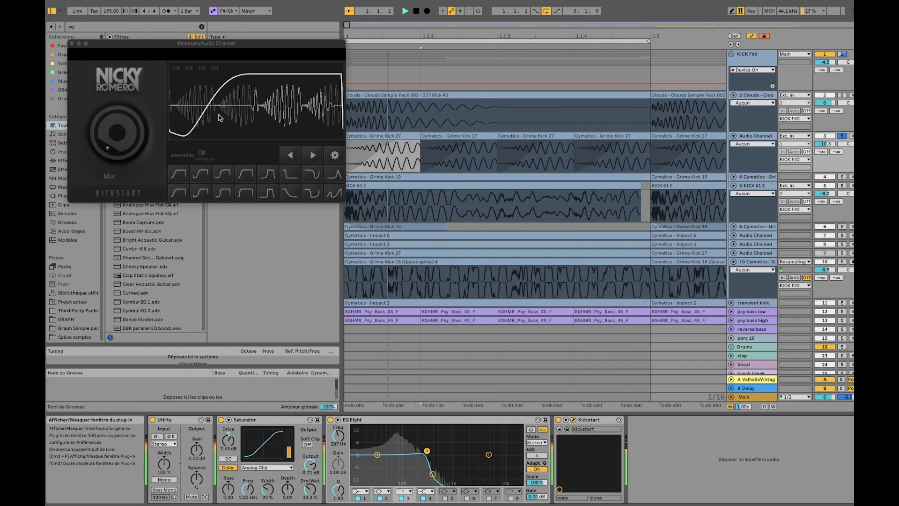
pyautogui.press('space')
pyautogui.click(72, 44)
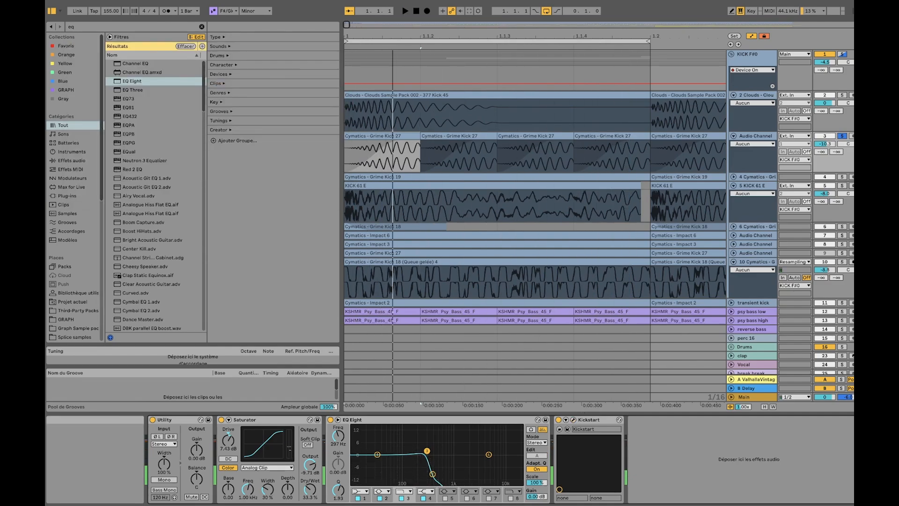
# Unfold track 4 with the Grime Kick 19 sample and play it in solo
pyautogui.click(733, 177)
pyautogui.click(842, 177)
pyautogui.press('space')
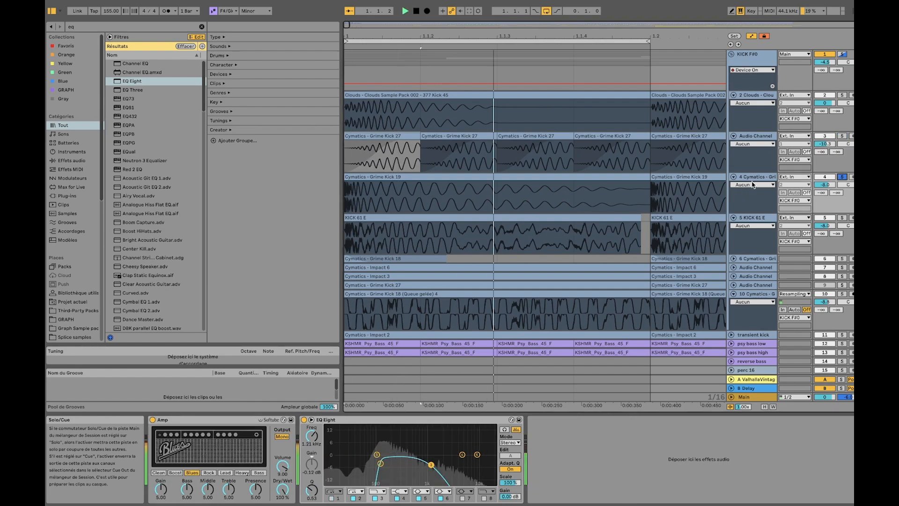
# Bypass the EQ Eight and Amp on track 4 and play the Grime Kick 19 sample dry
pyautogui.click(756, 177)
pyautogui.press('space')
pyautogui.click(304, 419)
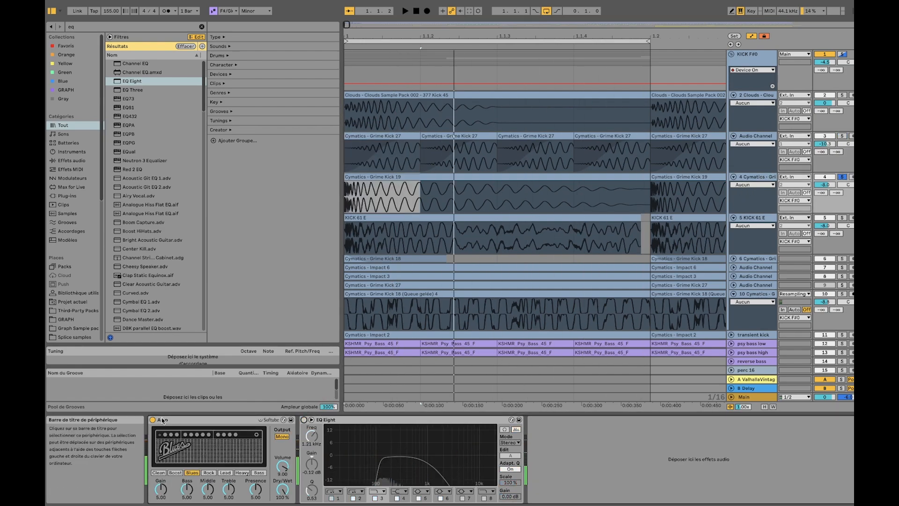
pyautogui.click(153, 420)
pyautogui.press('space')
pyautogui.press('space')
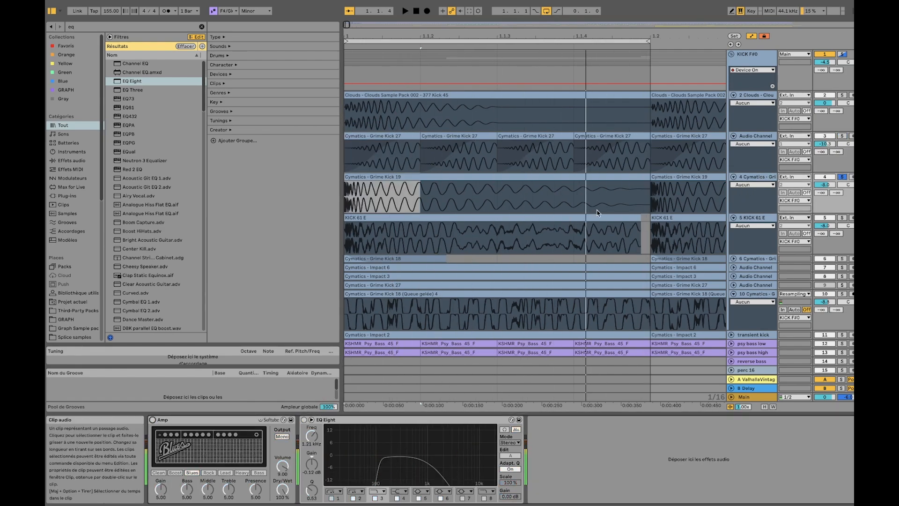
pyautogui.click(759, 136)
pyautogui.click(757, 178)
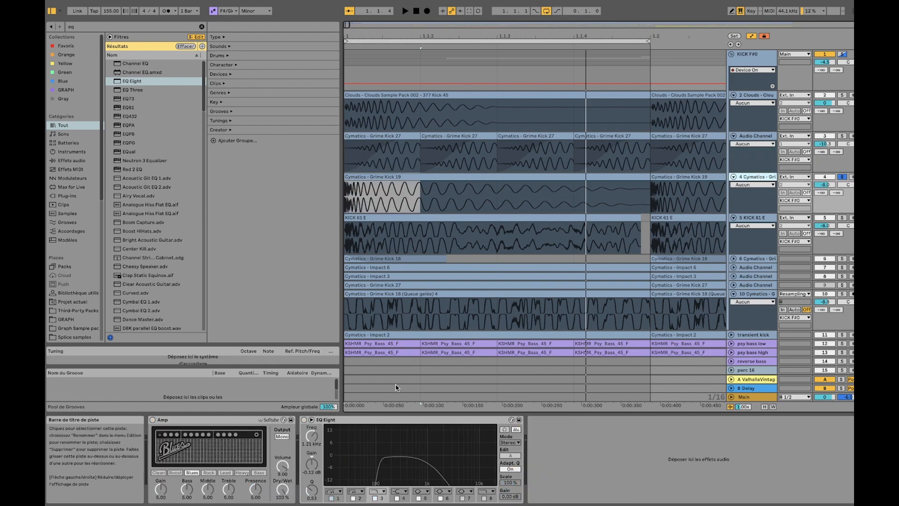
# Re-enable the Amp and EQ Eight on track 4 during solo playback, and inspect the EQ curve in the enlarged display
pyautogui.click(153, 419)
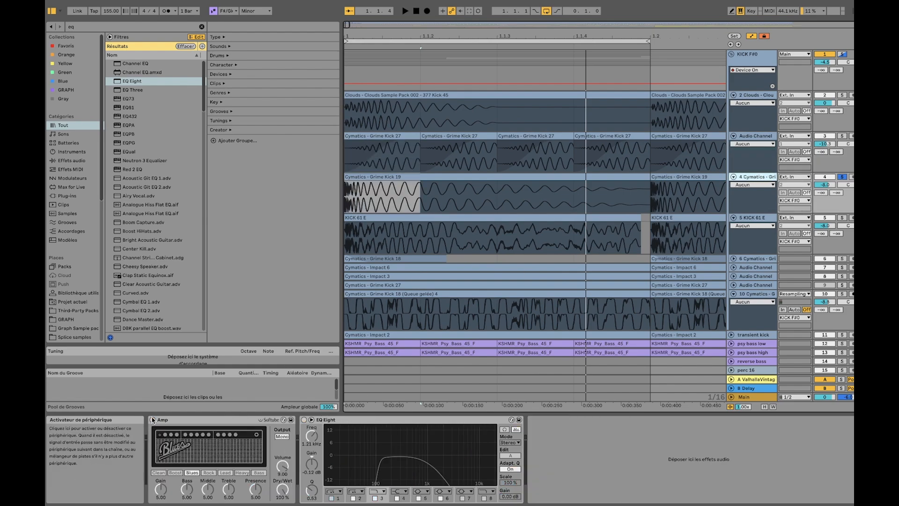
pyautogui.press('space')
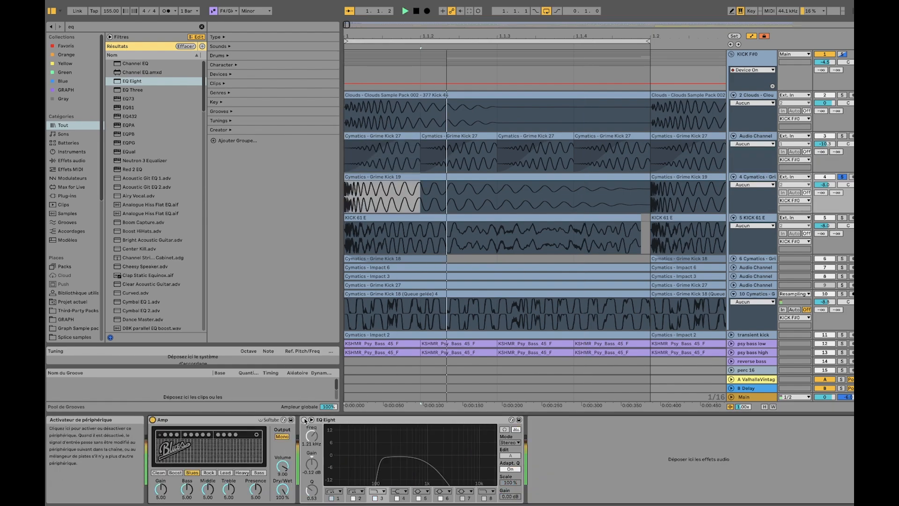
pyautogui.click(304, 420)
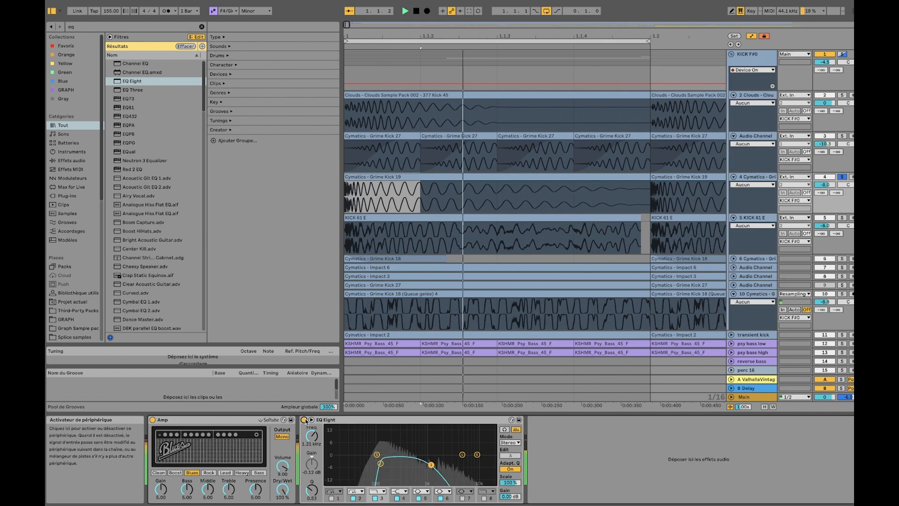
pyautogui.press('space')
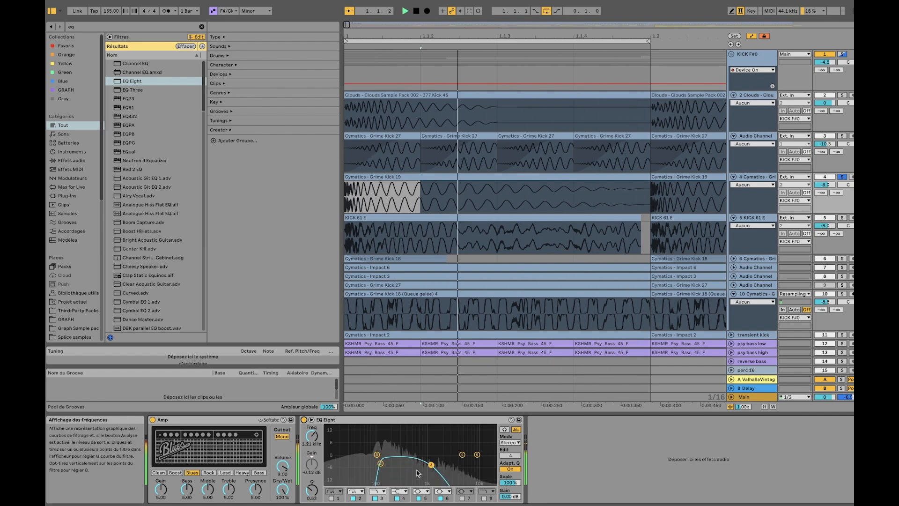
pyautogui.click(311, 420)
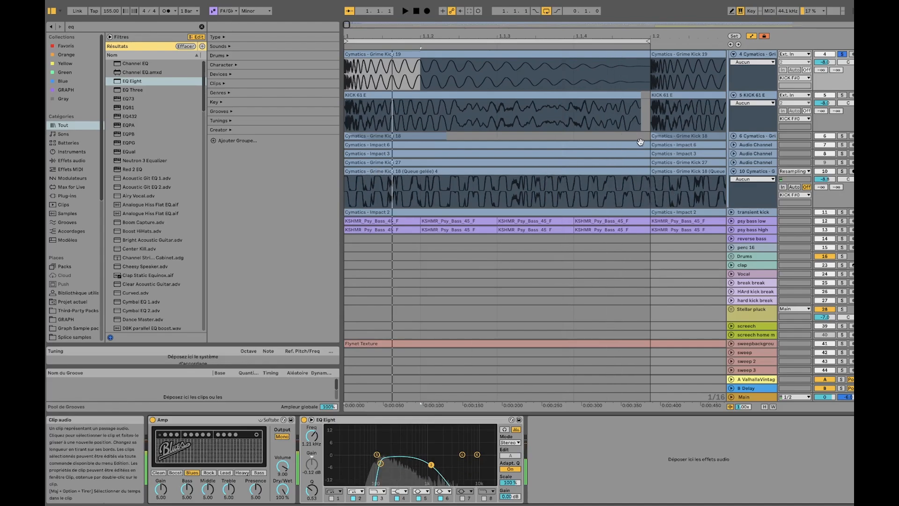
# Solo track 5 with the KICK 61 E sample and compare its sound with the EQ Eight bypassed and re-enabled
pyautogui.scroll(5, 640, 142)
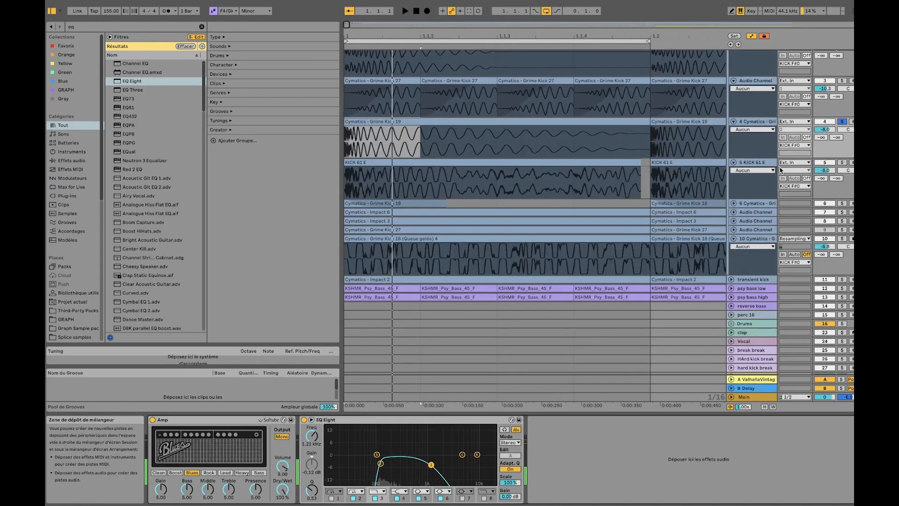
pyautogui.click(842, 218)
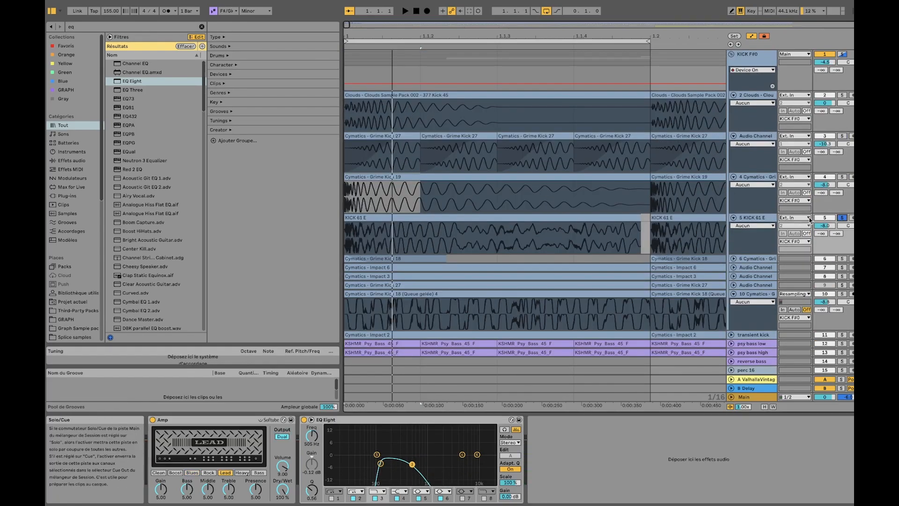
pyautogui.click(762, 217)
pyautogui.press('space')
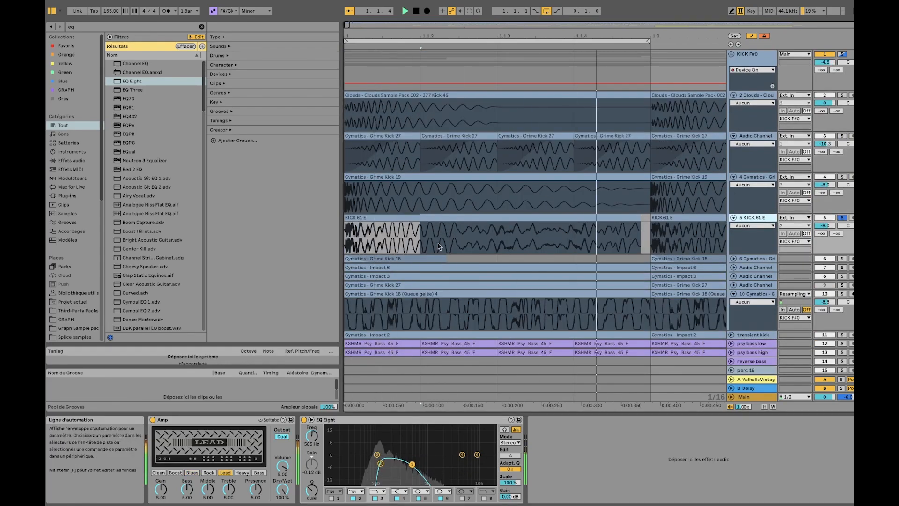
pyautogui.click(302, 420)
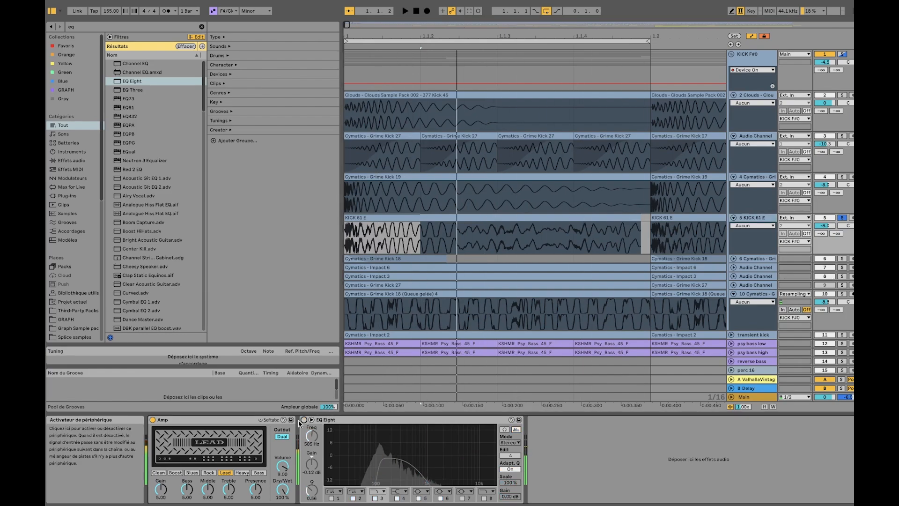
pyautogui.click(303, 420)
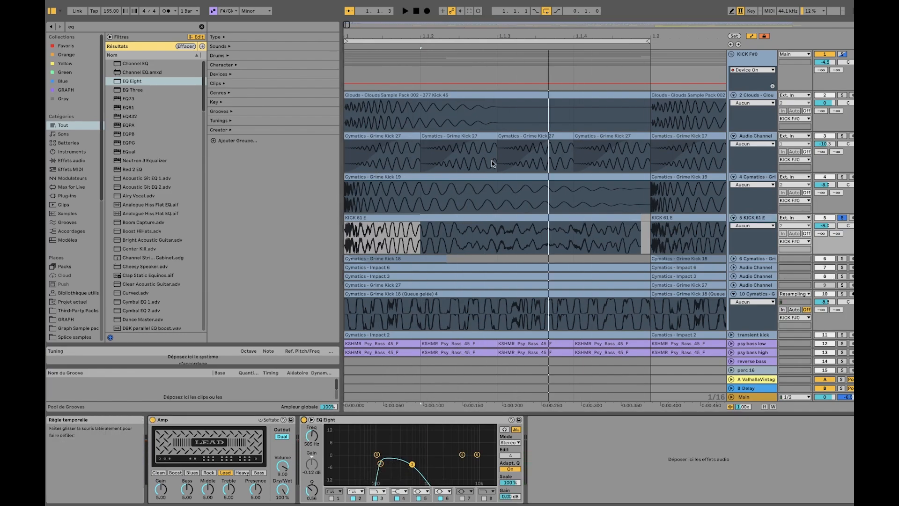
# Highlight the three repeated Grime Kick 27 clips from 1.1.2 to 1.2 on track 3, and the opening of track 2's clip up to 1.1.3
pyautogui.click(350, 97)
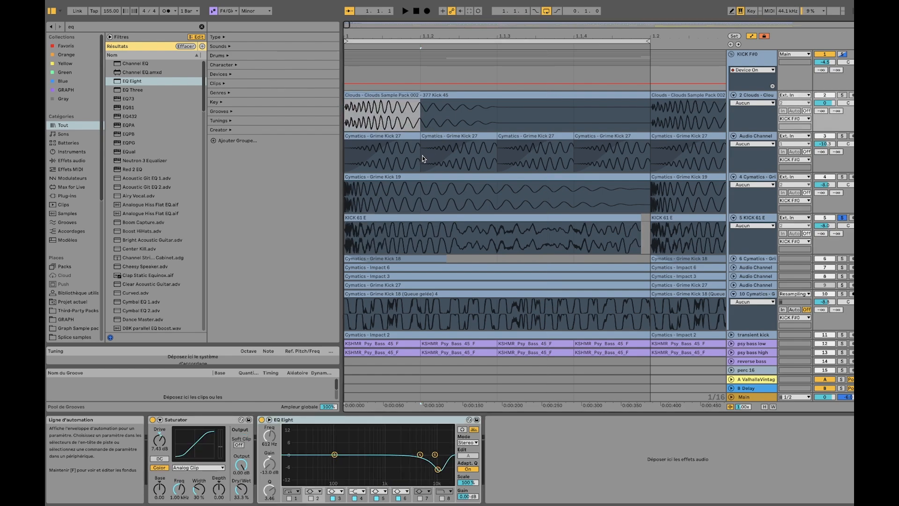
pyautogui.moveTo(423, 158); pyautogui.dragTo(633, 134)
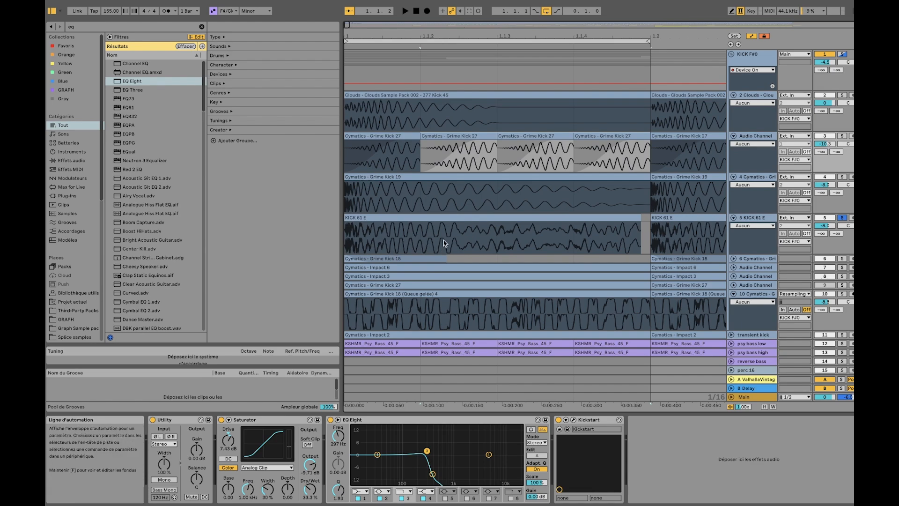
pyautogui.moveTo(358, 113); pyautogui.dragTo(463, 94)
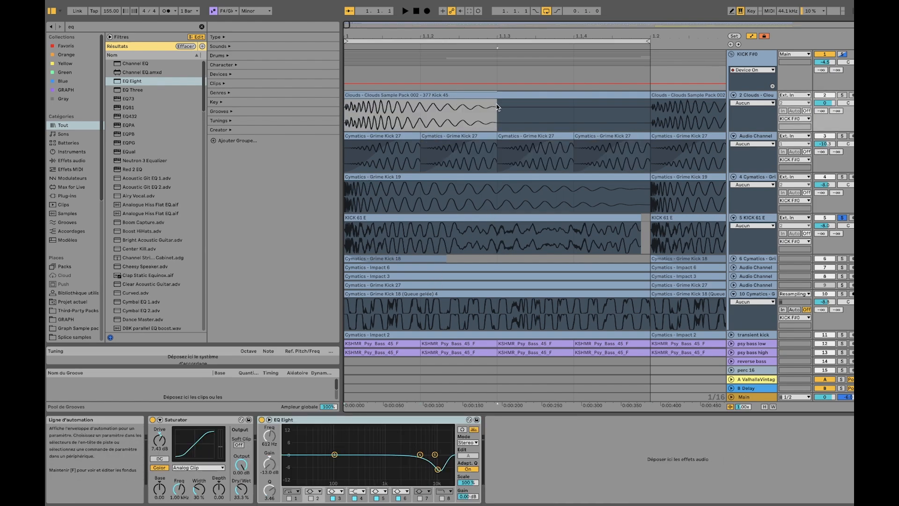
# Compare the Amp and EQ Eight settings of track 4 with those of track 5
pyautogui.click(757, 218)
pyautogui.click(758, 177)
pyautogui.click(758, 218)
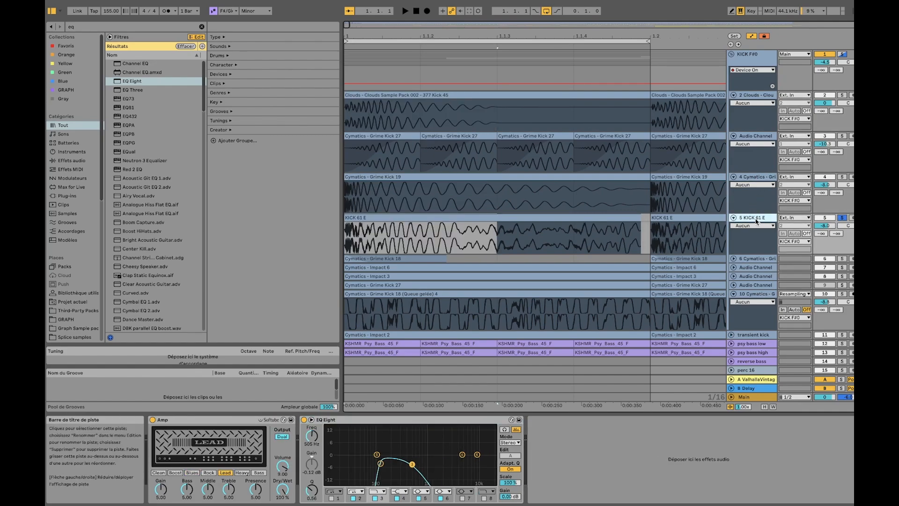
pyautogui.click(757, 178)
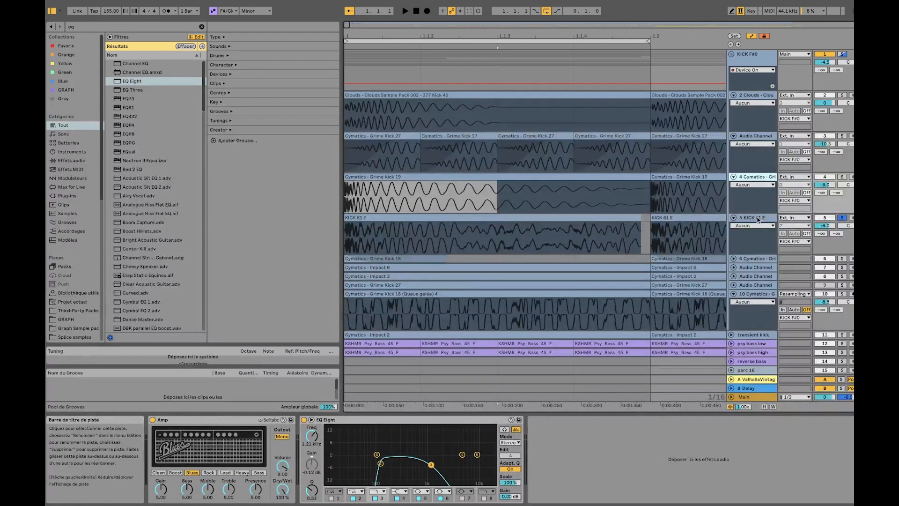
pyautogui.click(758, 220)
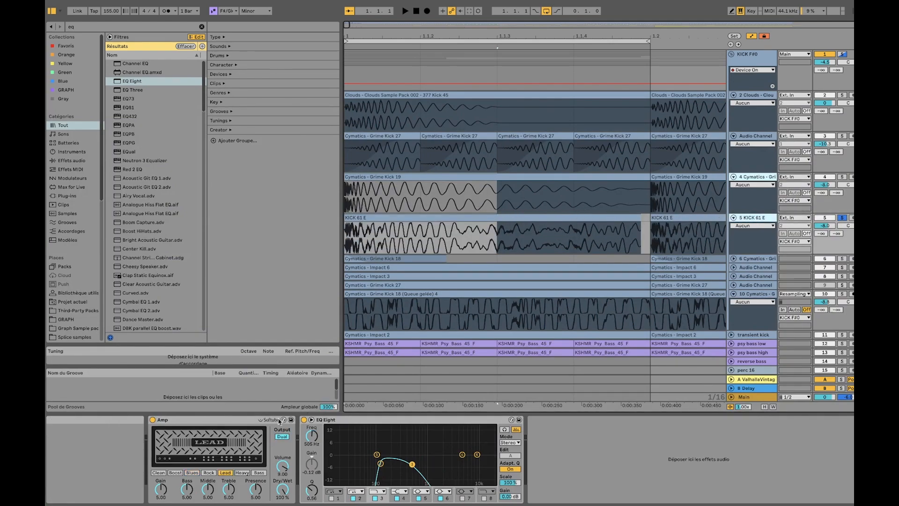
pyautogui.click(158, 421)
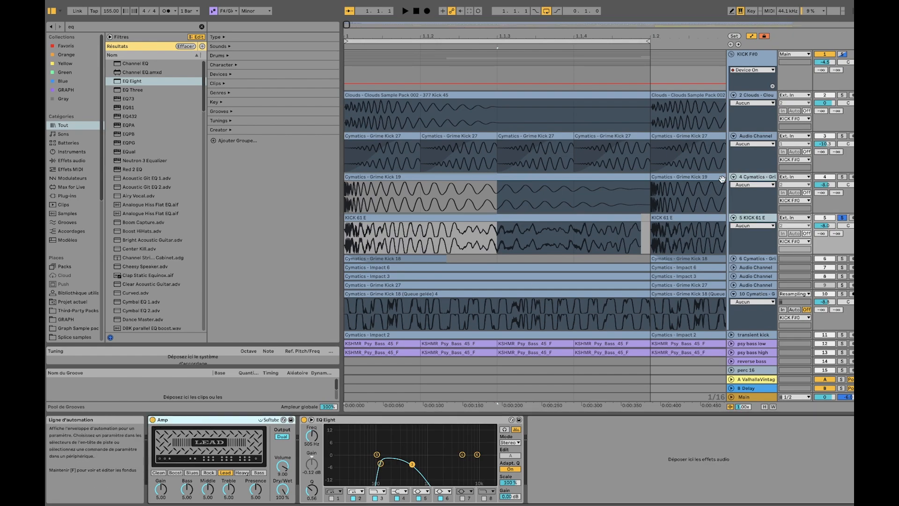
pyautogui.click(756, 179)
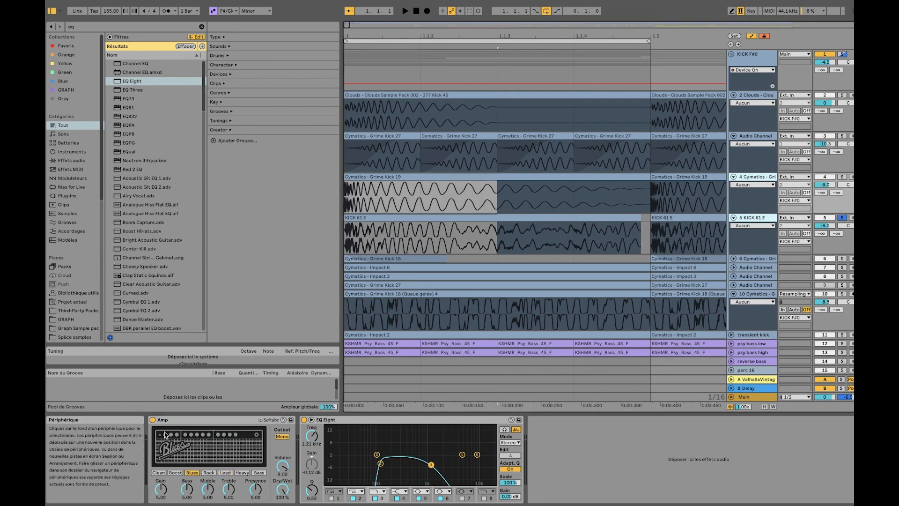
pyautogui.click(763, 217)
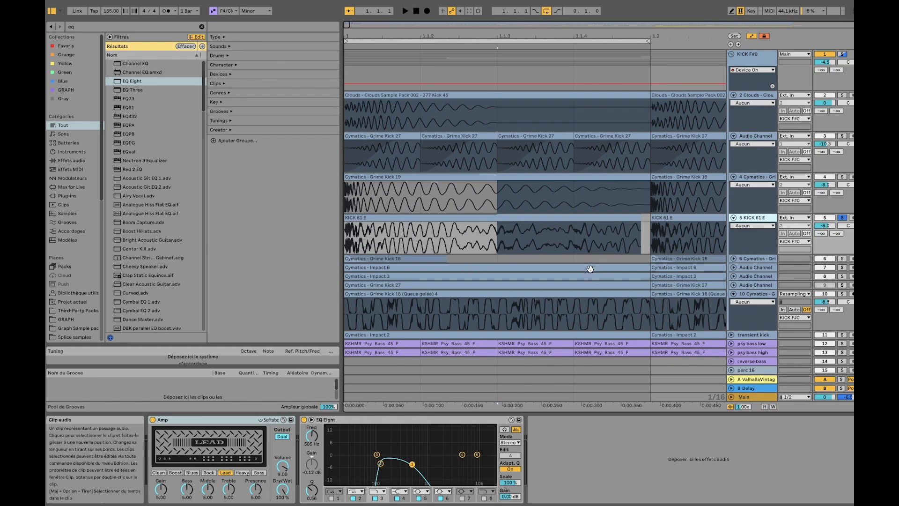
# Unfold track 6 with the Grime Kick 18 sample and play it in solo, and unfold and solo track 7 with Impact 6
pyautogui.click(792, 259)
pyautogui.click(734, 259)
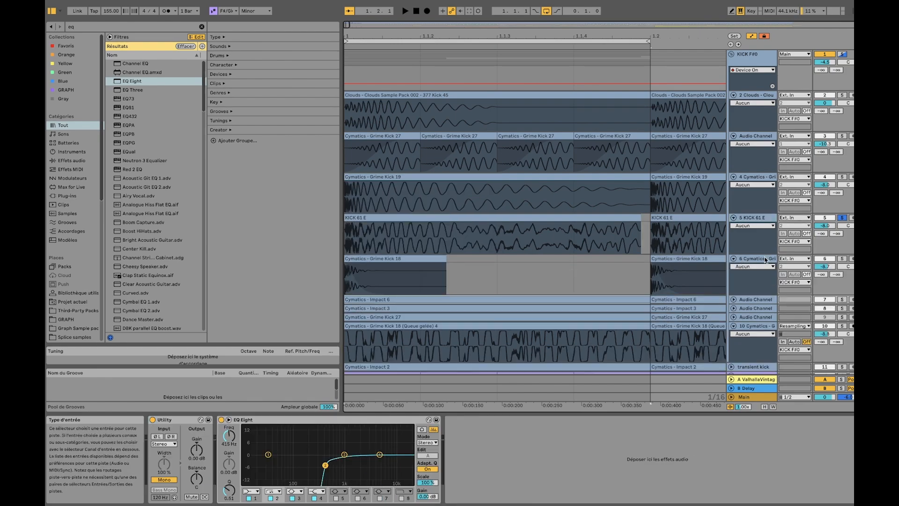
pyautogui.click(402, 258)
pyautogui.click(841, 259)
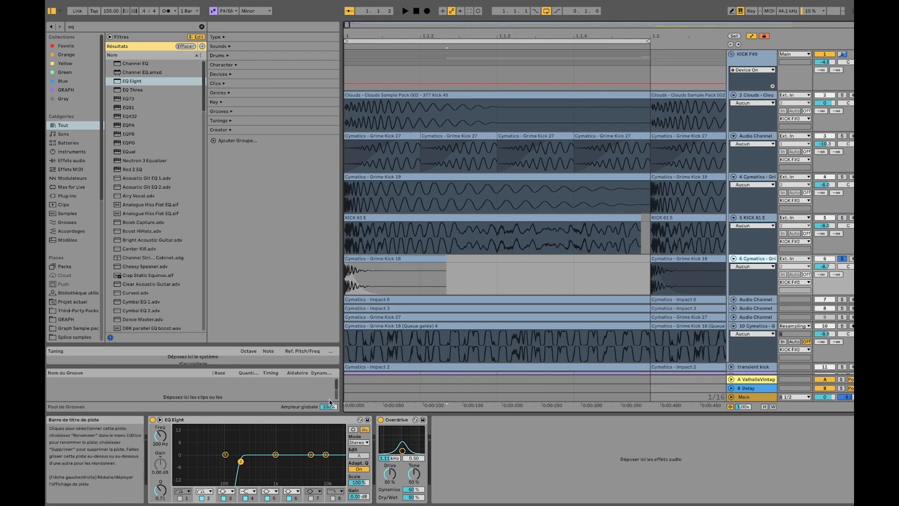
pyautogui.press('space')
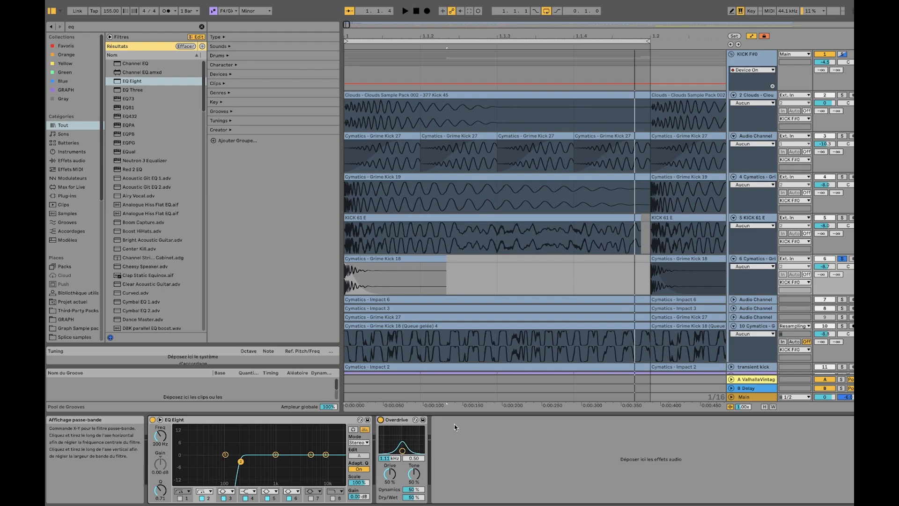
pyautogui.click(733, 299)
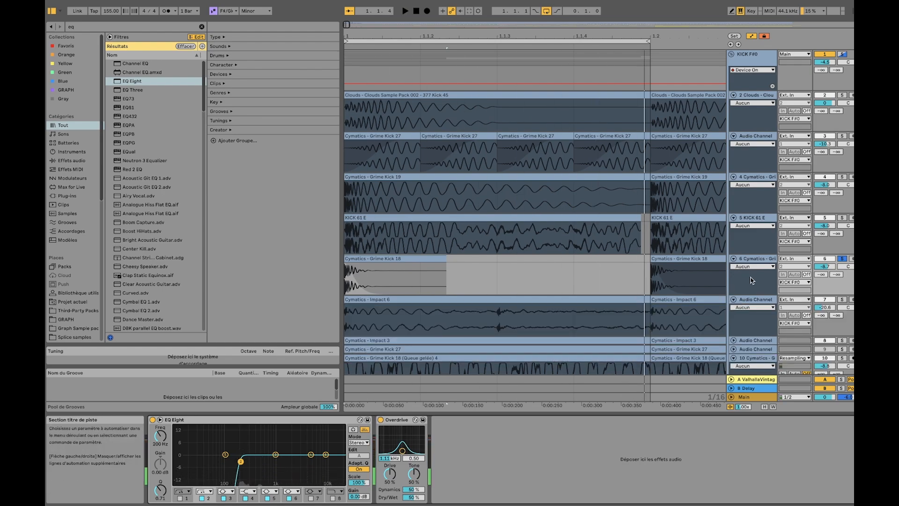
pyautogui.click(842, 299)
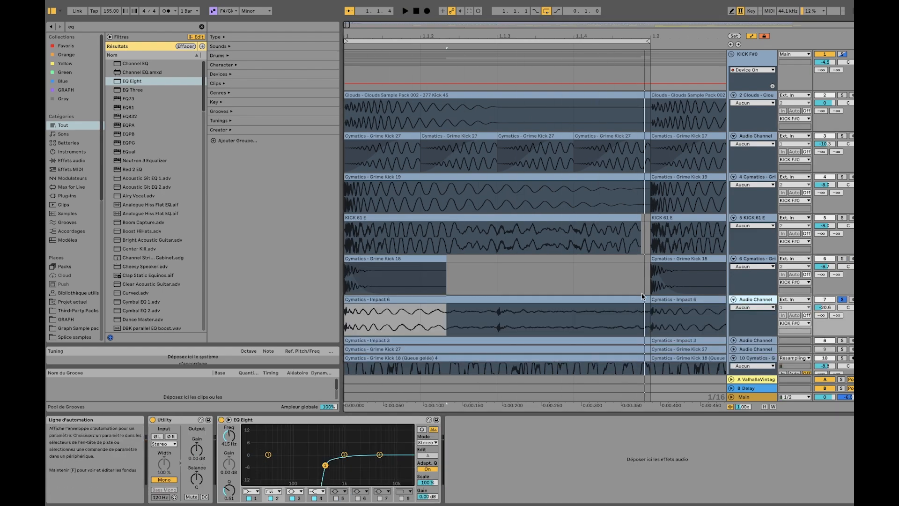
# Solo and unfold the transient kick track with the Impact 2 sample, and play it with its effects
pyautogui.scroll(-5, 641, 293)
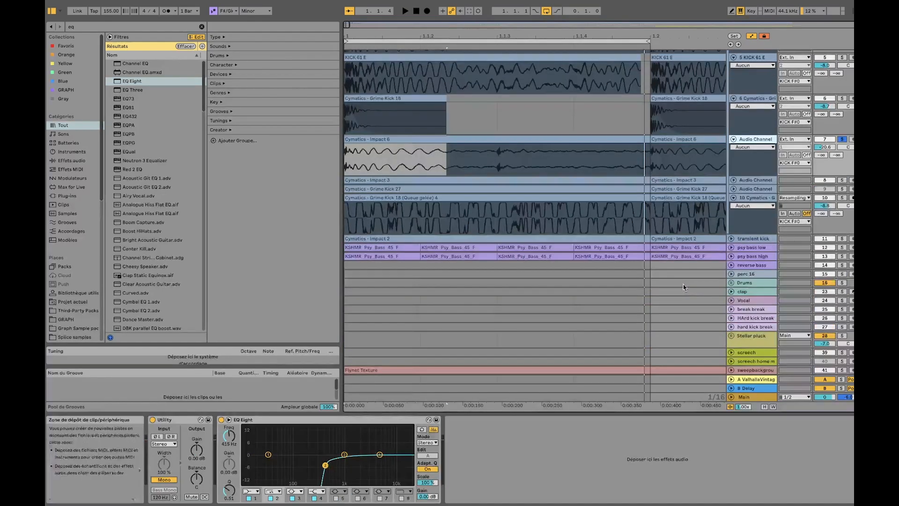
pyautogui.click(842, 239)
pyautogui.click(731, 238)
pyautogui.press('space')
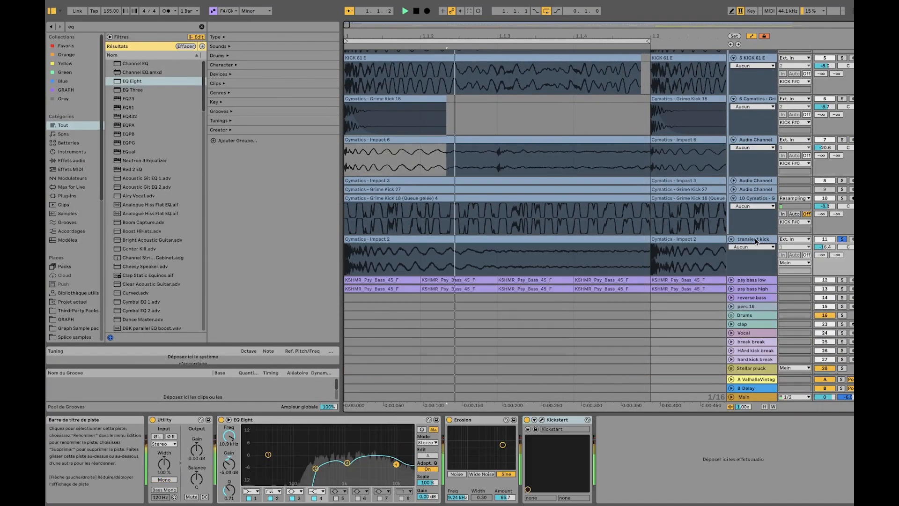
pyautogui.click(753, 240)
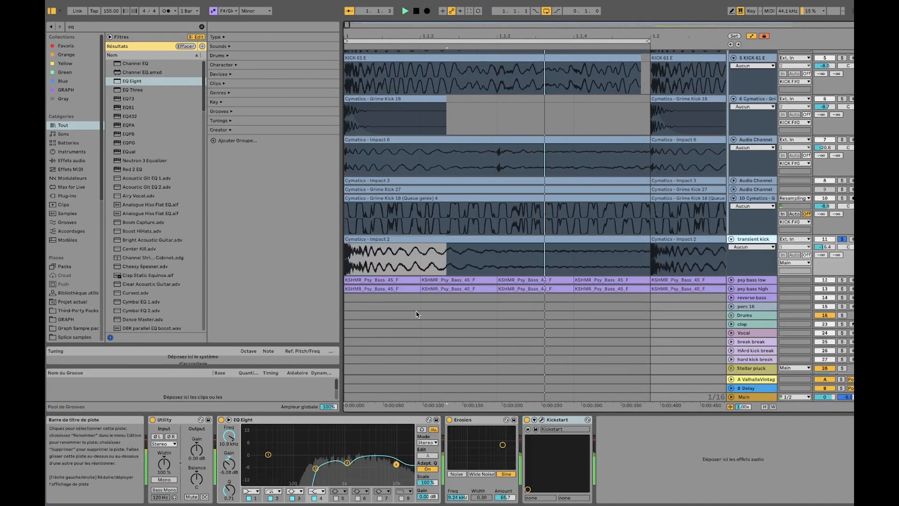
# Play the transient kick with Erosion and Kickstart bypassed, re-enable Kickstart and inspect its volume curve in the plug-in window
pyautogui.click(449, 420)
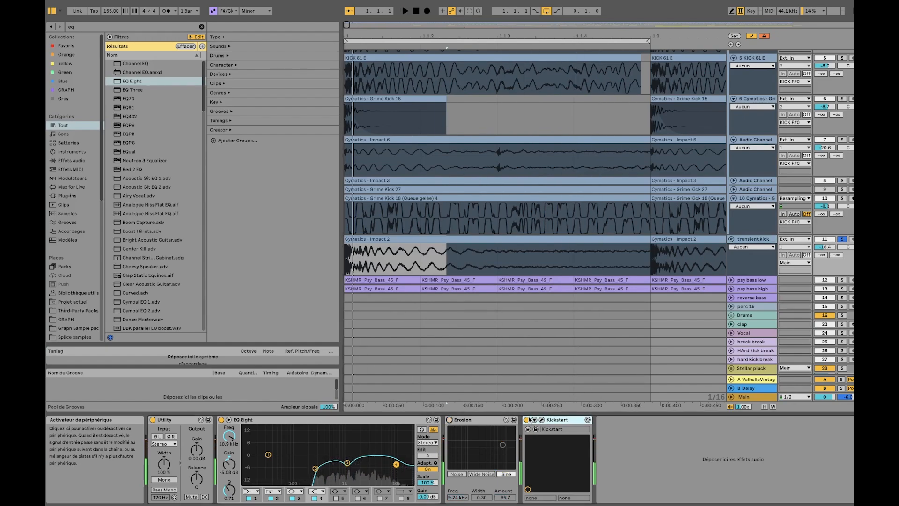
pyautogui.press('space')
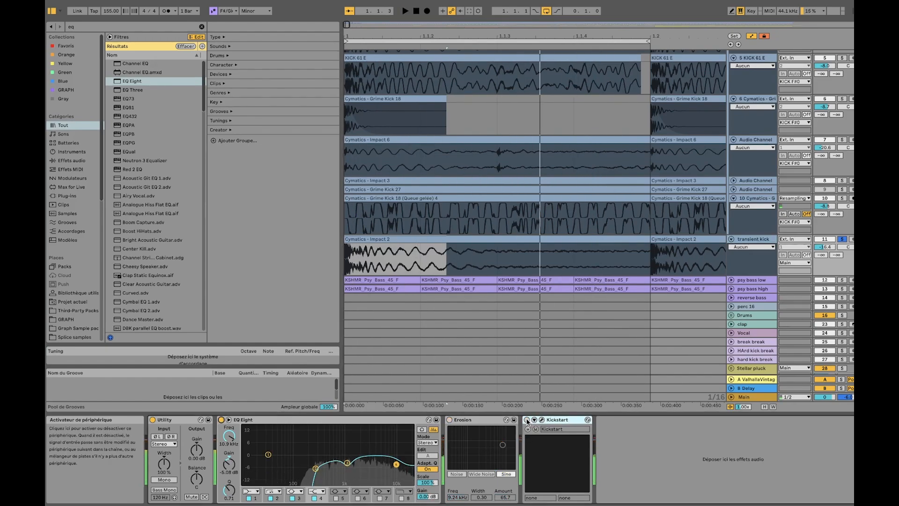
pyautogui.press('space')
pyautogui.press('space')
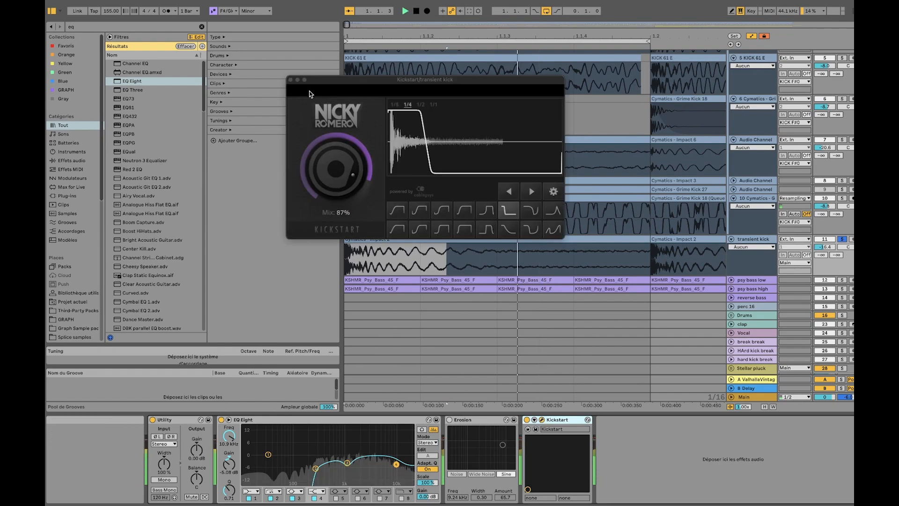
pyautogui.click(291, 81)
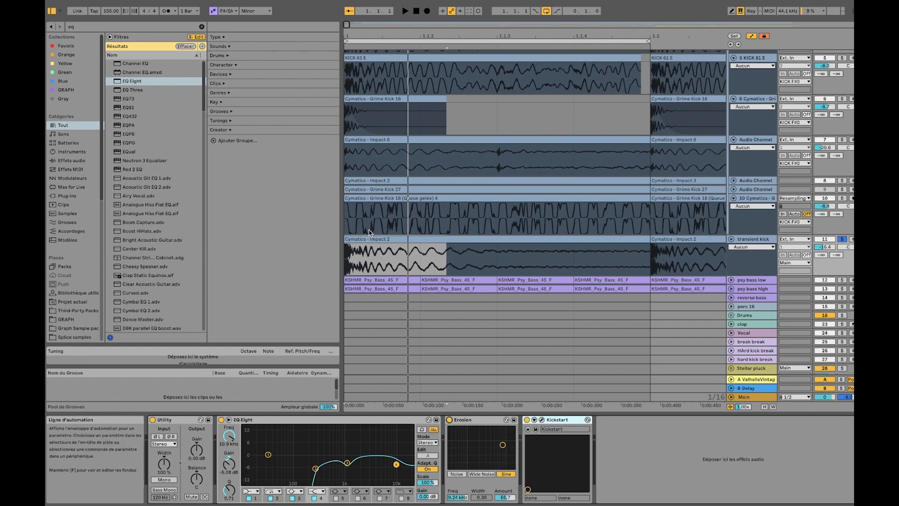
# Play the transient kick in solo, bypassing and re-enabling Erosion to compare the sound
pyautogui.press('space')
pyautogui.click(450, 419)
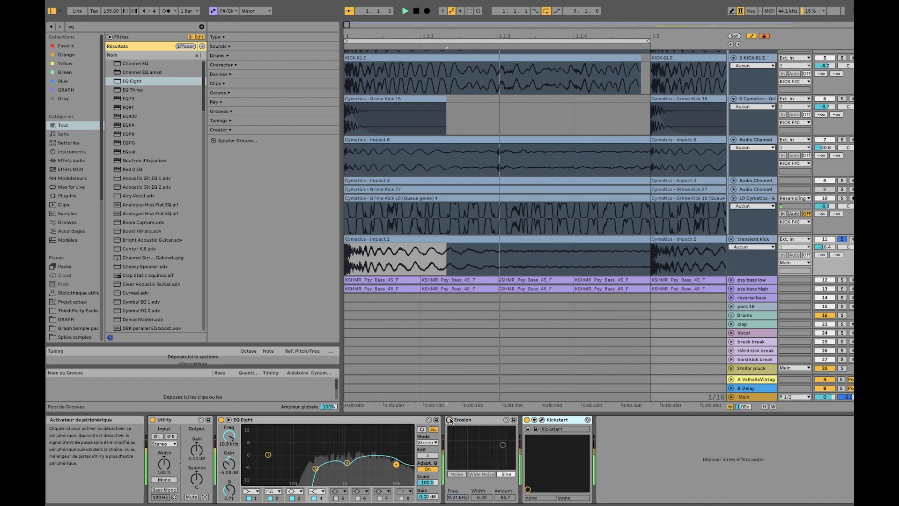
pyautogui.click(449, 419)
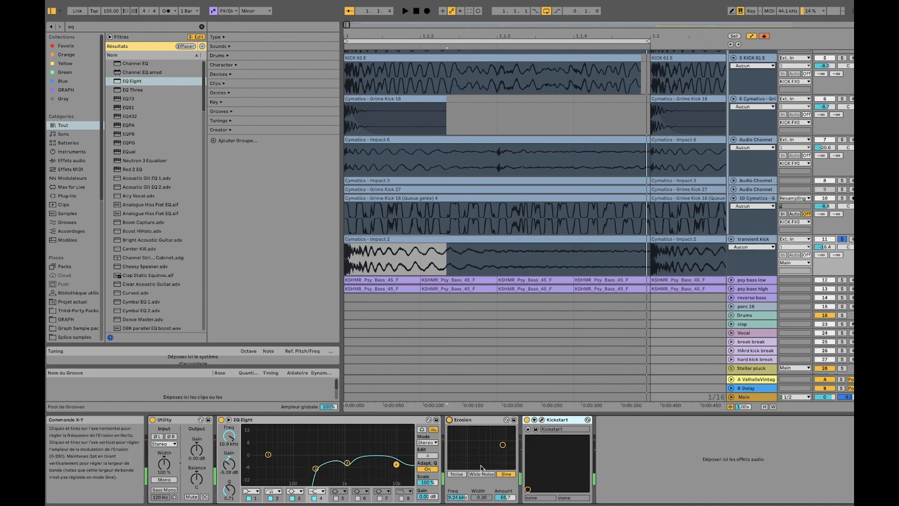
# Solo track 7 with the Impact 6 sample and play it
pyautogui.scroll(3, 758, 217)
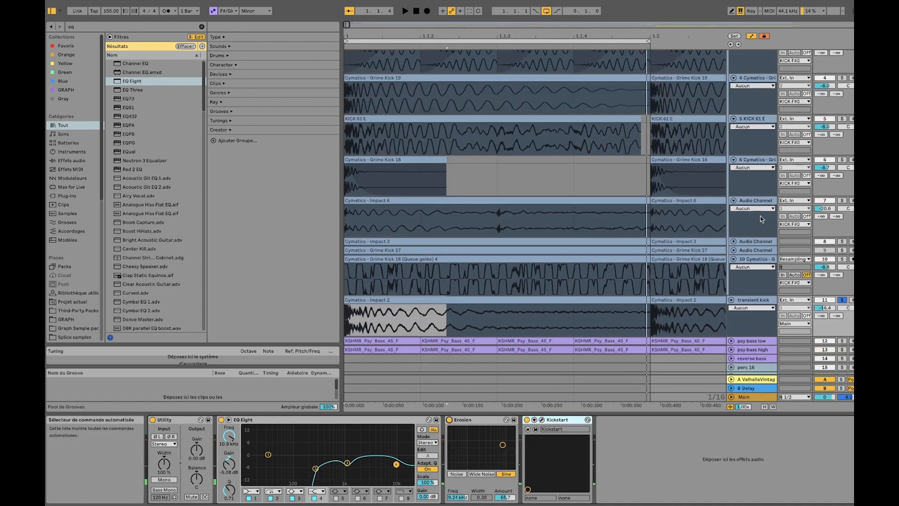
pyautogui.click(841, 200)
pyautogui.press('space')
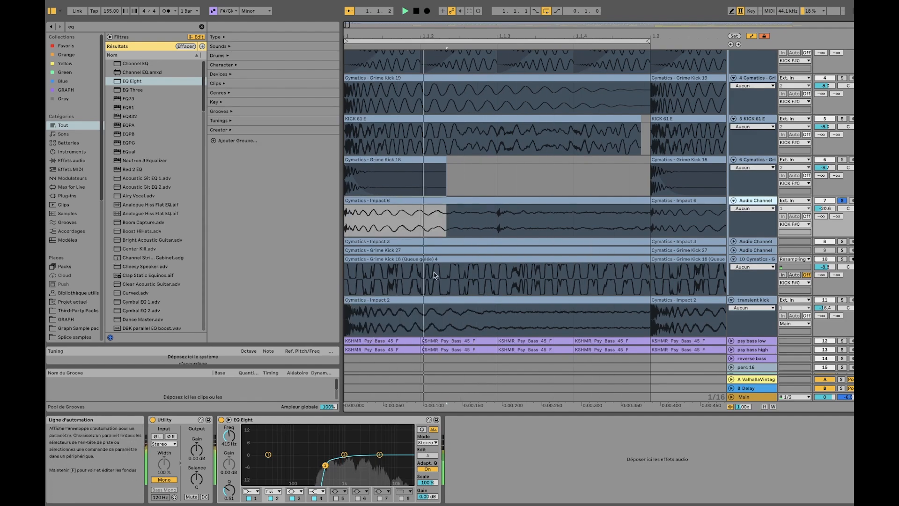
pyautogui.click(420, 216)
pyautogui.press('space')
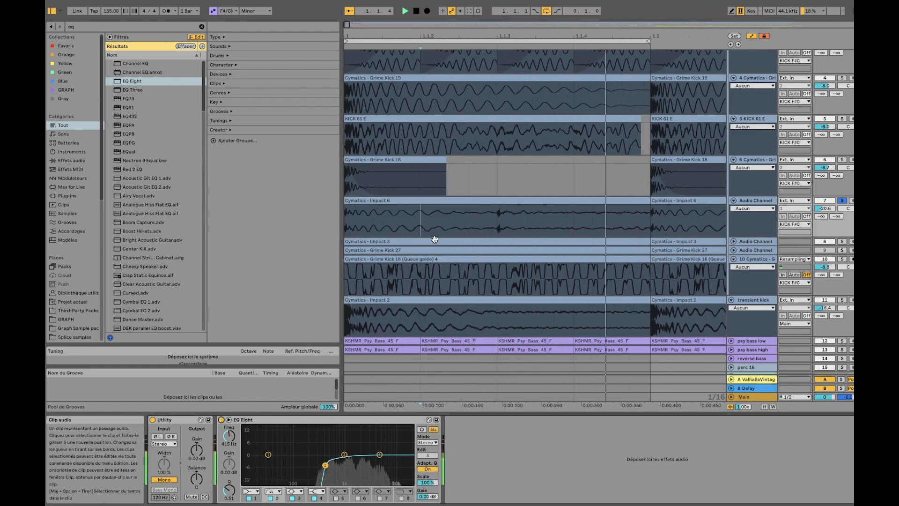
# Solo track 6 with the Grime Kick 18 sample and play it
pyautogui.click(842, 159)
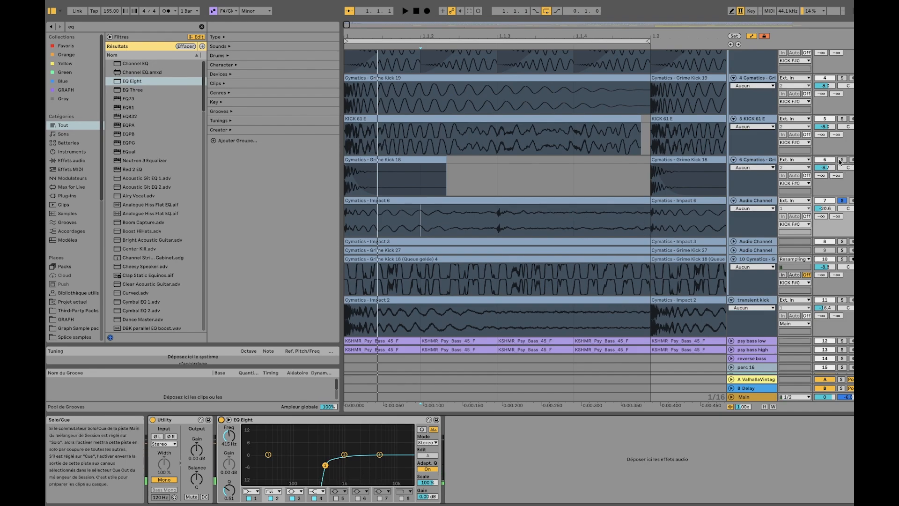
pyautogui.click(415, 159)
pyautogui.press('space')
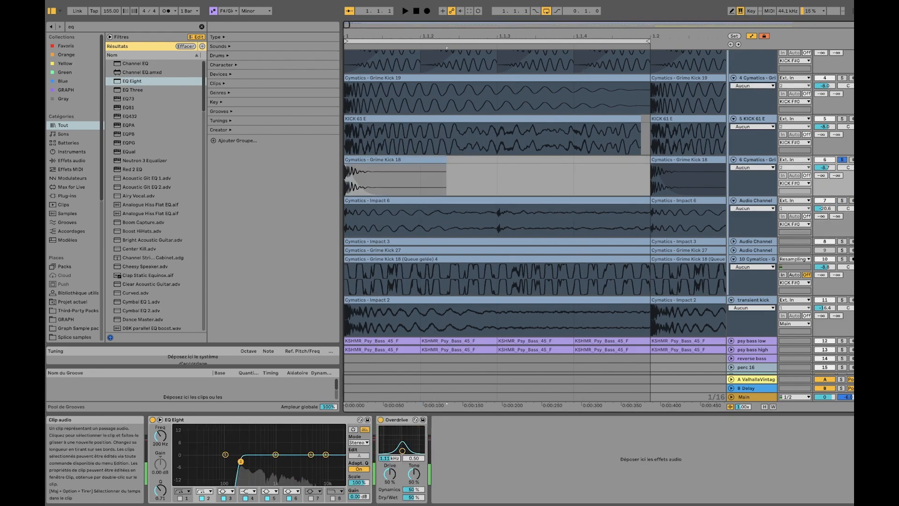
# Unfold and solo track 8 with the Impact 3 sample, play it, and audition it together with track 7
pyautogui.click(842, 241)
pyautogui.click(734, 242)
pyautogui.press('space')
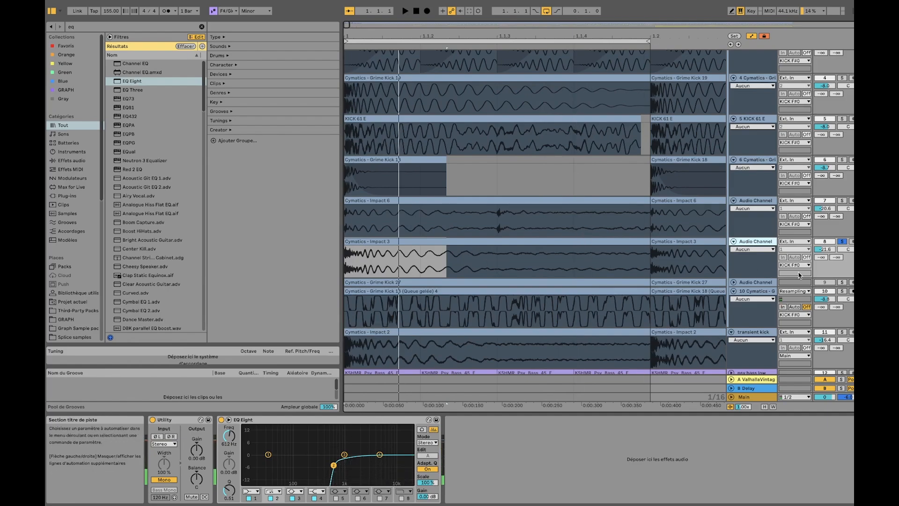
pyautogui.press('space')
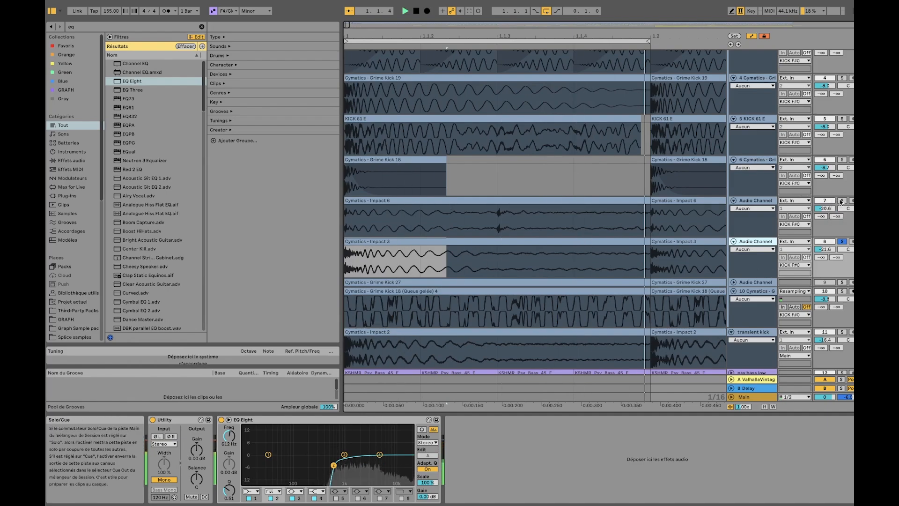
pyautogui.click(842, 200)
pyautogui.keyDown('ctrl'); pyautogui.click(841, 241); pyautogui.keyUp('ctrl')
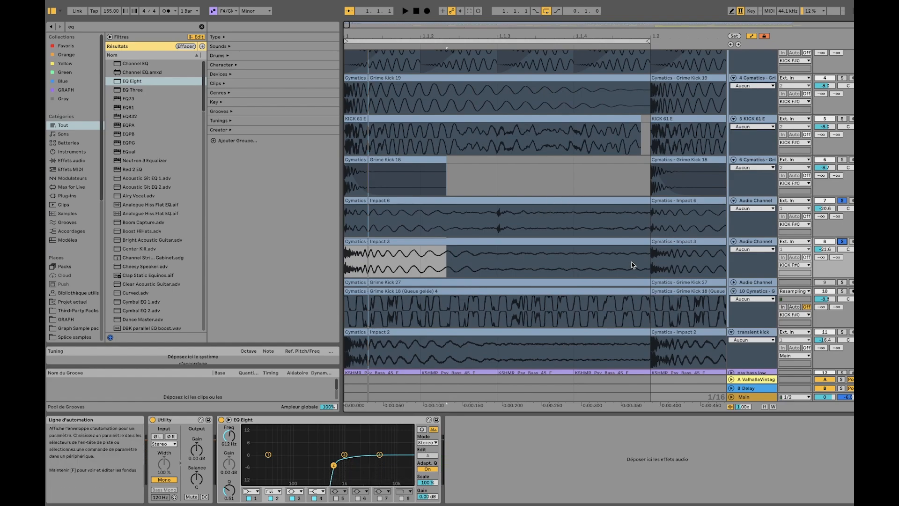
# Audition track 4 with the Grime Kick 19 sample in solo, and turn its solo off
pyautogui.scroll(1, 765, 218)
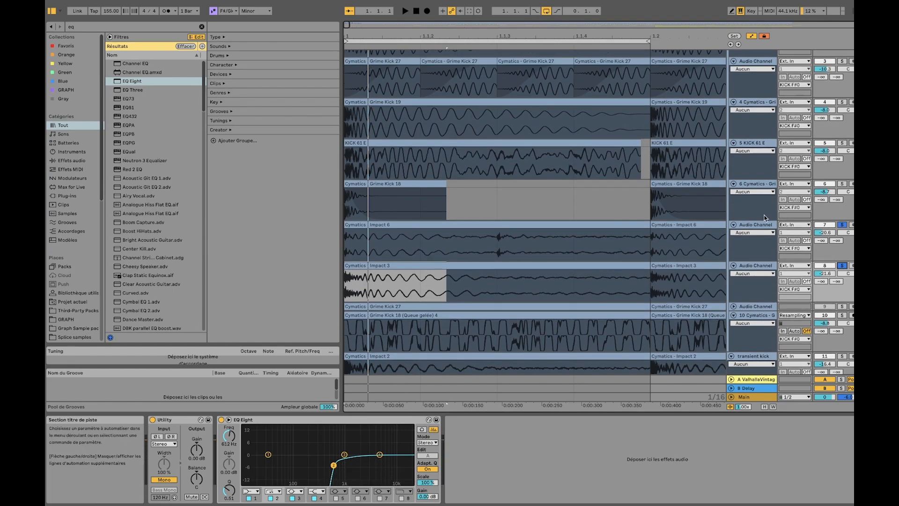
pyautogui.click(841, 101)
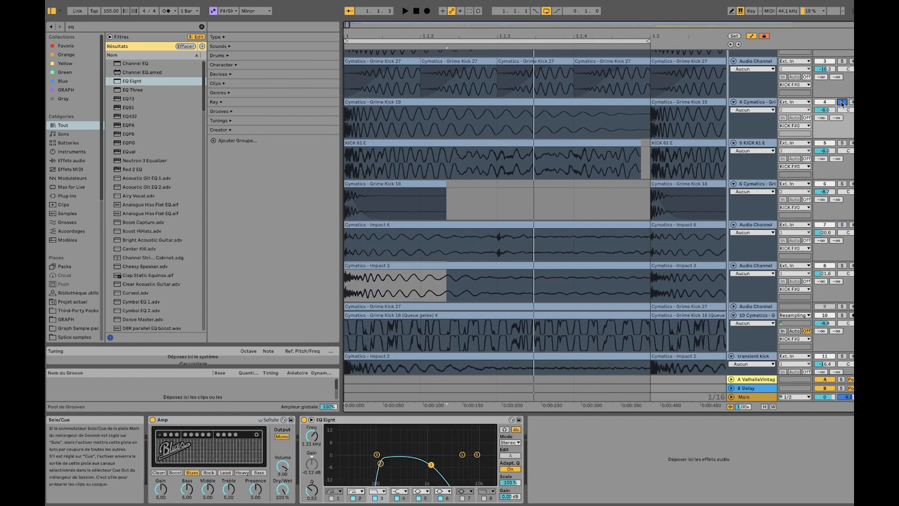
pyautogui.scroll(-1, 751, 239)
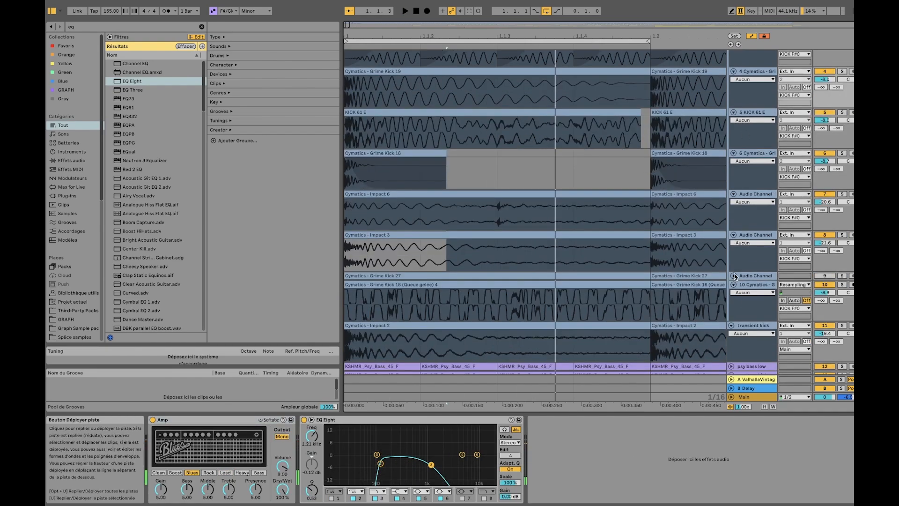
# Unfold and solo track 9 with the Grime Kick 27 sample and play it with its effects
pyautogui.click(734, 276)
pyautogui.click(755, 276)
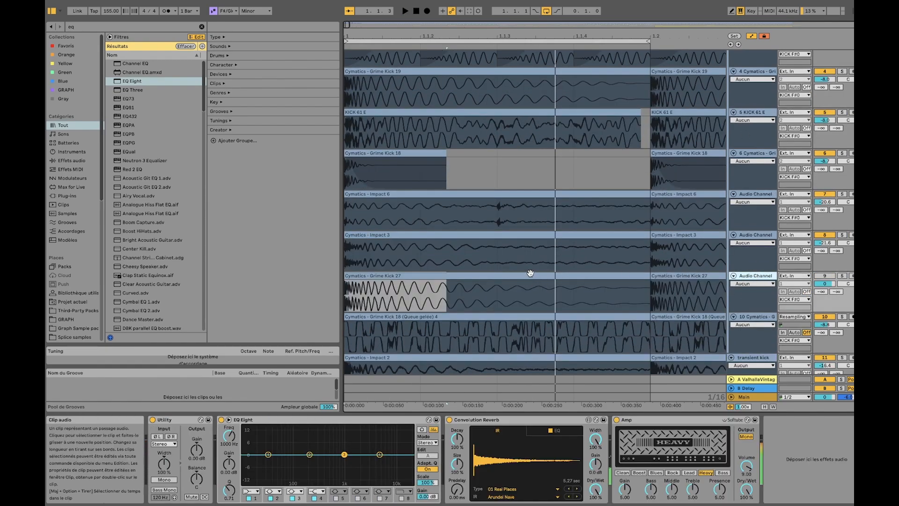
pyautogui.click(531, 276)
pyautogui.click(843, 276)
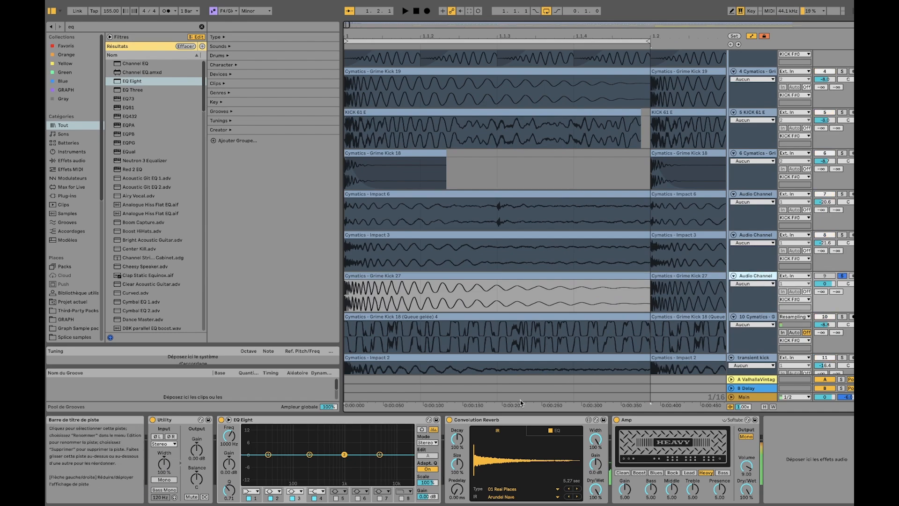
# Bypass Convolution Reverb and Amp on track 9 and play the dry Grime Kick 27 sample
pyautogui.click(450, 420)
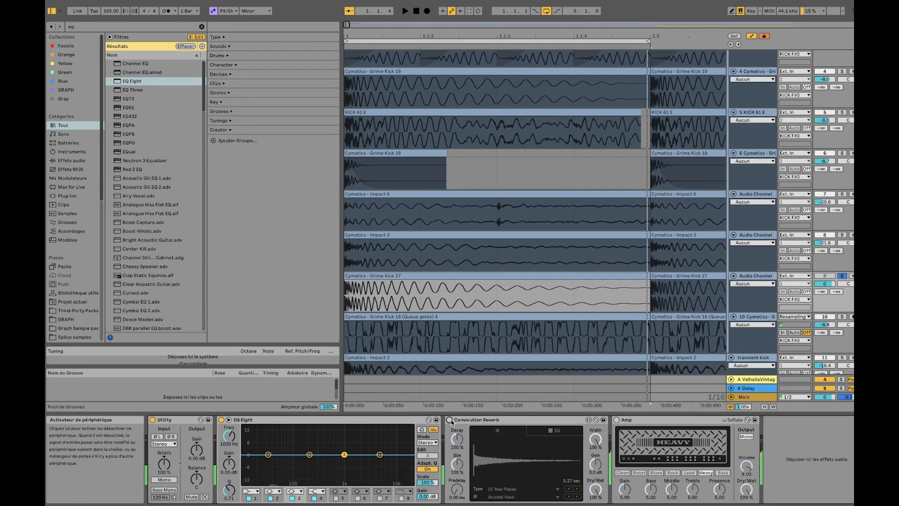
pyautogui.press('space')
pyautogui.press('space')
pyautogui.scroll(-5, 443, 286)
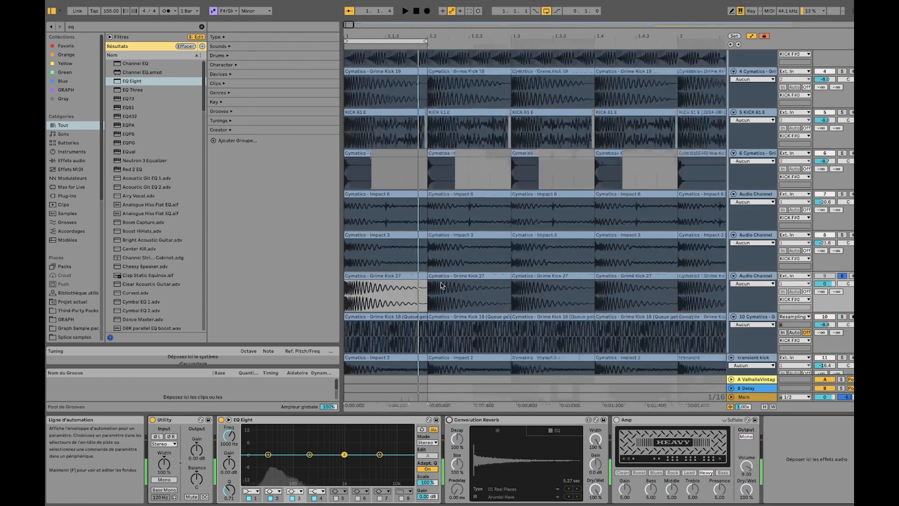
pyautogui.scroll(5, 366, 285)
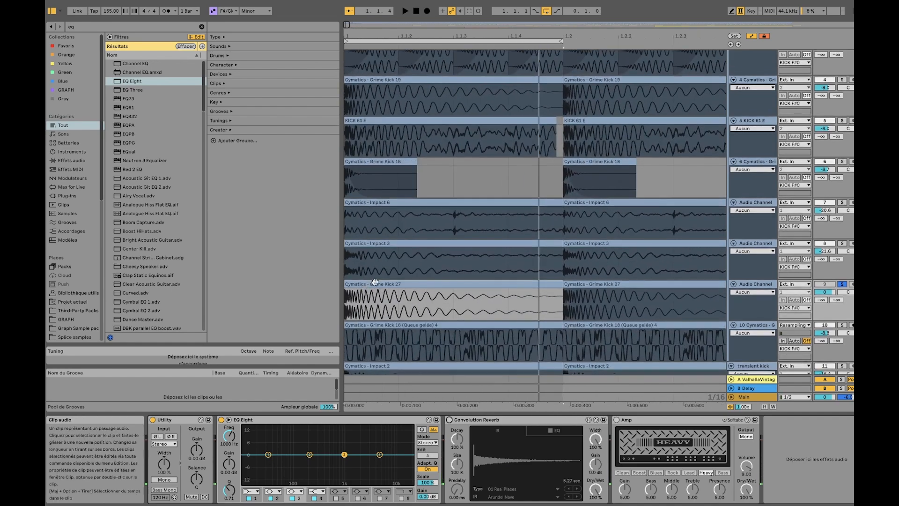
pyautogui.press('space')
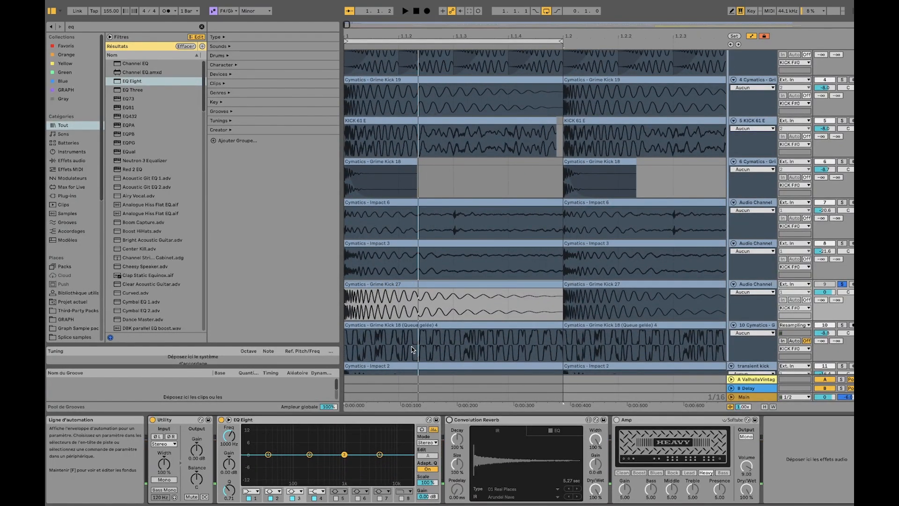
# Re-enable Convolution Reverb and Amp on track 9, play it with the effects, and turn its solo off
pyautogui.doubleClick(363, 296)
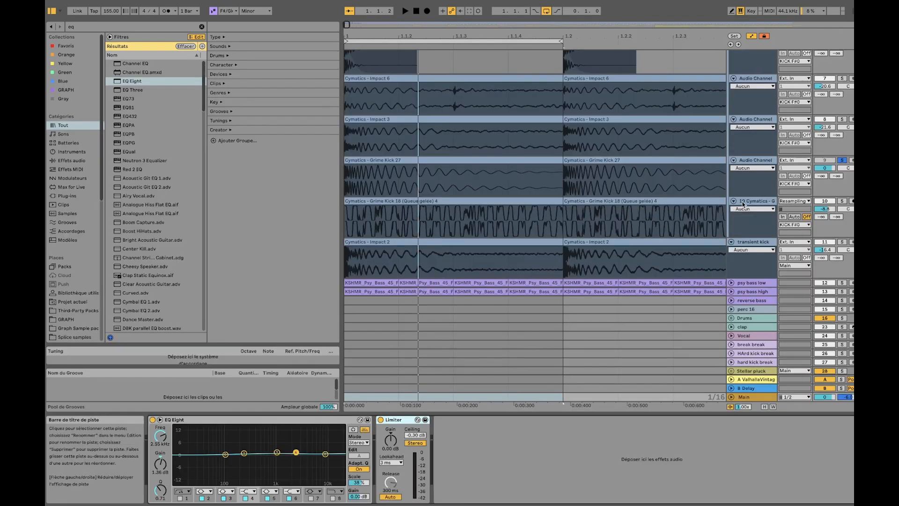
pyautogui.click(751, 160)
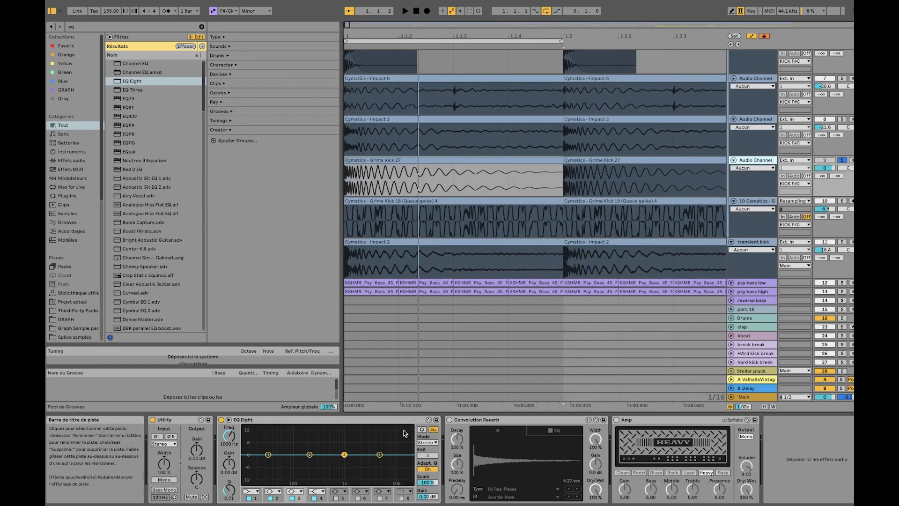
pyautogui.click(449, 420)
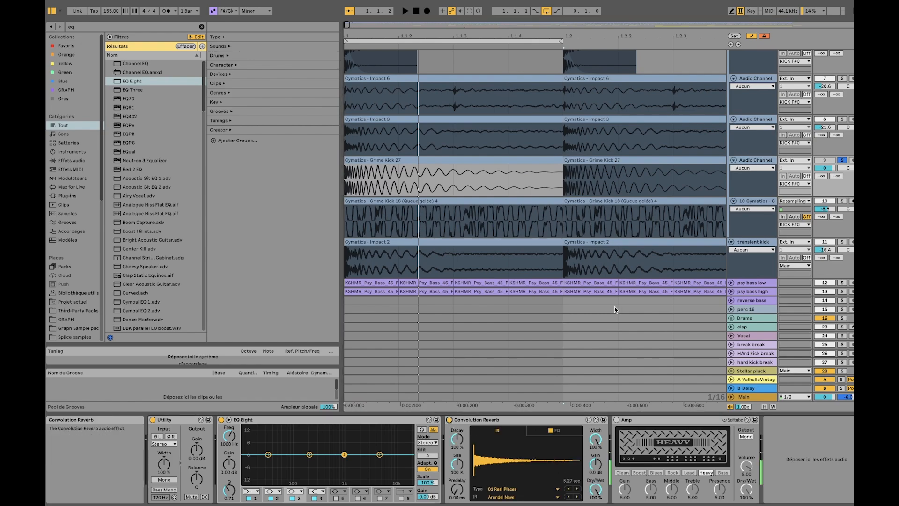
pyautogui.press('space')
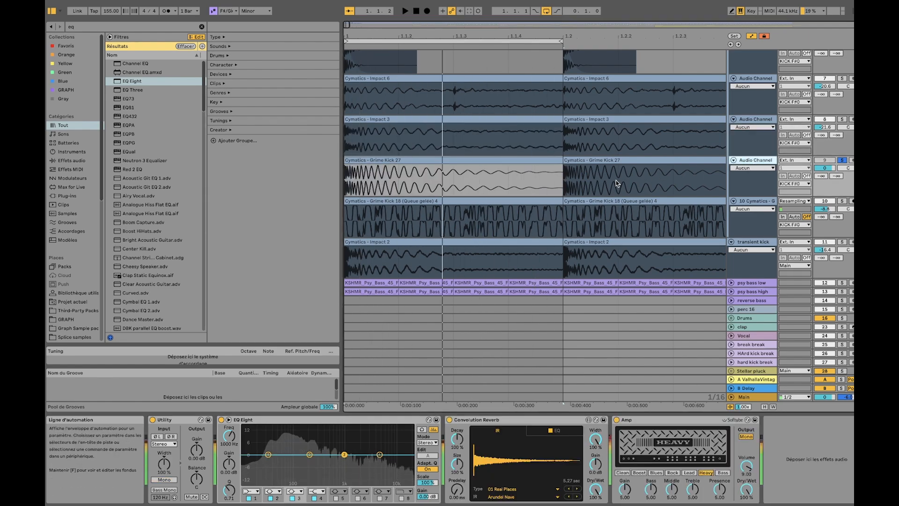
pyautogui.click(841, 160)
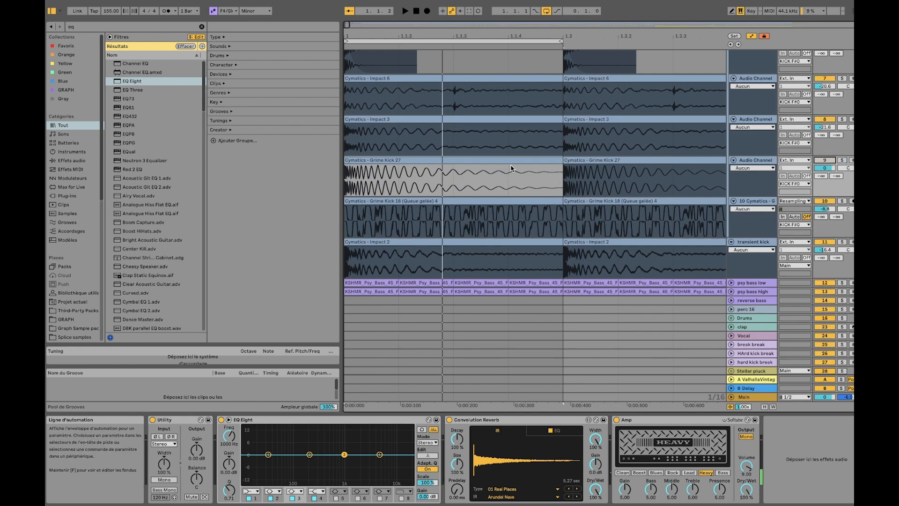
# Solo track 10 with the frozen Grime Kick 18 clip and play it while enabling EQ Eight, Kickstart and Bass Mono
pyautogui.press('Down')
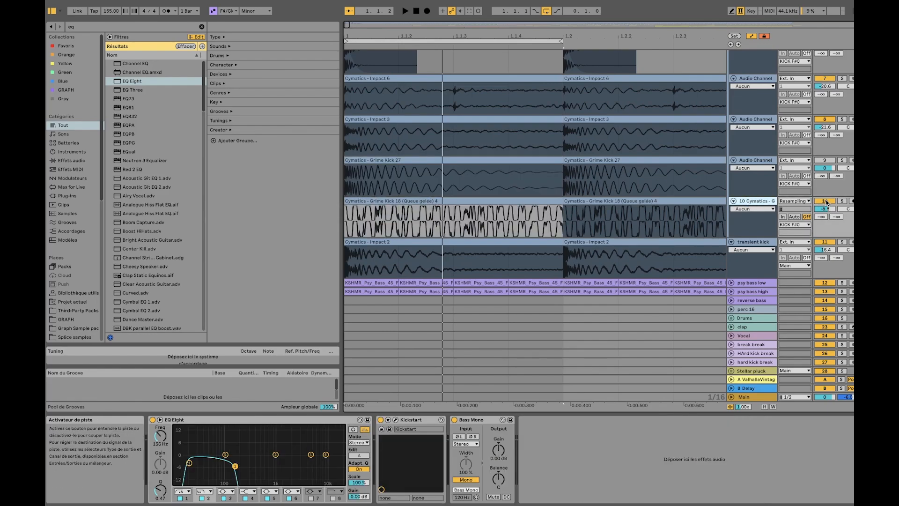
pyautogui.click(842, 201)
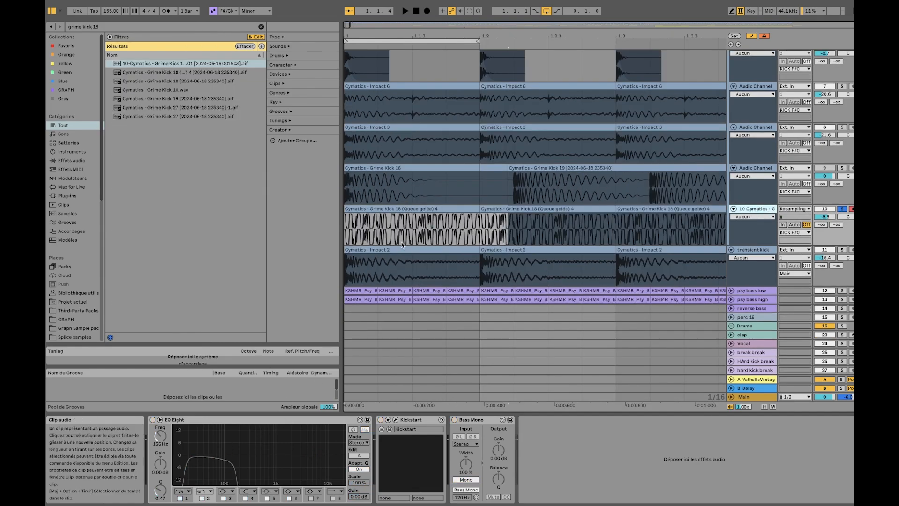
pyautogui.press('space')
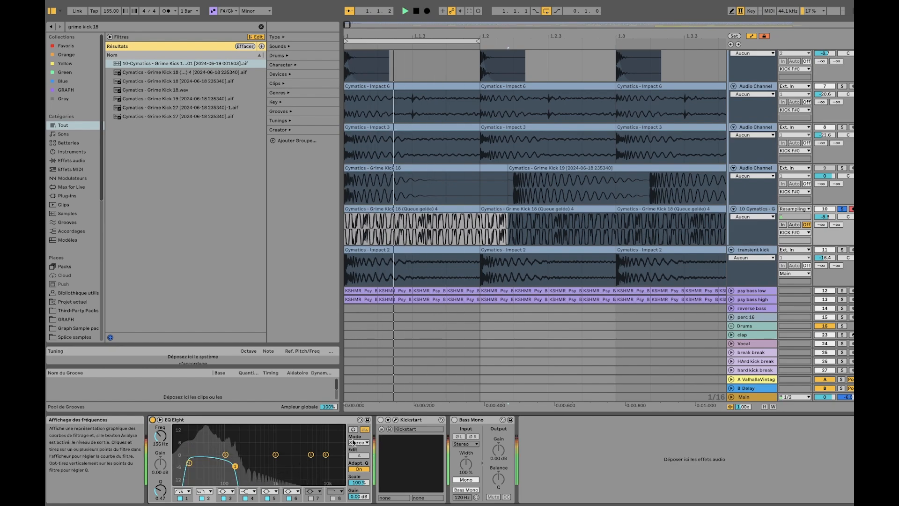
pyautogui.click(380, 420)
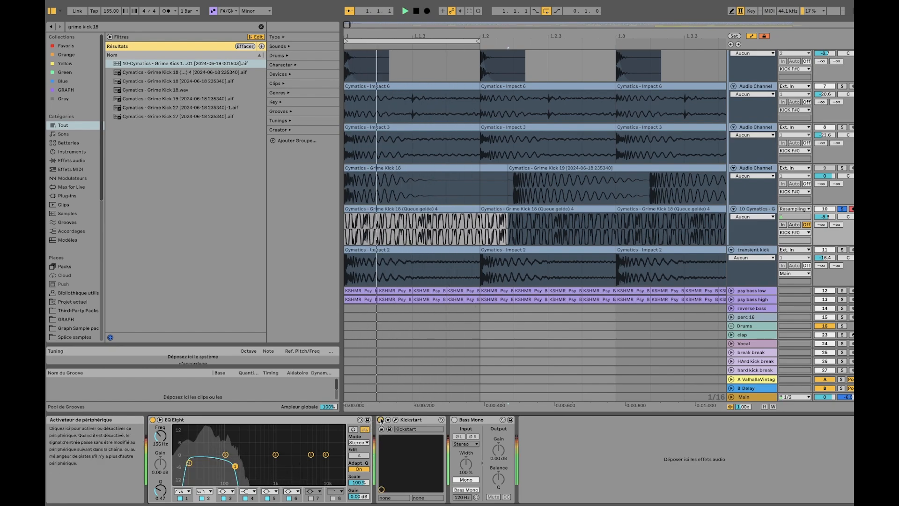
pyautogui.click(454, 420)
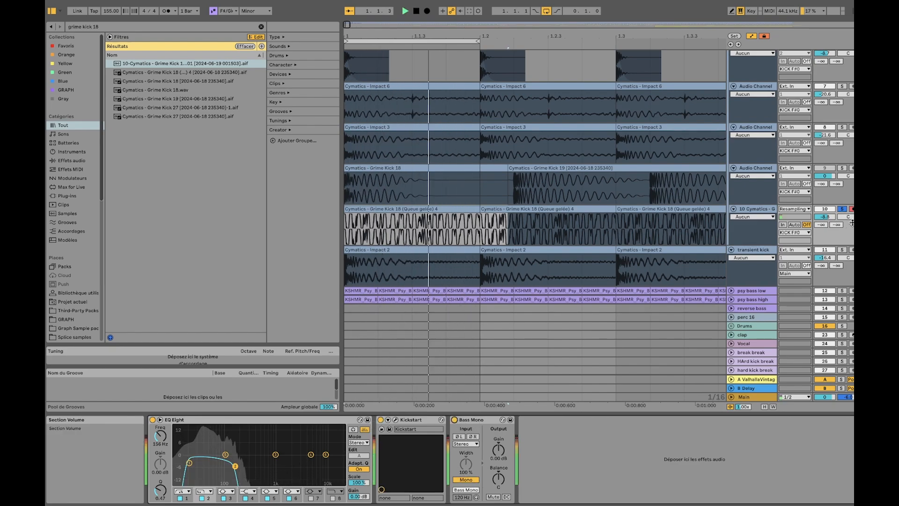
# Briefly audition tracks 9 and 8 in solo, turning each solo off again
pyautogui.scroll(5, 847, 250)
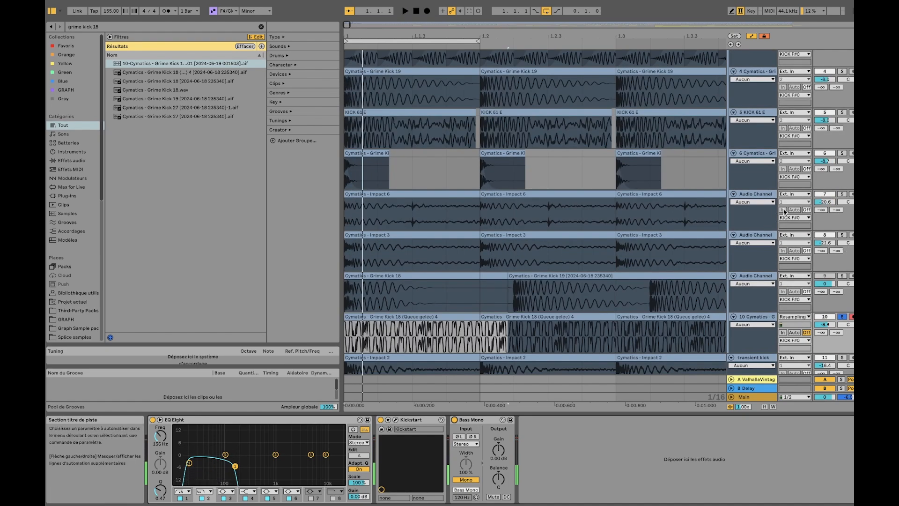
pyautogui.scroll(-1, 829, 248)
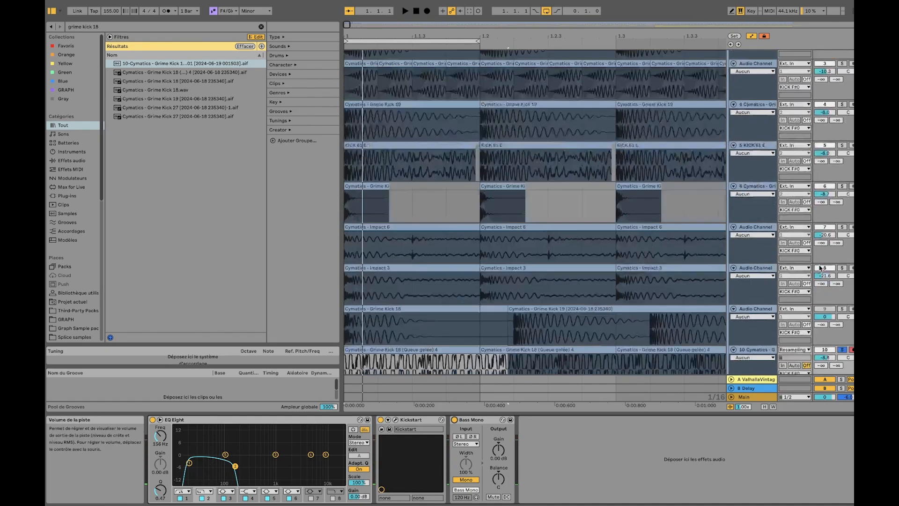
pyautogui.click(841, 266)
pyautogui.click(841, 266)
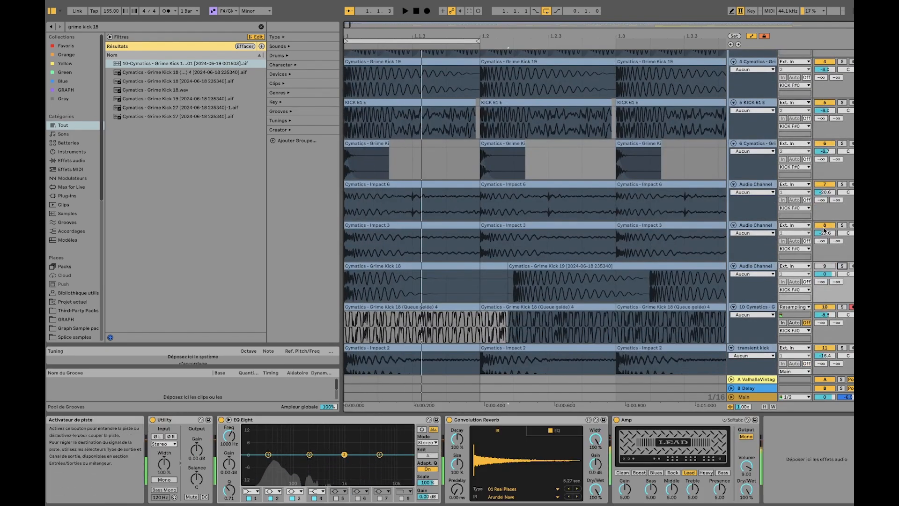
pyautogui.click(839, 226)
pyautogui.scroll(5, 786, 151)
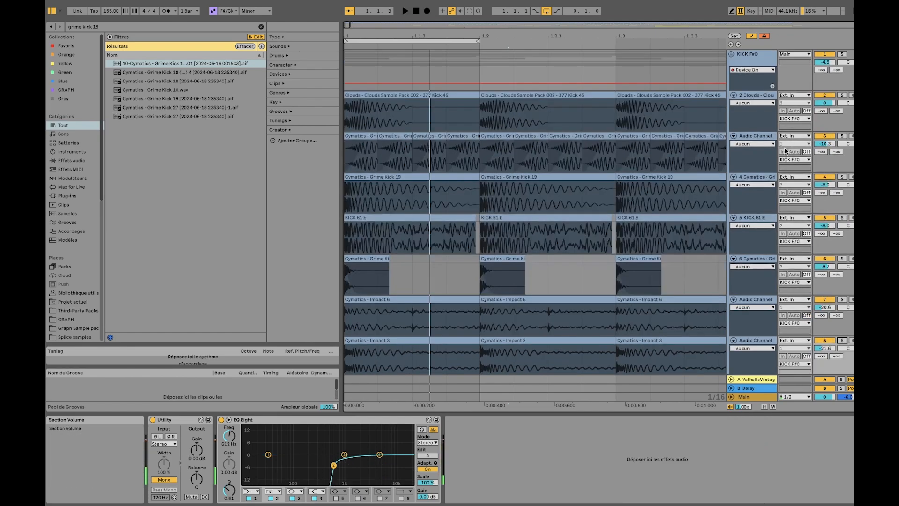
# Fold the sample tracks inside the KICK F#0 group and play the whole group in solo
pyautogui.click(761, 95)
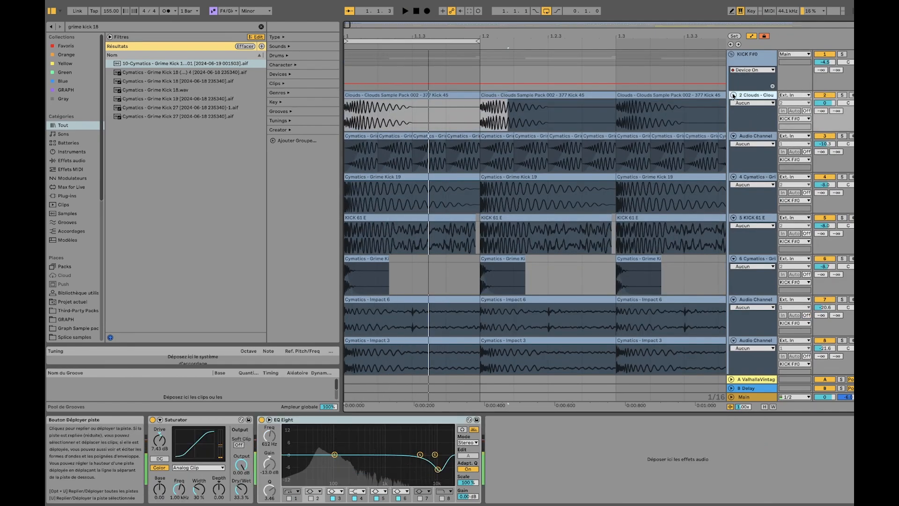
pyautogui.keyDown('alt'); pyautogui.click(734, 95); pyautogui.keyUp('alt')
pyautogui.click(841, 166)
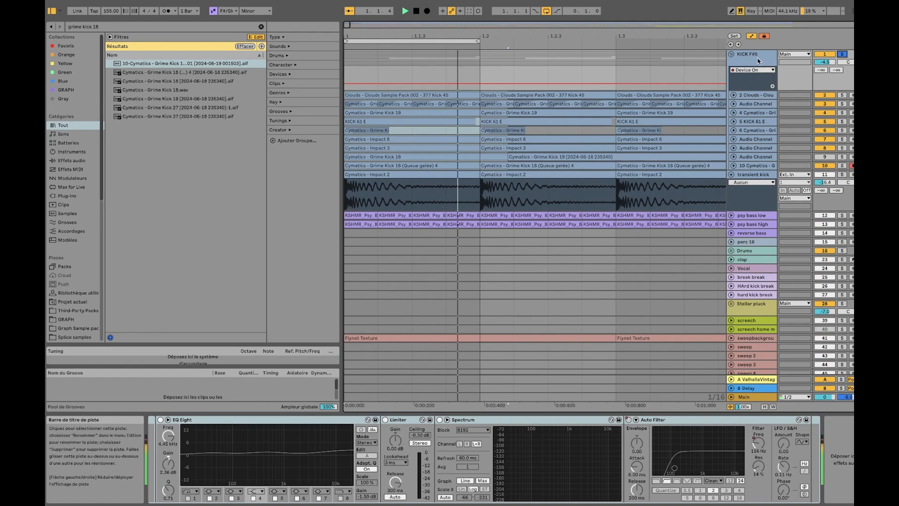
# Stop playback, select the KICK F#0 group and switch on the effects rack that starts with Saturator
pyautogui.press('space')
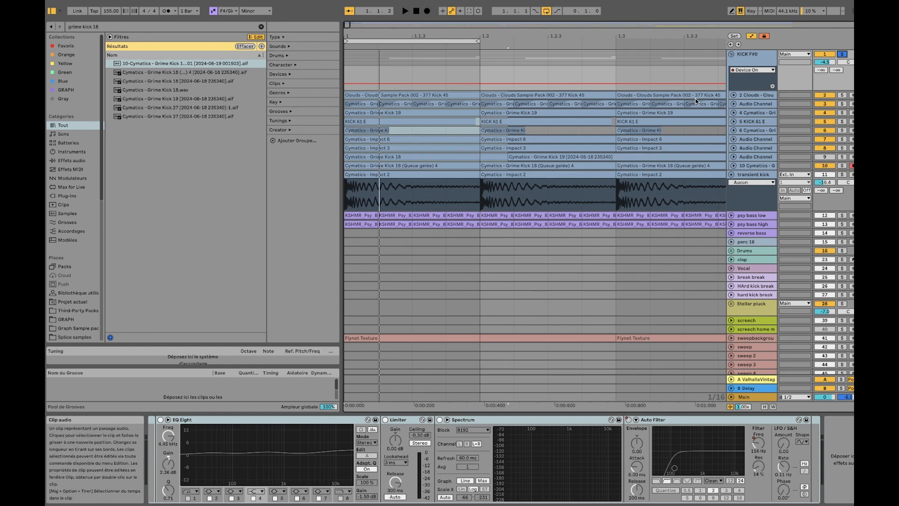
pyautogui.click(760, 62)
pyautogui.hscroll(-10, 442, 501)
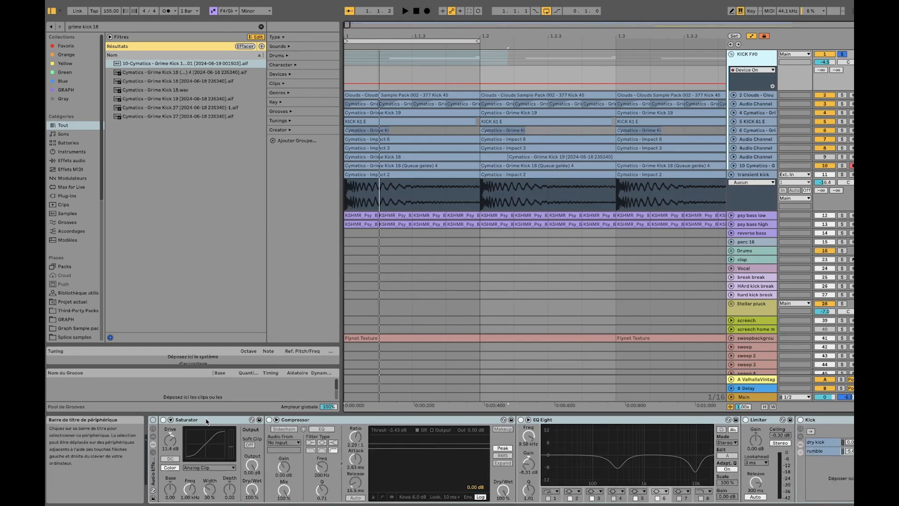
pyautogui.click(207, 422)
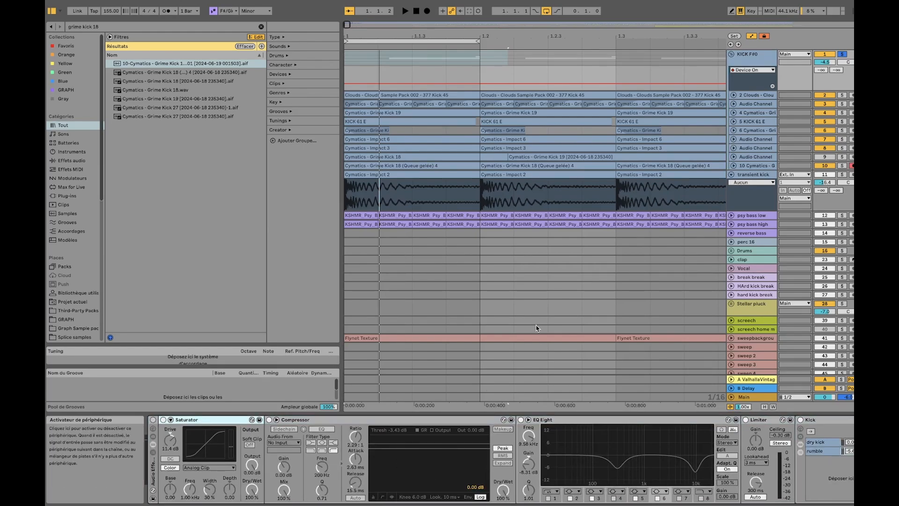
pyautogui.click(153, 420)
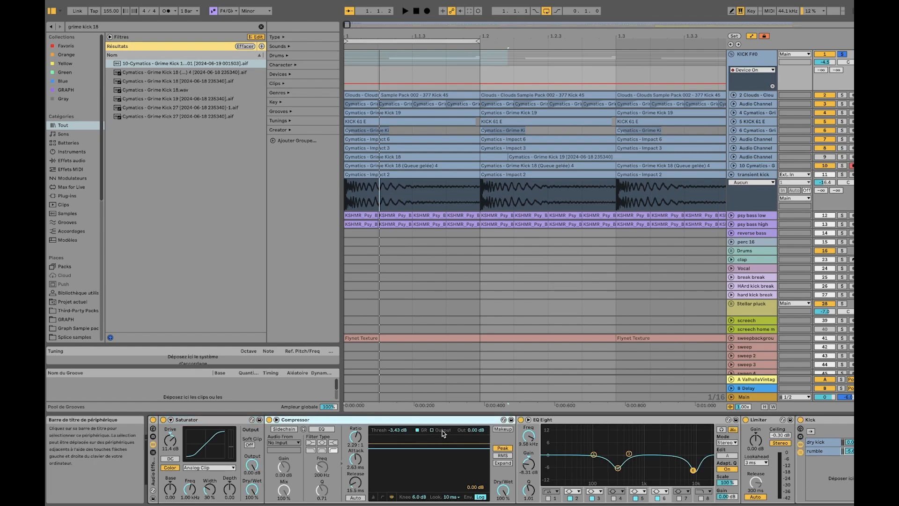
# Group the KICK F#0 devices that follow Saturator into their own rack and bypass that rack
pyautogui.hscroll(10, 442, 431)
pyautogui.hscroll(10, 684, 428)
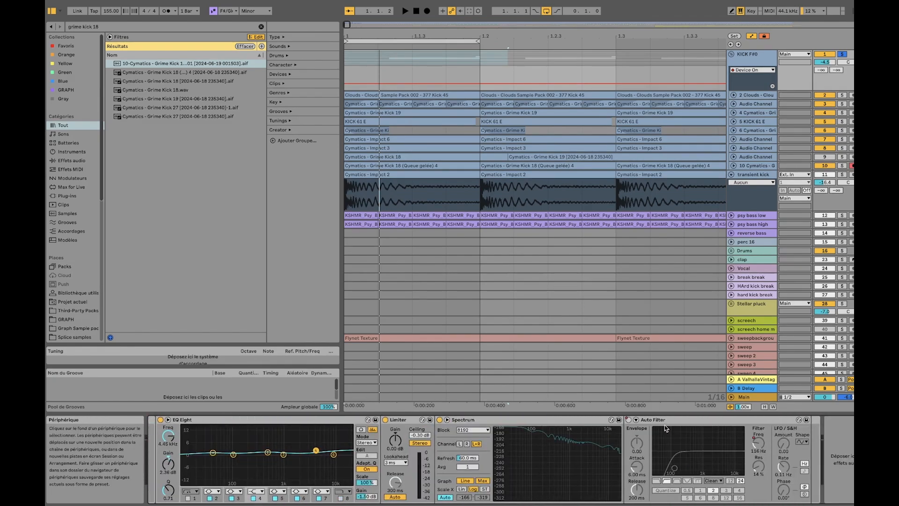
pyautogui.hscroll(-5, 543, 421)
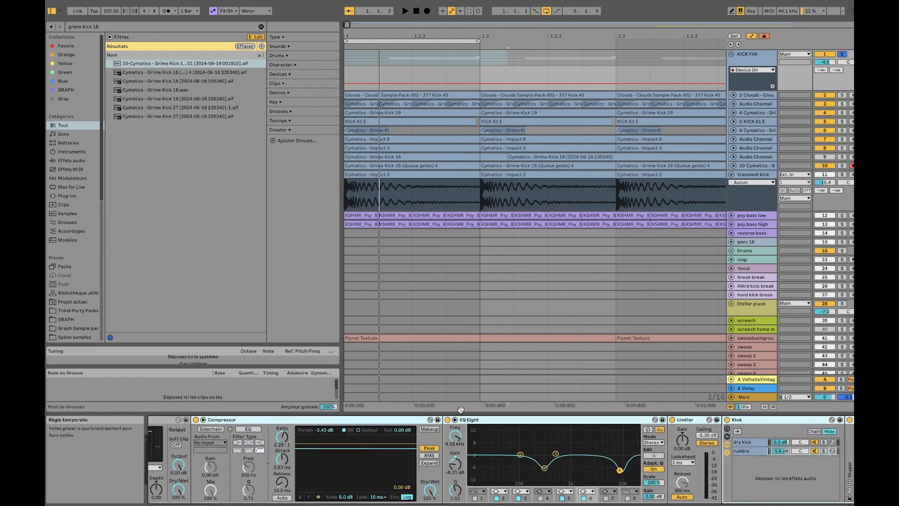
pyautogui.hscroll(-3, 278, 448)
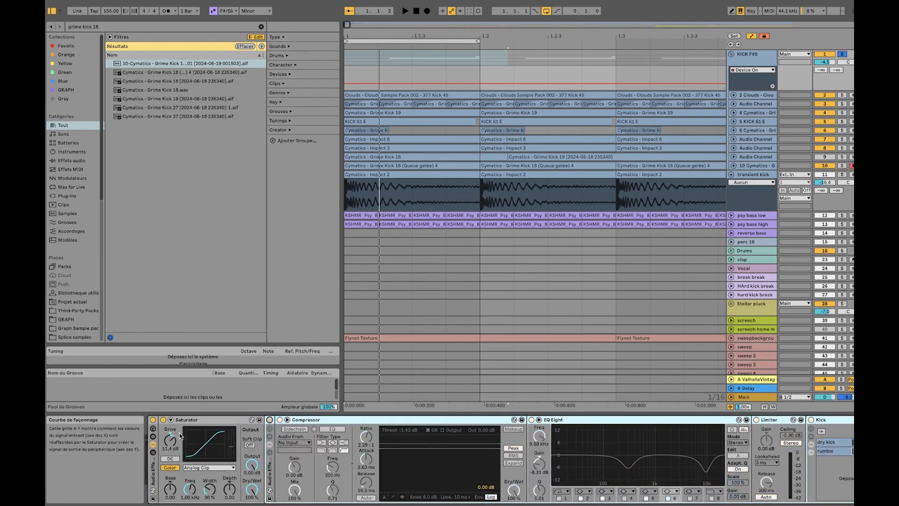
# Audition Saturator's Hard Curve shaping against Analog Clip on the kick group, also trying Hard Curve with the drive at 0 dB
pyautogui.click(204, 468)
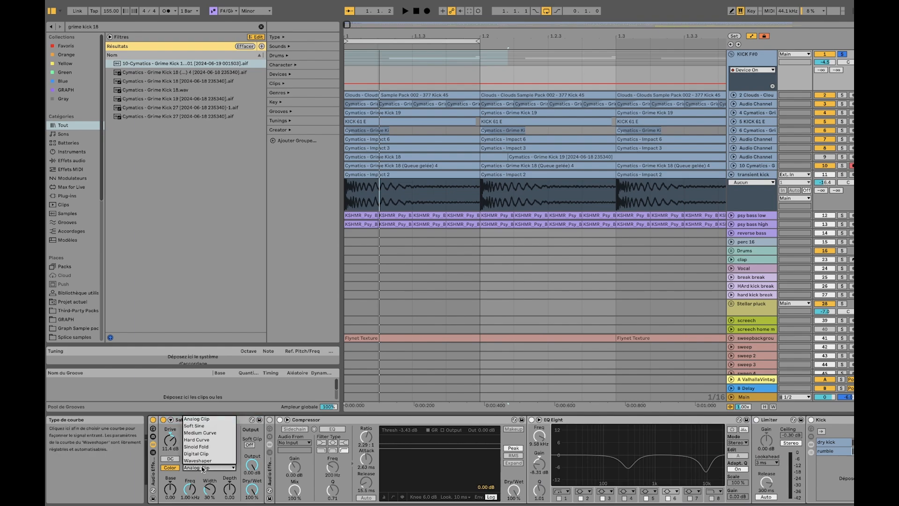
pyautogui.click(192, 442)
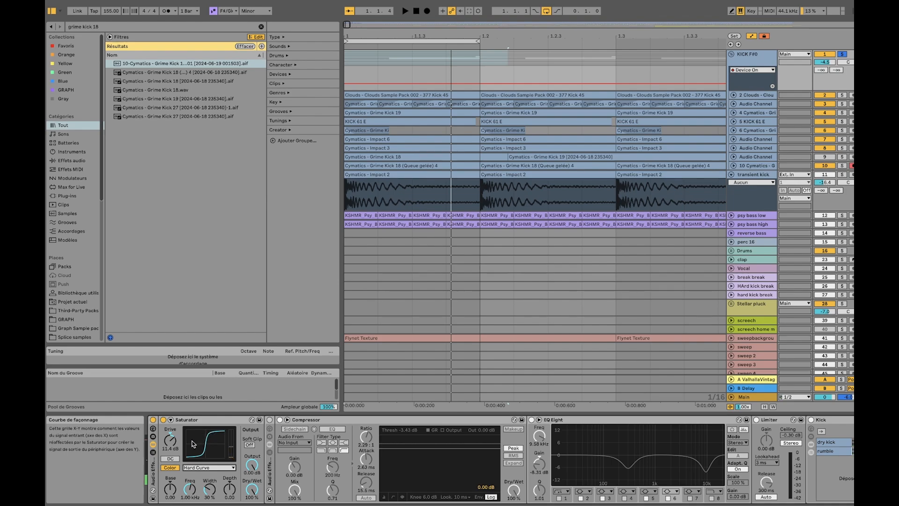
pyautogui.click(199, 468)
pyautogui.click(201, 419)
pyautogui.press('space')
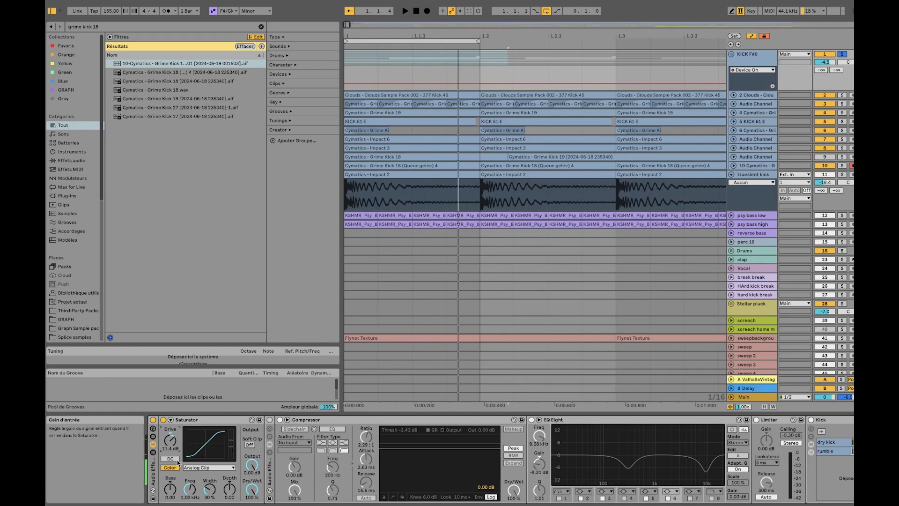
pyautogui.click(209, 467)
pyautogui.click(198, 443)
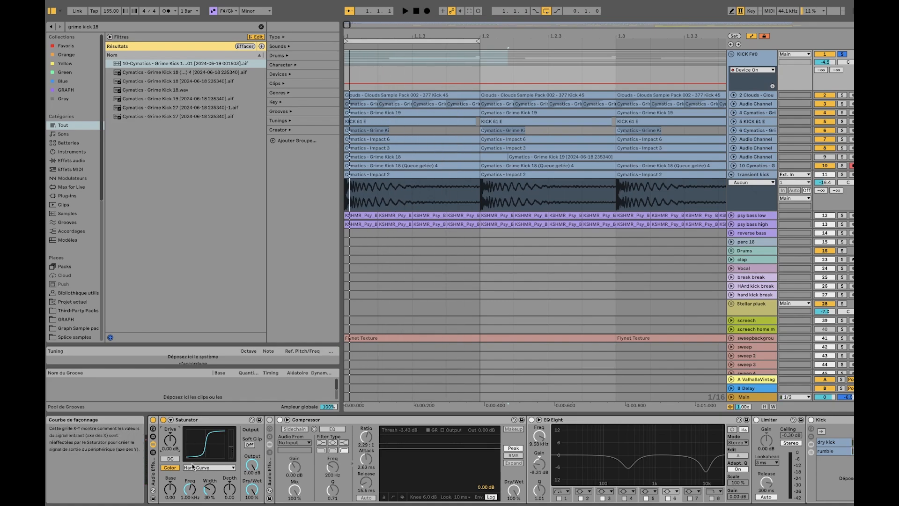
pyautogui.press('space')
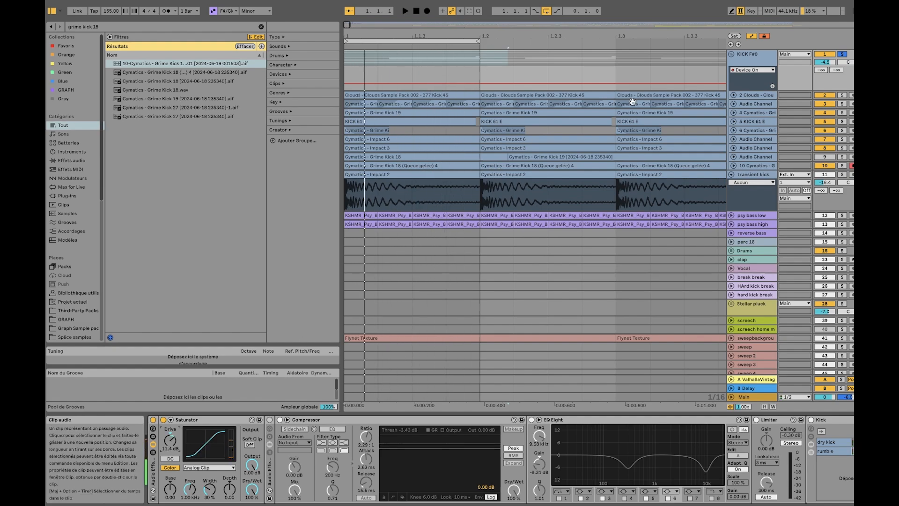
# Switch on the rack that starts with Compressor and fold its EQ Eight, Limiter and Kick devices
pyautogui.click(271, 422)
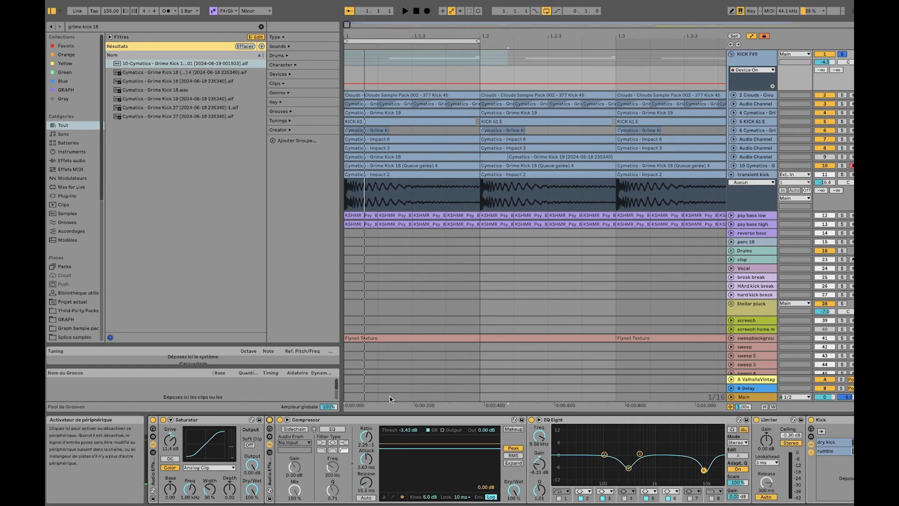
pyautogui.click(365, 420)
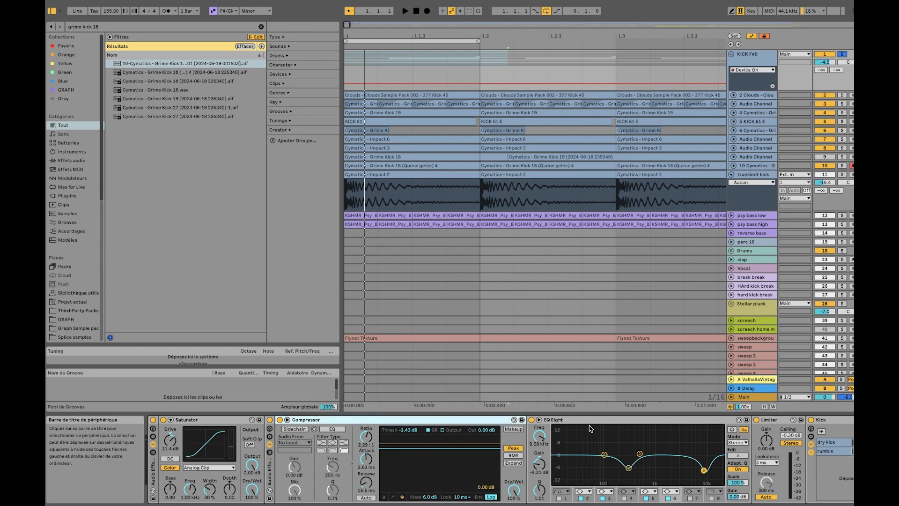
pyautogui.click(591, 420)
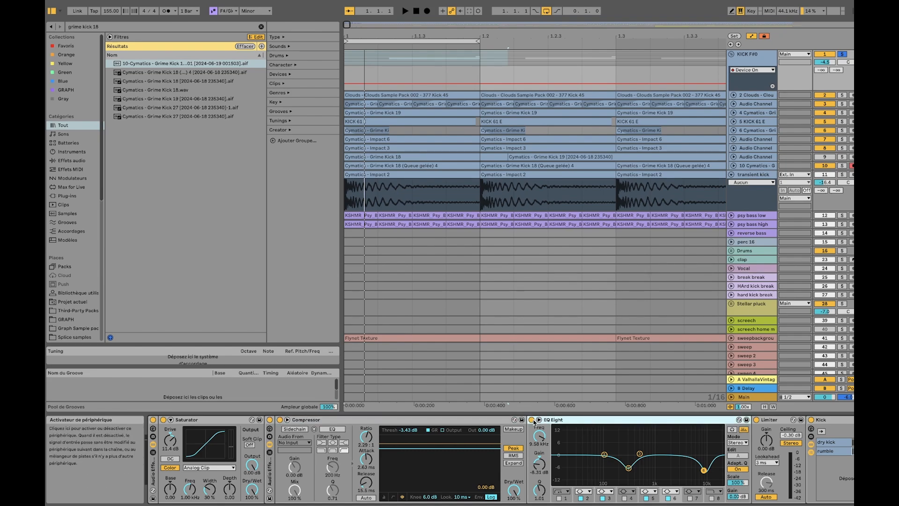
pyautogui.doubleClick(634, 422)
pyautogui.doubleClick(584, 421)
pyautogui.doubleClick(563, 421)
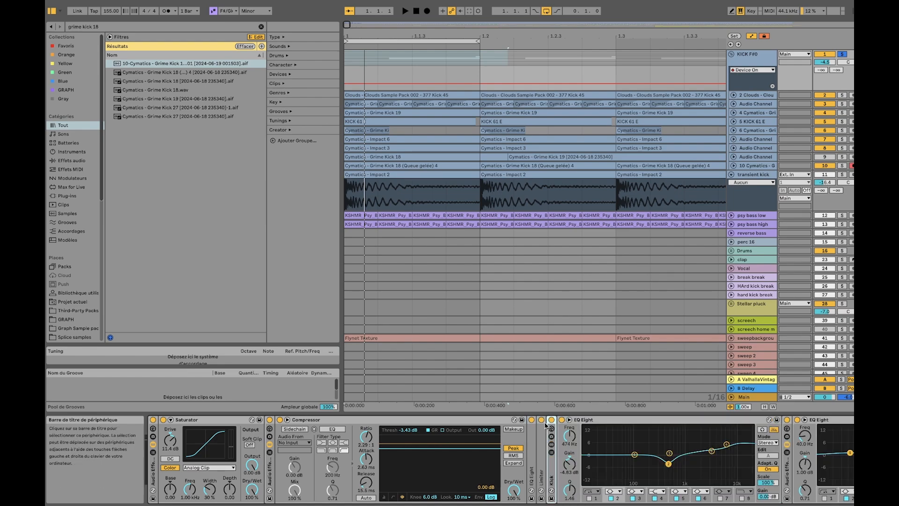
# Bypass the devices after Compressor, including the Kick rack, the 474 Hz EQ Eight and the rack containing Amp and EQ Three
pyautogui.click(552, 420)
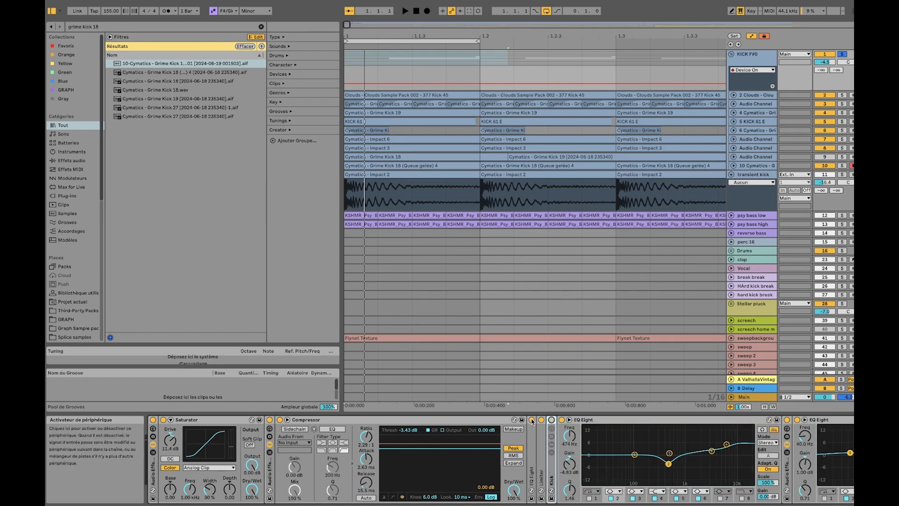
pyautogui.click(562, 419)
pyautogui.hscroll(10, 515, 459)
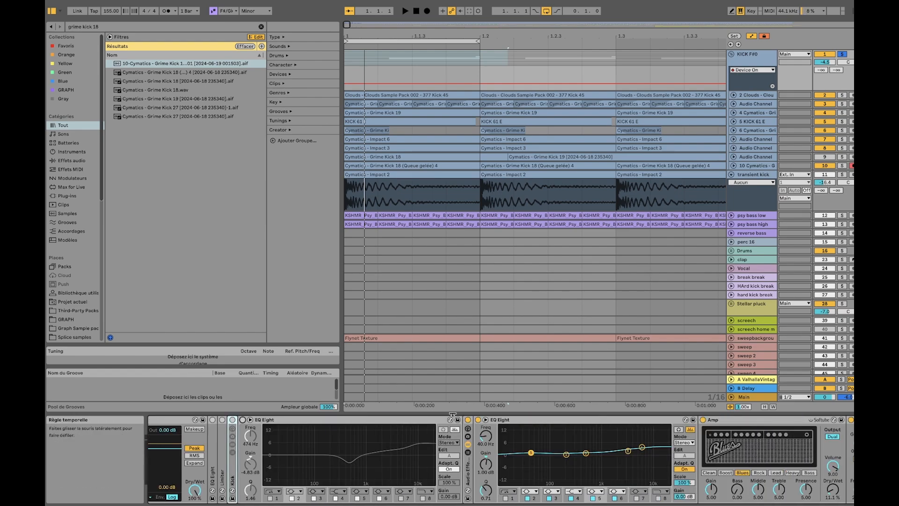
pyautogui.doubleClick(467, 463)
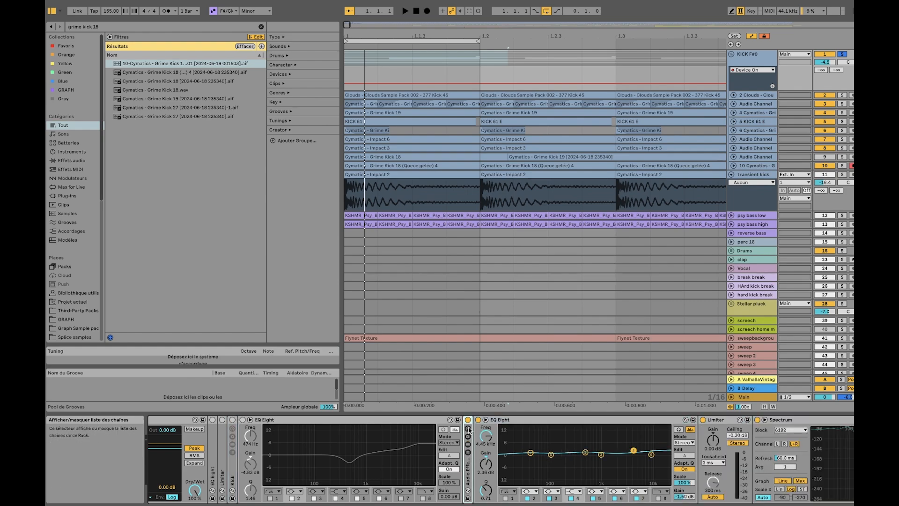
pyautogui.click(467, 445)
pyautogui.click(467, 420)
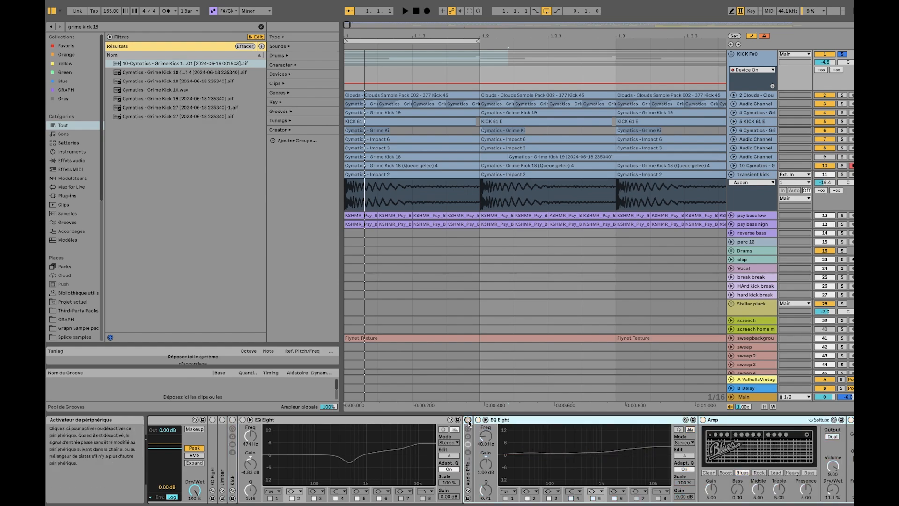
pyautogui.hscroll(5, 487, 423)
pyautogui.hscroll(18, 488, 423)
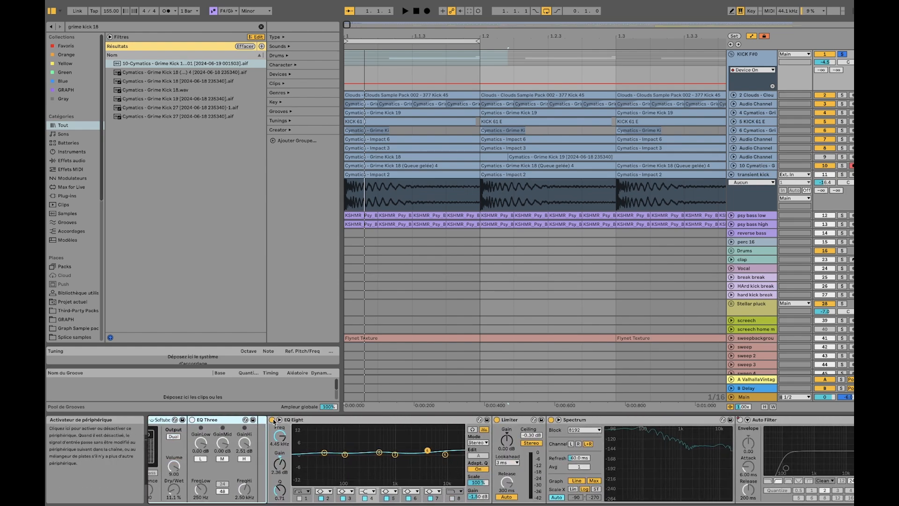
pyautogui.hscroll(15, 321, 424)
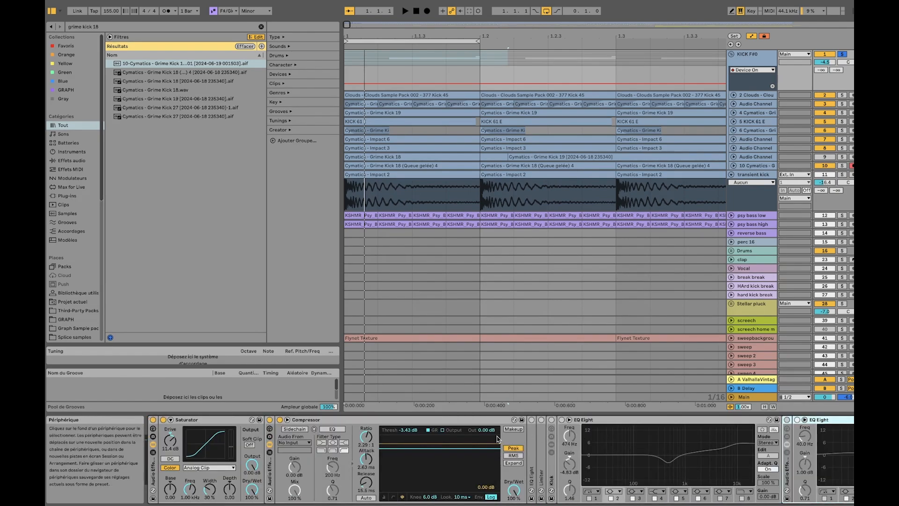
# Play the kick group and compare it with Compressor bypassed and enabled
pyautogui.press('space')
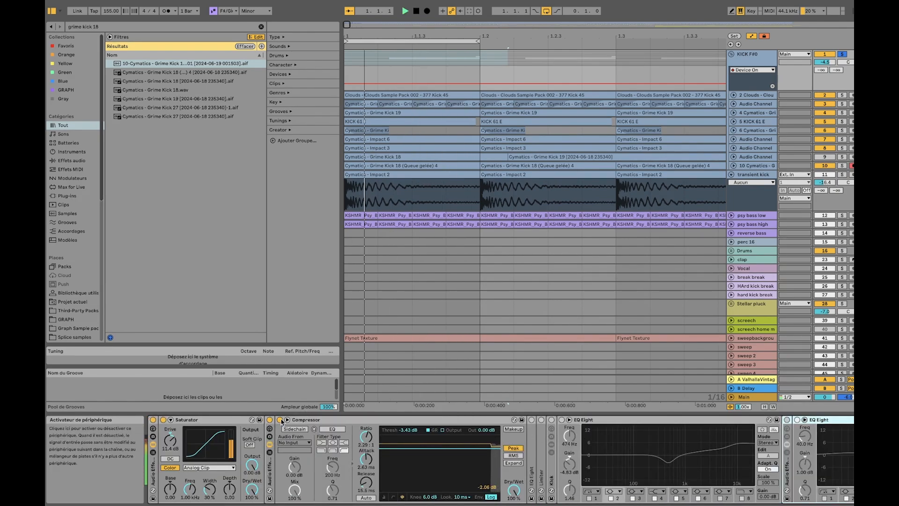
pyautogui.click(280, 419)
pyautogui.click(279, 419)
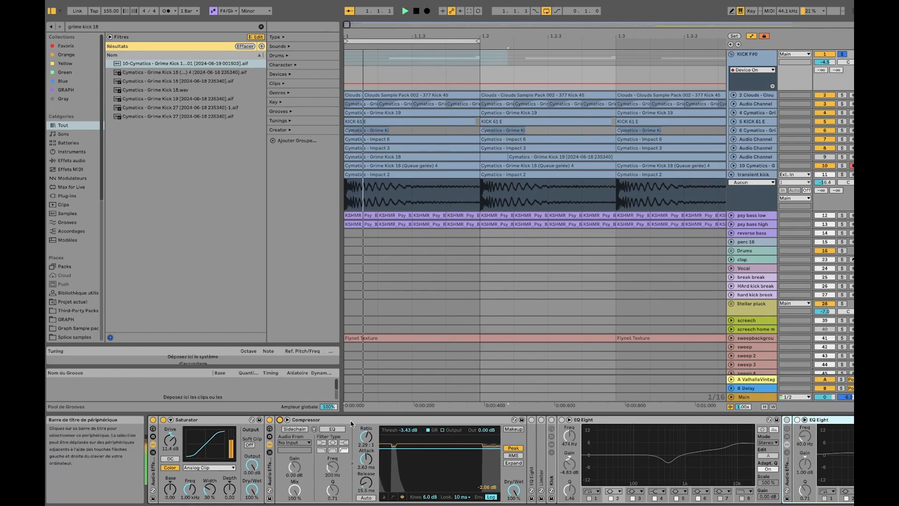
pyautogui.press('space')
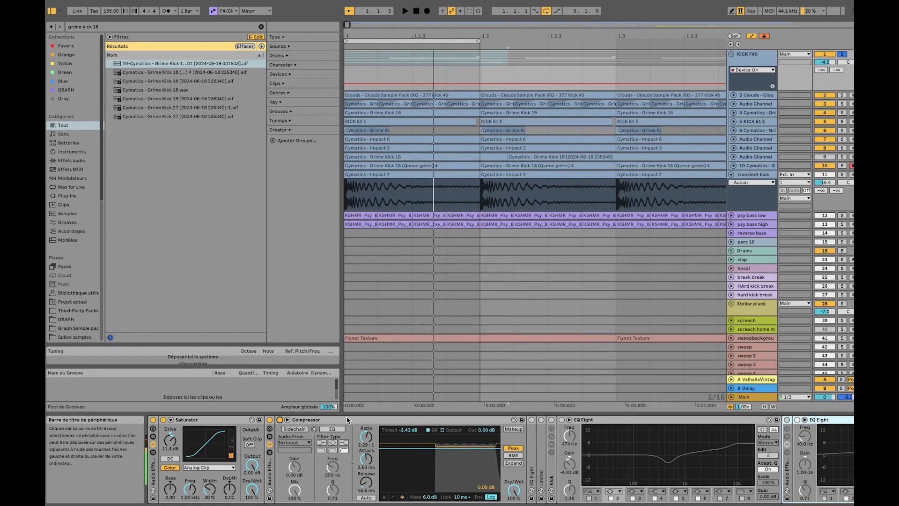
# Enable the EQ Eight after Compressor, select its 303 Hz band and play the kick group through it
pyautogui.hscroll(1, 363, 457)
pyautogui.hscroll(3, 363, 456)
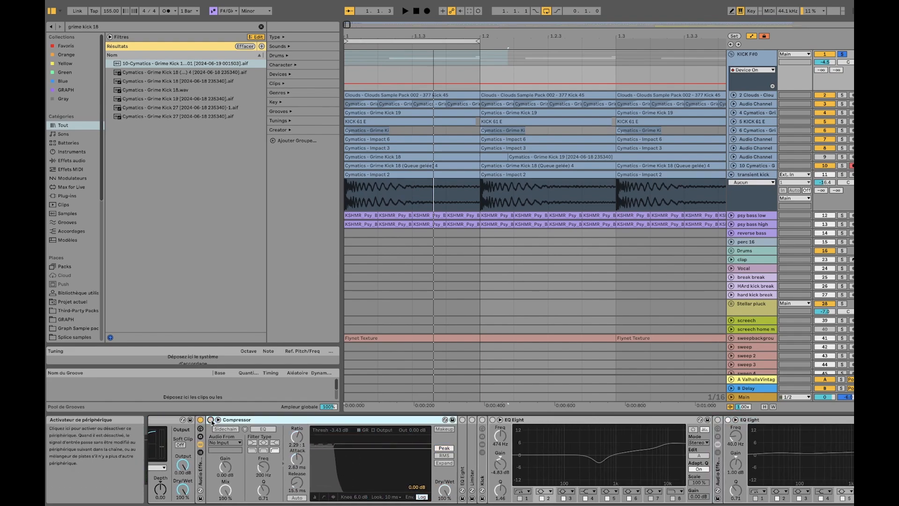
pyautogui.click(463, 420)
pyautogui.click(558, 469)
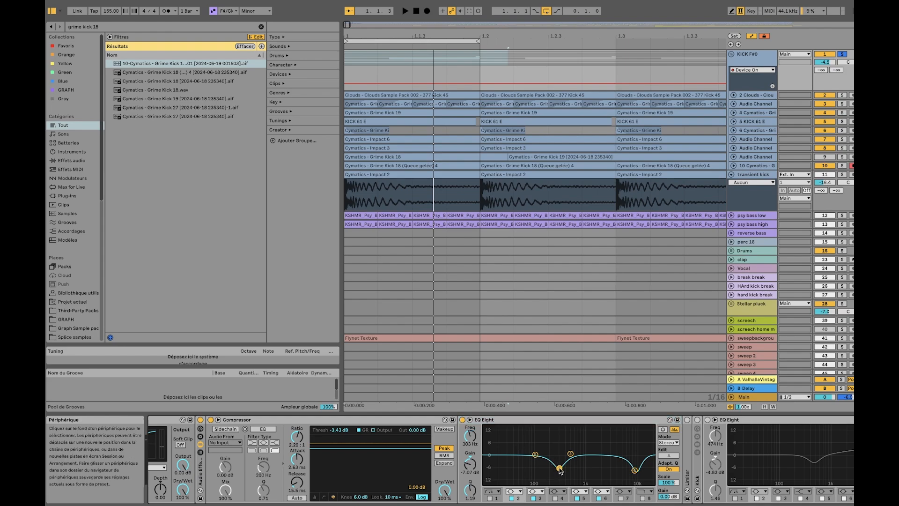
pyautogui.press('space')
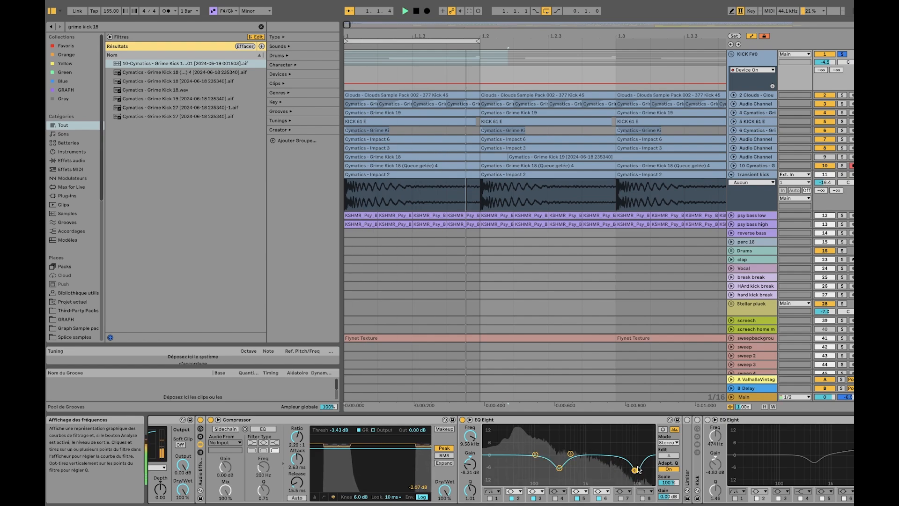
# Unfold the Limiter after EQ Eight, play the kick group, and delete that Limiter from the chain
pyautogui.hscroll(5, 568, 451)
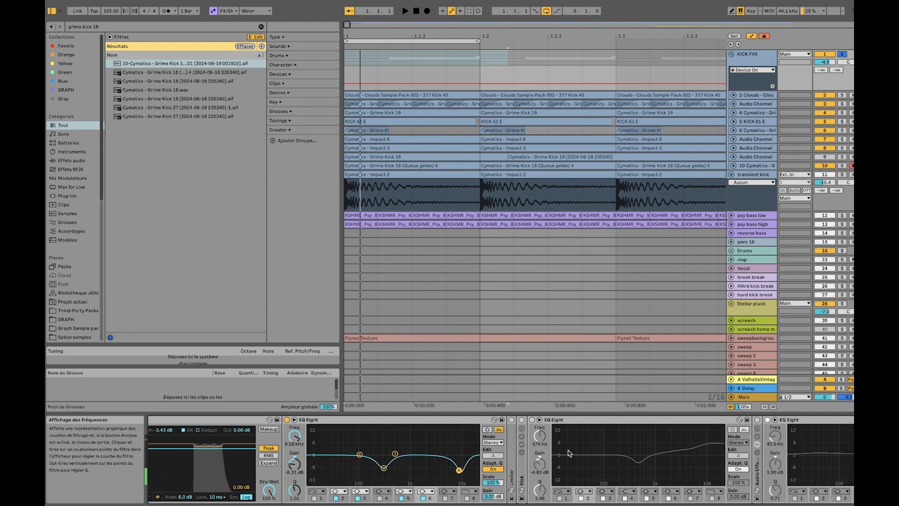
pyautogui.doubleClick(510, 457)
pyautogui.press('space')
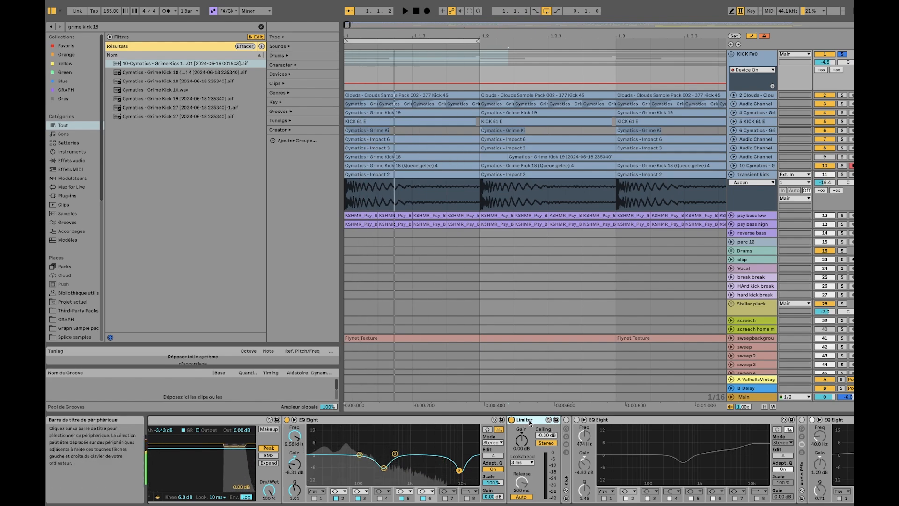
pyautogui.press('Delete')
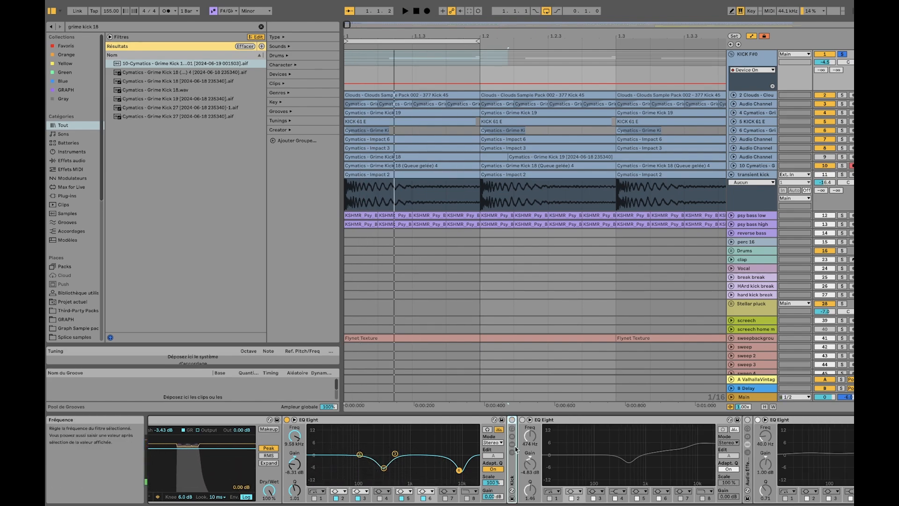
# Unfold and enable the Kick rack, and show the devices of its dry kick and rumble chains
pyautogui.doubleClick(513, 461)
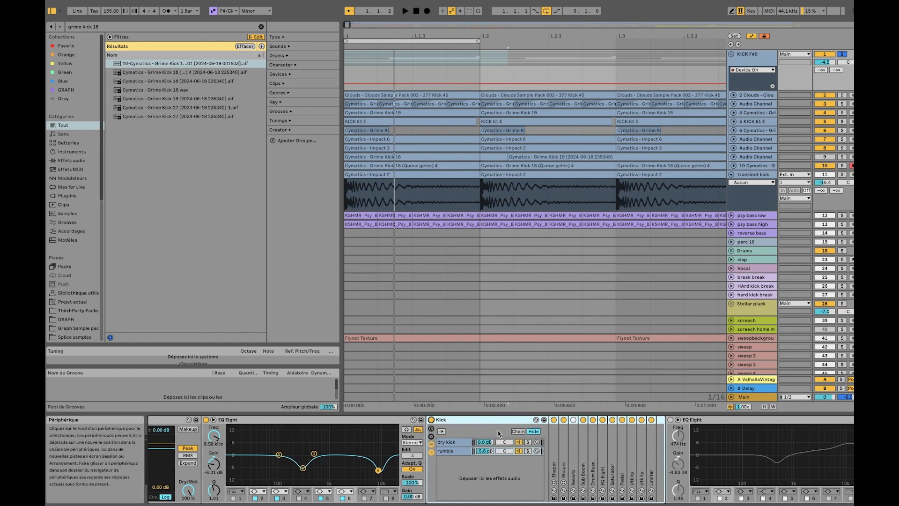
pyautogui.click(435, 444)
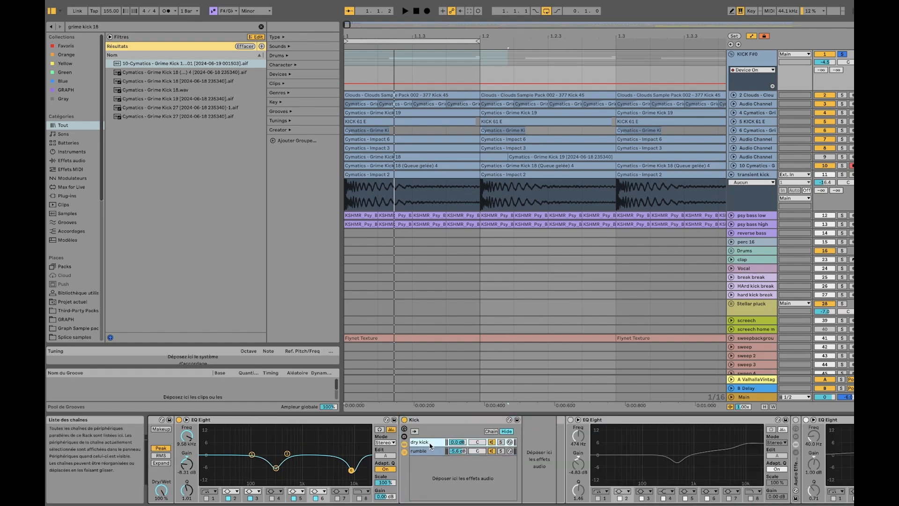
pyautogui.click(428, 450)
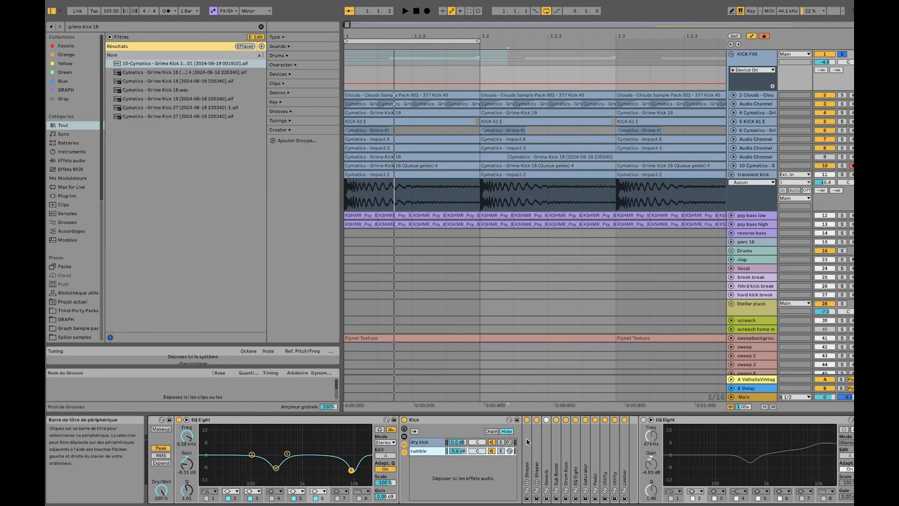
pyautogui.hscroll(3, 540, 446)
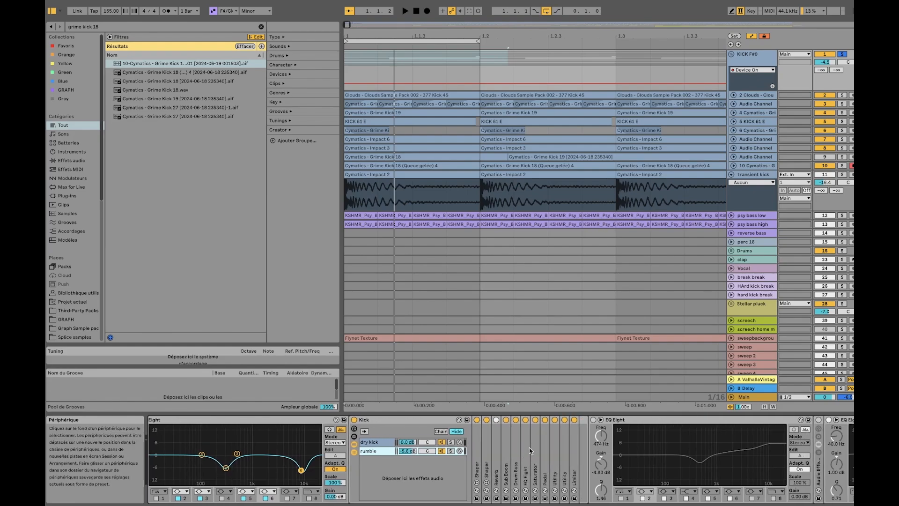
# Unfold the rumble chain's Reverb and play that chain soloed, folding the Reverb again
pyautogui.doubleClick(499, 451)
pyautogui.hscroll(3, 565, 431)
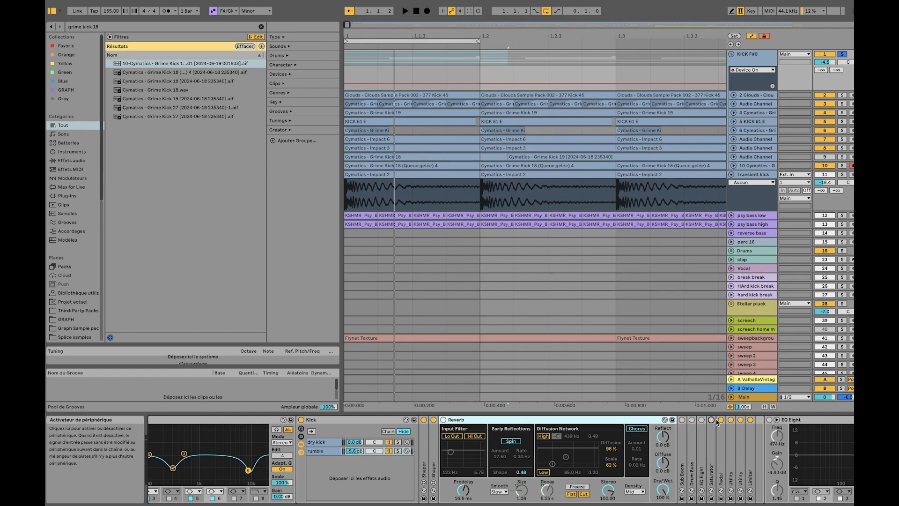
pyautogui.hscroll(2, 742, 426)
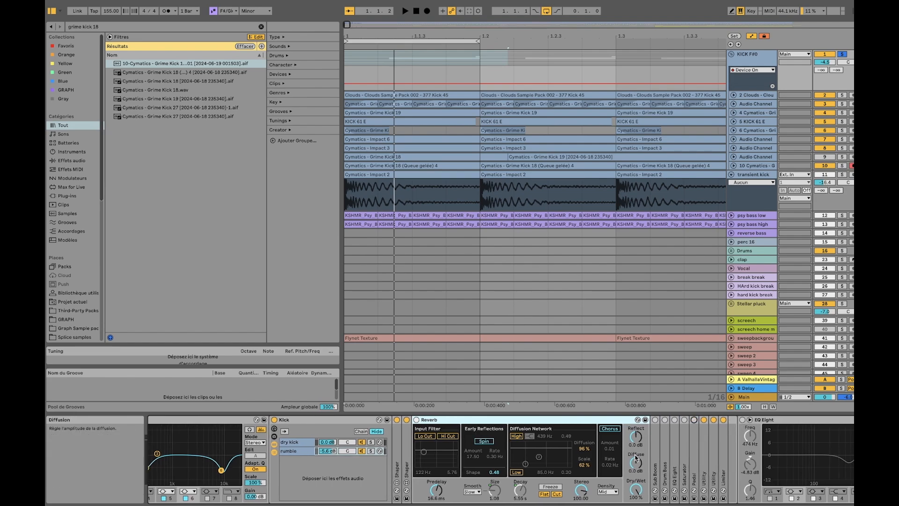
pyautogui.click(371, 451)
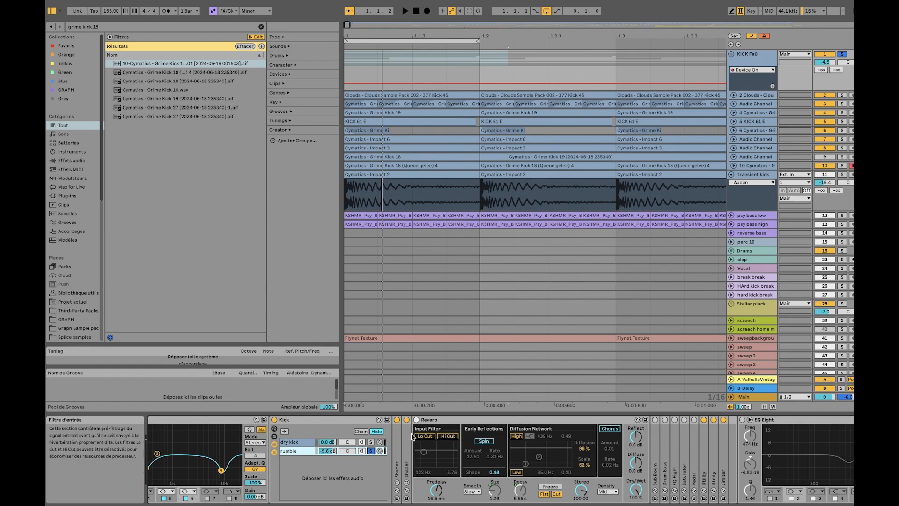
pyautogui.press('space')
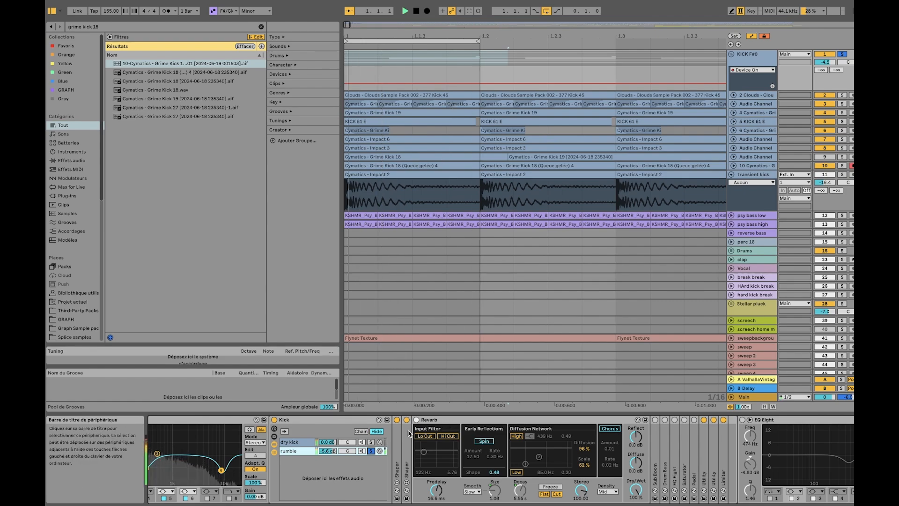
pyautogui.doubleClick(437, 421)
pyautogui.press('space')
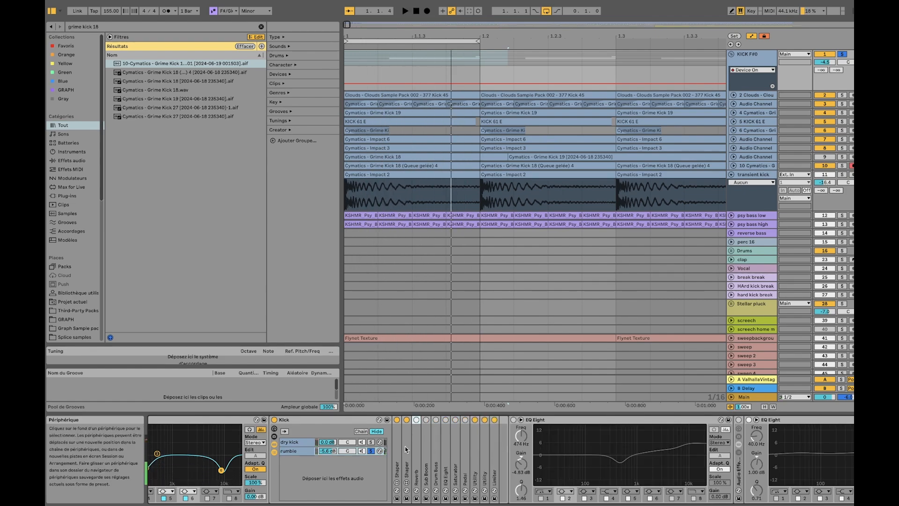
# Enable Sub Boom and Drum Buss in the soloed rumble chain and show their settings while the chain plays
pyautogui.doubleClick(426, 441)
pyautogui.click(426, 420)
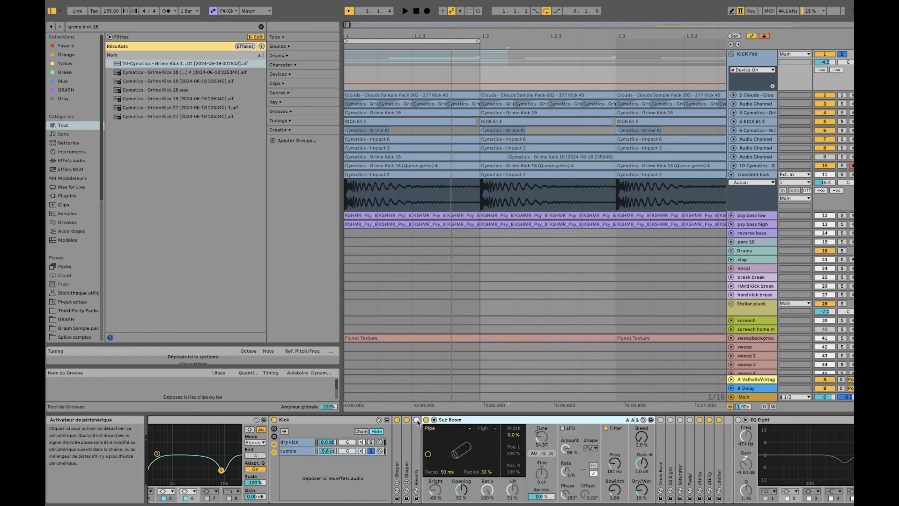
pyautogui.press('space')
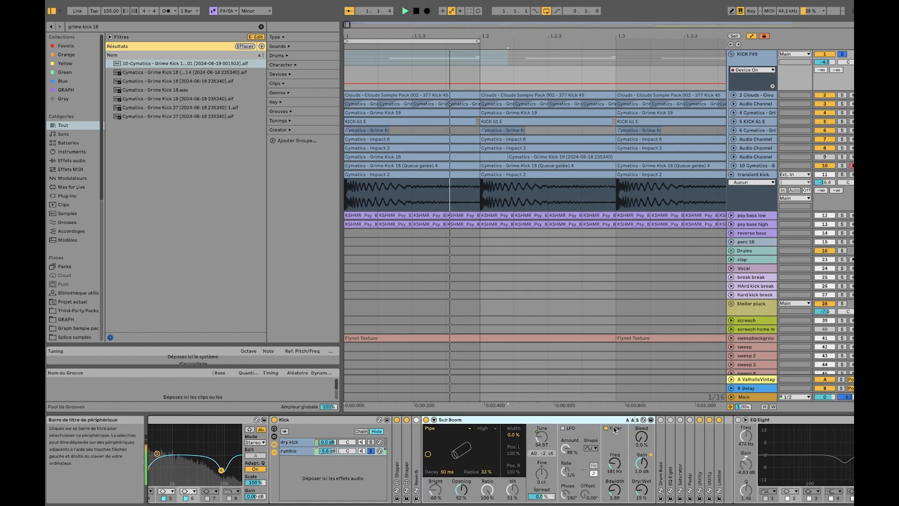
pyautogui.click(661, 420)
pyautogui.doubleClick(661, 439)
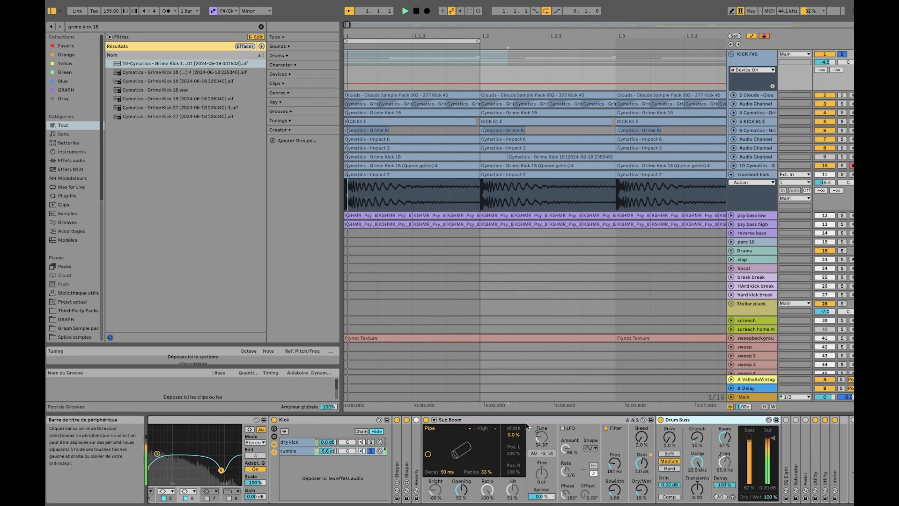
pyautogui.doubleClick(516, 420)
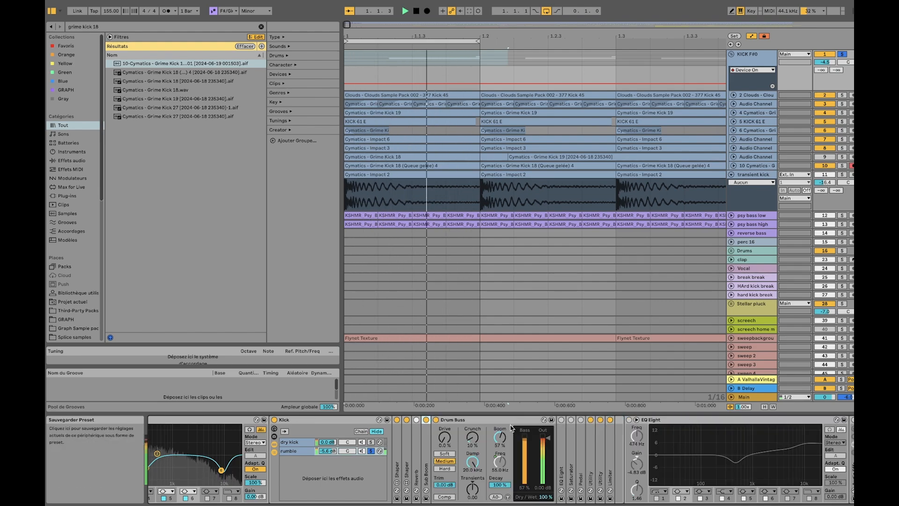
# Enable and unfold the rumble chain's EQ Eight, Saturator and Pedal while the chain plays soloed
pyautogui.doubleClick(560, 438)
pyautogui.click(561, 419)
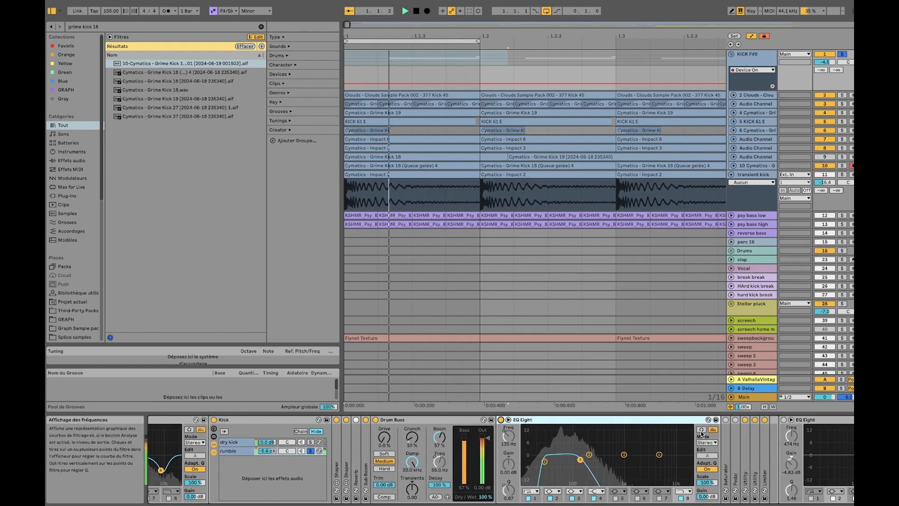
pyautogui.click(726, 420)
pyautogui.doubleClick(726, 440)
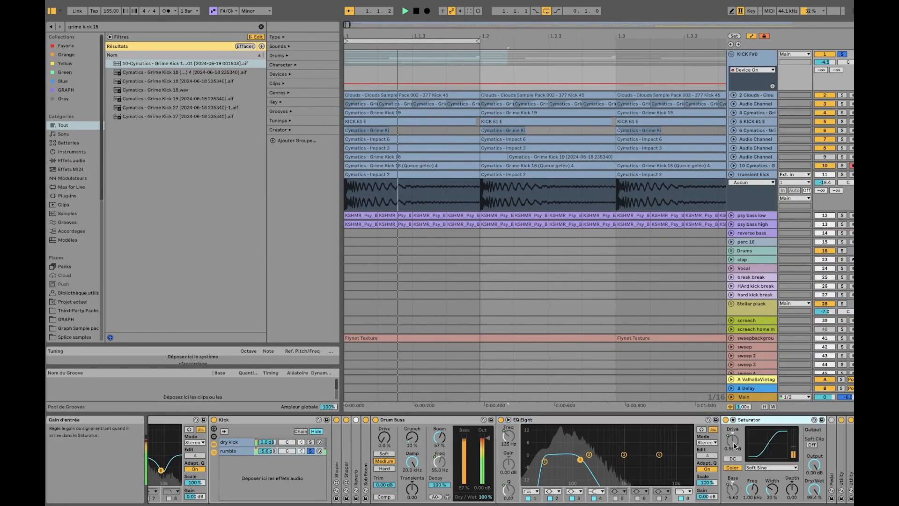
pyautogui.click(753, 419)
pyautogui.doubleClick(752, 444)
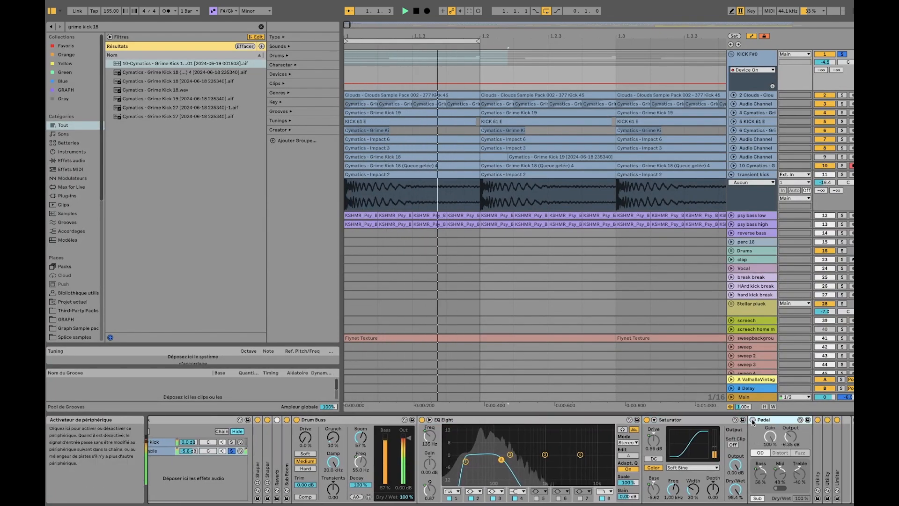
# Unsolo the rumble chain, play it together with the dry kick, and fold the Kick rack
pyautogui.click(181, 462)
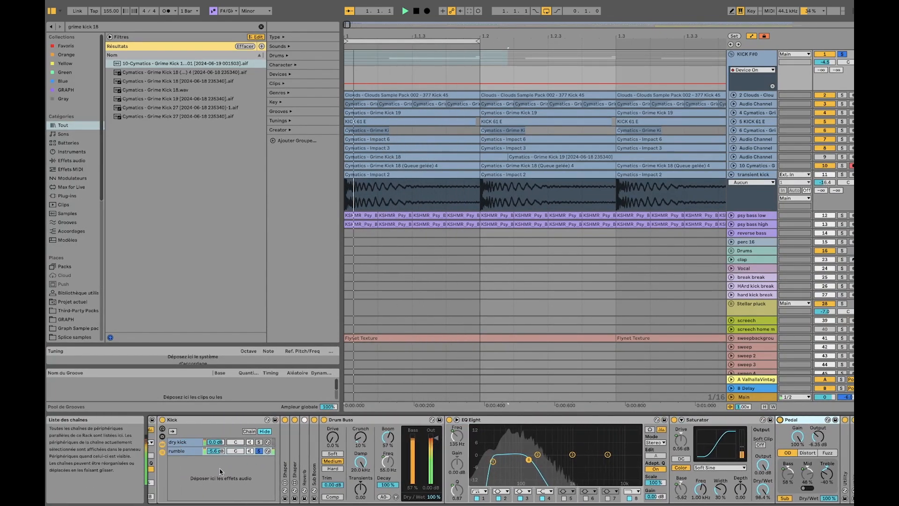
pyautogui.click(263, 452)
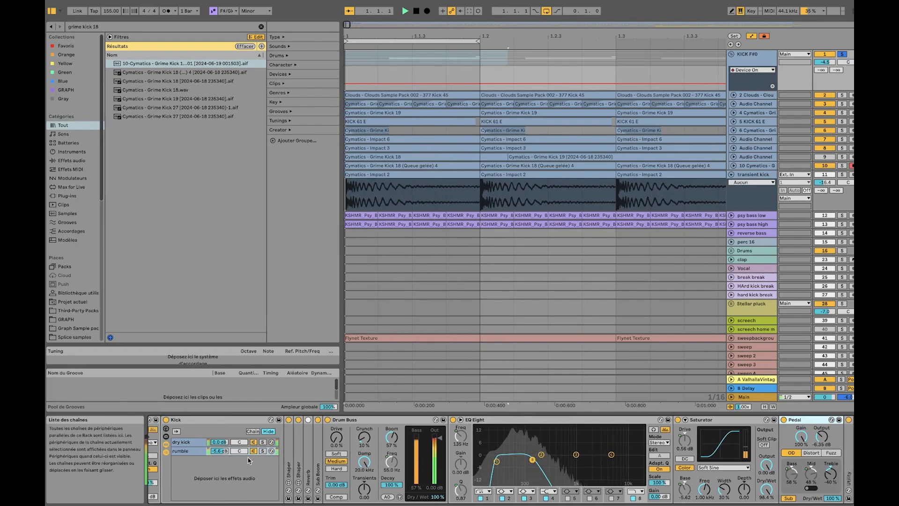
pyautogui.doubleClick(206, 420)
pyautogui.hscroll(-3, 303, 436)
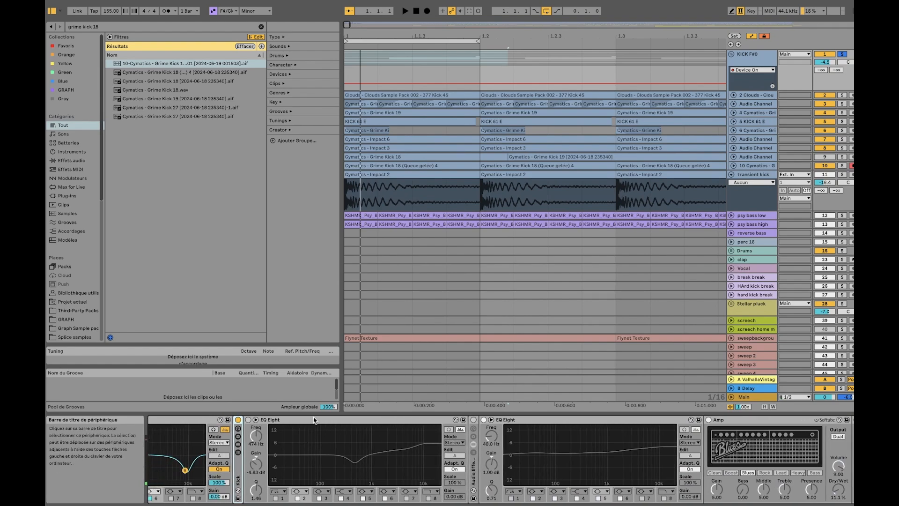
# Enable the EQ Eight after the Kick rack, play the kick group, and enable the Audio Effect Rack and EQ Eight that follow
pyautogui.click(313, 420)
pyautogui.click(248, 420)
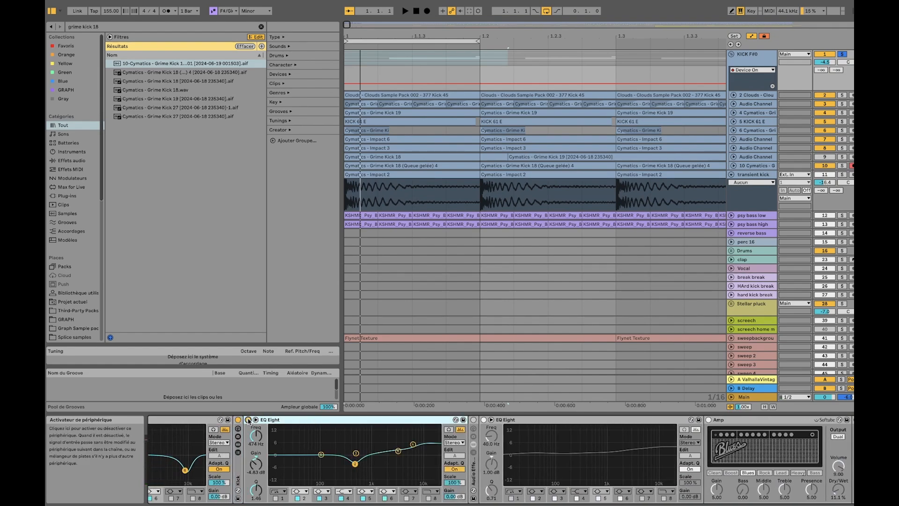
pyautogui.press('space')
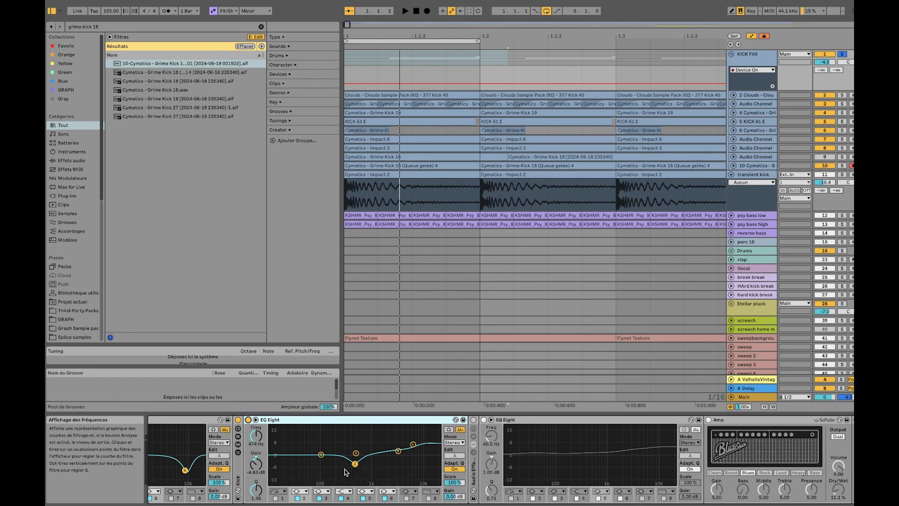
pyautogui.click(473, 420)
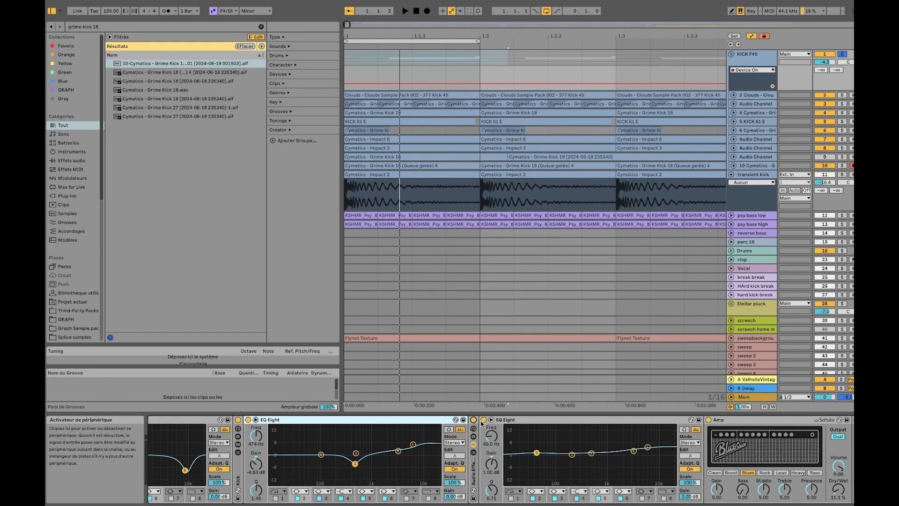
pyautogui.hscroll(4, 486, 421)
pyautogui.hscroll(3, 529, 447)
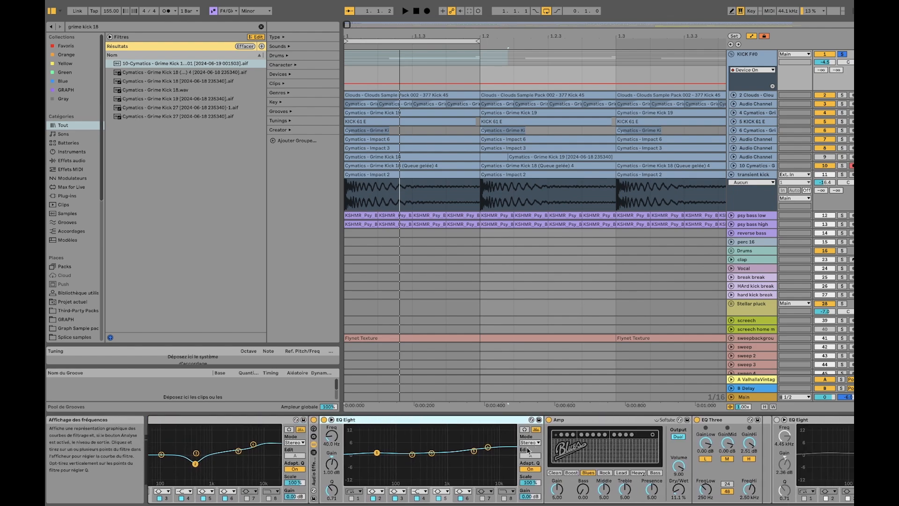
# Enable EQ Three and set the Amp's Dry/Wet to 10.3 % while playing the kick group
pyautogui.click(717, 417)
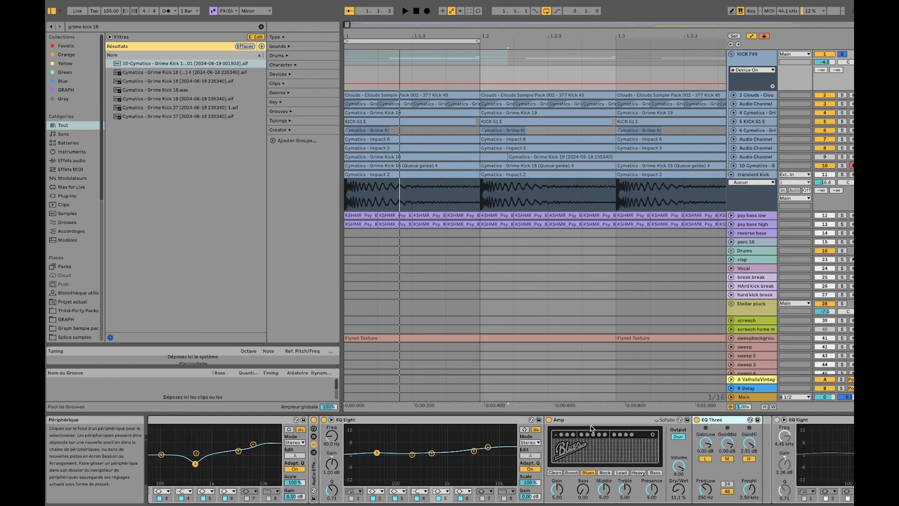
pyautogui.click(606, 424)
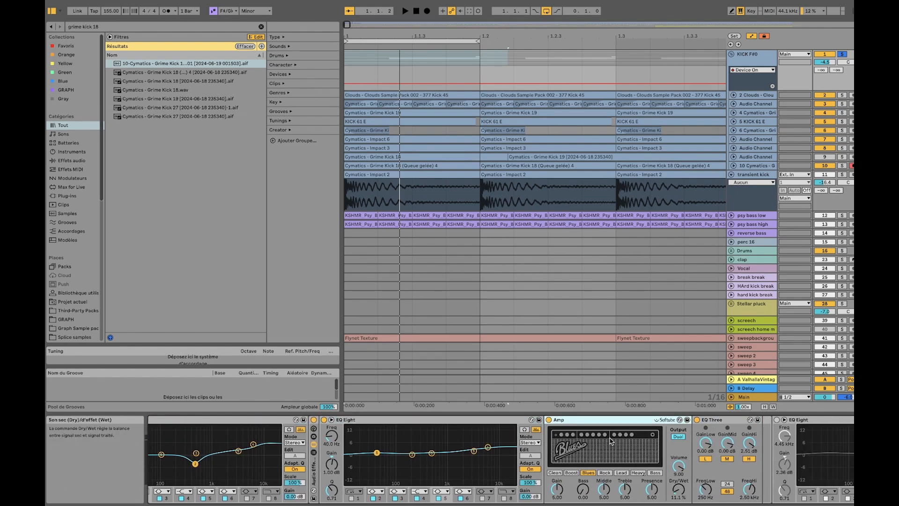
pyautogui.press('space')
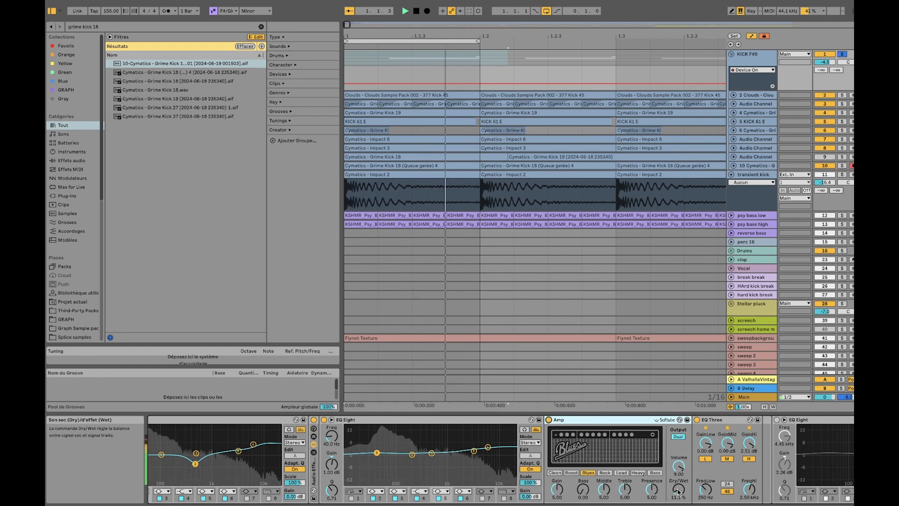
pyautogui.moveTo(679, 491); pyautogui.dragTo(679, 493)
pyautogui.click(589, 419)
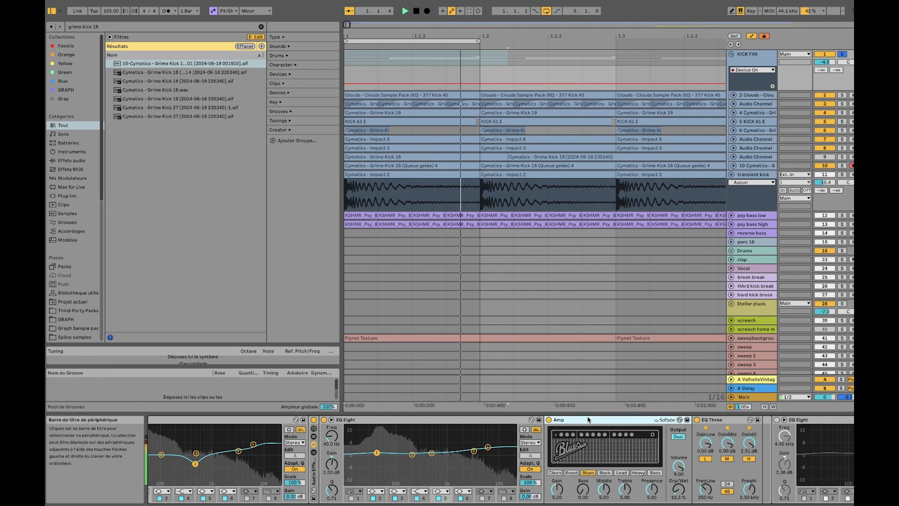
pyautogui.press('space')
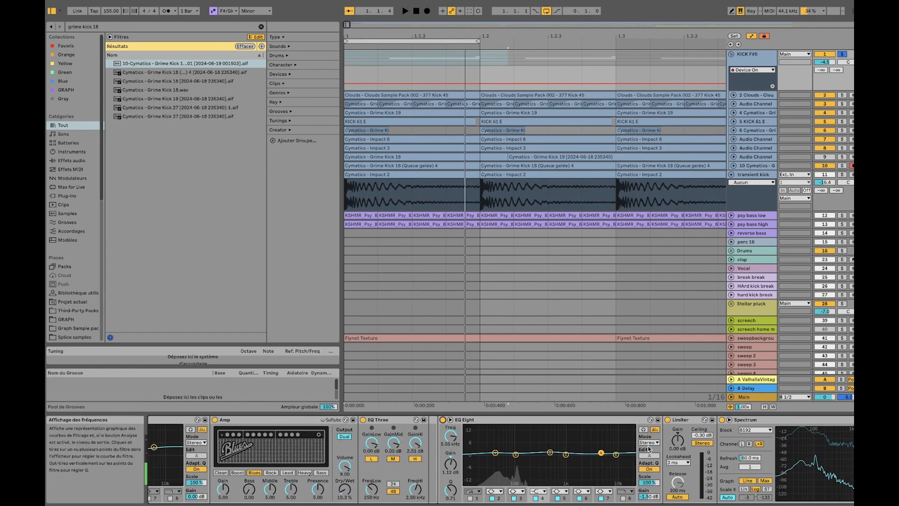
# Play the kick group through the final EQ Eight and Limiter, and examine the Limiter, Spectrum and Auto Filter ending the chain
pyautogui.hscroll(2, 639, 444)
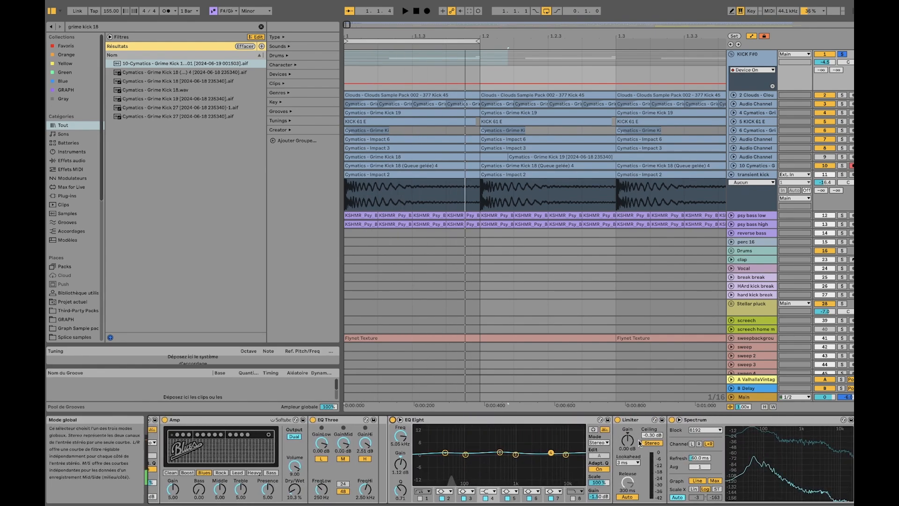
pyautogui.press('space')
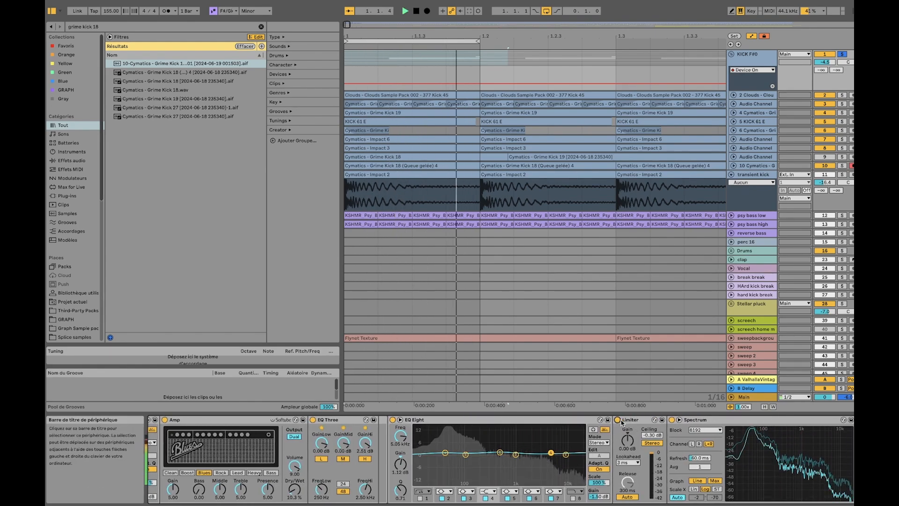
pyautogui.press('space')
pyautogui.hscroll(4, 626, 444)
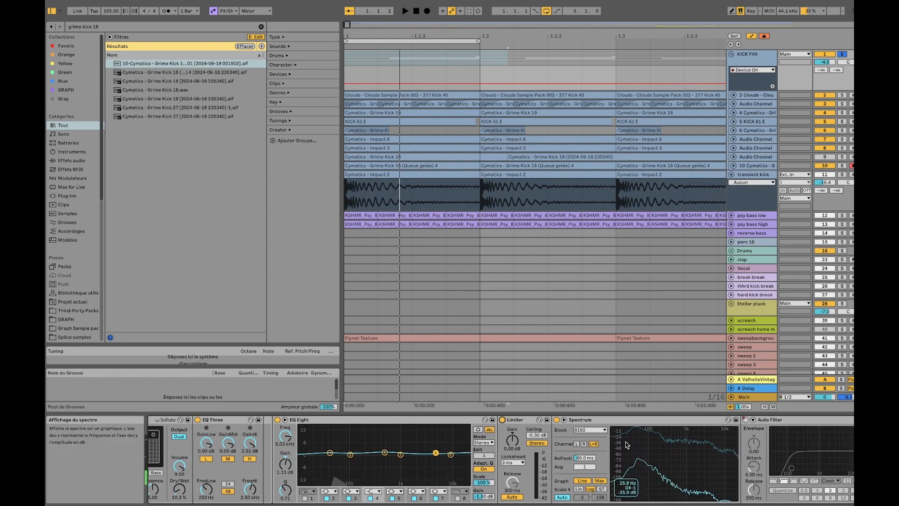
pyautogui.hscroll(3, 626, 444)
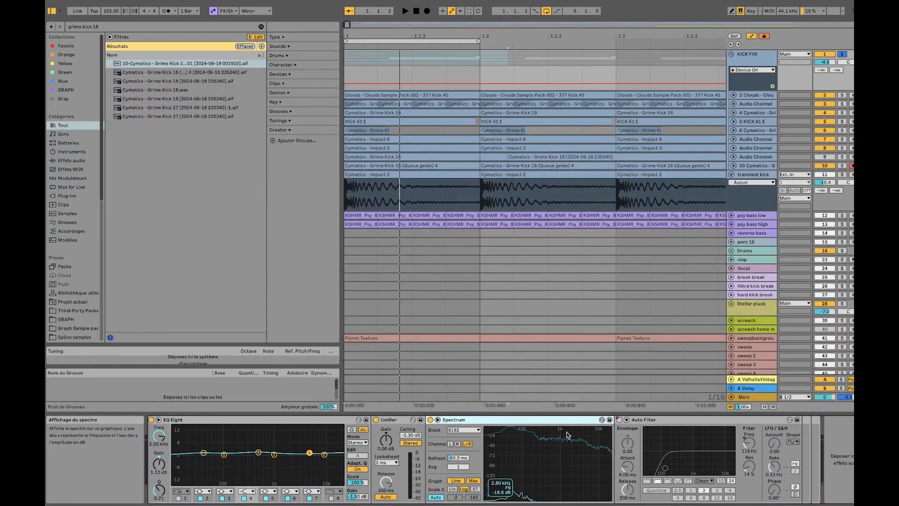
pyautogui.hscroll(-3, 472, 432)
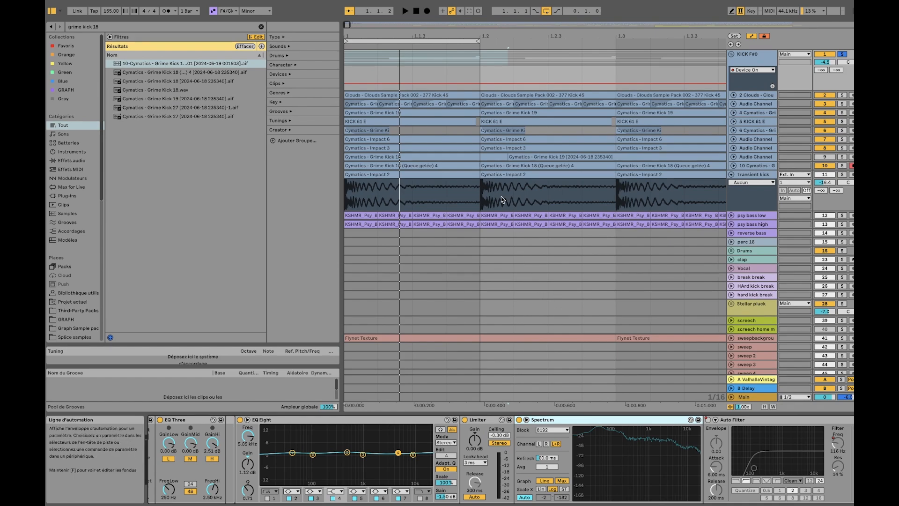
pyautogui.click(486, 419)
pyautogui.click(551, 419)
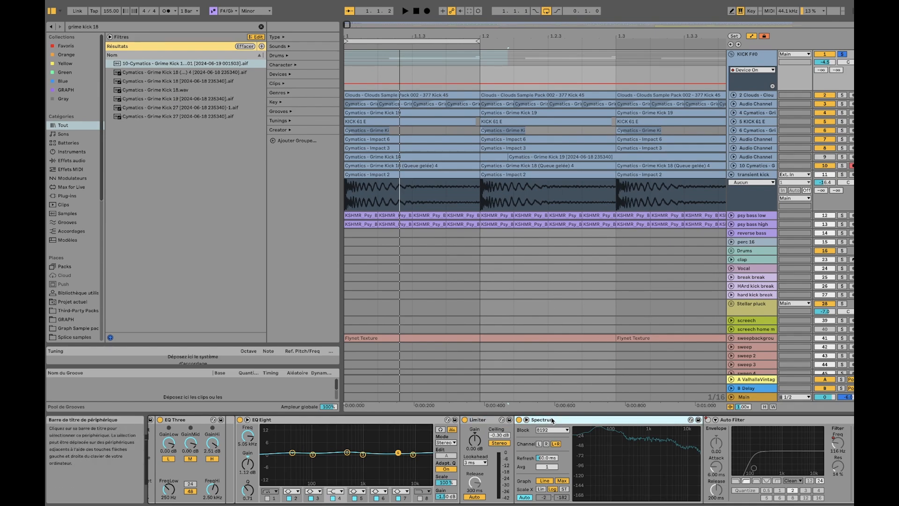
pyautogui.hscroll(10, 667, 431)
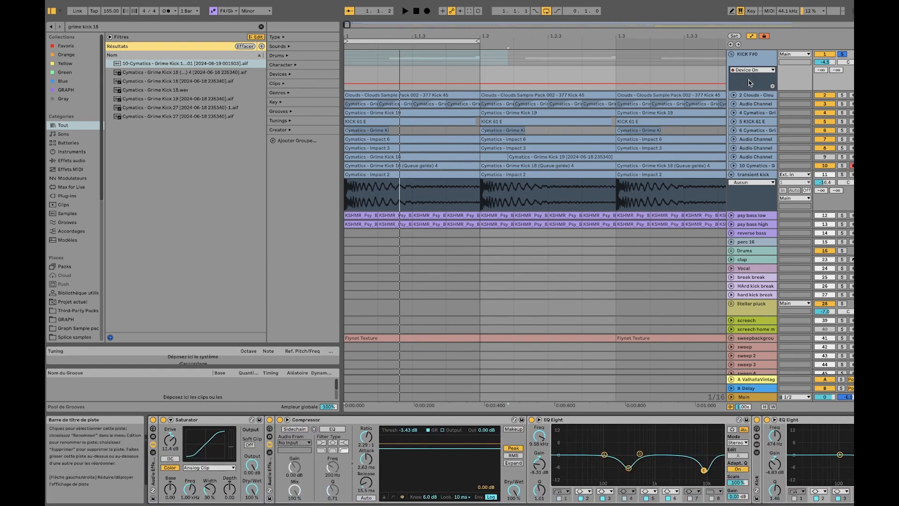
# Fold the KICK F#0 group and the transient kick track, and play both with the transient kick soloed too
pyautogui.click(731, 54)
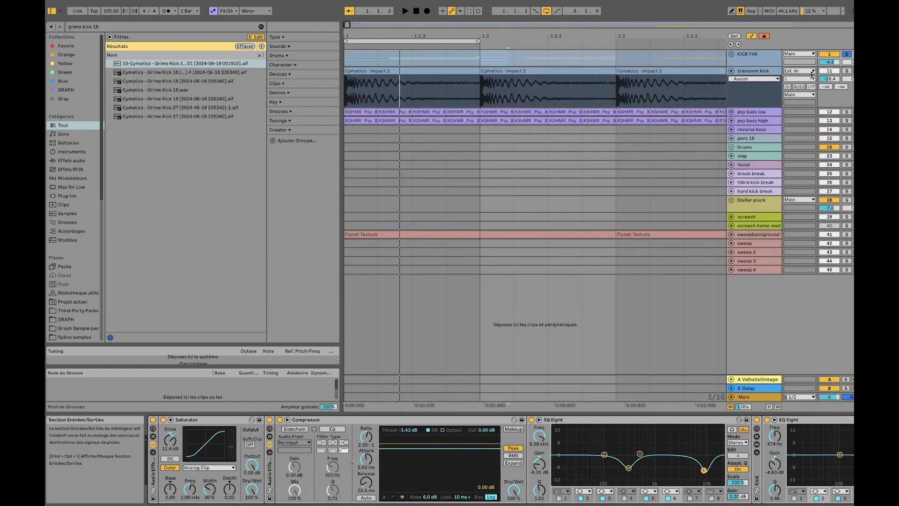
pyautogui.click(773, 74)
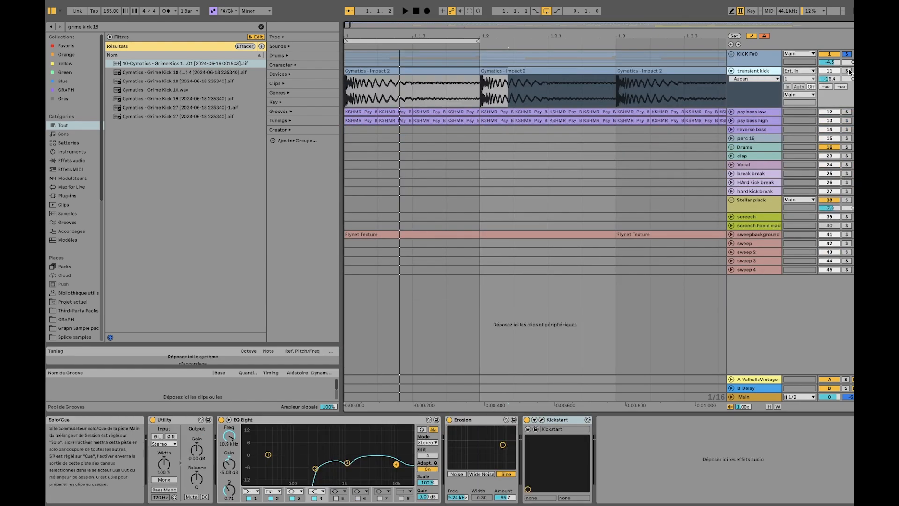
pyautogui.press('space')
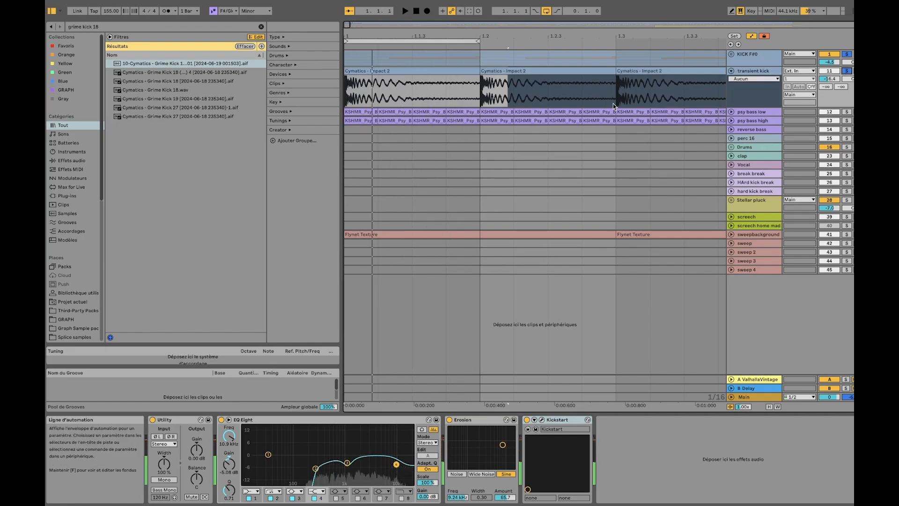
pyautogui.click(731, 70)
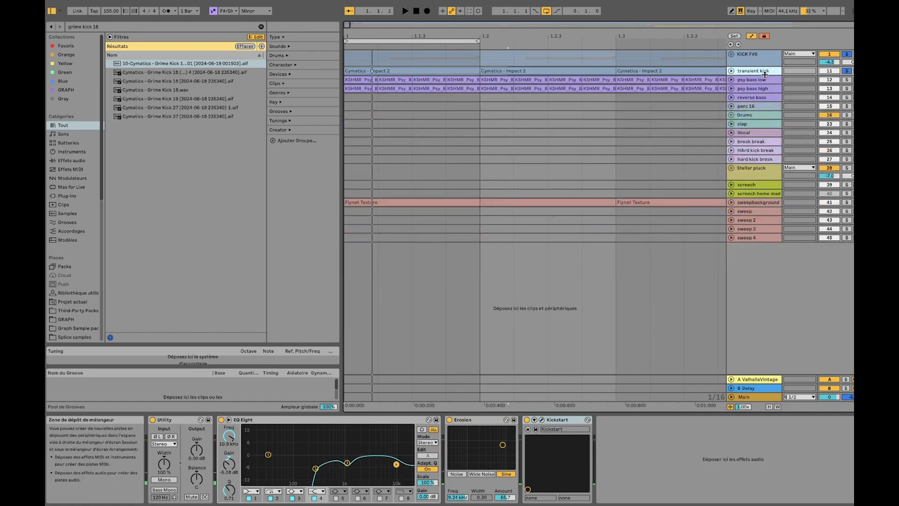
pyautogui.scroll(-5, 446, 70)
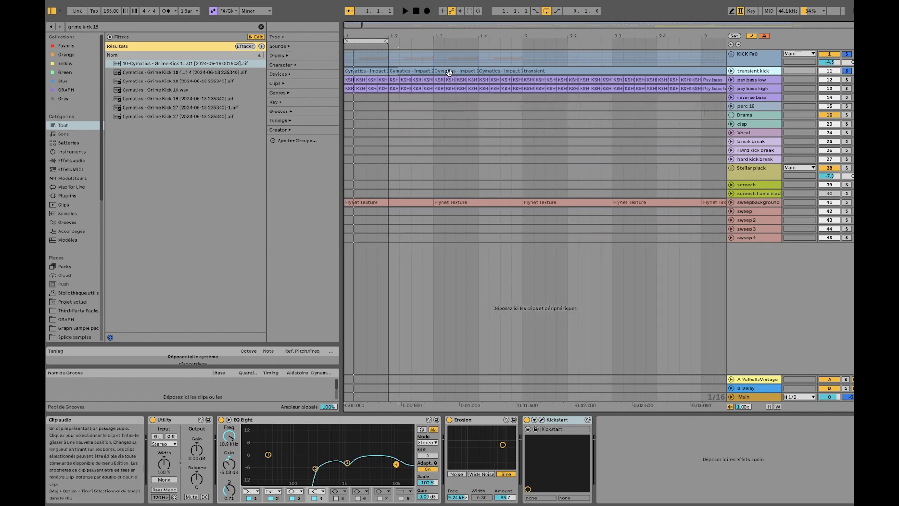
# Unfold the psy bass low track and select its first four clips, from 1.1.1 to 1.2.1
pyautogui.scroll(-5, 394, 68)
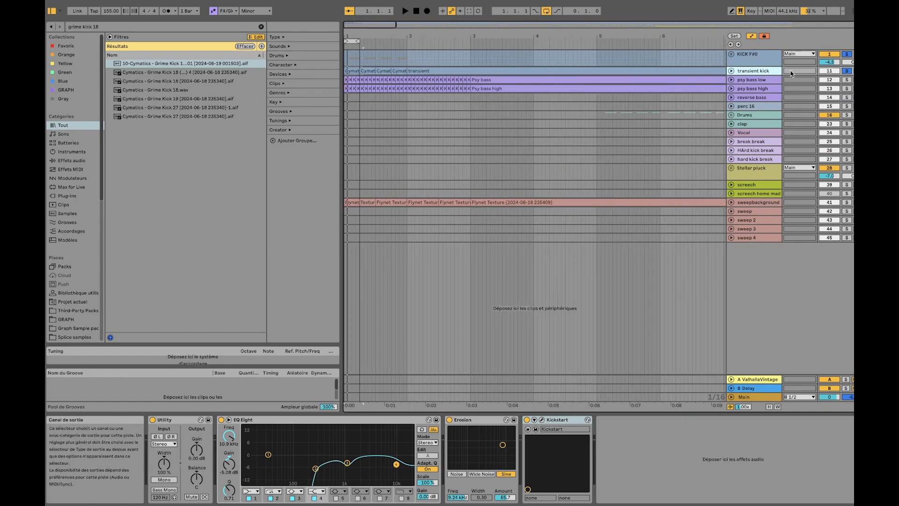
pyautogui.click(758, 81)
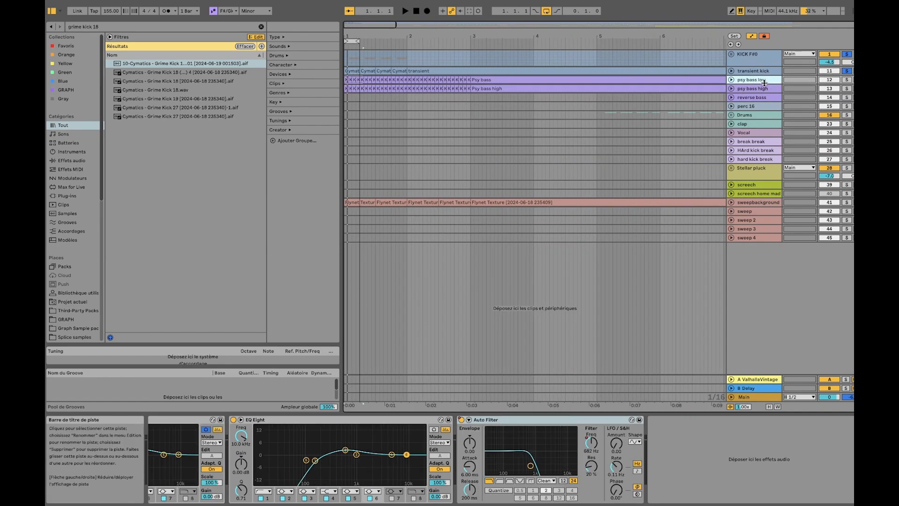
pyautogui.click(731, 79)
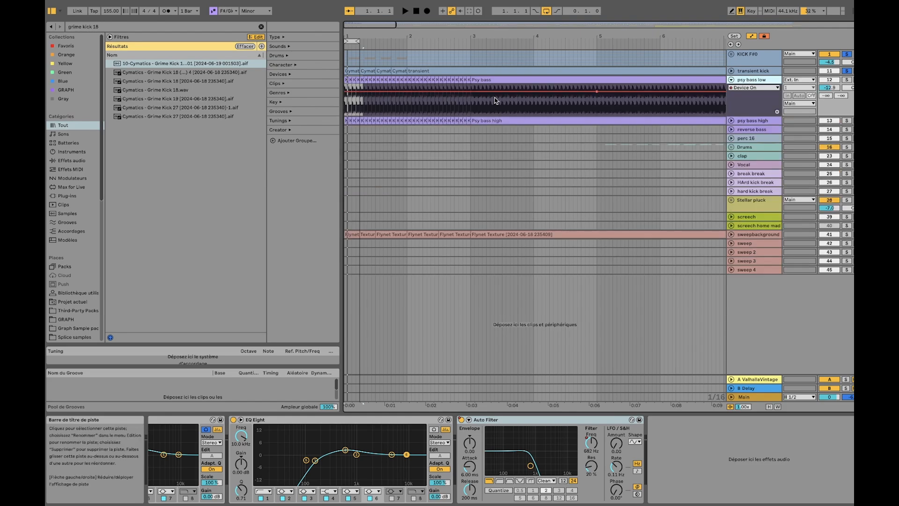
pyautogui.scroll(8, 360, 81)
pyautogui.scroll(5, 360, 82)
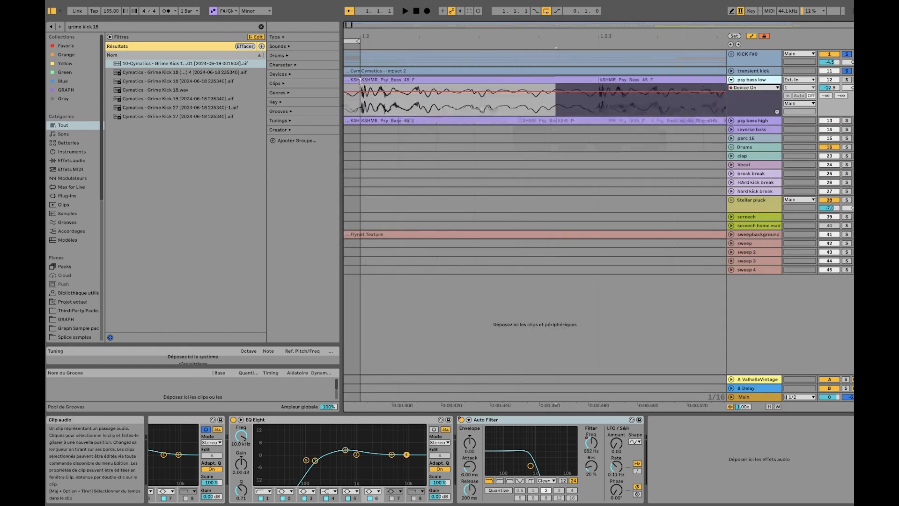
pyautogui.hscroll(-8, 365, 81)
pyautogui.scroll(-4, 377, 83)
pyautogui.click(391, 83)
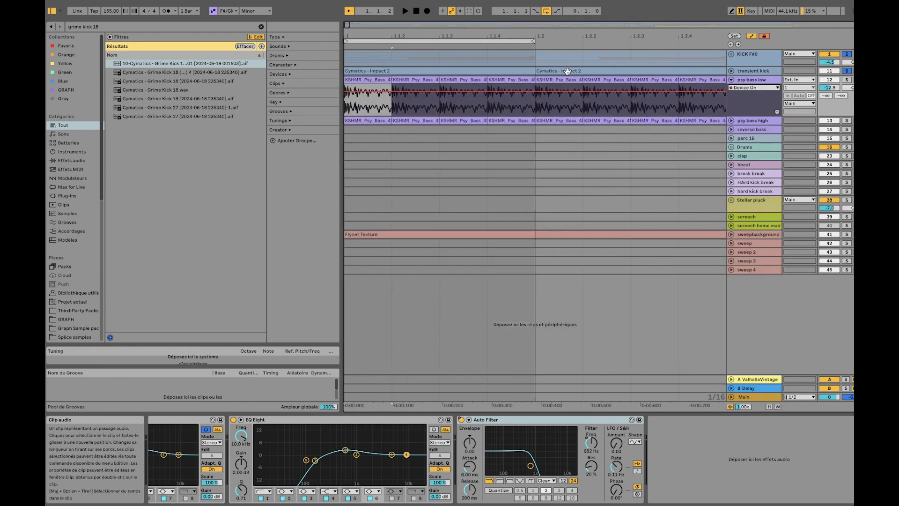
pyautogui.keyDown('shift'); pyautogui.click(522, 81); pyautogui.keyUp('shift')
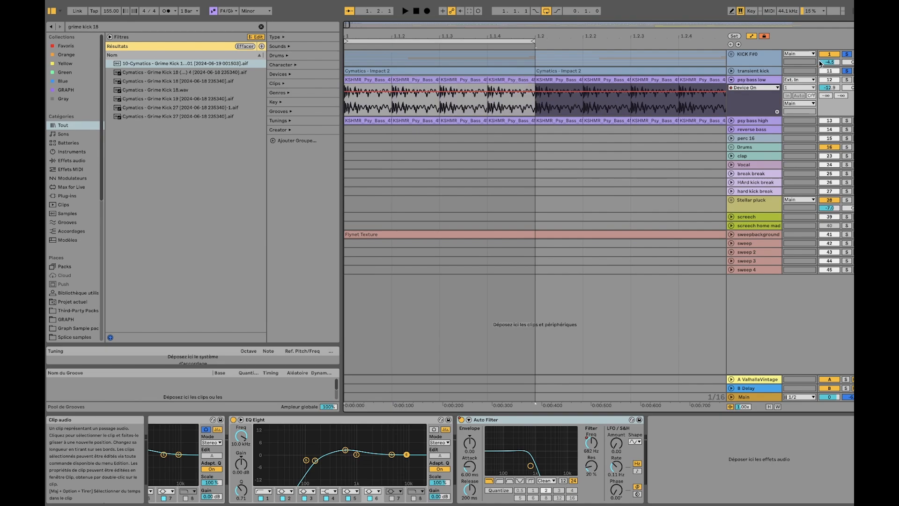
# Solo only the psy bass low track and play it briefly
pyautogui.click(847, 79)
pyautogui.press('space')
pyautogui.press('space')
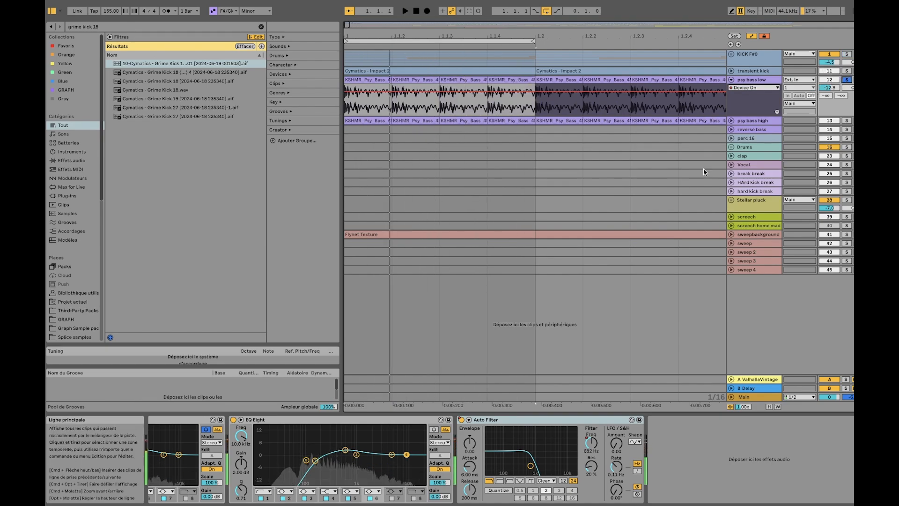
# Open the Kickstart plugin on psy bass low, examine its sidechain curve, and close it
pyautogui.hscroll(-5, 427, 433)
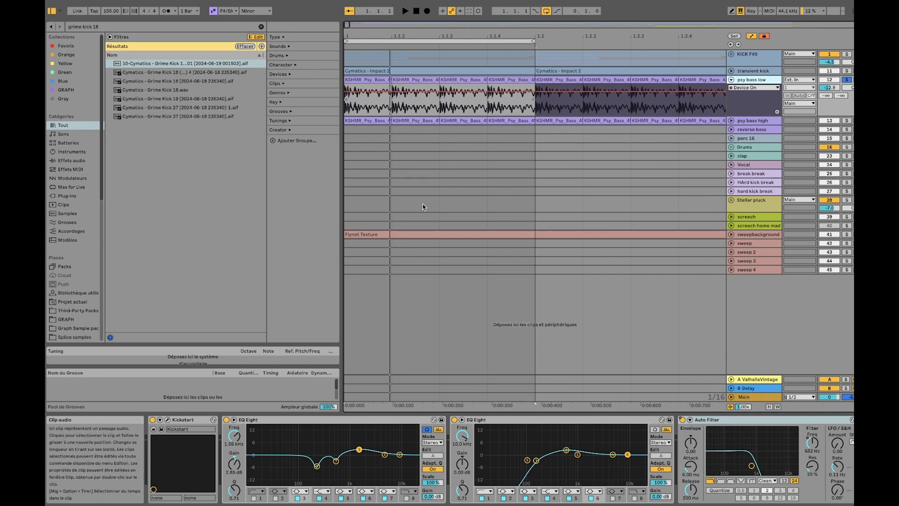
pyautogui.click(169, 420)
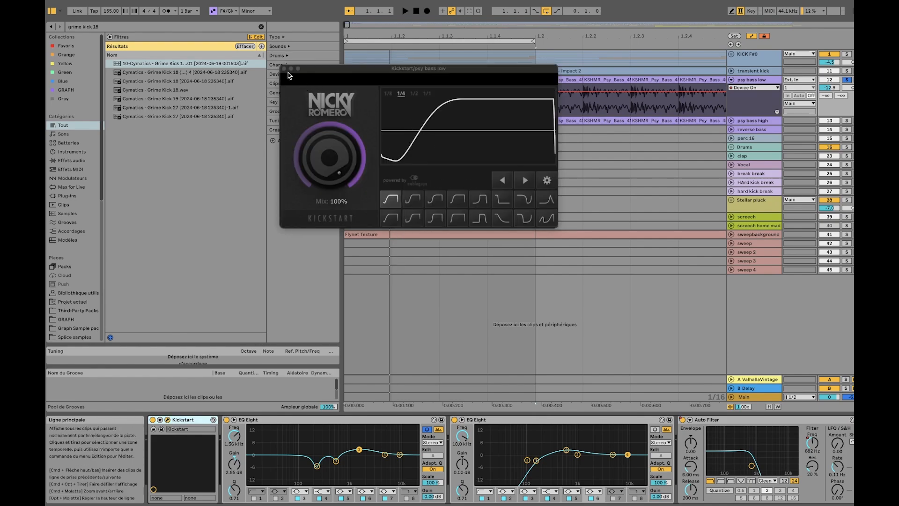
pyautogui.click(283, 68)
# Play psy bass low with the second EQ Eight disabled, switching the first EQ Eight off and on to compare
pyautogui.click(353, 421)
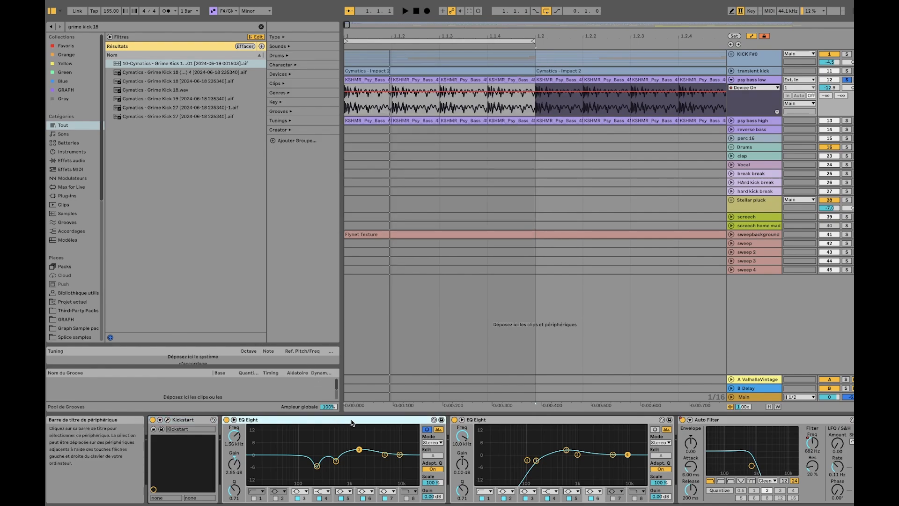
pyautogui.press('space')
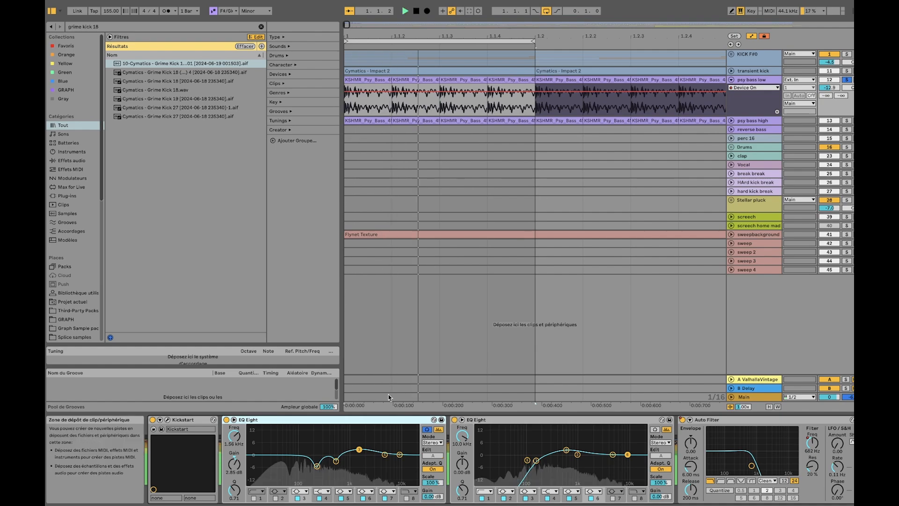
pyautogui.click(226, 420)
pyautogui.click(226, 420)
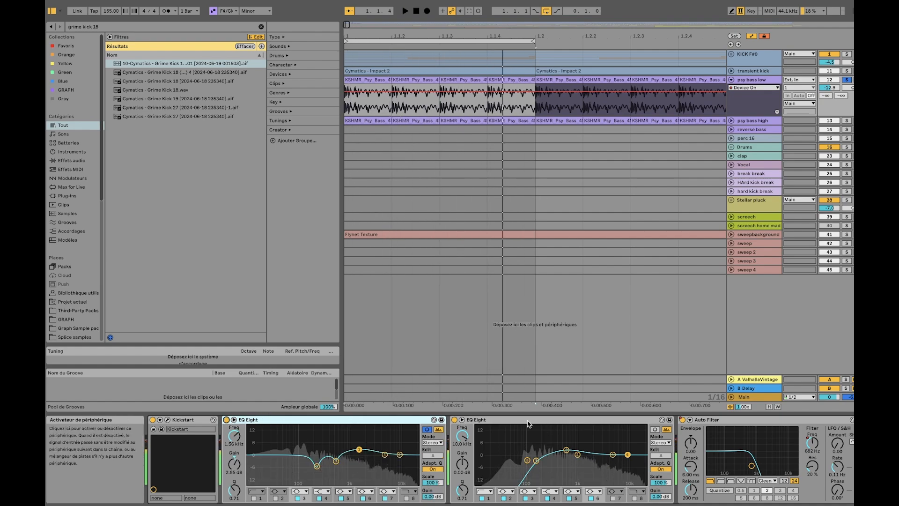
pyautogui.press('space')
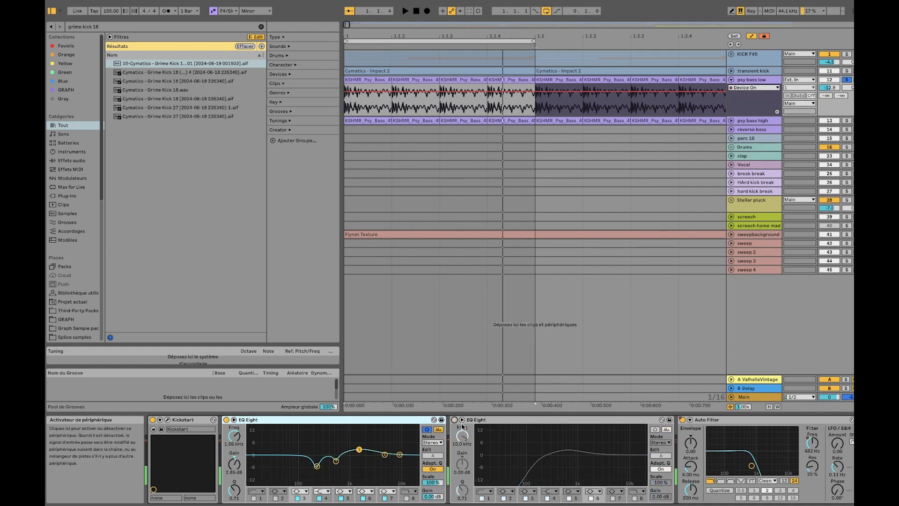
pyautogui.press('space')
pyautogui.click(226, 420)
pyautogui.click(226, 420)
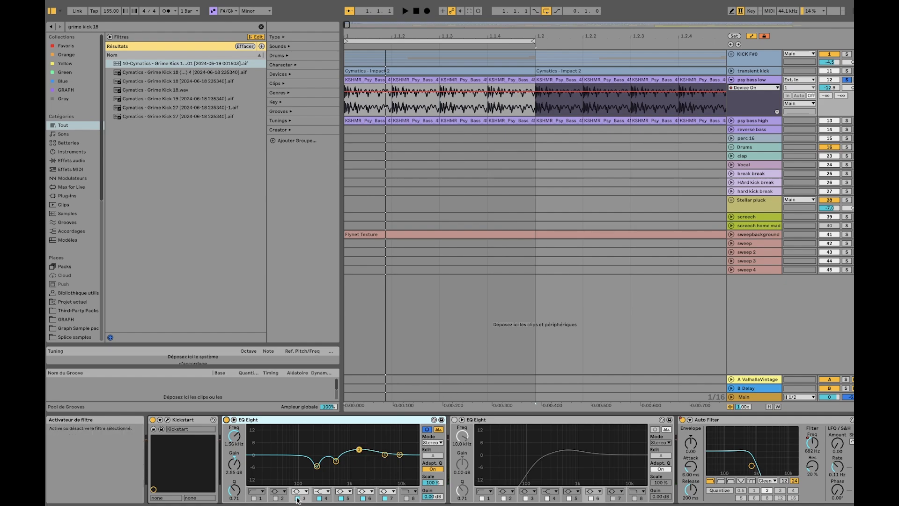
# Solo the KICK F#0 group alongside psy bass low and play both together
pyautogui.keyDown('super'); pyautogui.click(847, 54); pyautogui.keyUp('super')
pyautogui.press('space')
pyautogui.click(675, 116)
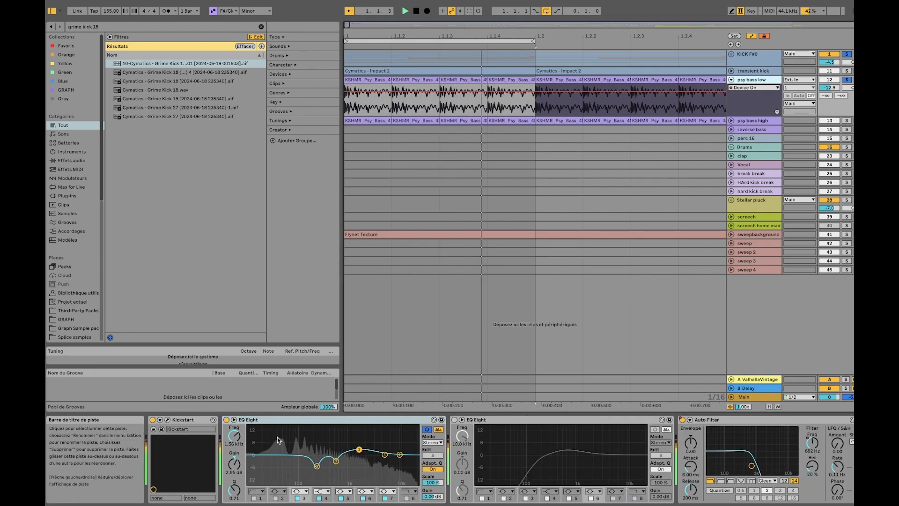
# Play psy bass low alone while switching individual bands of its first EQ Eight off and on, including bands 5 and 7
pyautogui.click(297, 499)
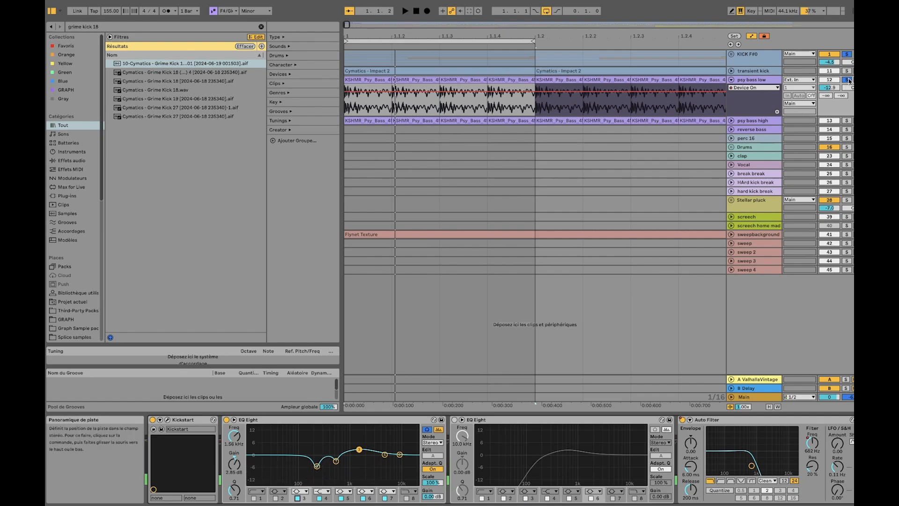
pyautogui.click(317, 466)
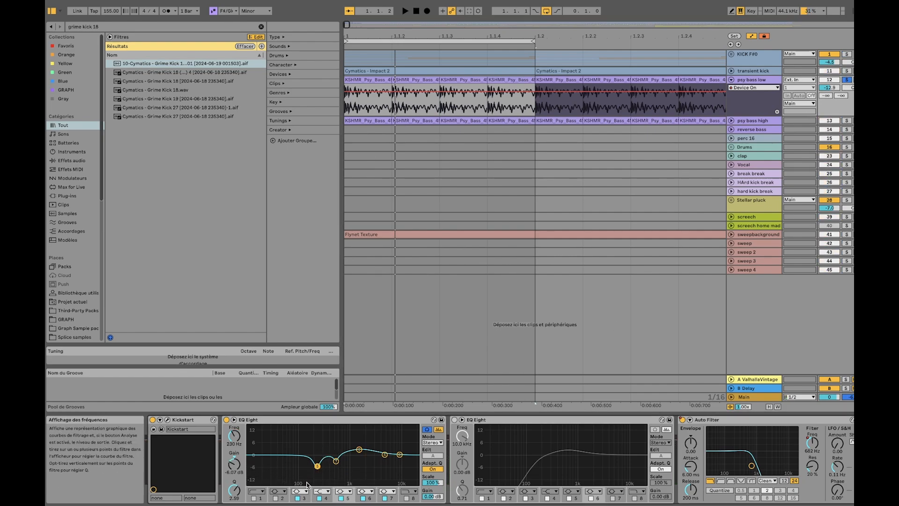
pyautogui.press('space')
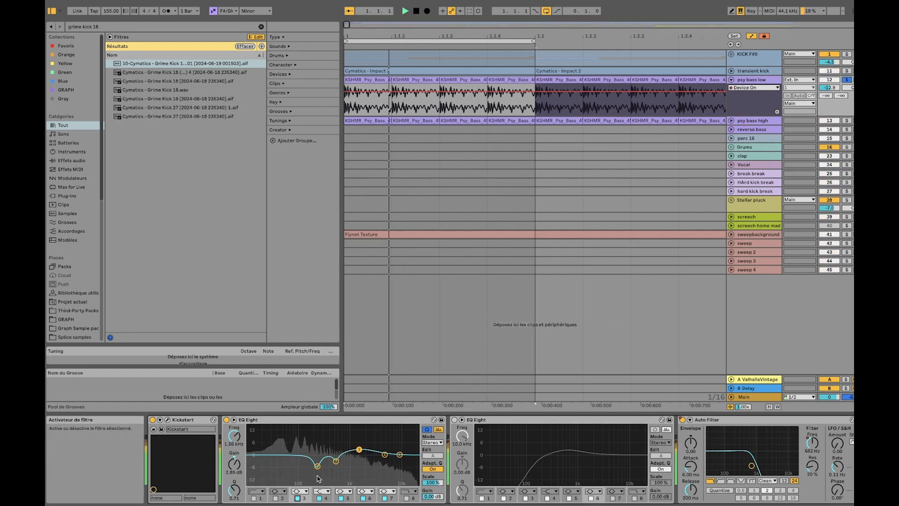
pyautogui.click(342, 499)
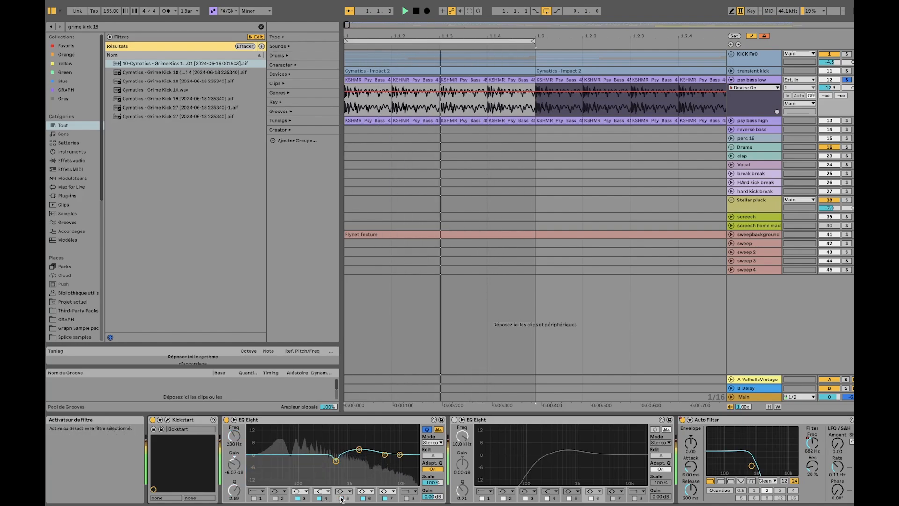
pyautogui.click(317, 466)
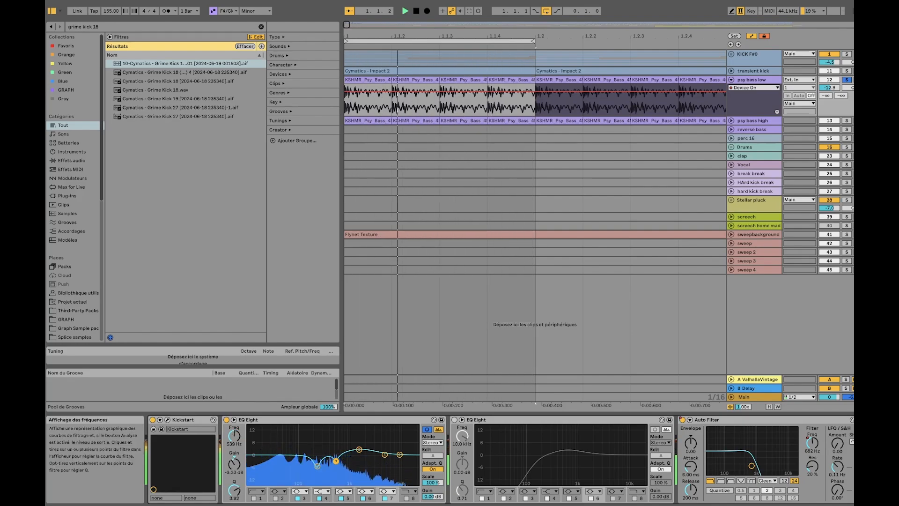
pyautogui.click(321, 499)
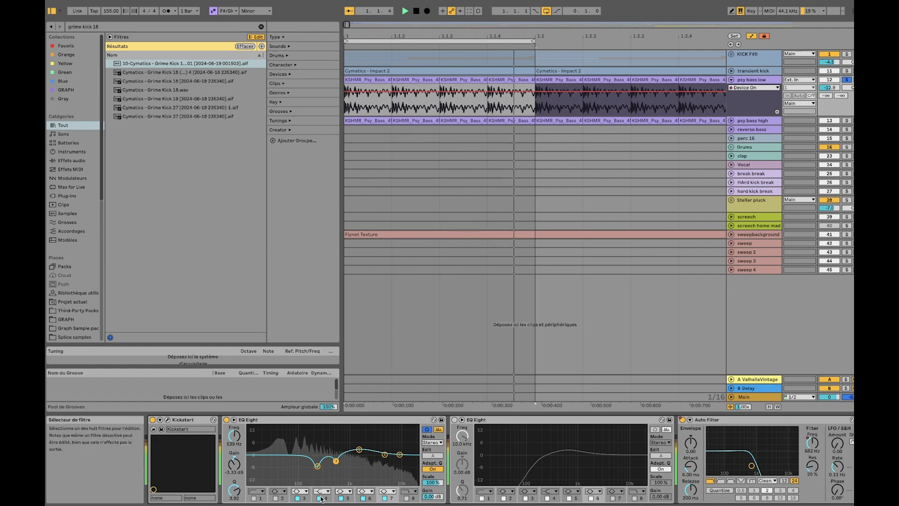
pyautogui.click(385, 499)
pyautogui.click(386, 499)
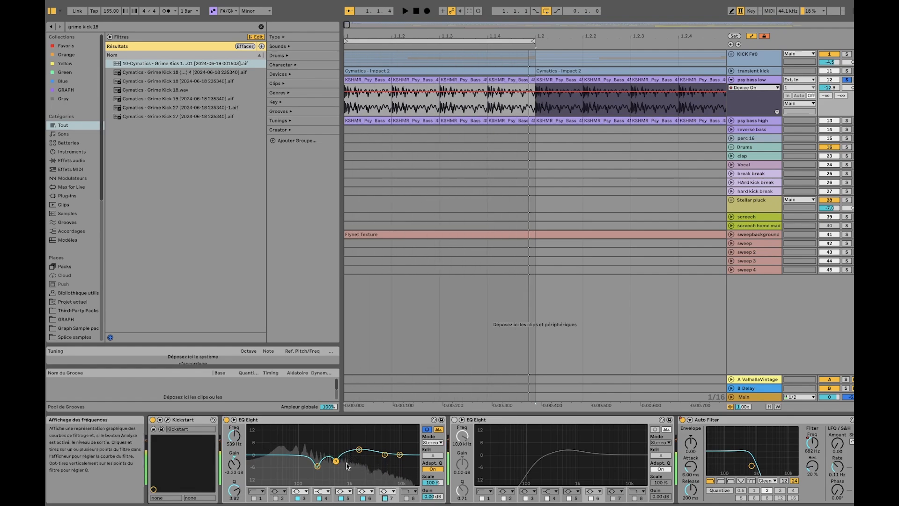
# Enable the second EQ Eight on psy bass low, and play the track with the KICK F#0 group soloed too
pyautogui.click(455, 420)
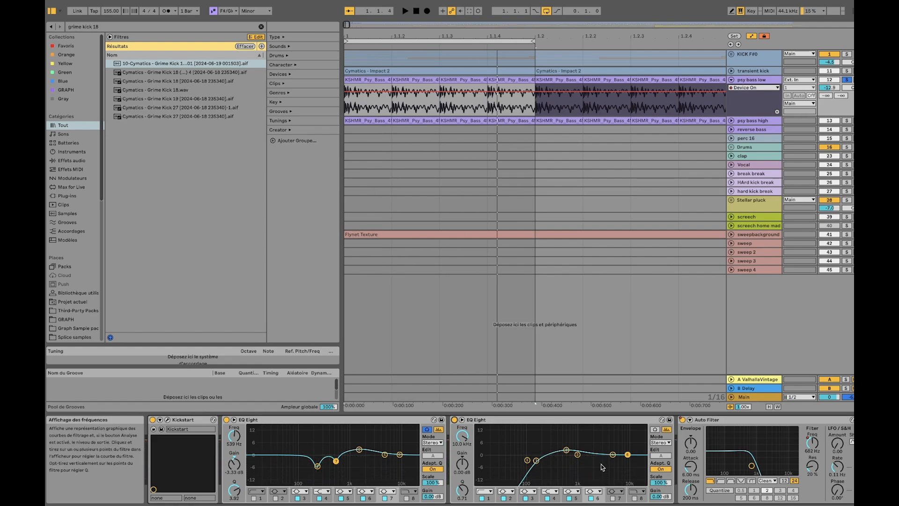
pyautogui.click(527, 58)
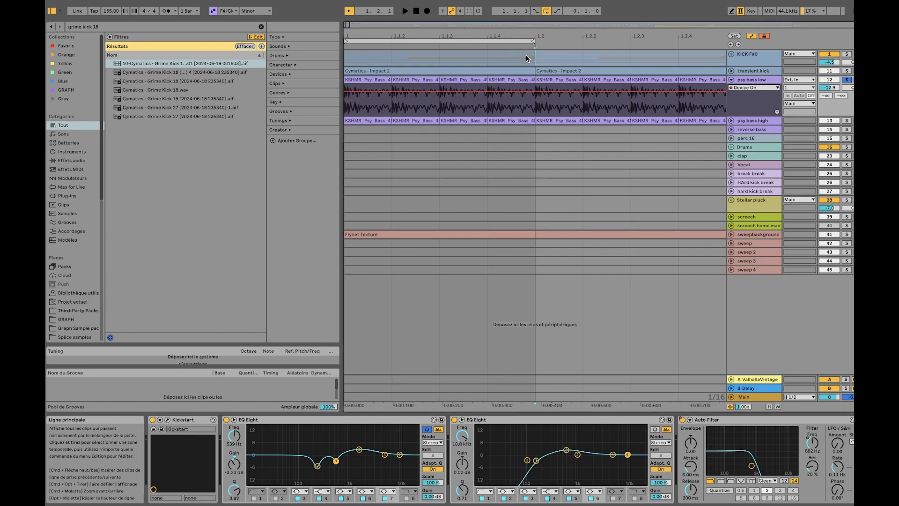
pyautogui.keyDown('shift'); pyautogui.click(354, 56); pyautogui.keyUp('shift')
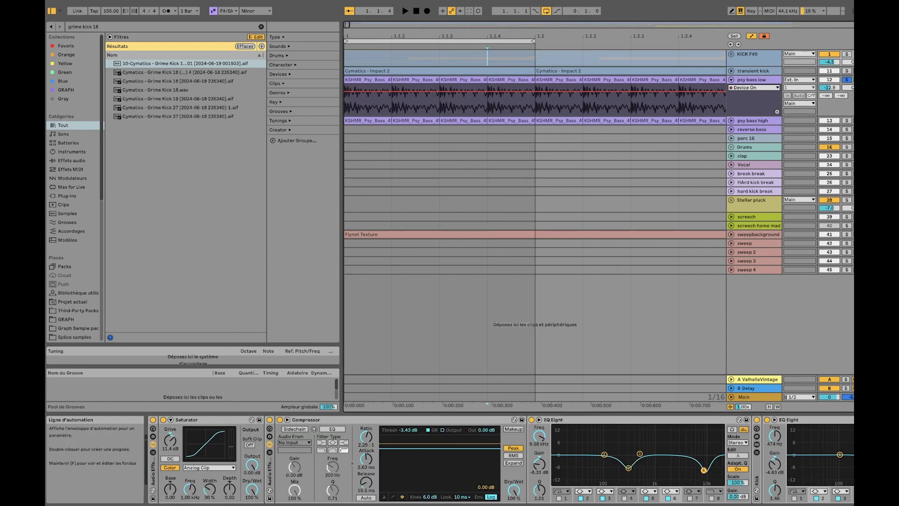
pyautogui.click(847, 53)
pyautogui.press('space')
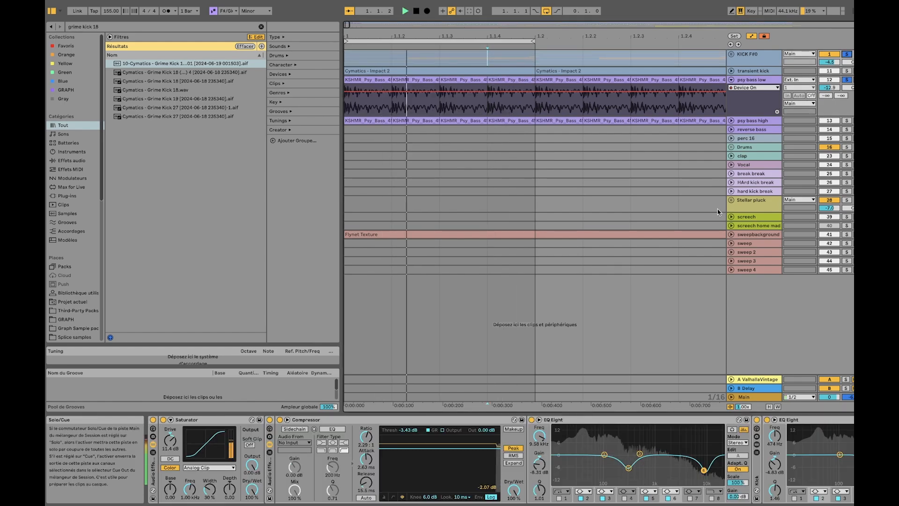
pyautogui.click(752, 79)
pyautogui.press('space')
# Play the kick and psy bass low at the start and through the Auto Filter's Device On automation change at bar 9
pyautogui.hscroll(2, 678, 454)
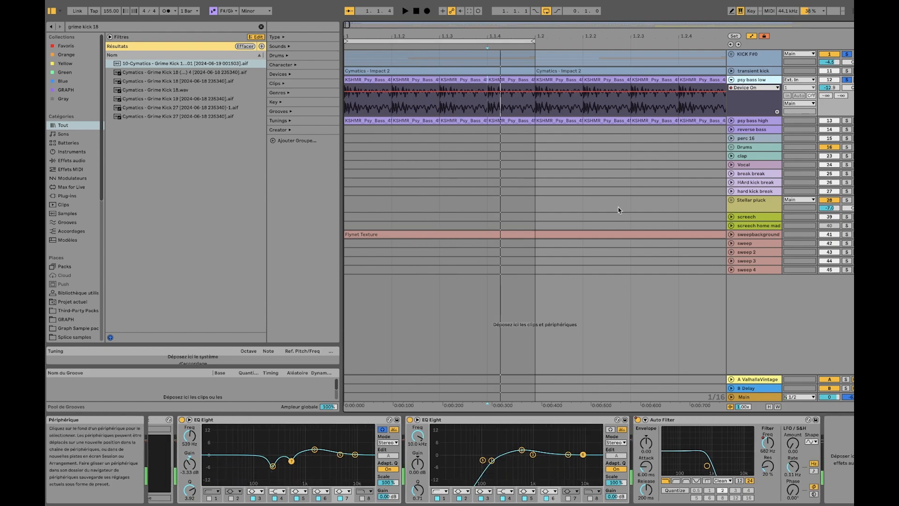
pyautogui.scroll(-5, 531, 181)
pyautogui.scroll(-5, 462, 139)
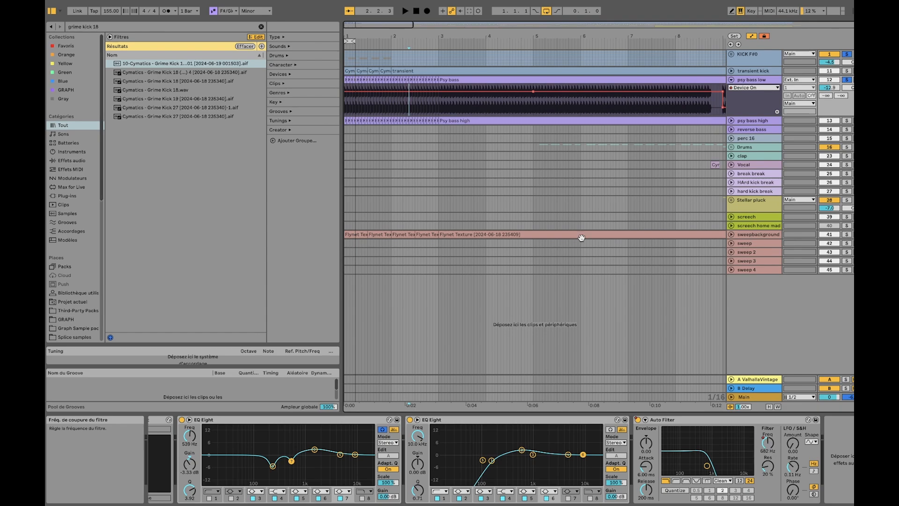
pyautogui.press('space')
pyautogui.scroll(-7, 439, 118)
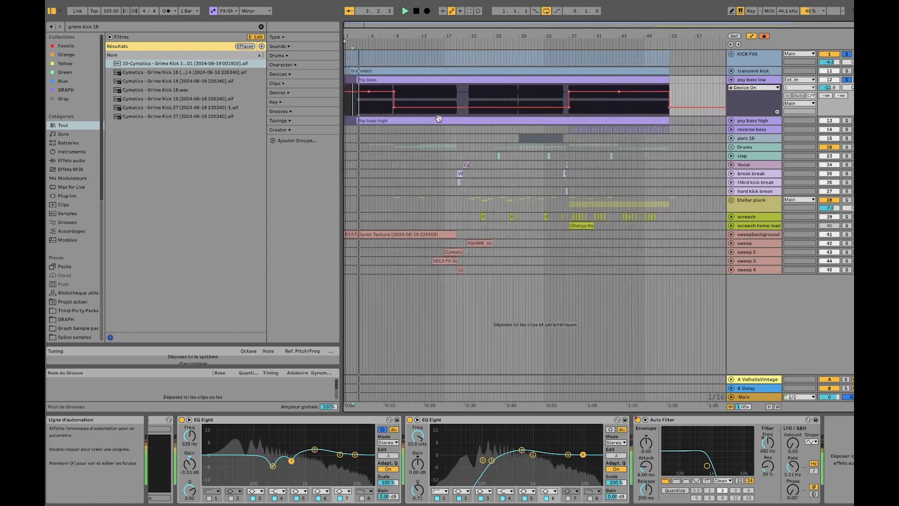
pyautogui.press('space')
pyautogui.scroll(8, 390, 105)
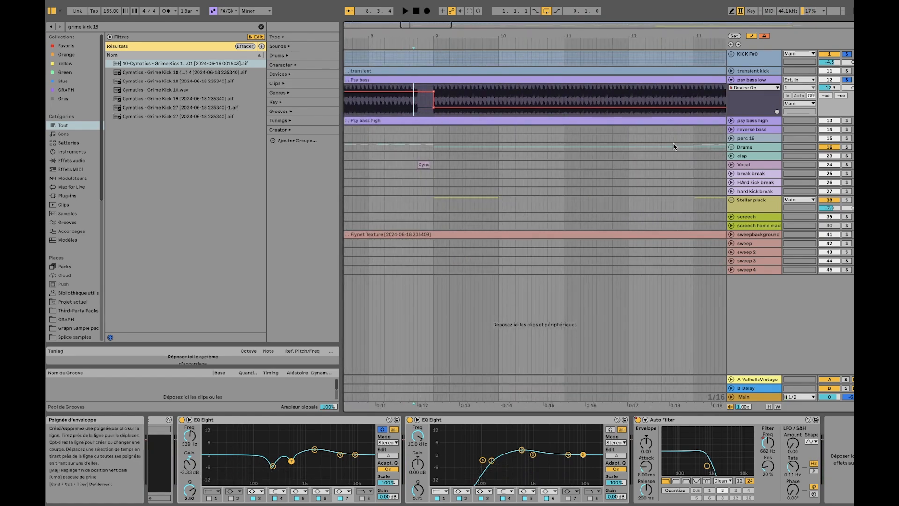
pyautogui.press('space')
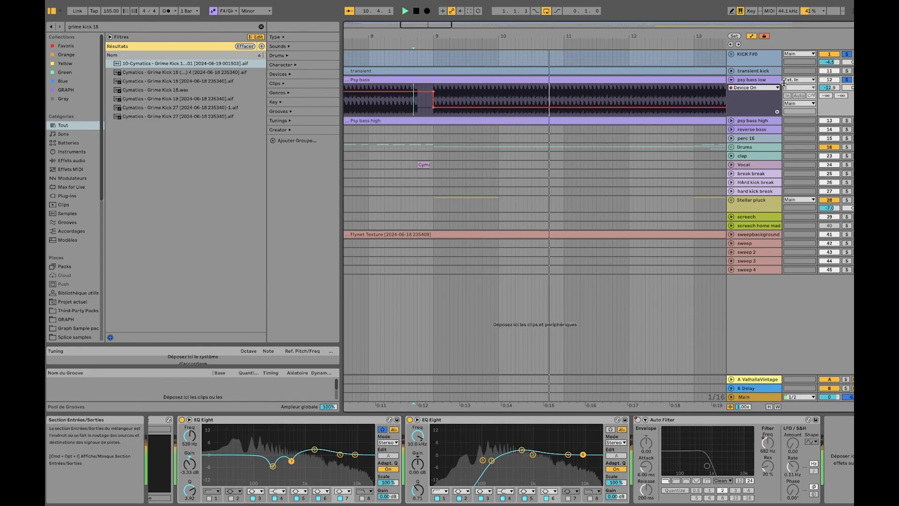
# Solo the transient kick track too, and play it with the kick group and psy bass low, briefly unfolding its track
pyautogui.keyDown('super'); pyautogui.click(846, 71); pyautogui.keyUp('super')
pyautogui.click(753, 81)
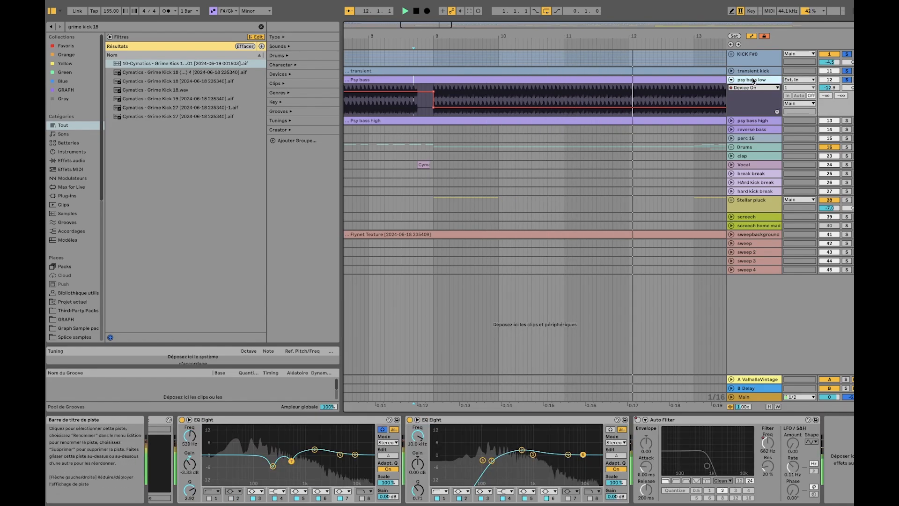
pyautogui.click(731, 71)
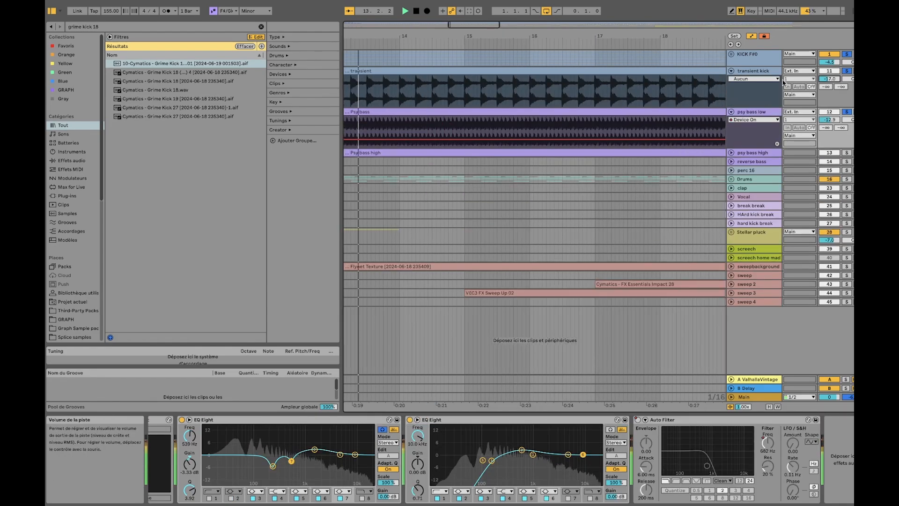
pyautogui.click(731, 72)
pyautogui.press('space')
# Select the psy bass high clip near the start of the arrangement to show that track's effects chain
pyautogui.hscroll(-10, 499, 112)
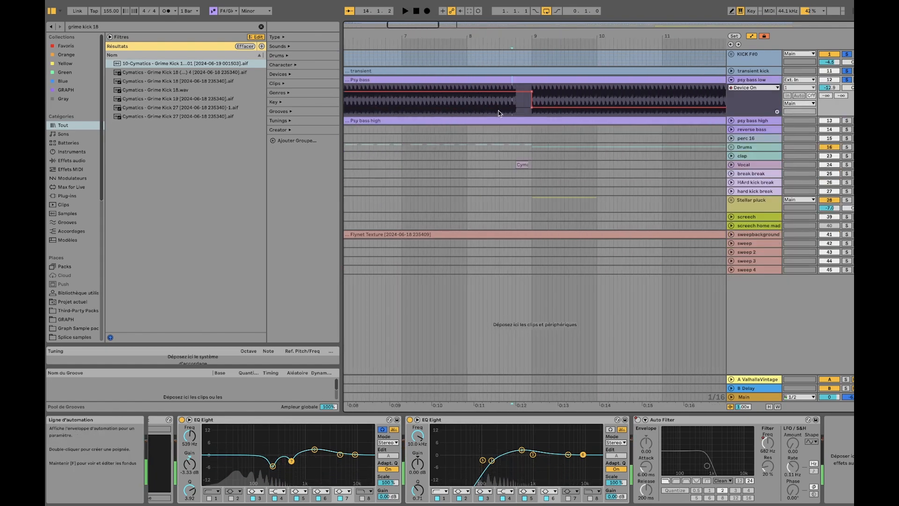
pyautogui.hscroll(-3, 508, 112)
pyautogui.scroll(-5, 405, 121)
pyautogui.click(364, 122)
pyautogui.scroll(5, 364, 122)
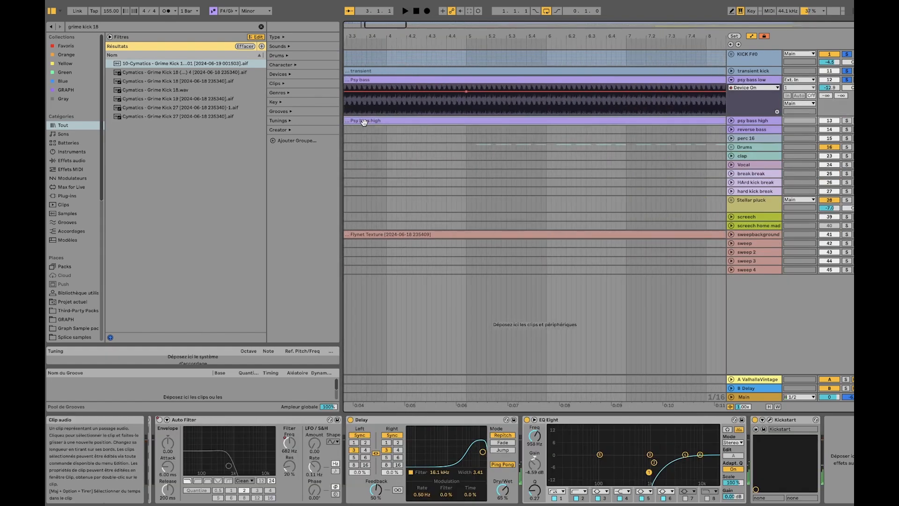
# Unfold the psy bass high track and play it from the start of the arrangement, soloed together with psy bass low
pyautogui.hscroll(-5, 364, 122)
pyautogui.click(732, 120)
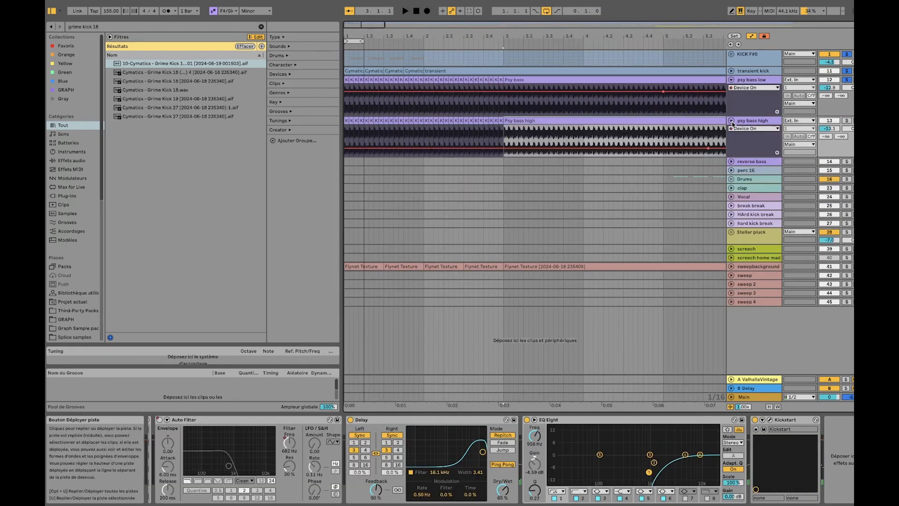
pyautogui.click(351, 130)
pyautogui.scroll(5, 350, 120)
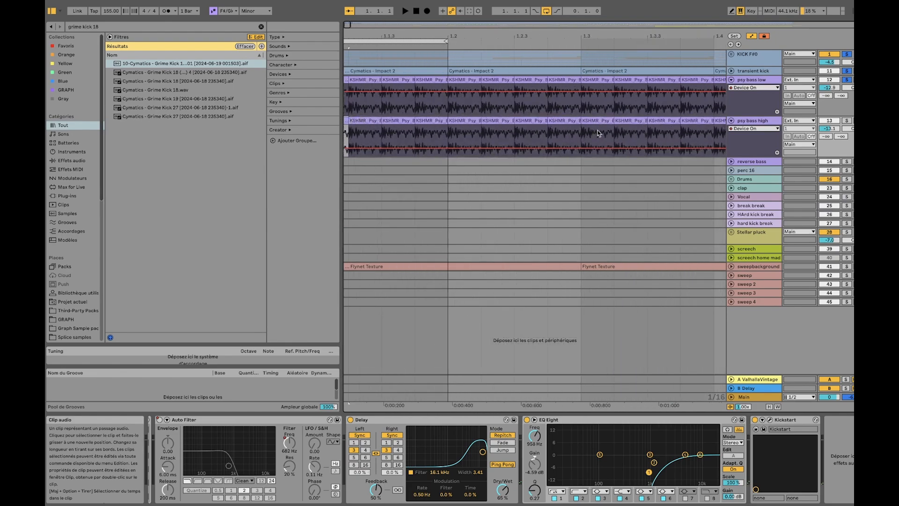
pyautogui.click(846, 120)
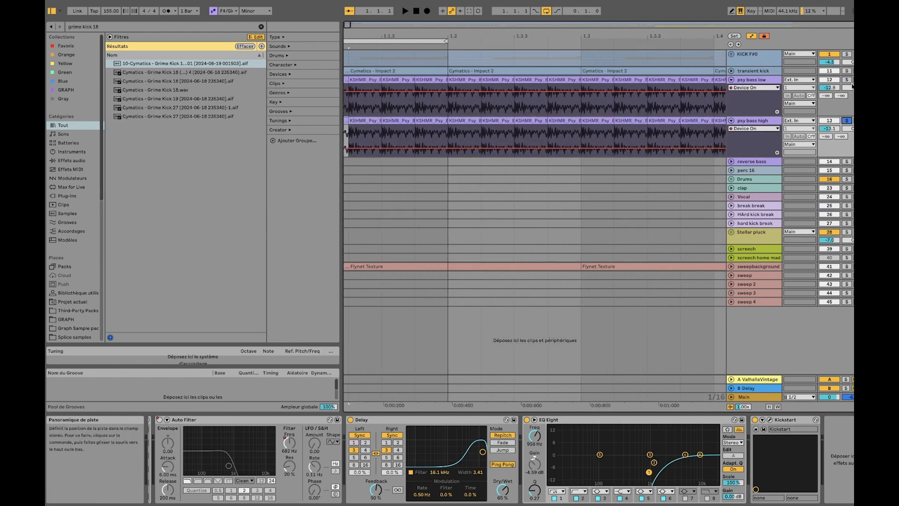
pyautogui.keyDown('super'); pyautogui.click(847, 80); pyautogui.keyUp('super')
pyautogui.press('space')
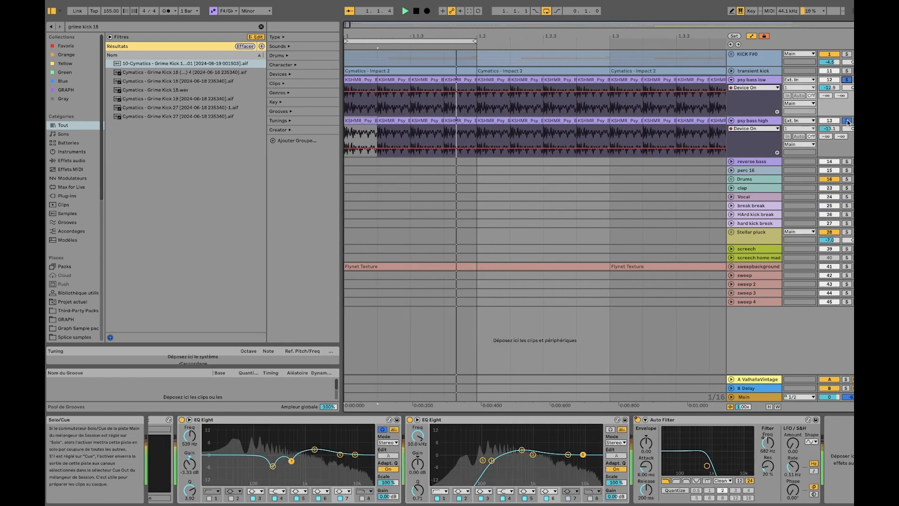
pyautogui.click(774, 124)
pyautogui.press('space')
# Compare the psy bass low and psy bass high effects chains, then select the Delay on psy bass high and play that track
pyautogui.click(772, 122)
pyautogui.click(775, 81)
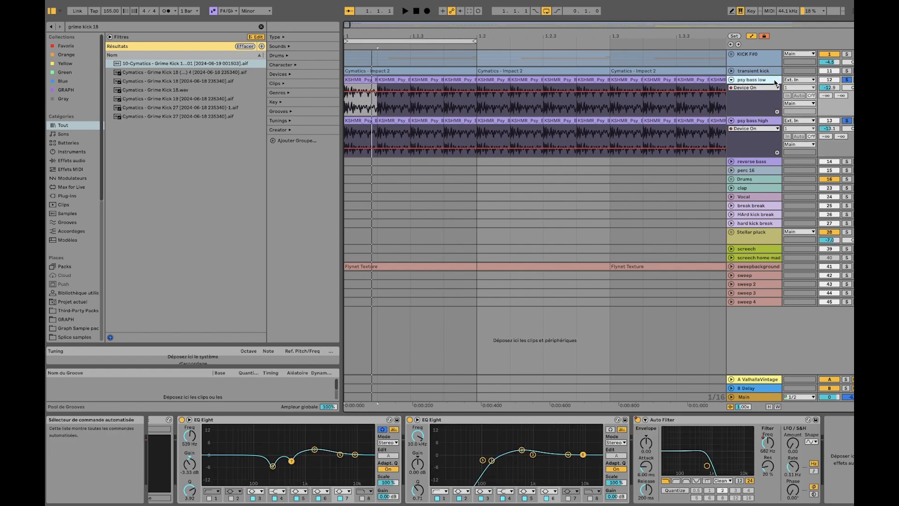
pyautogui.click(766, 124)
pyautogui.click(374, 420)
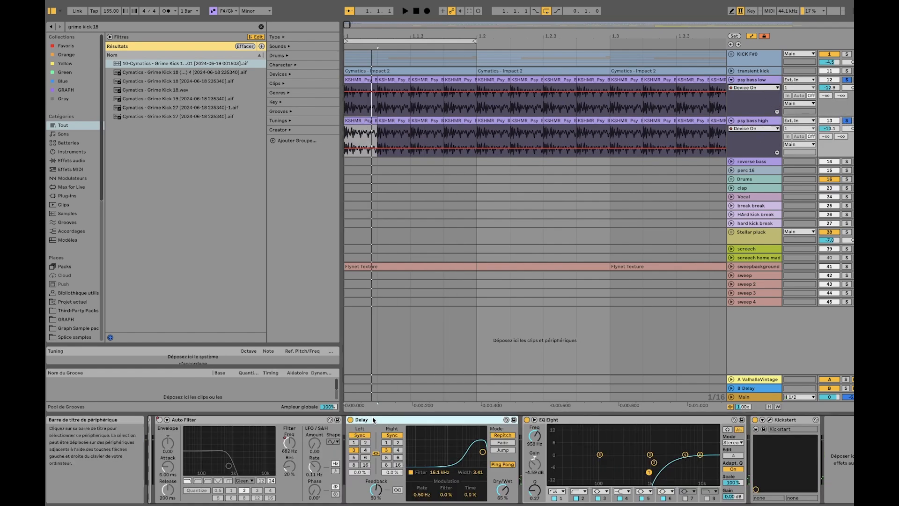
pyautogui.press('space')
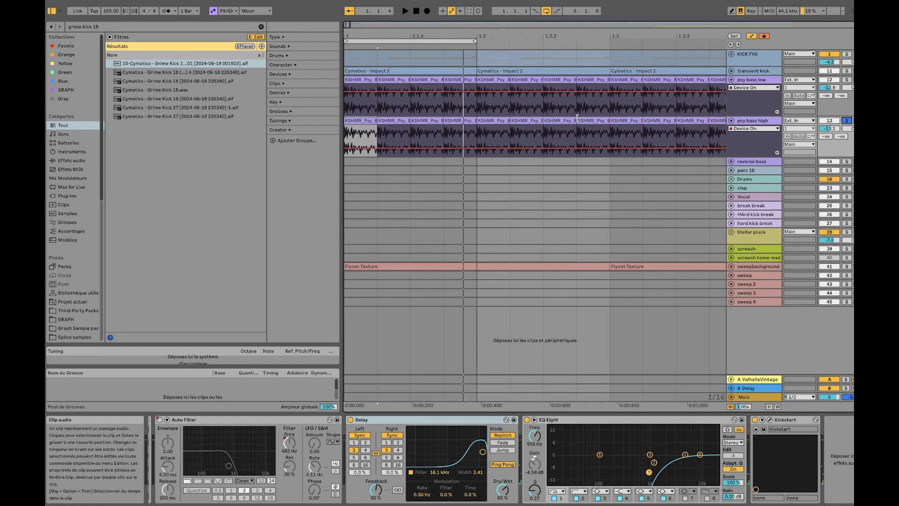
# Show the effects chain of the Flynet Texture clips on sweepbackground, and fold the psy bass low and psy bass high tracks
pyautogui.press('-')
pyautogui.press('-')
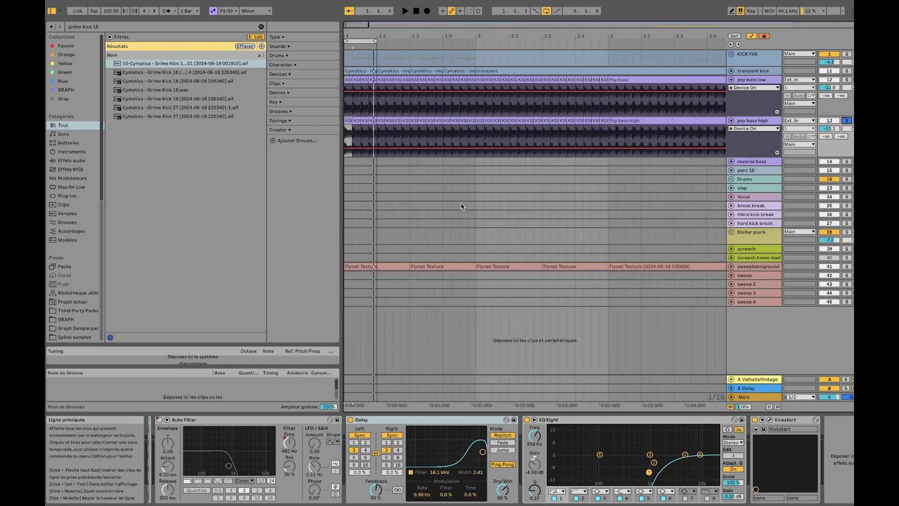
pyautogui.scroll(-5, 453, 200)
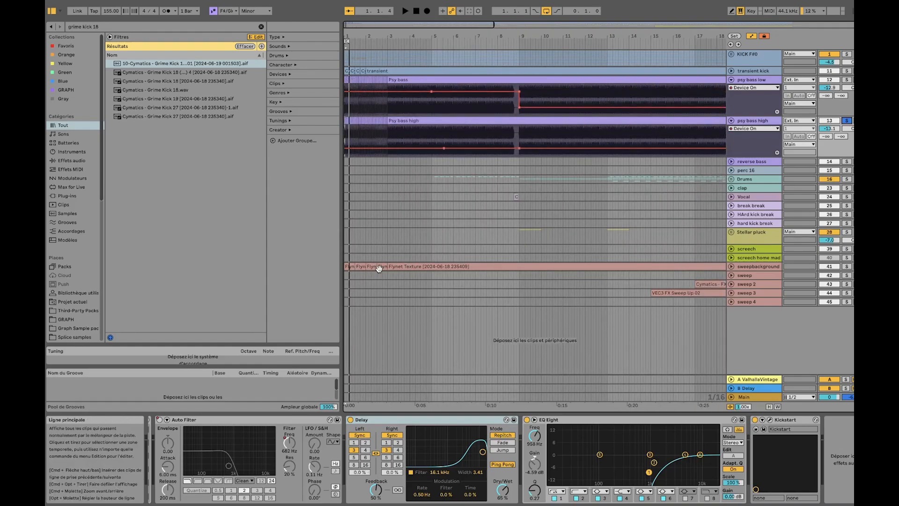
pyautogui.click(380, 268)
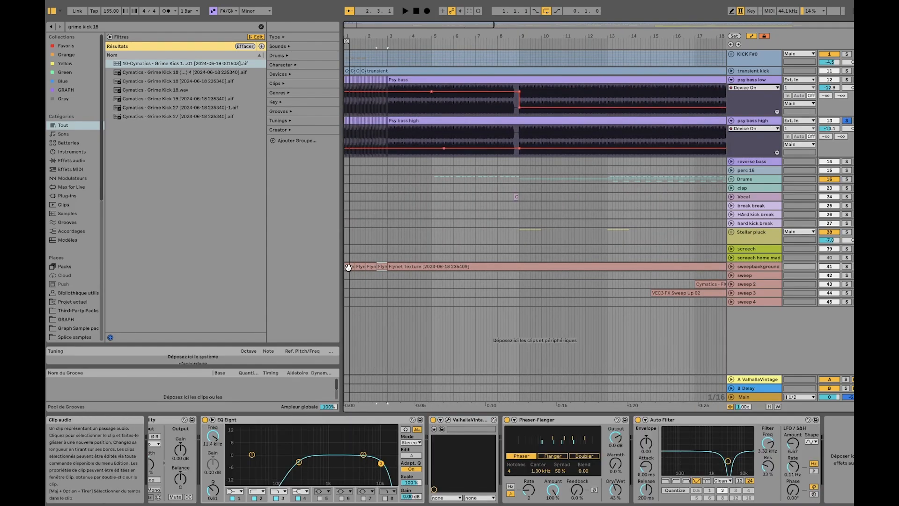
pyautogui.click(732, 81)
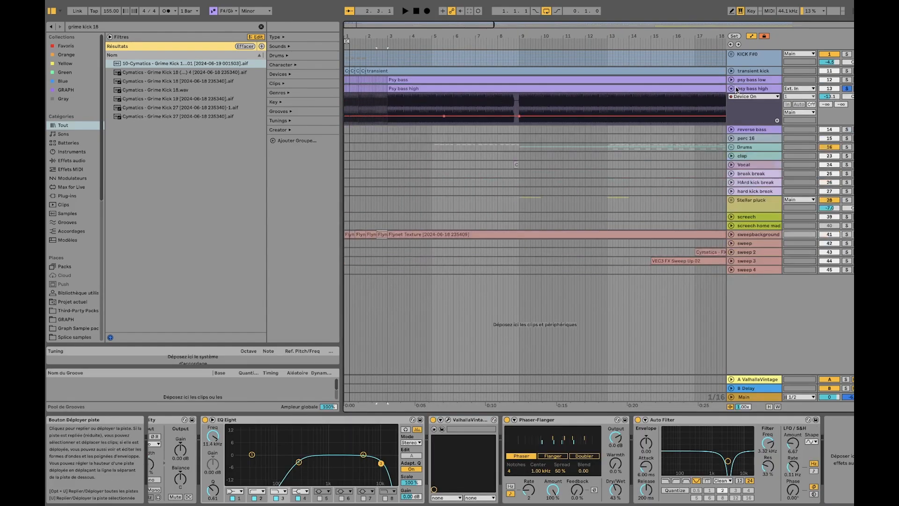
pyautogui.click(732, 89)
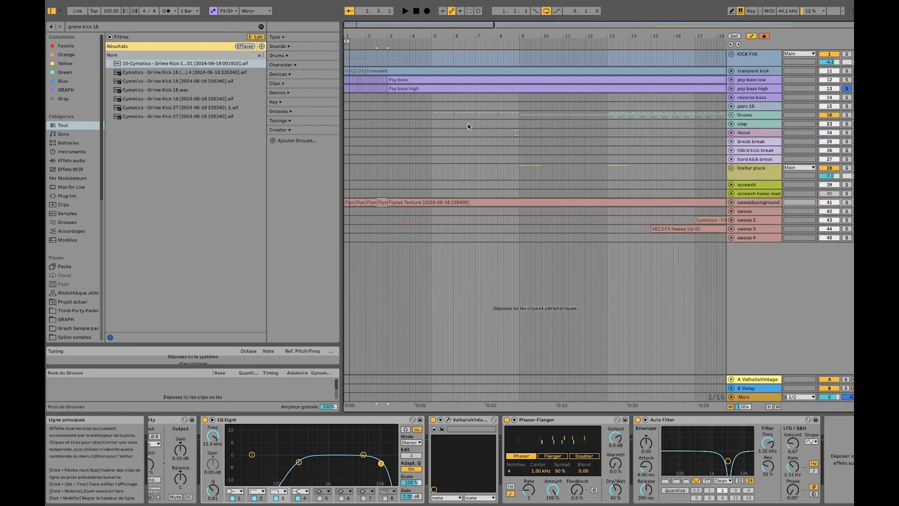
# Solo psy bass low, transient kick and the KICK F#0 group alongside psy bass high, and play them together
pyautogui.keyDown('super'); pyautogui.click(846, 80); pyautogui.keyUp('super')
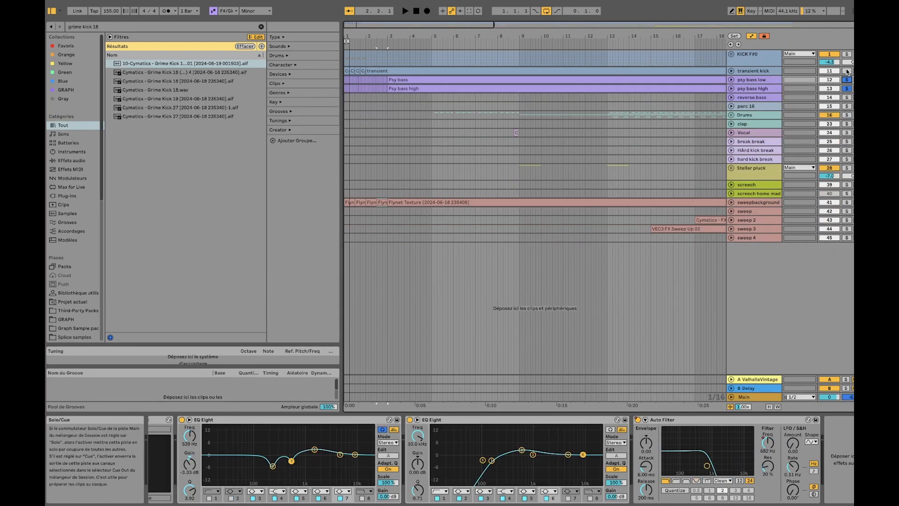
pyautogui.keyDown('super'); pyautogui.click(846, 71); pyautogui.keyUp('super')
pyautogui.keyDown('super'); pyautogui.click(846, 54); pyautogui.keyUp('super')
pyautogui.press('space')
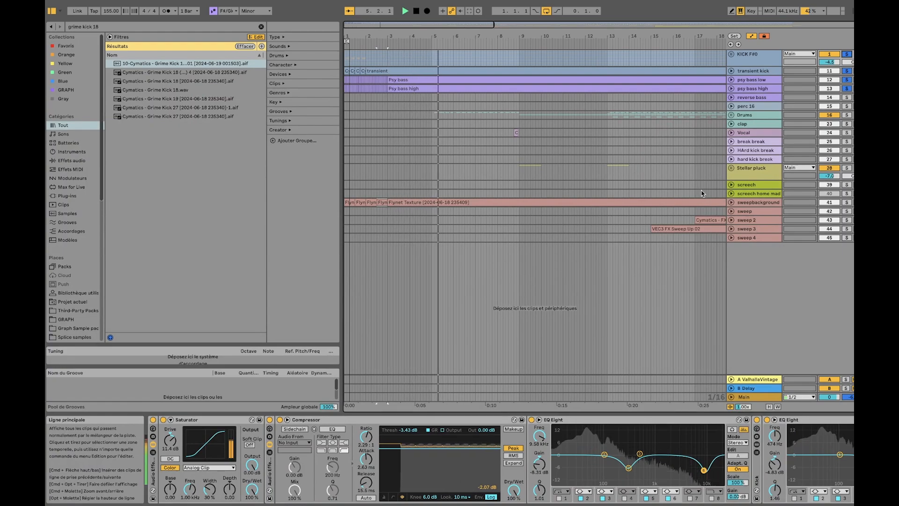
# Unfold the sweepbackground track, select its first Flynet Texture clip and play the track soloed from the start
pyautogui.click(731, 202)
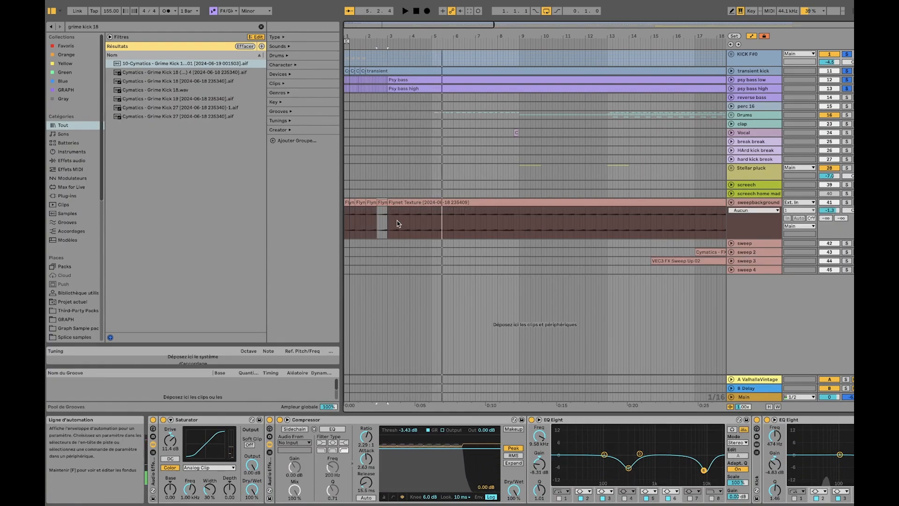
pyautogui.scroll(5, 398, 222)
pyautogui.hscroll(-4, 412, 216)
pyautogui.click(375, 203)
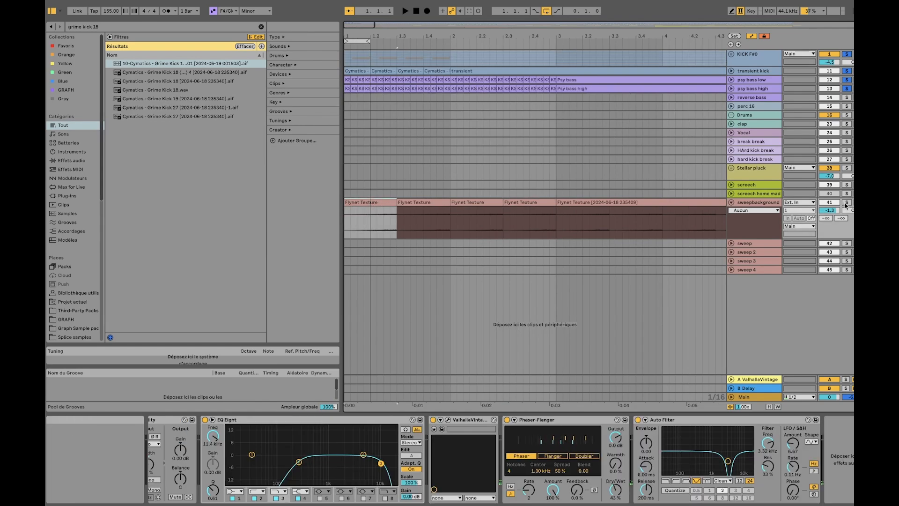
pyautogui.keyDown('super'); pyautogui.click(846, 202); pyautogui.keyUp('super')
pyautogui.click(755, 203)
pyautogui.press('space')
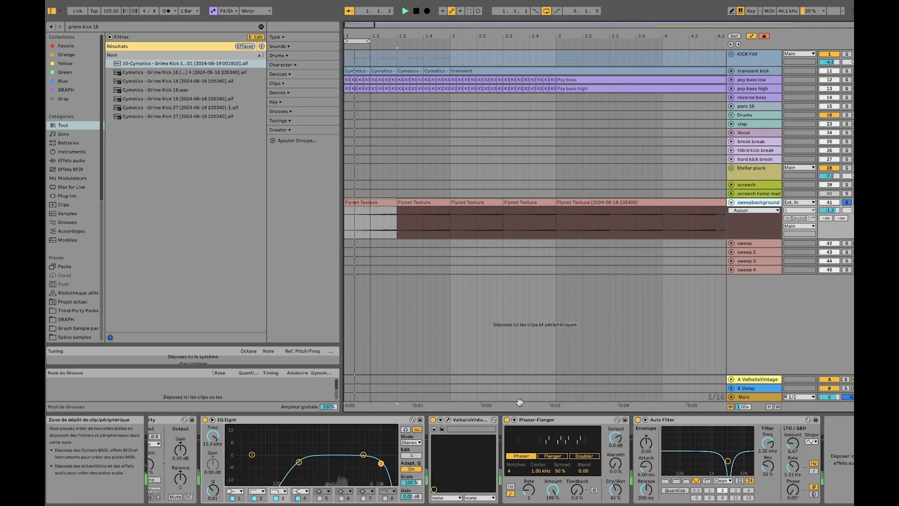
# Bypass the Phaser-Flanger, Auto Filter and ValhallaVintageVerb on sweepbackground to hear the Flynet Texture dry
pyautogui.click(506, 420)
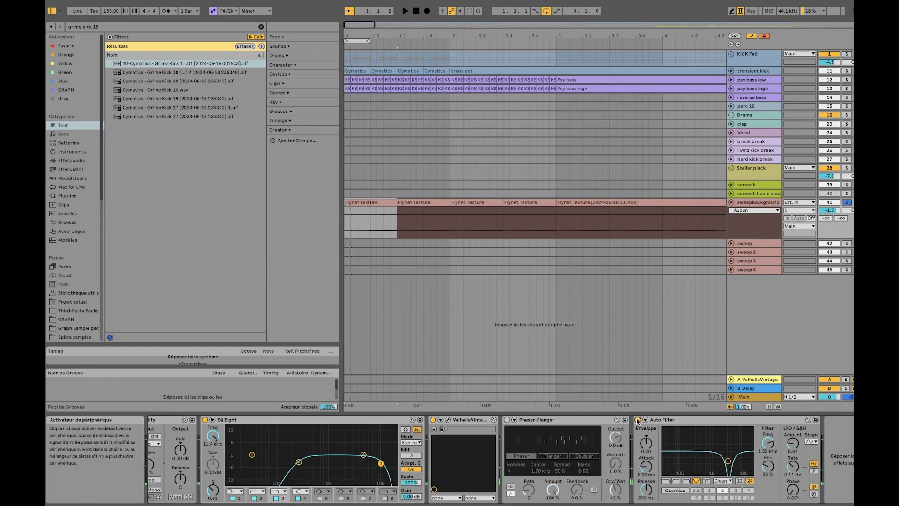
pyautogui.click(433, 420)
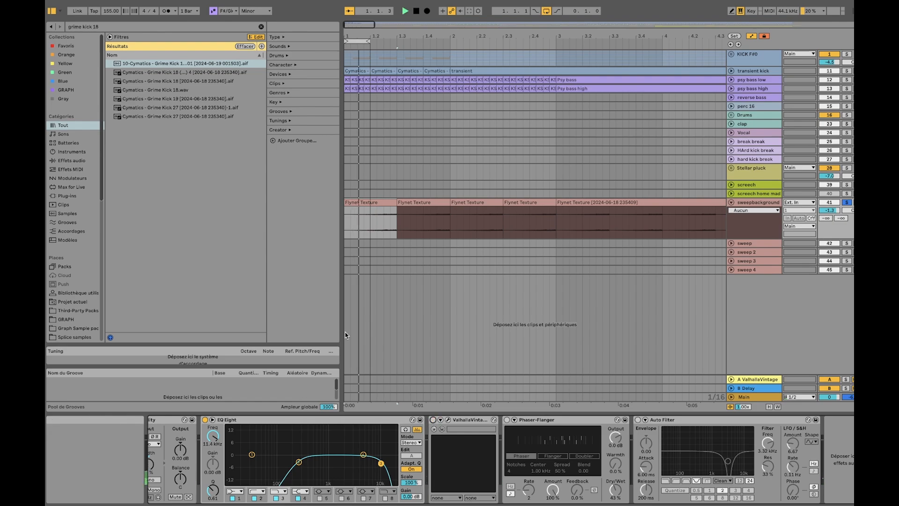
pyautogui.click(404, 218)
pyautogui.press('space')
# Try extending the second Flynet Texture clip to just past bar 3, and undo the extension
pyautogui.click(443, 202)
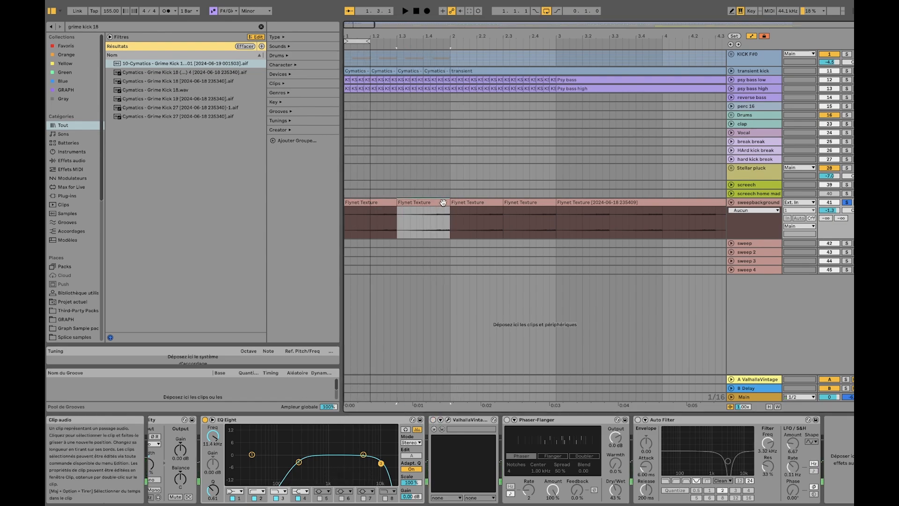
pyautogui.moveTo(447, 202); pyautogui.dragTo(556, 202)
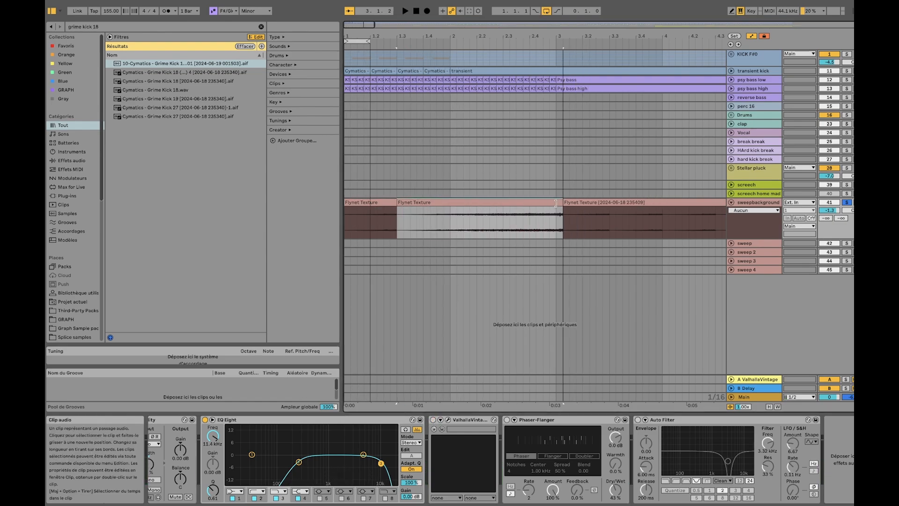
pyautogui.press('super+z')
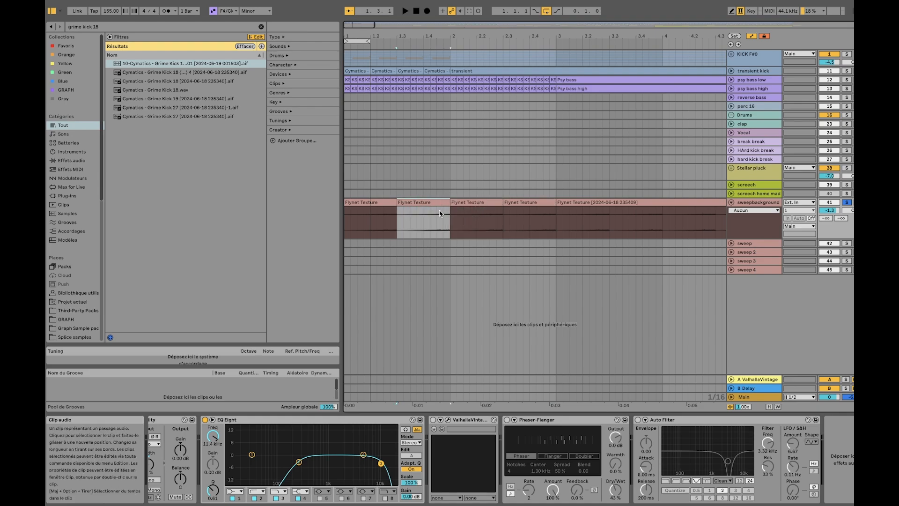
# Set the loop around the second Flynet Texture clip and play it
pyautogui.hotkey('ctrl', 'l')
pyautogui.press('space')
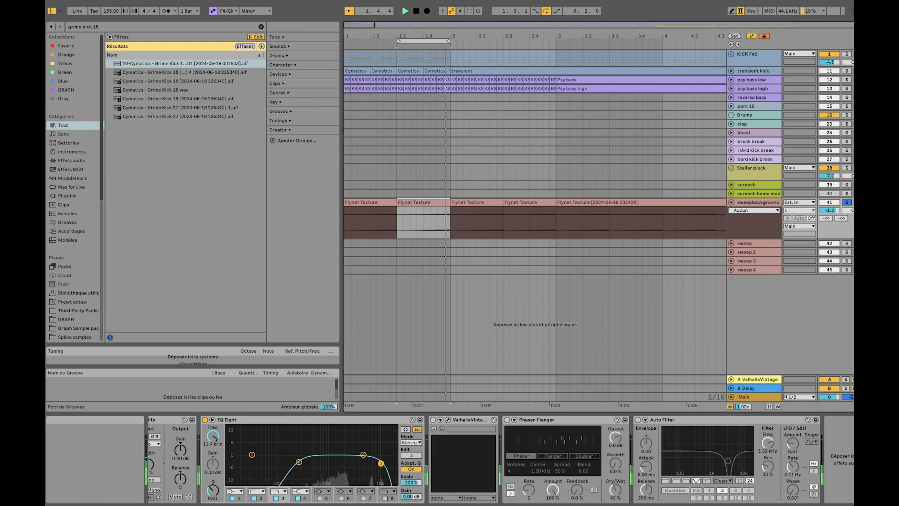
# Re-enable ValhallaVintageVerb on sweepbackground with its Mix at 20.7 %, and turn the Phaser-Flanger back on during loop playback
pyautogui.click(448, 420)
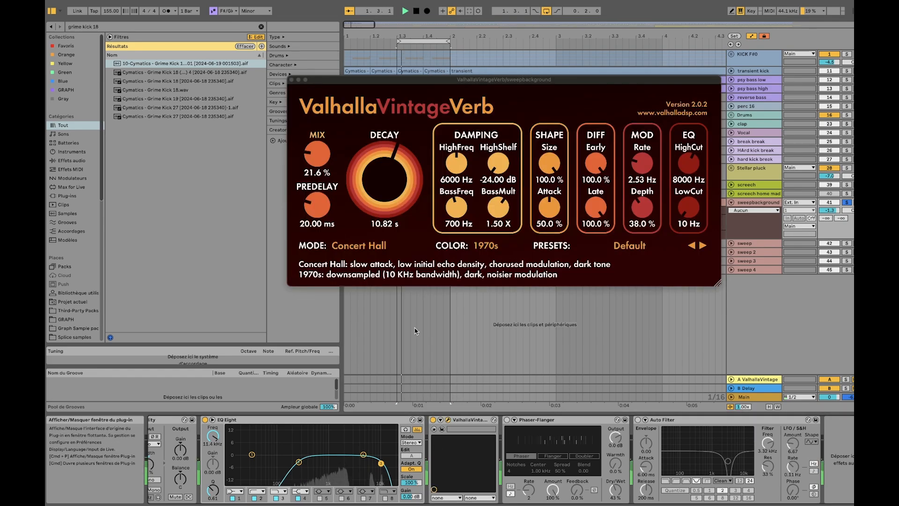
pyautogui.moveTo(315, 154); pyautogui.dragTo(314, 158)
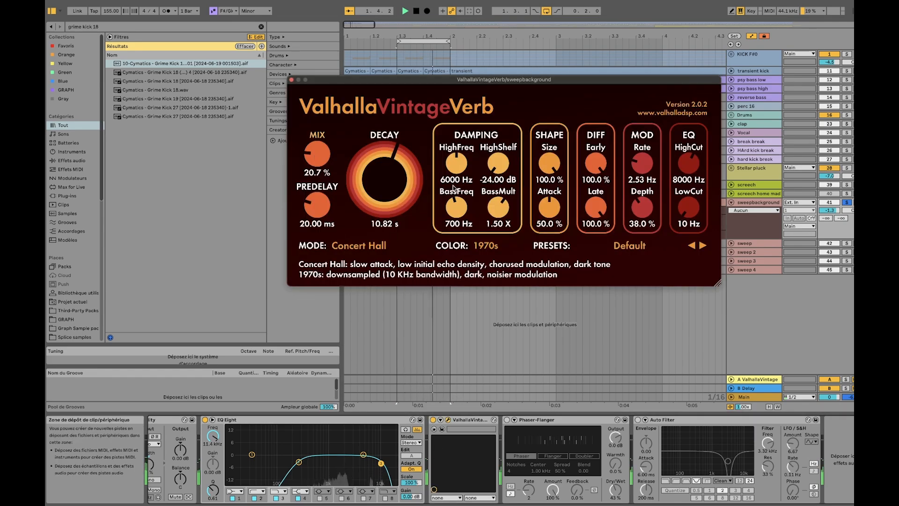
pyautogui.click(292, 80)
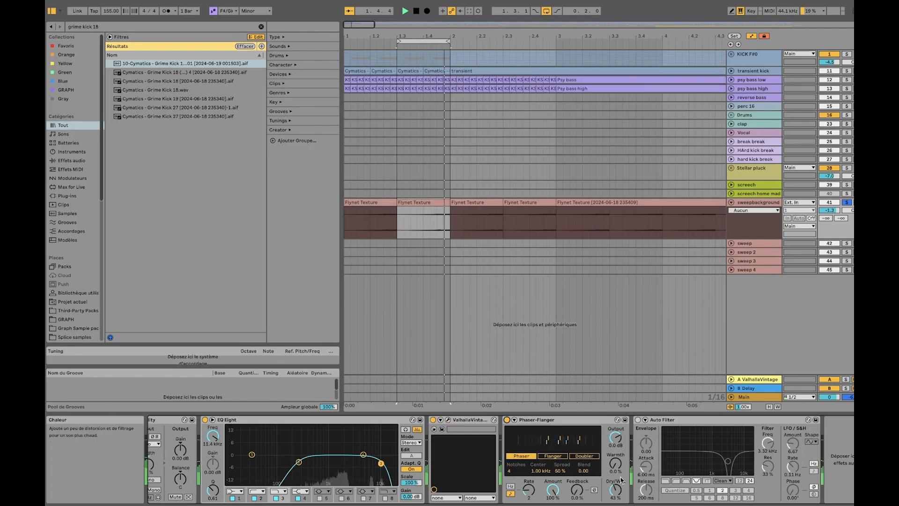
pyautogui.press('space')
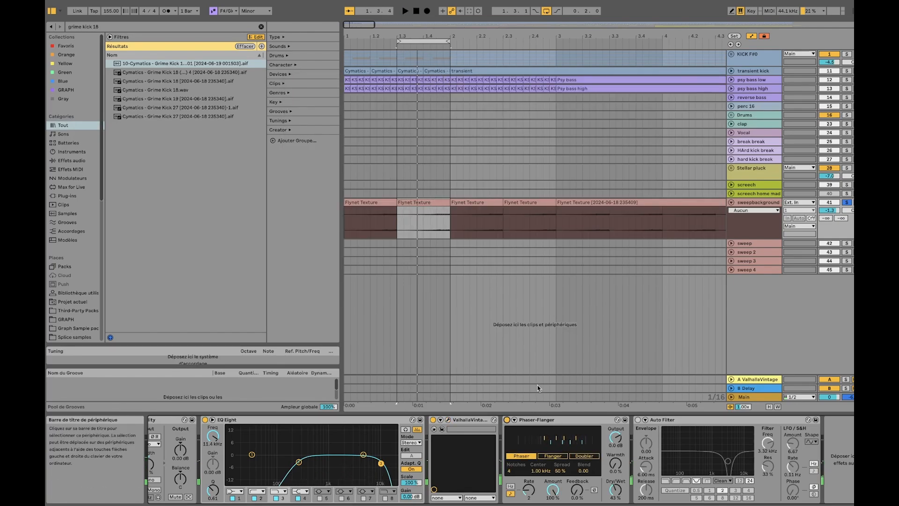
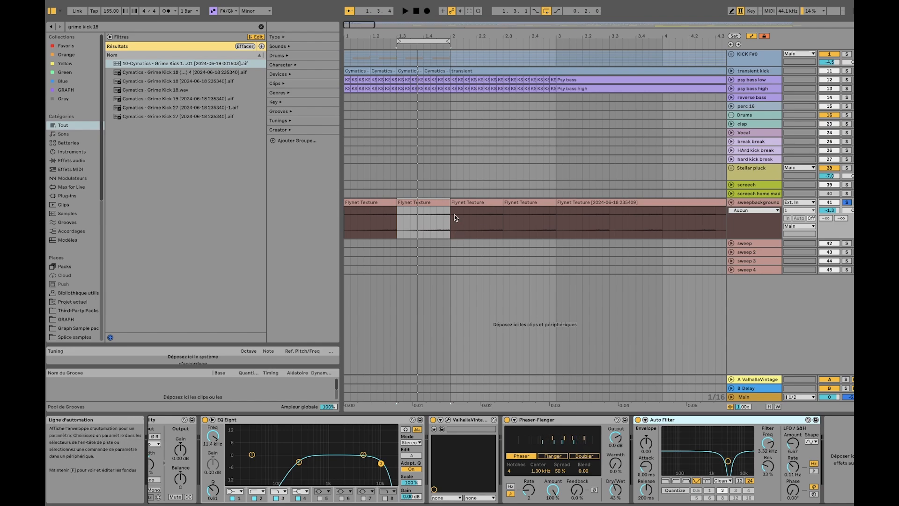
# Solo psy bass low, psy bass high, transient kick and KICK F#0 alongside sweepbackground during playback to hear them together
pyautogui.press('space')
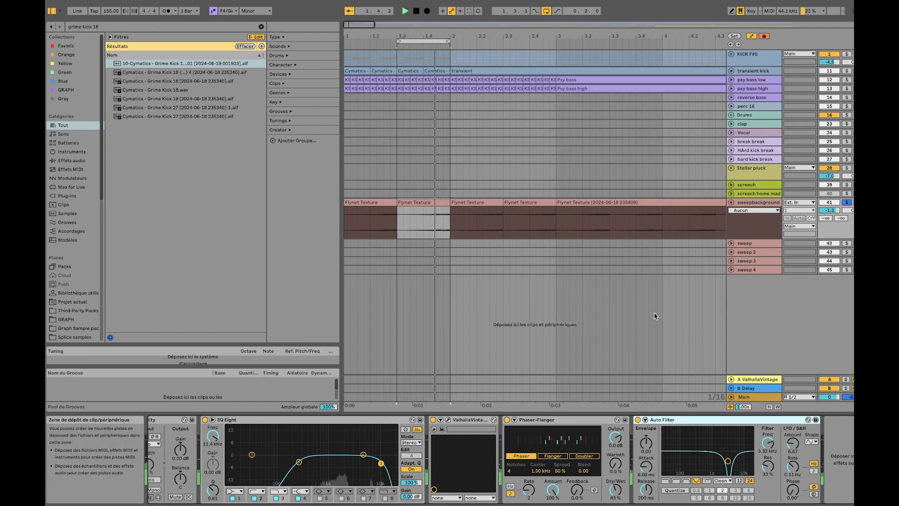
pyautogui.keyDown('super'); pyautogui.click(847, 80); pyautogui.keyUp('super')
pyautogui.keyDown('super'); pyautogui.click(847, 89); pyautogui.keyUp('super')
pyautogui.keyDown('super'); pyautogui.click(846, 71); pyautogui.keyUp('super')
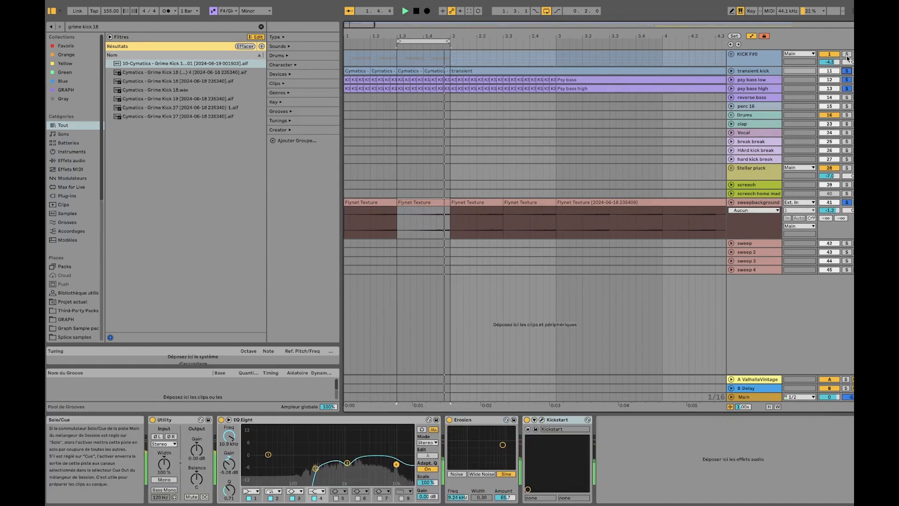
pyautogui.keyDown('super'); pyautogui.click(847, 55); pyautogui.keyUp('super')
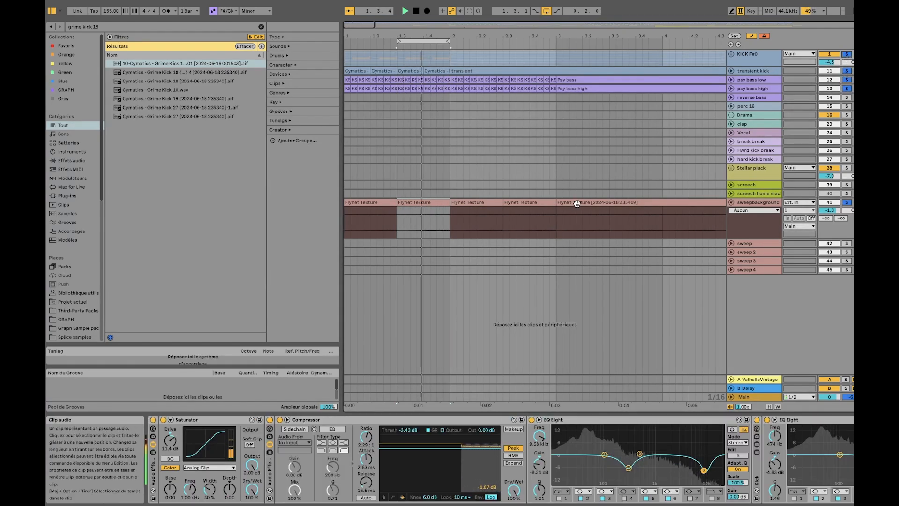
pyautogui.press('space')
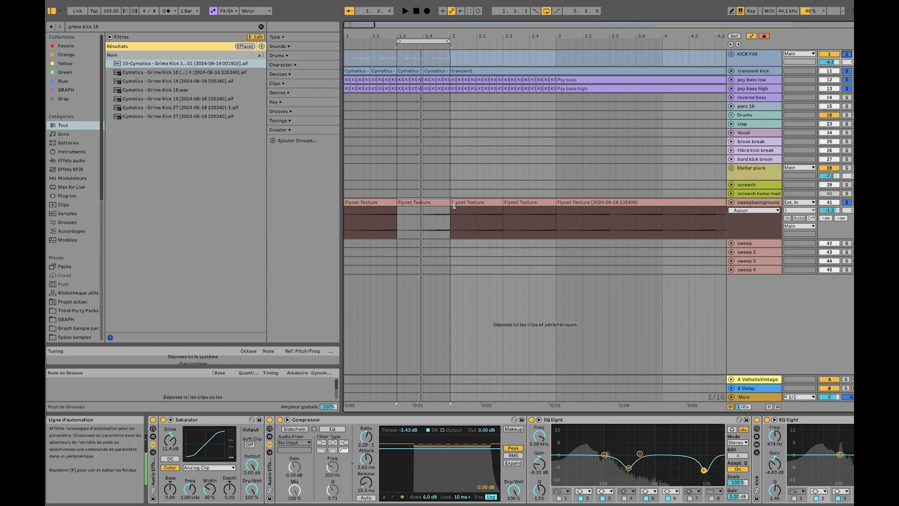
# Collapse the sweepbackground track in the arrangement
pyautogui.scroll(-10, 453, 199)
pyautogui.scroll(8, 357, 201)
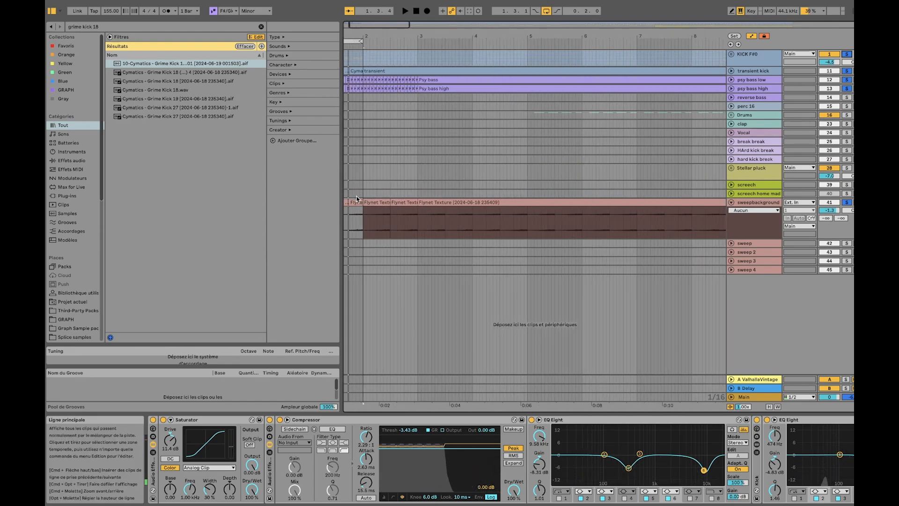
pyautogui.moveTo(358, 200); pyautogui.dragTo(722, 199)
pyautogui.click(731, 202)
pyautogui.scroll(-8, 490, 119)
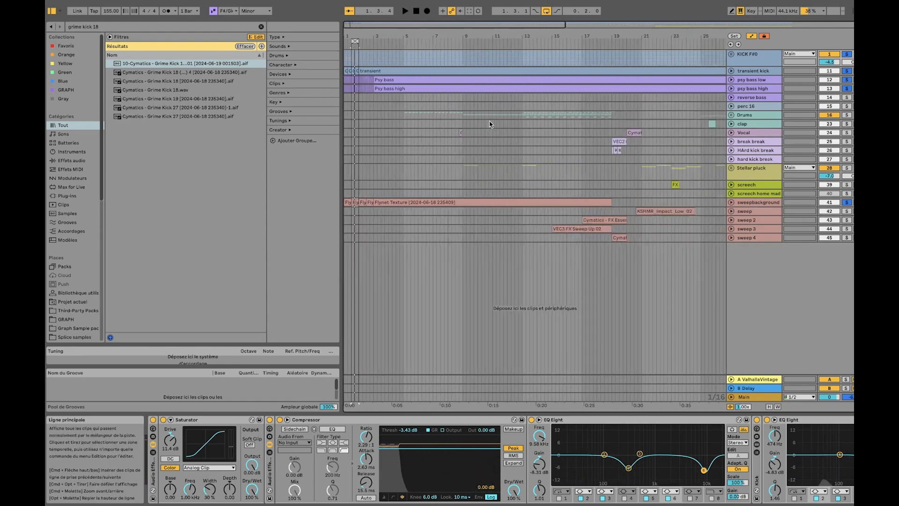
# Expand the reverse bass track at its first clips after bar 37 and make it the only soloed track
pyautogui.scroll(-4, 491, 114)
pyautogui.click(762, 99)
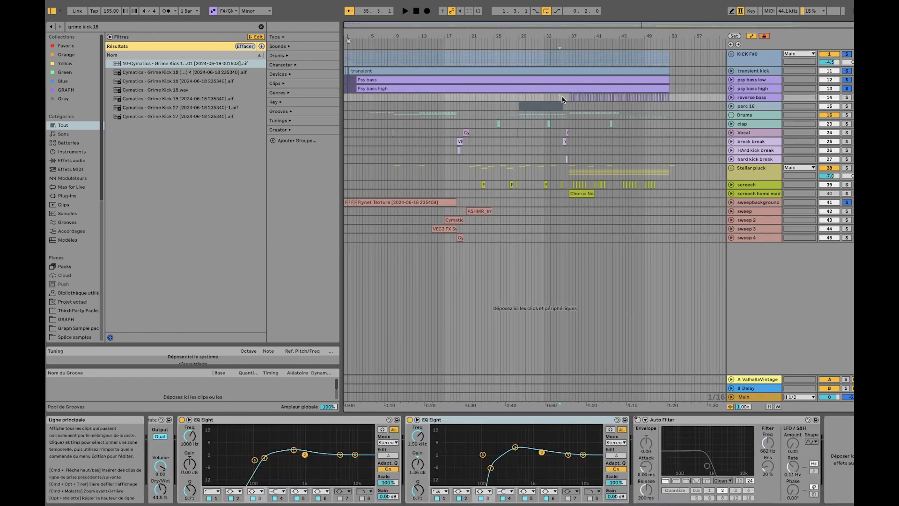
pyautogui.scroll(6, 562, 99)
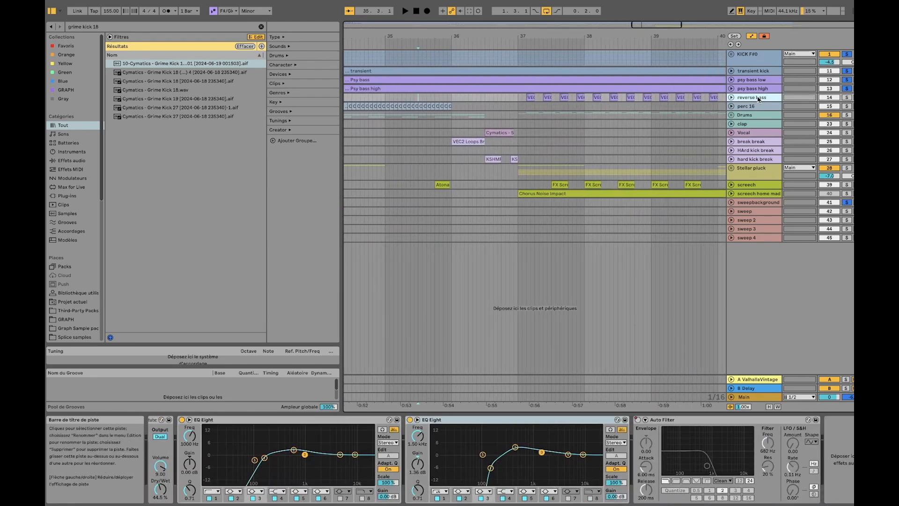
pyautogui.click(731, 98)
pyautogui.scroll(5, 508, 104)
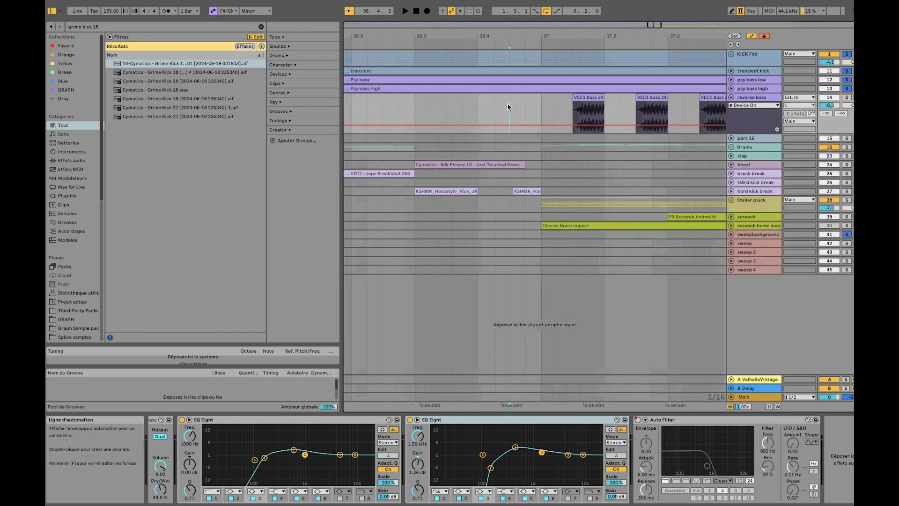
pyautogui.scroll(-4, 505, 104)
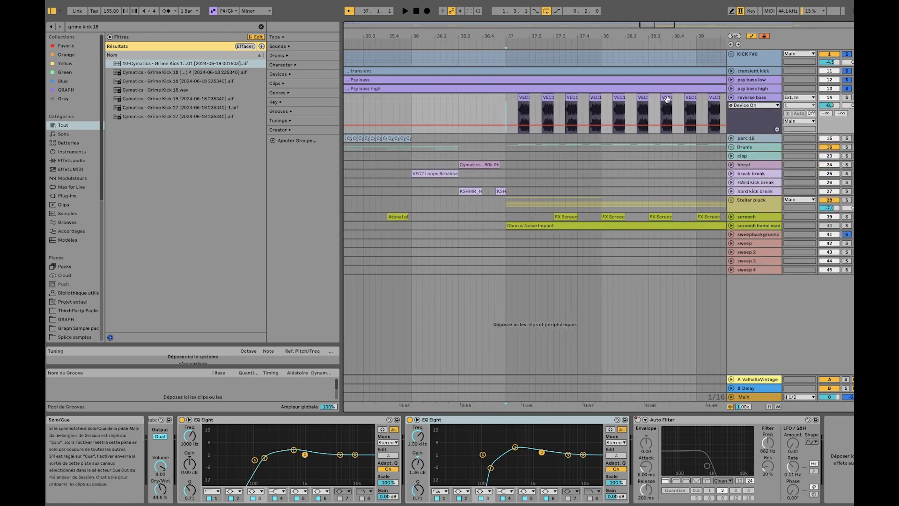
pyautogui.hscroll(3, 667, 101)
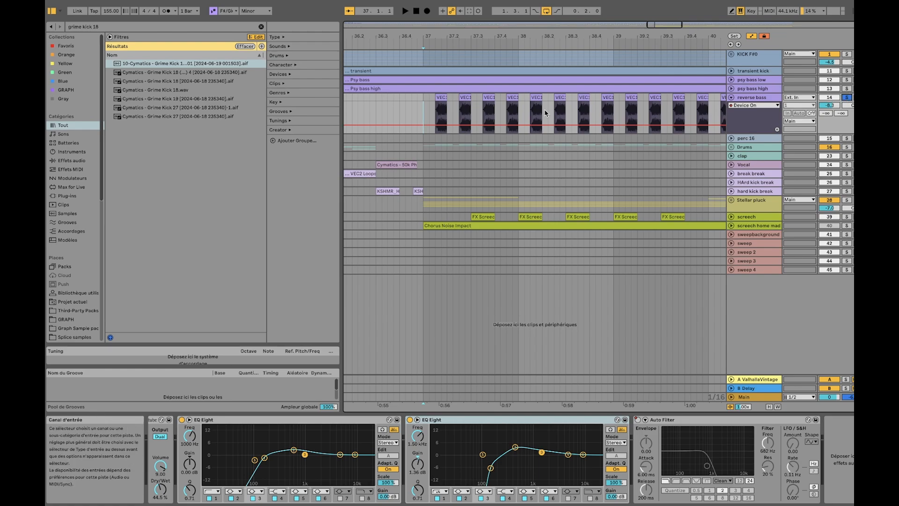
# Highlight the gap between bar 37 and the first VEC1 Bass clip, and show the reverse bass device chain
pyautogui.scroll(5, 428, 106)
pyautogui.moveTo(411, 98); pyautogui.dragTo(446, 99)
pyautogui.scroll(-3, 450, 103)
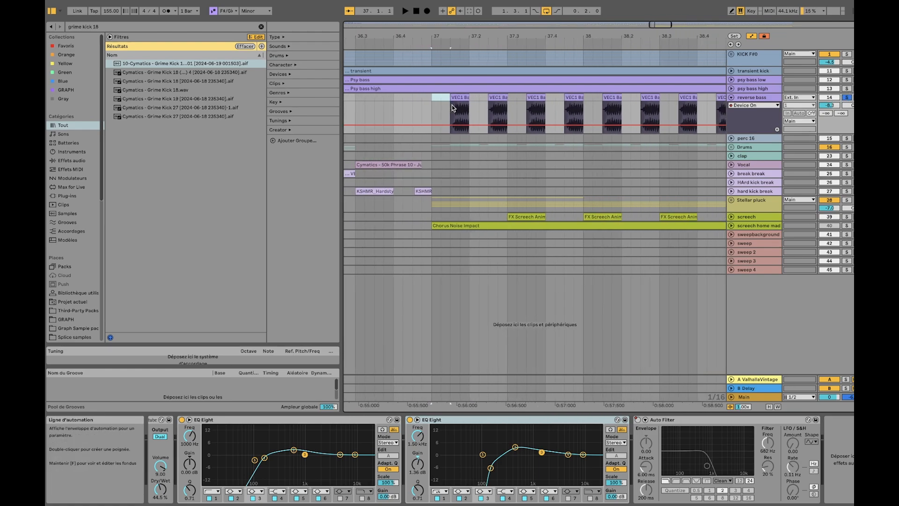
pyautogui.click(457, 98)
pyautogui.click(753, 98)
pyautogui.scroll(-5, 521, 118)
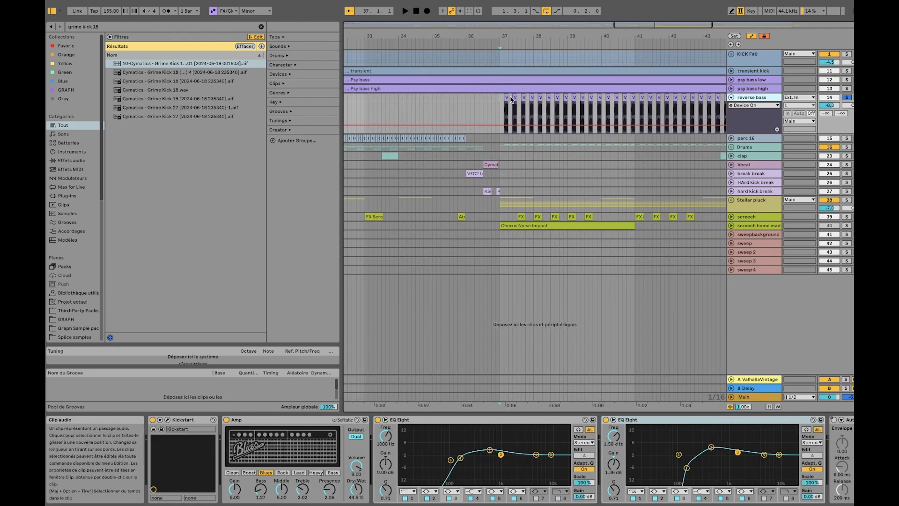
# Set the loop from 37 to 37.2 around the first reverse bass clip and its preceding gap, and play it
pyautogui.scroll(10, 513, 100)
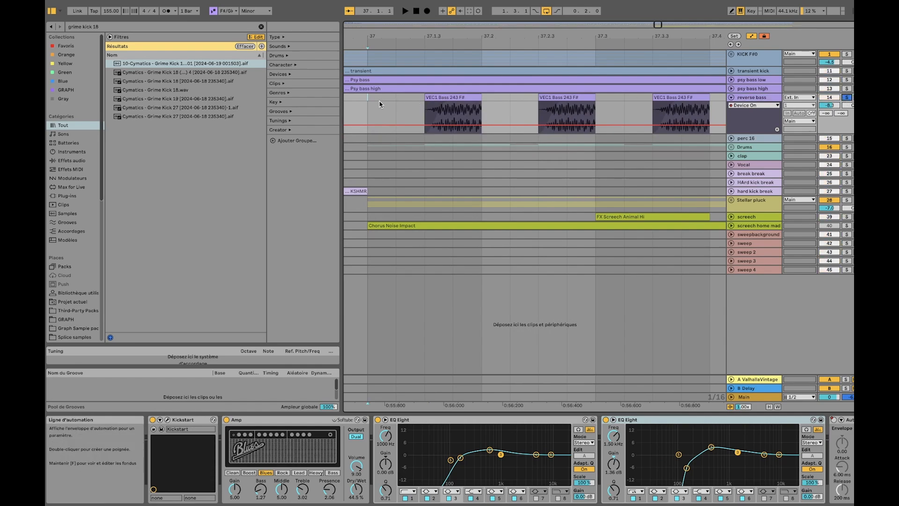
pyautogui.moveTo(378, 100); pyautogui.dragTo(491, 100)
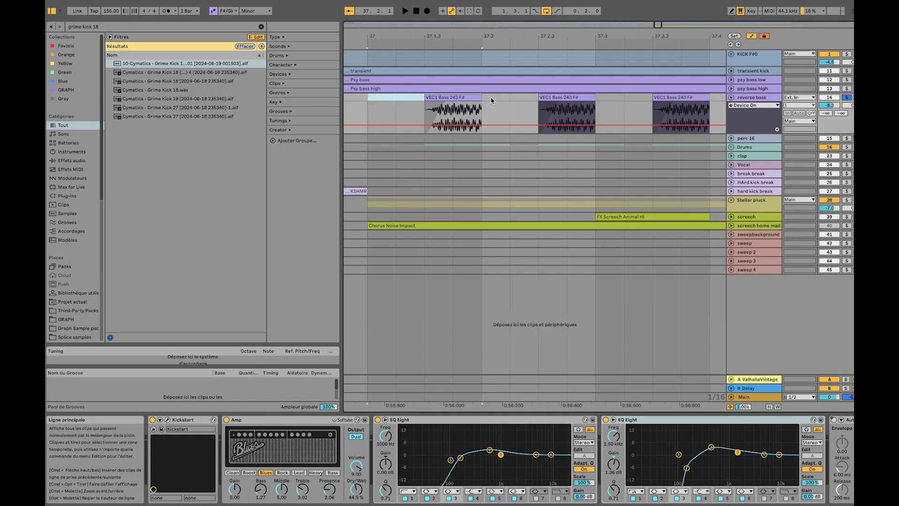
pyautogui.press('super+l')
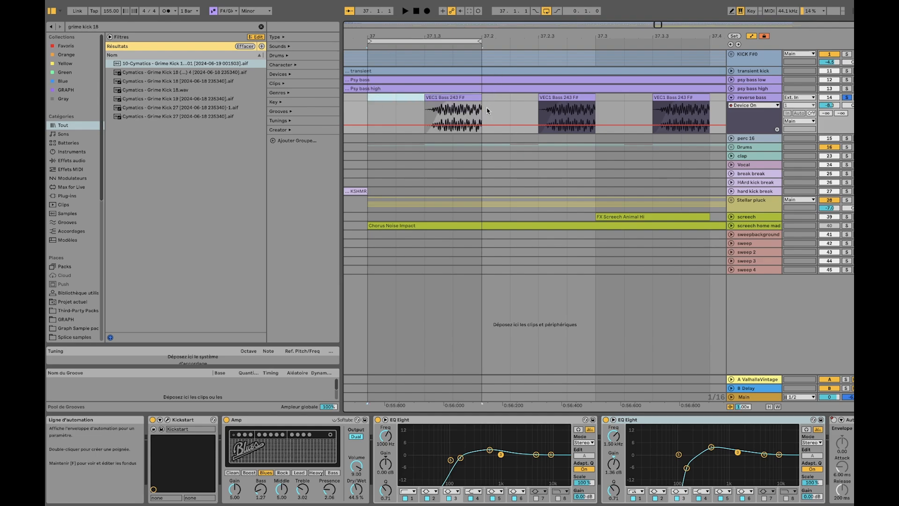
pyautogui.press('space')
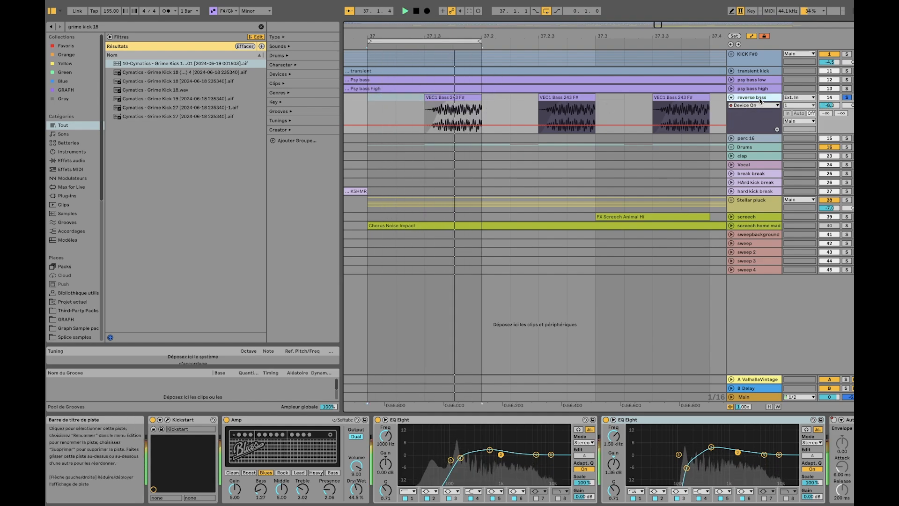
pyautogui.press('space')
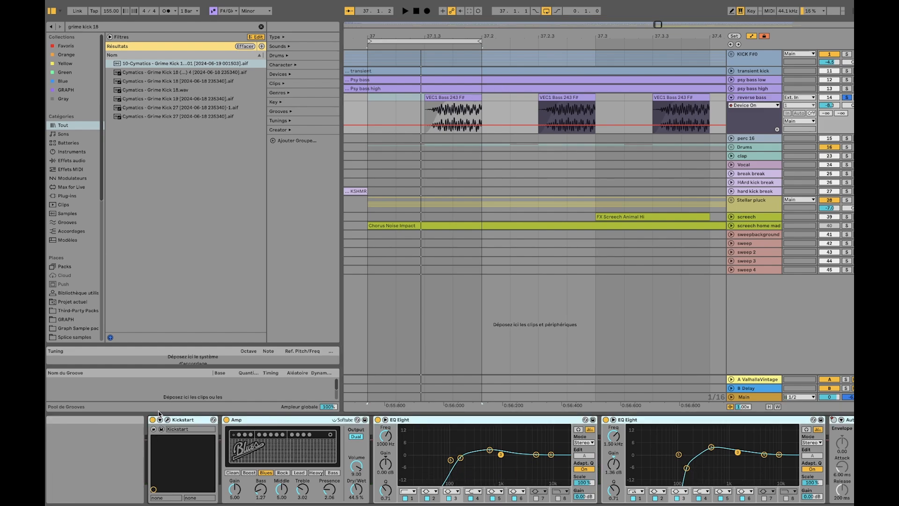
# Bypass the whole effect rack on reverse bass, play the loop dry from bar 37, and switch the rack back on
pyautogui.click(153, 424)
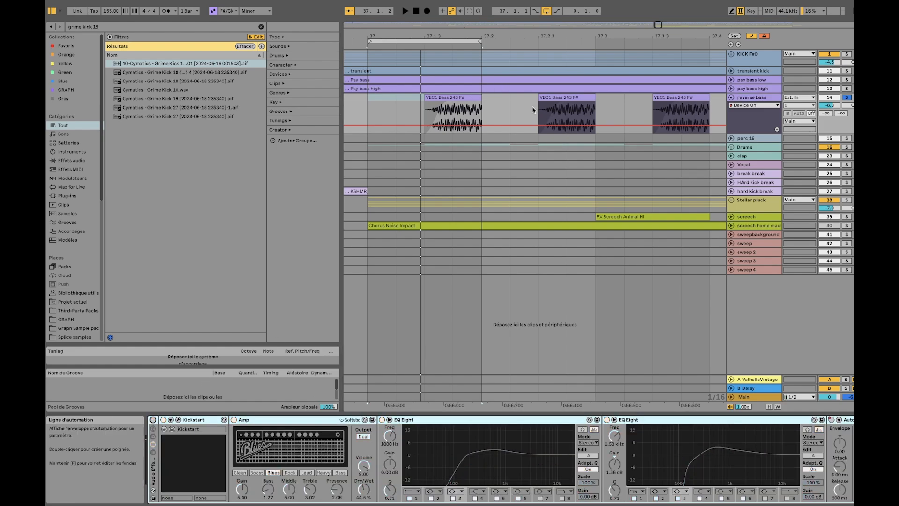
pyautogui.click(375, 107)
pyautogui.press('space')
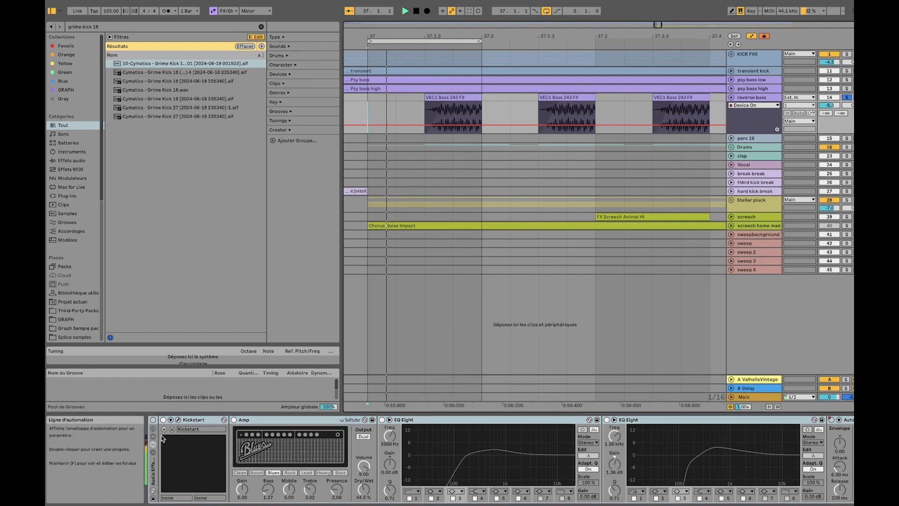
pyautogui.press('space')
pyautogui.click(153, 420)
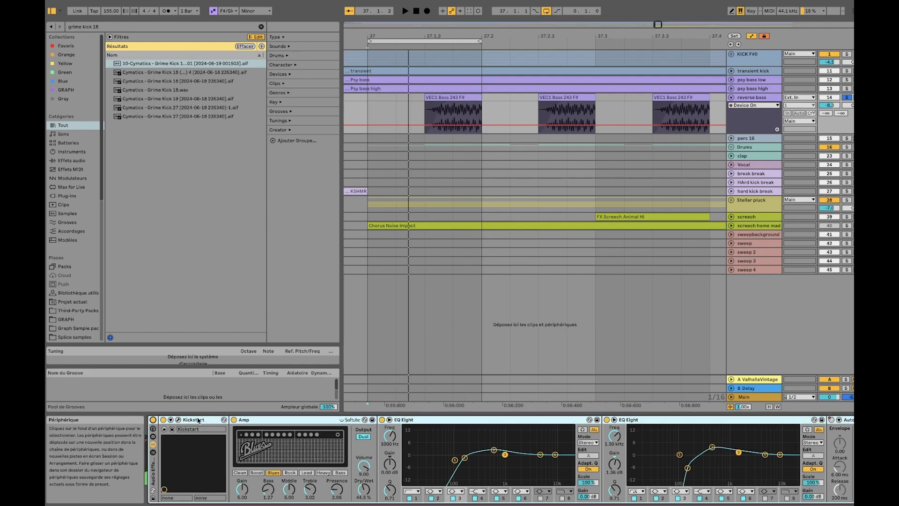
# Examine the Kickstart volume curve in its plug-in window, close it, and check the Amp's effect on reverse bass
pyautogui.click(178, 419)
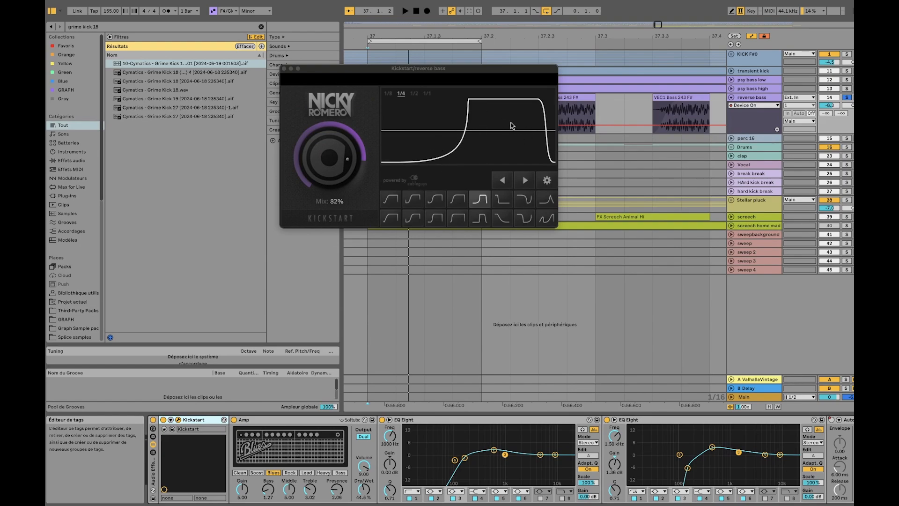
pyautogui.click(284, 69)
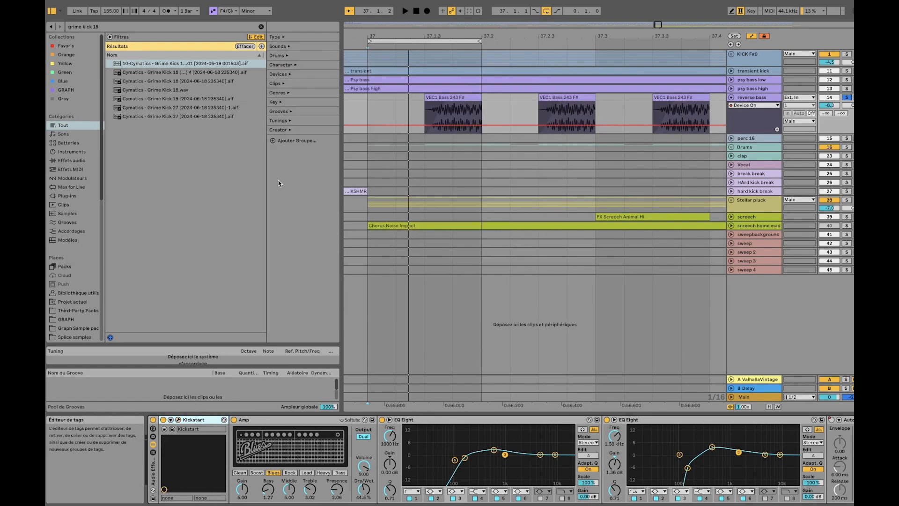
pyautogui.click(245, 420)
pyautogui.click(234, 420)
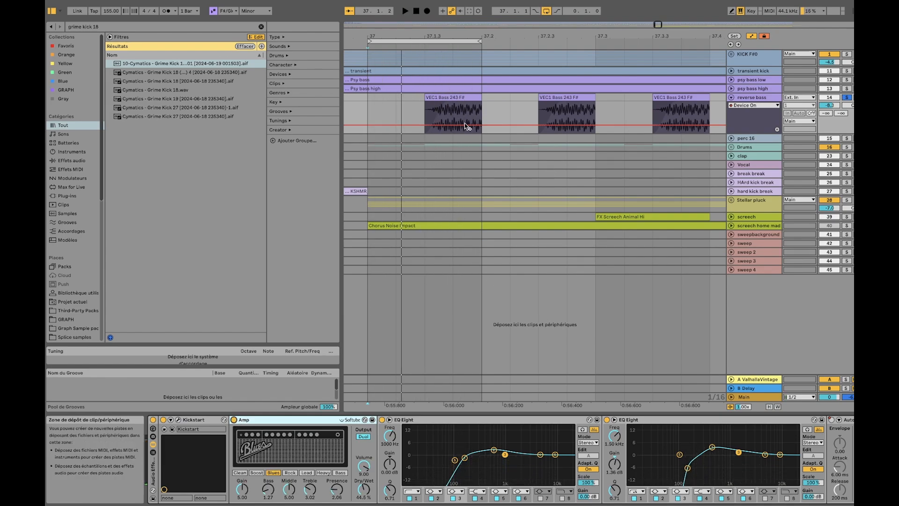
# Solo KICK F#0 with reverse bass and compare the loop with the first reverse bass EQ Eight off and on
pyautogui.click(437, 422)
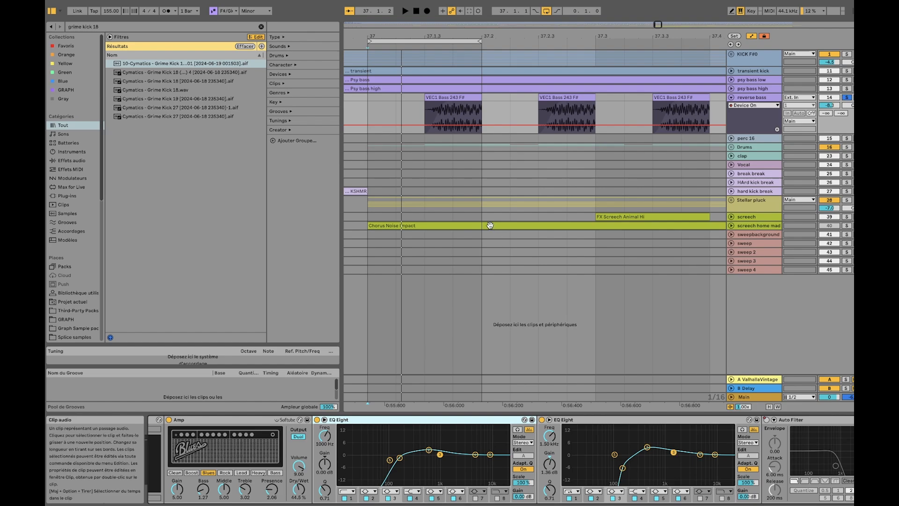
pyautogui.click(846, 55)
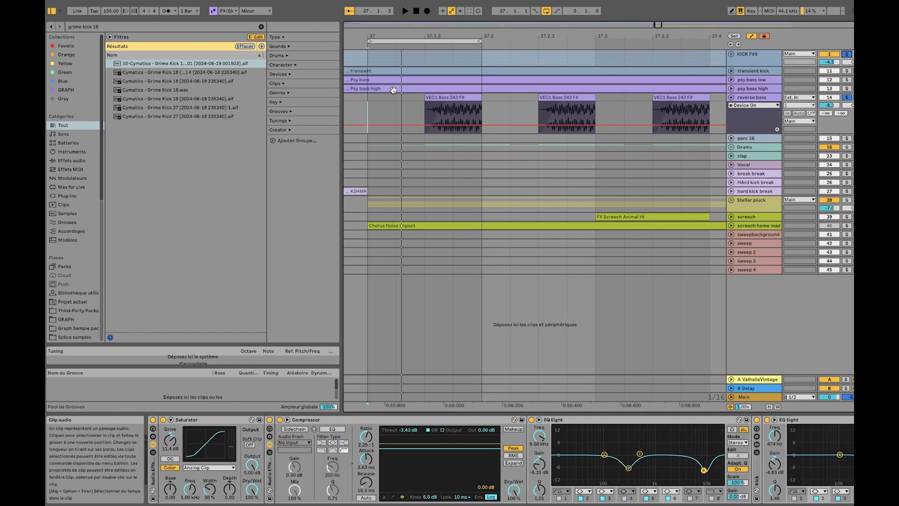
pyautogui.press('space')
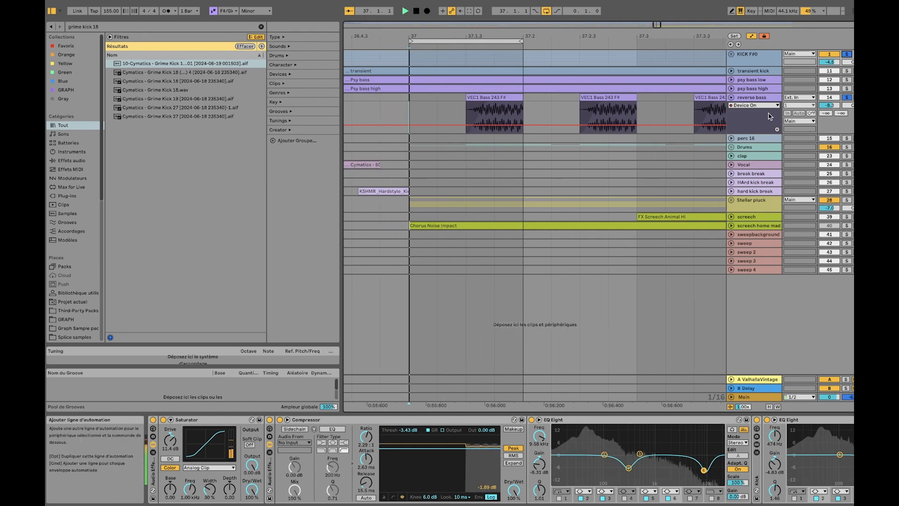
pyautogui.click(741, 122)
pyautogui.click(317, 419)
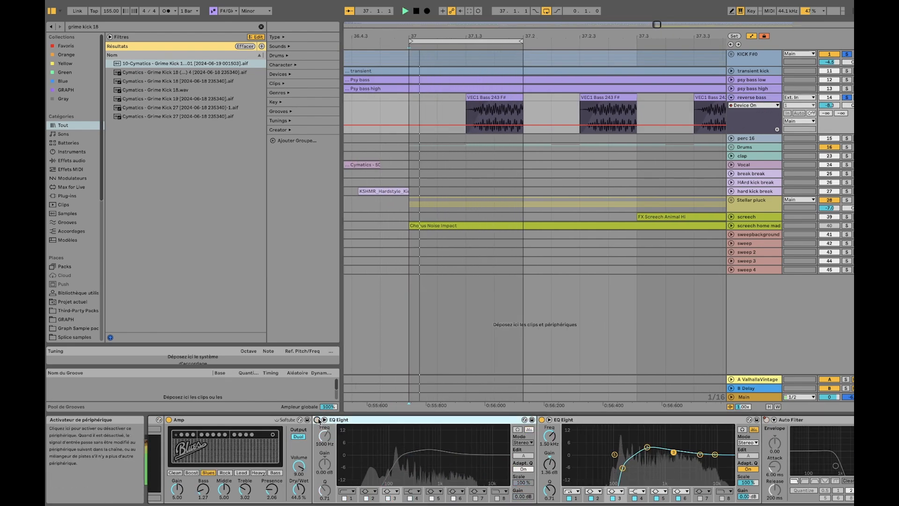
pyautogui.click(317, 420)
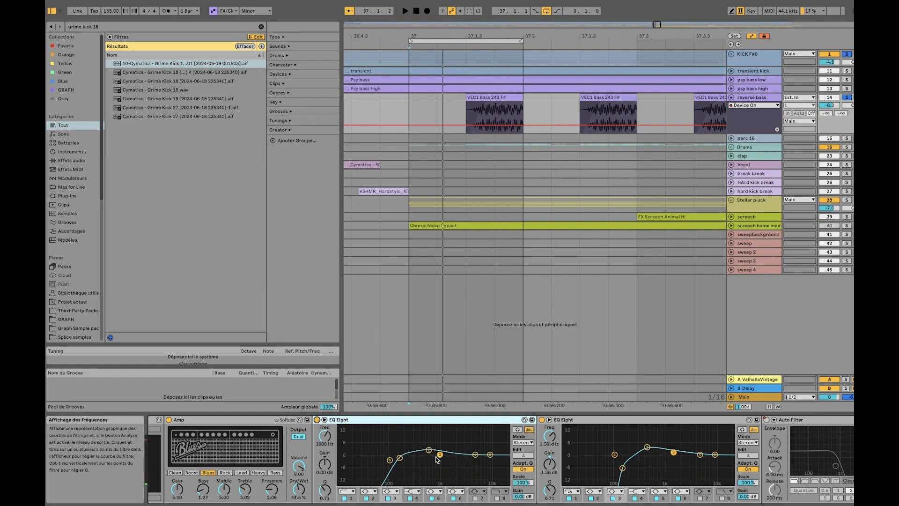
# Review the reverse bass devices from Kickstart to Auto Filter, select the first VEC1 Bass clip, and play the loop with the kick
pyautogui.hscroll(3, 438, 460)
pyautogui.hscroll(-5, 460, 456)
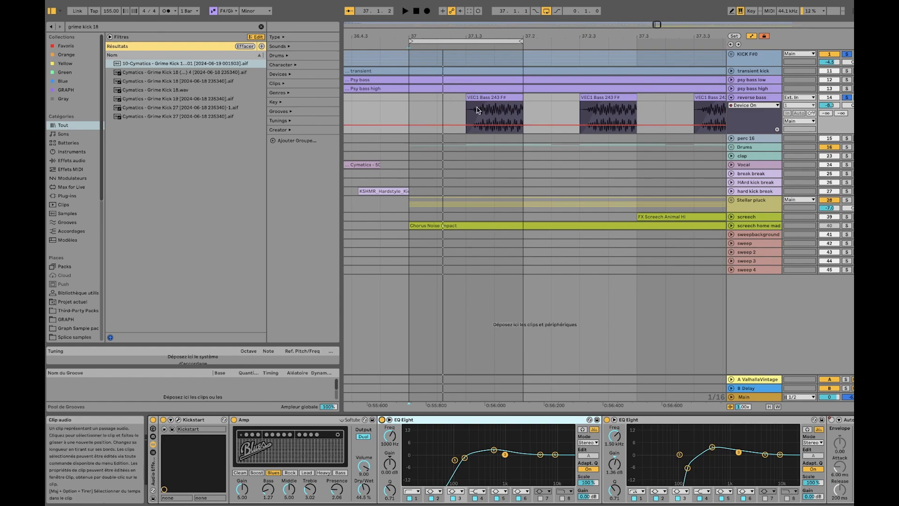
pyautogui.click(498, 98)
pyautogui.hscroll(2, 571, 442)
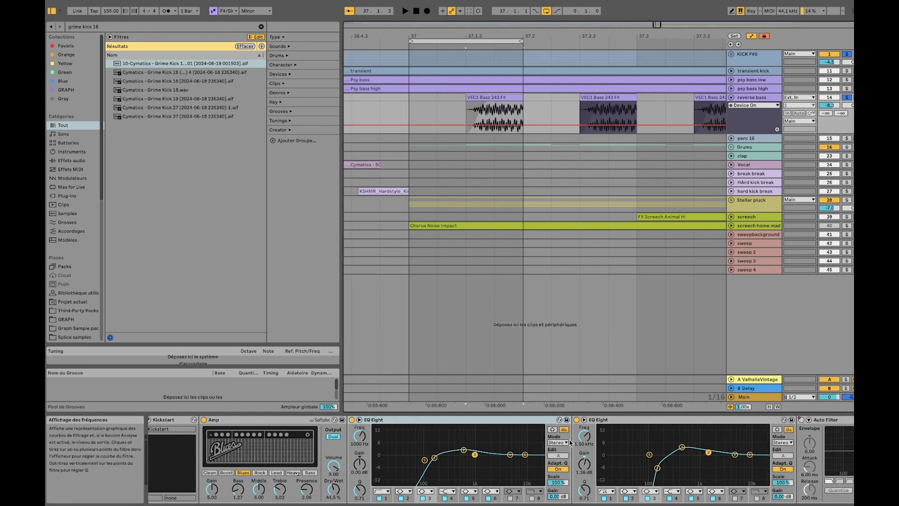
pyautogui.hscroll(3, 570, 442)
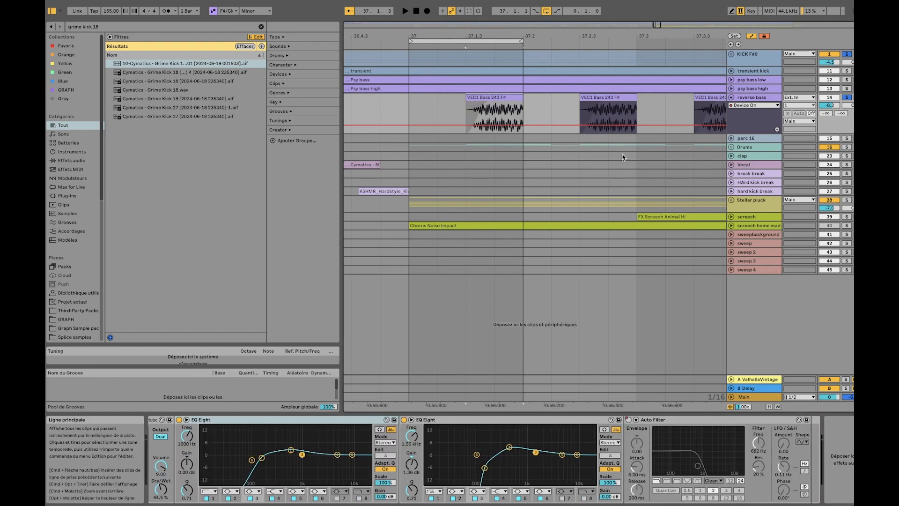
pyautogui.press('space')
pyautogui.press('space')
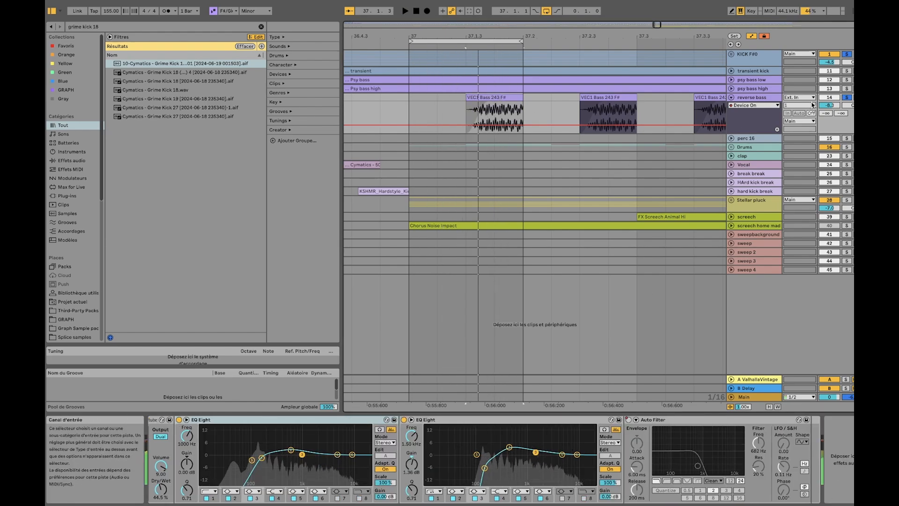
# Collapse the reverse bass track in the arrangement
pyautogui.click(724, 95)
pyautogui.scroll(-10, 628, 86)
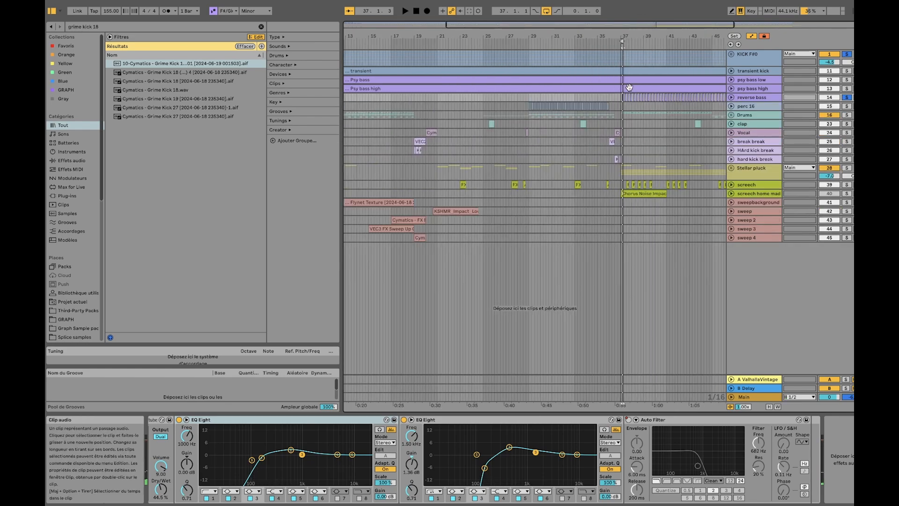
pyautogui.hscroll(-3, 645, 111)
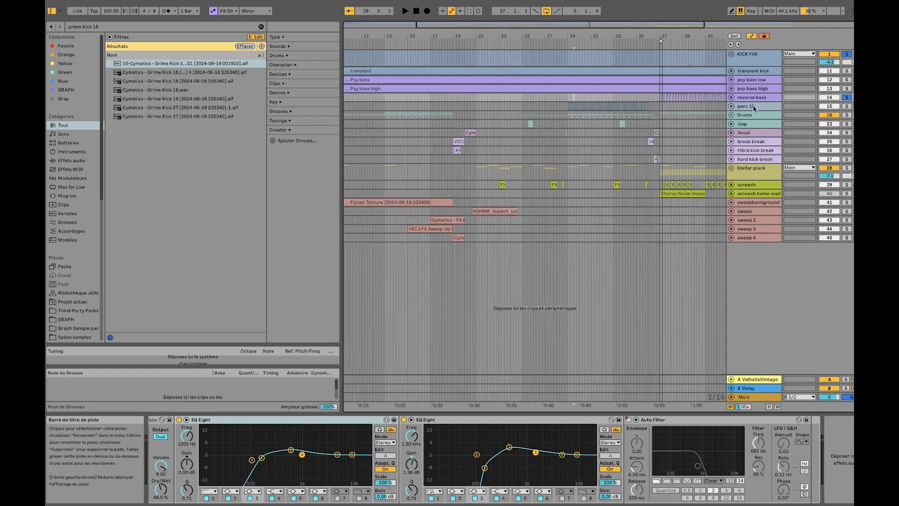
# Unfold the perc 16 track and set the playback start at its first clip on bar 29
pyautogui.click(733, 107)
pyautogui.click(731, 106)
pyautogui.scroll(8, 505, 99)
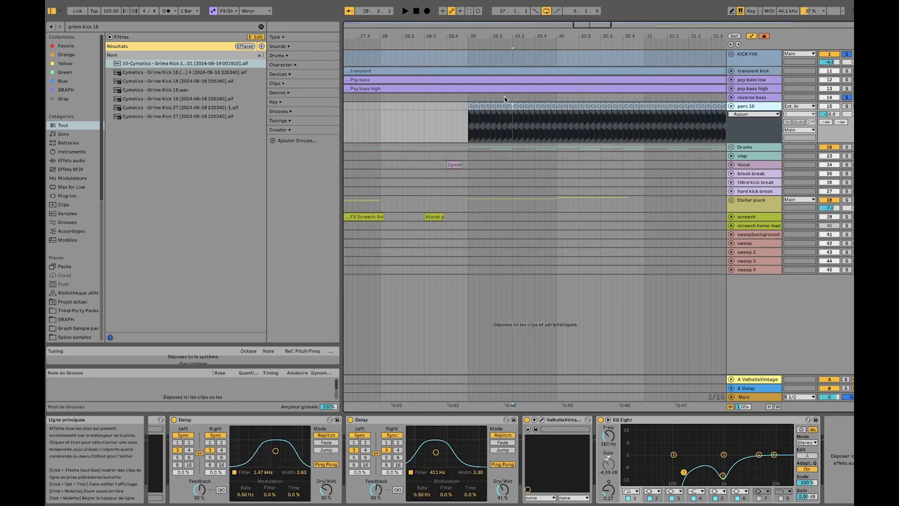
pyautogui.click(469, 99)
pyautogui.scroll(-8, 470, 100)
pyautogui.scroll(8, 476, 97)
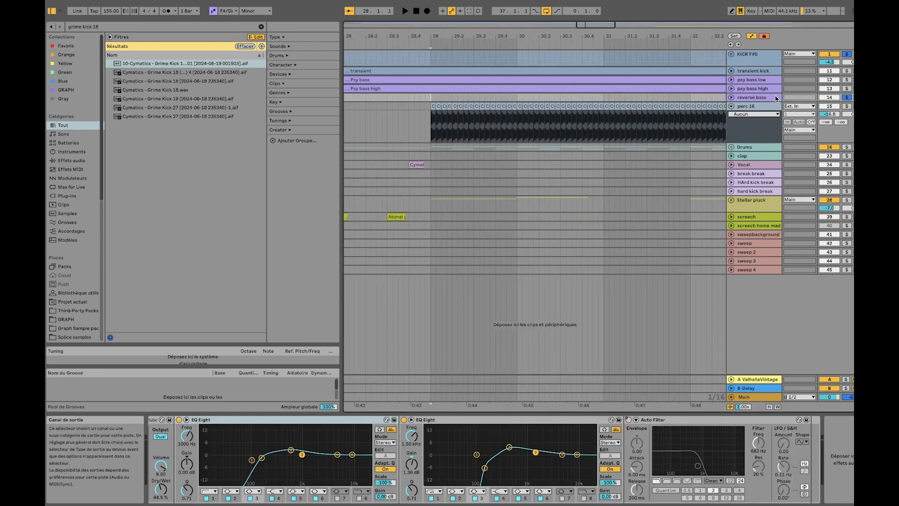
# Solo perc 16, play it from bar 29, and show its device chain
pyautogui.click(847, 107)
pyautogui.press('space')
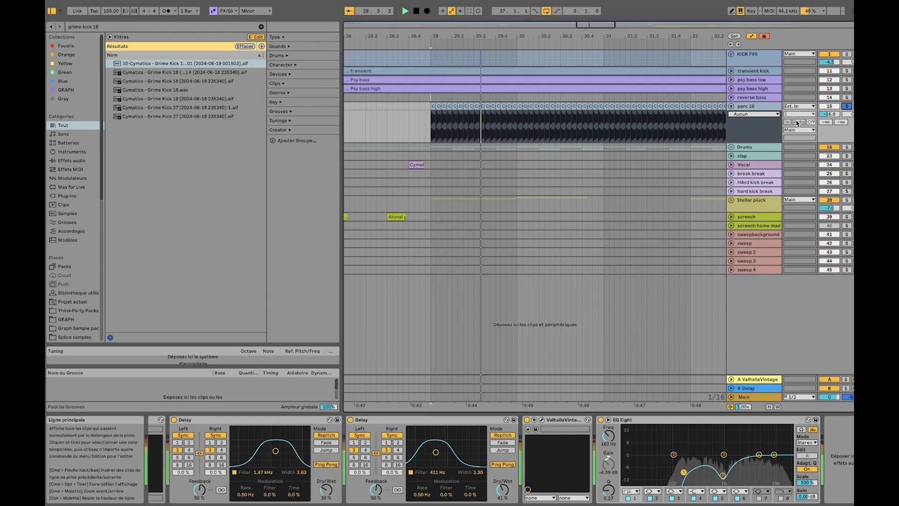
pyautogui.click(755, 107)
pyautogui.press('space')
# Group all perc 16 devices into an audio effect rack, bypass the rack, and play the Cymatics impact clips dry
pyautogui.scroll(8, 432, 115)
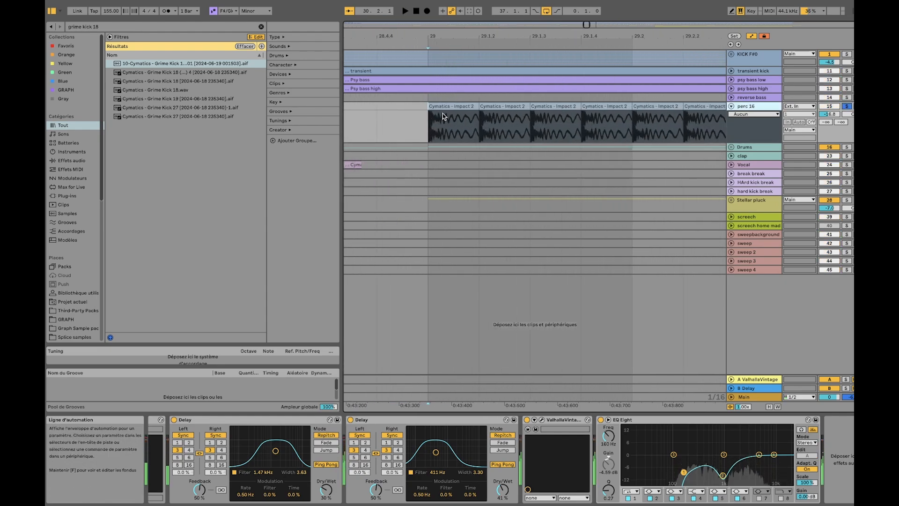
pyautogui.scroll(-6, 442, 113)
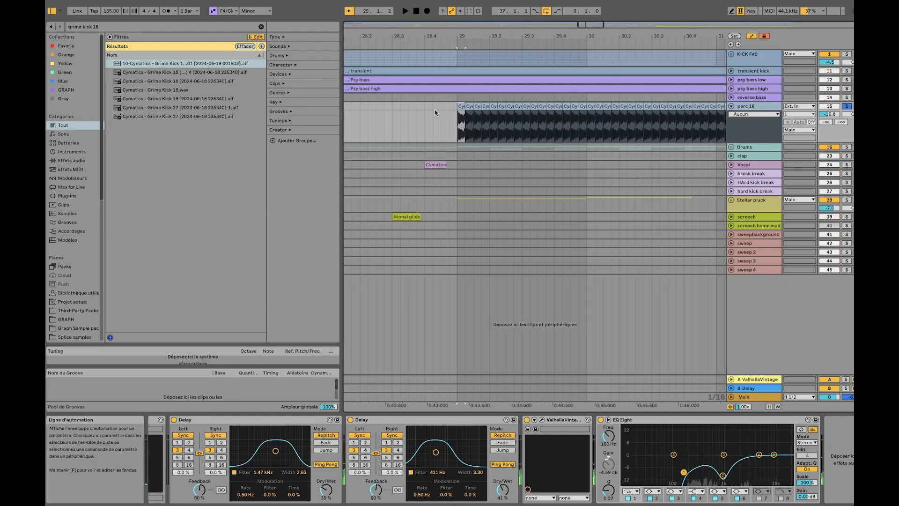
pyautogui.hscroll(-4, 432, 105)
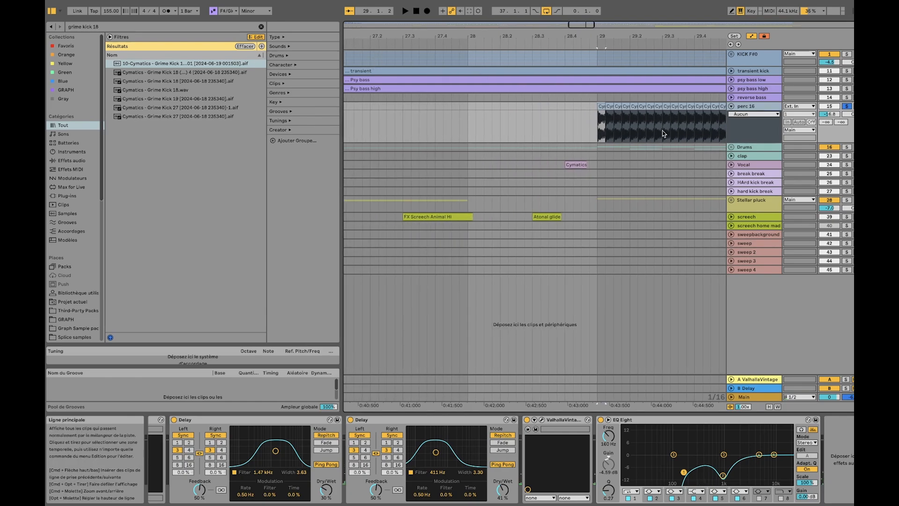
pyautogui.scroll(8, 631, 121)
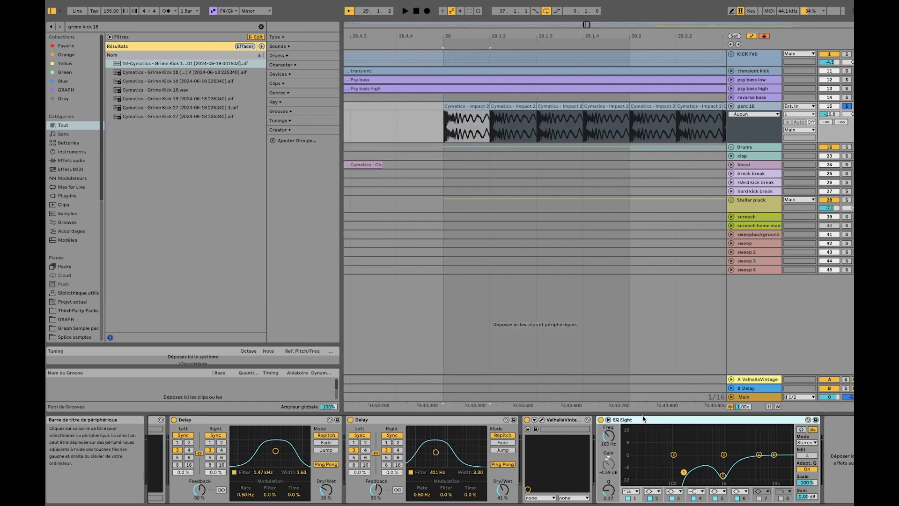
pyautogui.press('super+a')
pyautogui.press('super+g')
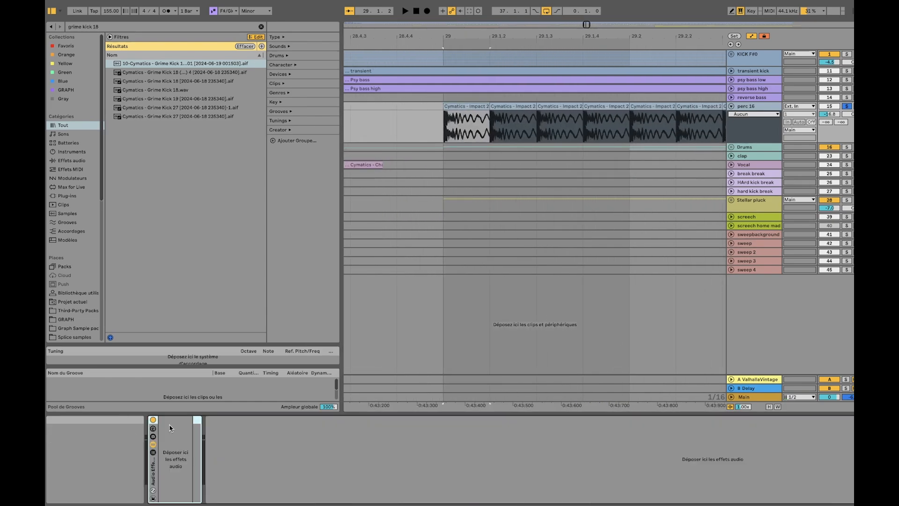
pyautogui.click(153, 419)
pyautogui.press('space')
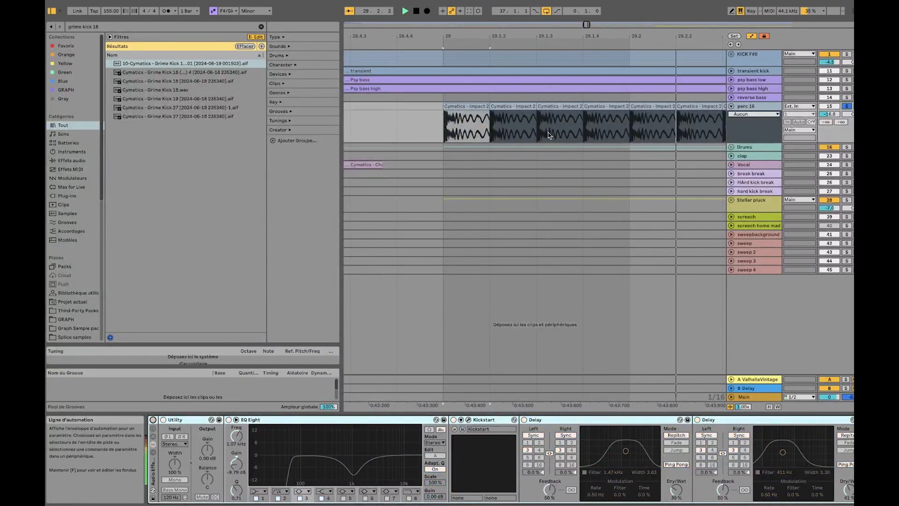
pyautogui.press('space')
# Select the first four Cymatics impact clips on perc 16 and loop the range from 29 to 29.2
pyautogui.hscroll(-10, 482, 121)
pyautogui.hscroll(5, 600, 122)
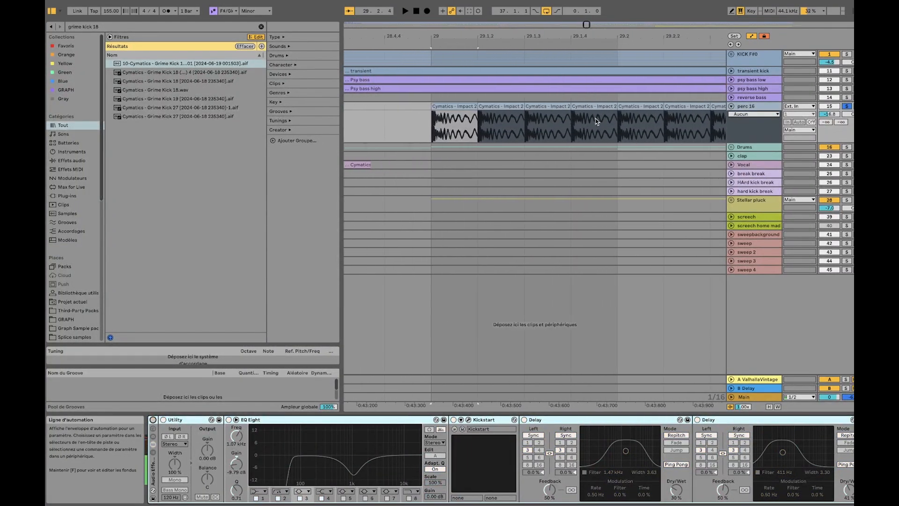
pyautogui.keyDown('shift'); pyautogui.click(604, 109); pyautogui.keyUp('shift')
pyautogui.press('super+l')
pyautogui.click(601, 123)
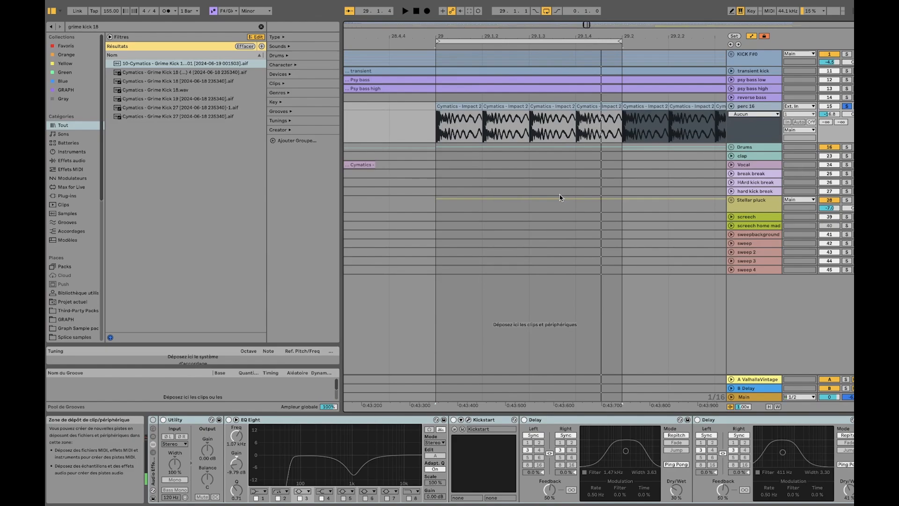
# Reactivate the perc 16 rack and inspect the Kickstart and ValhallaVintage plug-in windows, closing each one
pyautogui.click(157, 421)
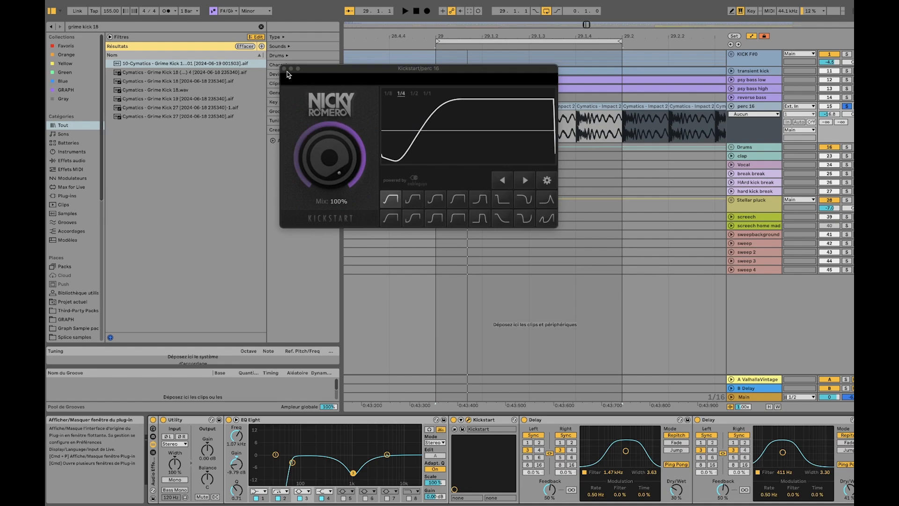
pyautogui.click(284, 69)
pyautogui.hscroll(5, 623, 428)
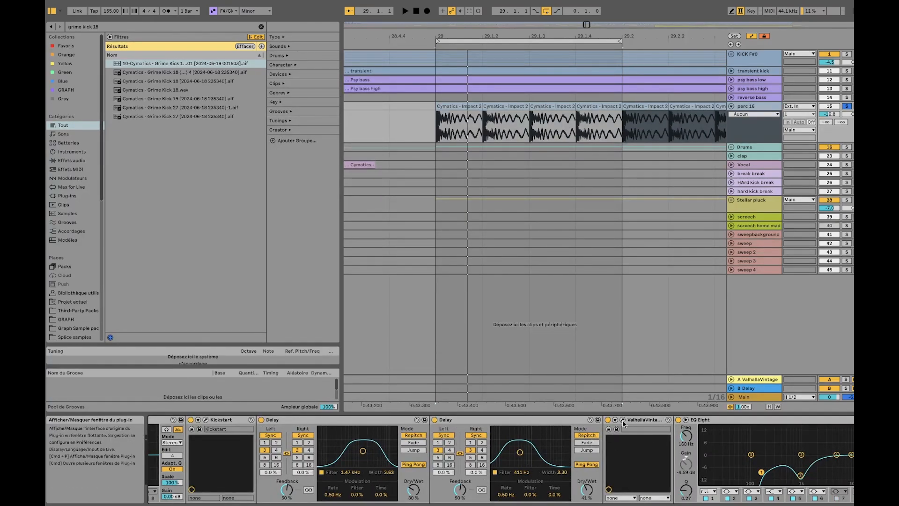
pyautogui.click(622, 420)
pyautogui.click(284, 69)
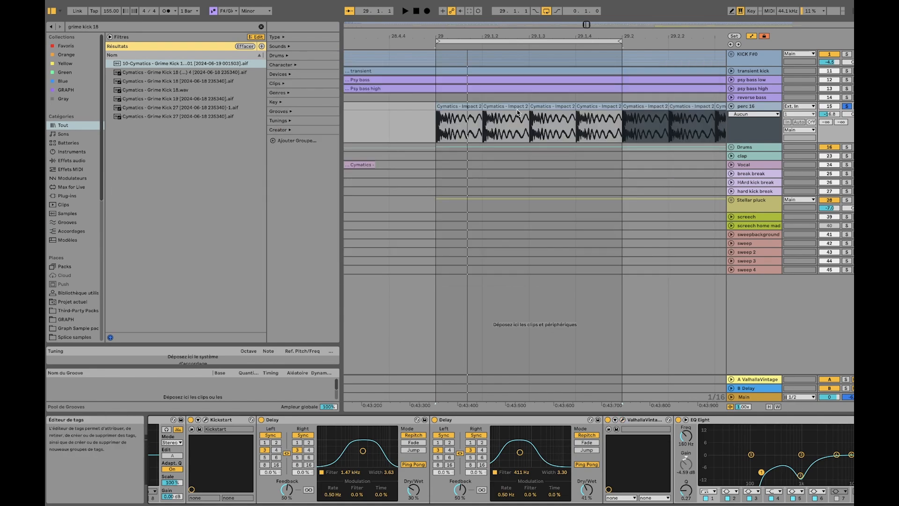
# Play the loop with KICK F#0, transient kick and psy bass low soloed, comparing it with and without perc 16
pyautogui.press('space')
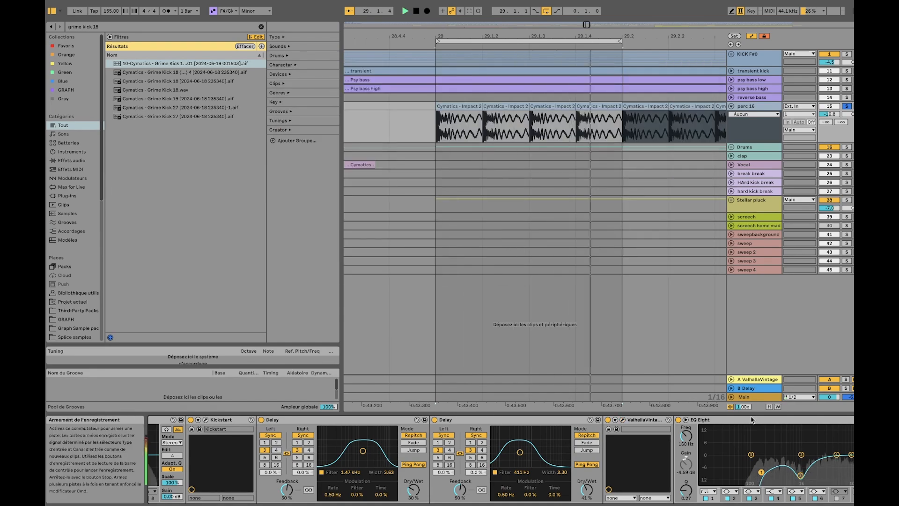
pyautogui.click(846, 70)
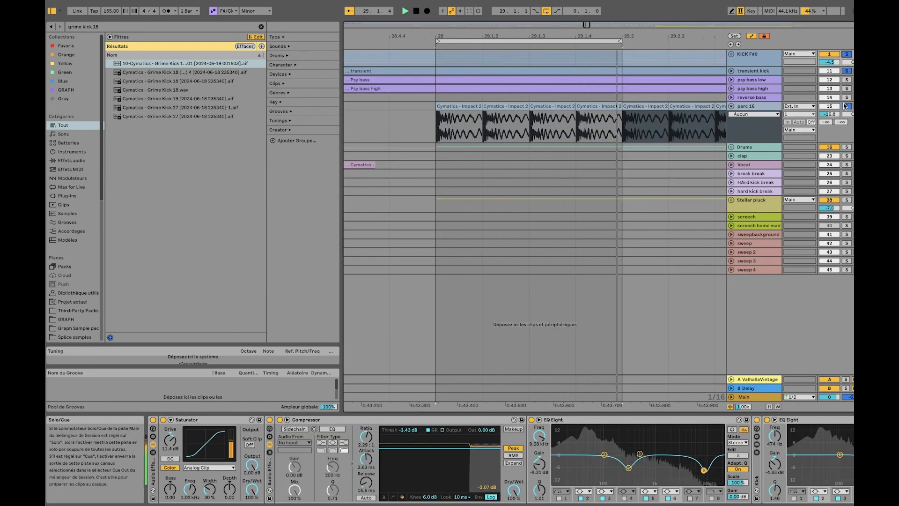
pyautogui.click(847, 80)
pyautogui.click(846, 106)
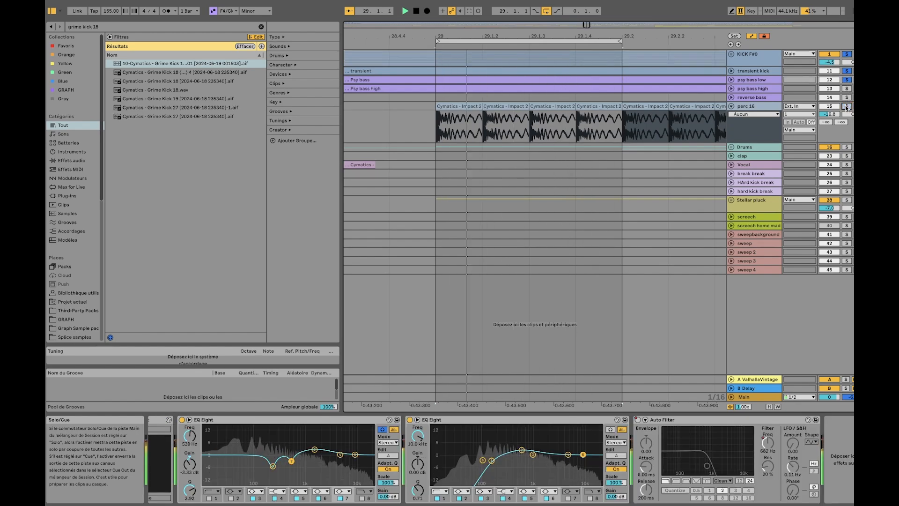
pyautogui.click(846, 106)
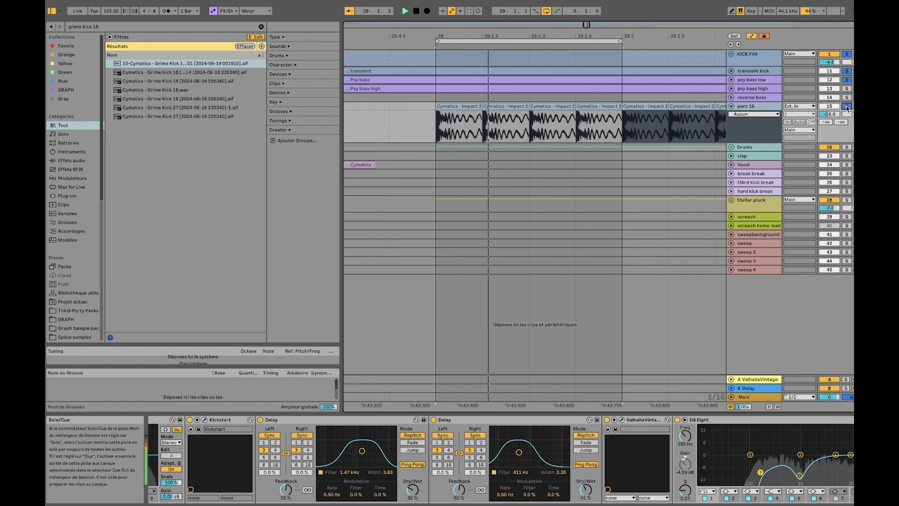
pyautogui.click(847, 105)
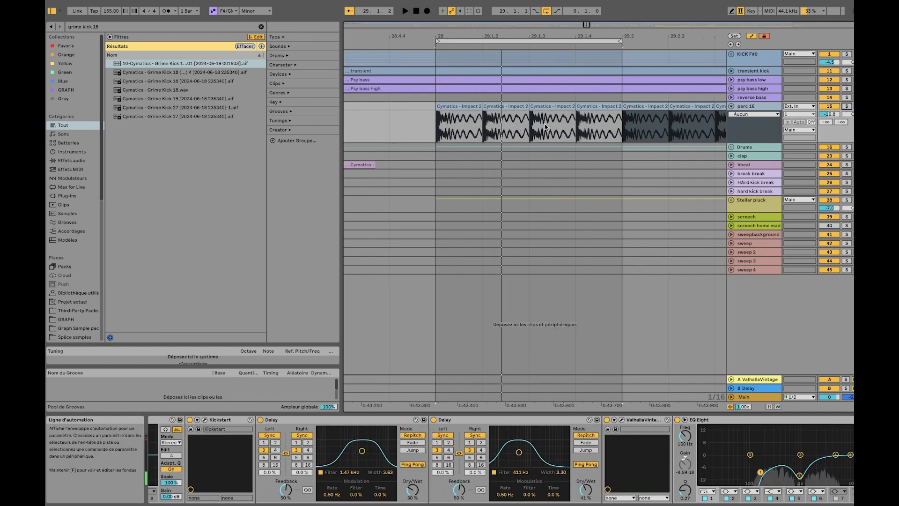
# Select the first Cymatics impact clip on perc 16, review the clip pattern, and collapse the track
pyautogui.scroll(-5, 500, 125)
pyautogui.click(489, 114)
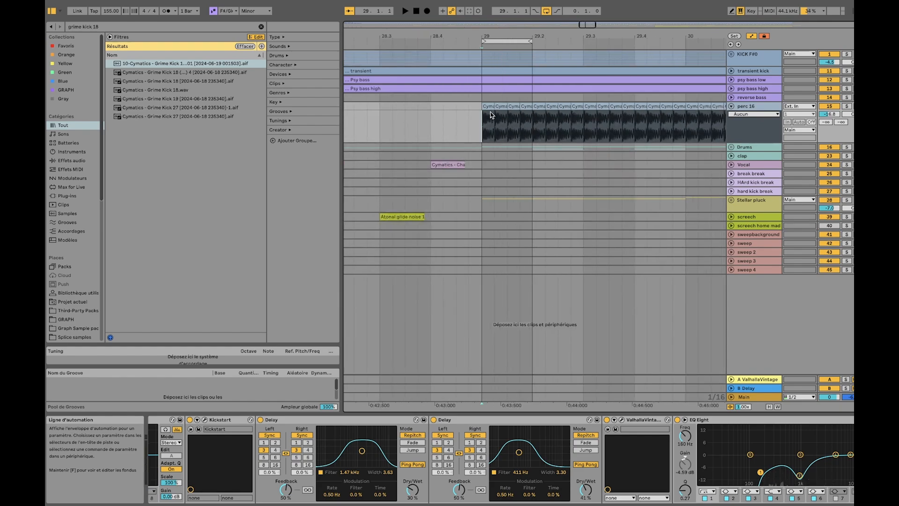
pyautogui.click(487, 105)
pyautogui.scroll(5, 494, 112)
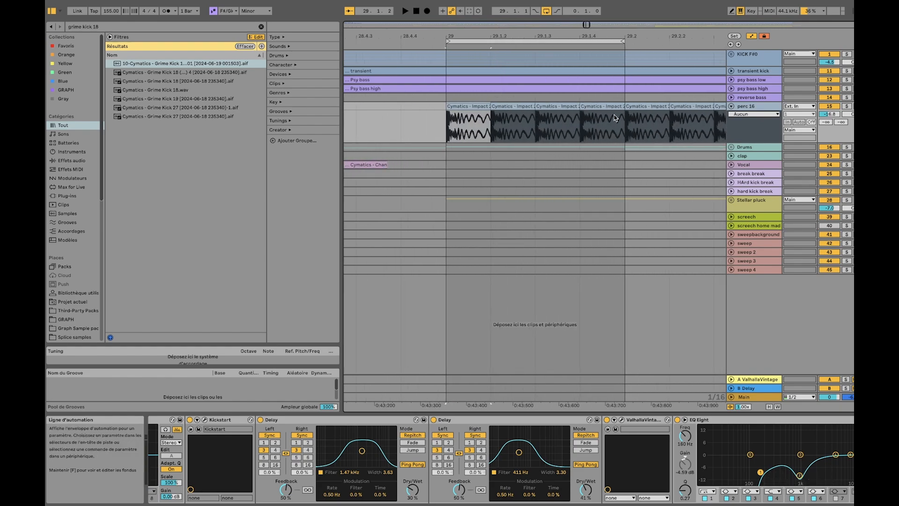
pyautogui.scroll(-6, 616, 118)
pyautogui.click(731, 105)
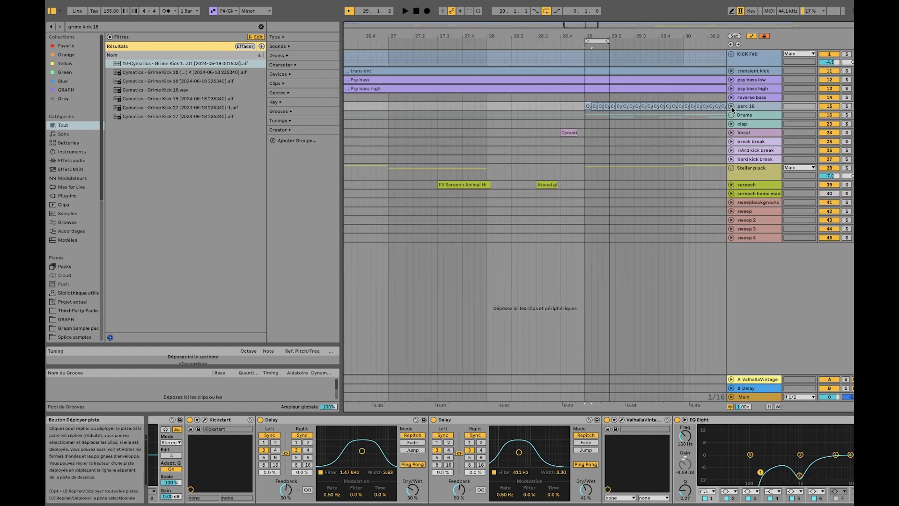
# Select the Drums group and unfold it to reveal its drum tracks and automation lanes
pyautogui.scroll(-7, 635, 94)
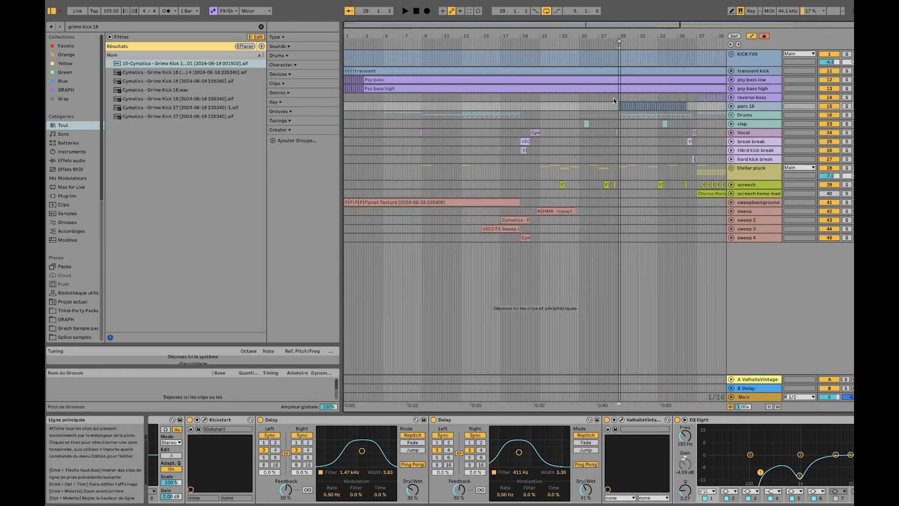
pyautogui.scroll(5, 618, 97)
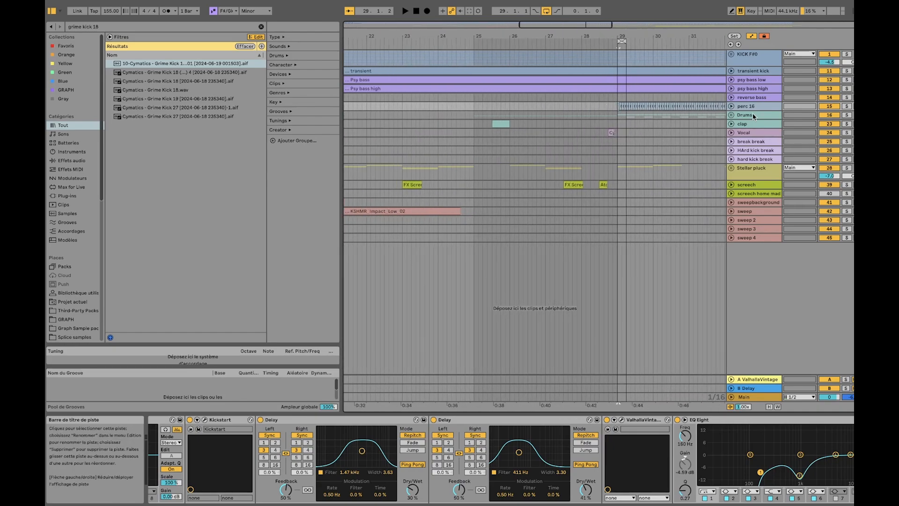
pyautogui.click(735, 117)
pyautogui.scroll(-5, 502, 113)
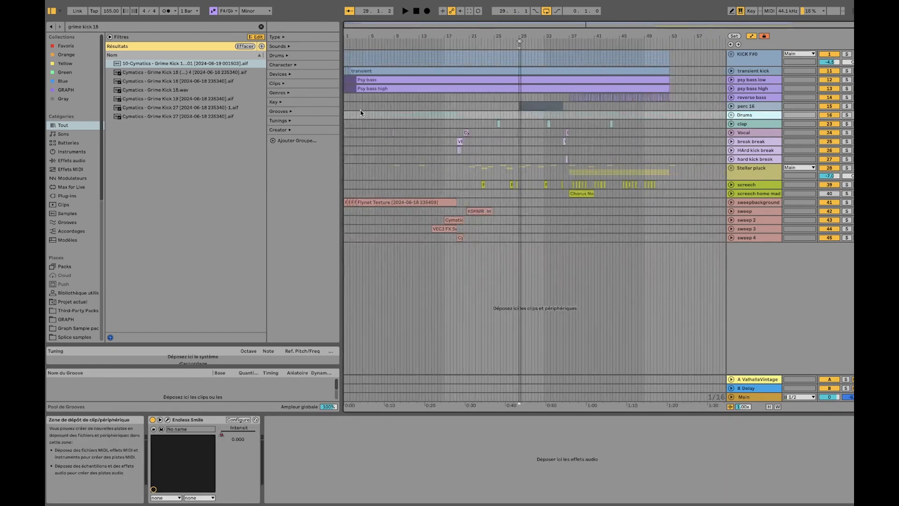
pyautogui.click(401, 116)
pyautogui.click(731, 115)
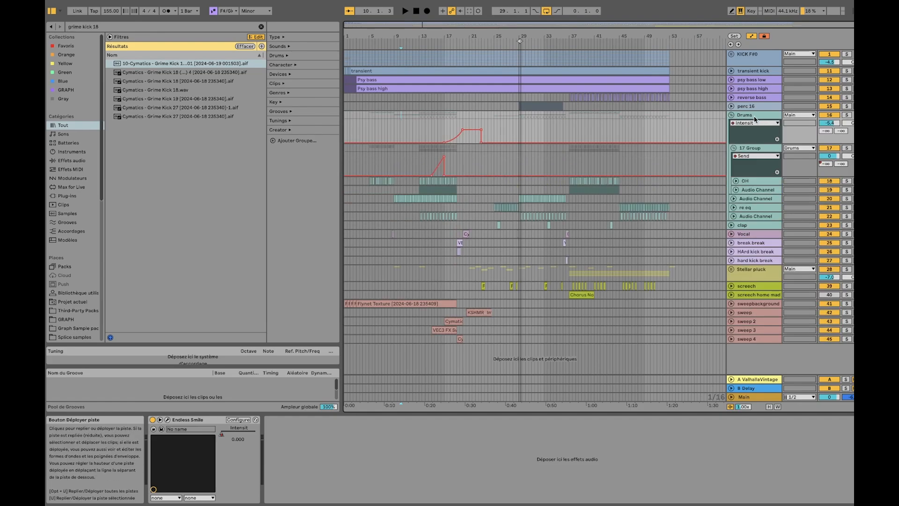
# Solo the Drums group and play the arrangement from around bar 13
pyautogui.click(847, 115)
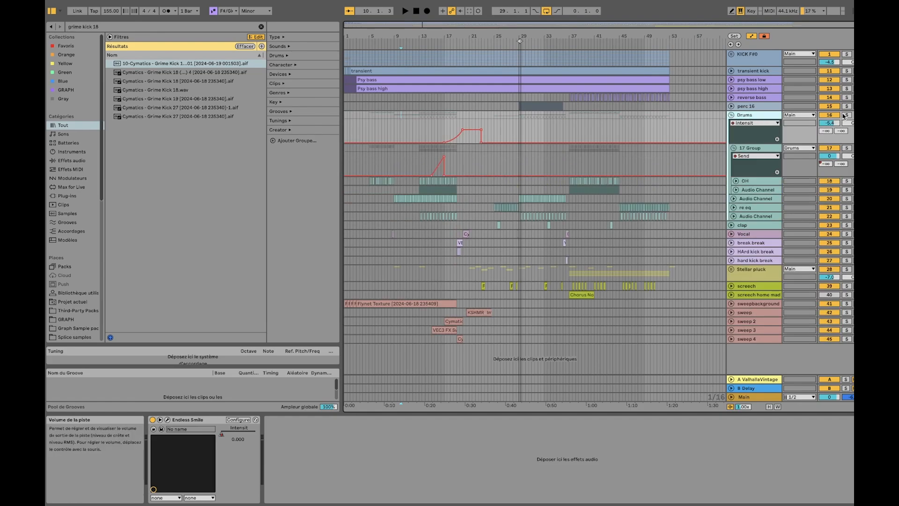
pyautogui.click(423, 163)
pyautogui.press('space')
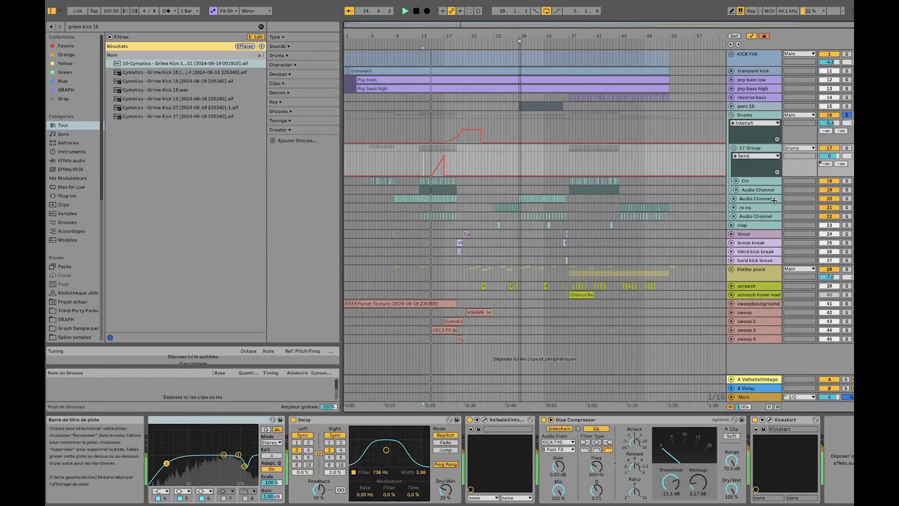
# Solo the OH track, stop playback, and set the playback start at bar 13 on that track
pyautogui.click(847, 181)
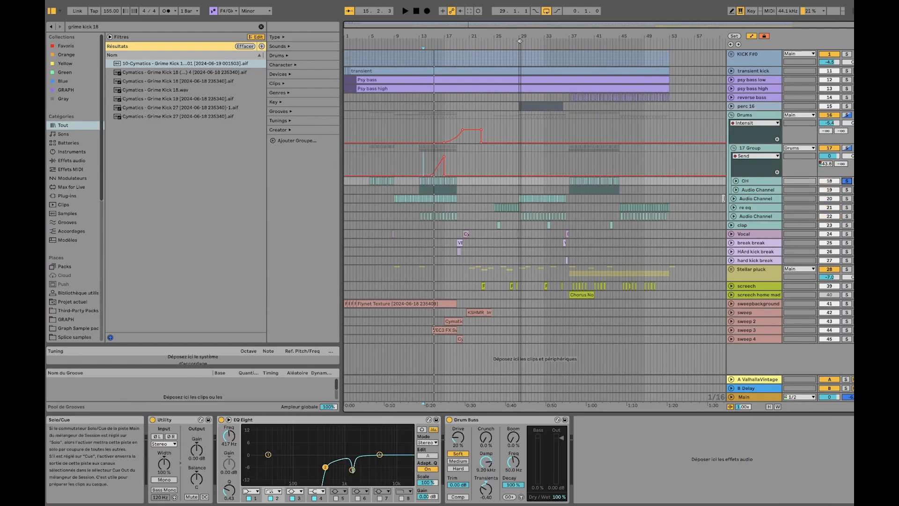
pyautogui.scroll(10, 371, 181)
pyautogui.hscroll(-6, 390, 184)
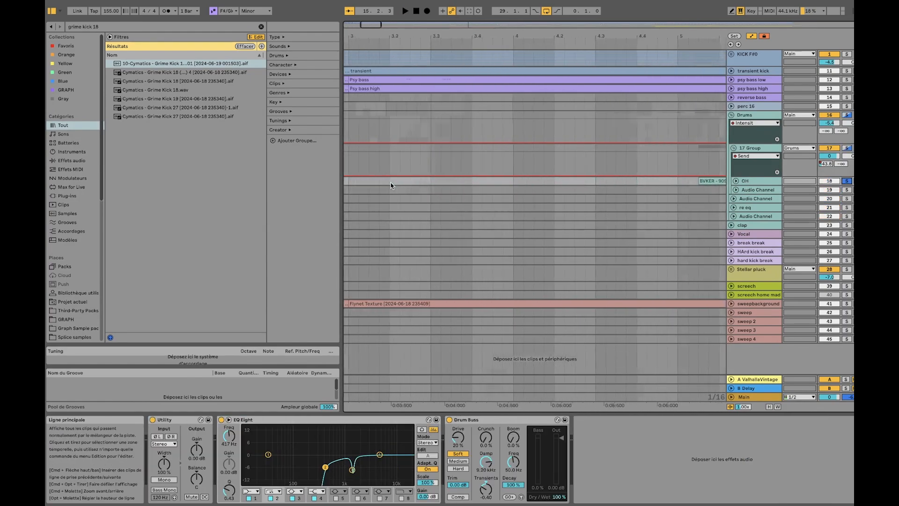
pyautogui.hscroll(-4, 410, 184)
pyautogui.scroll(-10, 494, 186)
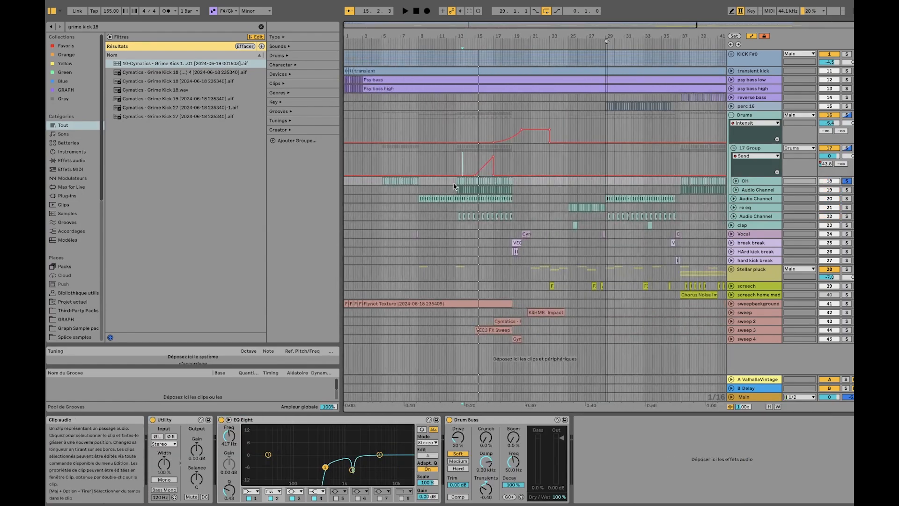
pyautogui.scroll(8, 454, 183)
pyautogui.click(476, 184)
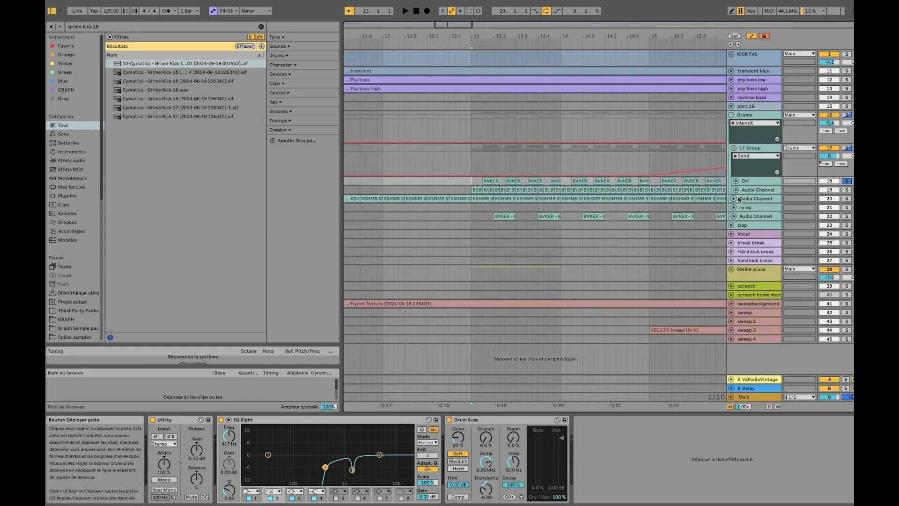
# Compare the OH and adjacent Audio Channel tracks, reselect OH, and select its first BVKER clip in bar 13
pyautogui.click(752, 191)
pyautogui.click(753, 184)
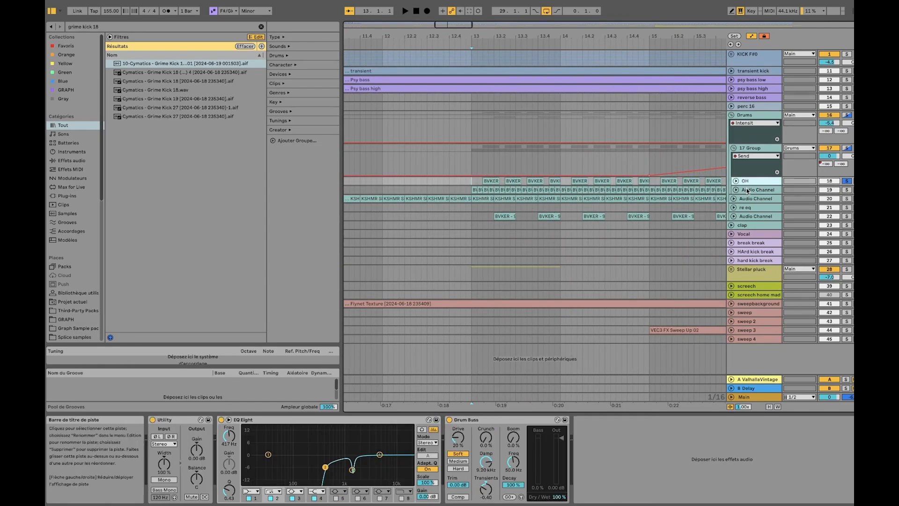
pyautogui.click(747, 190)
pyautogui.click(754, 183)
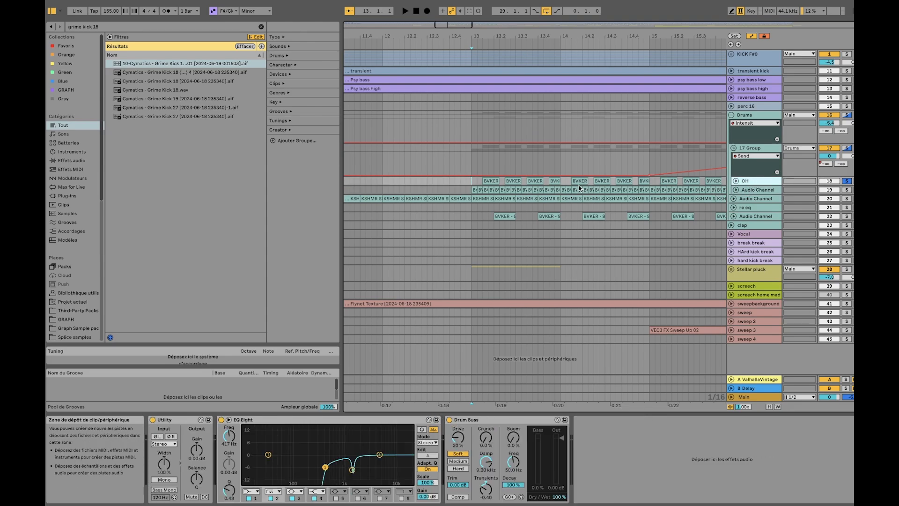
pyautogui.click(489, 181)
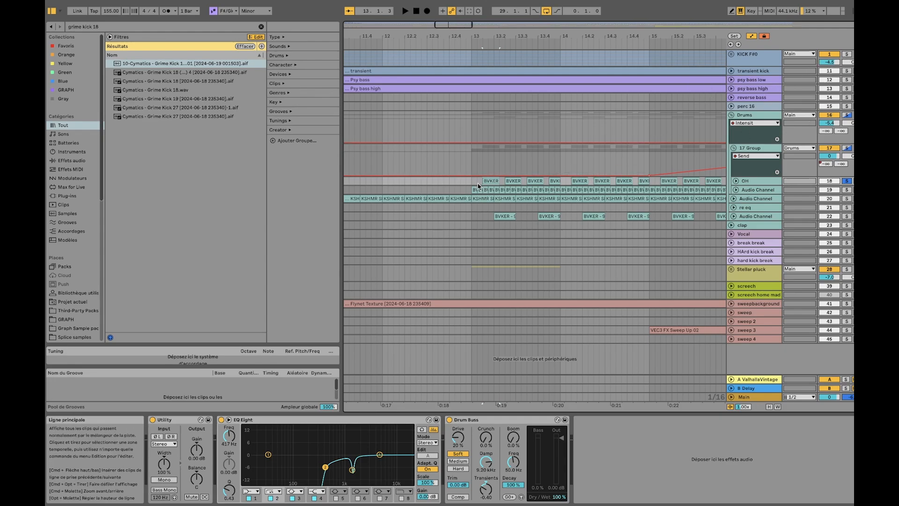
# Unfold the OH track and audition its first Open Hat clip with EQ Eight and Drum Buss bypassed
pyautogui.click(736, 181)
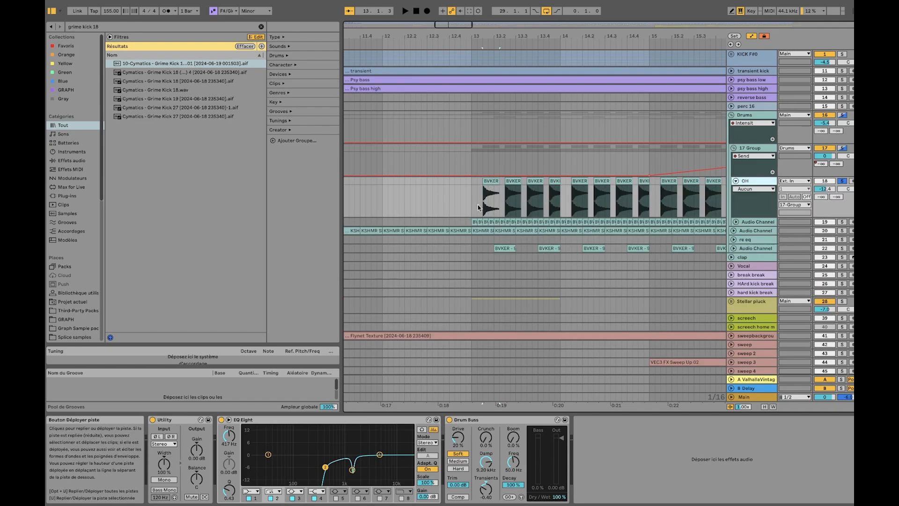
pyautogui.scroll(6, 477, 204)
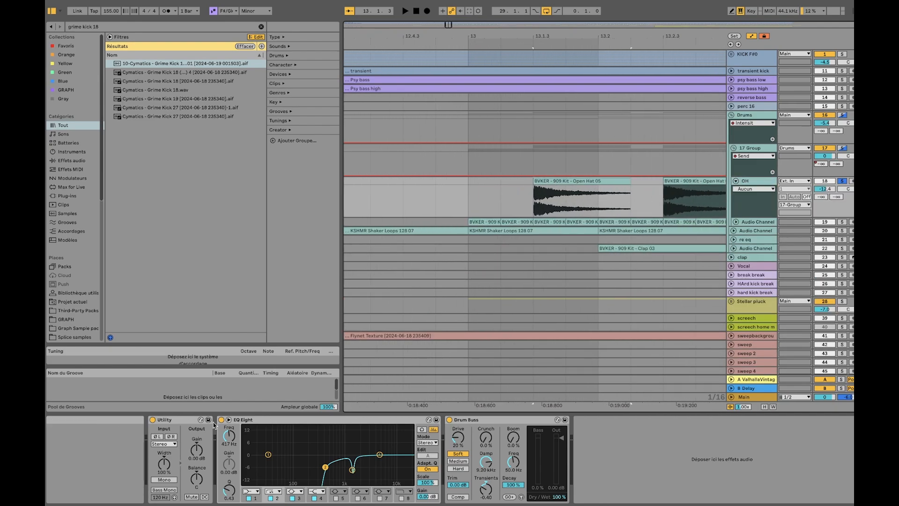
pyautogui.click(221, 420)
pyautogui.click(449, 420)
pyautogui.press('space')
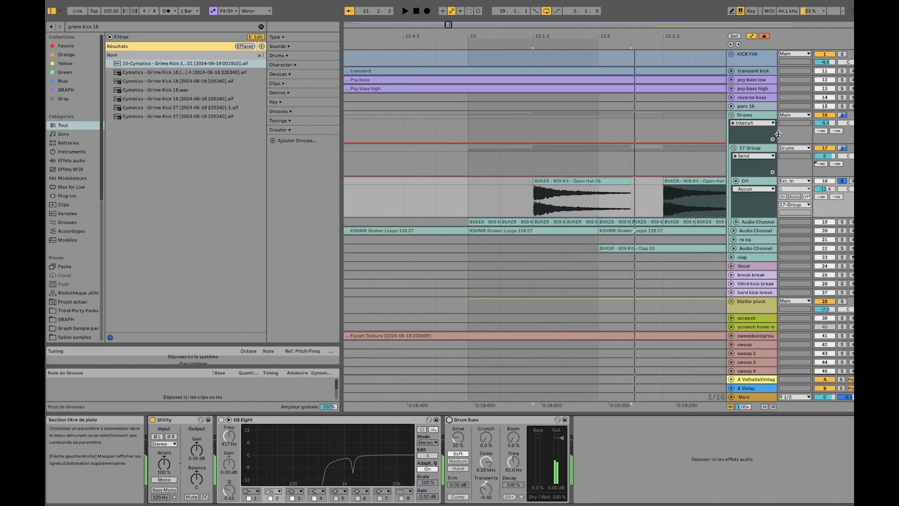
# Examine the effect chains on the Drums group and on the nested 17 Group
pyautogui.click(755, 115)
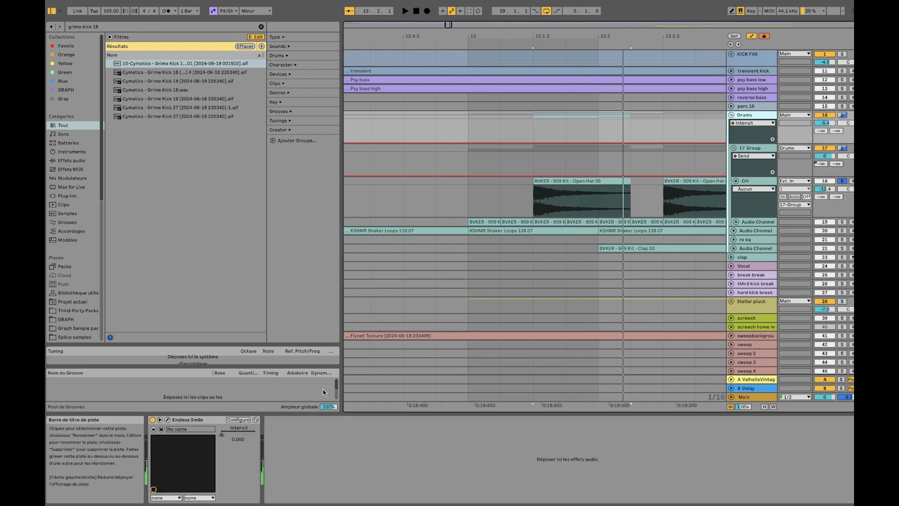
pyautogui.click(695, 171)
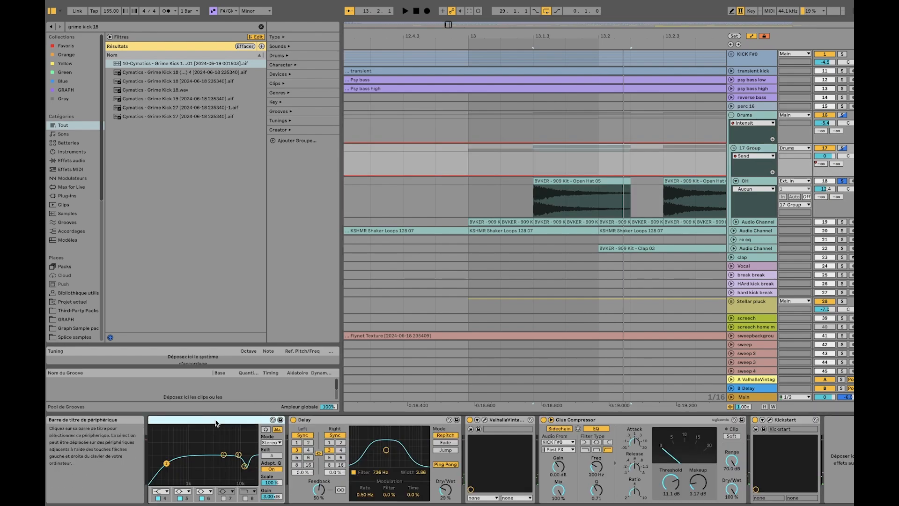
pyautogui.hscroll(-3, 197, 426)
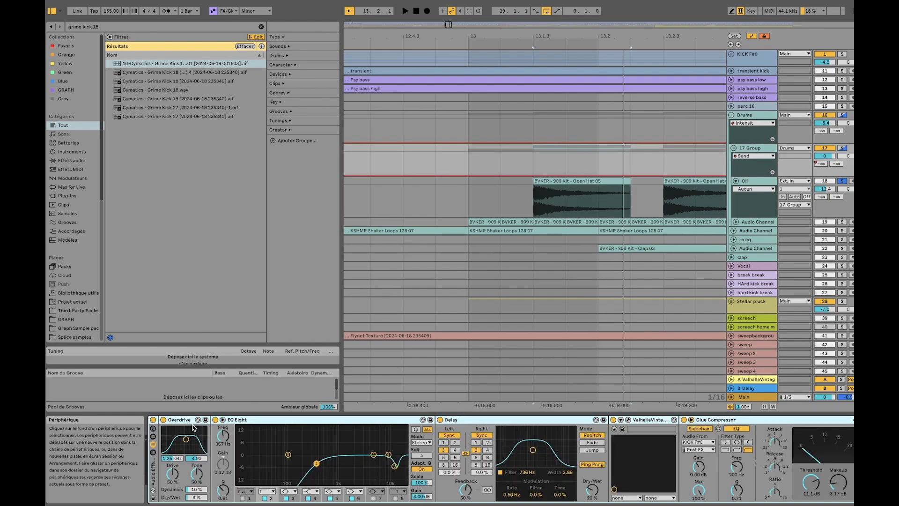
# Audition the OH clip again, re-enable its EQ Eight and Drum Buss, and select EQ band 3
pyautogui.click(580, 181)
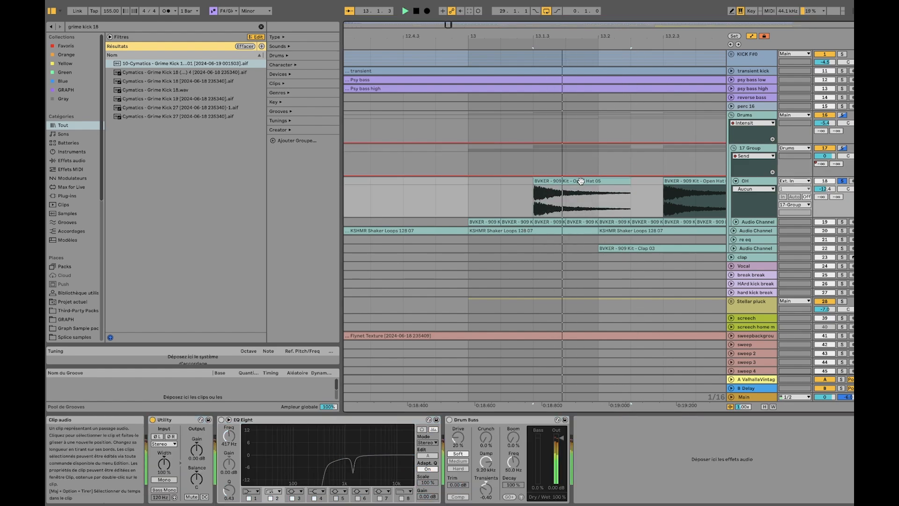
pyautogui.press('space')
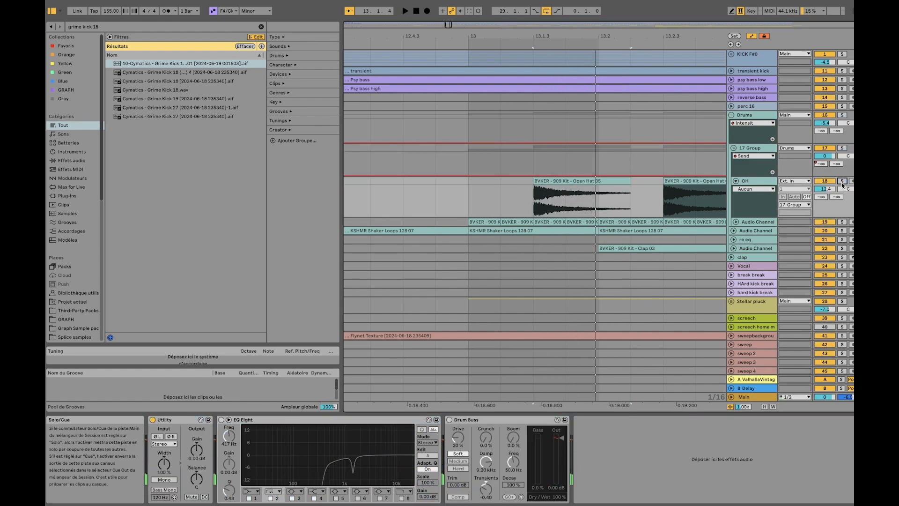
pyautogui.click(221, 420)
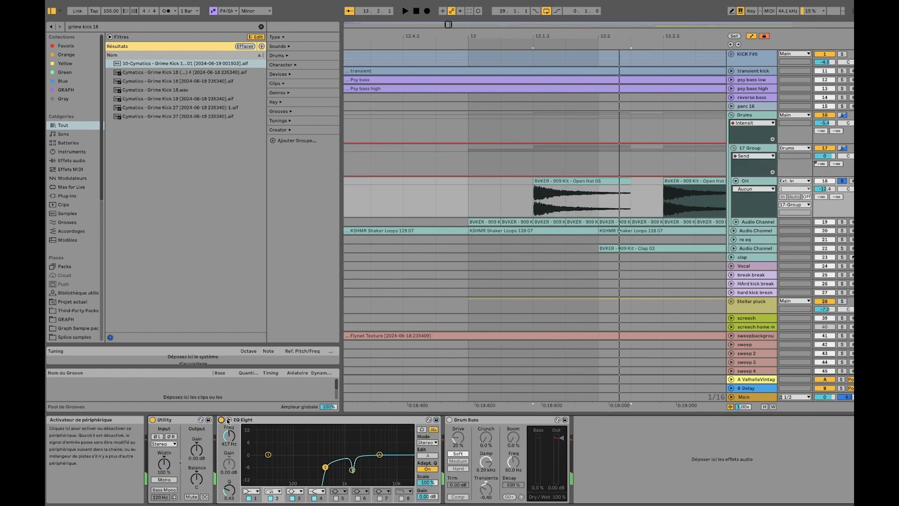
pyautogui.click(297, 498)
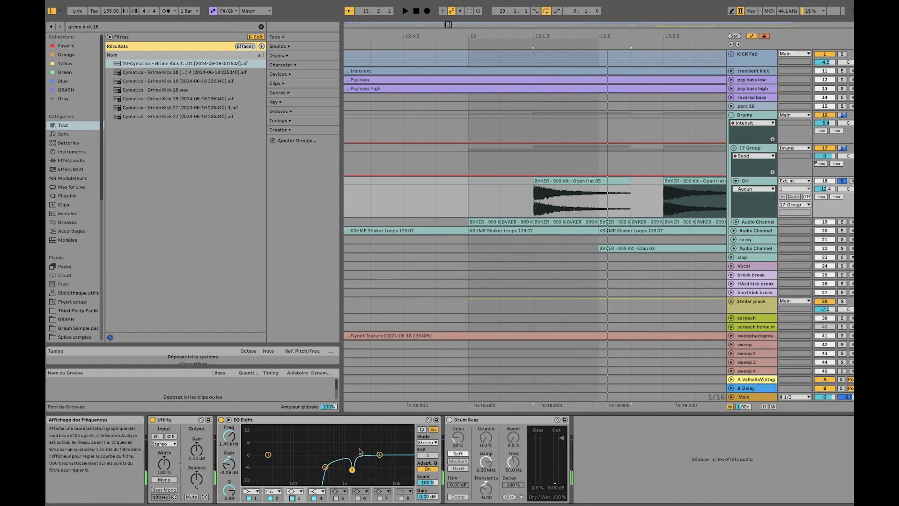
pyautogui.click(449, 420)
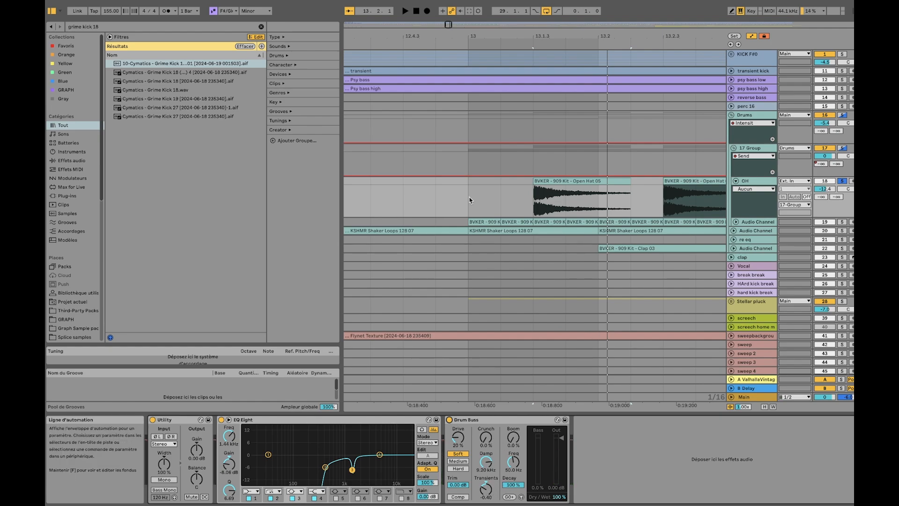
# Select the first Open Hat clip on the OH track and turn off the arrangement's automation display
pyautogui.moveTo(484, 195); pyautogui.dragTo(599, 181)
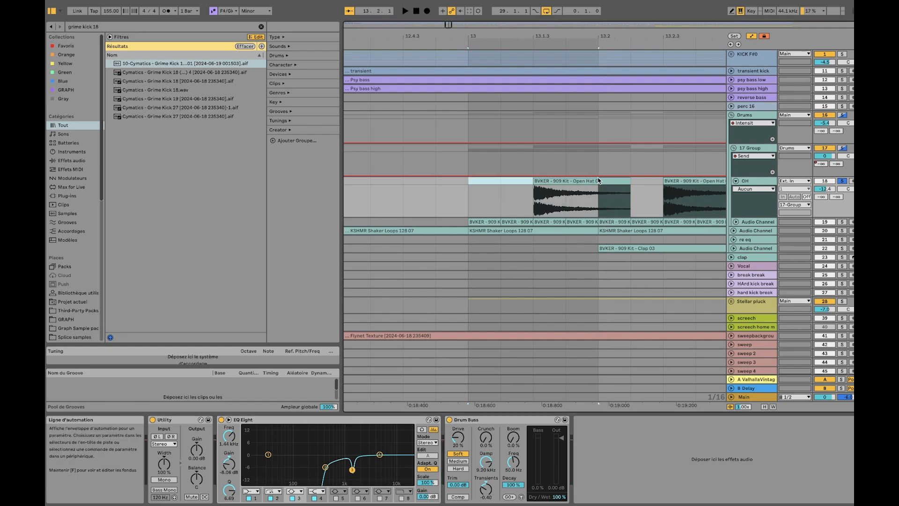
pyautogui.click(568, 200)
pyautogui.click(628, 182)
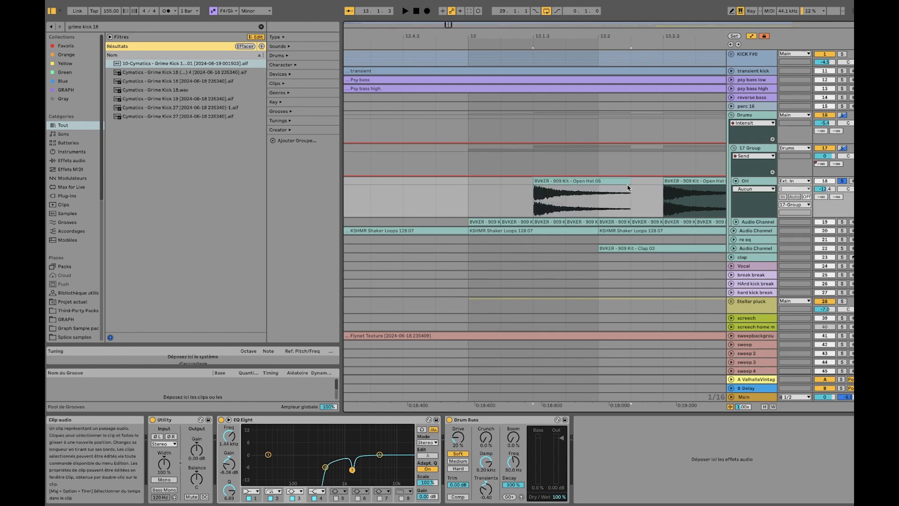
pyautogui.click(752, 38)
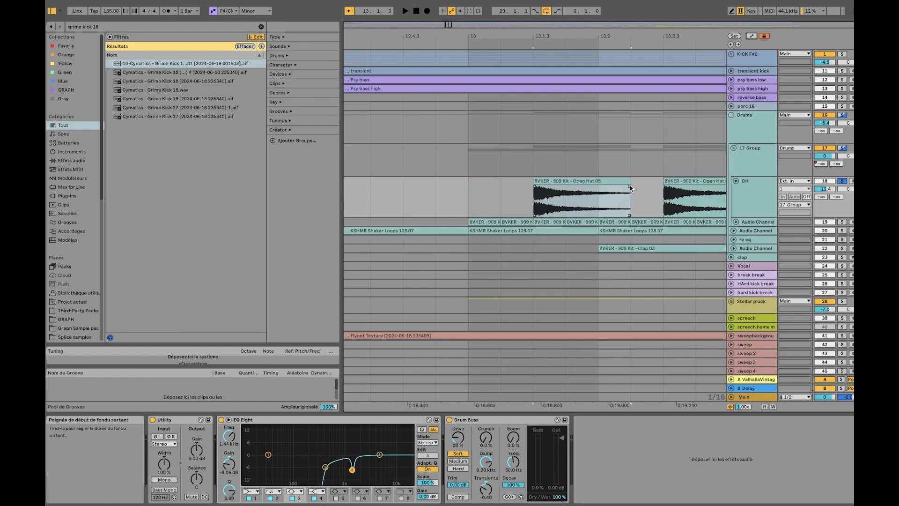
# Try a curved fade-out on the first OH clip, audition it, and undo the fade
pyautogui.moveTo(584, 202); pyautogui.dragTo(559, 209)
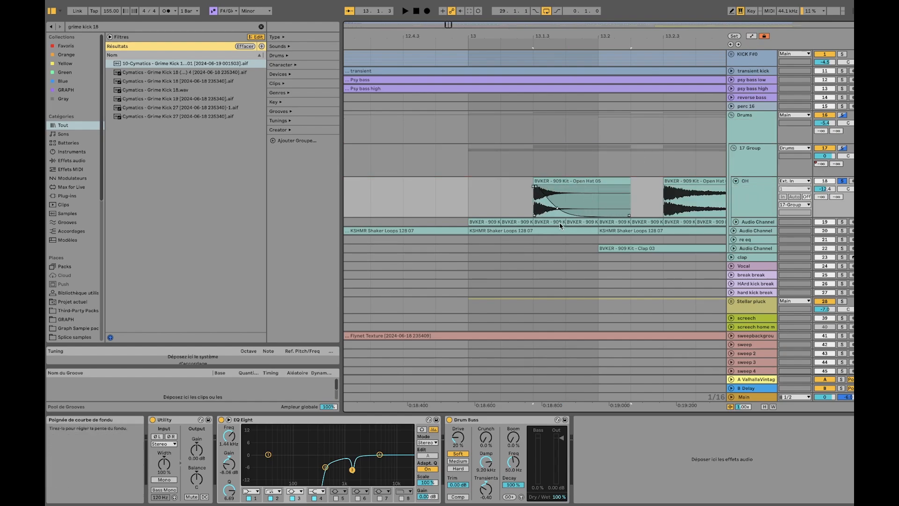
pyautogui.press('space')
pyautogui.press('space')
pyautogui.press('super+z')
pyautogui.press('super+z')
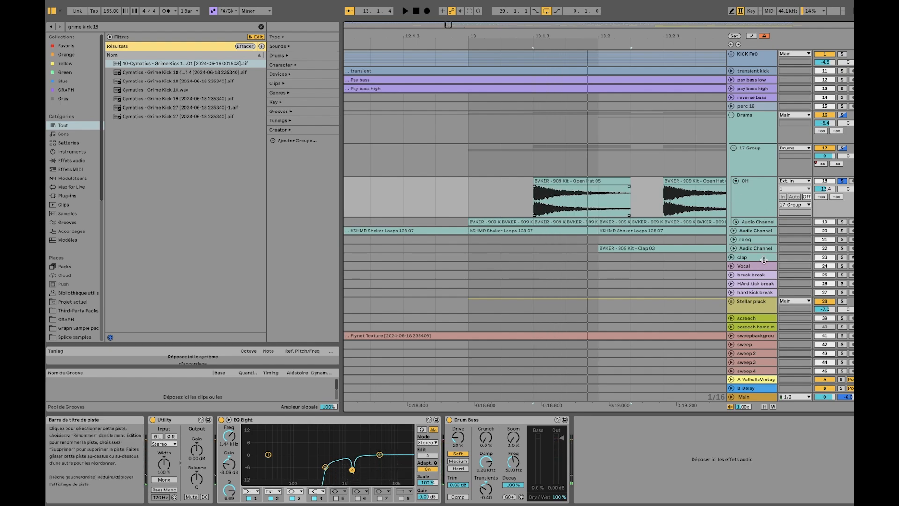
# Fold the OH track, unfold the Audio Channel track below it, and select its first Open Hat clip at bar 13
pyautogui.click(735, 181)
pyautogui.click(736, 189)
pyautogui.click(491, 191)
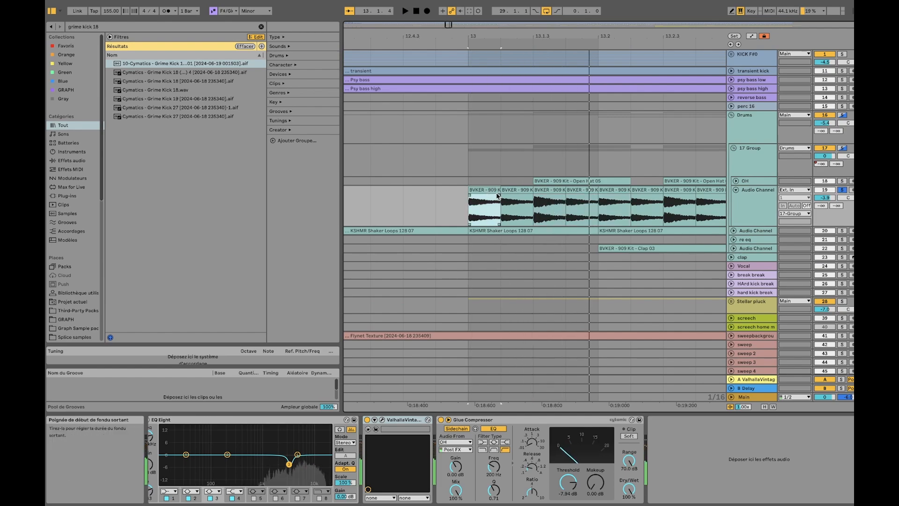
pyautogui.scroll(5, 496, 194)
pyautogui.scroll(-3, 497, 195)
# Loop the four Open Hat clips between 13.1 and 13.2 on the unfolded Audio Channel track and play them
pyautogui.click(597, 181)
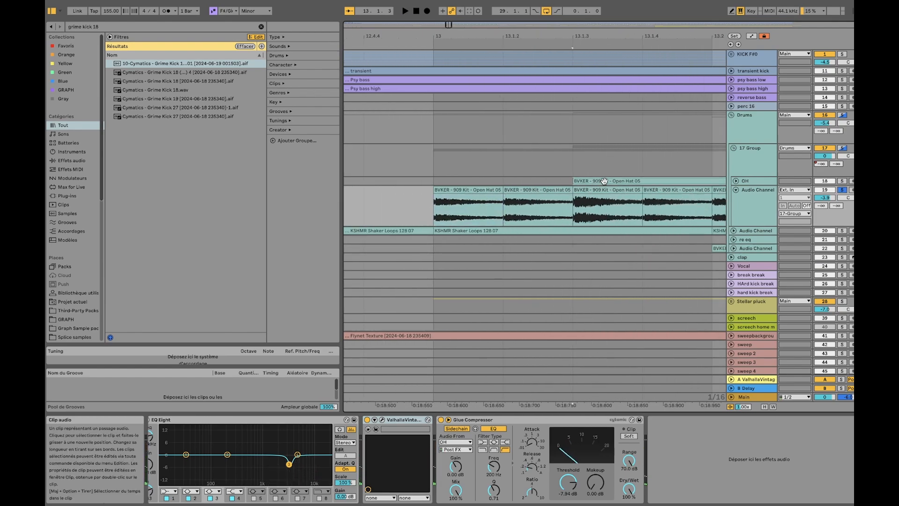
pyautogui.hscroll(2, 472, 184)
pyautogui.scroll(-1, 473, 184)
pyautogui.click(447, 180)
pyautogui.hscroll(1, 651, 206)
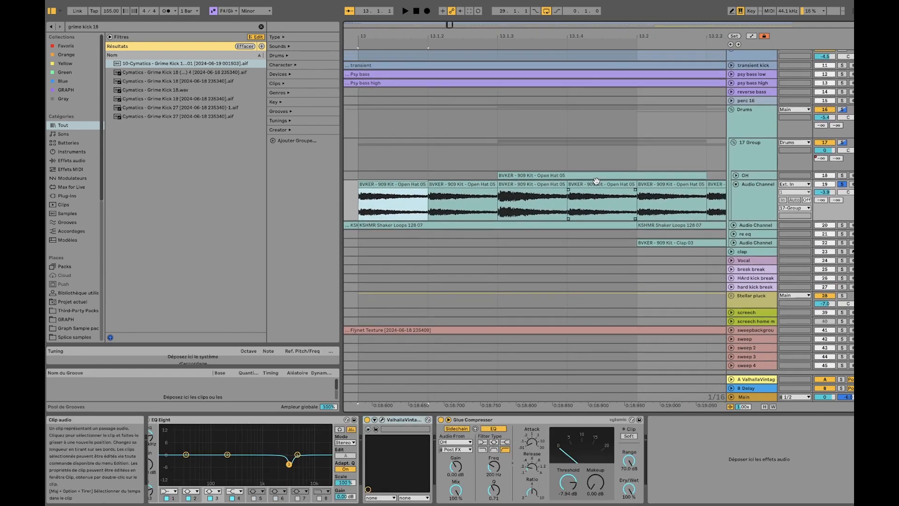
pyautogui.keyDown('shift'); pyautogui.click(596, 184); pyautogui.keyUp('shift')
pyautogui.hotkey('ctrl', 'l')
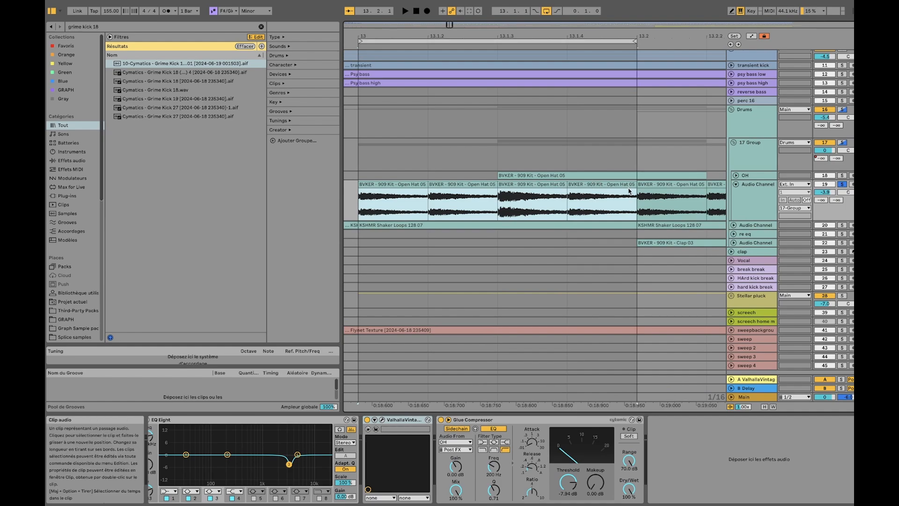
pyautogui.press('space')
# Open the first Open Hat clip's sample view to examine its gain and pitch, and return to the device chain
pyautogui.click(591, 183)
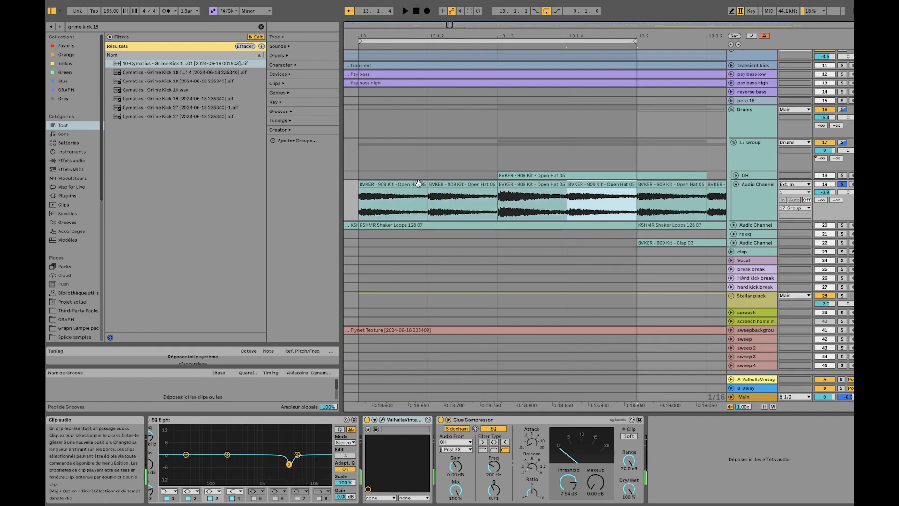
pyautogui.doubleClick(387, 182)
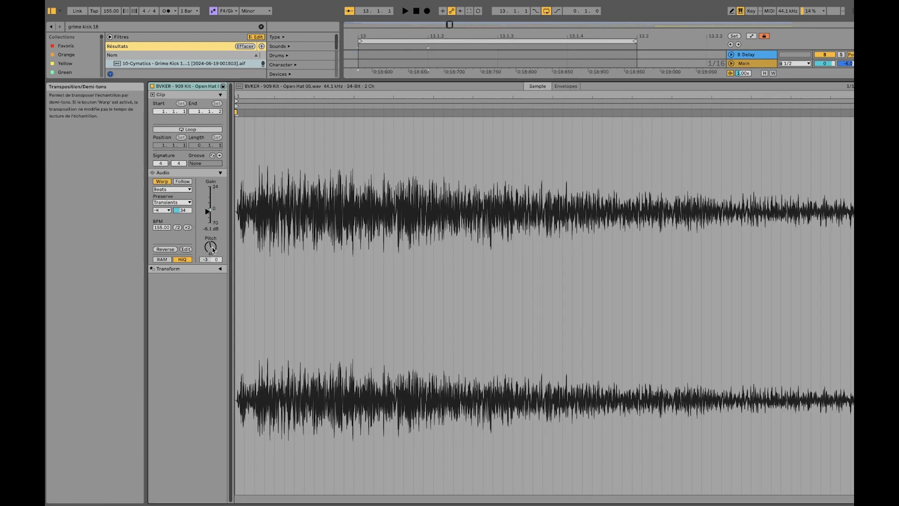
pyautogui.click(751, 61)
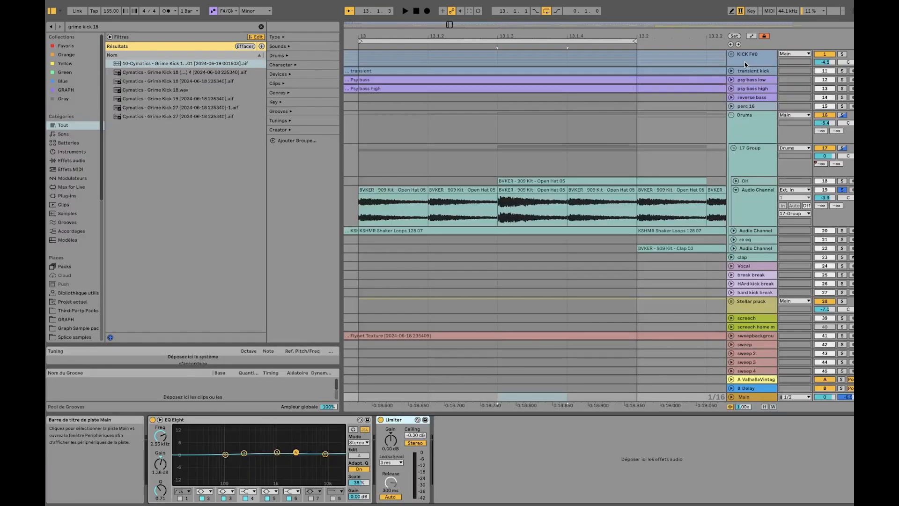
pyautogui.hotkey('shift', 'Tab')
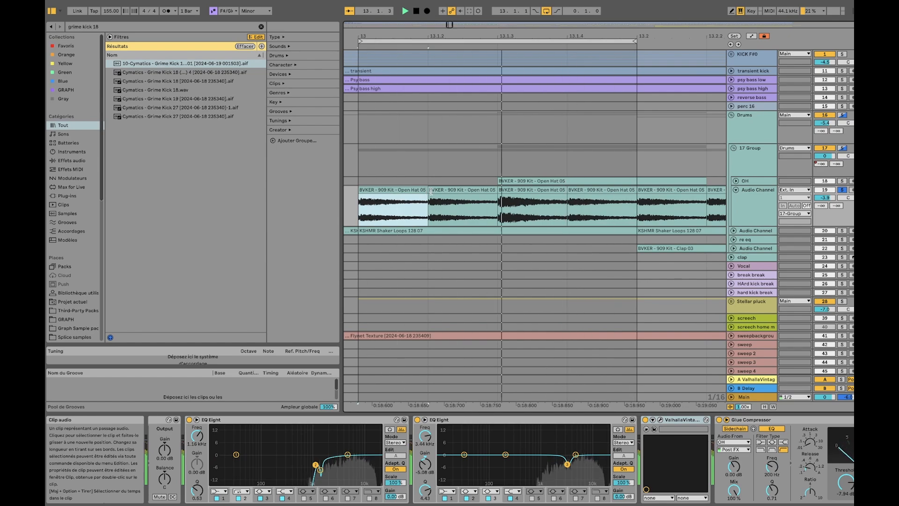
# Stop the loop, check the third and fourth Open Hat clips, and show the start of the Audio Channel track's effect chain
pyautogui.press('space')
pyautogui.click(524, 191)
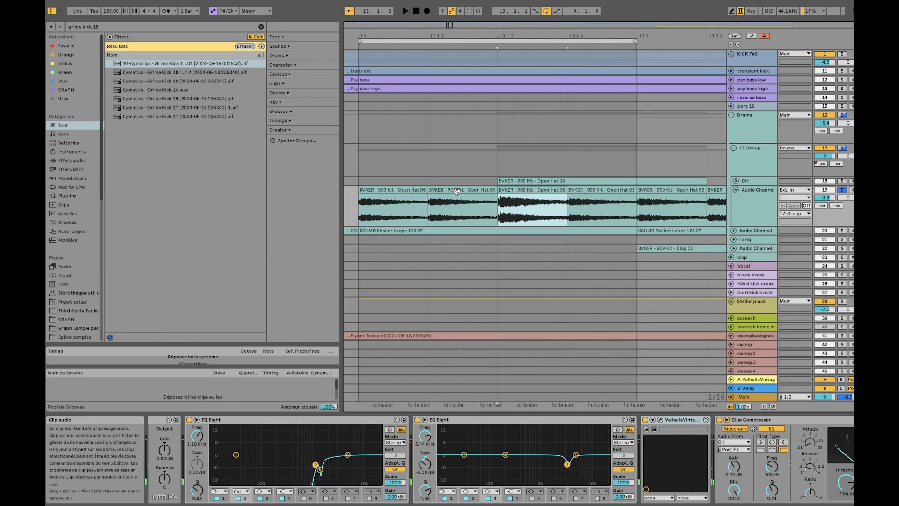
pyautogui.click(604, 191)
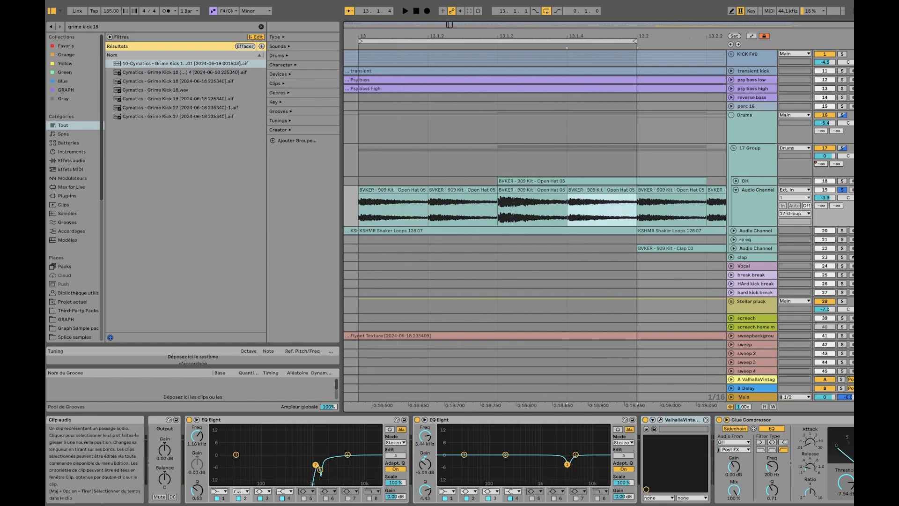
pyautogui.click(755, 200)
pyautogui.hscroll(-3, 236, 464)
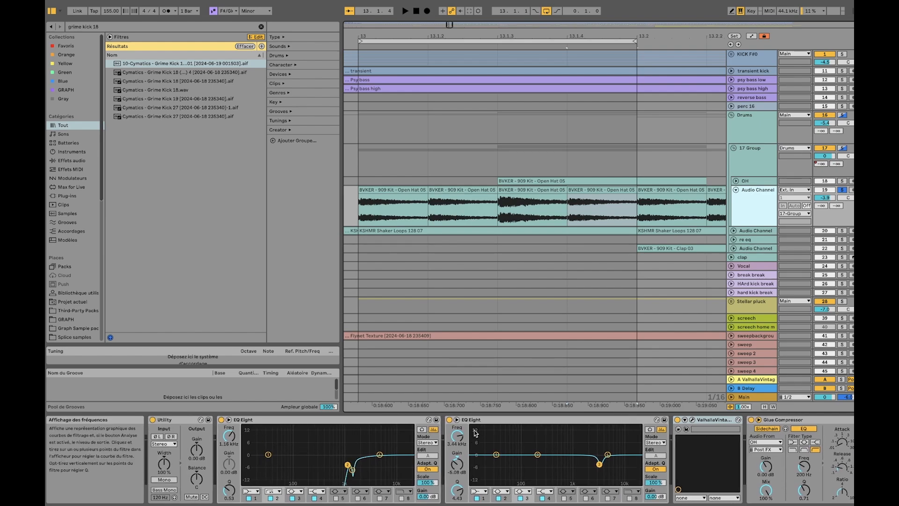
# Compare the looped hats with band 3 of the second EQ Eight switched off and back on
pyautogui.press('space')
pyautogui.hscroll(3, 604, 456)
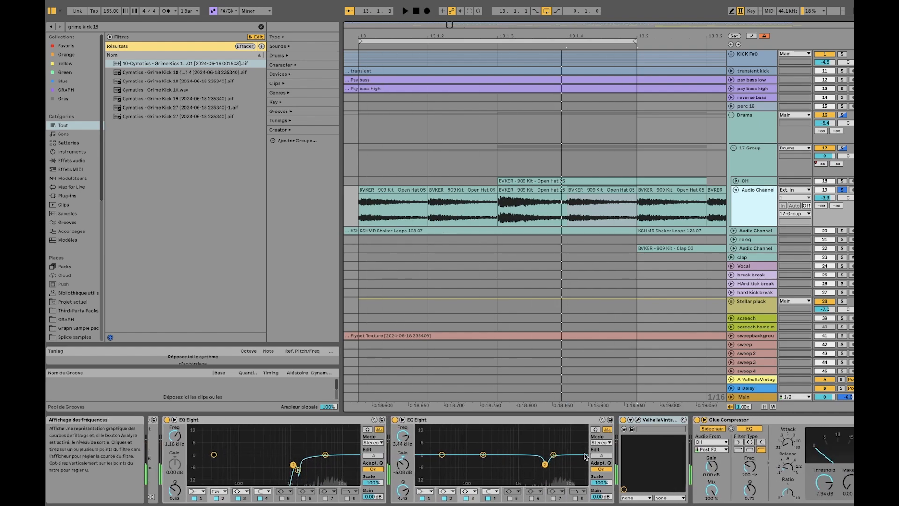
pyautogui.click(462, 498)
pyautogui.press('space')
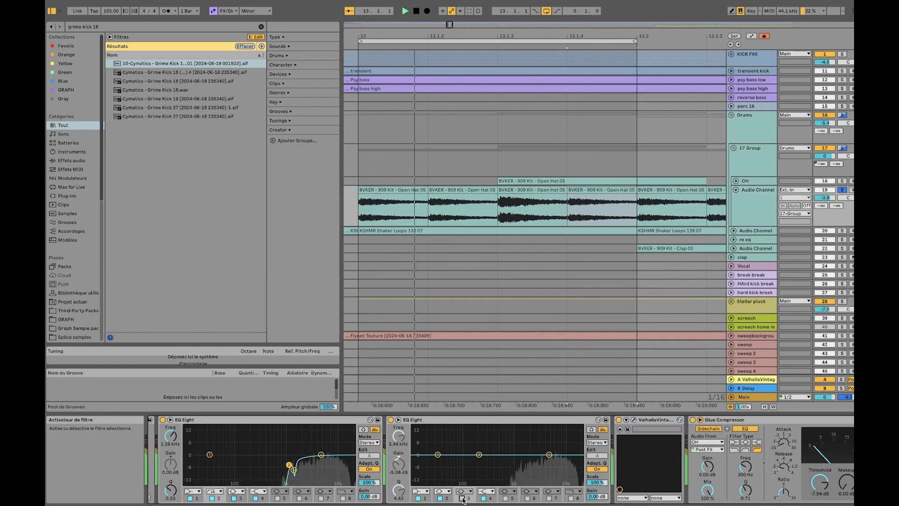
pyautogui.press('space')
pyautogui.press('space')
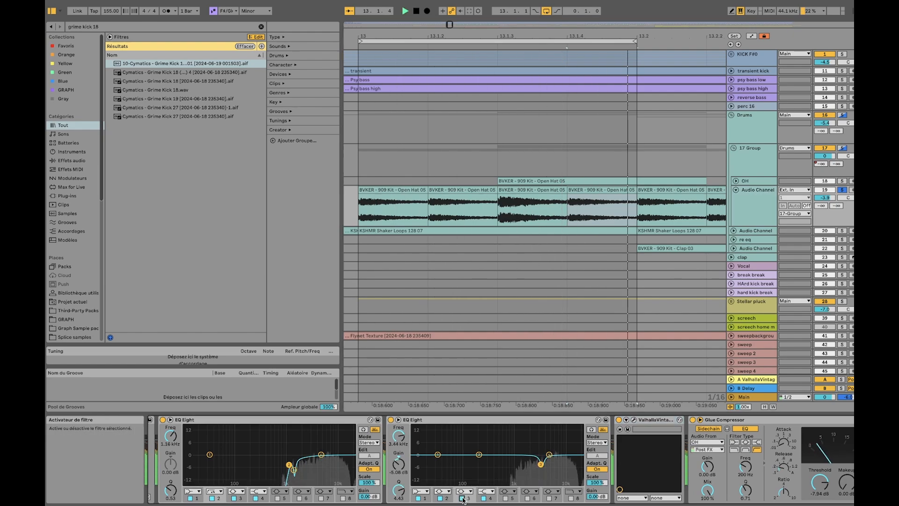
pyautogui.press('space')
# Examine the ValhallaVintageVerb settings, close the plug-in, and audition the Glue Compressor sidechained from OH
pyautogui.click(634, 420)
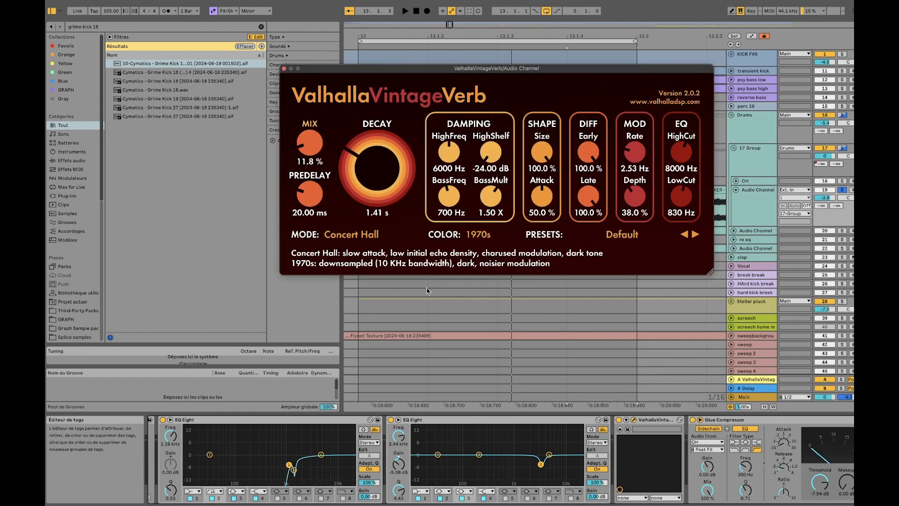
pyautogui.click(285, 69)
pyautogui.hscroll(3, 702, 458)
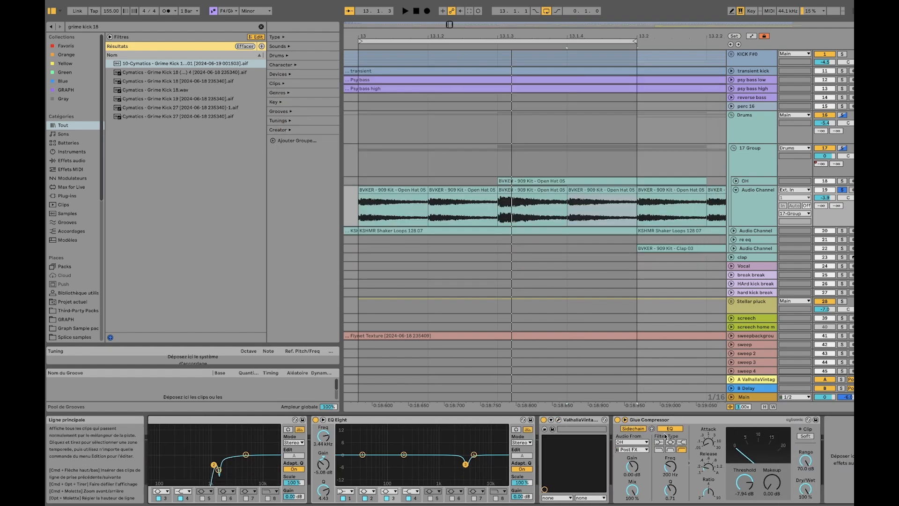
pyautogui.press('space')
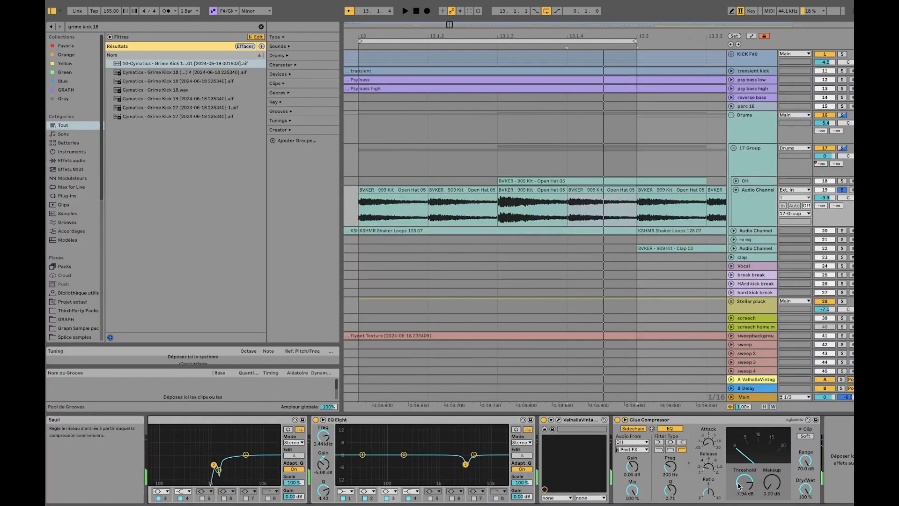
pyautogui.click(667, 421)
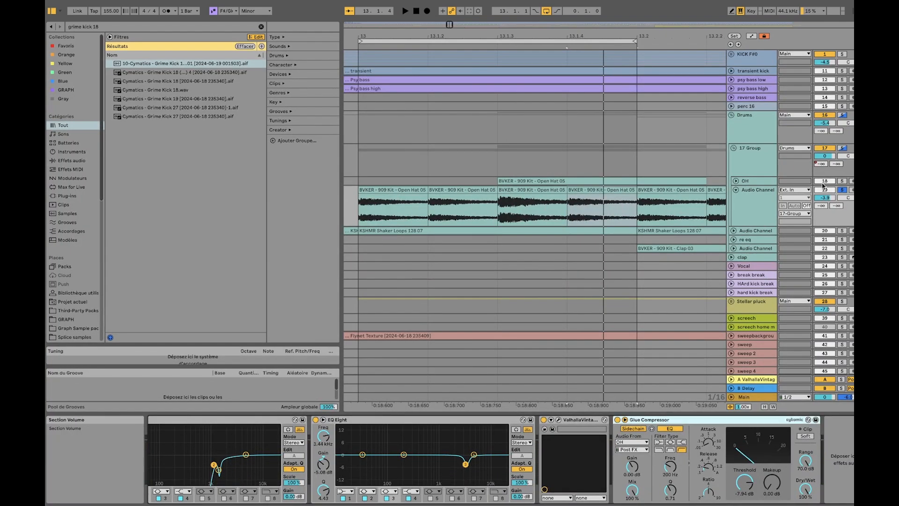
# Fold the Audio Channel track containing the repeated Open Hat clips
pyautogui.click(735, 189)
pyautogui.scroll(-6, 517, 198)
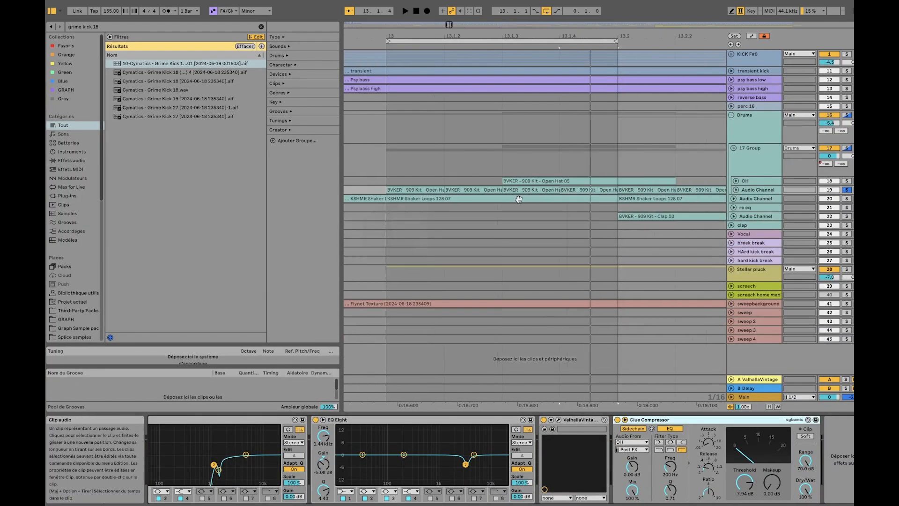
# Unfold and solo the Audio Channel track holding the KSHMR Shaker Loops clips, audition it, and inspect its repeated one-beat clips
pyautogui.click(501, 199)
pyautogui.click(733, 198)
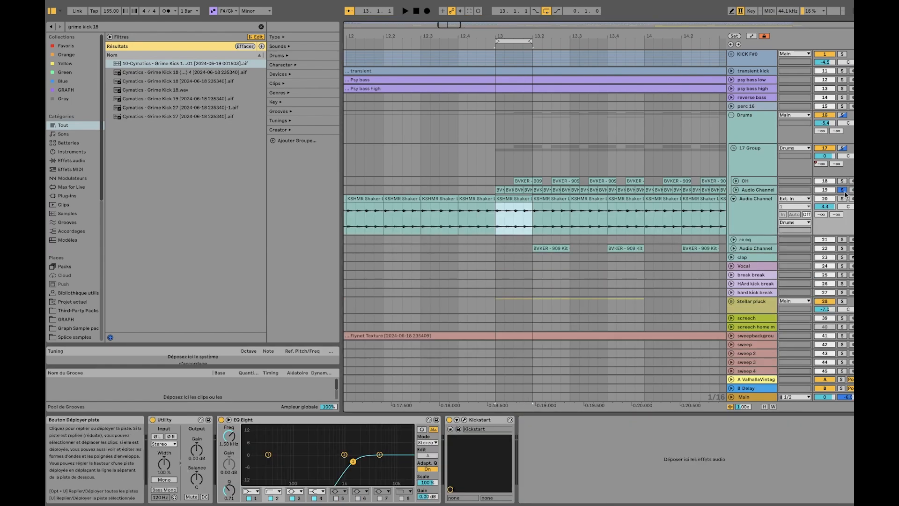
pyautogui.press('space')
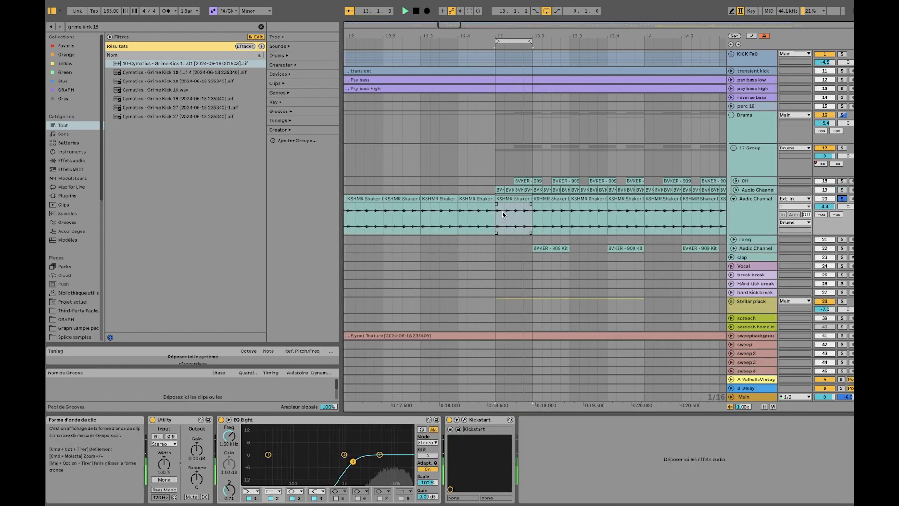
pyautogui.scroll(6, 504, 213)
pyautogui.scroll(-6, 505, 211)
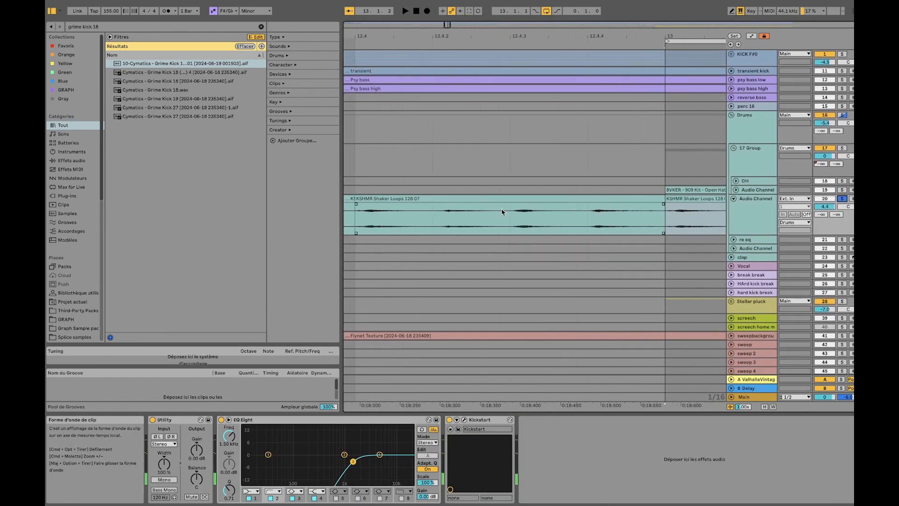
pyautogui.hscroll(-15, 535, 217)
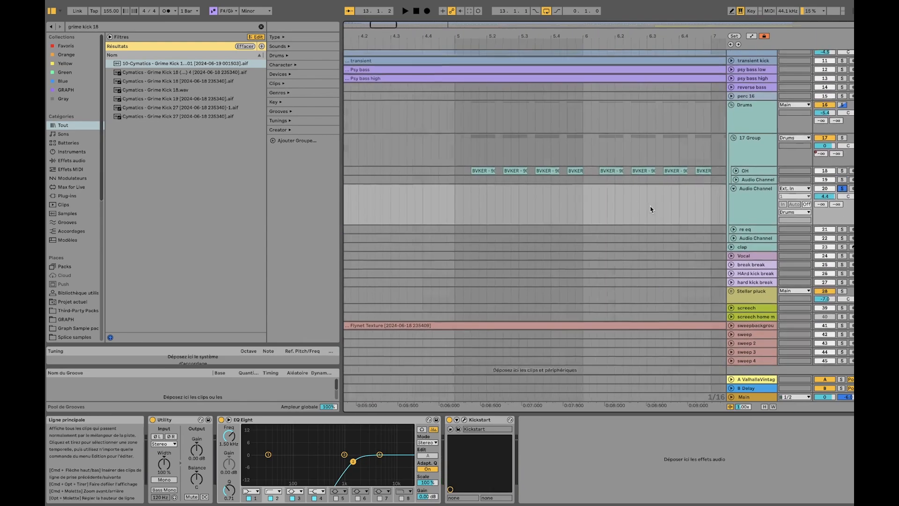
# Extend a shaker clip across most of bar 8, play it, and repeat a half-beat version of it through the bar
pyautogui.hscroll(6, 575, 207)
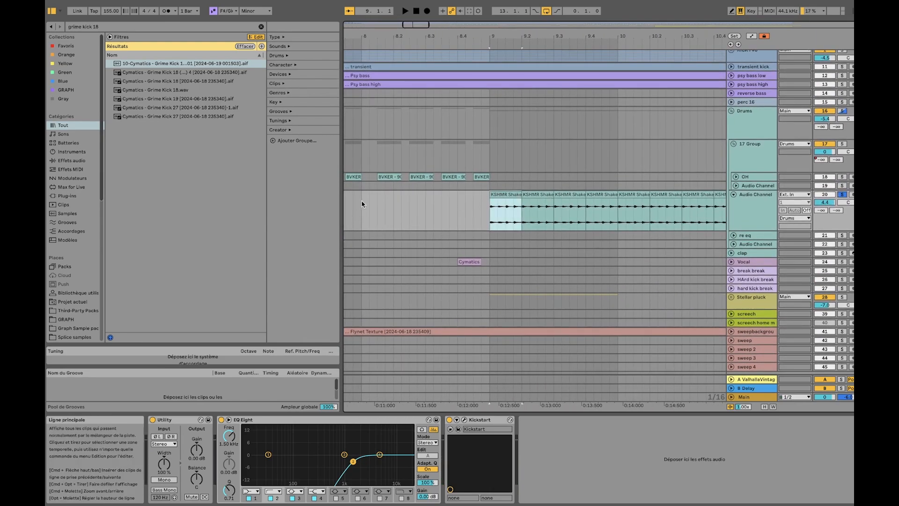
pyautogui.click(376, 196)
pyautogui.moveTo(393, 193); pyautogui.dragTo(481, 192)
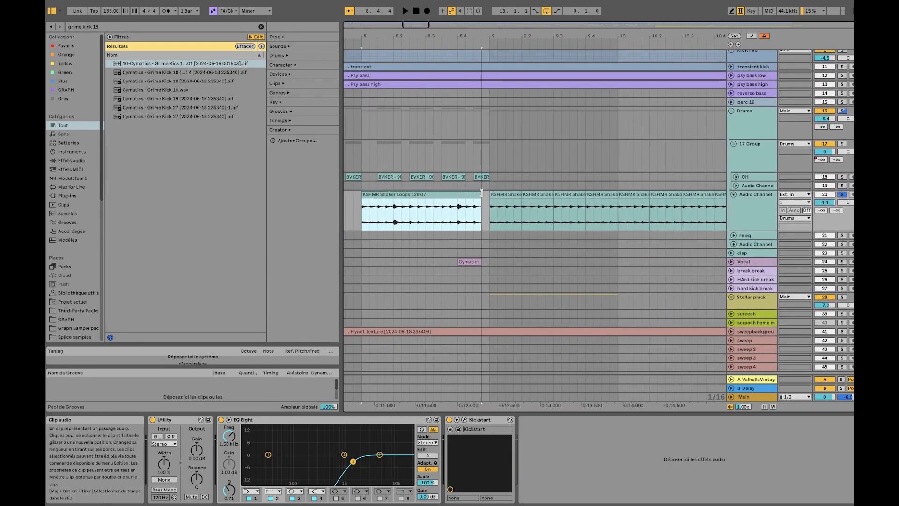
pyautogui.press('space')
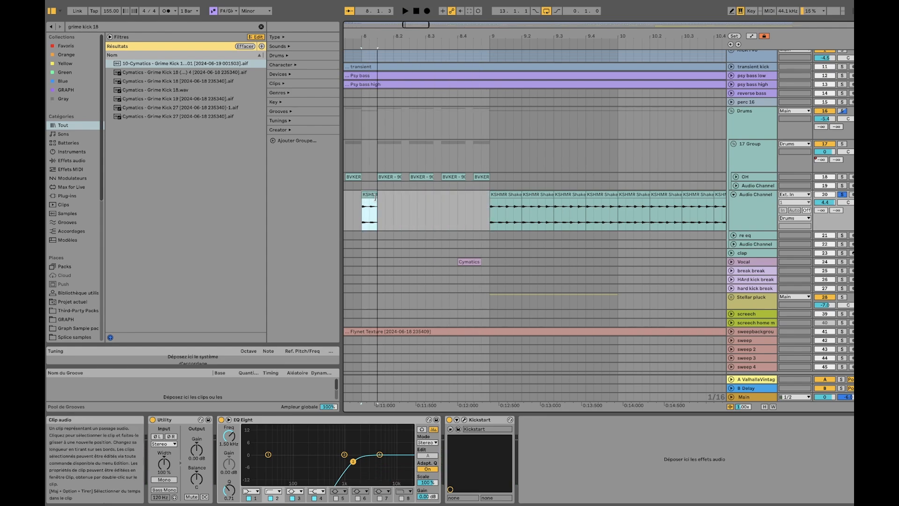
pyautogui.press('super+d')
pyautogui.press('super+d')
pyautogui.press('super+d')
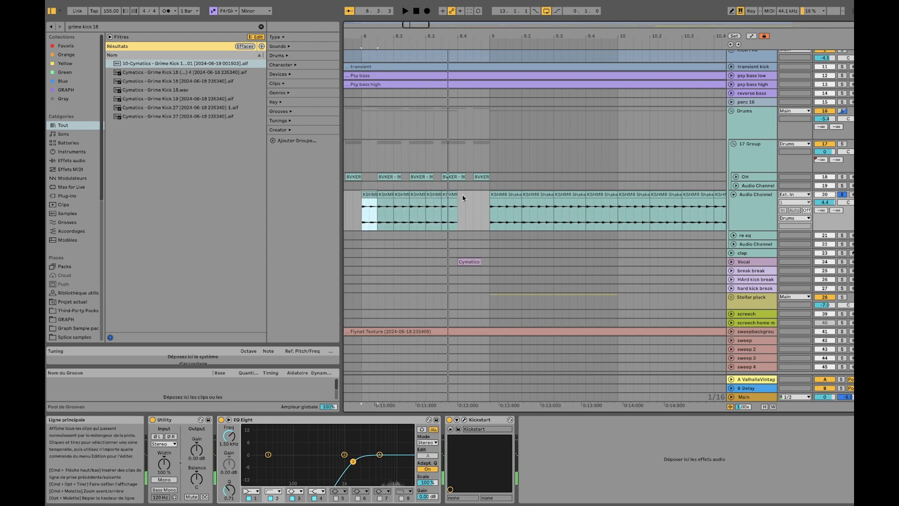
# Shorten the first shaker clip in bar 8 to a sixteenth, duplicate it repeatedly along the bar, and audition the result
pyautogui.moveTo(462, 195); pyautogui.dragTo(347, 190)
pyautogui.click(374, 194)
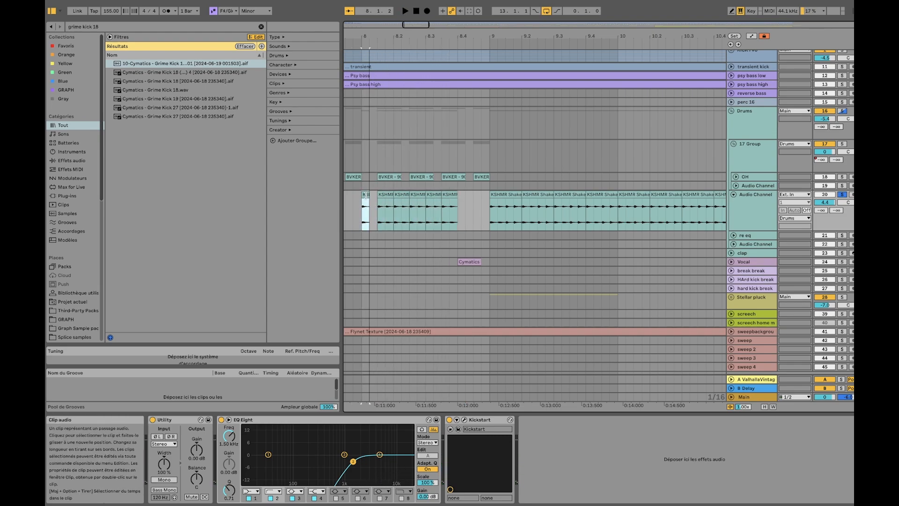
pyautogui.hotkey('ctrl', 'd')
pyautogui.hotkey('ctrl', 'd')
pyautogui.hotkey('ctrl', 'd')
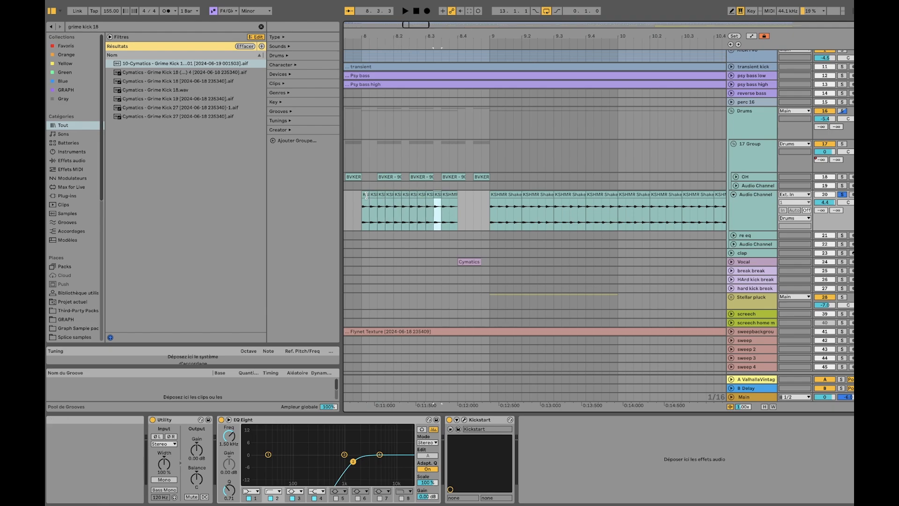
pyautogui.press('space')
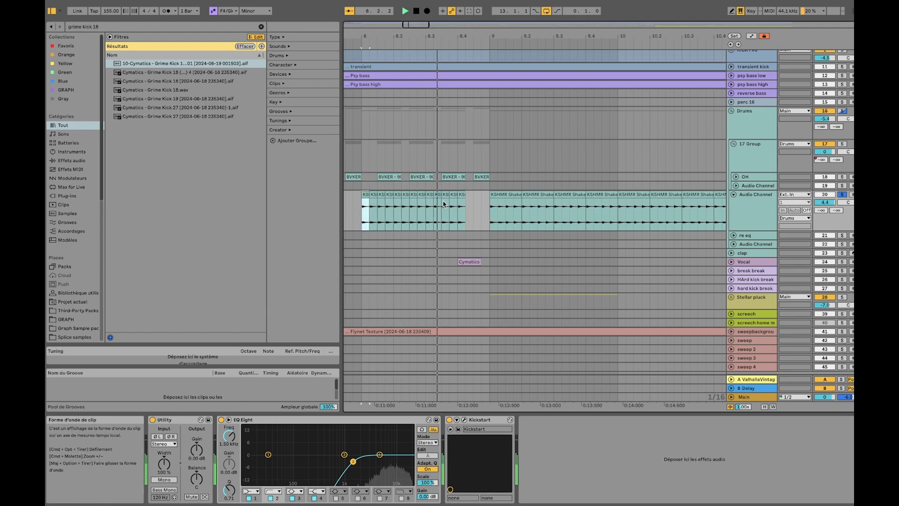
pyautogui.press('space')
# Fill beat 8.4 with a one-beat shaker clip, audition it looped, and delete all the shaker copies in bar 8
pyautogui.moveTo(465, 195); pyautogui.dragTo(491, 197)
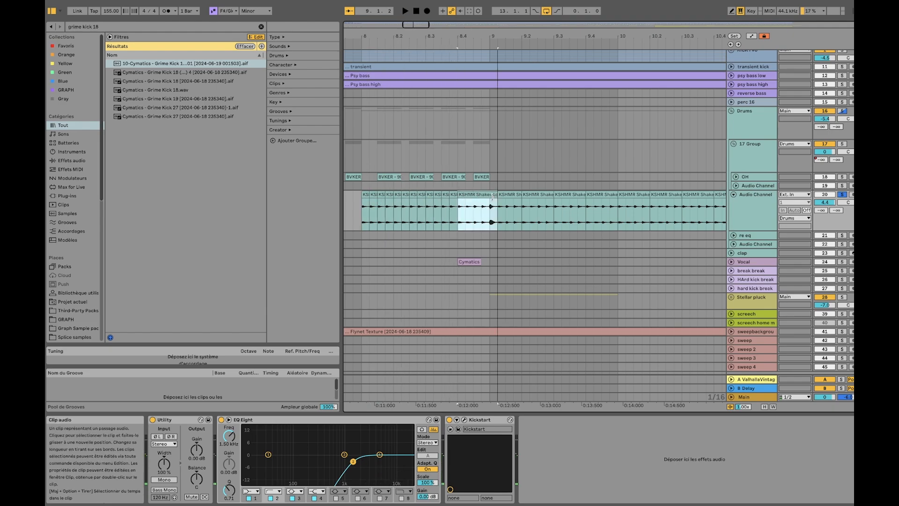
pyautogui.click(476, 196)
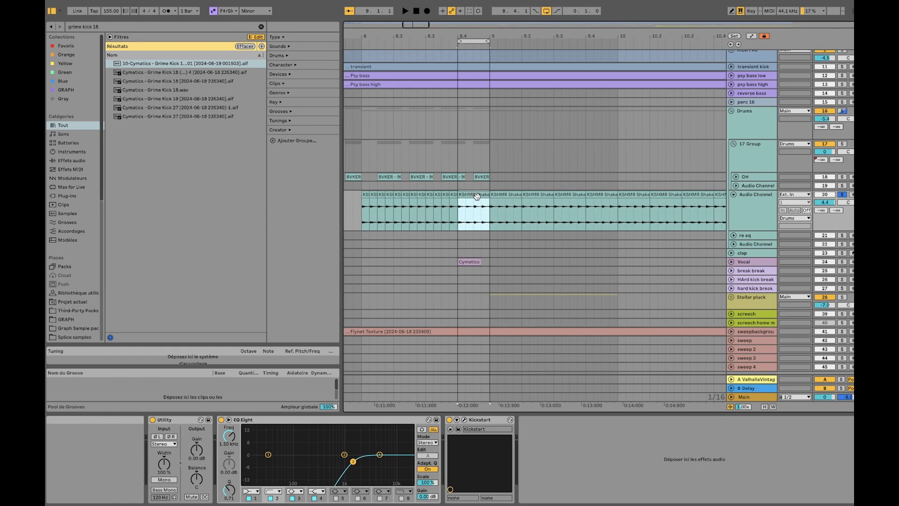
pyautogui.press('space')
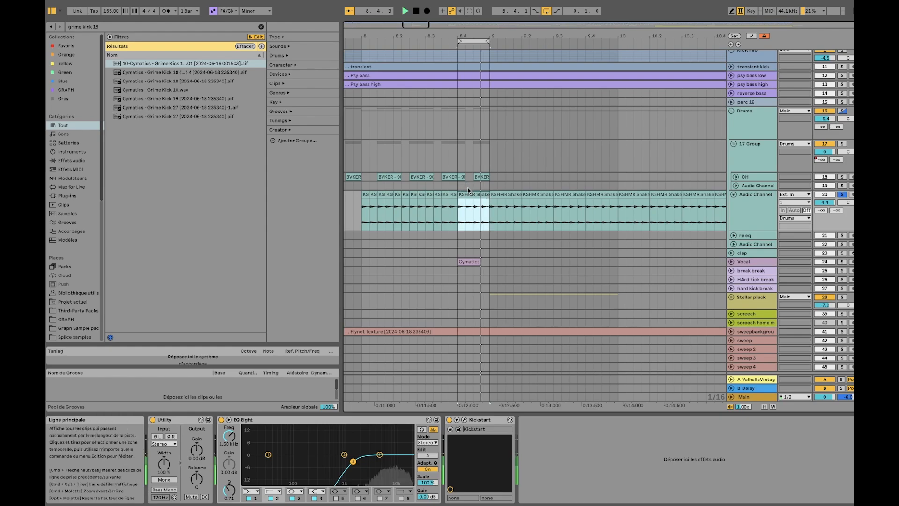
pyautogui.press('space')
pyautogui.keyDown('shift'); pyautogui.click(365, 193); pyautogui.keyUp('shift')
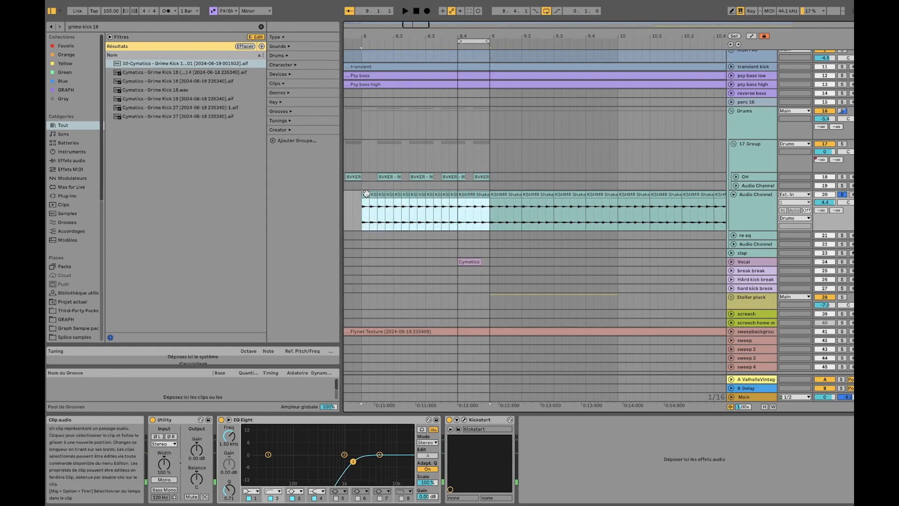
pyautogui.press('Delete')
# Set the loop to bar 9 over the shaker clips and point out the track's Kickstart and EQ Eight effects
pyautogui.hscroll(5, 389, 191)
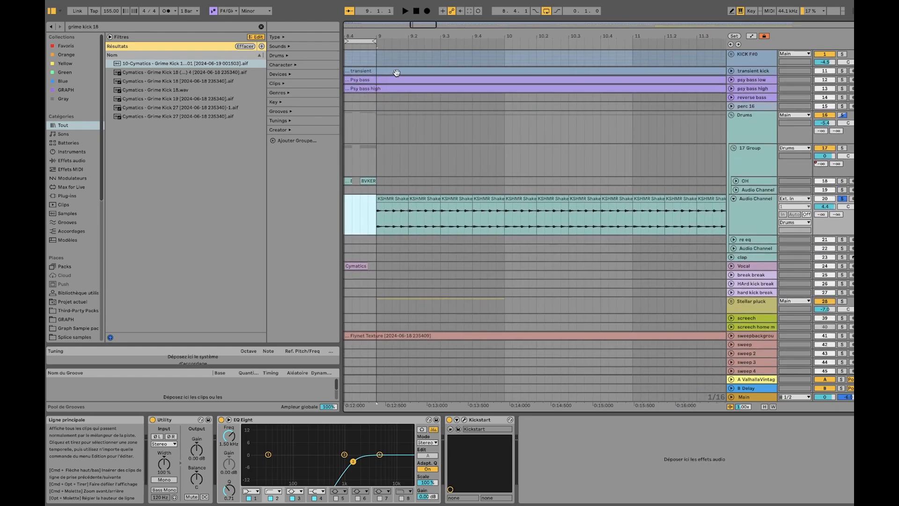
pyautogui.moveTo(367, 39)
pyautogui.mouseDown()
pyautogui.moveTo(359, 39)
pyautogui.moveTo(411, 44)
pyautogui.moveTo(400, 45)
pyautogui.mouseUp()
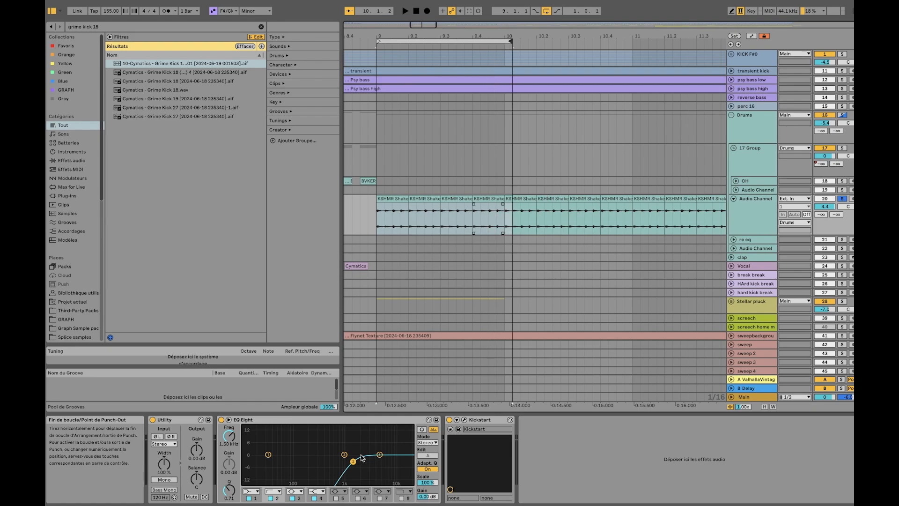
pyautogui.click(475, 419)
pyautogui.click(357, 419)
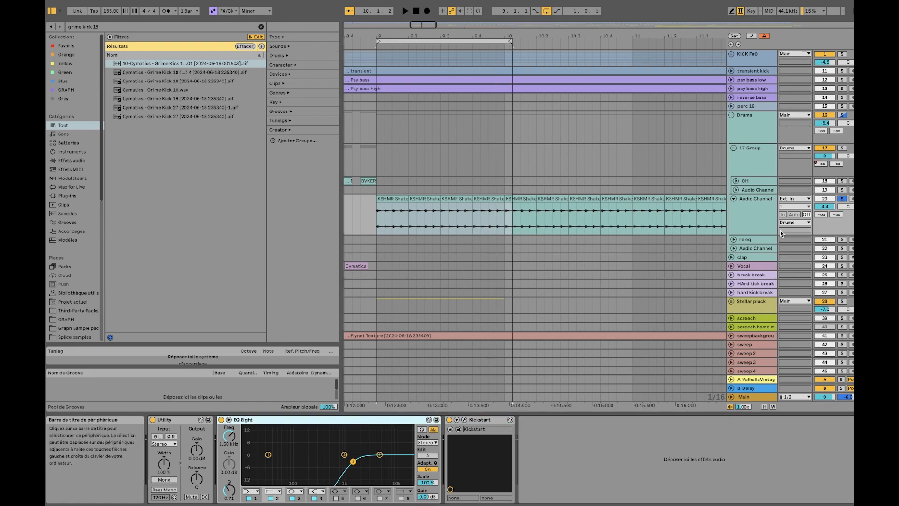
pyautogui.click(752, 218)
# Solo the re eq track, audition its ride clips from bar 25, and unfold the track
pyautogui.click(746, 239)
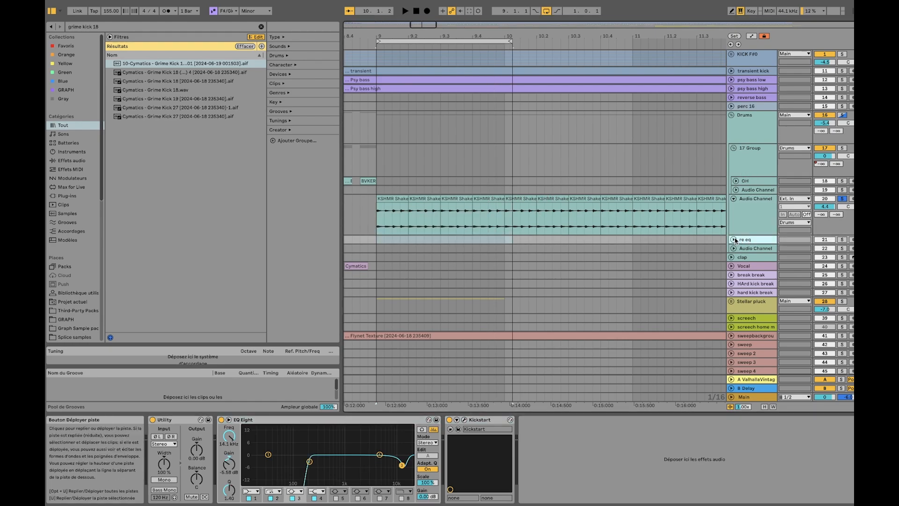
pyautogui.scroll(-10, 698, 241)
pyautogui.hscroll(10, 660, 241)
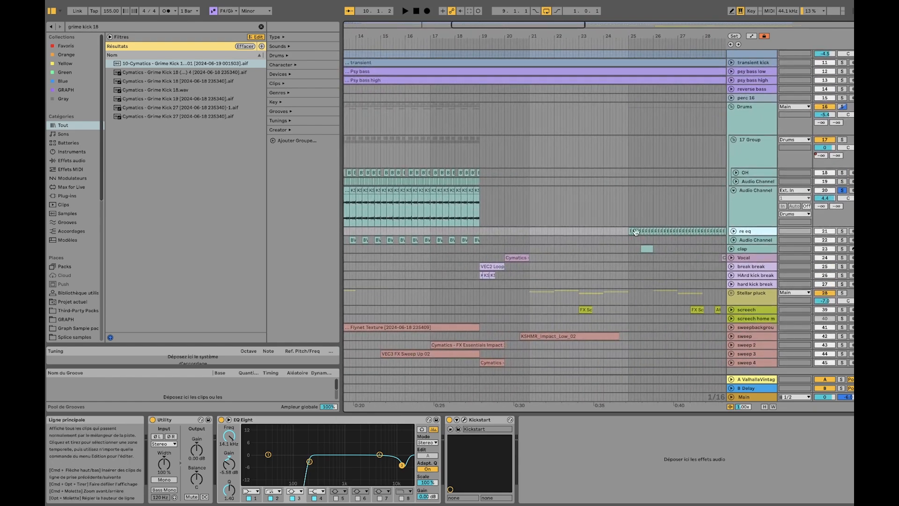
pyautogui.click(632, 231)
pyautogui.click(842, 231)
pyautogui.press('space')
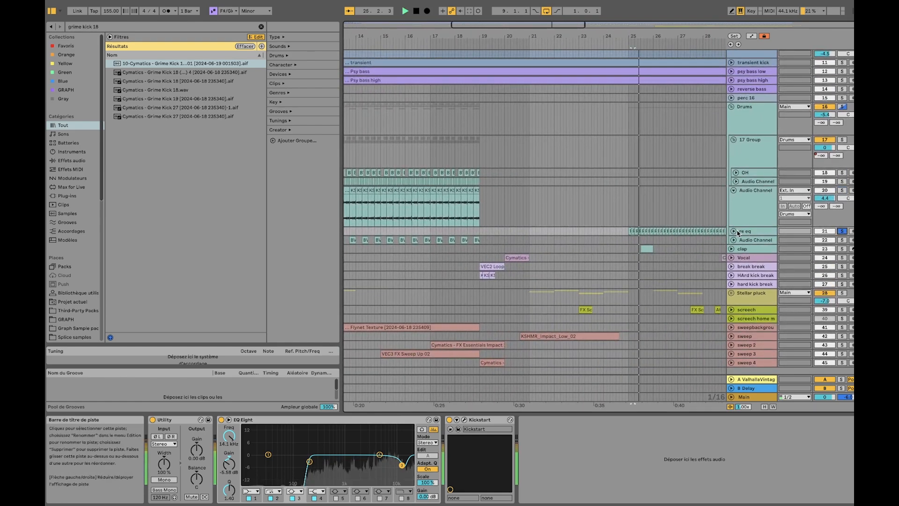
pyautogui.click(734, 231)
pyautogui.click(766, 240)
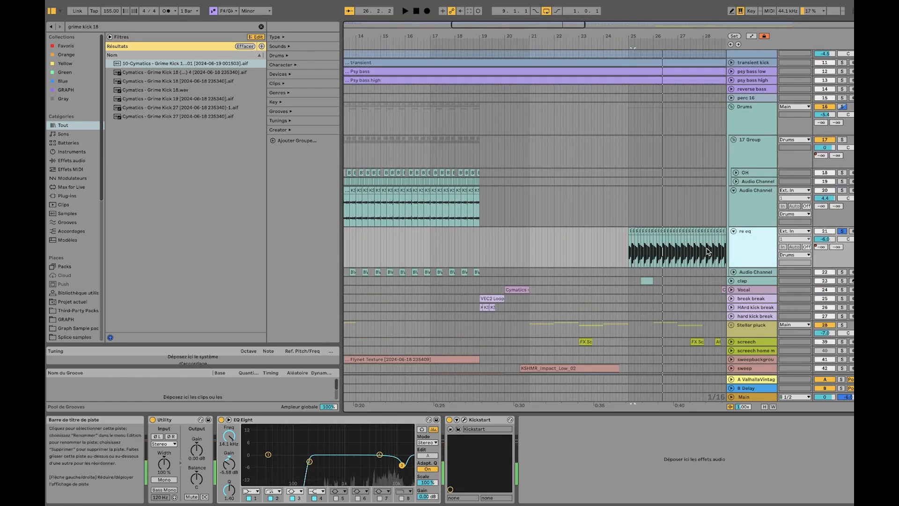
# Inspect the waveforms of the Ride 909 clips from bar 25 and audition them through the track's EQ Eight
pyautogui.scroll(8, 688, 245)
pyautogui.hscroll(-5, 534, 233)
pyautogui.click(459, 240)
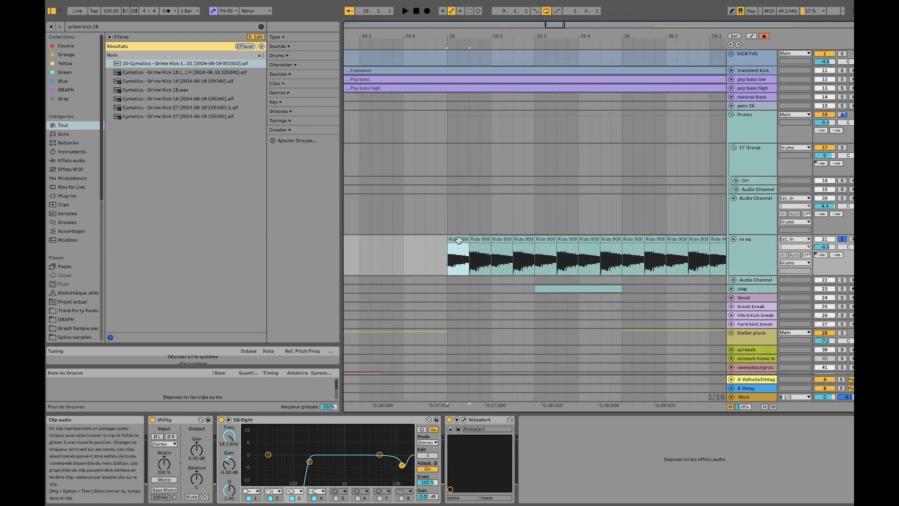
pyautogui.scroll(5, 459, 239)
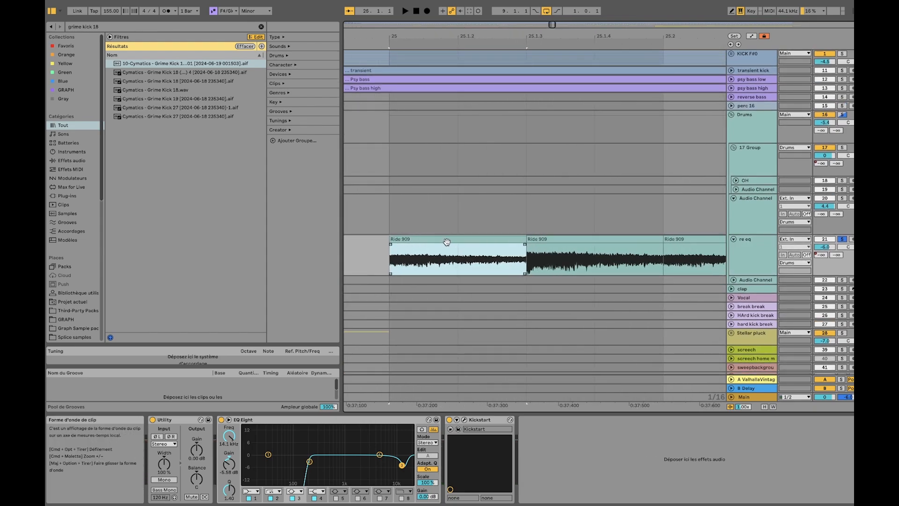
pyautogui.press('space')
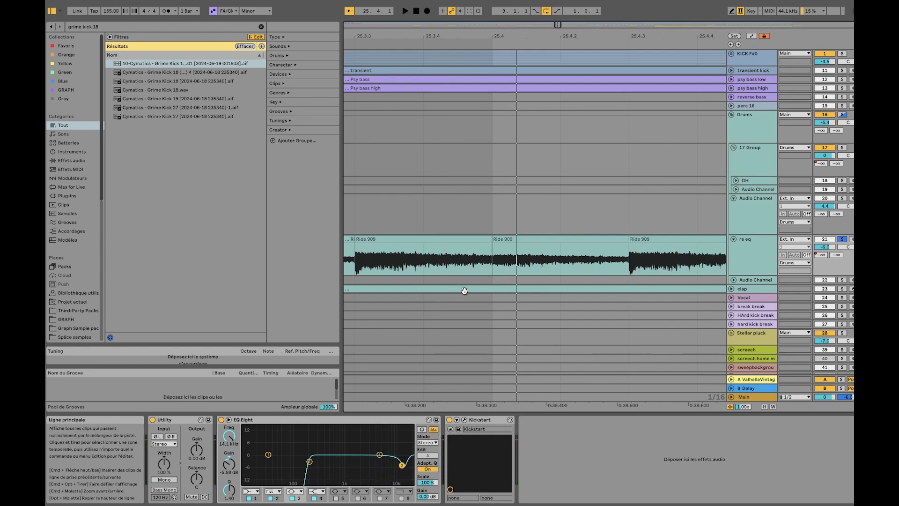
pyautogui.press('space')
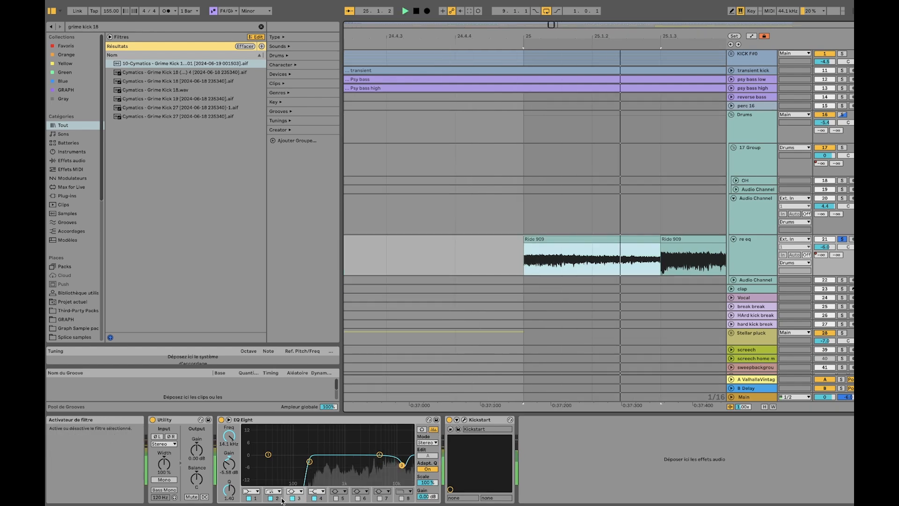
pyautogui.press('space')
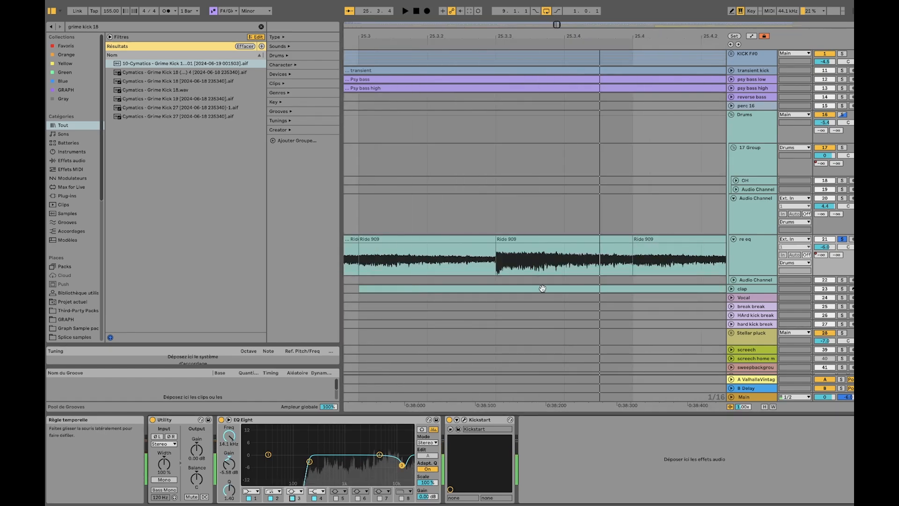
# Select the Ride 909 clip at 25.3 and search the browser for "de"
pyautogui.scroll(-10, 542, 251)
pyautogui.click(518, 240)
pyautogui.hscroll(3, 551, 236)
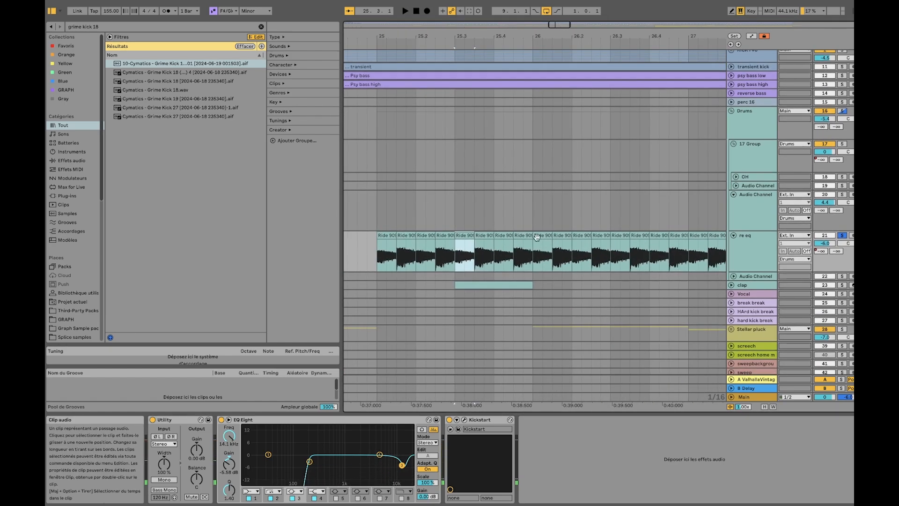
pyautogui.click(199, 27)
pyautogui.write('de')
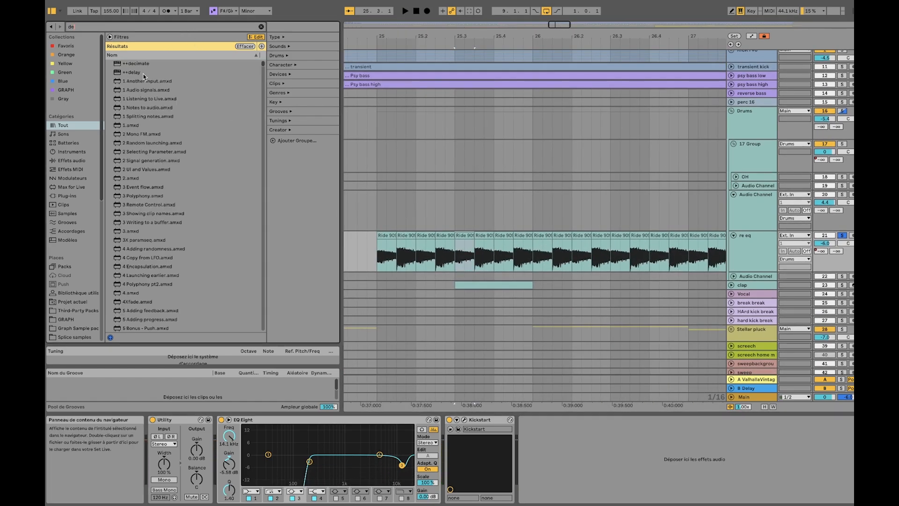
# Select the first Ride 909 clip and compare the 17 Group's effect chain with the re eq track's chain
pyautogui.click(757, 266)
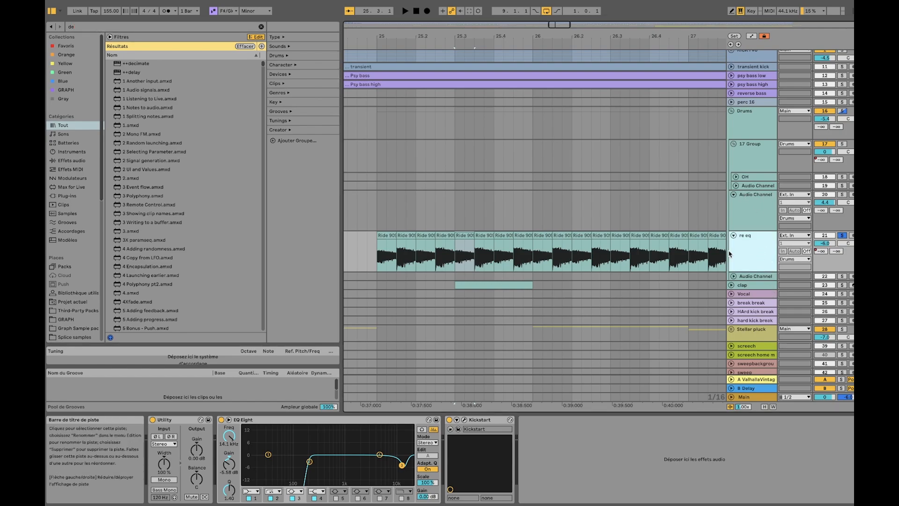
pyautogui.click(391, 236)
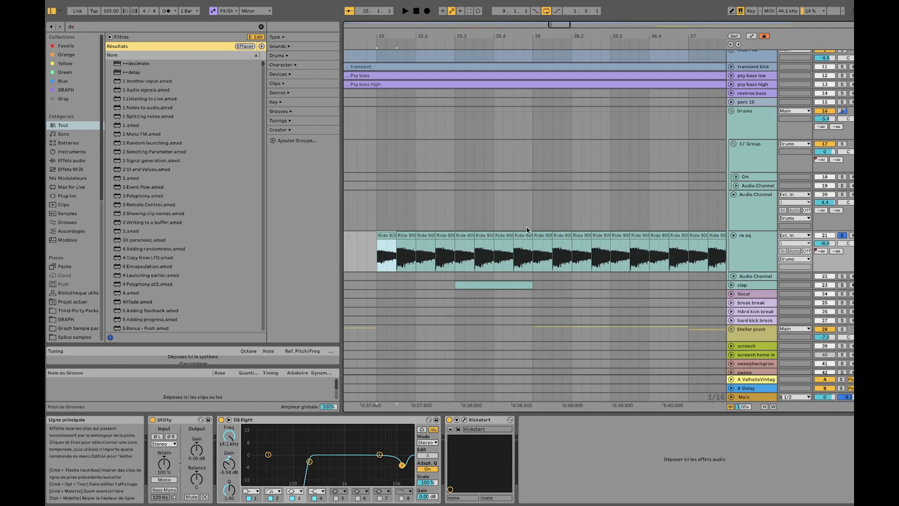
pyautogui.click(747, 123)
pyautogui.click(751, 153)
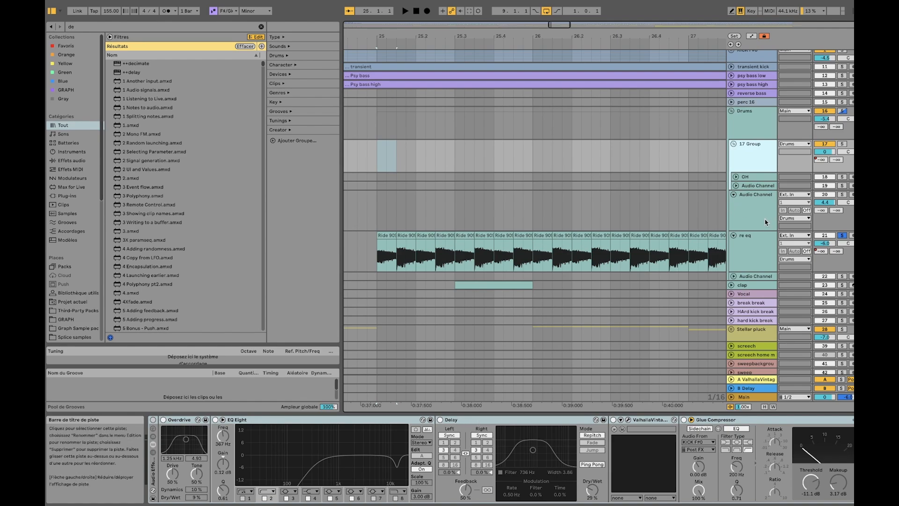
pyautogui.click(760, 245)
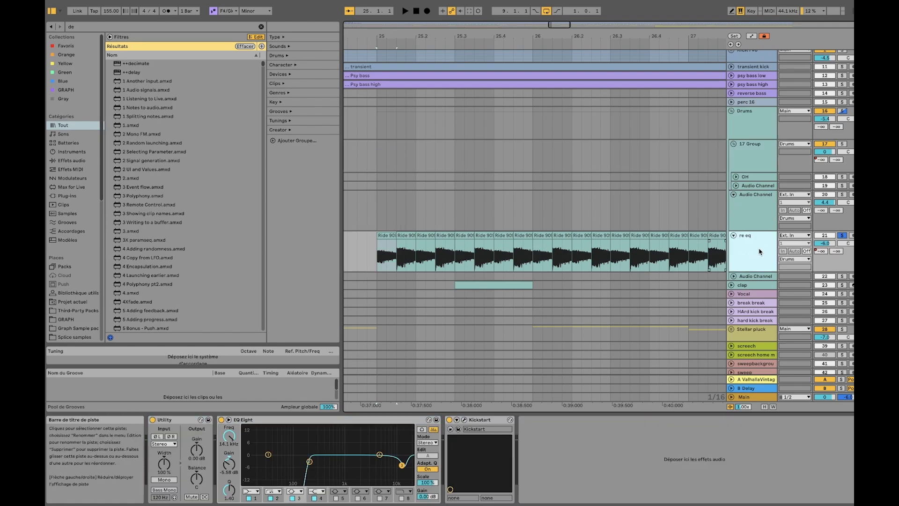
# Fold the re eq track and the shaker Audio Channel track, and show the arrangement around bars 17 to 33
pyautogui.click(733, 235)
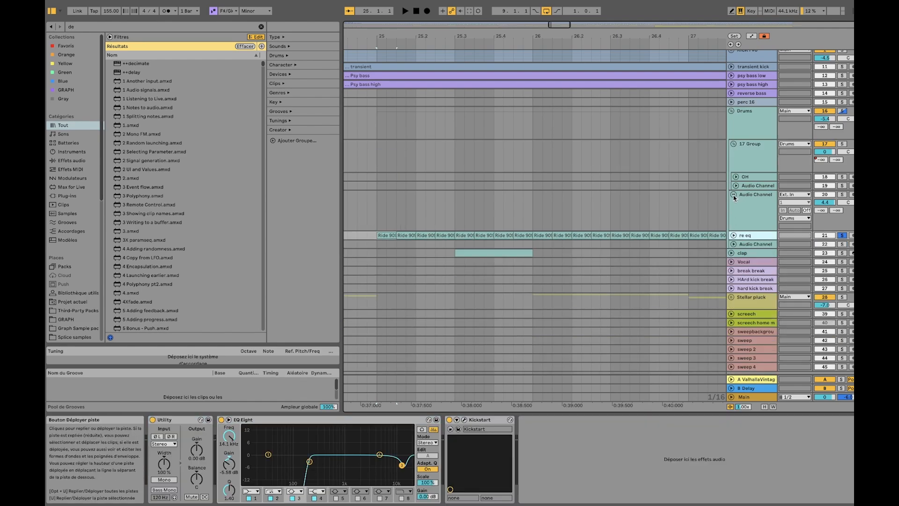
pyautogui.click(733, 195)
pyautogui.click(734, 201)
pyautogui.scroll(-5, 521, 209)
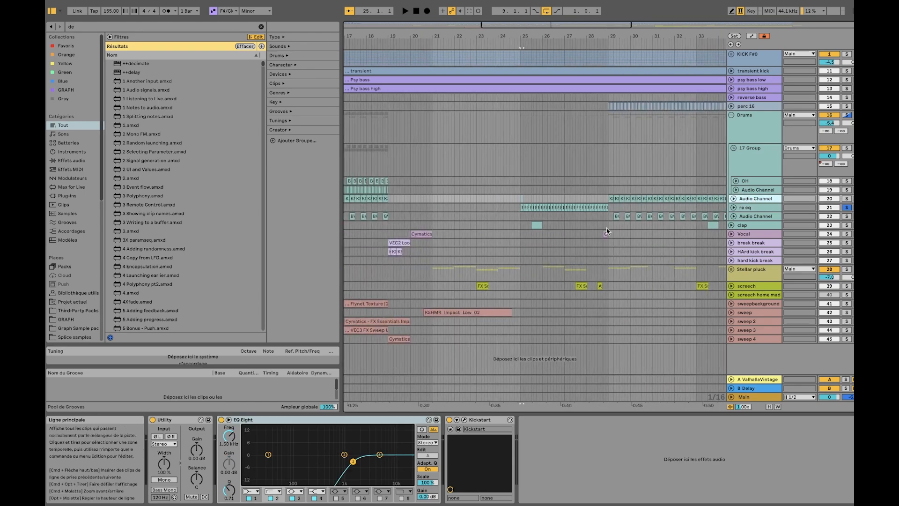
# Solo and unfold the Audio Channel track holding the BVKER 909 clips, audition it from bar 29, and select its clip at 29.2
pyautogui.click(608, 216)
pyautogui.click(847, 216)
pyautogui.press('space')
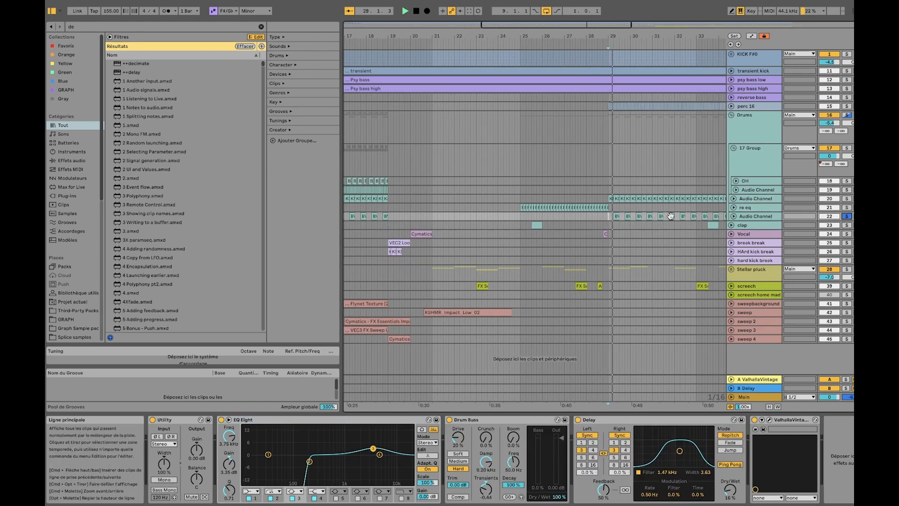
pyautogui.scroll(5, 670, 215)
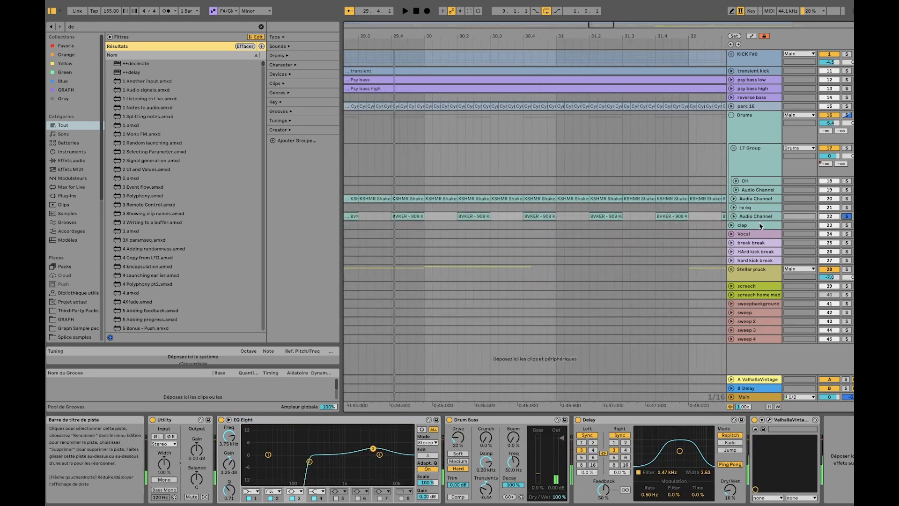
pyautogui.click(729, 213)
pyautogui.click(733, 216)
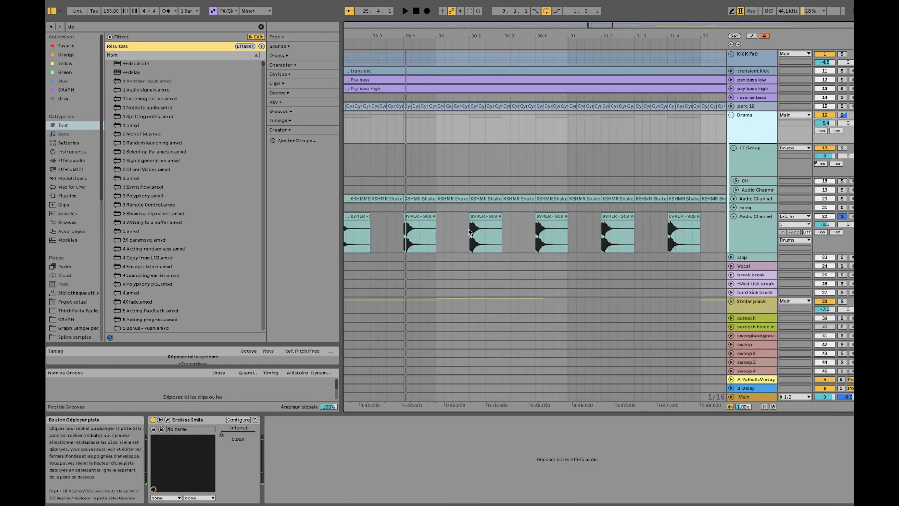
pyautogui.click(504, 221)
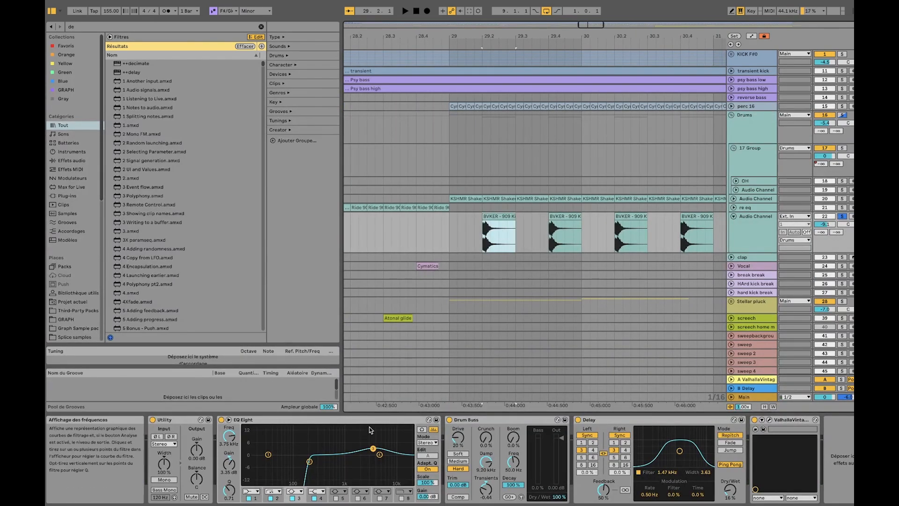
# Bypass the BVKER 909 track's Drum Buss, Delay and ValhallaVintage, and audition the sound with EQ Eight off and on
pyautogui.click(449, 420)
pyautogui.click(578, 420)
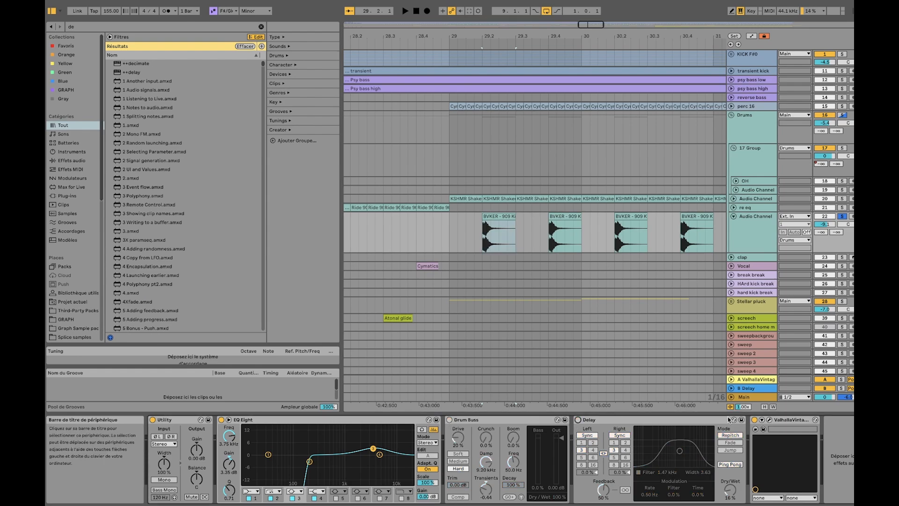
pyautogui.click(754, 420)
pyautogui.press('space')
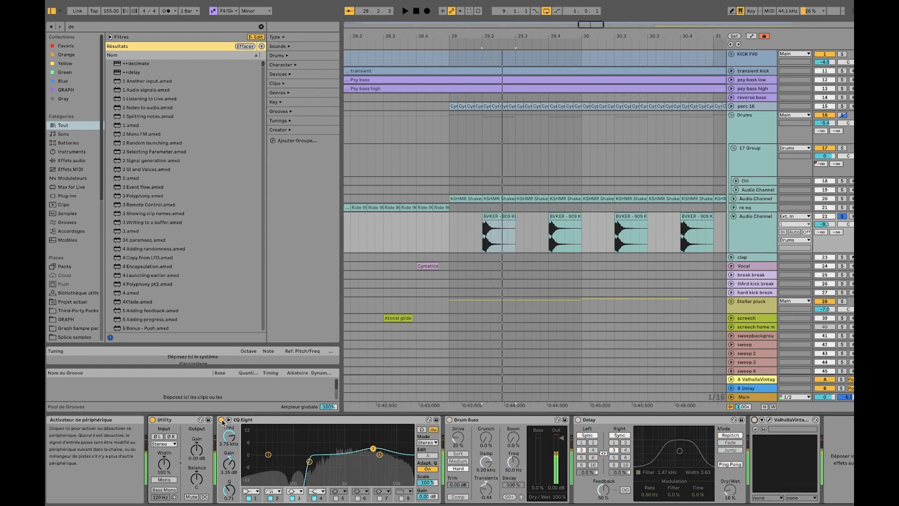
pyautogui.click(221, 420)
pyautogui.click(221, 420)
pyautogui.press('space')
# Re-enable Drum Buss, Delay and ValhallaVintage one at a time on the BVKER 909 track, auditioning the clips after each
pyautogui.click(449, 420)
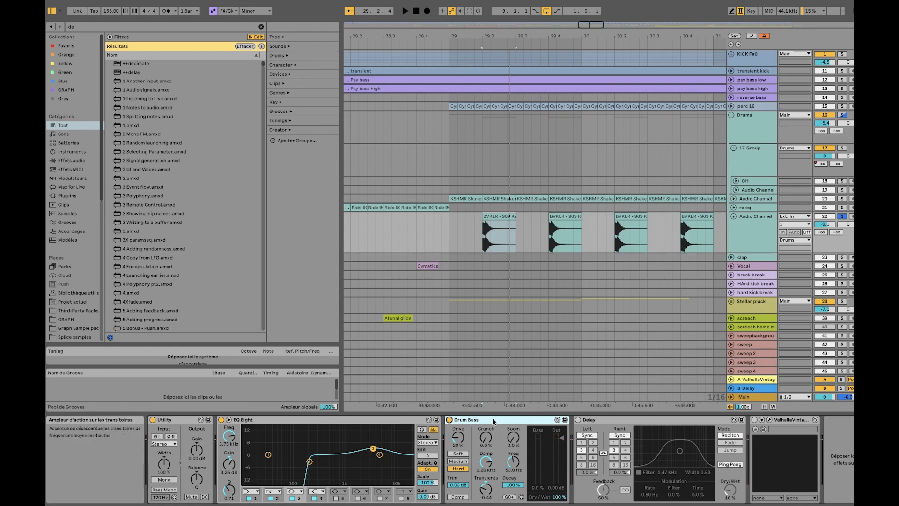
pyautogui.press('space')
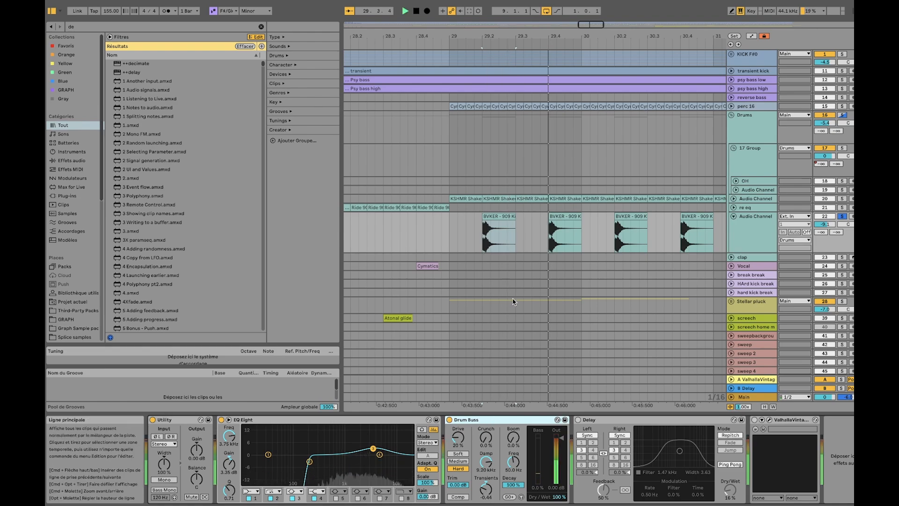
pyautogui.click(504, 229)
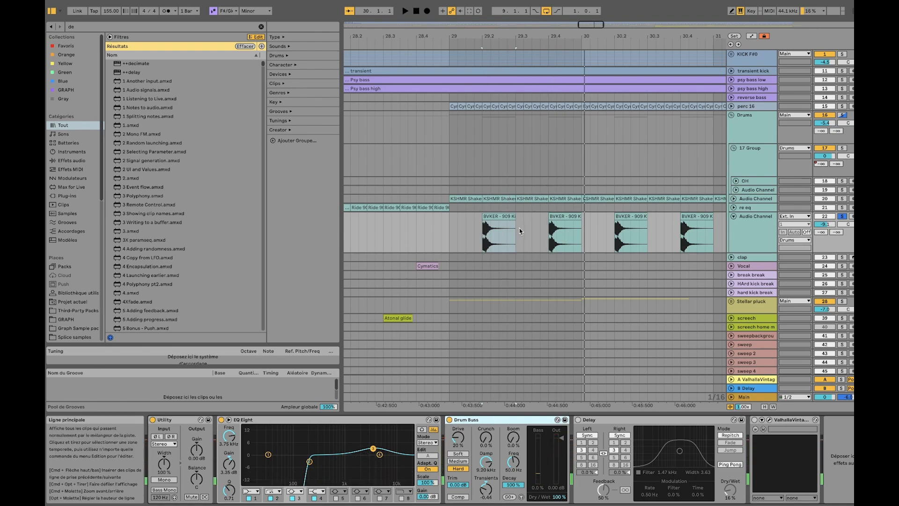
pyautogui.hscroll(2, 518, 227)
pyautogui.scroll(-1, 518, 226)
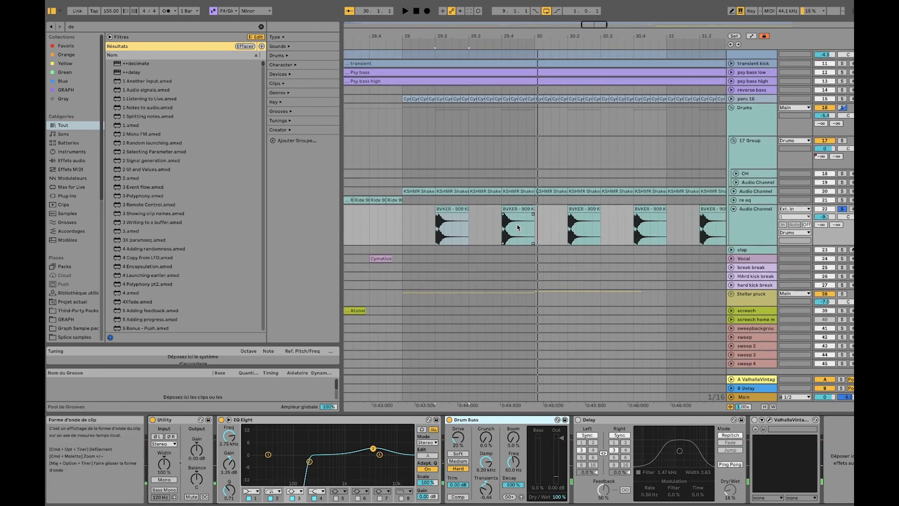
pyautogui.click(577, 420)
pyautogui.press('space')
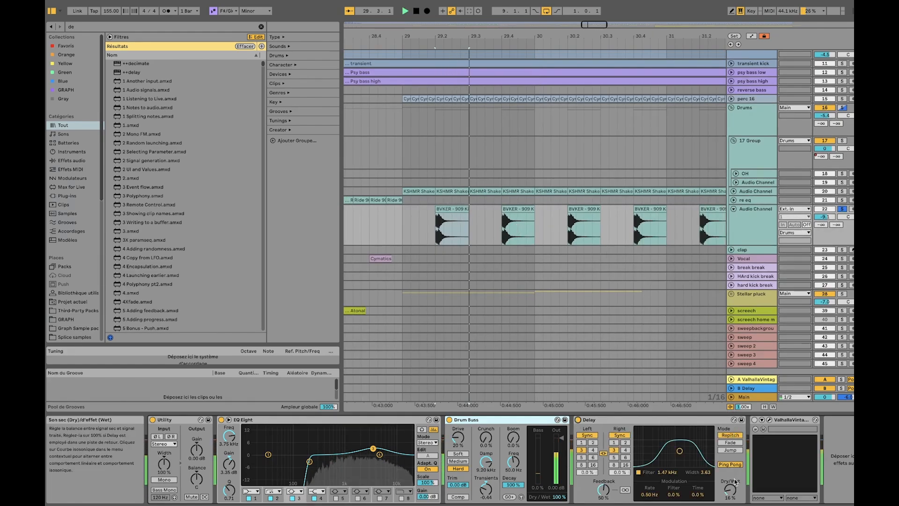
pyautogui.click(754, 420)
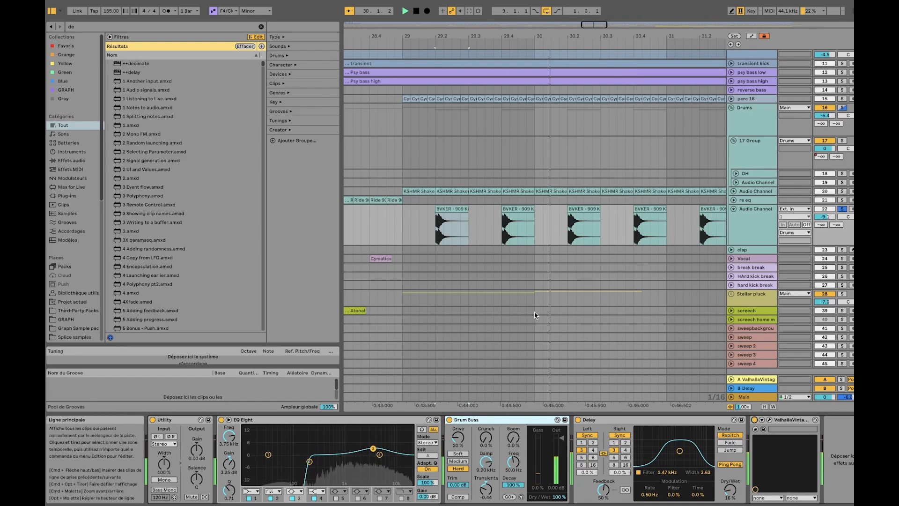
# Fold the BVKER 909 track, then unfold the clap track and audition its clip at 33.3 in solo
pyautogui.click(732, 209)
pyautogui.scroll(-10, 463, 216)
pyautogui.scroll(6, 540, 228)
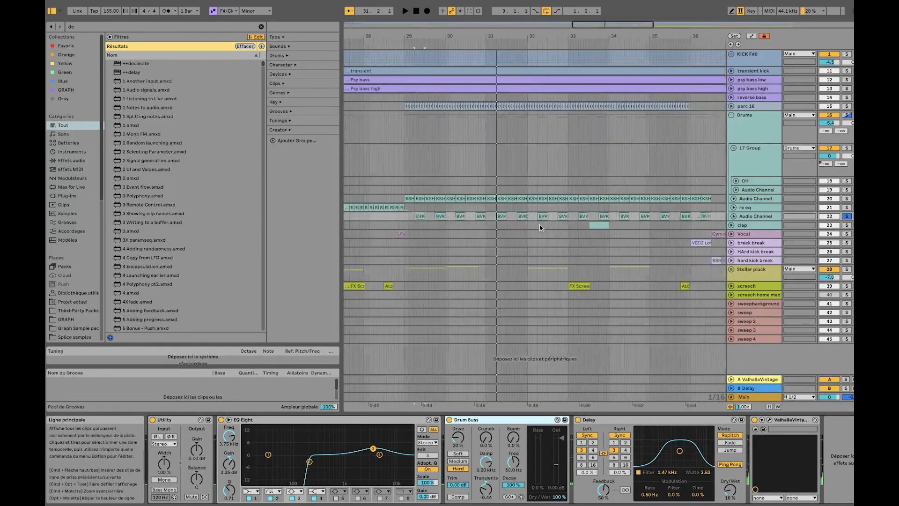
pyautogui.scroll(2, 540, 227)
pyautogui.click(609, 225)
pyautogui.click(731, 224)
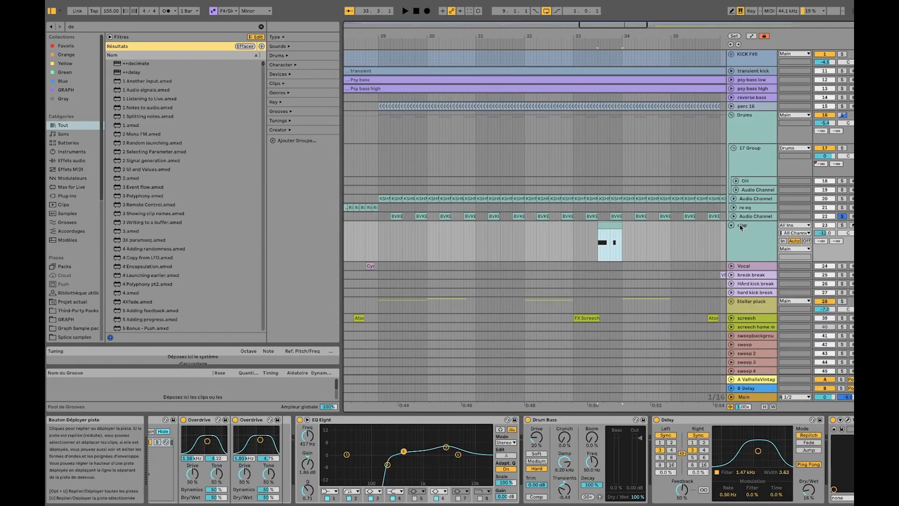
pyautogui.scroll(-2, 655, 304)
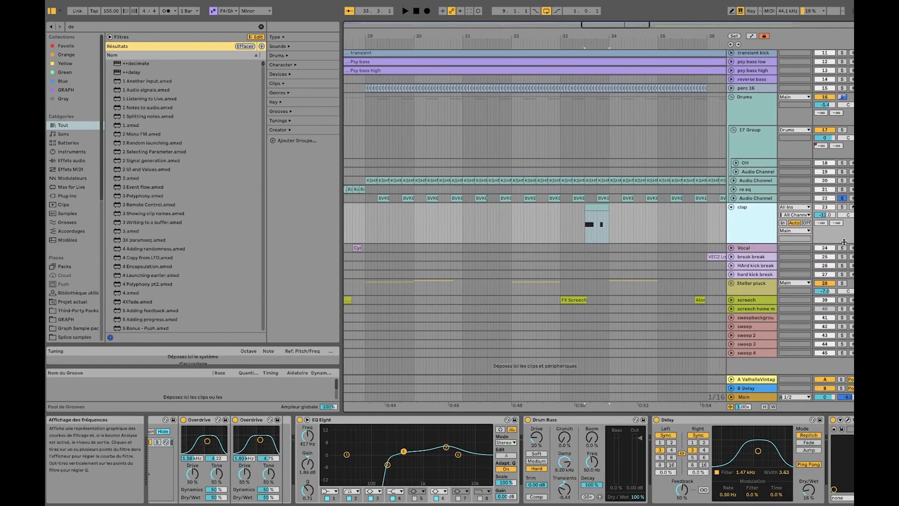
pyautogui.press('space')
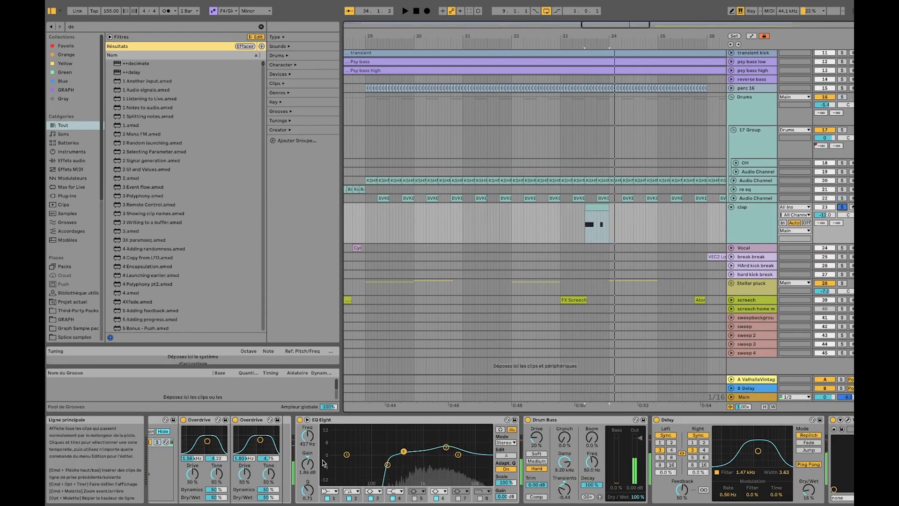
# Inspect the clap track's Arpeggiator and the notes in its MIDI clip, then return to the arrangement
pyautogui.hscroll(-10, 197, 436)
pyautogui.click(193, 421)
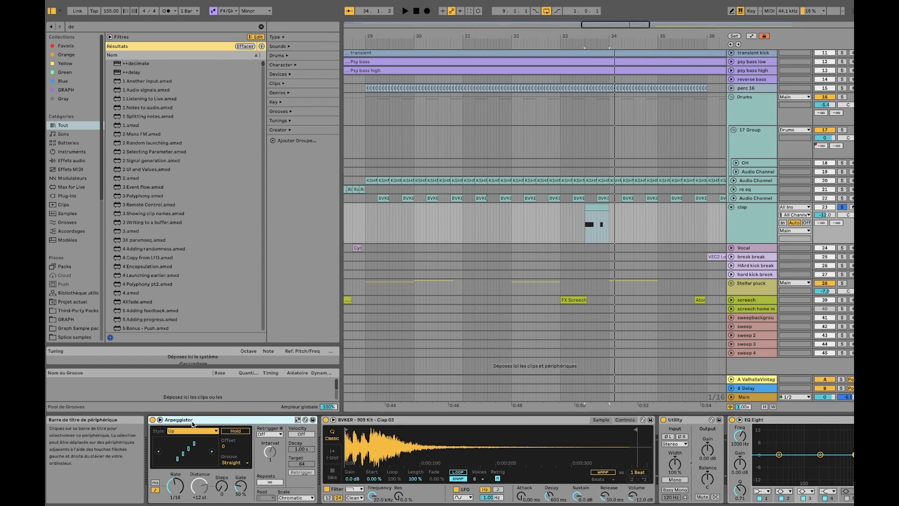
pyautogui.doubleClick(597, 208)
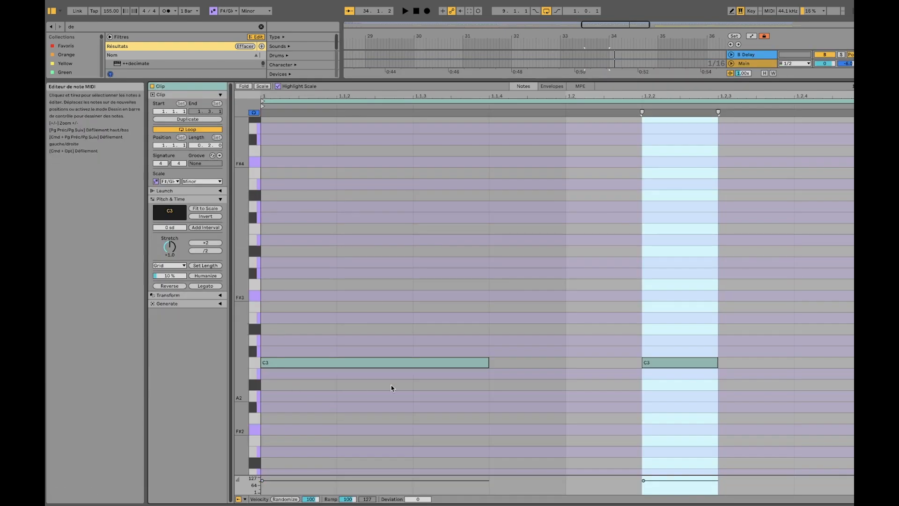
pyautogui.doubleClick(756, 64)
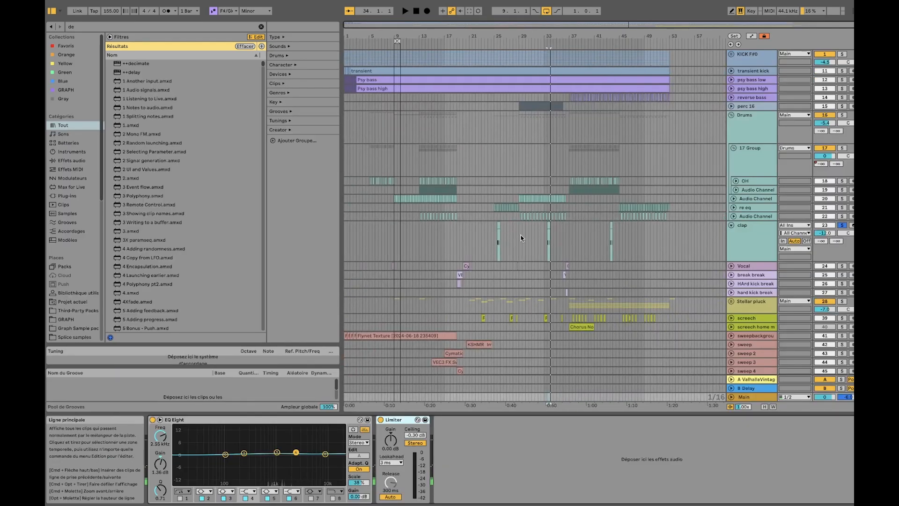
# Examine the clap track's BVKER 909 Kit Clap 03 sampler and its Audio Effect Rack
pyautogui.scroll(8, 522, 238)
pyautogui.click(766, 216)
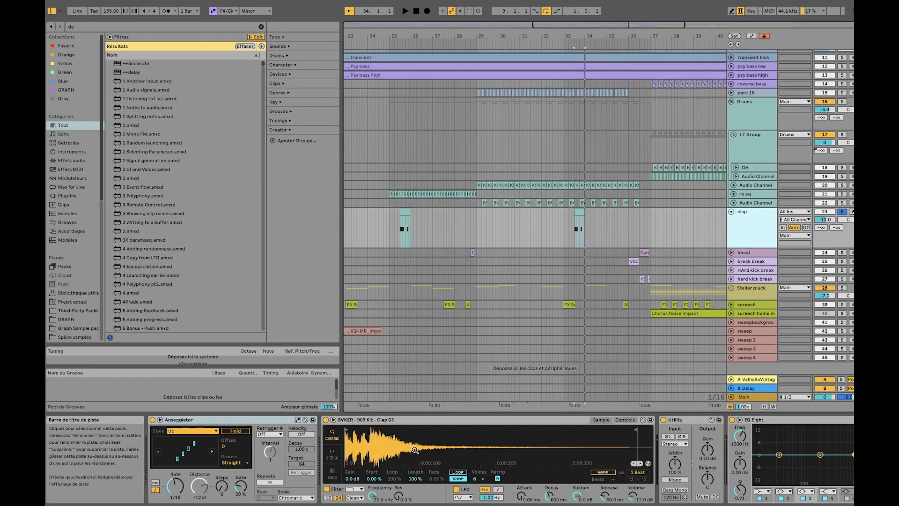
pyautogui.click(408, 421)
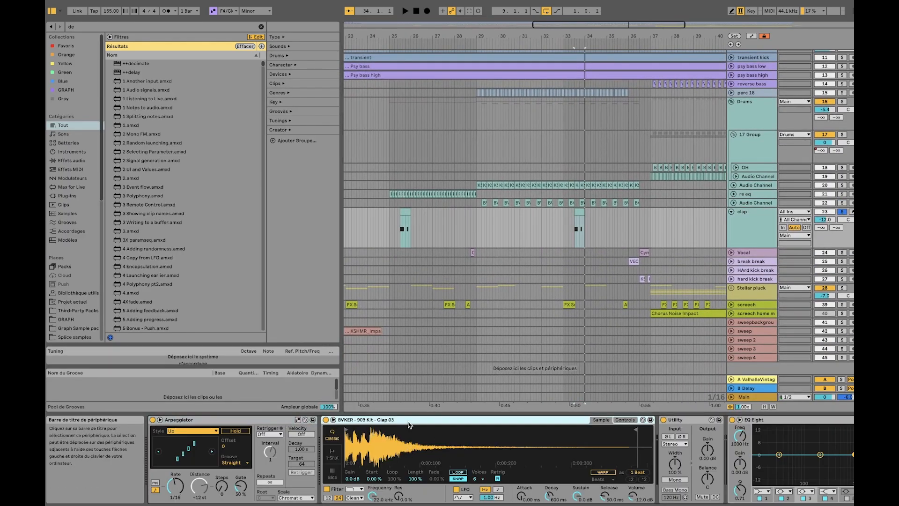
pyautogui.scroll(-6, 408, 425)
pyautogui.click(423, 424)
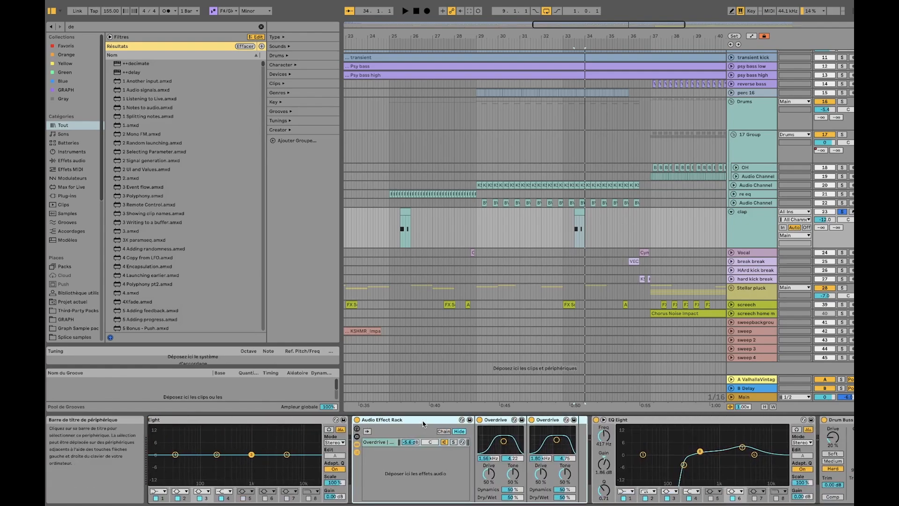
# Audition the clap with the Audio Effect Rack bypassed and active to compare the overdrive's effect
pyautogui.scroll(-2, 423, 424)
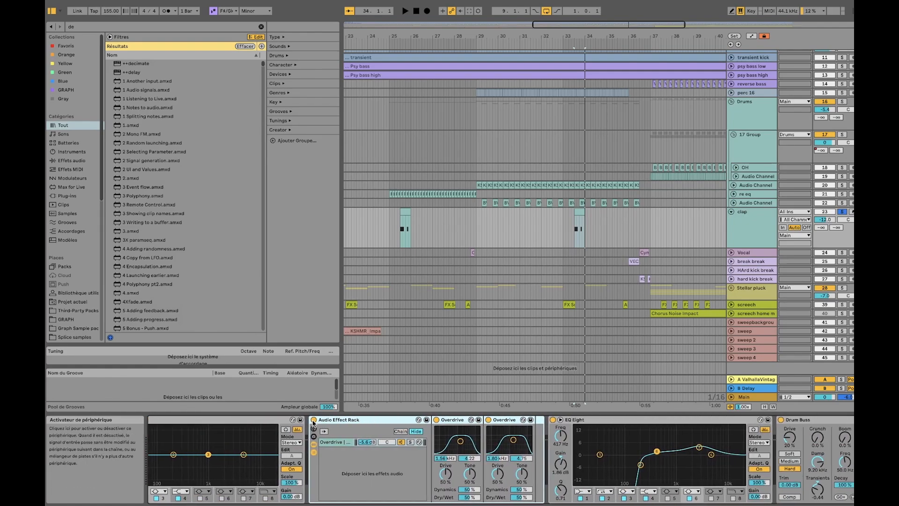
pyautogui.click(314, 421)
pyautogui.press('space')
pyautogui.press('space')
pyautogui.click(313, 421)
pyautogui.press('space')
pyautogui.press('space')
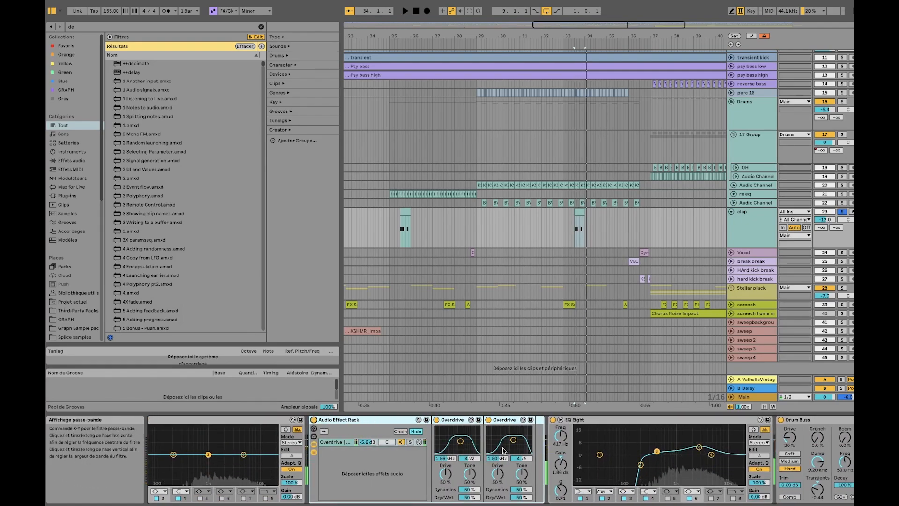
# Inspect the rest of the clap chain: the Overdrives, EQ Eight, Drum Buss, Delay and ValhallaVintage
pyautogui.hscroll(3, 502, 451)
pyautogui.click(440, 422)
pyautogui.hscroll(3, 553, 453)
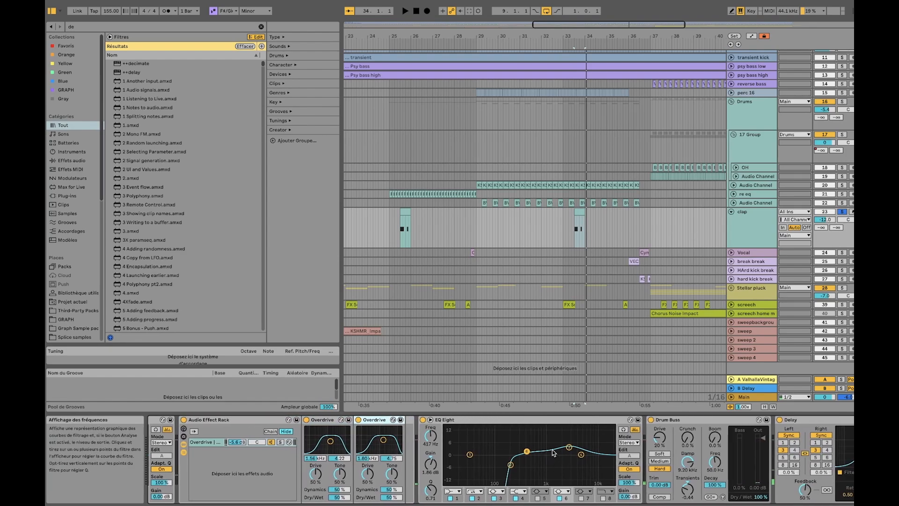
pyautogui.hscroll(6, 553, 453)
pyautogui.click(450, 422)
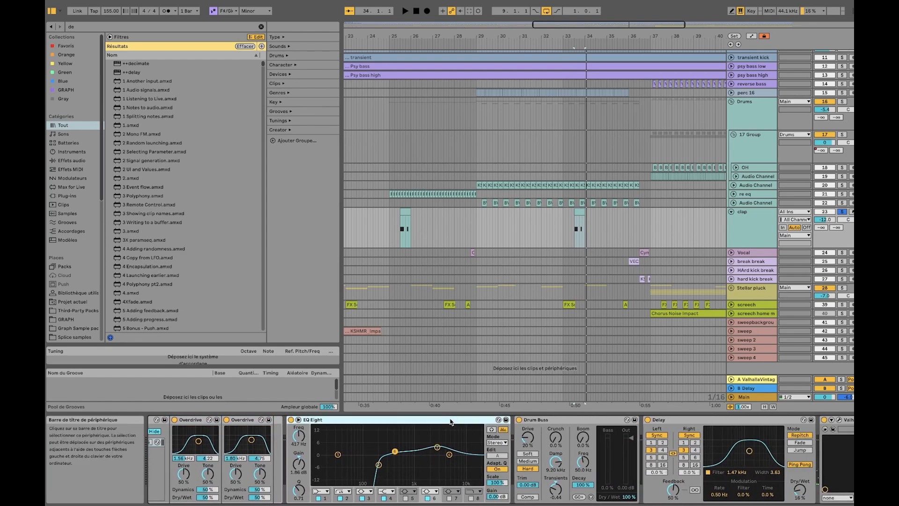
pyautogui.hscroll(3, 459, 423)
pyautogui.click(528, 425)
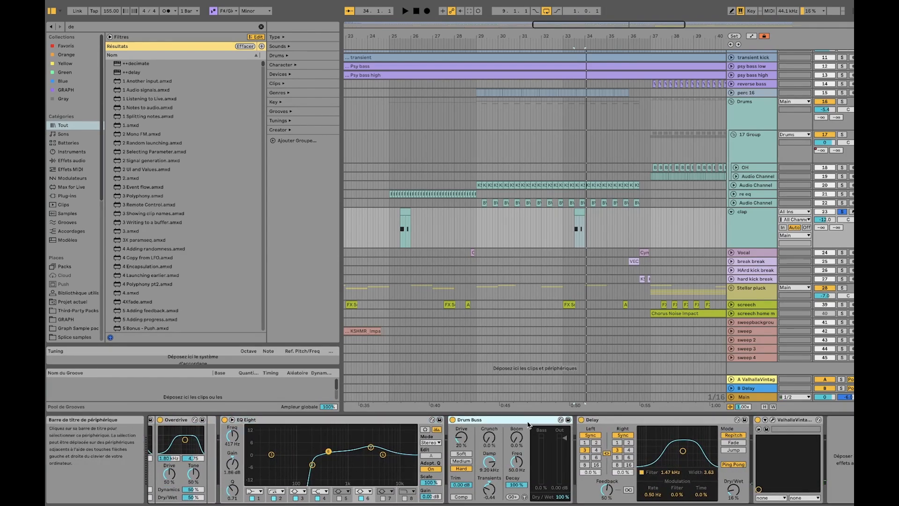
pyautogui.click(649, 421)
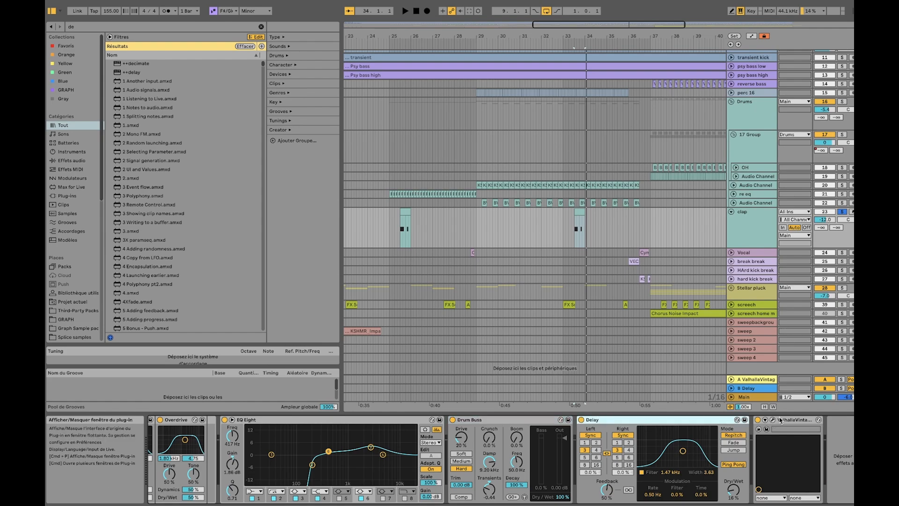
pyautogui.click(797, 420)
# Fold the clap track and show the effect chains of the Drums group and the 17 Group
pyautogui.click(762, 236)
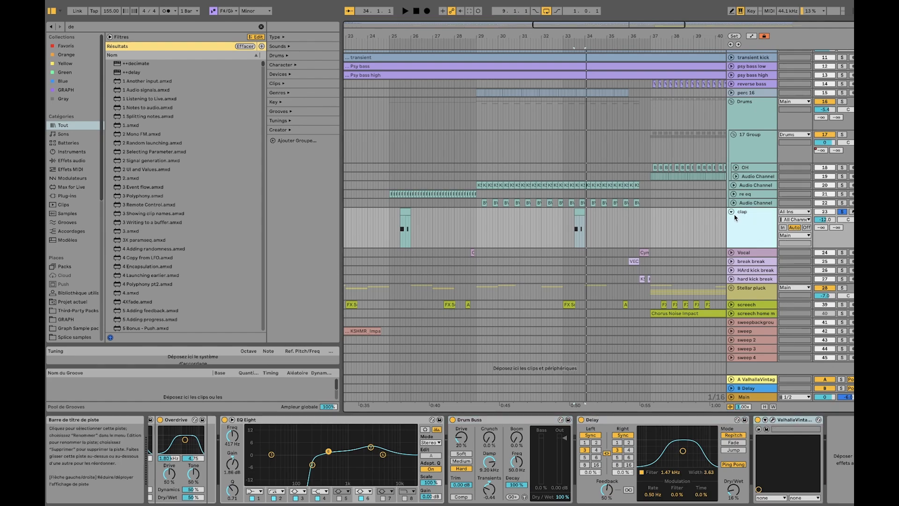
pyautogui.click(733, 214)
pyautogui.click(757, 152)
pyautogui.click(759, 131)
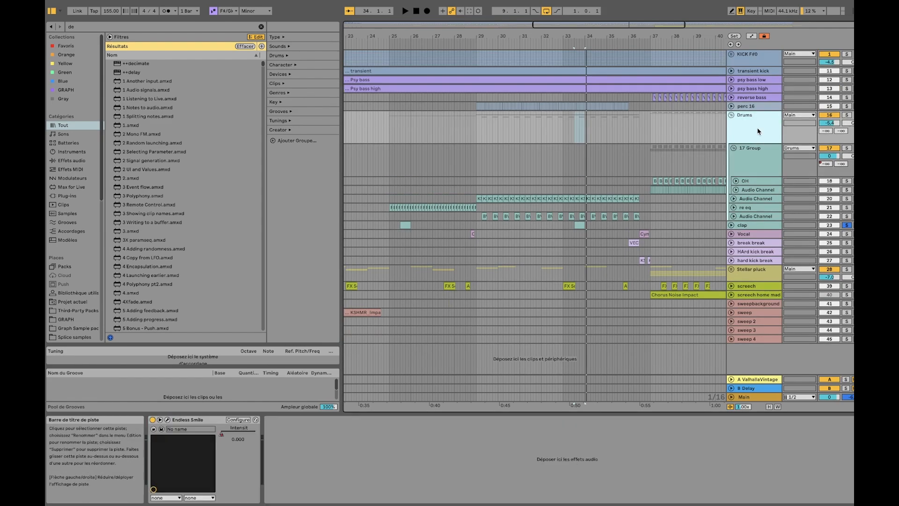
pyautogui.click(764, 177)
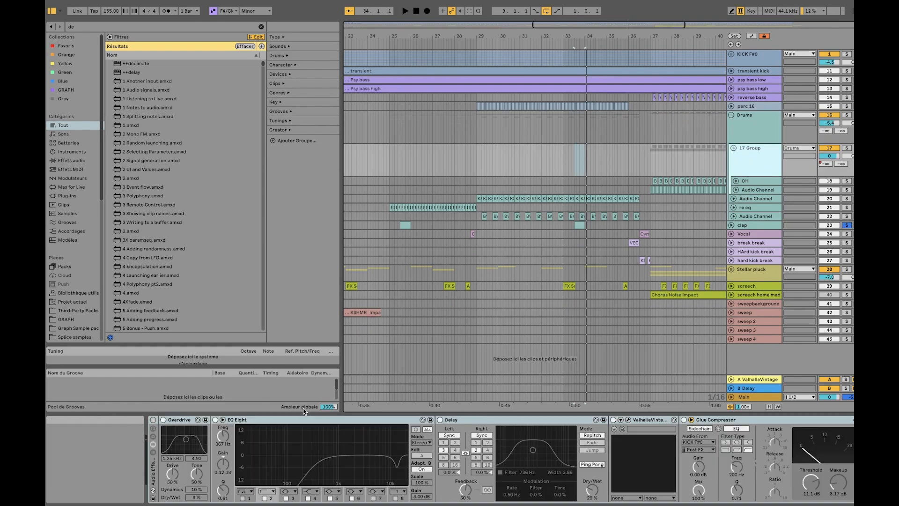
# Solo the 17 Group and start playback from bar 29
pyautogui.click(846, 148)
pyautogui.click(743, 166)
pyautogui.click(490, 190)
pyautogui.click(478, 162)
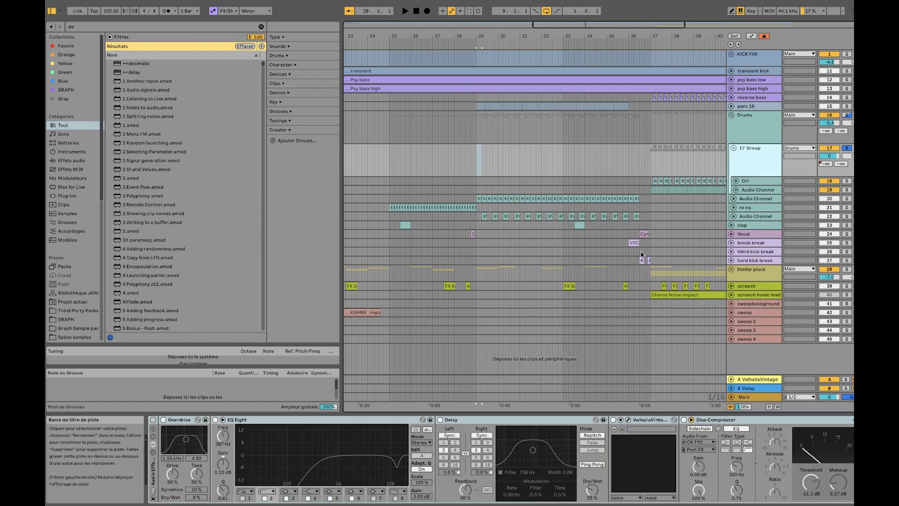
pyautogui.press('space')
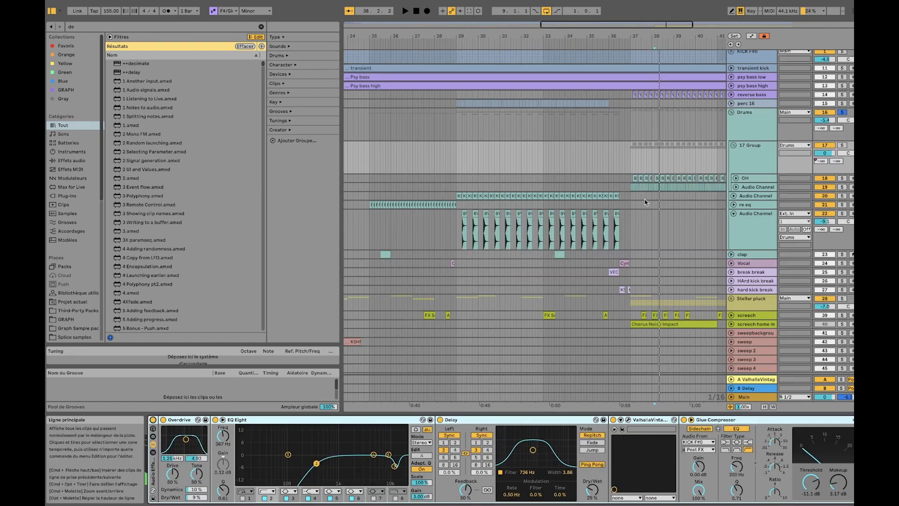
# Examine the 17 Group's Delay, ValhallaVintage and Glue Compressor around the section starting at bar 37
pyautogui.hscroll(3, 630, 186)
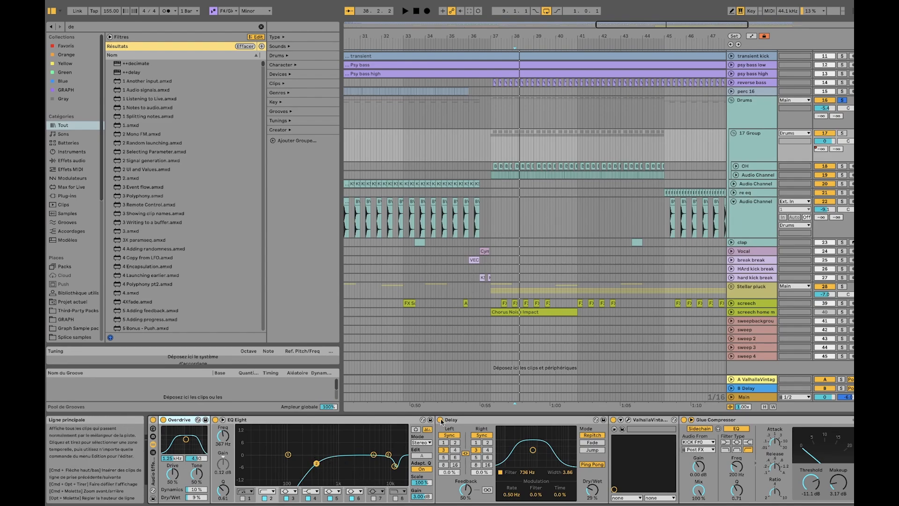
pyautogui.click(481, 420)
pyautogui.hscroll(3, 482, 421)
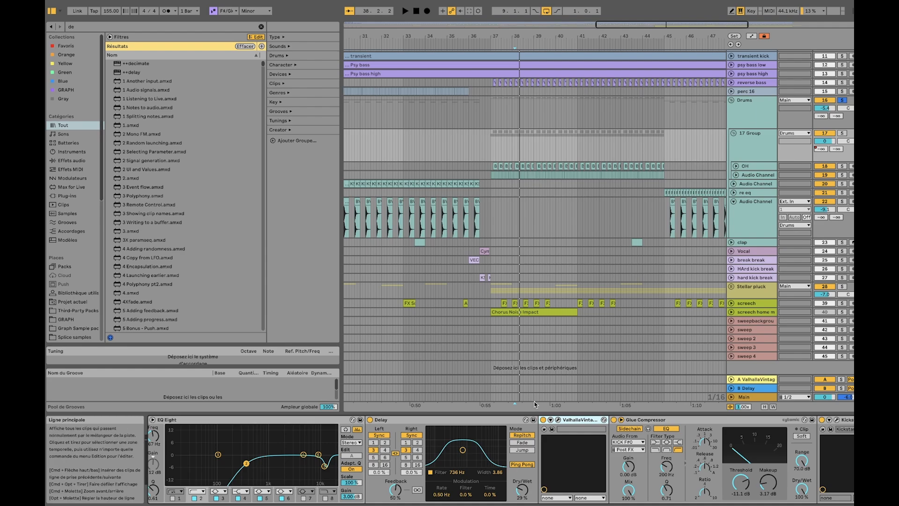
# Inspect the end of the 17 Group's effect chain, from the Delay through the Glue Compressor to Kickstart
pyautogui.hscroll(3, 562, 433)
pyautogui.click(579, 422)
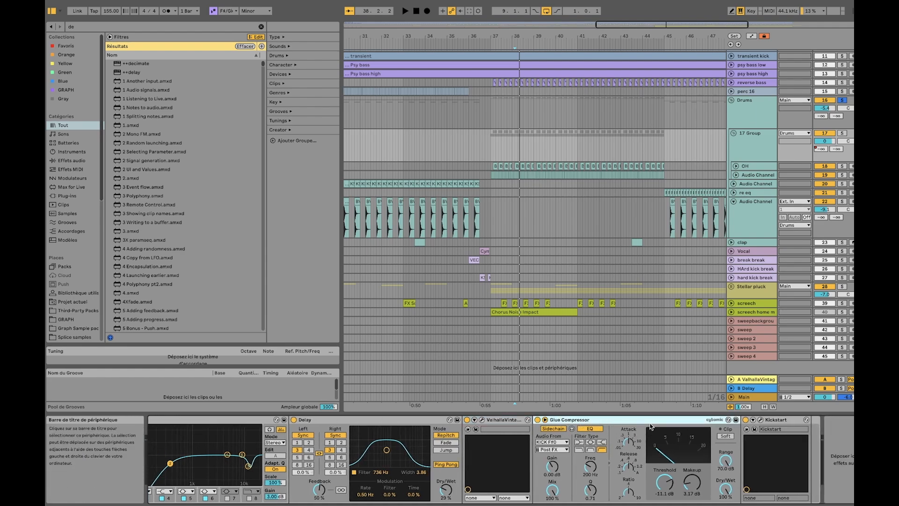
pyautogui.click(367, 419)
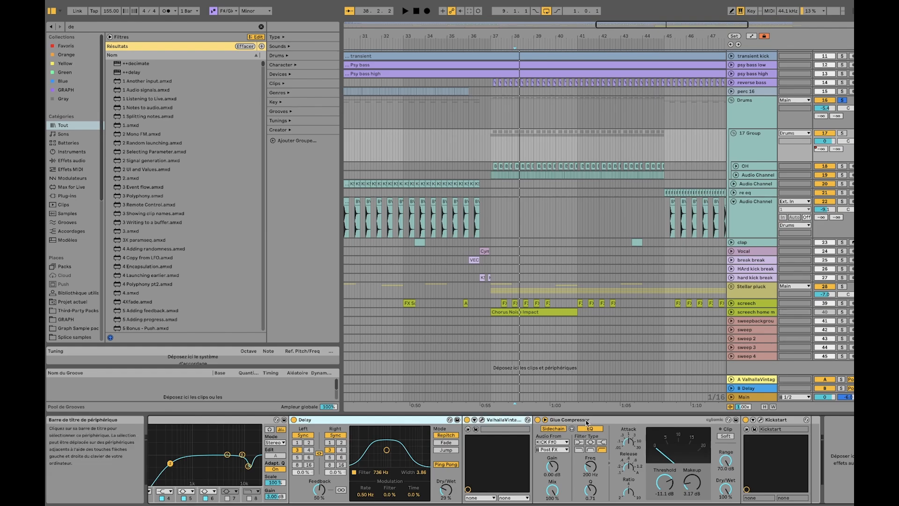
pyautogui.click(587, 422)
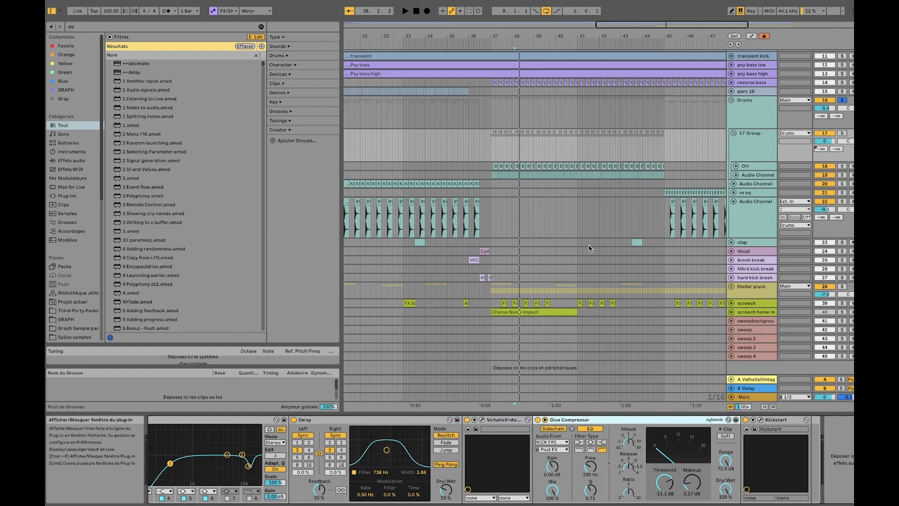
pyautogui.click(291, 71)
# Play the section from bar 38 with the Drums group unsoloed, and fold the Drums group
pyautogui.press('space')
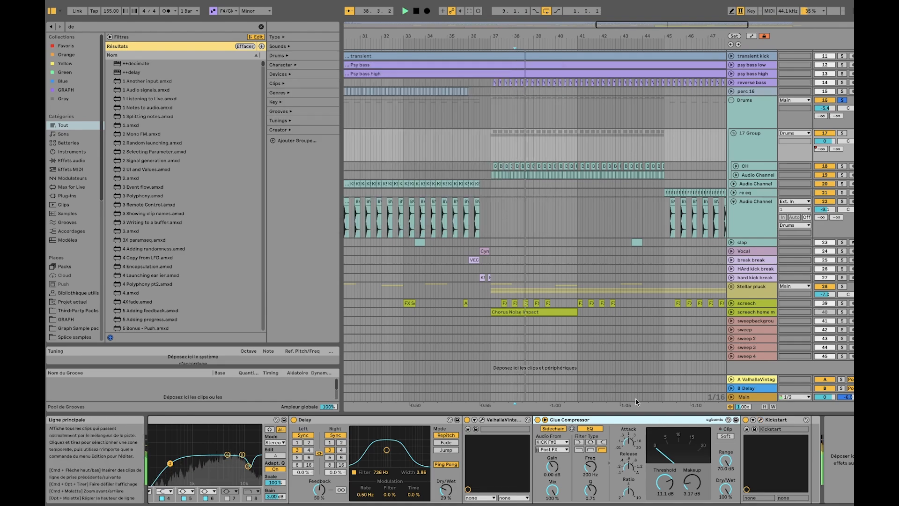
pyautogui.click(842, 100)
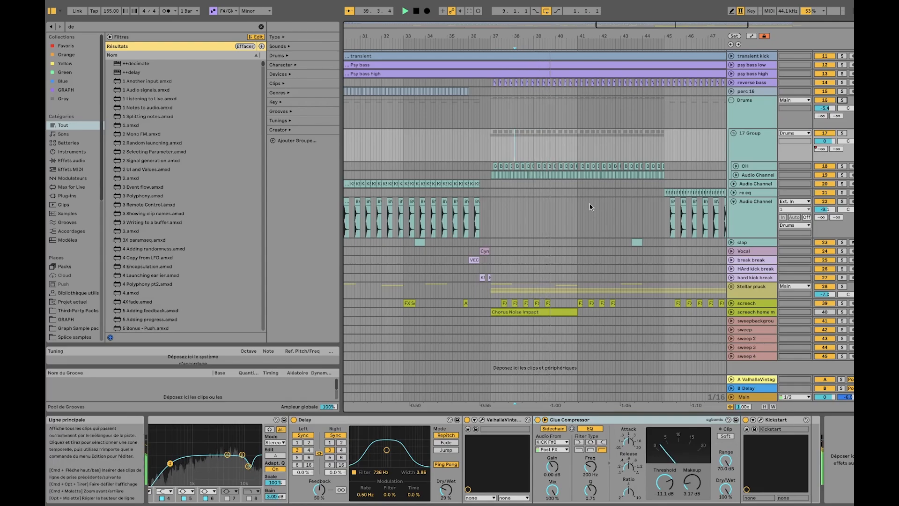
pyautogui.click(731, 101)
pyautogui.scroll(-5, 523, 127)
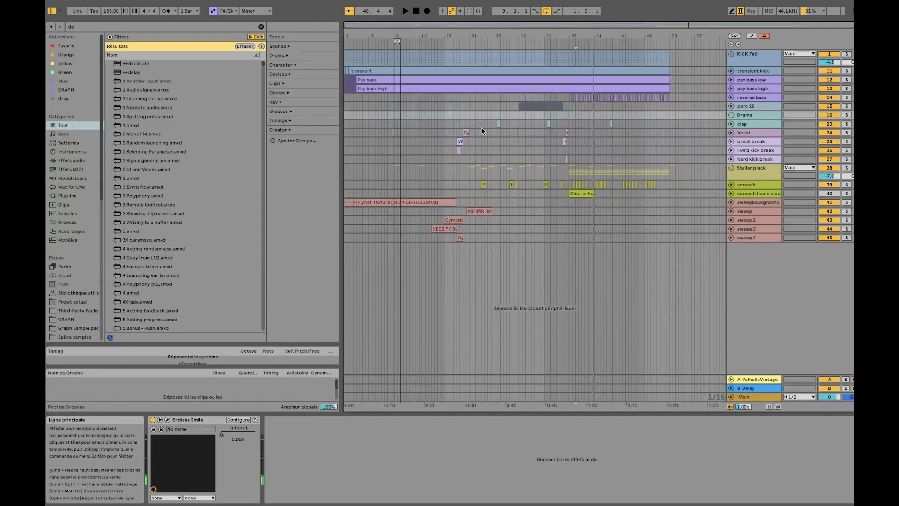
# Unfold the Vocal track, select its short Cymatics chant clip before bar 9 and solo the track
pyautogui.click(759, 133)
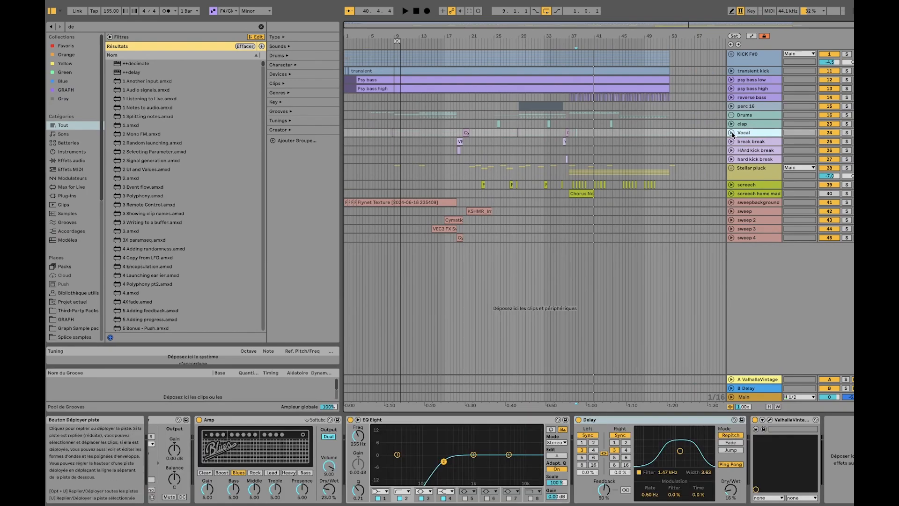
pyautogui.click(731, 133)
pyautogui.scroll(10, 401, 191)
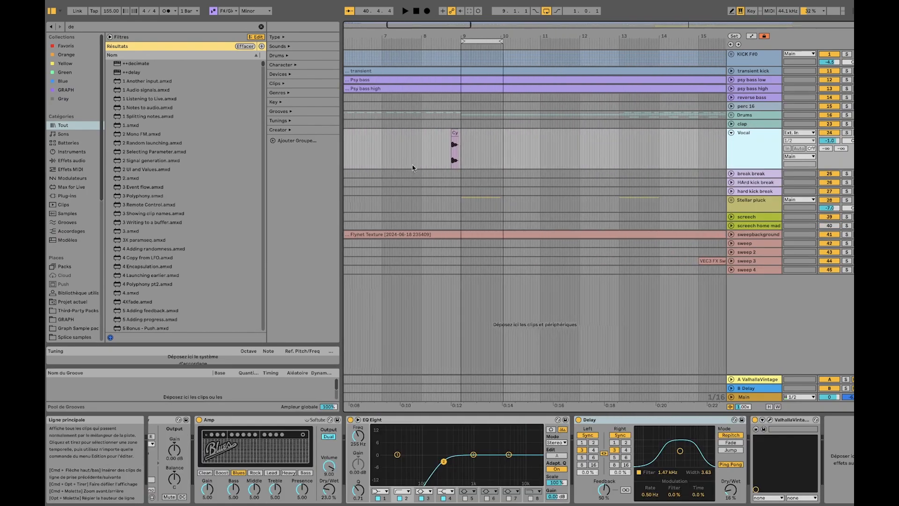
pyautogui.click(485, 131)
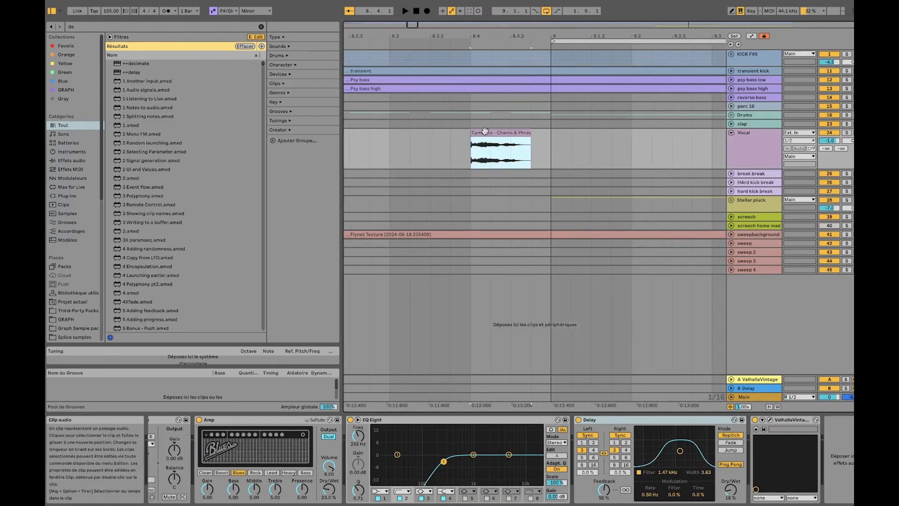
pyautogui.click(846, 133)
# Play the short soloed vocal clip just before bar 9 and listen to its tail
pyautogui.click(547, 148)
pyautogui.scroll(-5, 546, 148)
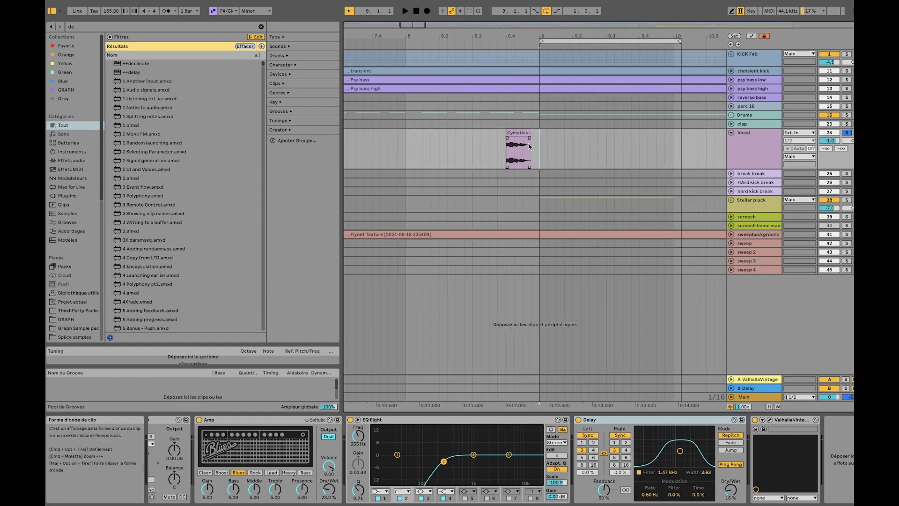
pyautogui.click(524, 139)
pyautogui.hscroll(2, 514, 138)
pyautogui.hscroll(1, 513, 141)
pyautogui.hscroll(2, 459, 133)
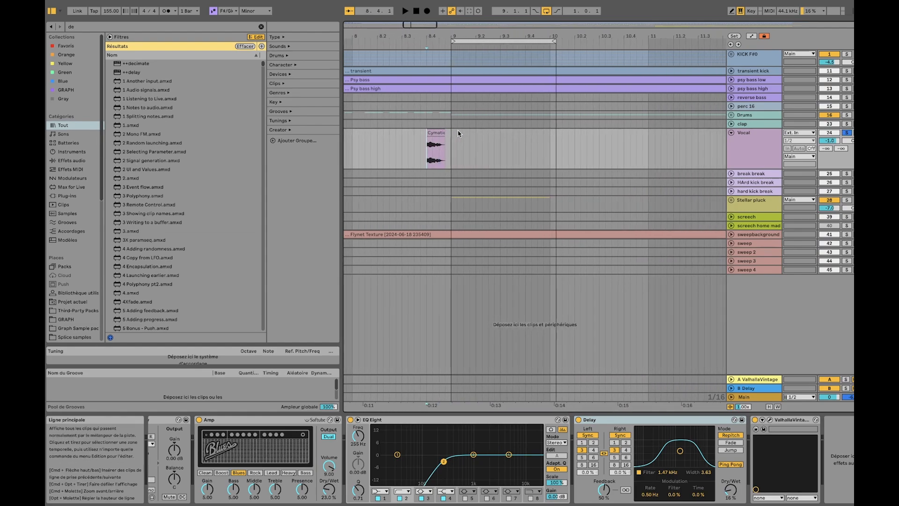
pyautogui.click(435, 133)
pyautogui.scroll(-5, 452, 136)
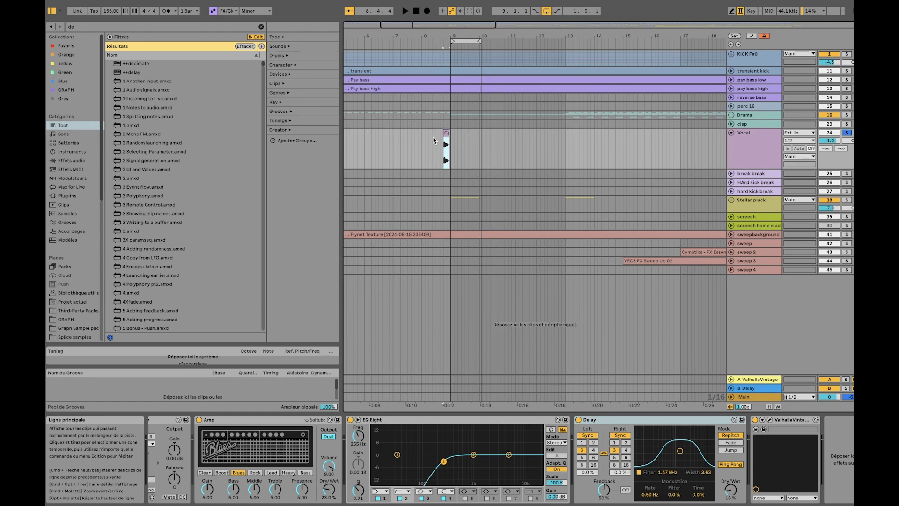
pyautogui.scroll(5, 439, 140)
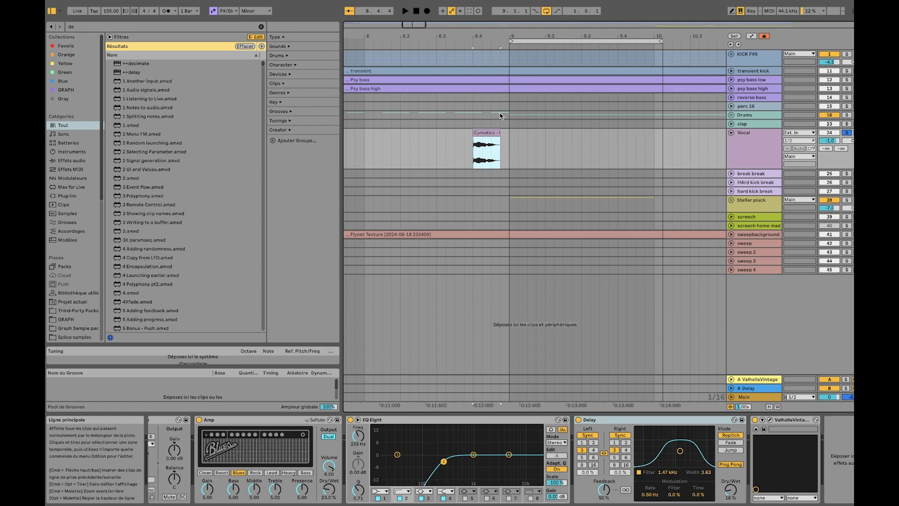
pyautogui.press('space')
pyautogui.scroll(-4, 576, 148)
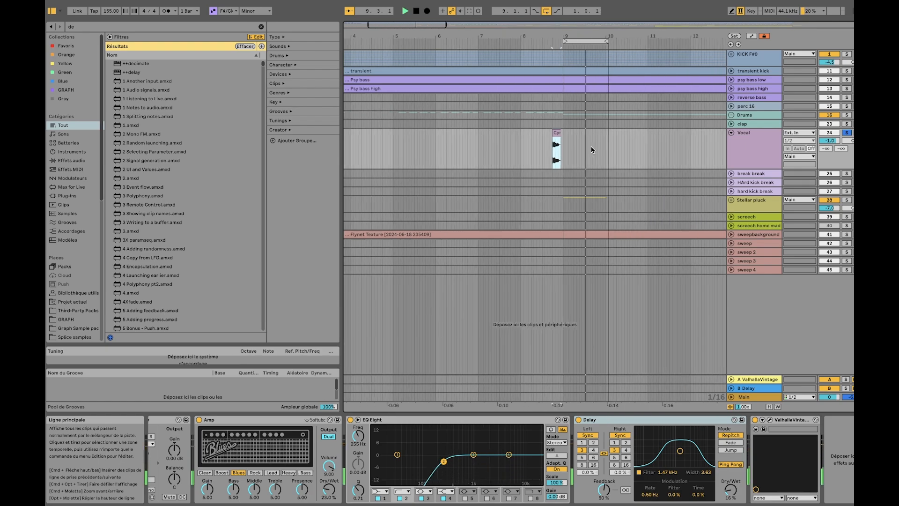
pyautogui.press('space')
# Play the Cymatics vocal phrase at bar 20 and look over the vocal section that follows it
pyautogui.scroll(-3, 622, 148)
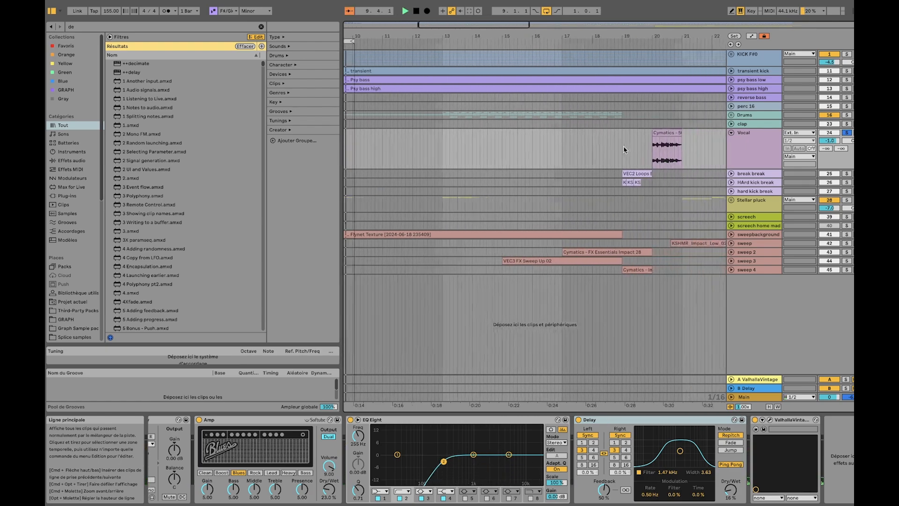
pyautogui.click(624, 136)
pyautogui.press('space')
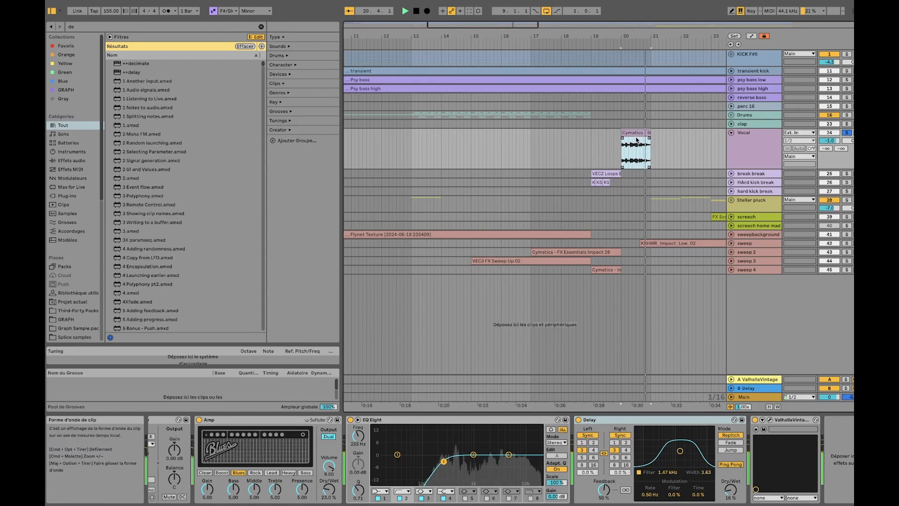
pyautogui.scroll(-5, 655, 137)
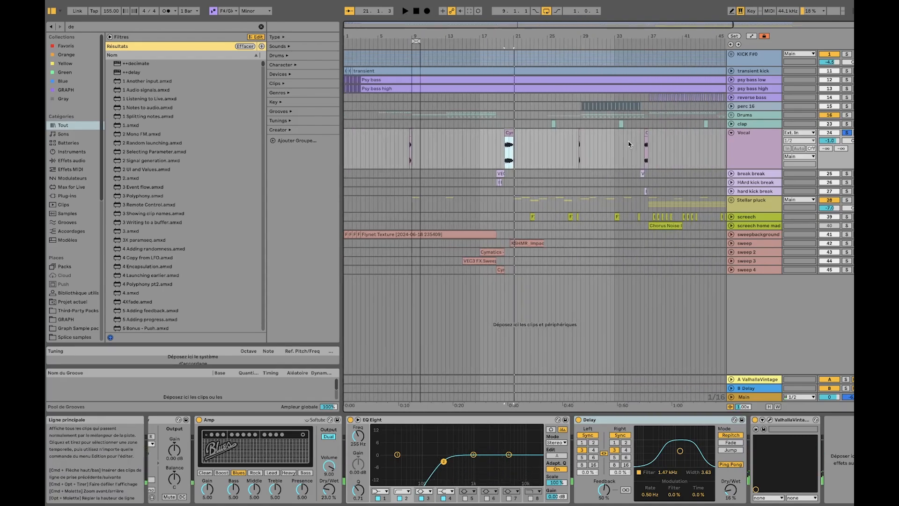
pyautogui.scroll(5, 527, 139)
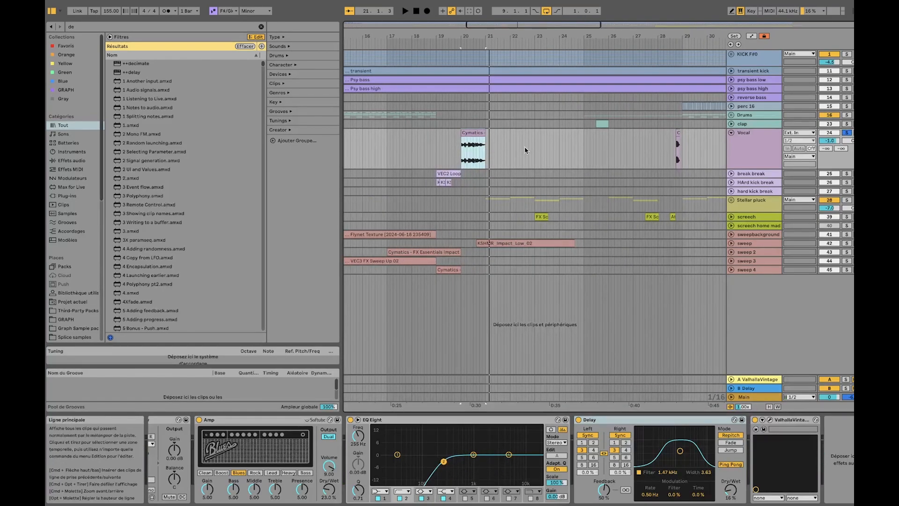
pyautogui.scroll(4, 524, 145)
pyautogui.scroll(-4, 403, 139)
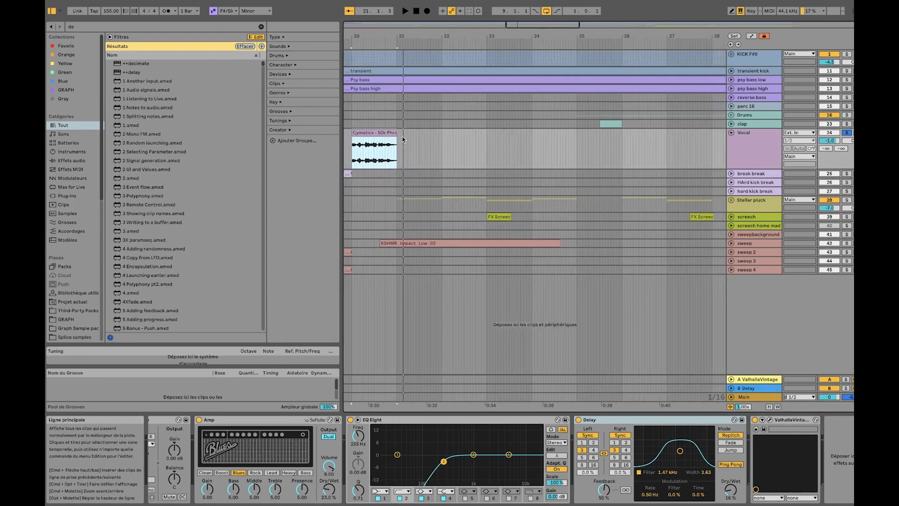
pyautogui.hscroll(-3, 487, 147)
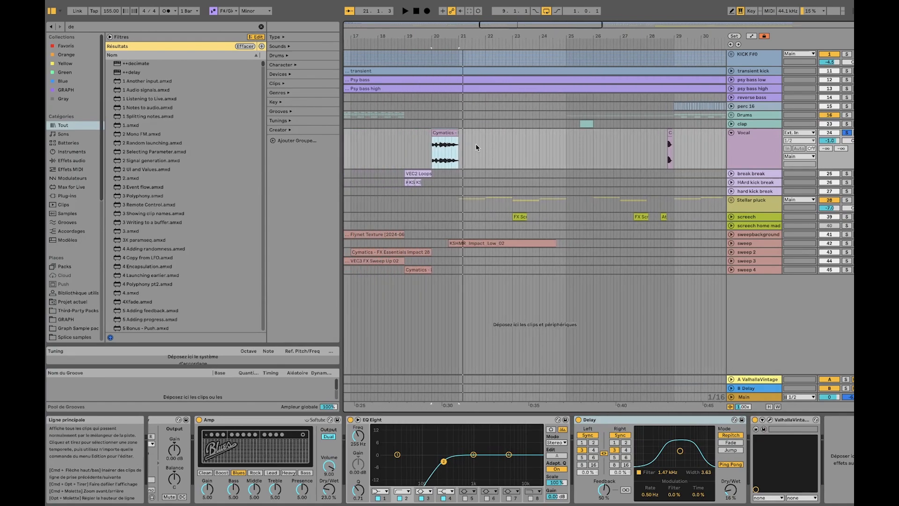
# Show the Vocal track's effect chain and replay the bar 20 phrase while examining the Amp
pyautogui.click(442, 124)
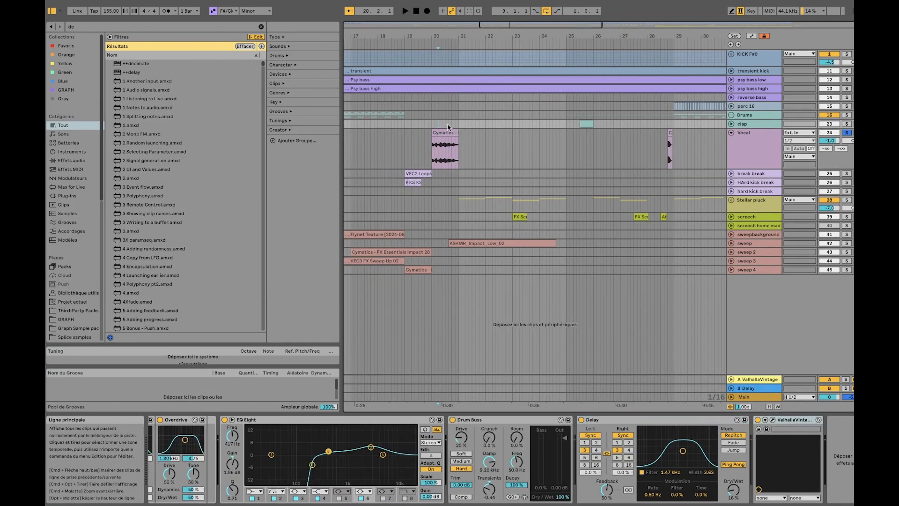
pyautogui.click(444, 130)
pyautogui.click(696, 169)
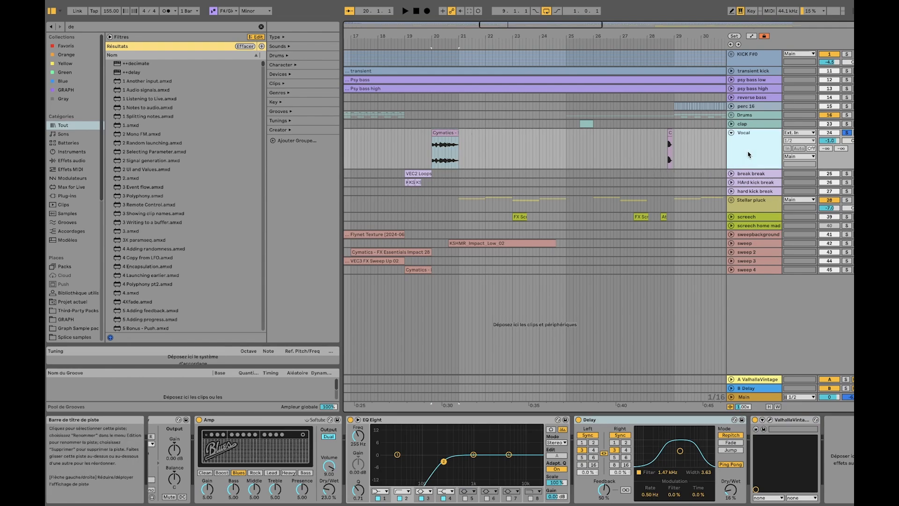
pyautogui.click(203, 420)
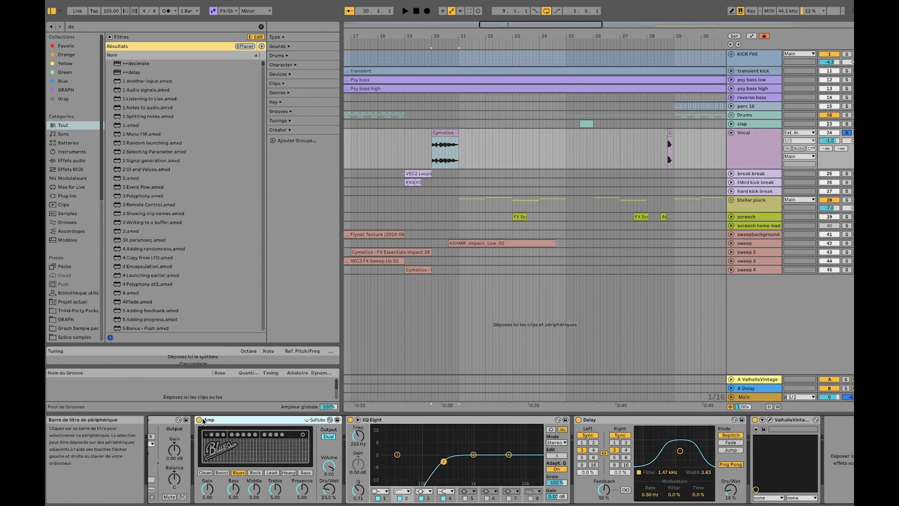
pyautogui.click(443, 133)
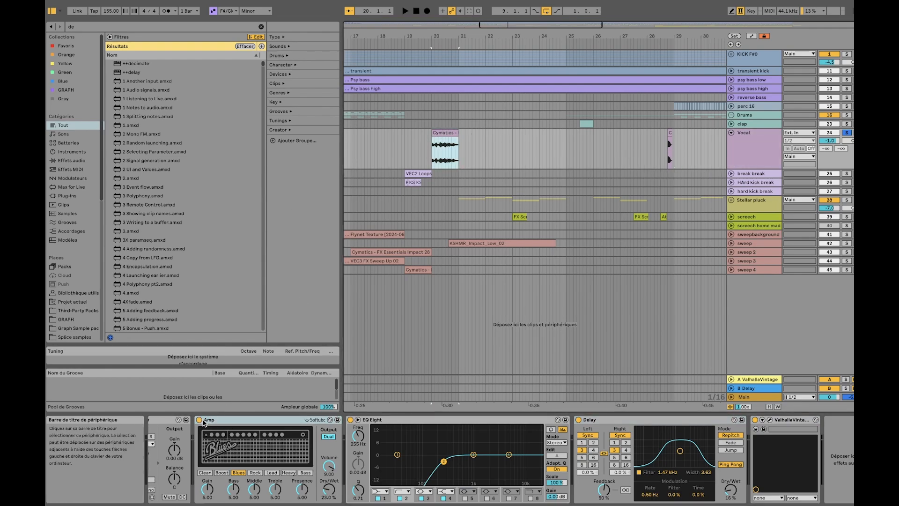
pyautogui.press('space')
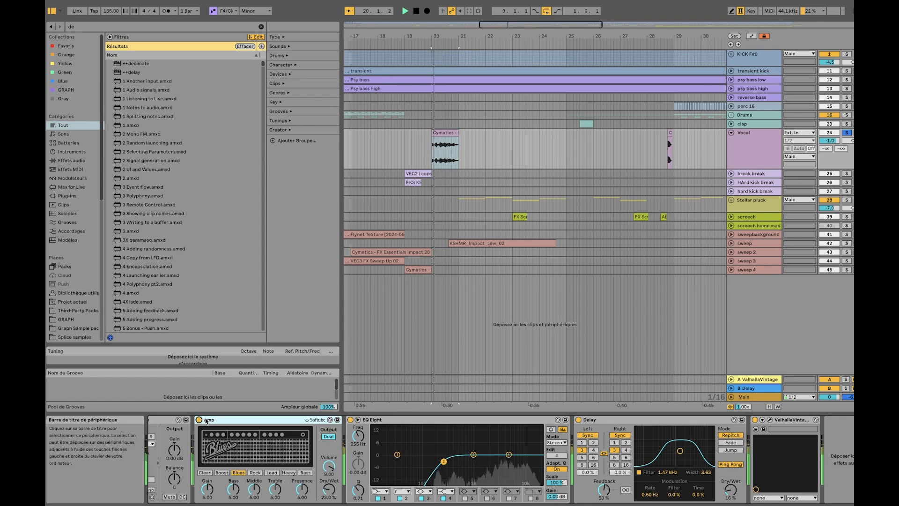
pyautogui.press('space')
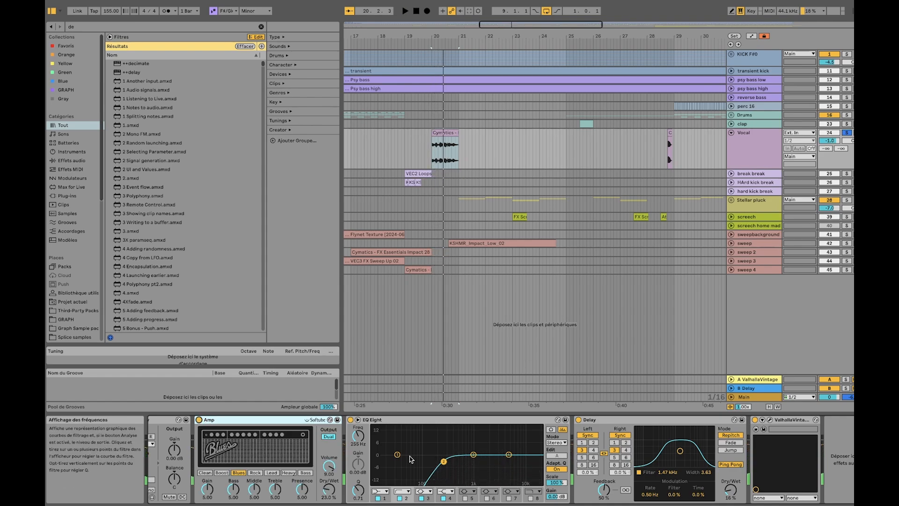
# Examine the Vocal track's Delay and open the ValhallaVintageVerb window to review its settings, closing it when done
pyautogui.click(615, 423)
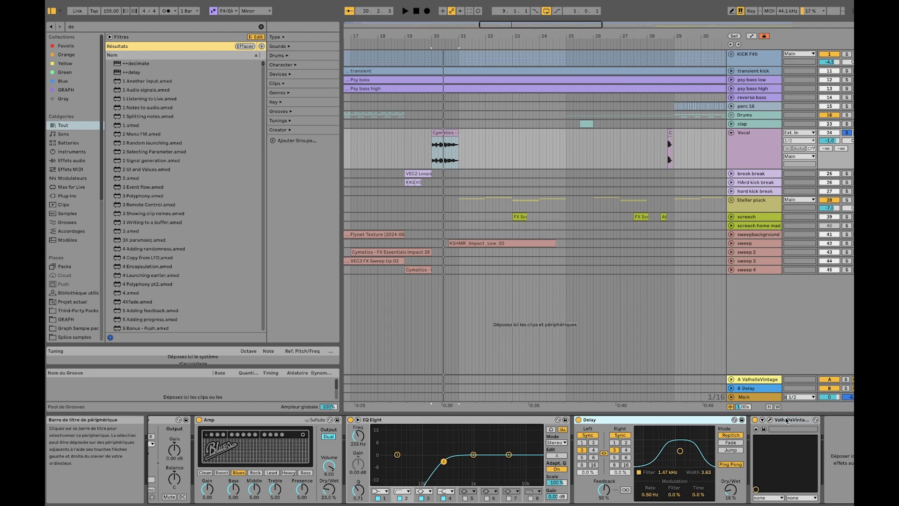
pyautogui.click(752, 420)
pyautogui.click(771, 420)
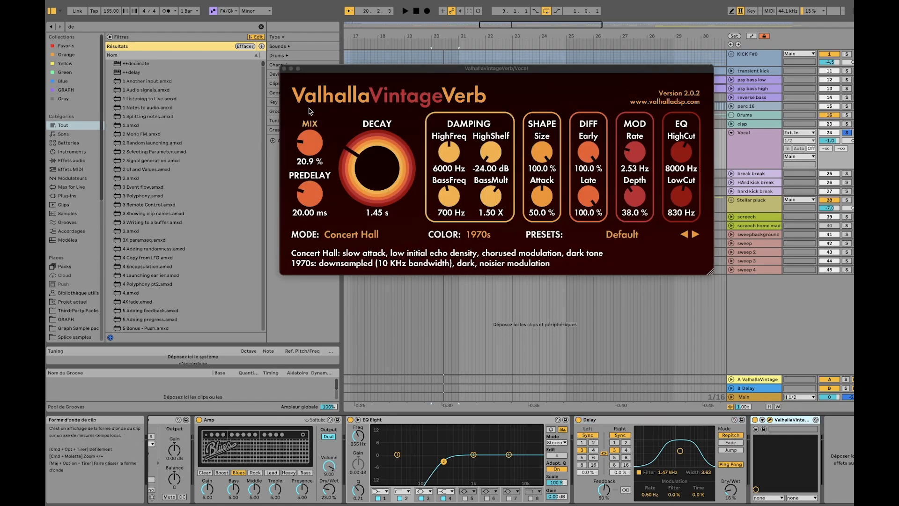
pyautogui.click(284, 70)
# Look over the remaining vocal clips across the arrangement and fold the Vocal track
pyautogui.scroll(-5, 535, 148)
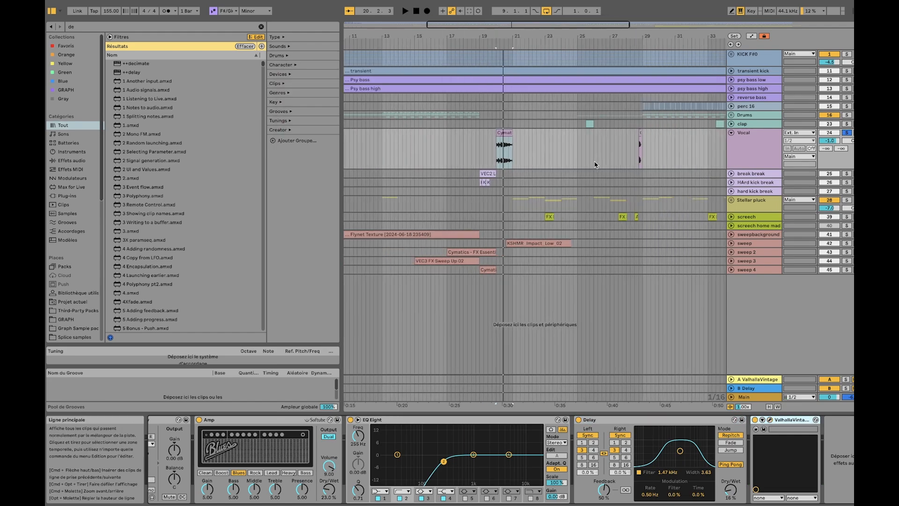
pyautogui.click(516, 135)
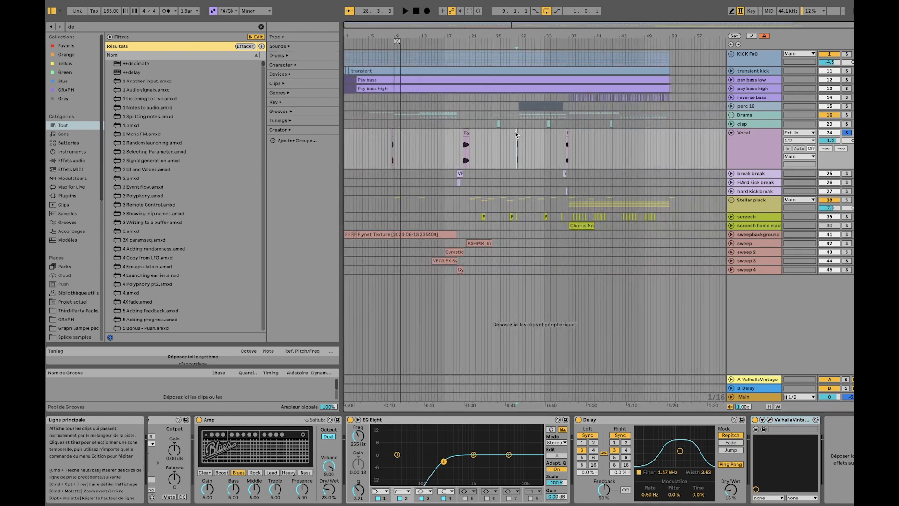
pyautogui.scroll(5, 525, 133)
pyautogui.scroll(-5, 597, 133)
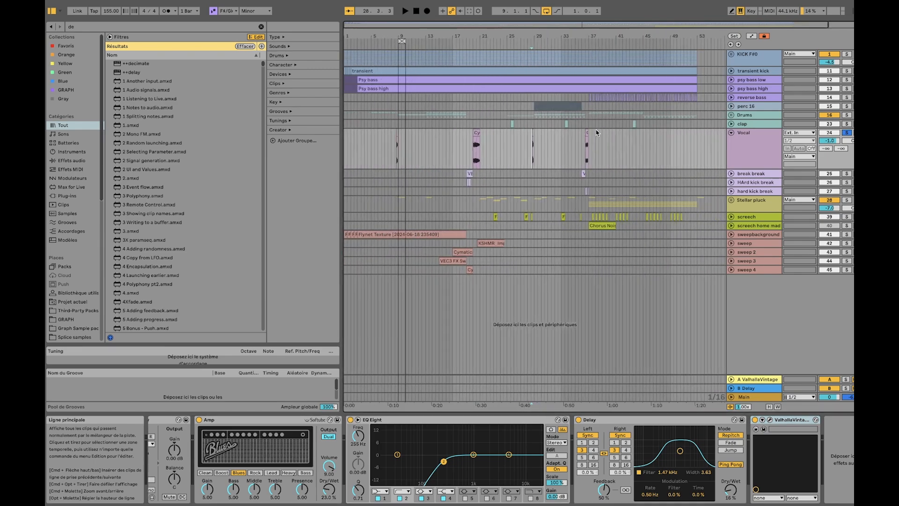
pyautogui.click(731, 133)
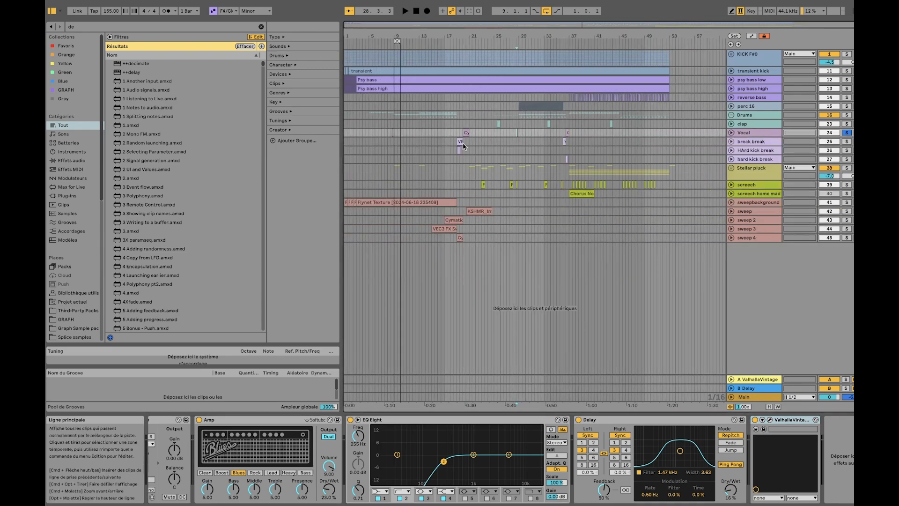
# Unfold and solo the break break track, and play its VEC2 breakbeat loop from bar 19
pyautogui.click(463, 147)
pyautogui.click(732, 143)
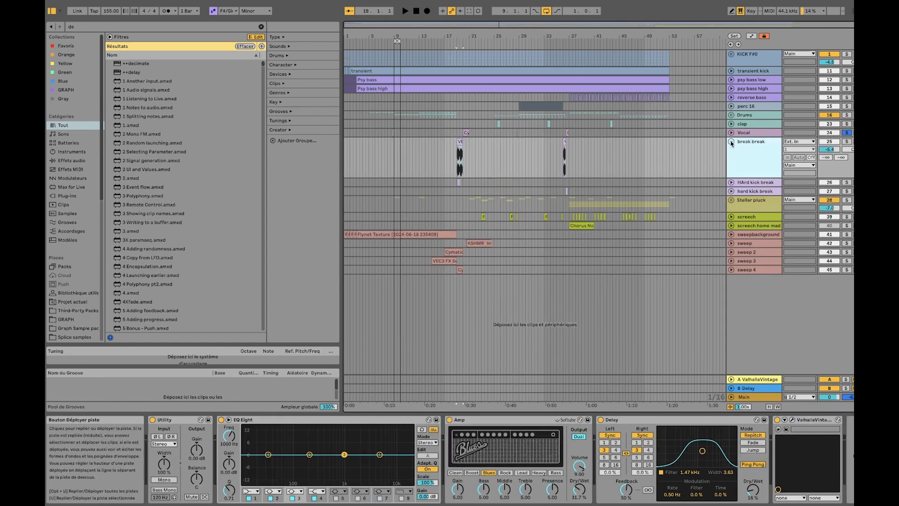
pyautogui.scroll(10, 459, 148)
pyautogui.click(474, 142)
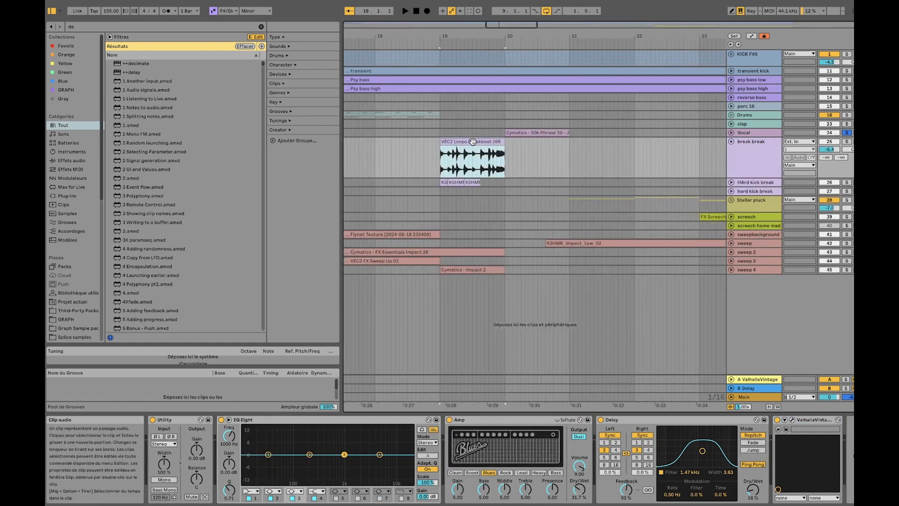
pyautogui.click(846, 142)
pyautogui.press('space')
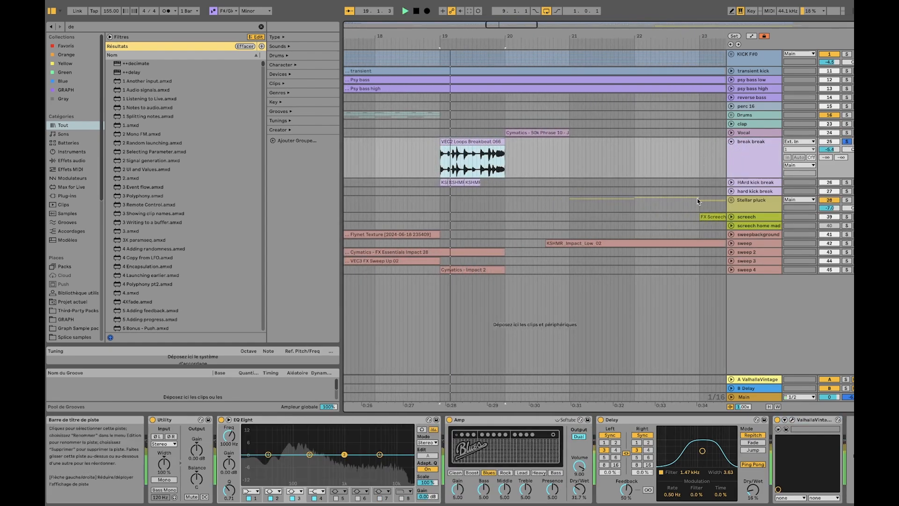
# Unfold and solo the HArd kick break track, and play its KSHMR Hardstyle Kick clips from bar 19
pyautogui.click(487, 422)
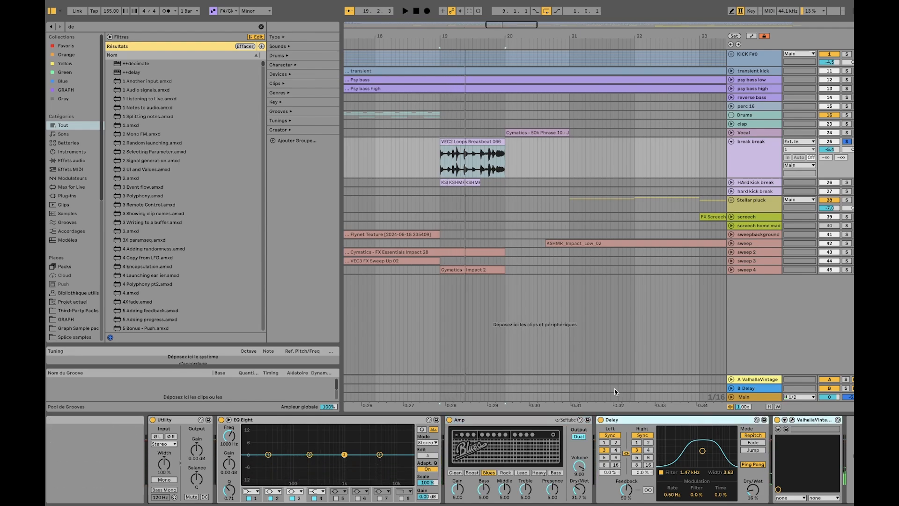
pyautogui.click(486, 140)
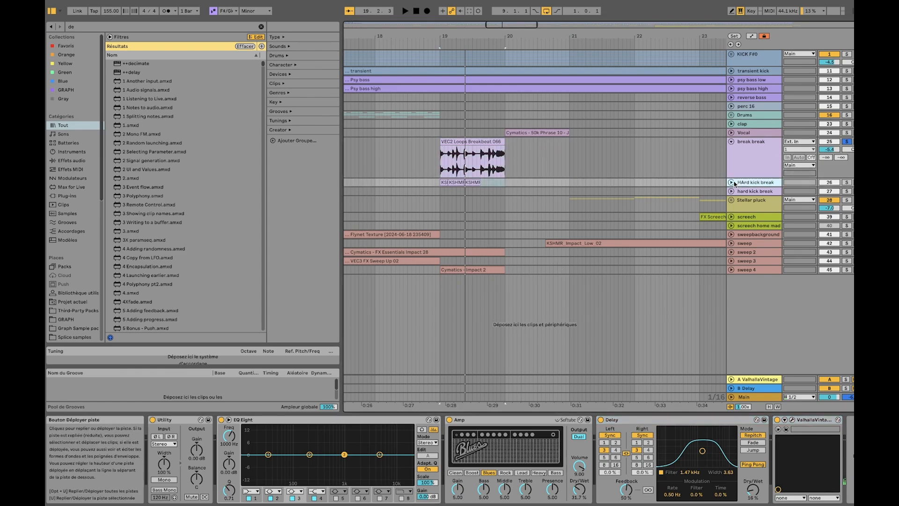
pyautogui.click(731, 182)
pyautogui.click(846, 182)
pyautogui.click(443, 183)
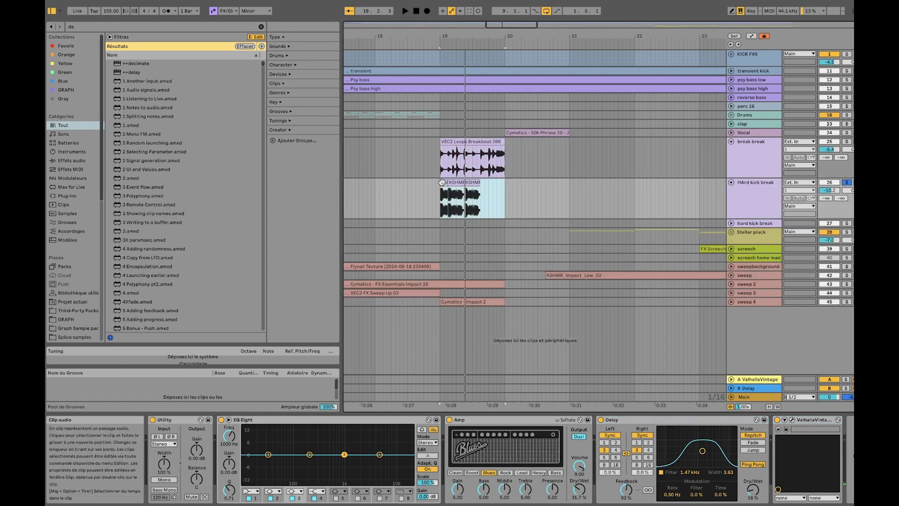
pyautogui.scroll(5, 465, 184)
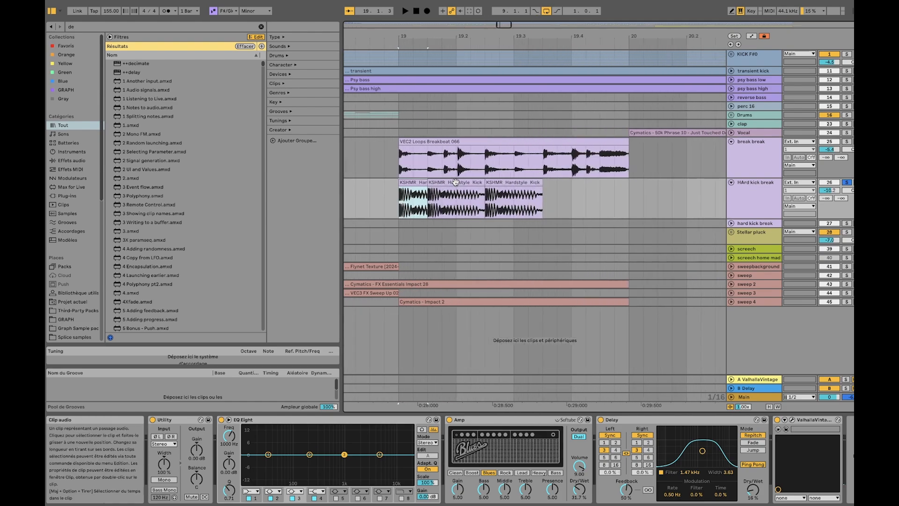
pyautogui.press('space')
pyautogui.press('space')
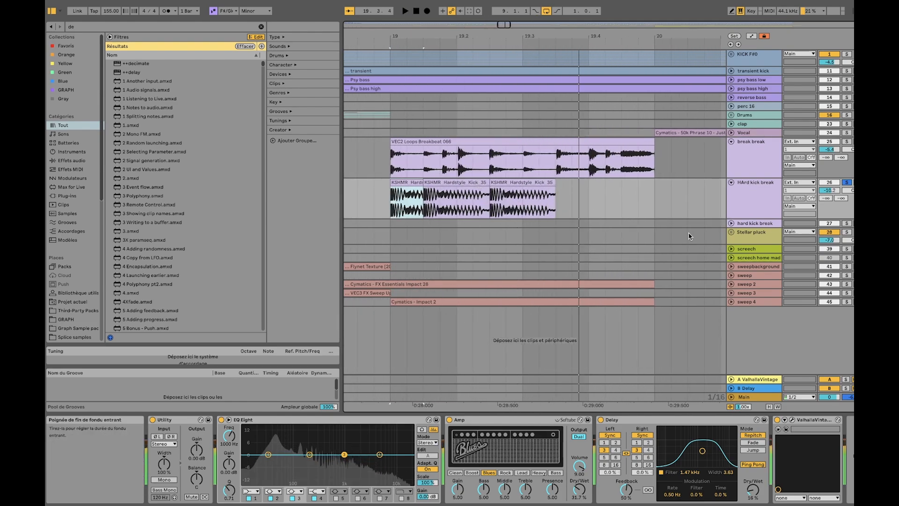
# Fold the HArd kick break and break break tracks
pyautogui.click(751, 200)
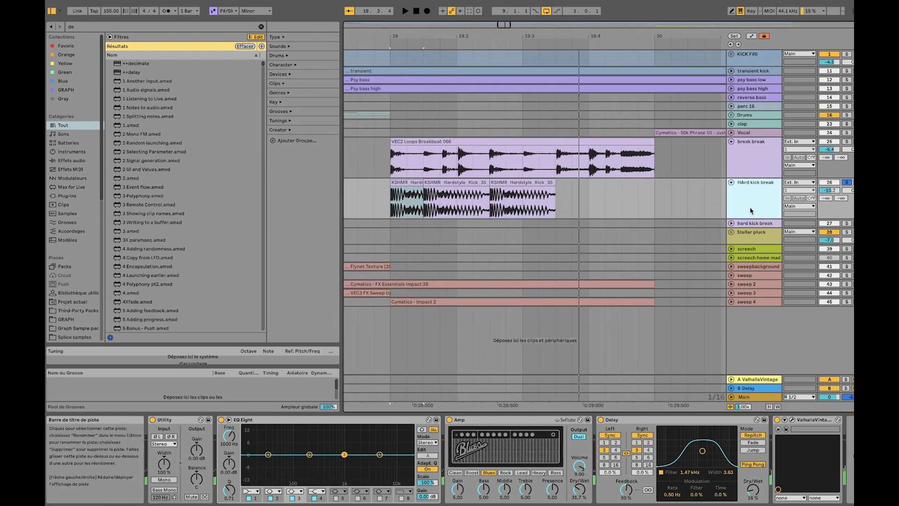
pyautogui.click(731, 183)
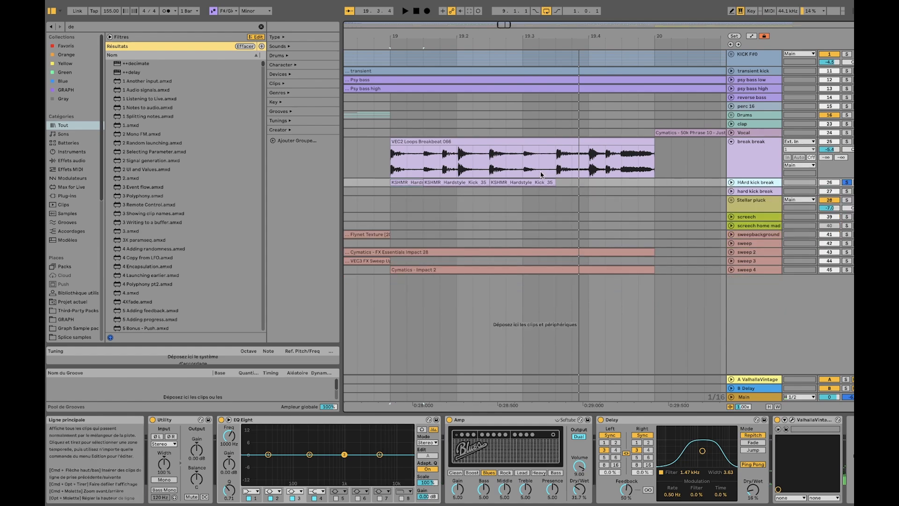
pyautogui.scroll(-8, 549, 187)
pyautogui.click(755, 154)
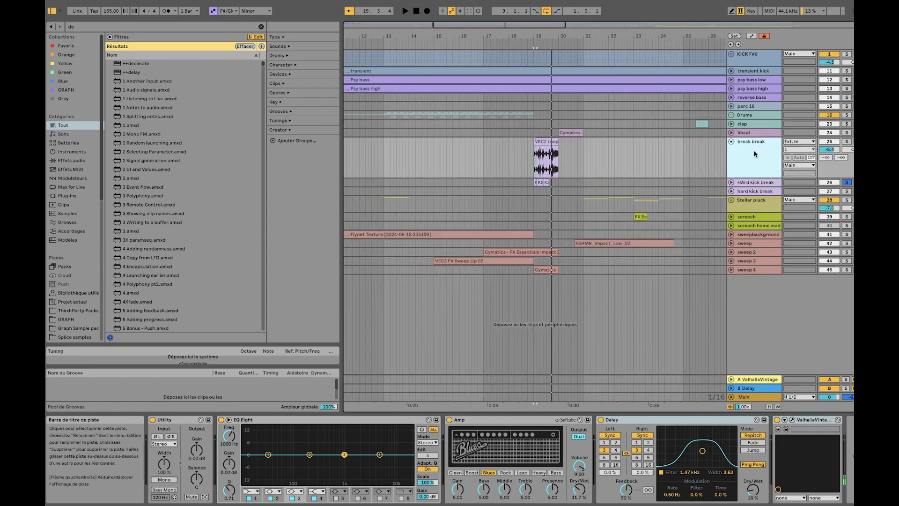
pyautogui.click(731, 142)
# Review the VEC2 breakbeat loop and hardstyle kick clips at bar 19 in the context of the arrangement
pyautogui.hscroll(3, 535, 147)
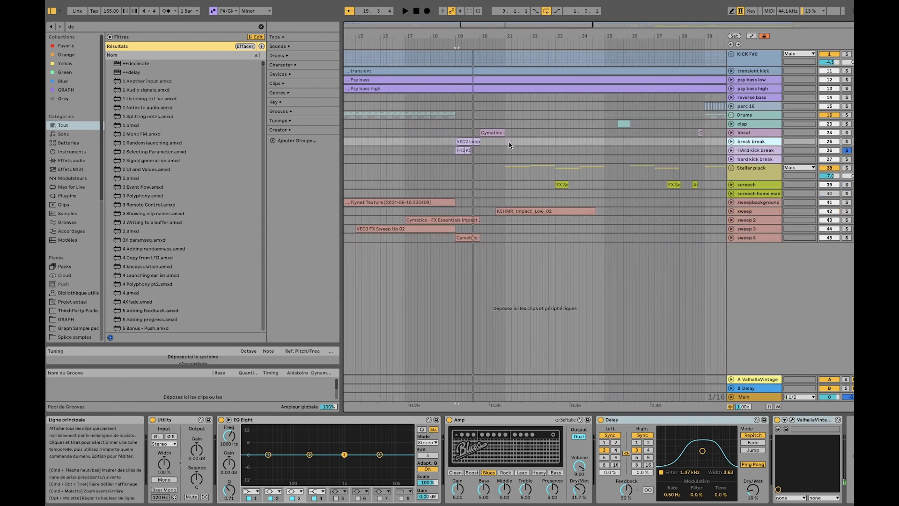
pyautogui.click(468, 142)
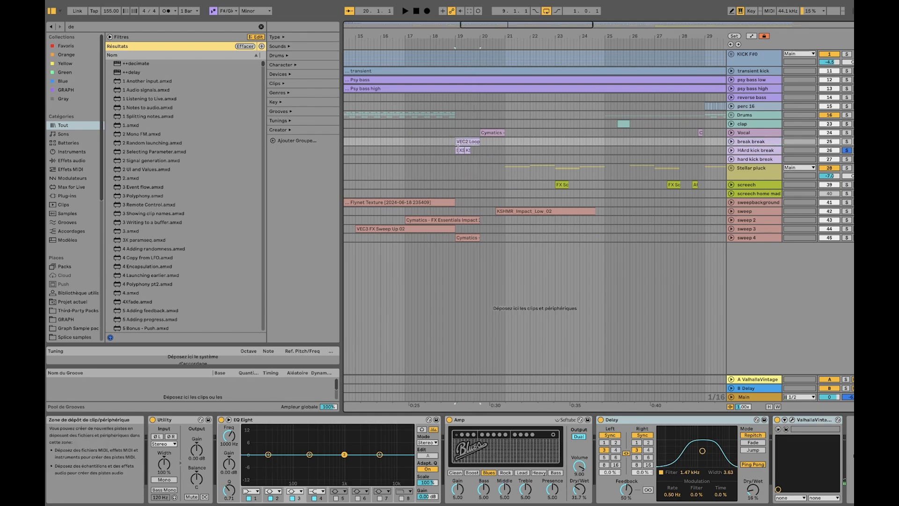
pyautogui.click(466, 150)
pyautogui.scroll(-5, 488, 156)
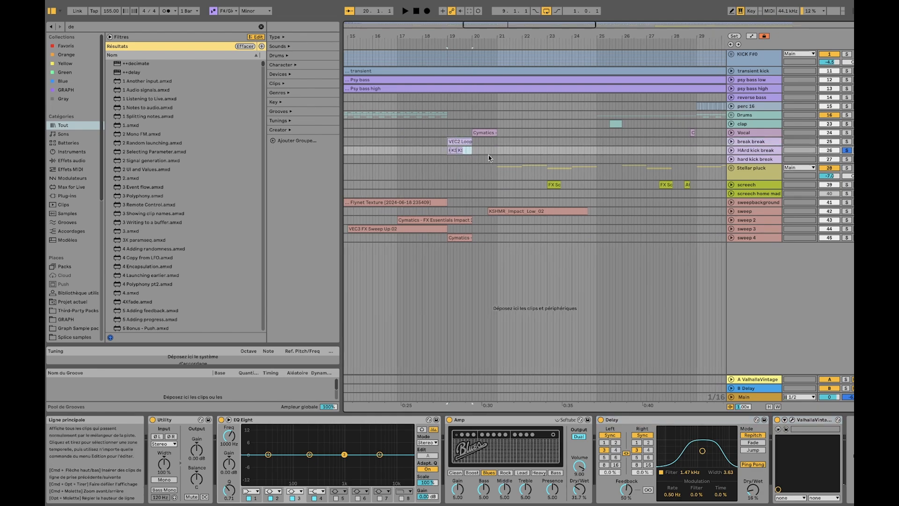
pyautogui.scroll(-4, 562, 136)
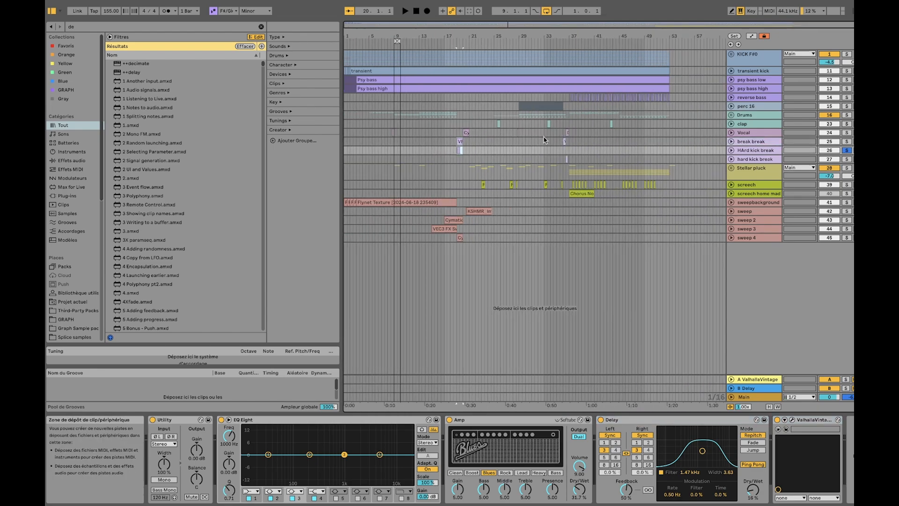
# Solo the hard kick break track and play the second break from bar 36
pyautogui.scroll(10, 566, 141)
pyautogui.click(583, 140)
pyautogui.hscroll(3, 661, 150)
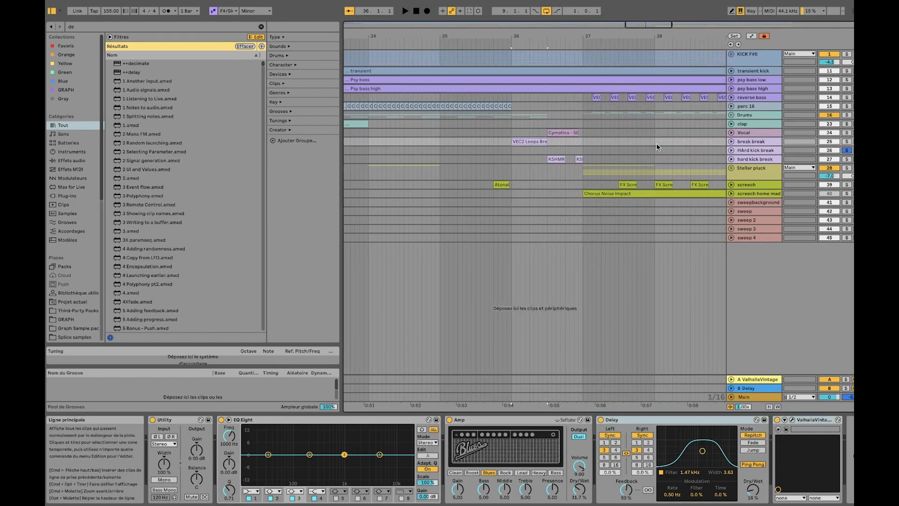
pyautogui.click(846, 159)
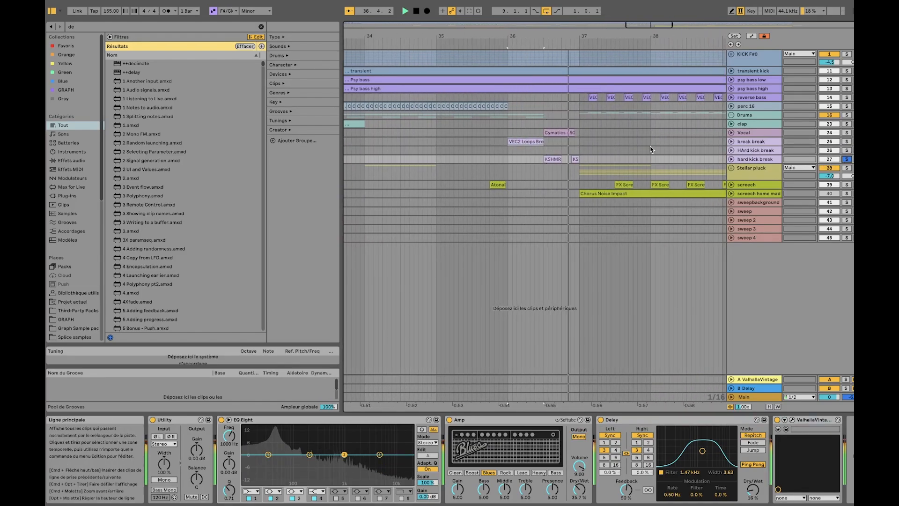
pyautogui.press('space')
# Unfold the hard kick break track and play bar 36 with the Vocal and break break tracks also soloed
pyautogui.click(731, 159)
pyautogui.keyDown('super'); pyautogui.click(846, 133); pyautogui.keyUp('super')
pyautogui.keyDown('super'); pyautogui.click(847, 142); pyautogui.keyUp('super')
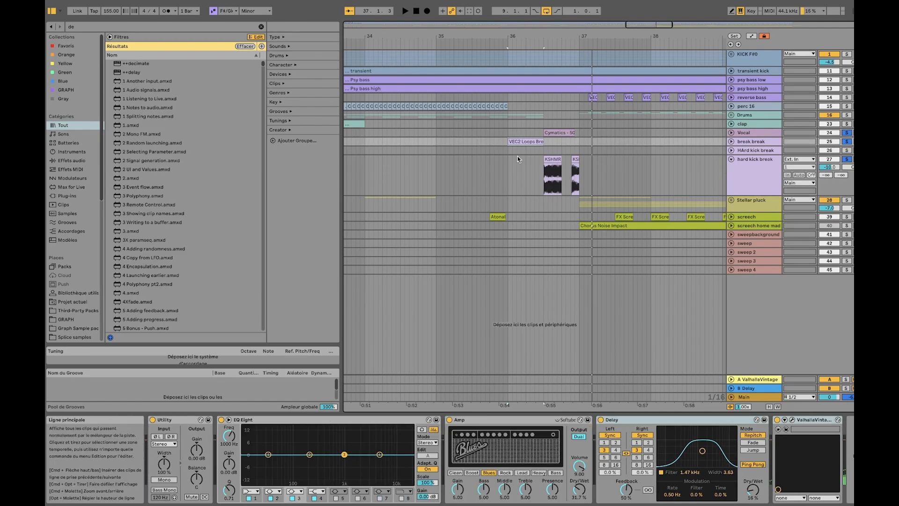
pyautogui.press('space')
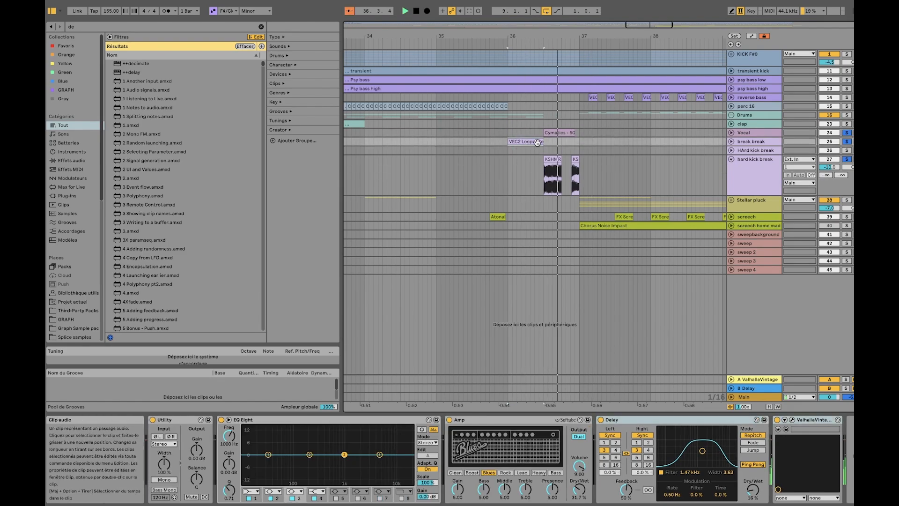
pyautogui.press('space')
# Examine the vocal phrase, VEC2 loop and two KSHMR kick clips that form the break in bar 36
pyautogui.click(565, 133)
pyautogui.hscroll(-3, 532, 171)
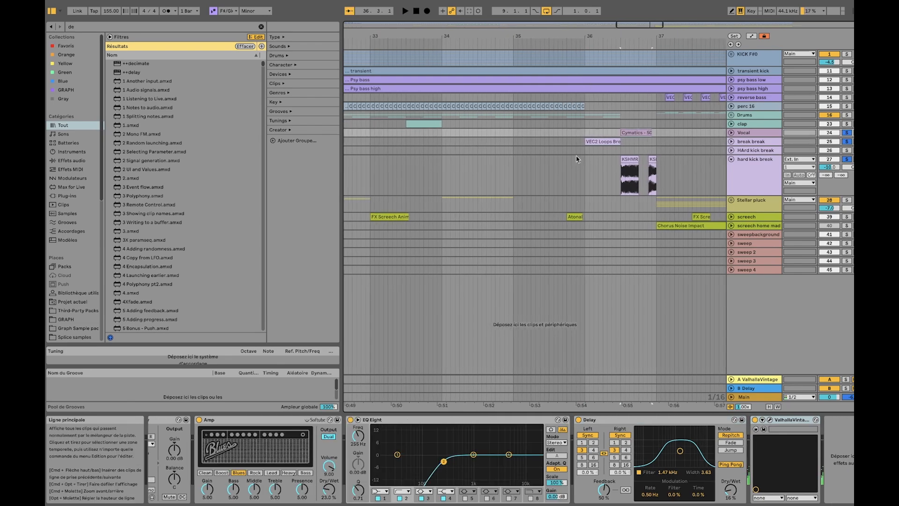
pyautogui.click(599, 140)
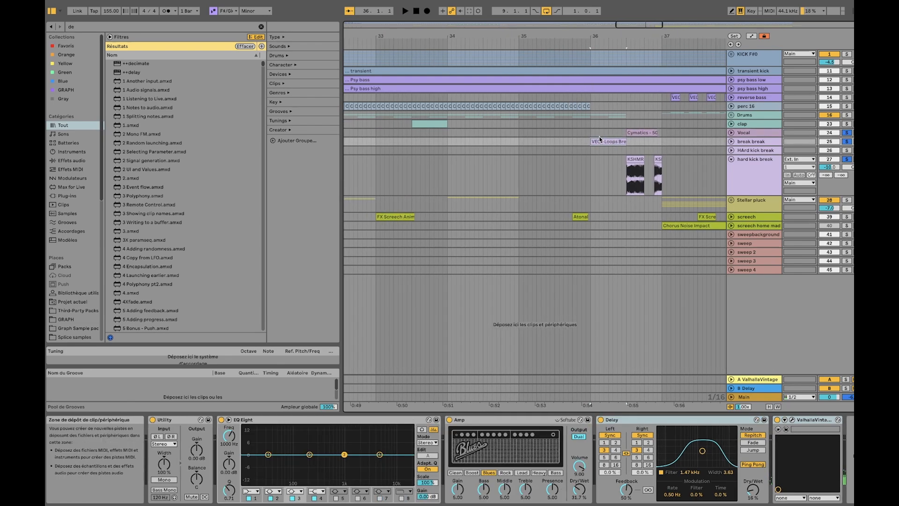
pyautogui.click(633, 159)
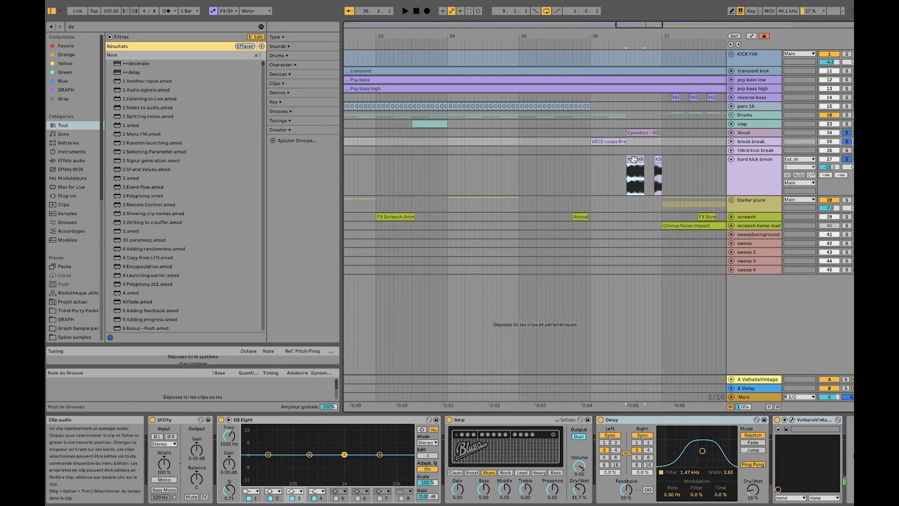
pyautogui.click(659, 158)
pyautogui.click(659, 158)
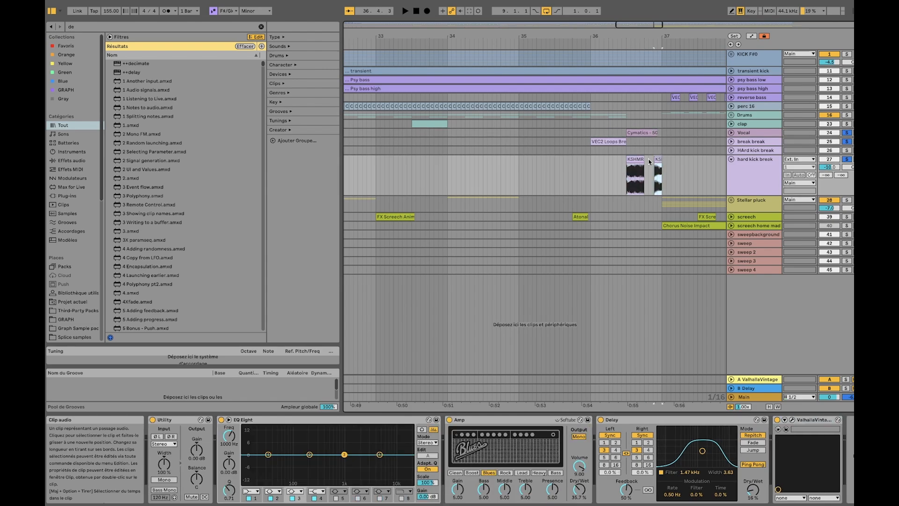
pyautogui.hscroll(-20, 503, 183)
# Play the bar 19 break into the vocal phrase at bar 20 and select the vocal clip
pyautogui.hscroll(1, 539, 169)
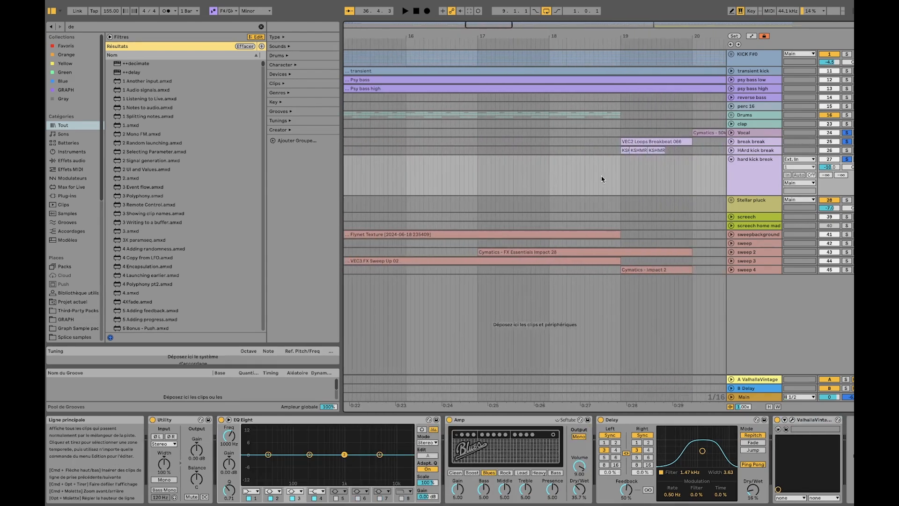
pyautogui.click(609, 143)
pyautogui.press('space')
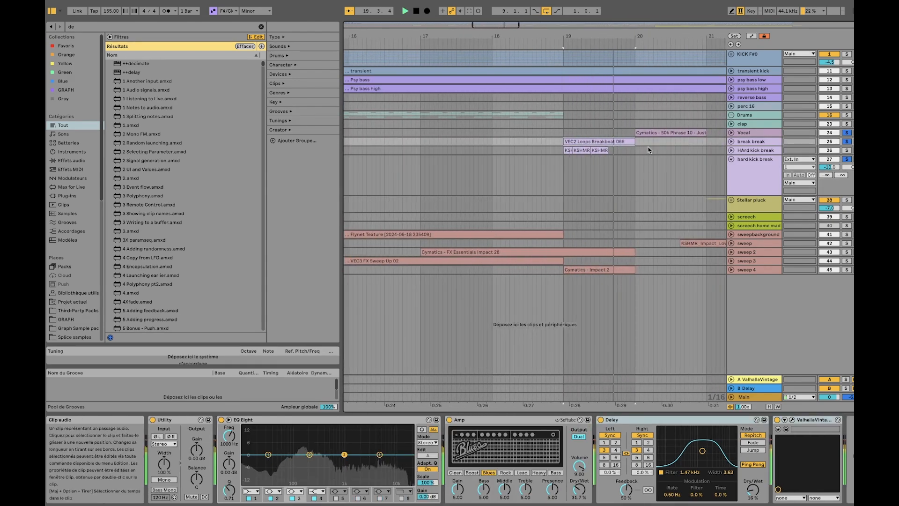
pyautogui.click(665, 133)
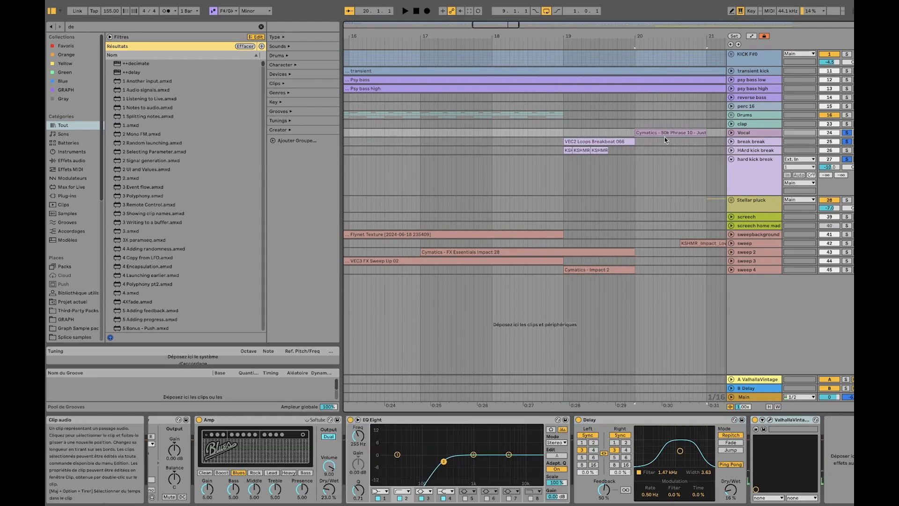
pyautogui.scroll(-5, 664, 136)
pyautogui.scroll(-5, 617, 140)
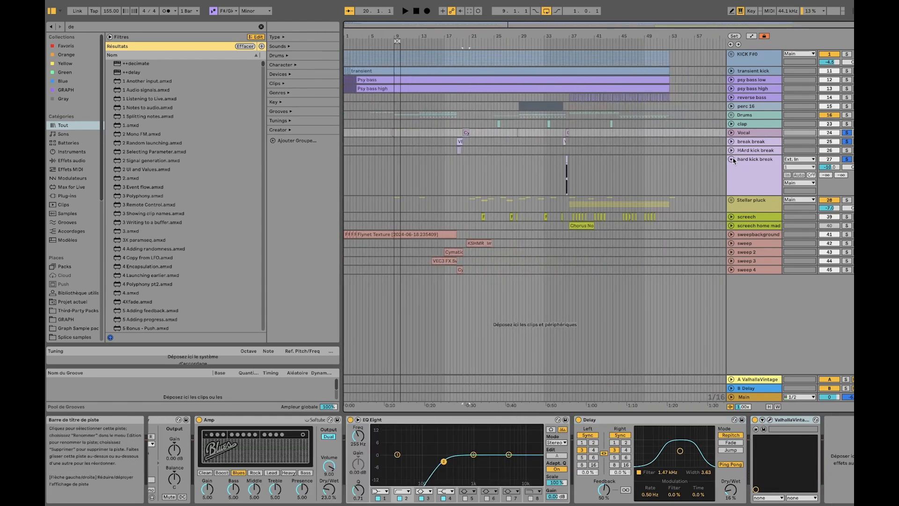
# Fold the hard kick break track, and unfold and solo the Stellar pluck group
pyautogui.click(731, 159)
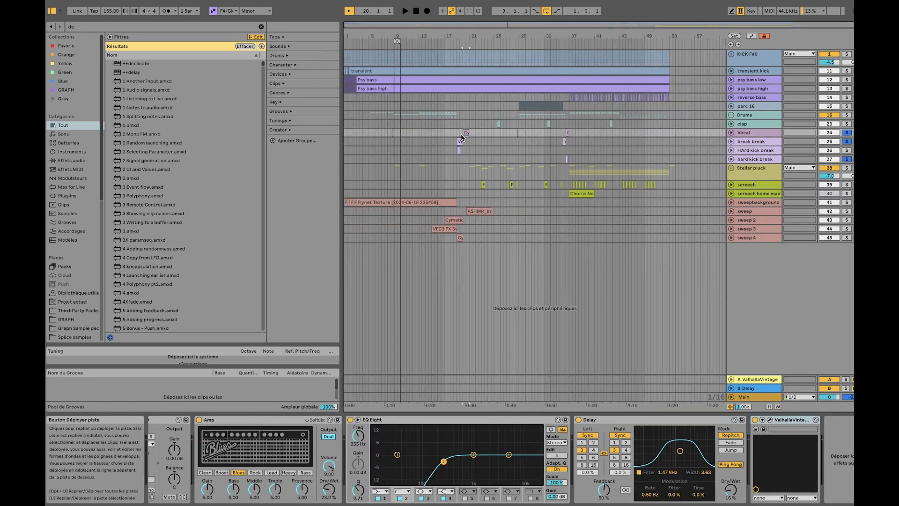
pyautogui.click(396, 174)
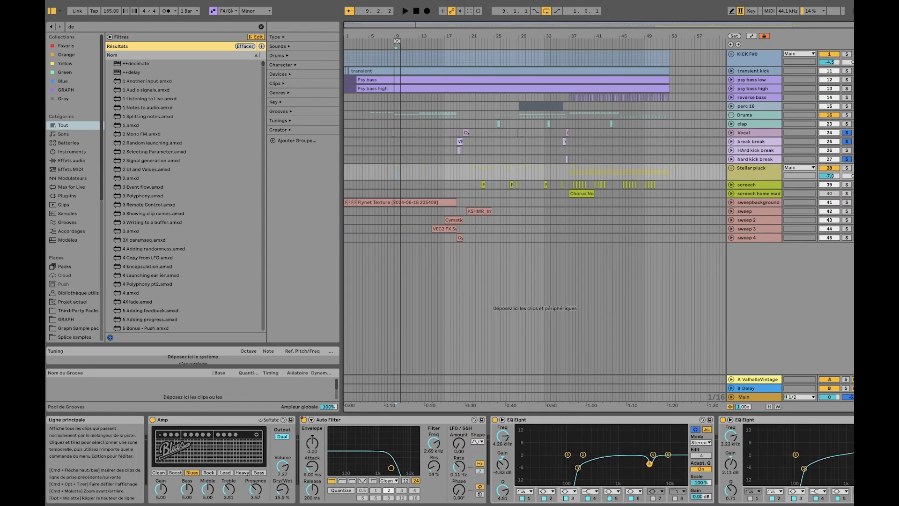
pyautogui.click(731, 168)
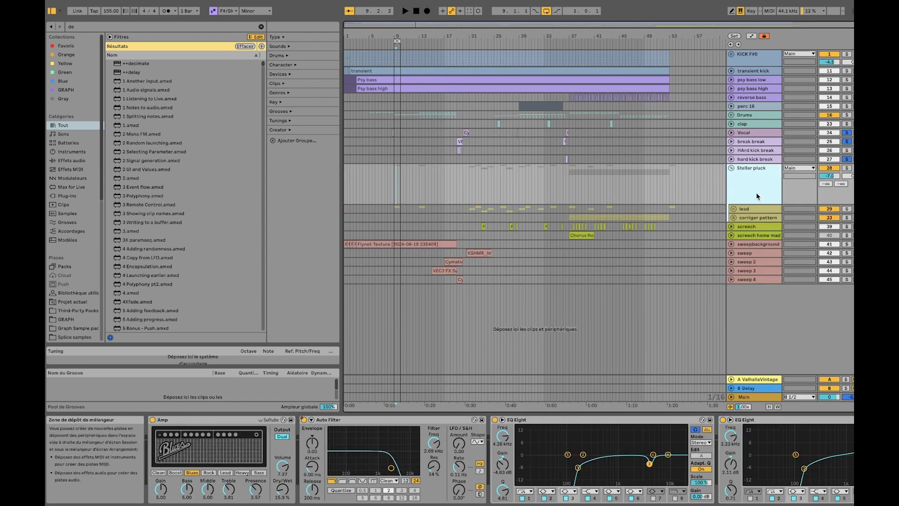
pyautogui.click(847, 168)
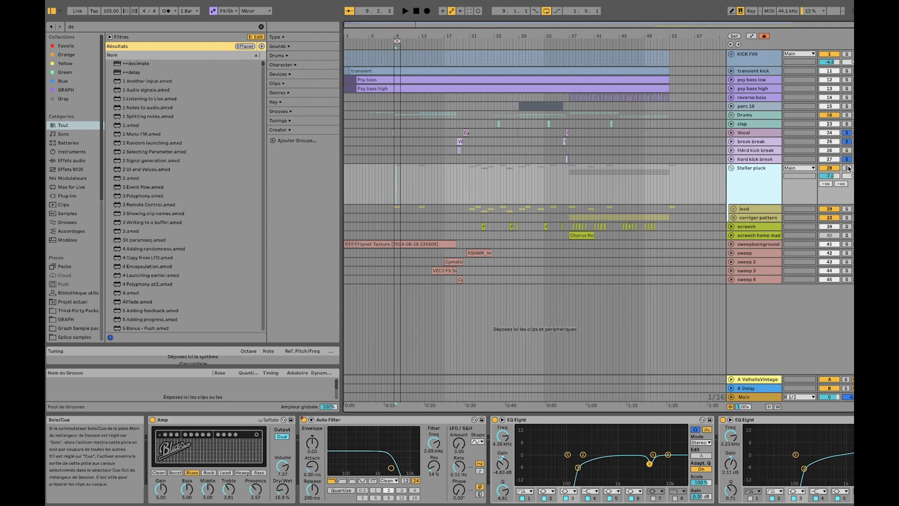
# Unfold the lead group inside Stellar pluck to show its three MIDI Channel tracks
pyautogui.click(395, 212)
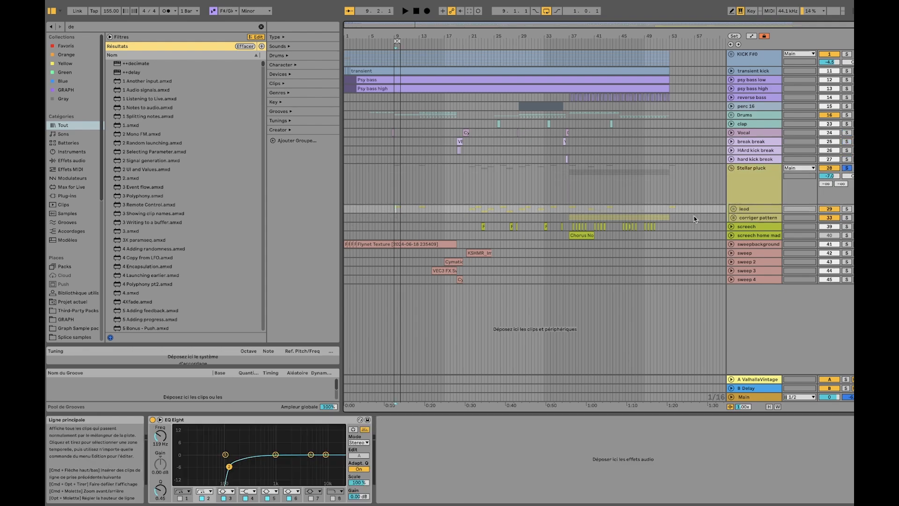
pyautogui.click(733, 210)
pyautogui.click(746, 210)
pyautogui.scroll(5, 443, 217)
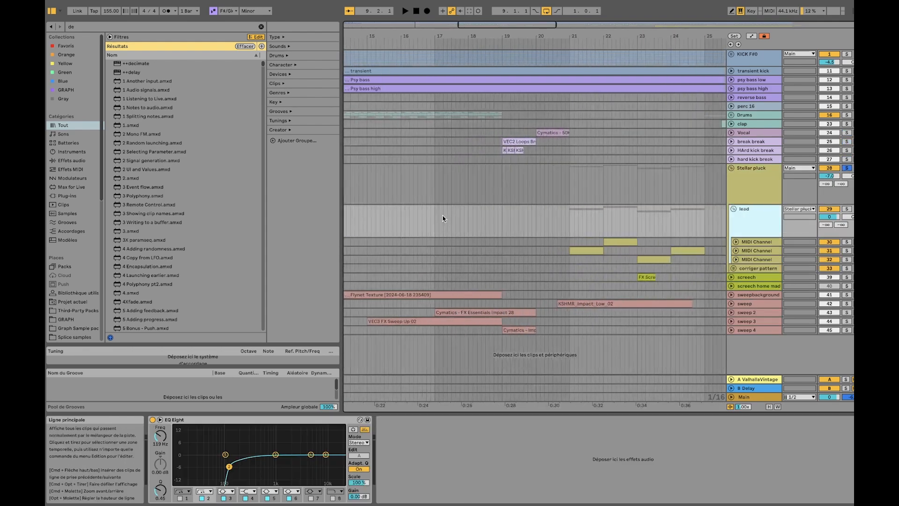
# Solo the lead group's first MIDI Channel track and play its clip at bar 13
pyautogui.hscroll(-6, 443, 218)
pyautogui.click(419, 241)
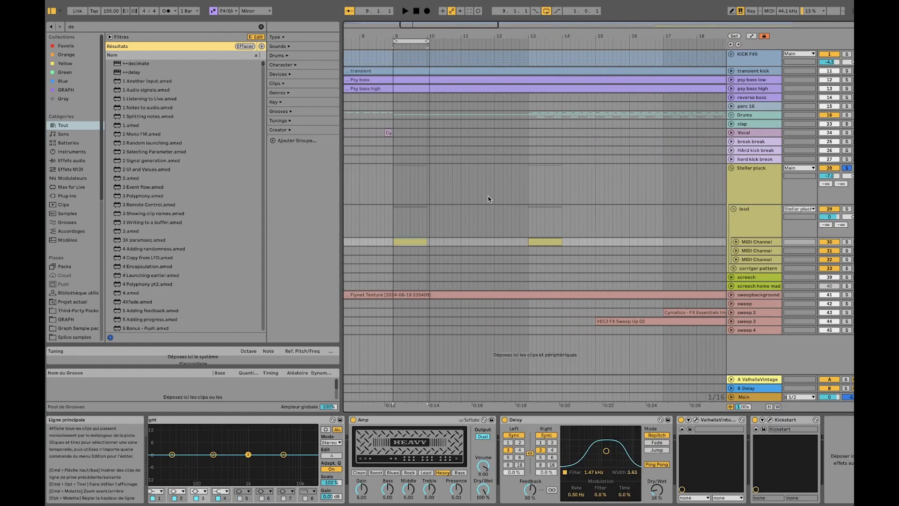
pyautogui.scroll(-5, 489, 199)
pyautogui.press('space')
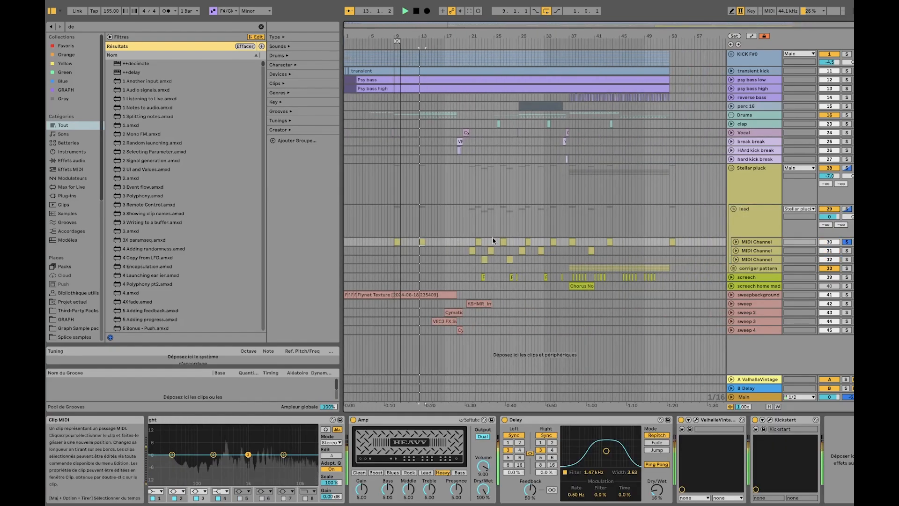
pyautogui.click(762, 242)
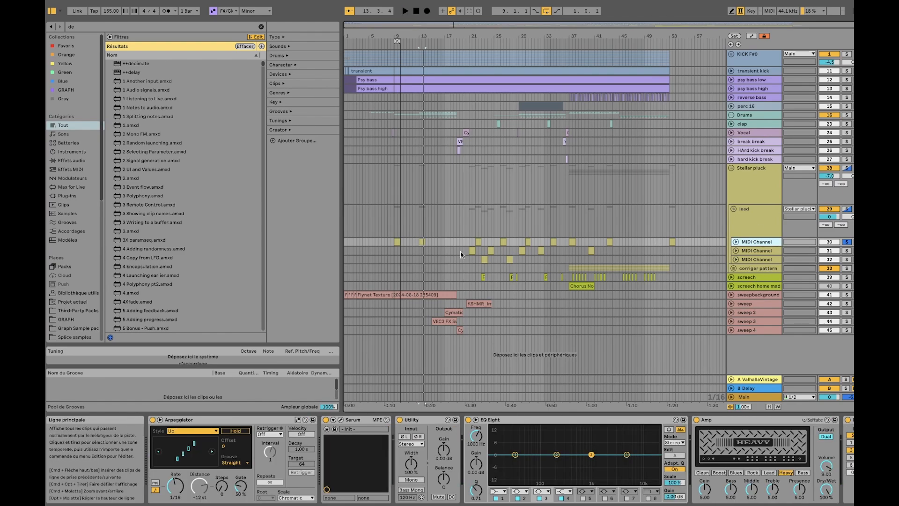
pyautogui.doubleClick(473, 249)
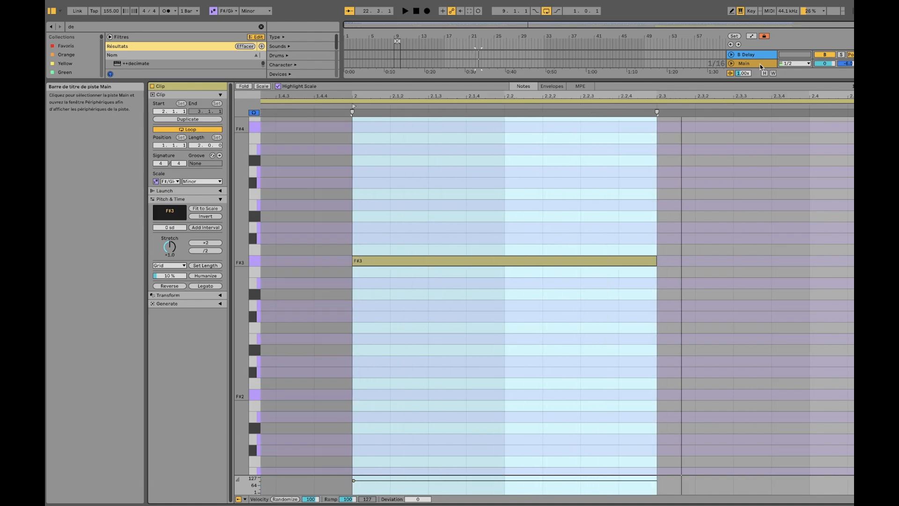
pyautogui.click(758, 64)
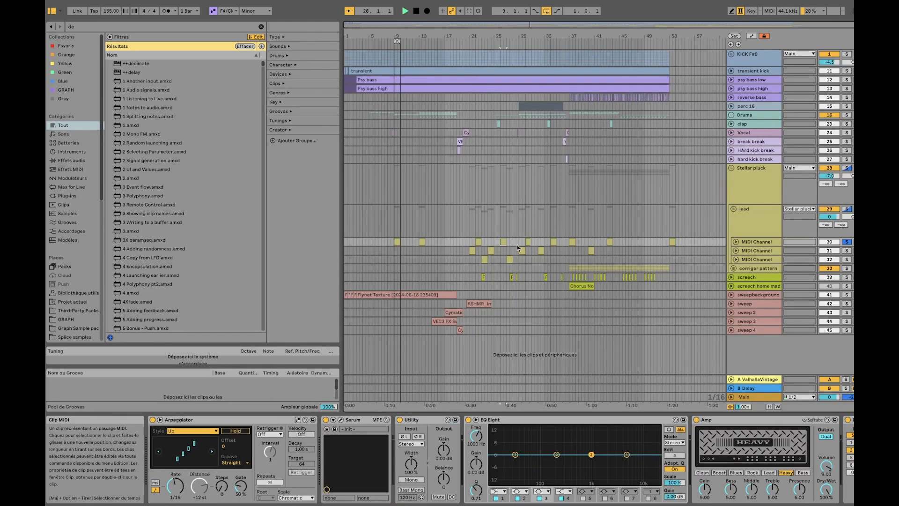
# Turn band 2 of the first MIDI Channel's EQ Eight into a low cut at 200 Hz
pyautogui.scroll(-3, 613, 457)
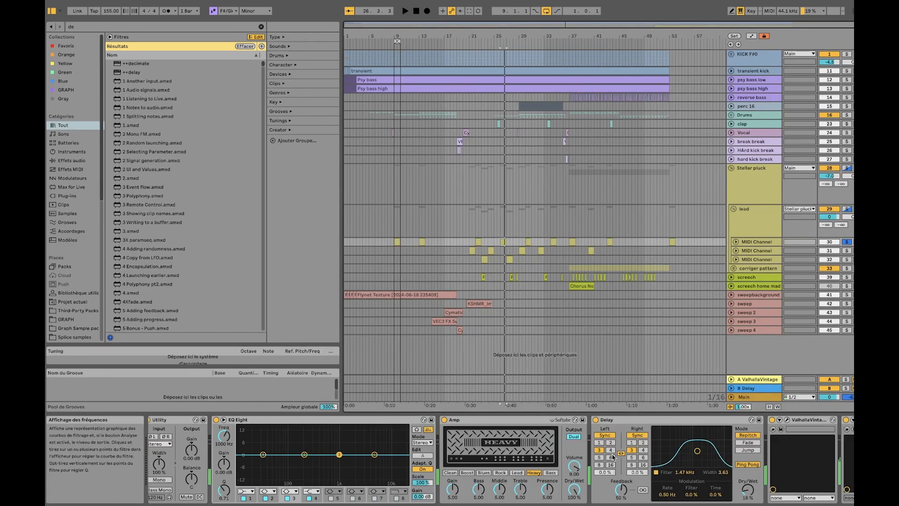
pyautogui.scroll(-2, 613, 457)
pyautogui.scroll(6, 613, 457)
pyautogui.click(520, 491)
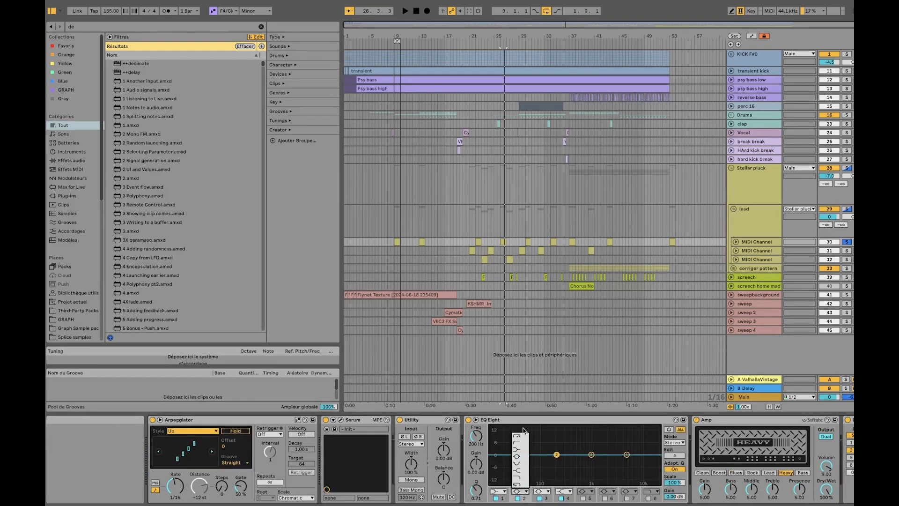
pyautogui.click(517, 436)
# Try the EQ Eight behind the ValhallaVintageVerb in the device chain, and undo the move
pyautogui.scroll(-2, 546, 424)
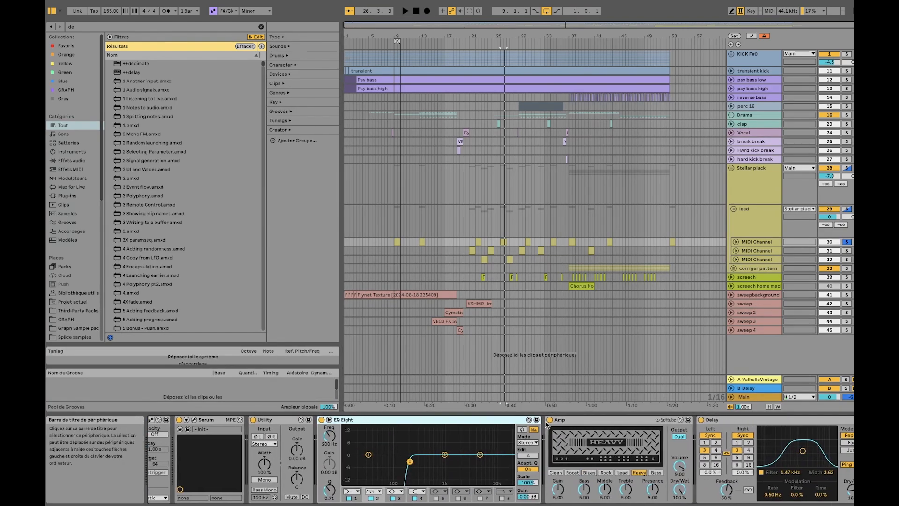
pyautogui.scroll(-3, 546, 424)
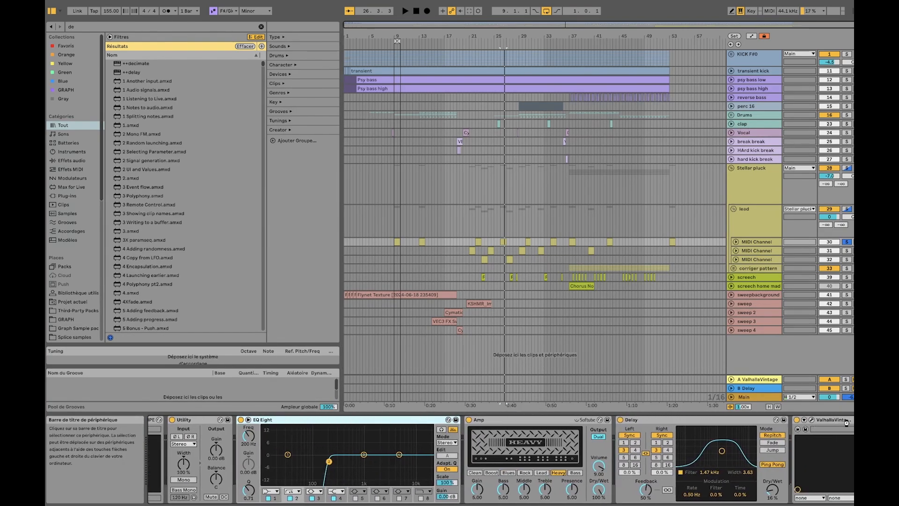
pyautogui.moveTo(831, 422); pyautogui.dragTo(838, 423)
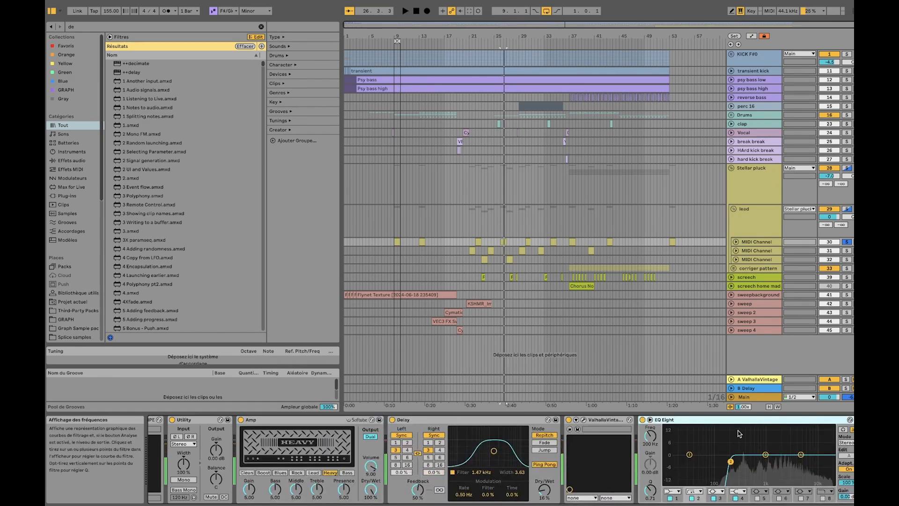
pyautogui.hotkey('ctrl', 'z')
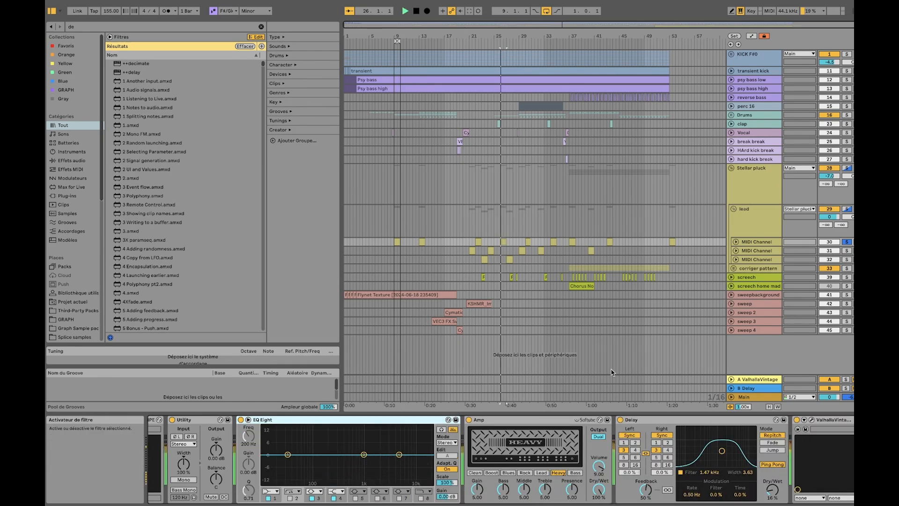
# Look through the Stellar pluck group's effect chain, and return to the first MIDI Channel's devices
pyautogui.click(754, 193)
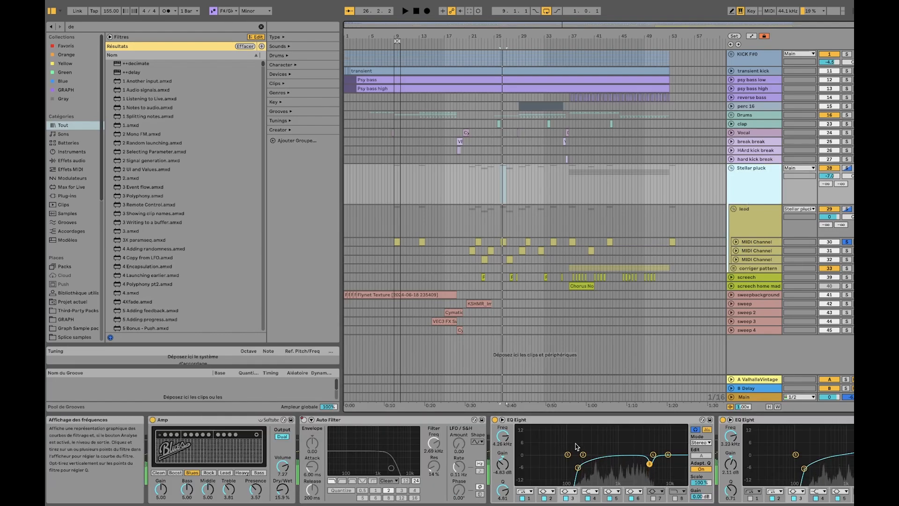
pyautogui.hscroll(3, 576, 447)
pyautogui.click(762, 242)
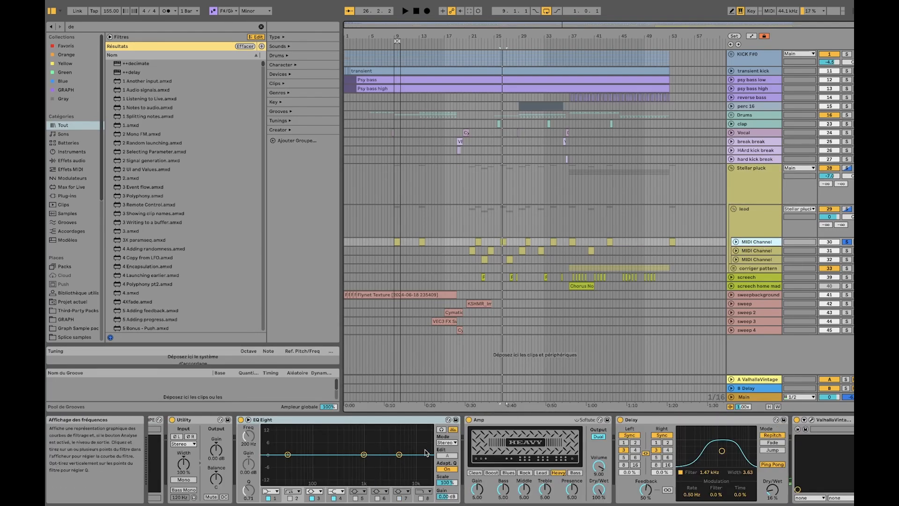
# Open the first MIDI Channel's Serum instrument and reposition its window to examine the oscillator settings
pyautogui.hscroll(-5, 425, 450)
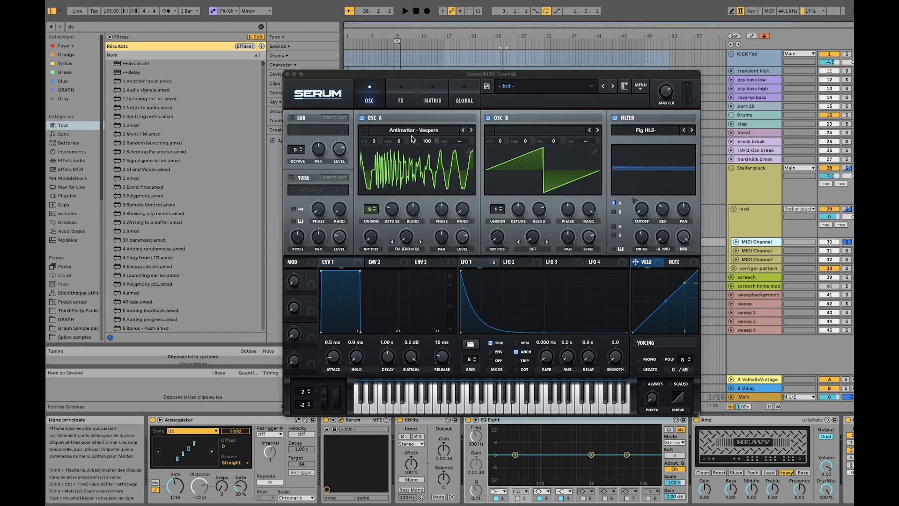
pyautogui.moveTo(504, 77); pyautogui.dragTo(388, 48)
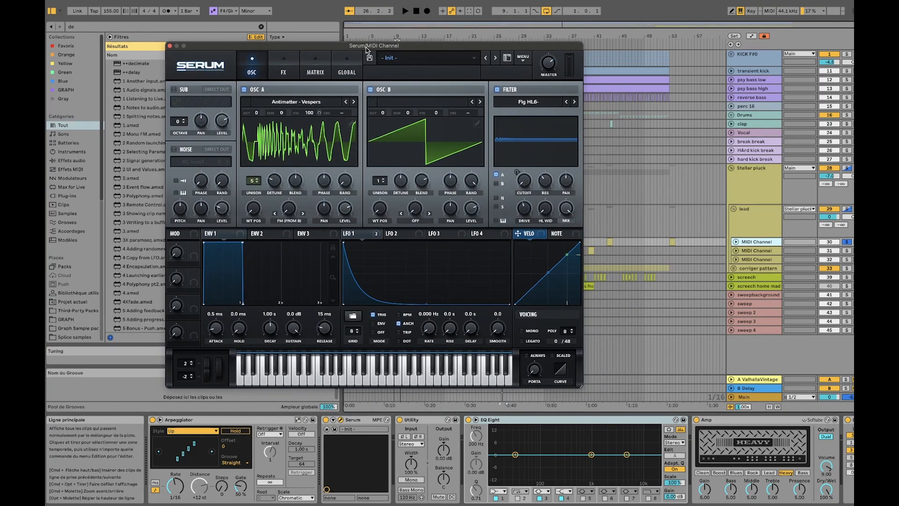
pyautogui.moveTo(367, 49); pyautogui.dragTo(343, 42)
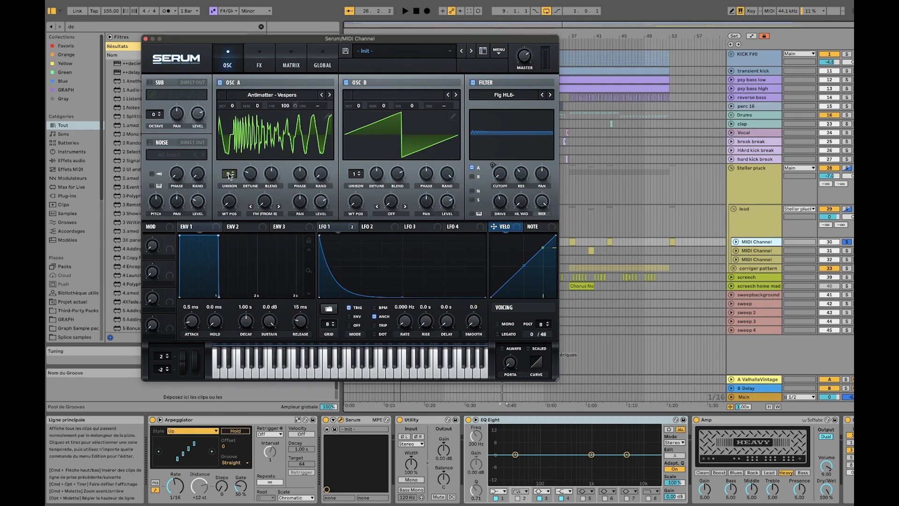
# Examine the unison voices and unison blend of oscillator A and the oscillator B setup in Serum
pyautogui.click(742, 241)
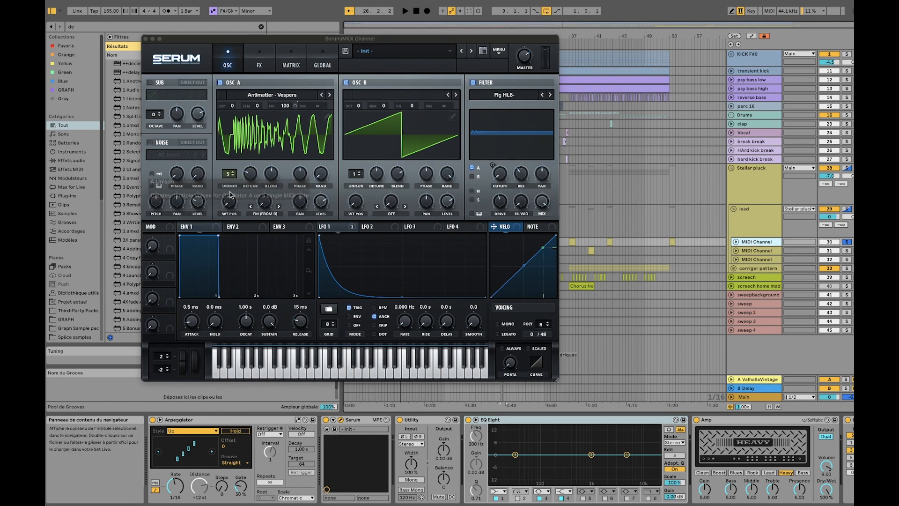
pyautogui.press('space')
pyautogui.moveTo(229, 174)
pyautogui.mouseDown()
pyautogui.moveTo(229, 191)
pyautogui.moveTo(235, 175)
pyautogui.mouseUp()
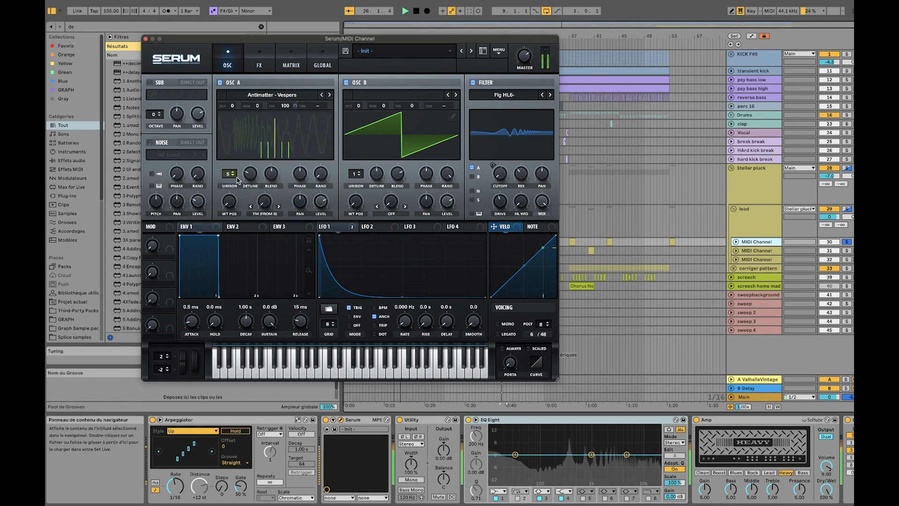
pyautogui.click(273, 177)
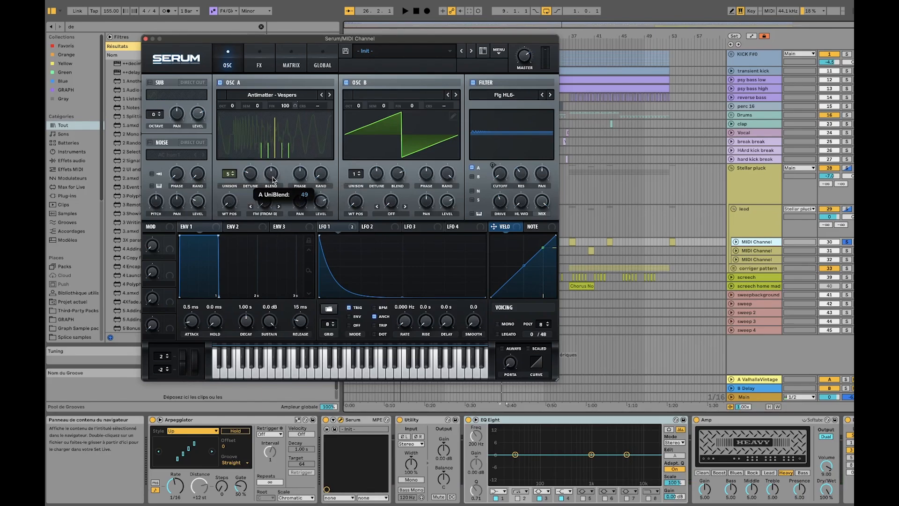
pyautogui.moveTo(275, 176); pyautogui.dragTo(284, 175)
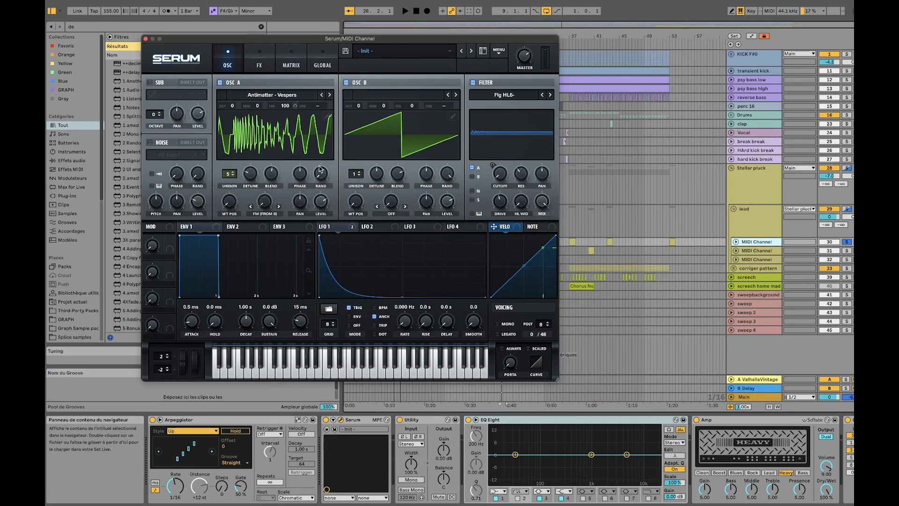
pyautogui.click(346, 82)
pyautogui.click(347, 83)
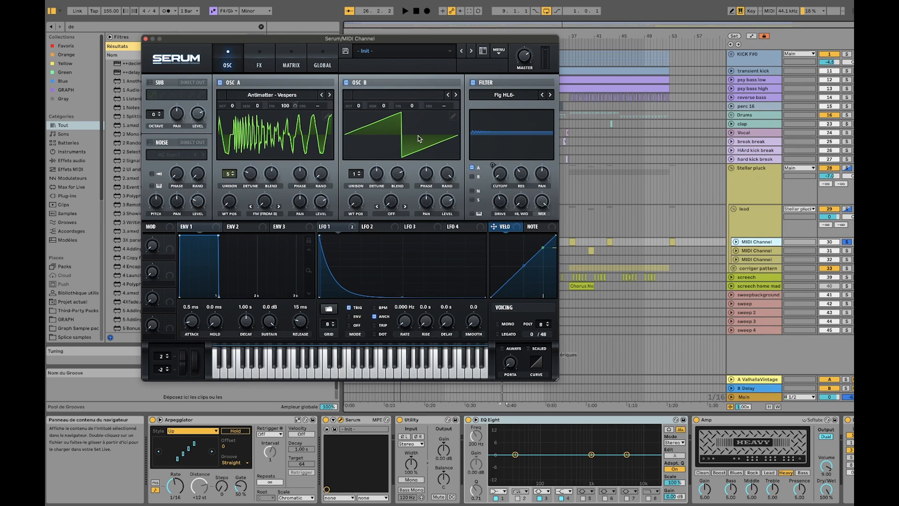
# Unfold the first MIDI Channel track in the lead group, and move the Serum window closer to the arrangement
pyautogui.click(736, 242)
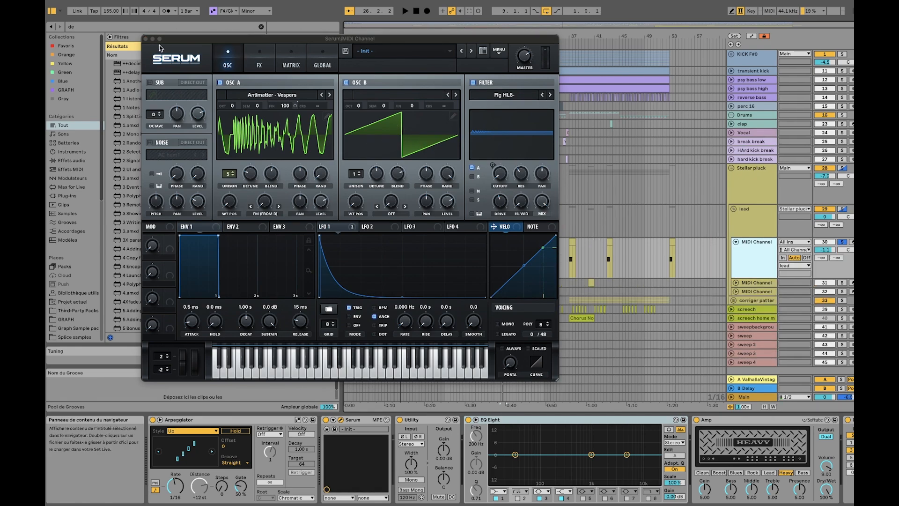
pyautogui.click(178, 43)
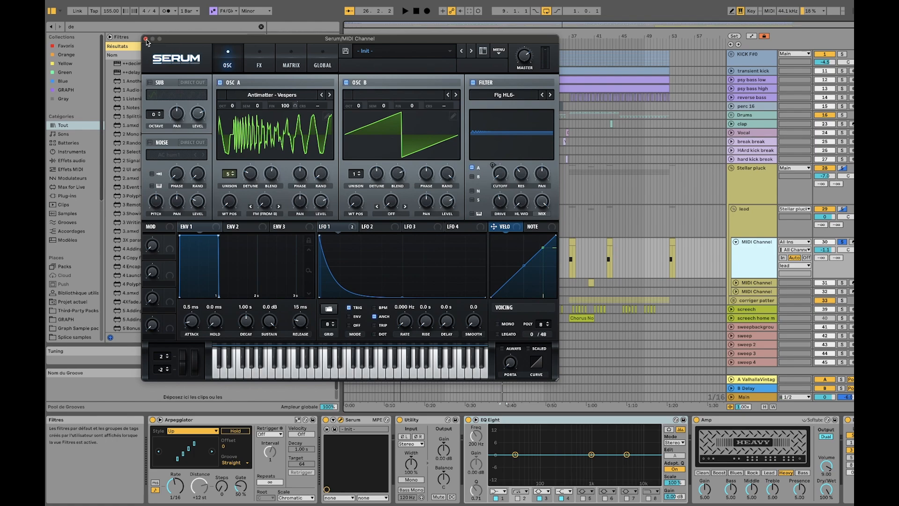
pyautogui.moveTo(224, 43); pyautogui.dragTo(293, 45)
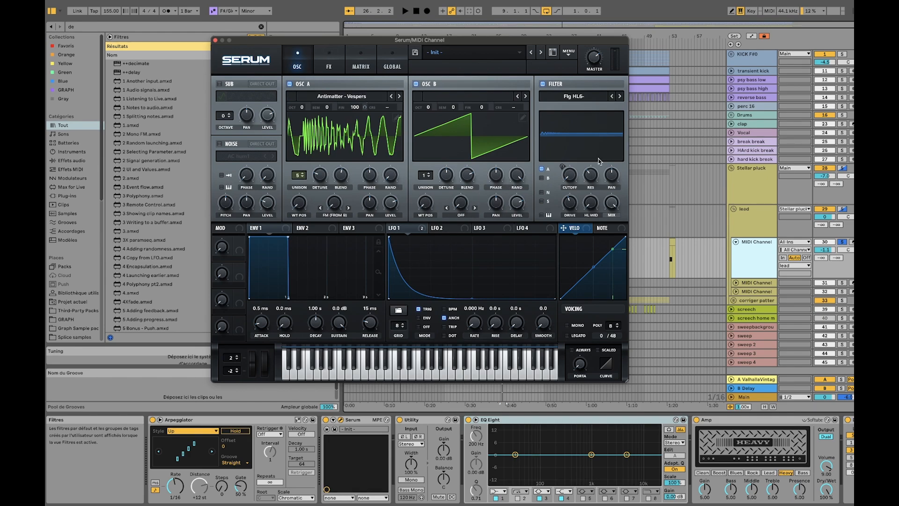
# Look through the Flanges types of Serum's filter, move the instrument window clear of the arrangement, and audition the sound
pyautogui.click(576, 97)
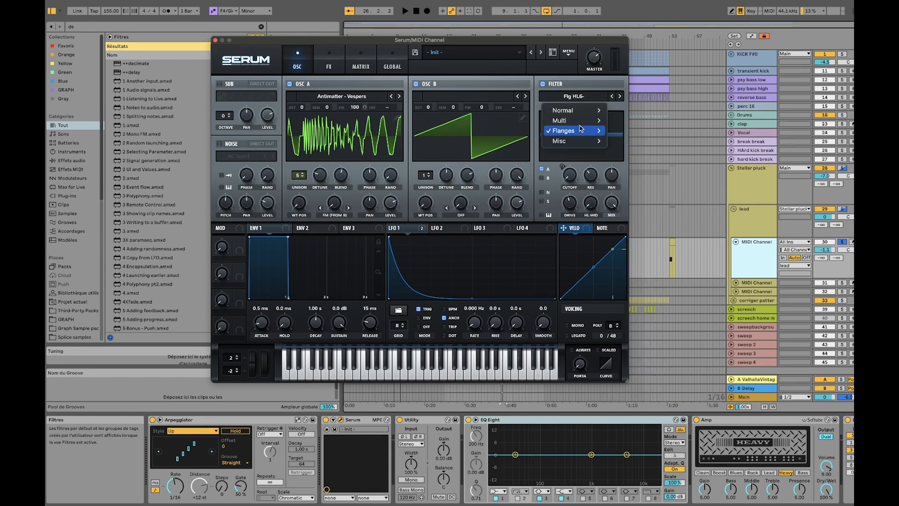
pyautogui.moveTo(604, 131)
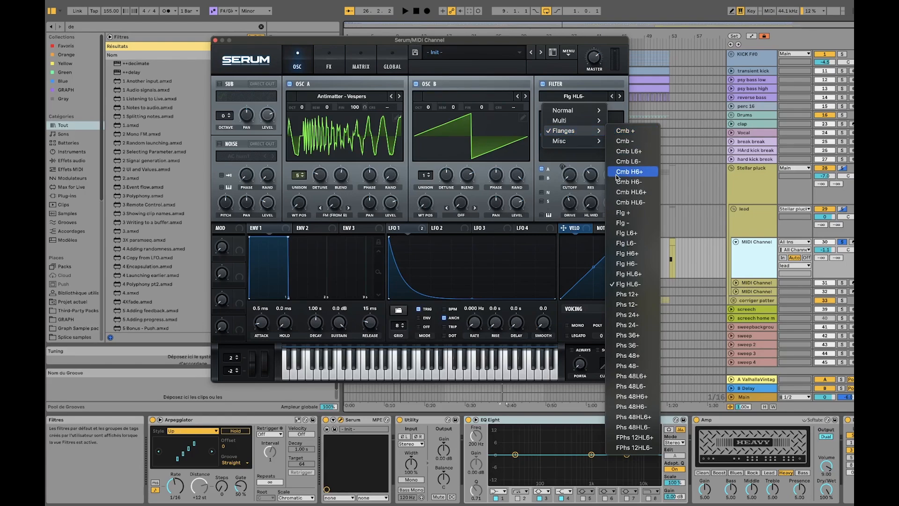
pyautogui.click(591, 97)
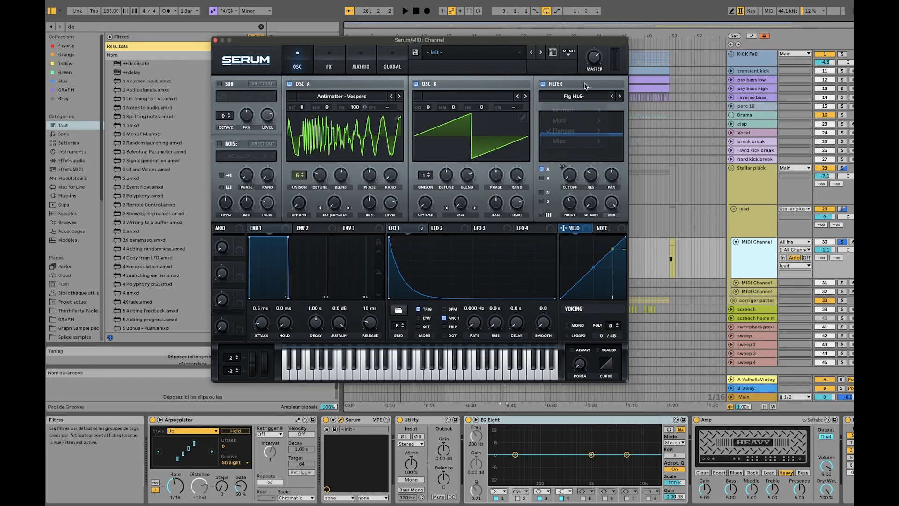
pyautogui.moveTo(411, 40); pyautogui.dragTo(321, 42)
pyautogui.press('space')
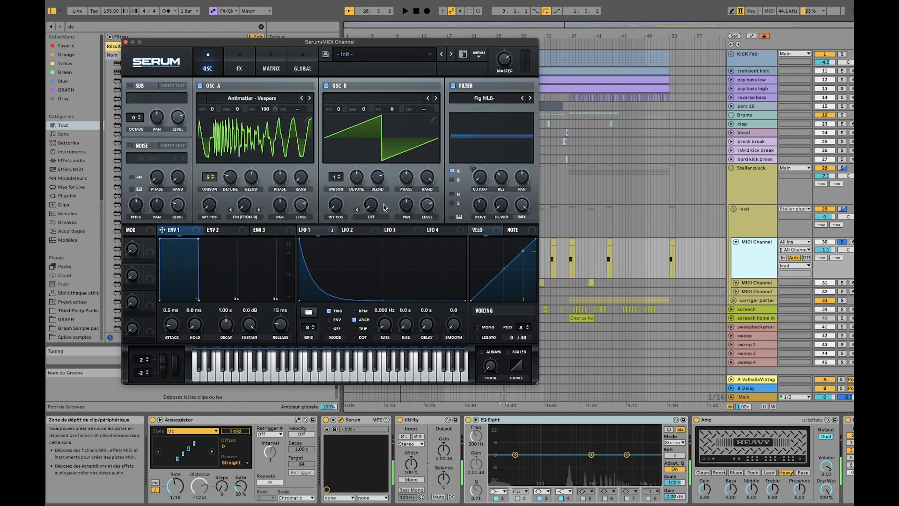
# Review Serum's modulation matrix and LFO 1, and play the clip to hear the filter cutoff modulation
pyautogui.click(267, 61)
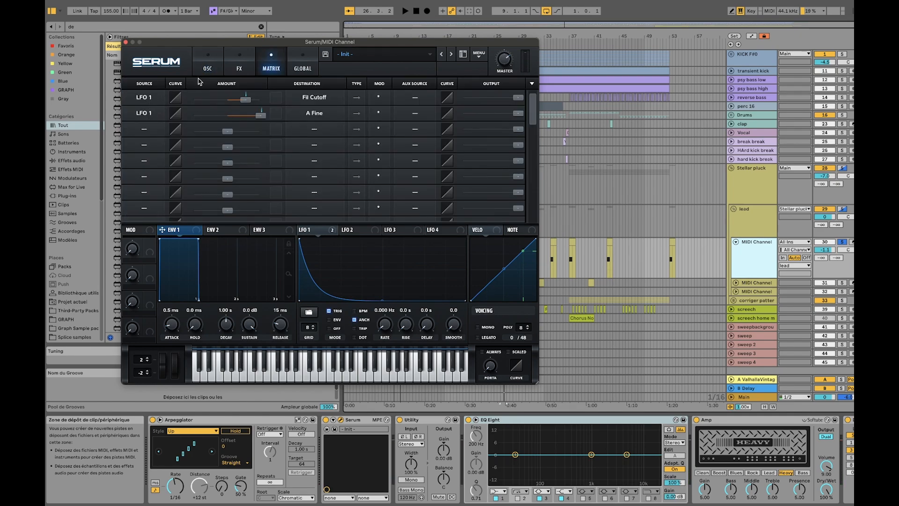
pyautogui.click(208, 66)
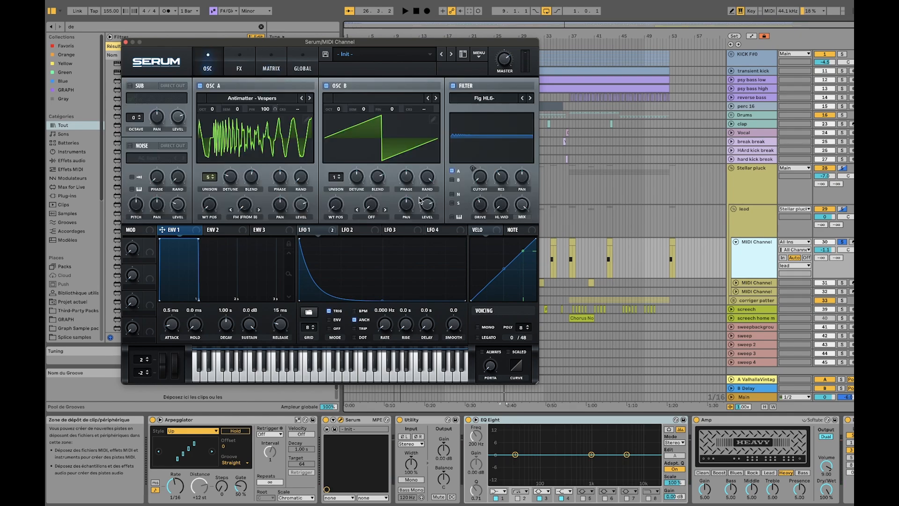
pyautogui.click(310, 231)
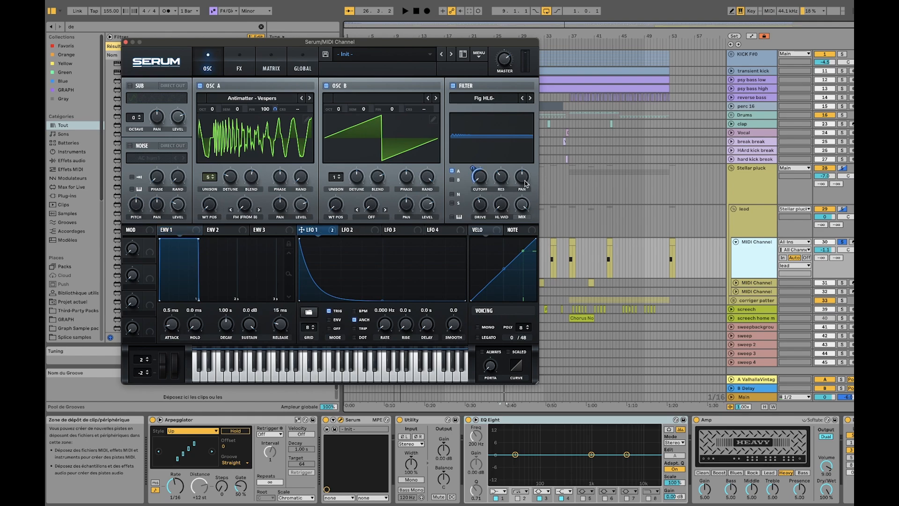
pyautogui.press('space')
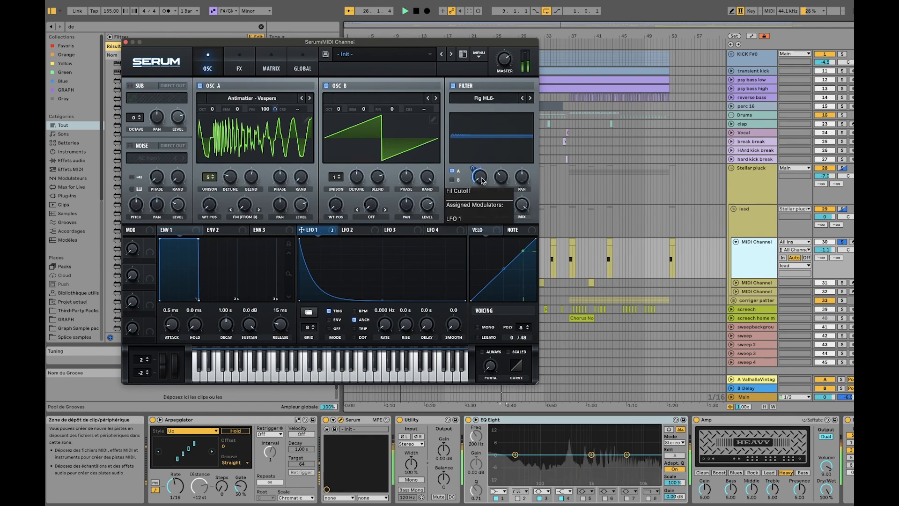
pyautogui.press('space')
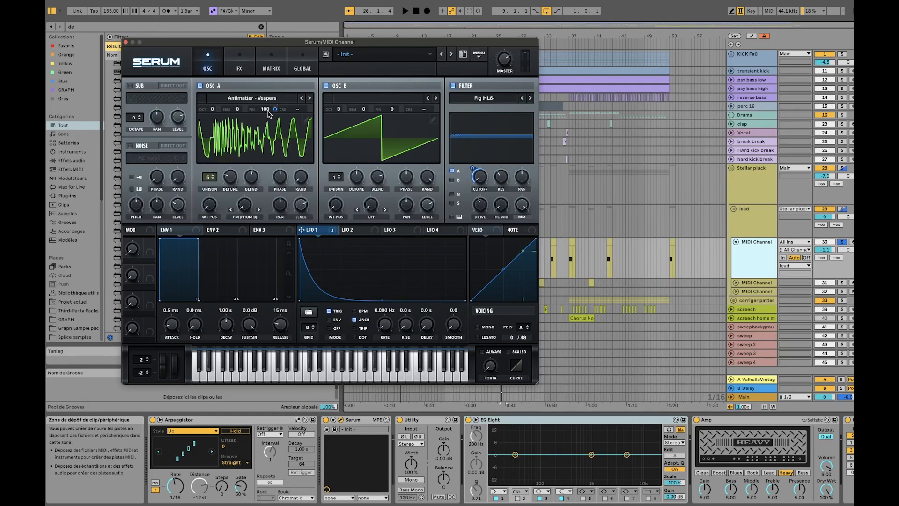
# Check the modulator assigned to oscillator A's fine tuning, audition its effect, and close the Serum window
pyautogui.moveTo(265, 112)
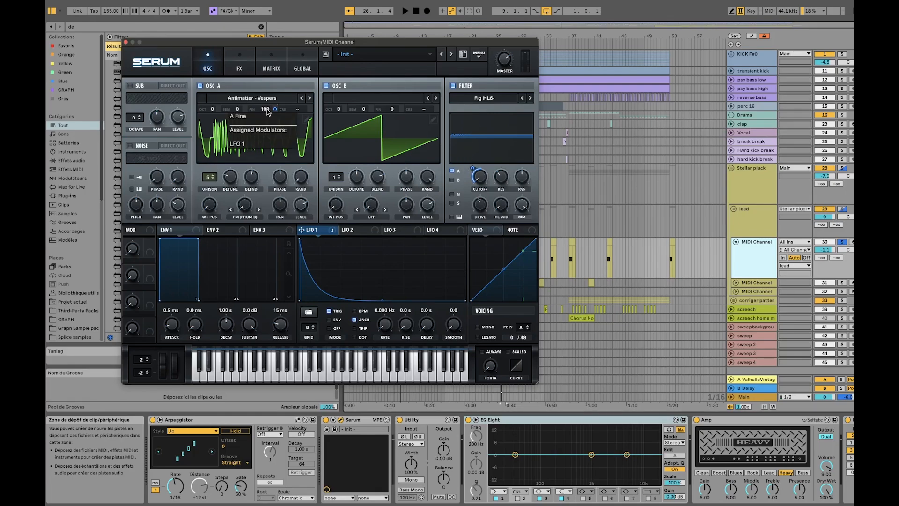
pyautogui.press('space')
pyautogui.press('space')
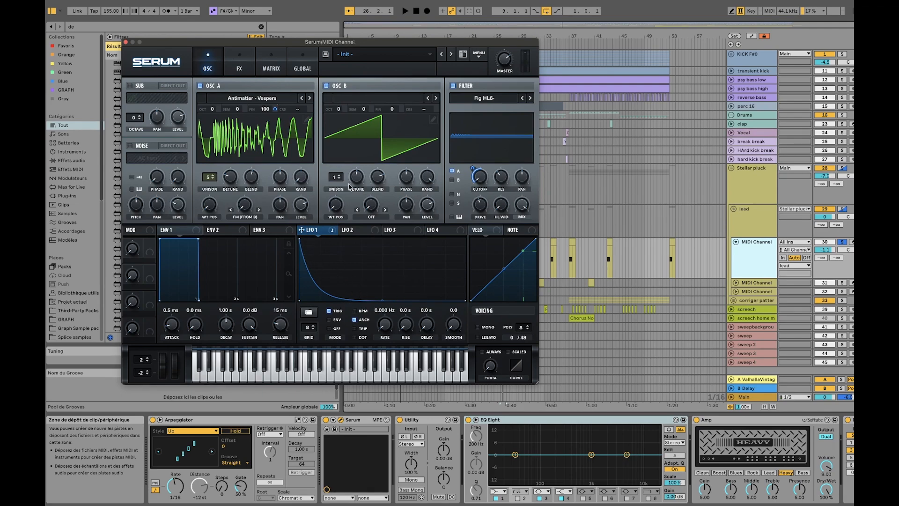
pyautogui.click(125, 42)
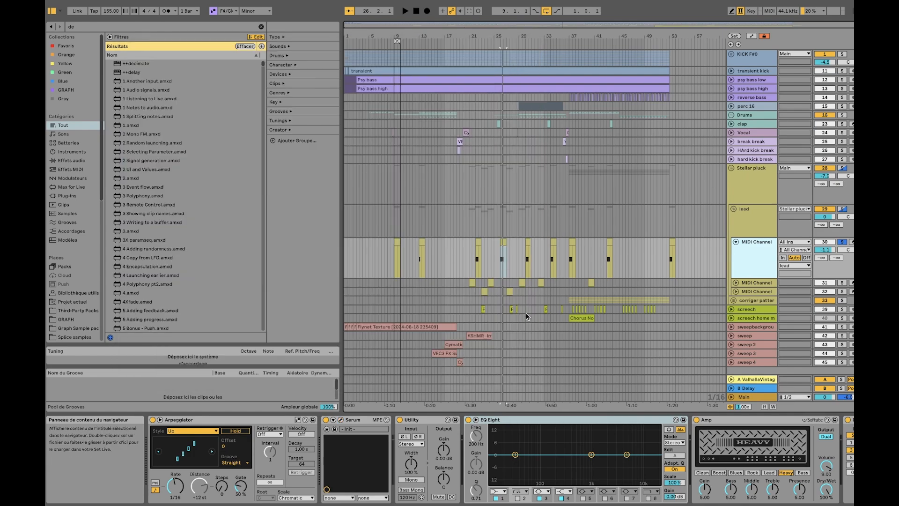
# Bypass the Amp, Delay, ValhallaVintage and Kickstart effects on the first MIDI Channel to expose the dry sound at bar 26
pyautogui.hscroll(5, 562, 459)
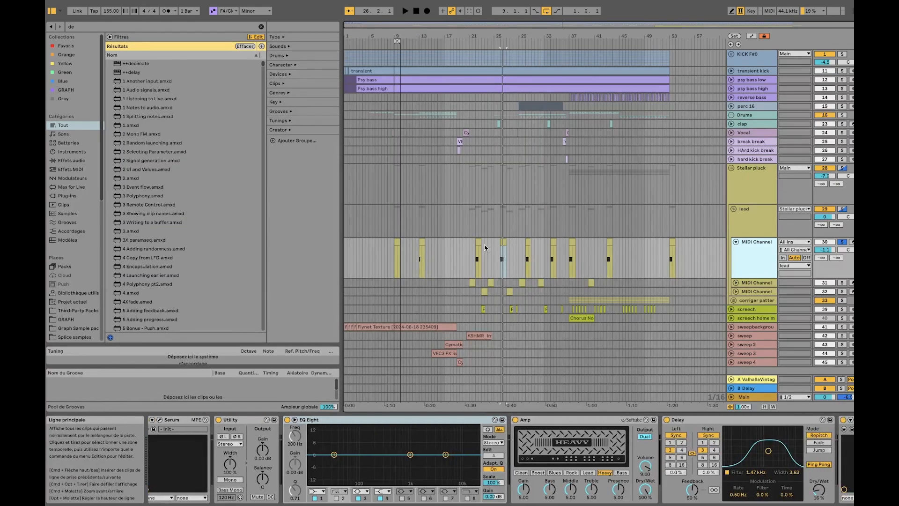
pyautogui.scroll(10, 504, 255)
pyautogui.click(525, 242)
pyautogui.click(748, 261)
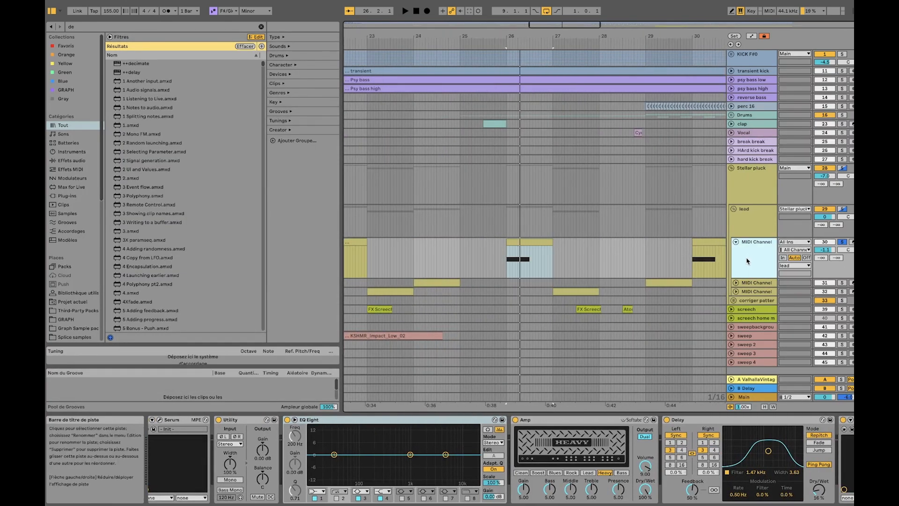
pyautogui.hscroll(4, 362, 423)
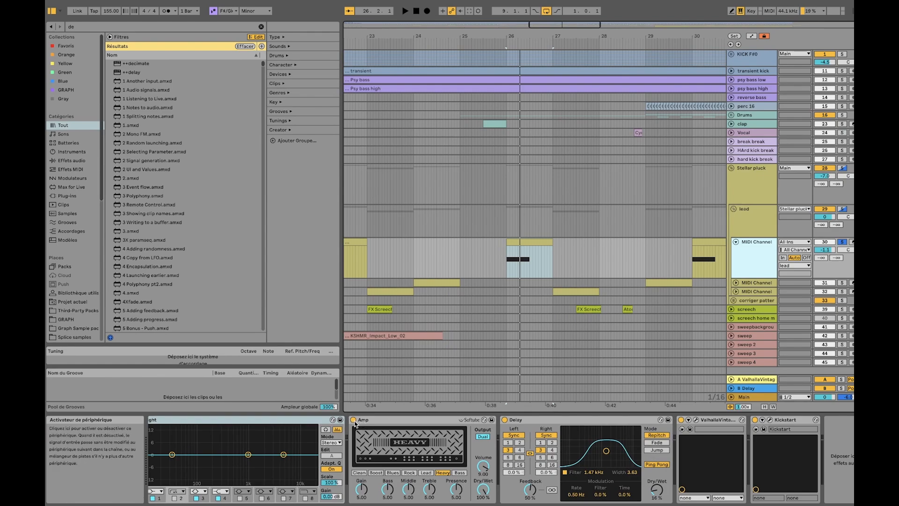
pyautogui.click(504, 420)
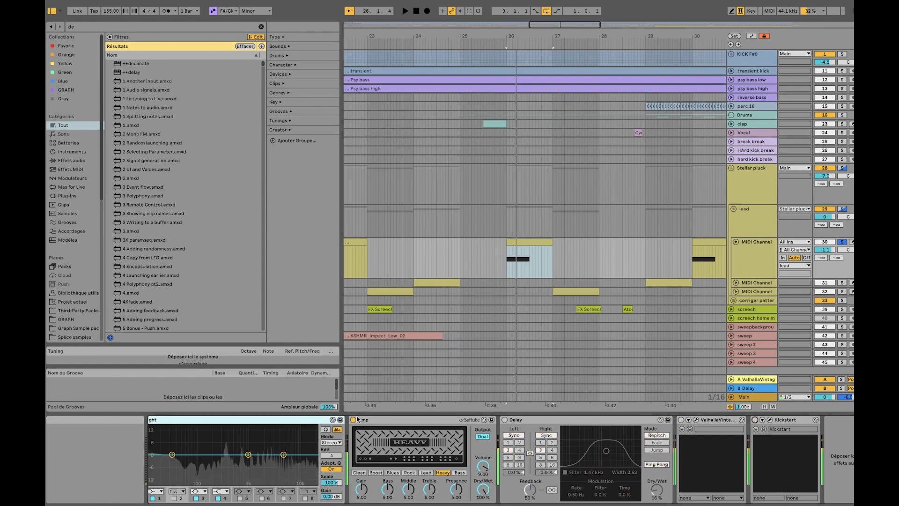
pyautogui.click(354, 420)
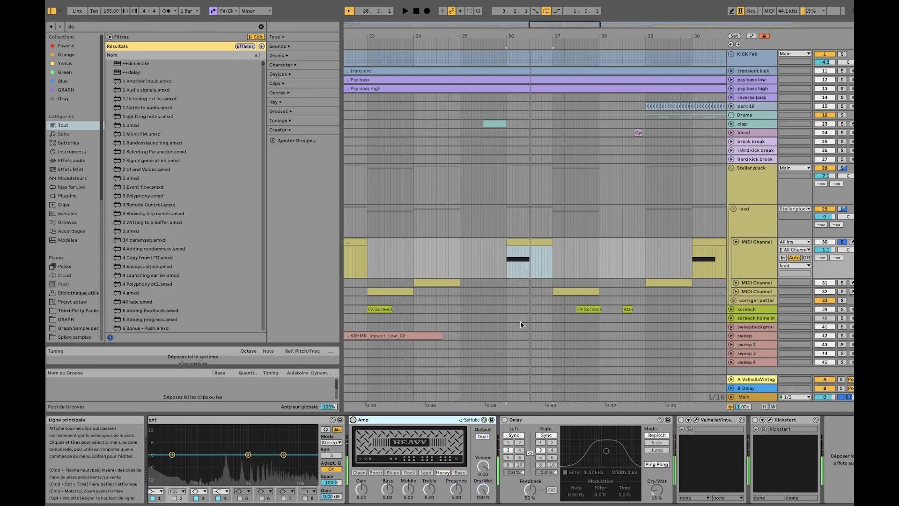
# Play the first MIDI Channel's bar 26 clip to hear the lead without its effects
pyautogui.click(520, 254)
pyautogui.press('space')
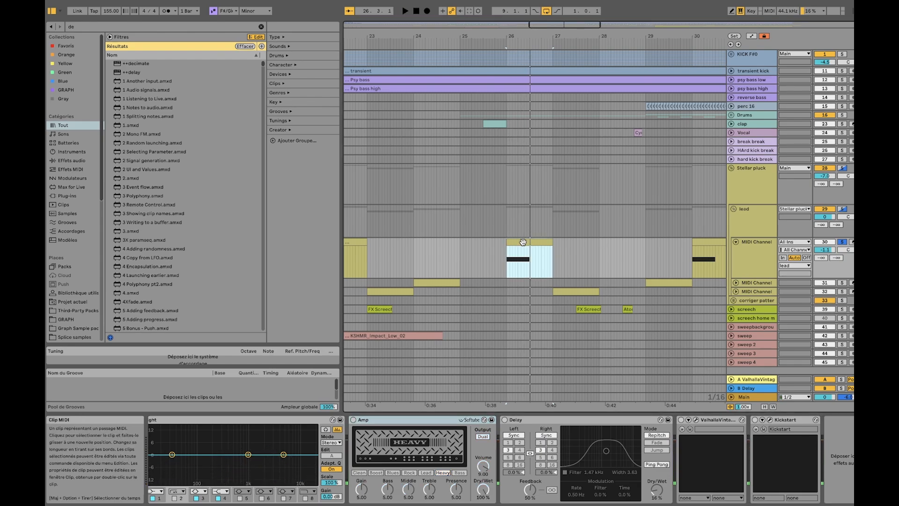
pyautogui.press('space')
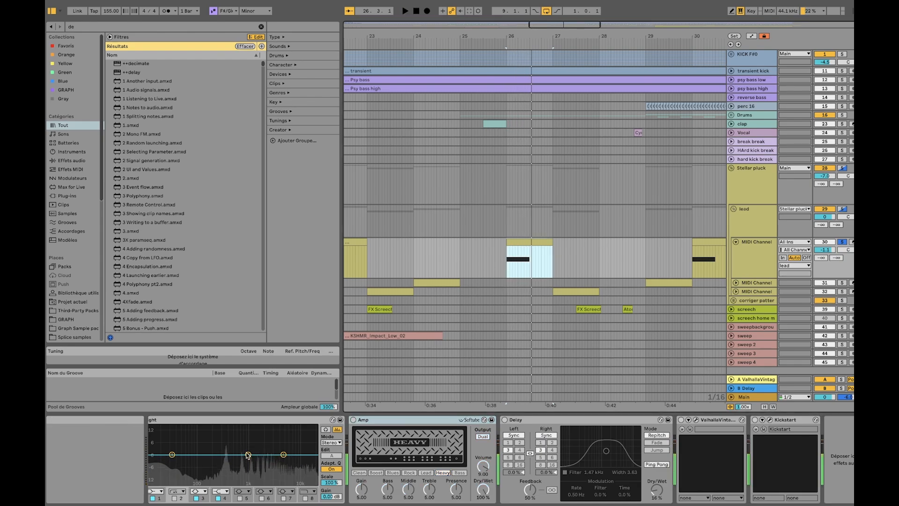
pyautogui.press('space')
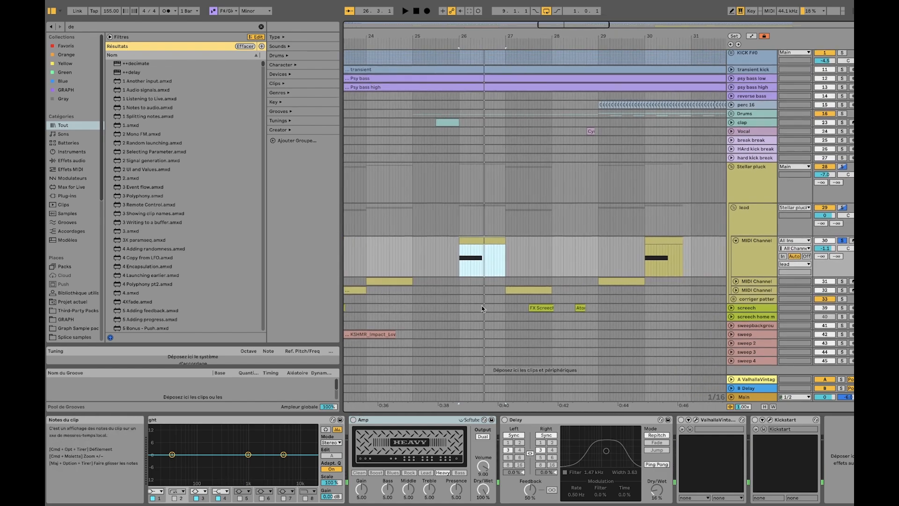
# Reactivate the Amp, Delay, ValhallaVintage and Kickstart effects on the first MIDI Channel while auditioning the clip
pyautogui.click(357, 420)
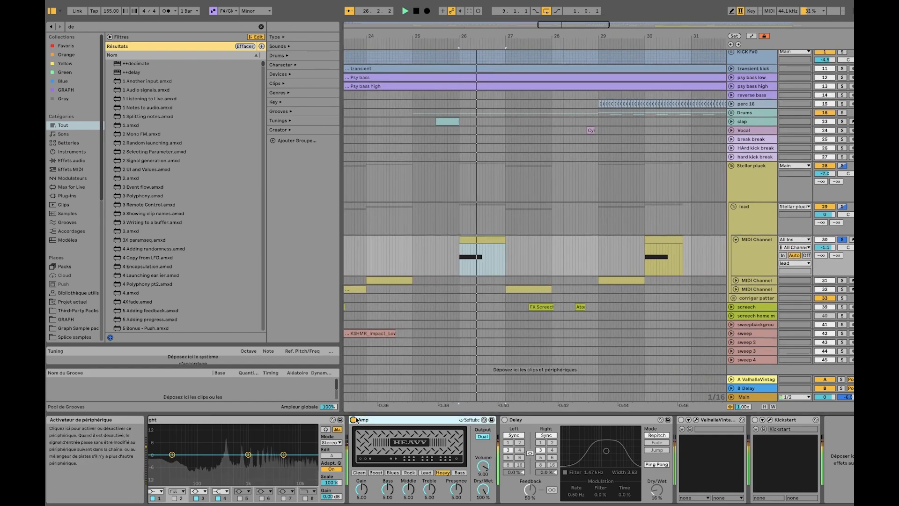
pyautogui.press('space')
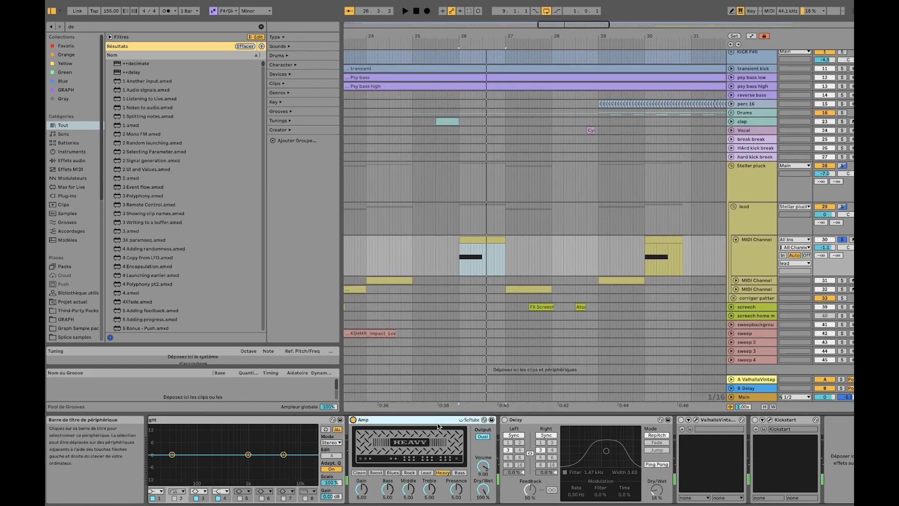
pyautogui.click(504, 420)
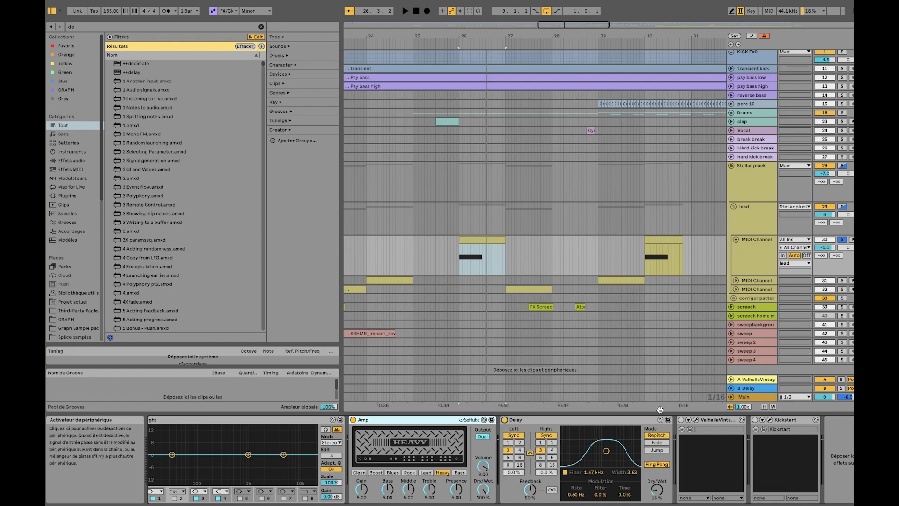
pyautogui.click(685, 423)
pyautogui.click(681, 420)
pyautogui.press('space')
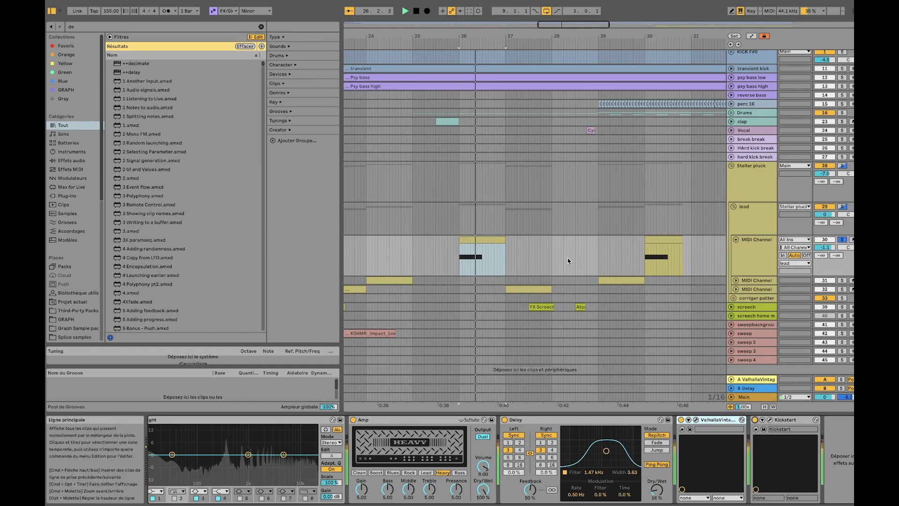
# Inspect the Serum instrument on the second MIDI Channel of the lead group, and close its window
pyautogui.scroll(-5, 504, 244)
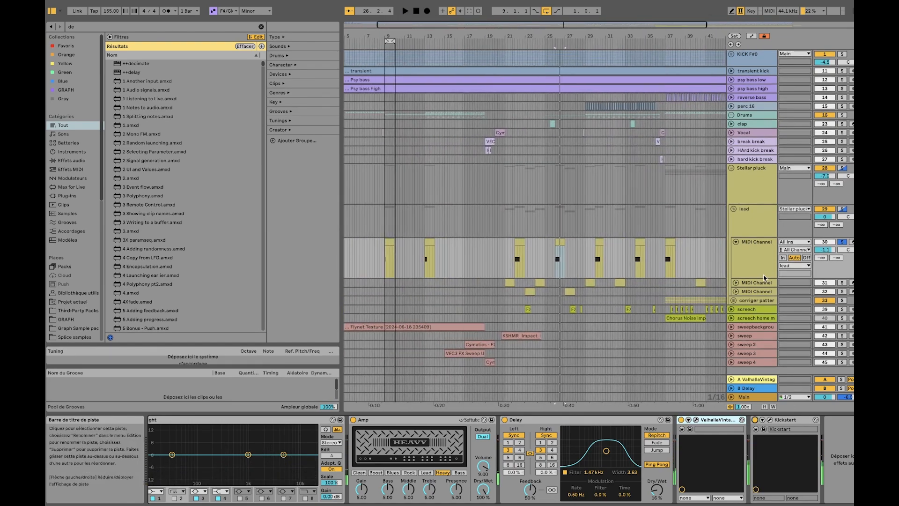
pyautogui.click(748, 284)
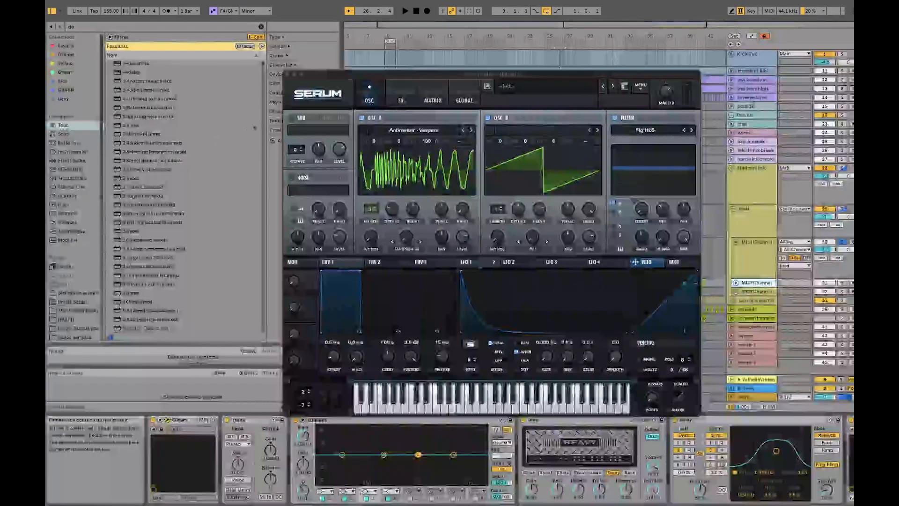
pyautogui.click(287, 74)
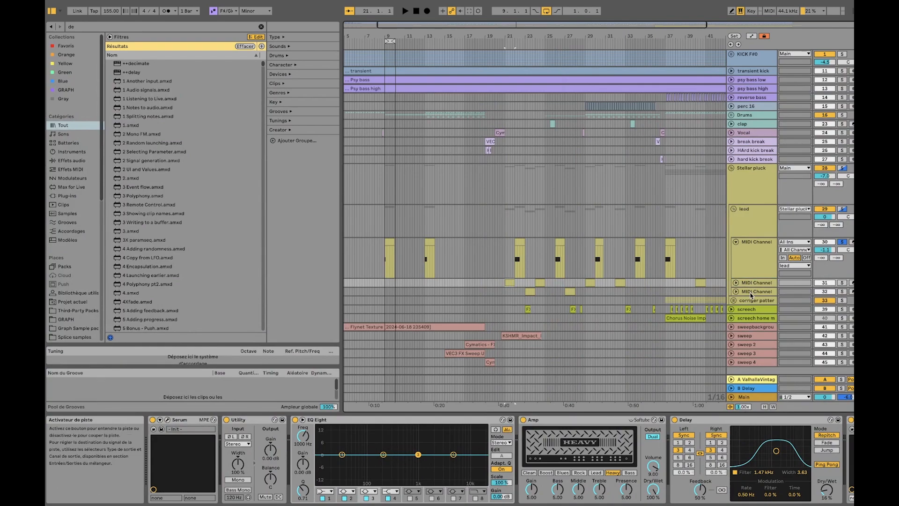
# Unfold the second MIDI Channel, solo it, and play its clip at bar 21 while viewing its effect chain
pyautogui.click(736, 282)
pyautogui.scroll(5, 525, 264)
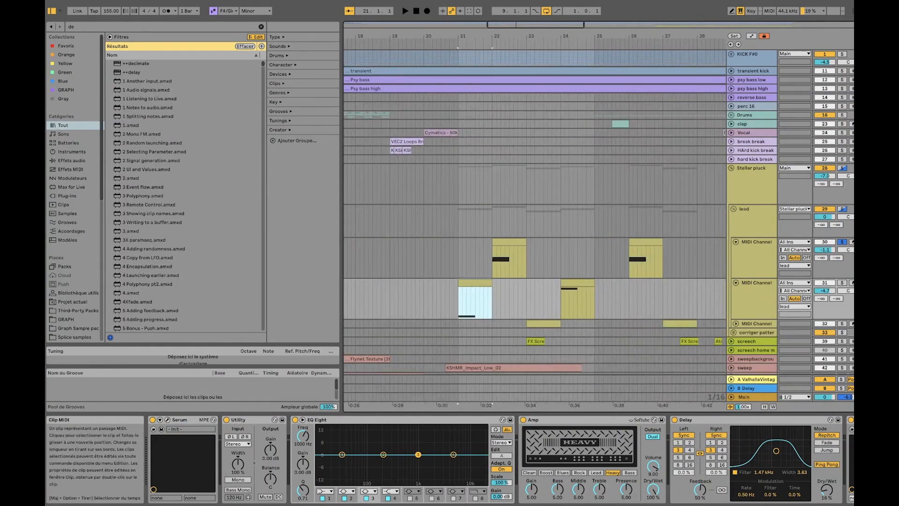
pyautogui.click(473, 299)
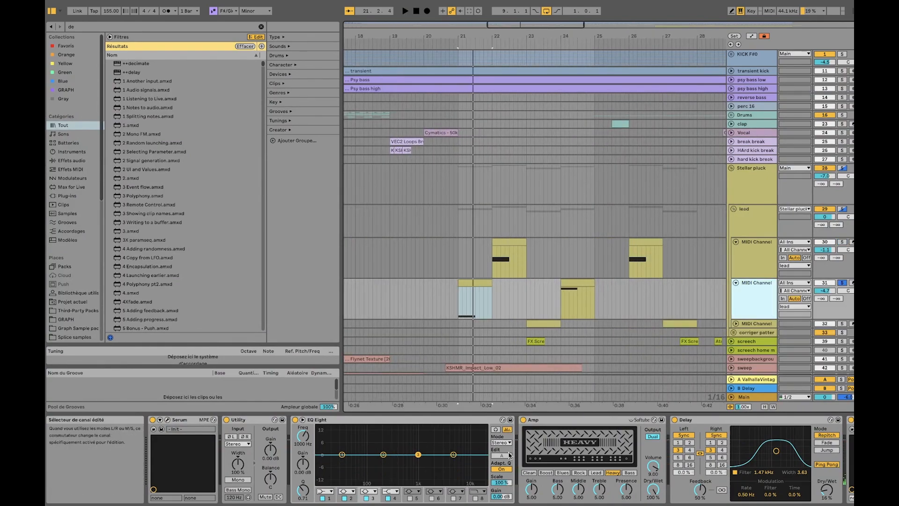
pyautogui.scroll(-4, 516, 445)
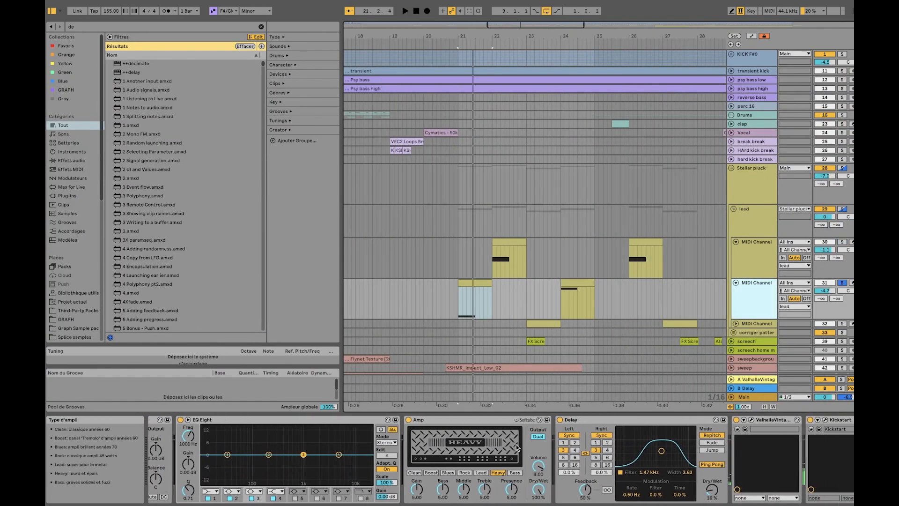
# Compare the device chains of the first and second MIDI Channels in the lead group, including the first one's Arpeggiator
pyautogui.click(505, 262)
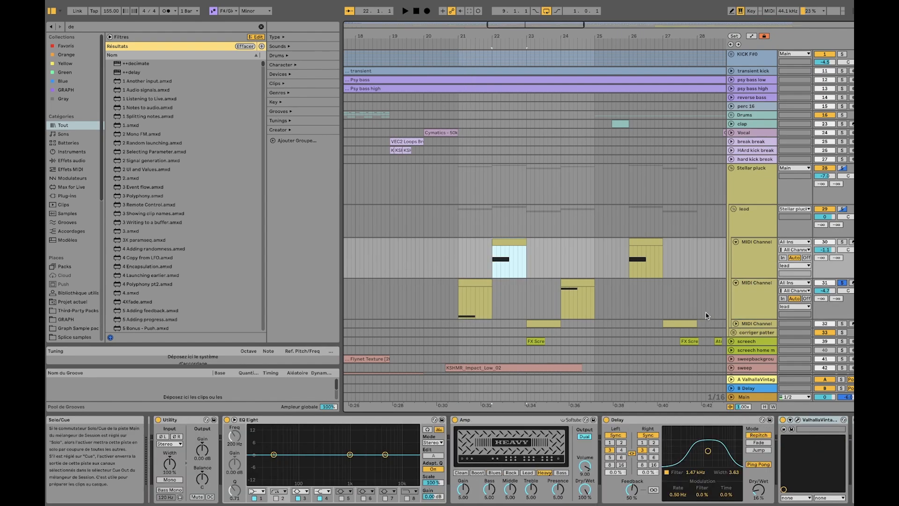
pyautogui.press('Down')
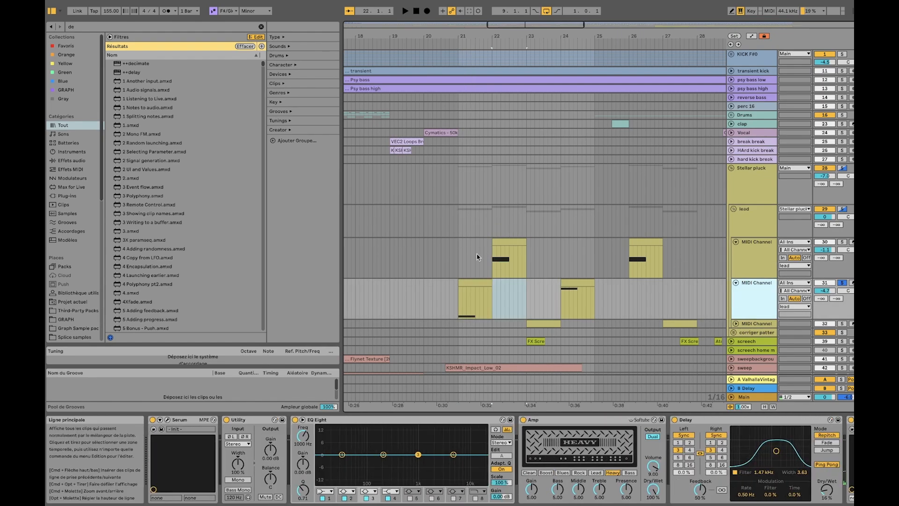
pyautogui.click(470, 281)
pyautogui.click(511, 241)
pyautogui.click(757, 260)
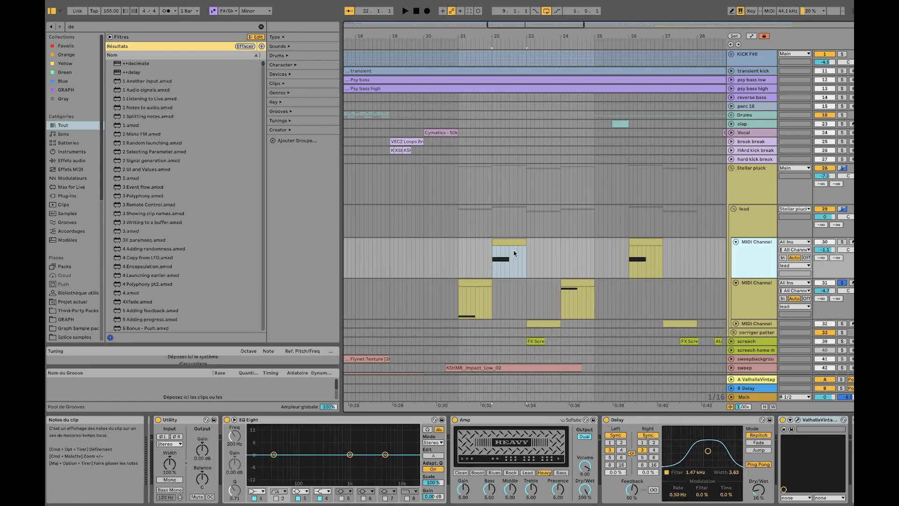
pyautogui.hscroll(-5, 279, 457)
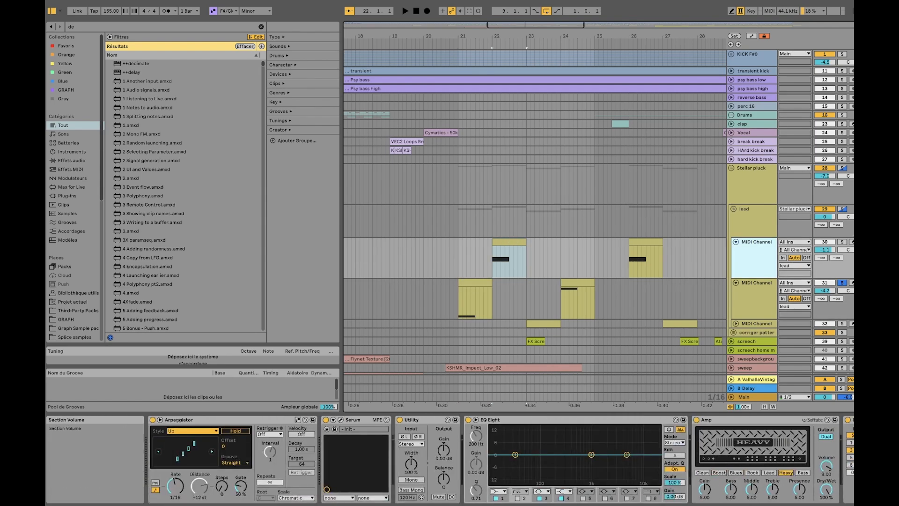
# Solo the first MIDI Channel to play its bar 22 clip, and switch the solo to the second MIDI Channel's bar 21 clip
pyautogui.click(842, 242)
pyautogui.press('space')
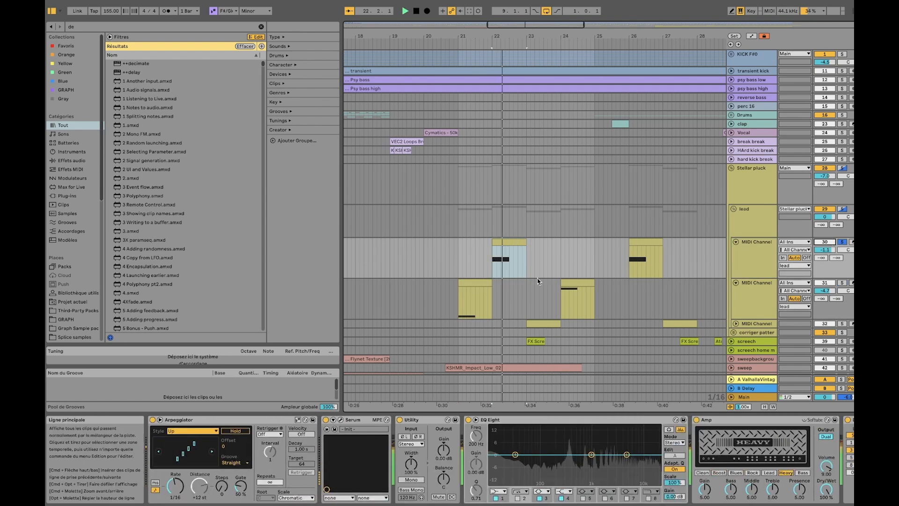
pyautogui.click(842, 282)
pyautogui.click(475, 303)
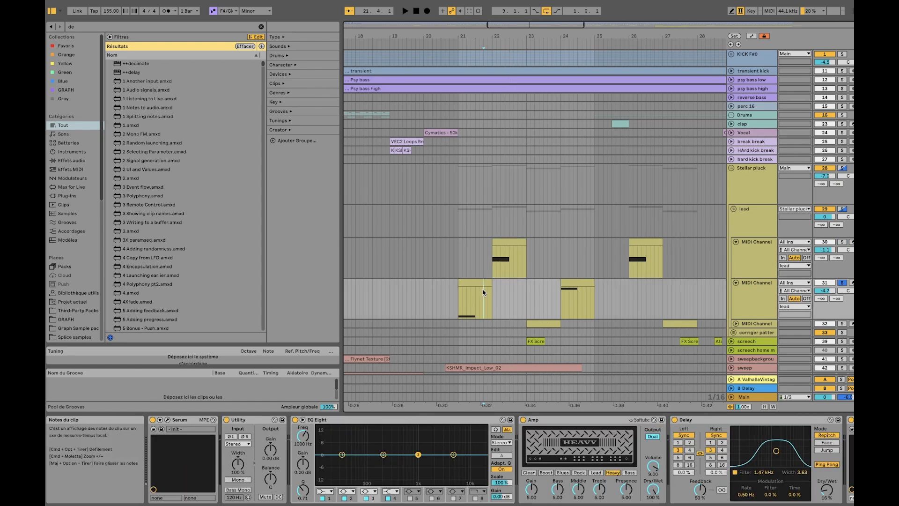
# Play the second MIDI Channel's bar 21 clip, add the first MIDI Channel to the solo, and play both from bar 21
pyautogui.press('space')
pyautogui.press('space')
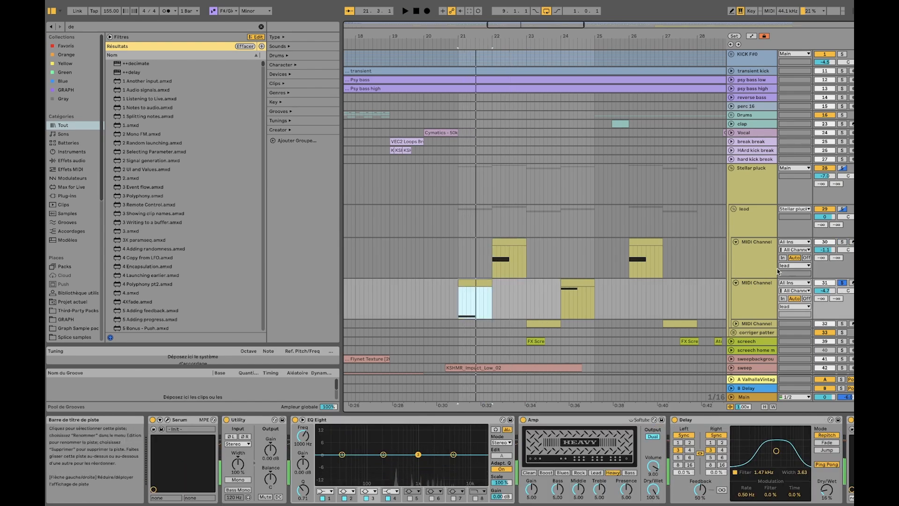
pyautogui.keyDown('super'); pyautogui.click(843, 241); pyautogui.keyUp('super')
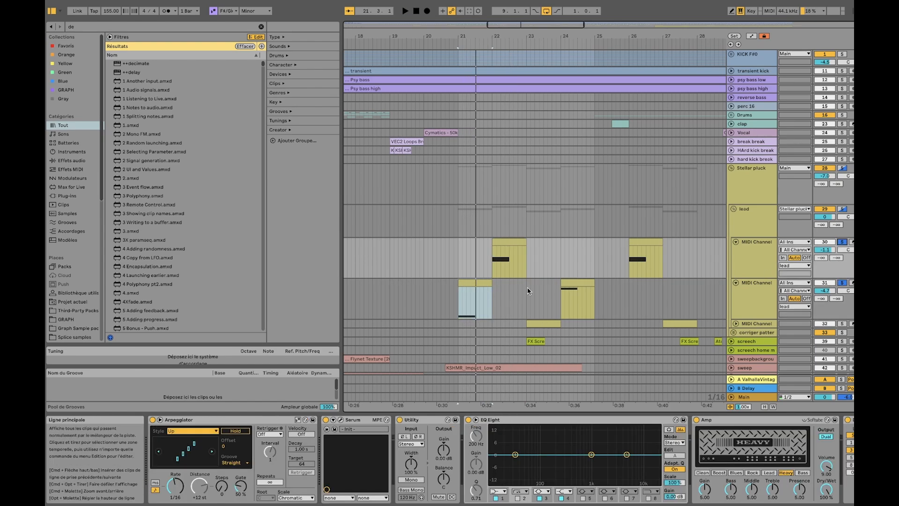
pyautogui.click(470, 308)
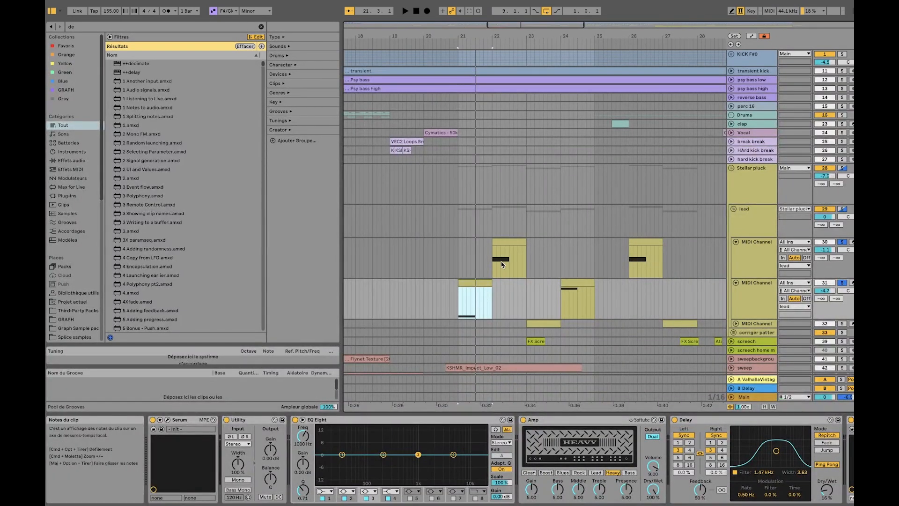
pyautogui.press('space')
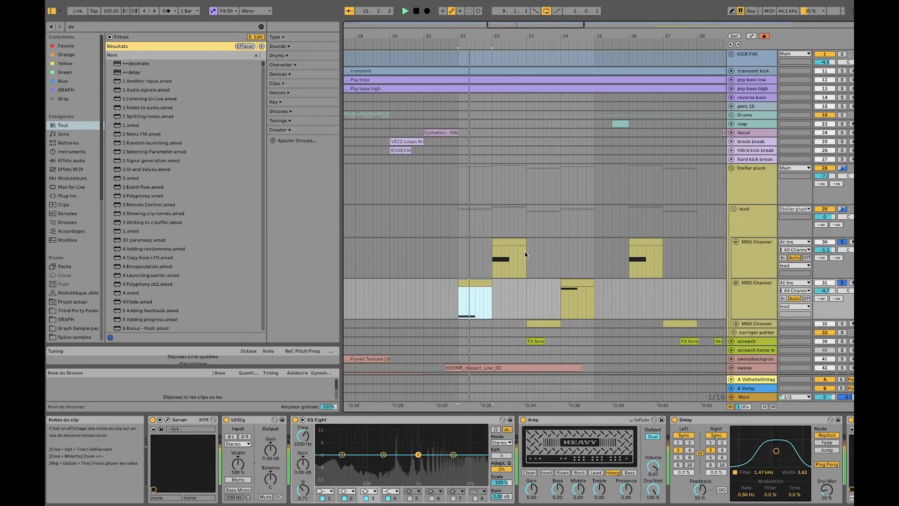
pyautogui.press('space')
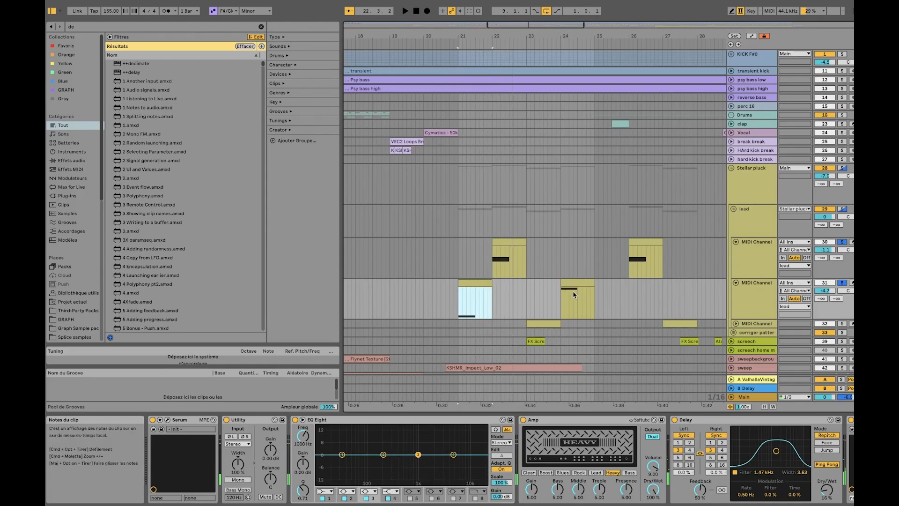
# Solo and unfold the third MIDI Channel, play its bar 23 clip while viewing the notes, and close the note editor
pyautogui.click(842, 323)
pyautogui.click(736, 324)
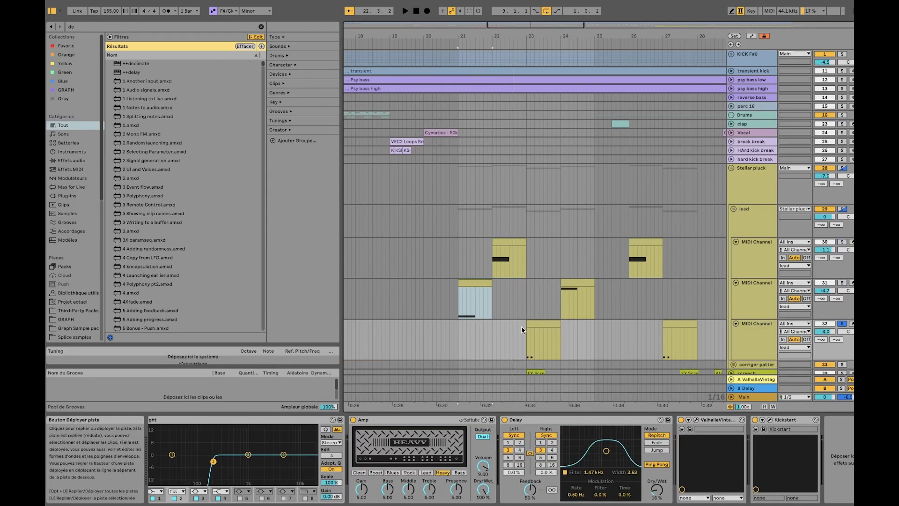
pyautogui.click(539, 323)
pyautogui.doubleClick(538, 324)
pyautogui.press('space')
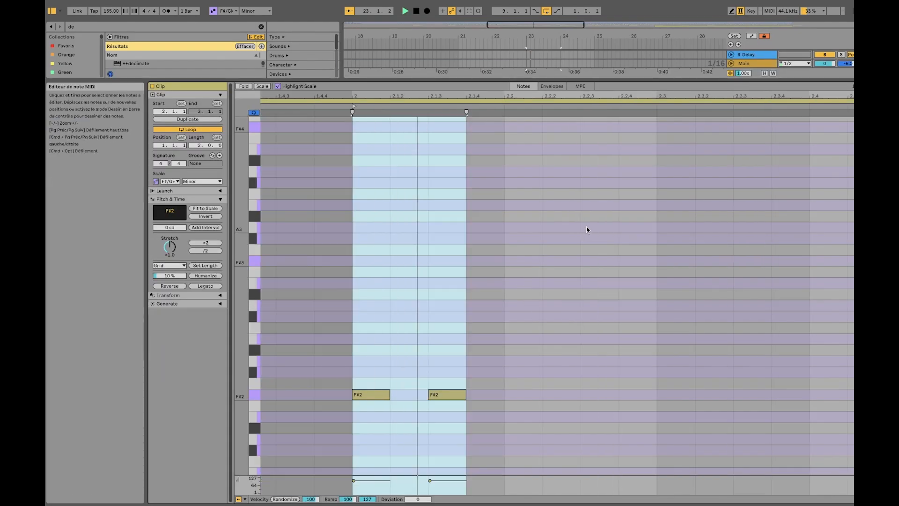
pyautogui.moveTo(506, 343); pyautogui.dragTo(375, 415)
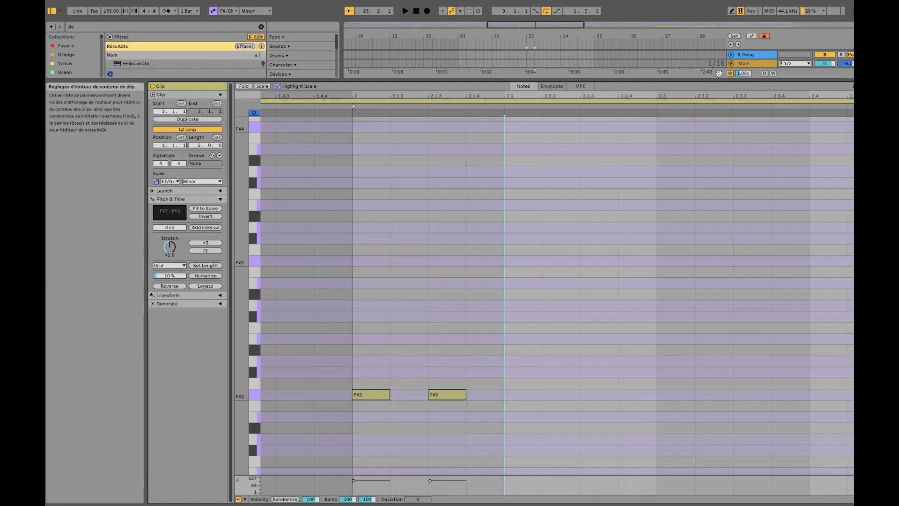
pyautogui.click(753, 63)
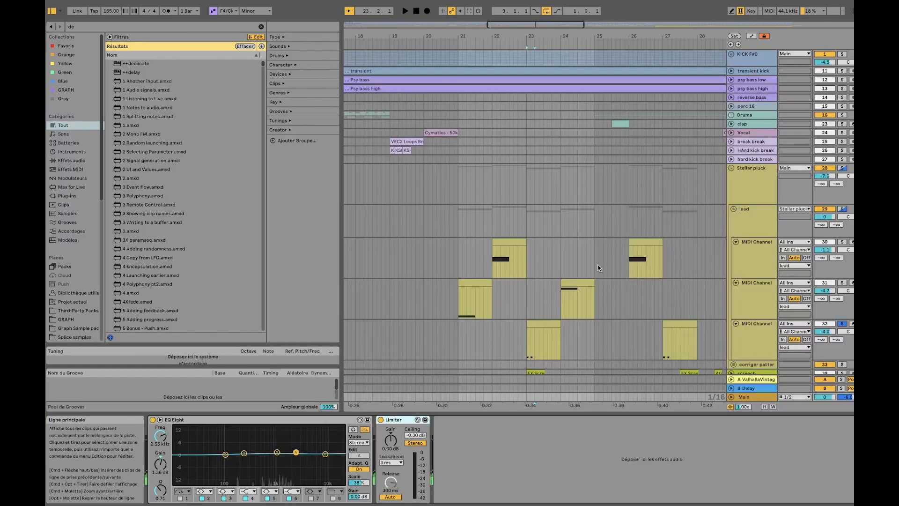
# Solo the second MIDI Channel, inspect the notes of its bar 24 clip, and close the note editor
pyautogui.scroll(-3, 595, 267)
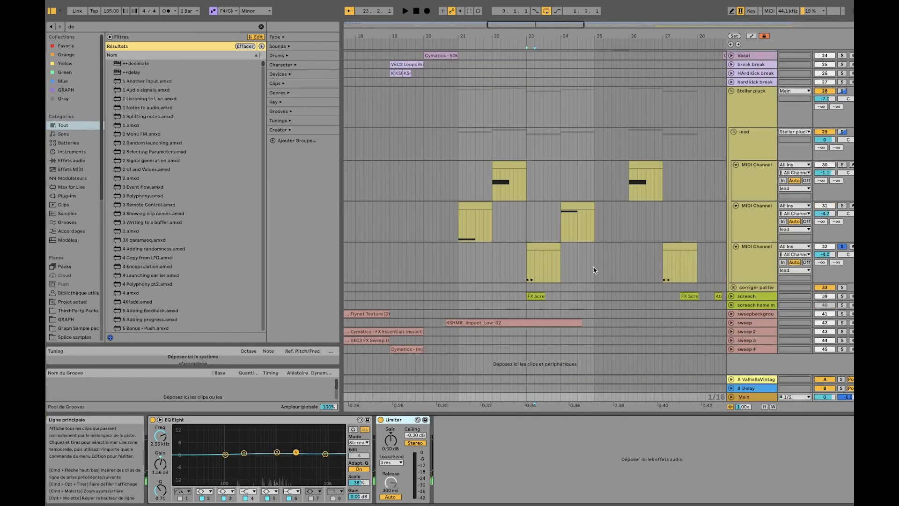
pyautogui.click(579, 207)
pyautogui.click(842, 206)
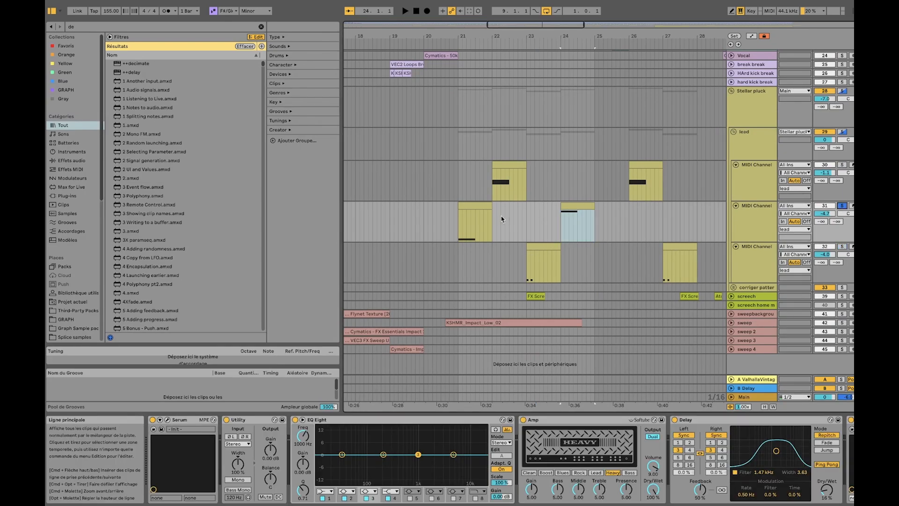
pyautogui.doubleClick(572, 209)
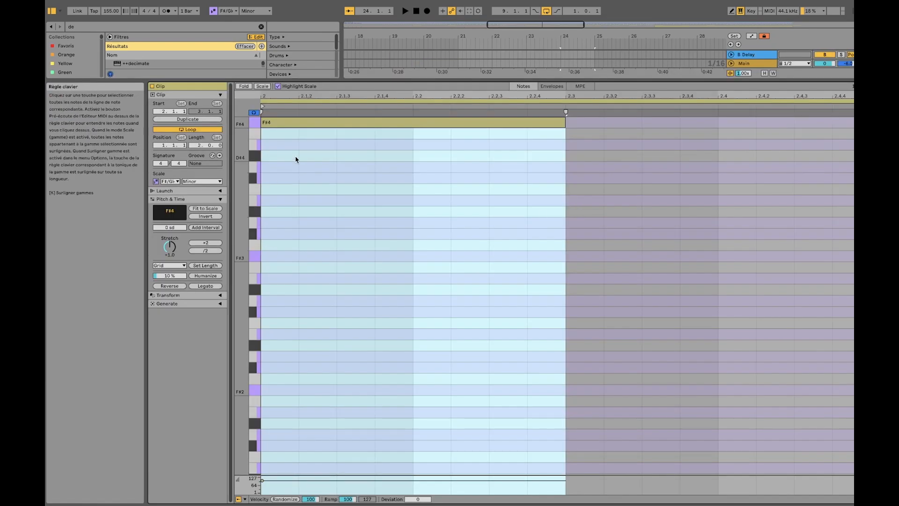
pyautogui.click(758, 65)
pyautogui.doubleClick(758, 67)
# Play the second MIDI Channel from bar 21, and examine the Pitch Bend envelope of its bar 24 clip
pyautogui.click(483, 283)
pyautogui.press('space')
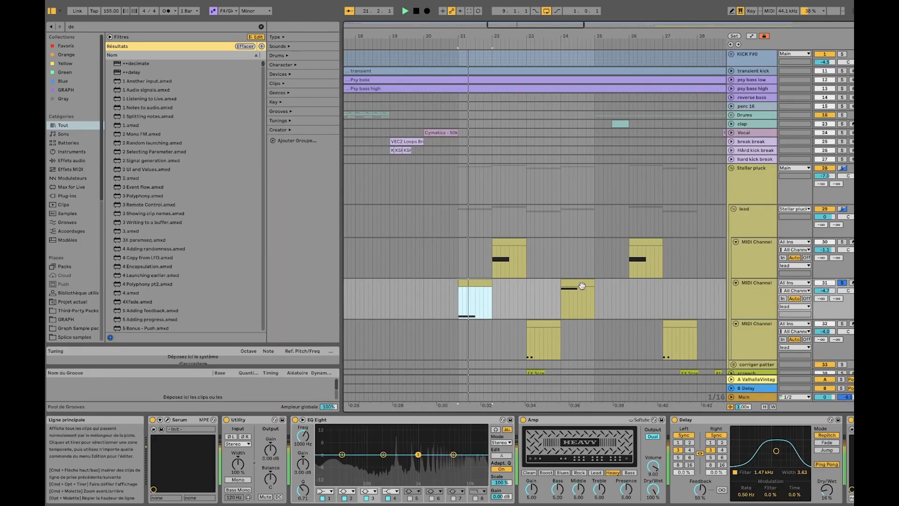
pyautogui.click(570, 283)
pyautogui.doubleClick(570, 282)
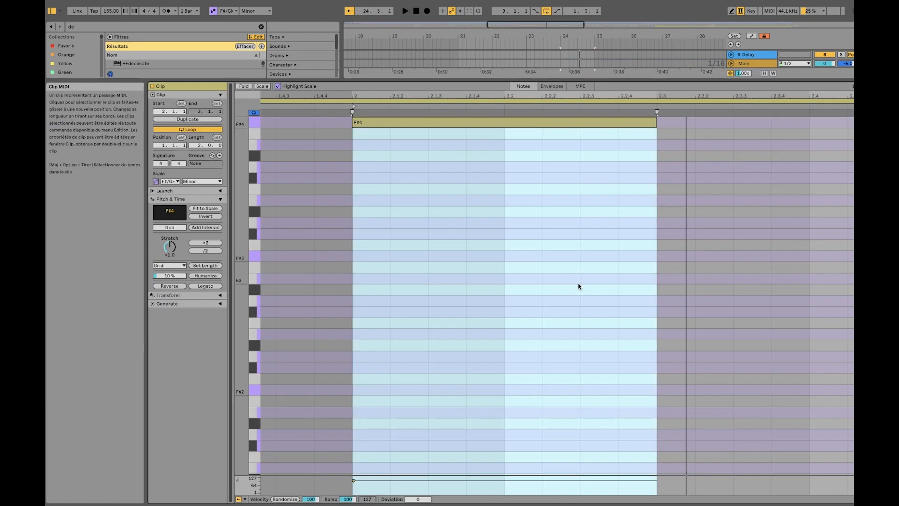
pyautogui.click(553, 87)
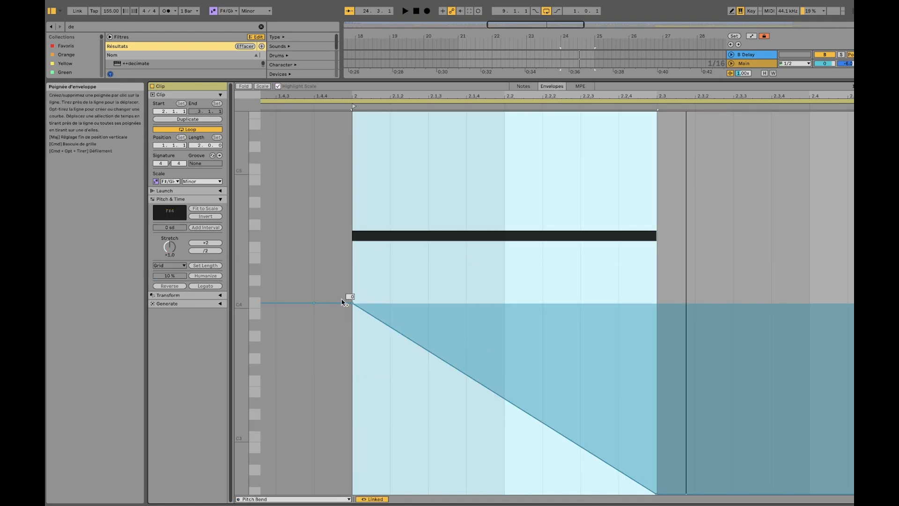
pyautogui.hscroll(1, 328, 305)
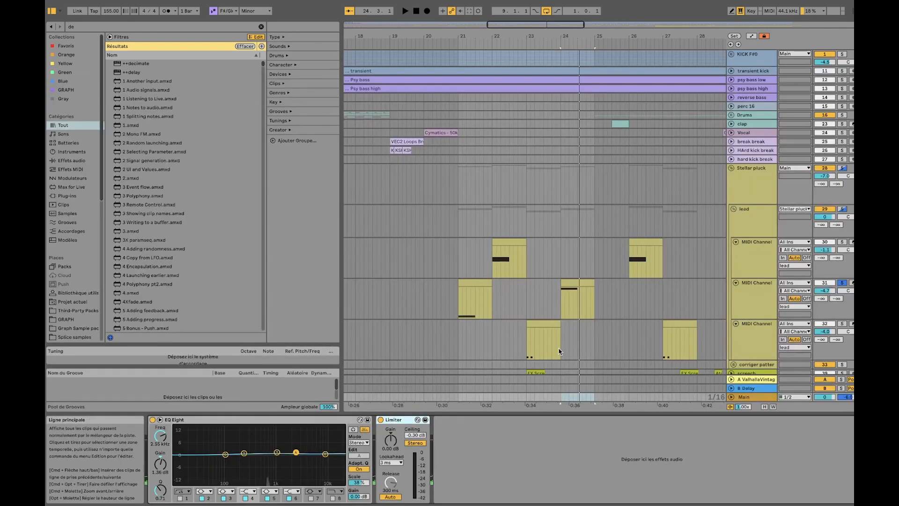
# Compare the lead group's clips from bar 21 to bar 24 across its three MIDI Channels
pyautogui.click(509, 253)
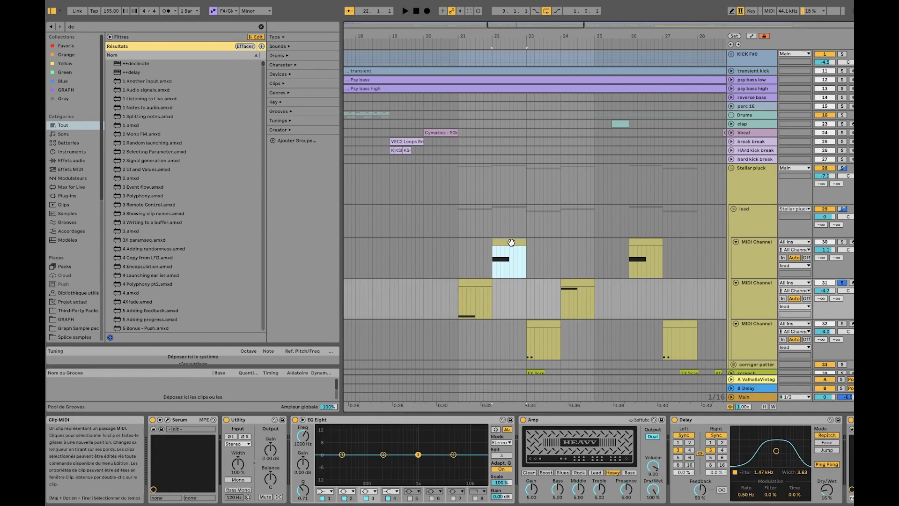
pyautogui.click(549, 321)
pyautogui.click(575, 283)
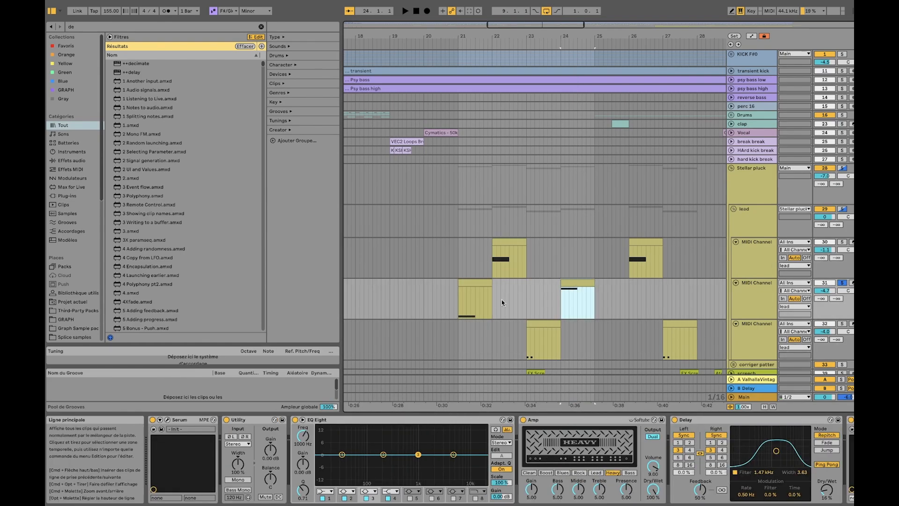
pyautogui.click(557, 324)
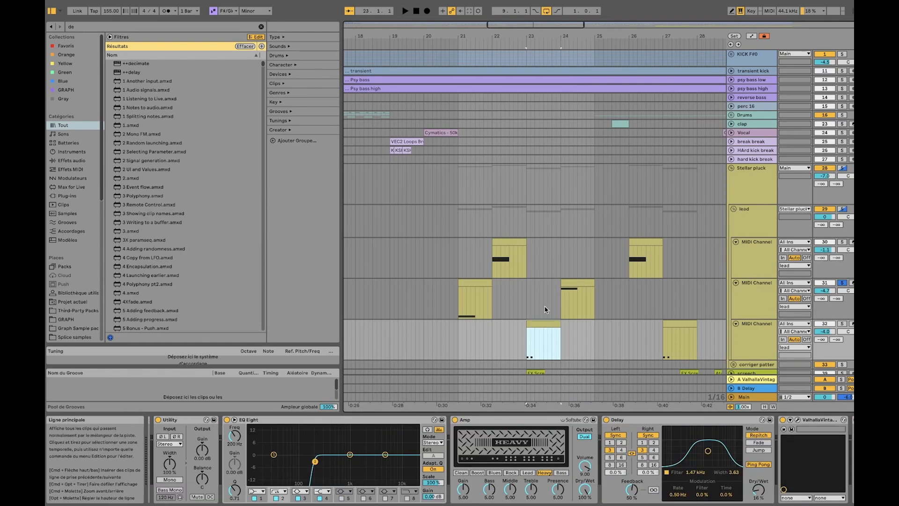
pyautogui.click(474, 284)
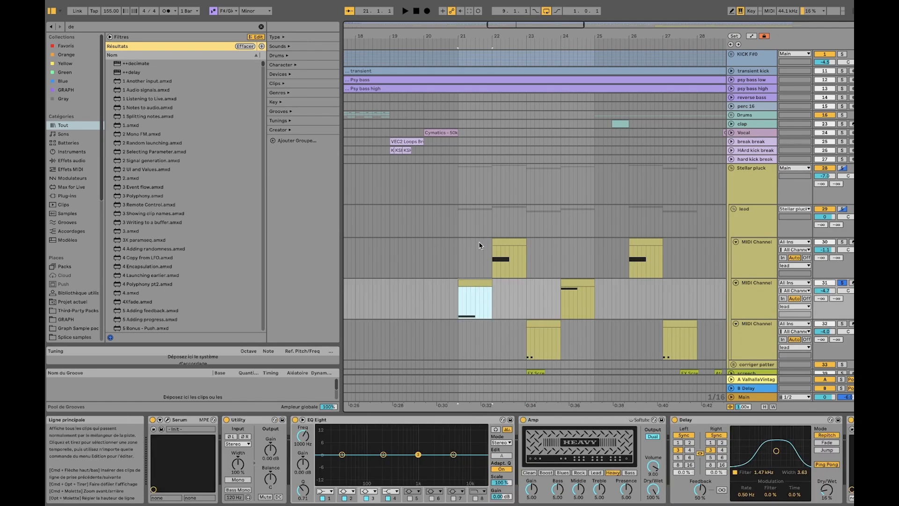
# Inspect the third MIDI Channel's effect chain and its Serum instrument, and close the Serum window
pyautogui.scroll(-4, 527, 287)
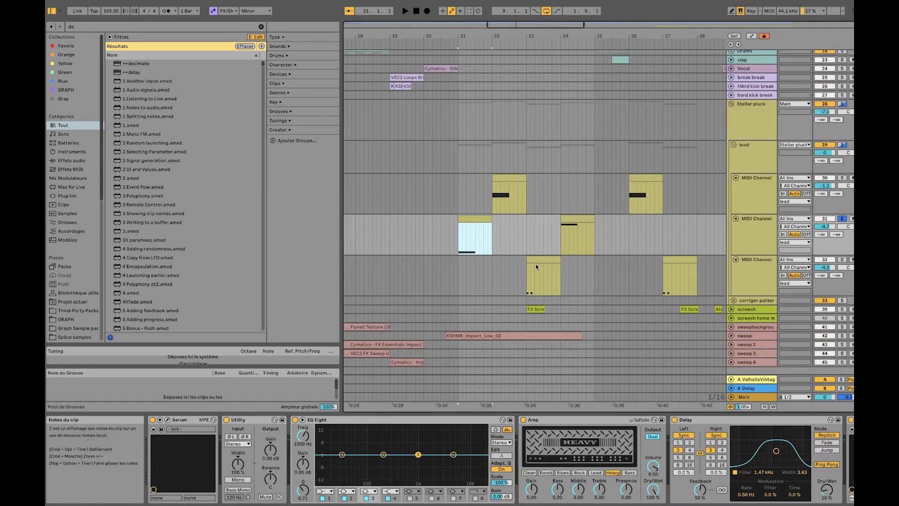
pyautogui.click(534, 260)
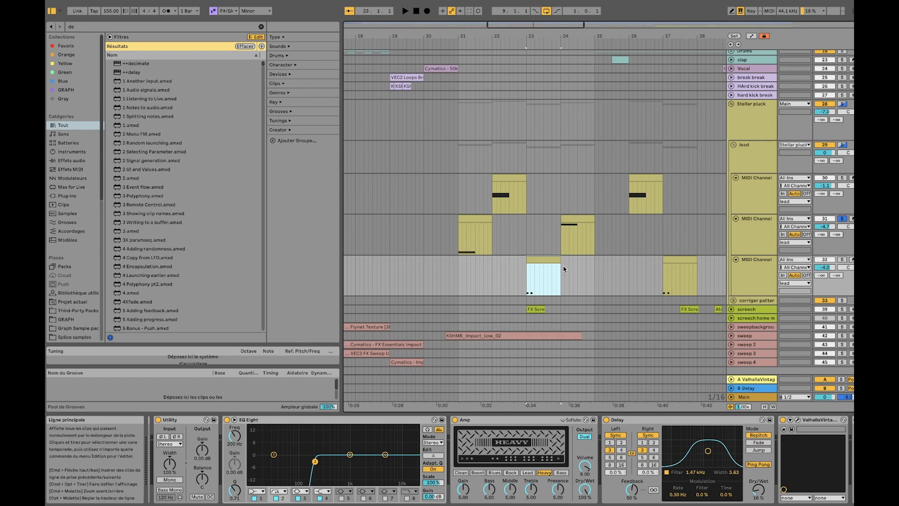
pyautogui.click(758, 268)
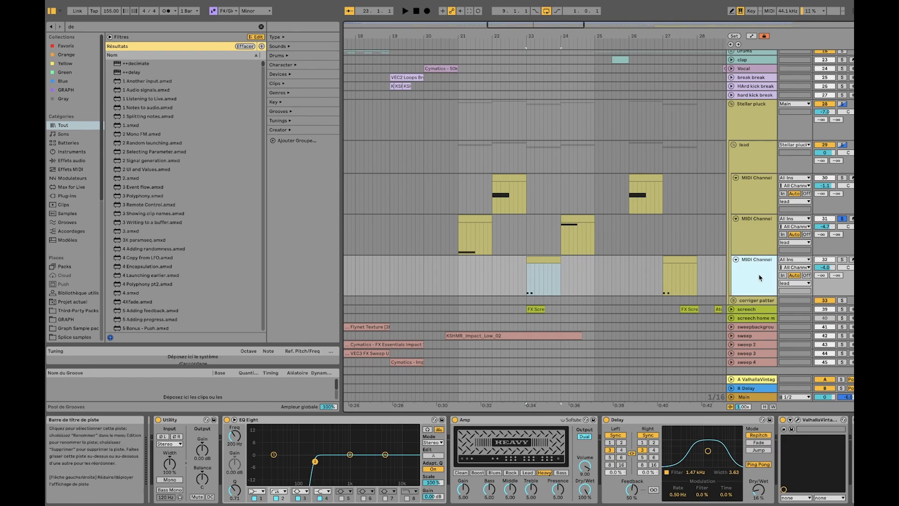
pyautogui.hscroll(3, 718, 431)
pyautogui.hscroll(4, 696, 270)
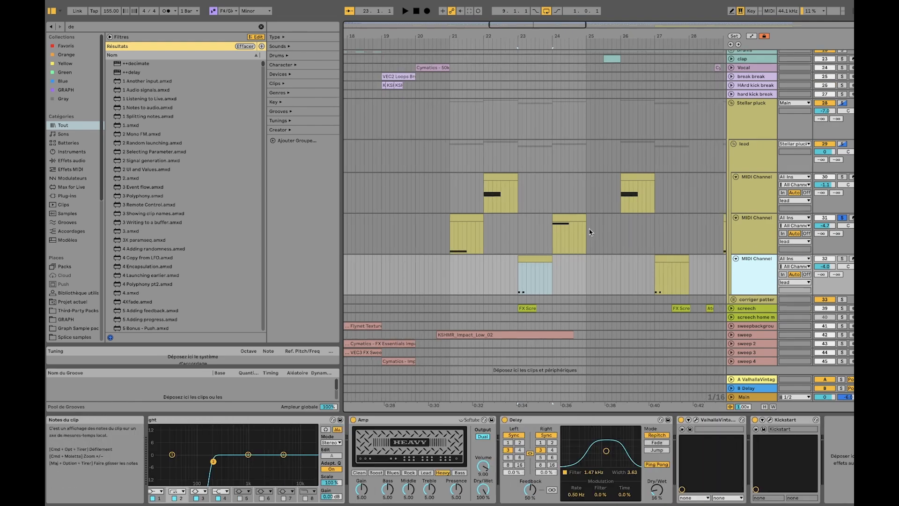
pyautogui.hscroll(-3, 342, 461)
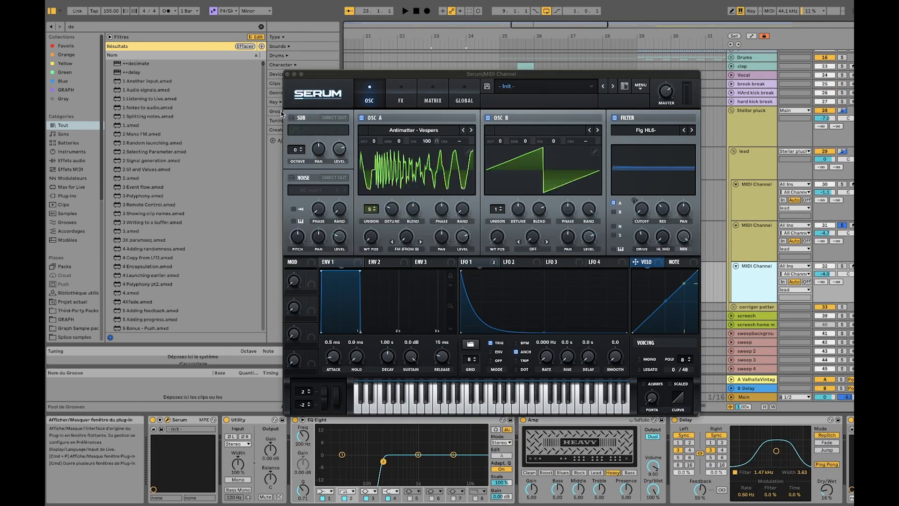
pyautogui.click(288, 75)
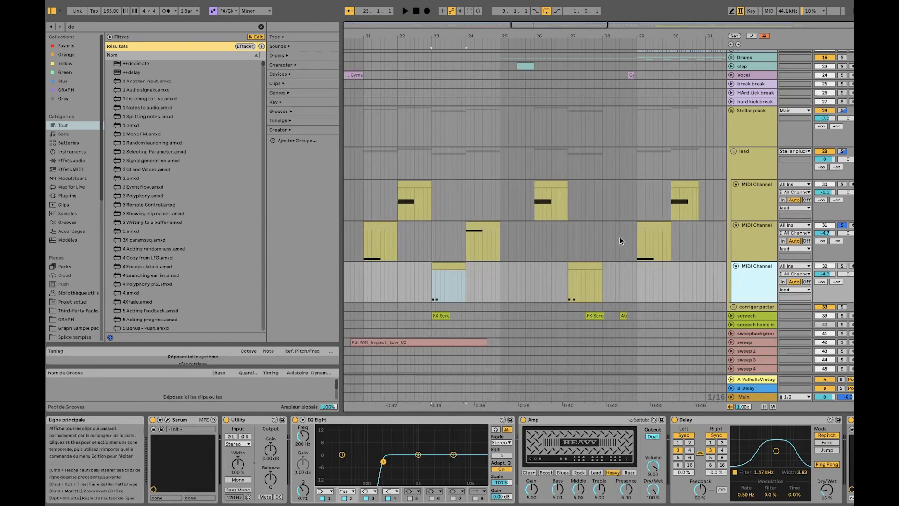
# Examine the Pitch Bend envelope of the second MIDI Channel's bar 29 clip, and close the clip editor
pyautogui.scroll(-6, 620, 240)
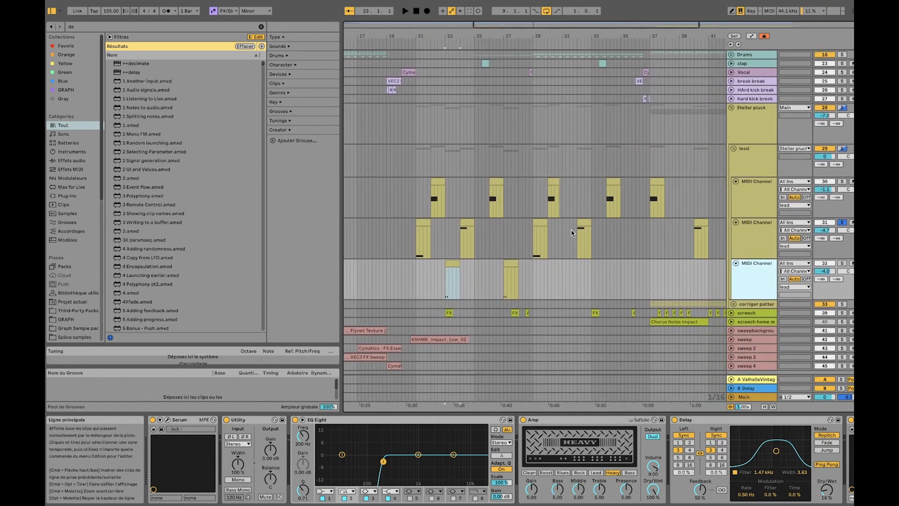
pyautogui.hscroll(2, 571, 230)
pyautogui.doubleClick(508, 223)
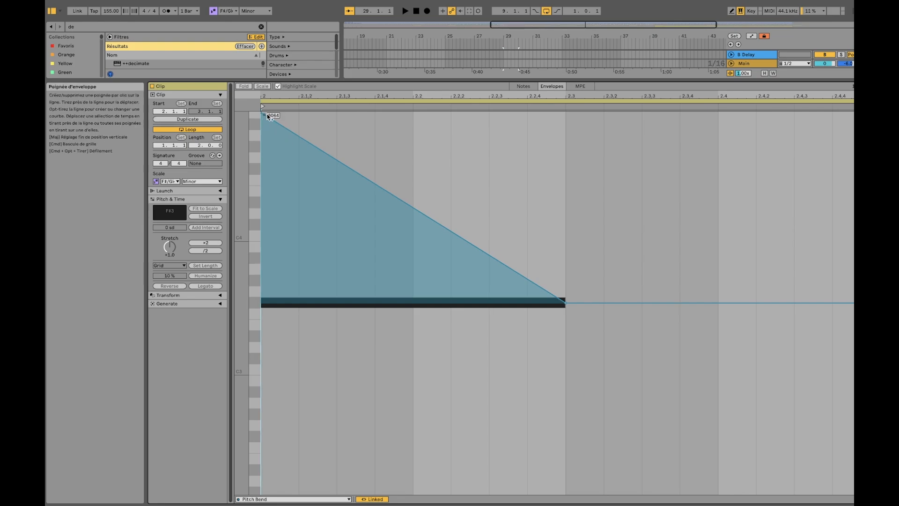
pyautogui.click(751, 60)
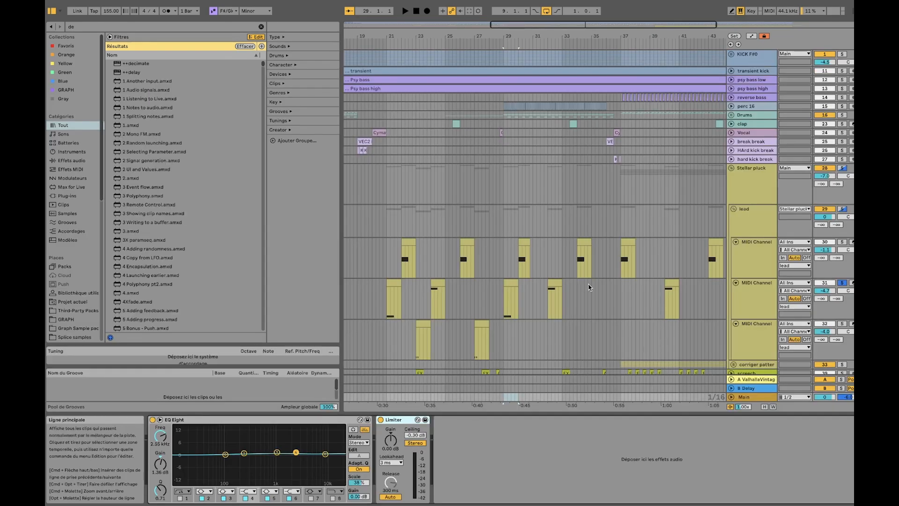
# Look over the screech clip at bar 23 and the arrangement around it, and show the clap track's effect chain
pyautogui.scroll(-4, 591, 285)
pyautogui.scroll(8, 402, 289)
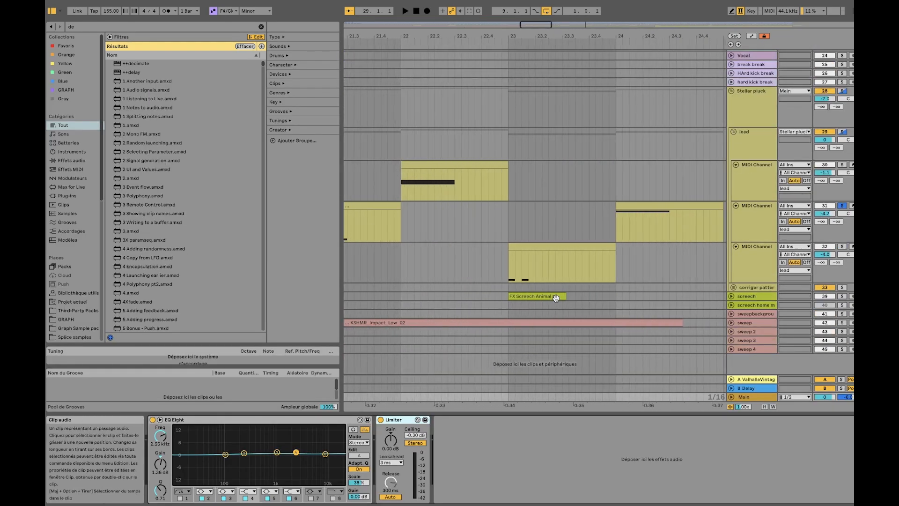
pyautogui.scroll(-8, 555, 298)
pyautogui.scroll(2, 555, 298)
pyautogui.hscroll(2, 578, 125)
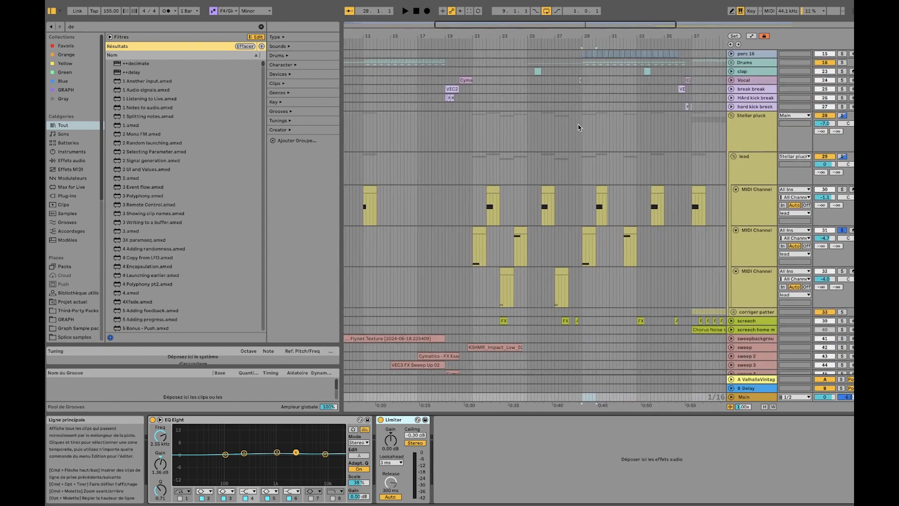
pyautogui.hscroll(1, 579, 126)
pyautogui.click(523, 71)
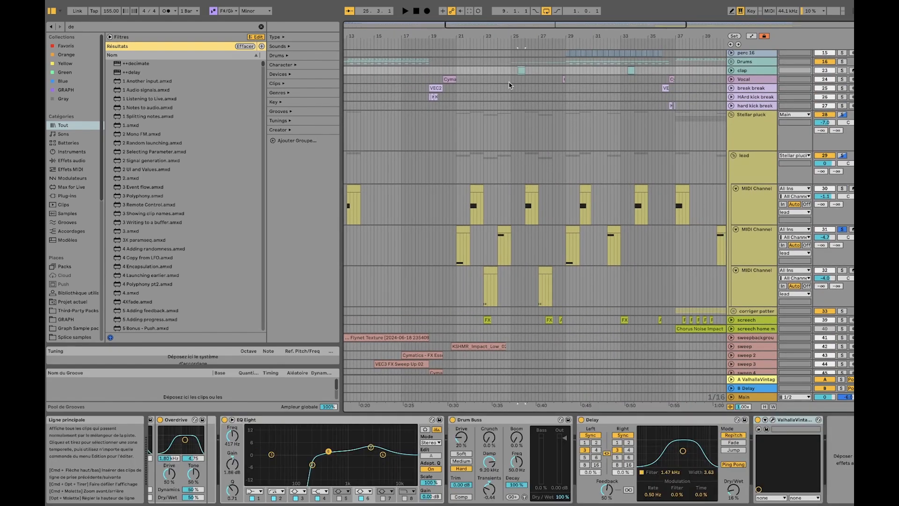
# Show the first MIDI Channel's effect chain and survey the lead group's clips through the rest of the arrangement
pyautogui.scroll(8, 510, 85)
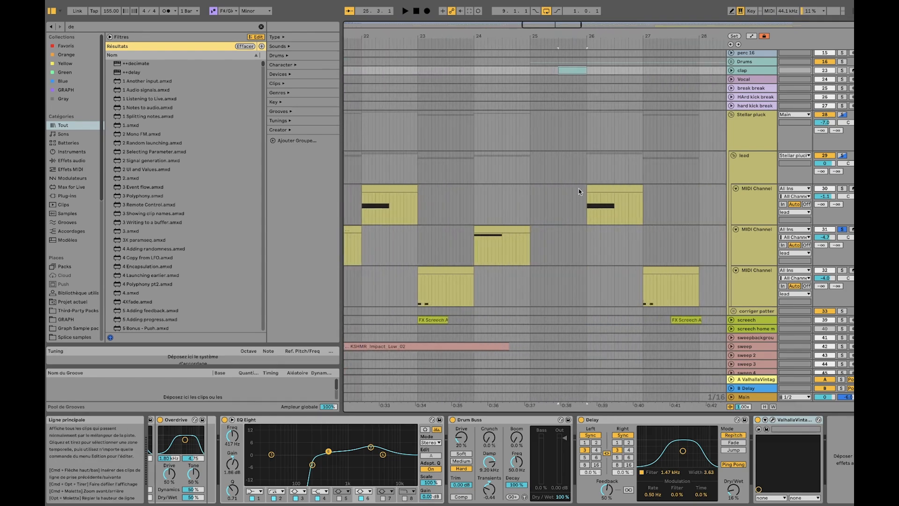
pyautogui.moveTo(579, 192); pyautogui.dragTo(534, 210)
pyautogui.click(541, 214)
pyautogui.scroll(-8, 585, 203)
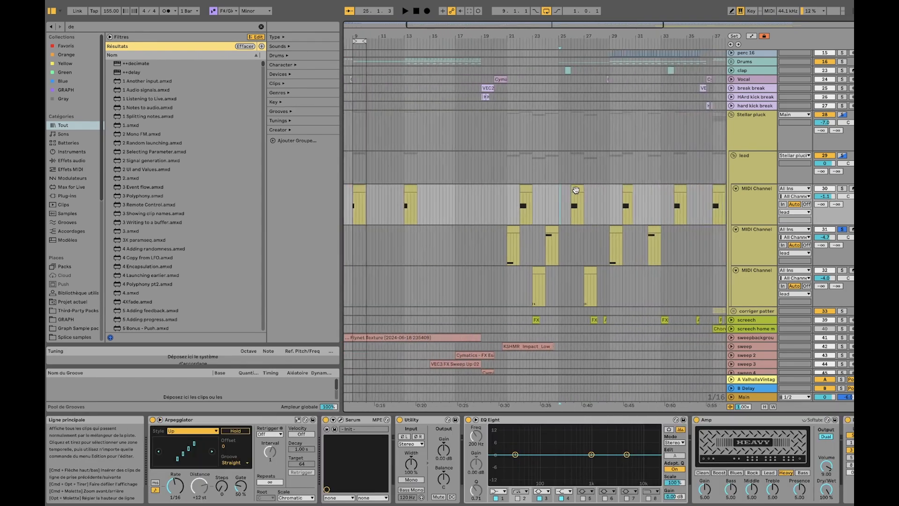
pyautogui.hscroll(3, 589, 203)
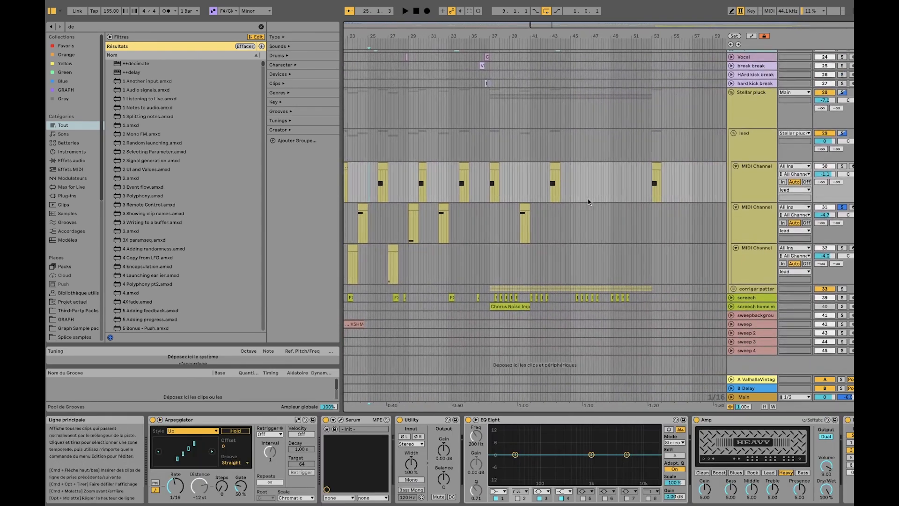
# Show the lead group's effect chain, collapse the group, and look over its clips from about bar 20 to bar 33
pyautogui.click(759, 147)
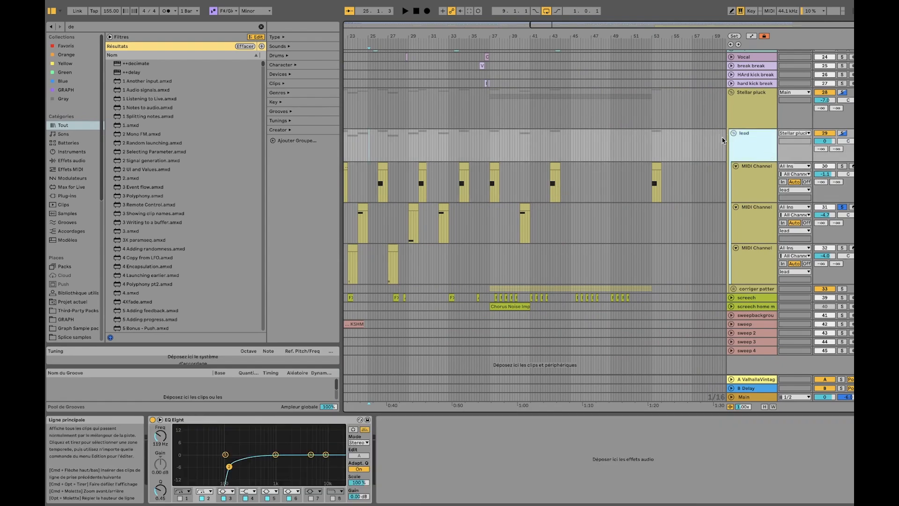
pyautogui.click(733, 133)
pyautogui.scroll(-3, 514, 209)
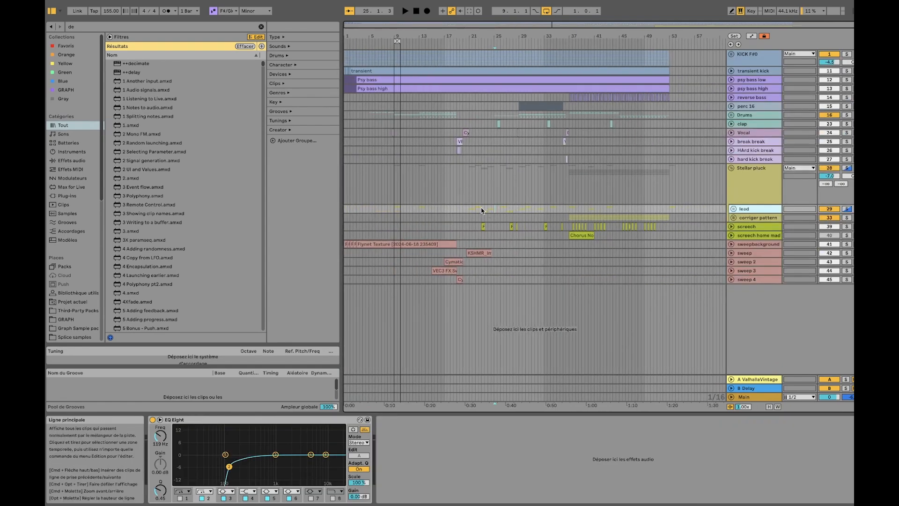
pyautogui.moveTo(467, 209); pyautogui.dragTo(544, 212)
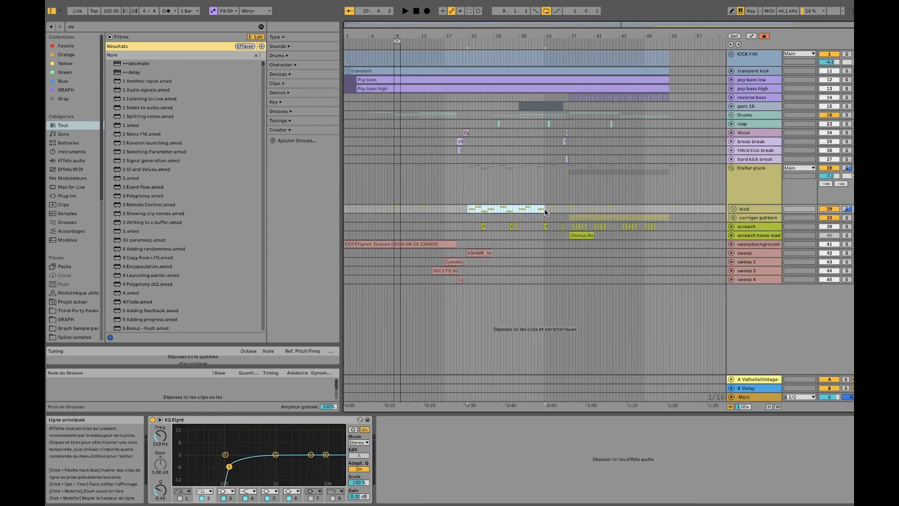
pyautogui.click(488, 217)
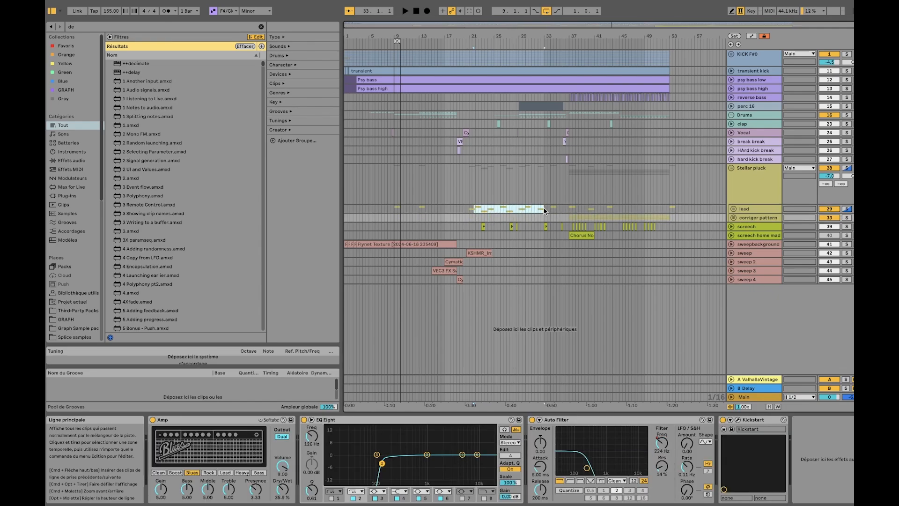
pyautogui.click(544, 211)
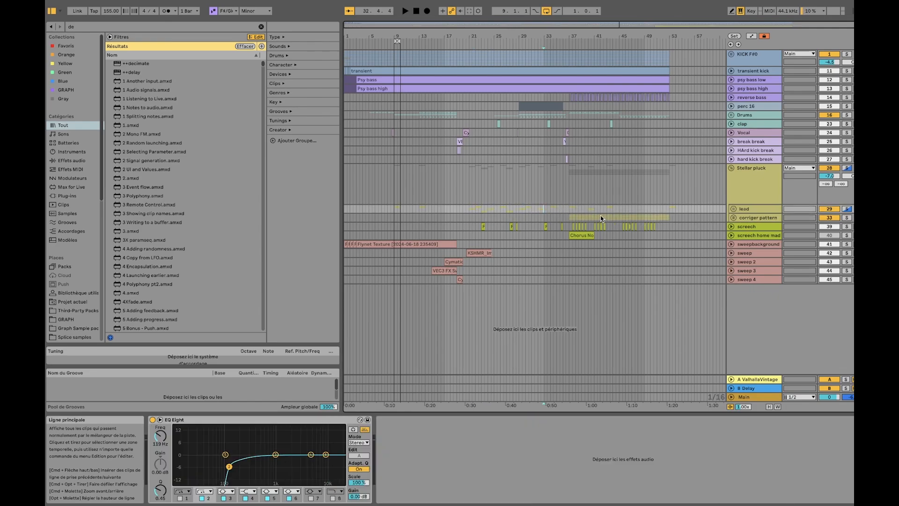
# Look over the corriger pattern group's clips and the screech clips from bar 37 onward
pyautogui.click(586, 217)
pyautogui.moveTo(569, 226); pyautogui.dragTo(604, 226)
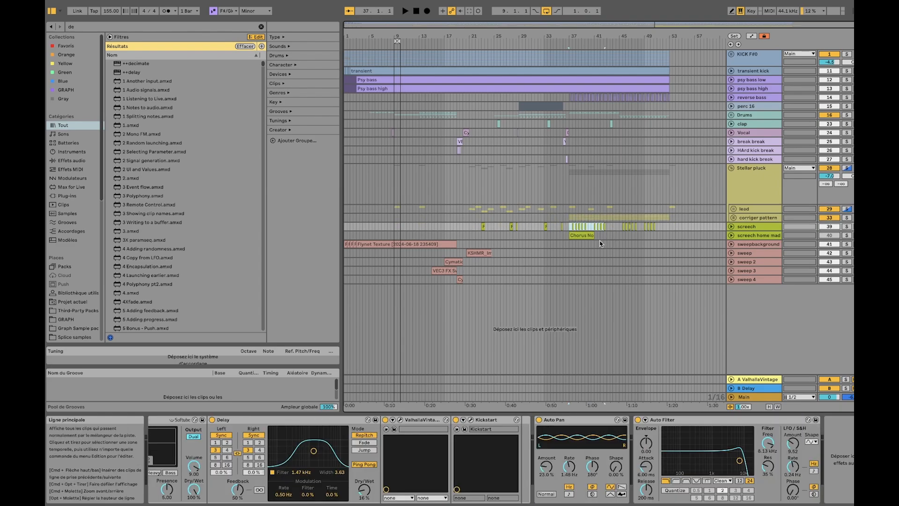
pyautogui.moveTo(613, 218); pyautogui.dragTo(666, 219)
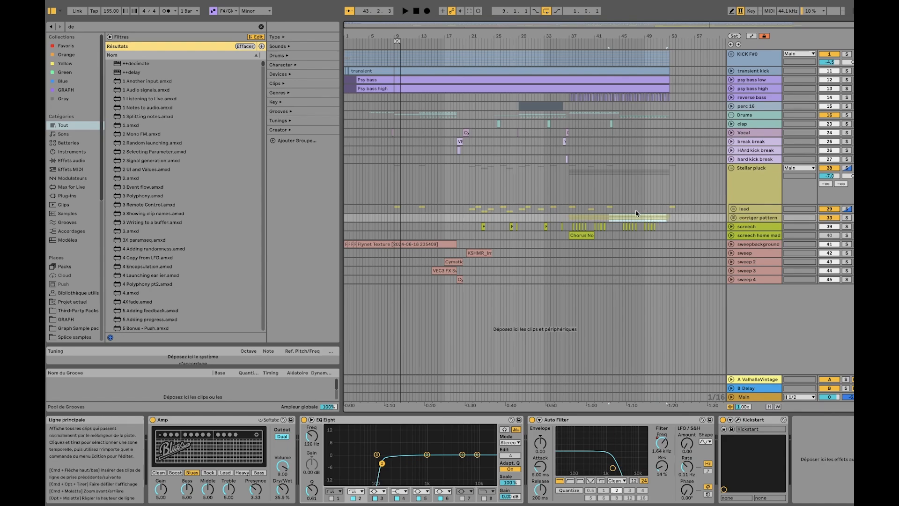
pyautogui.click(616, 218)
pyautogui.click(582, 219)
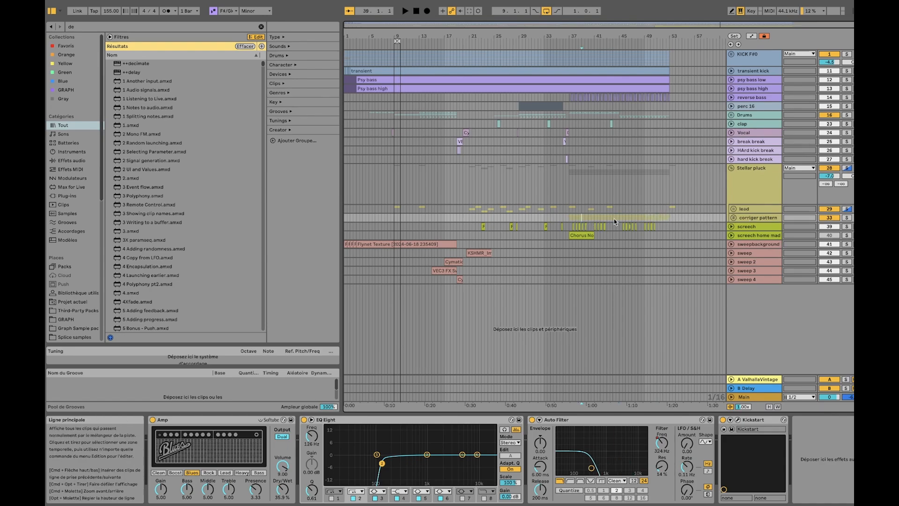
# Expand the corriger pattern group and rename it "arp"
pyautogui.click(734, 218)
pyautogui.click(754, 219)
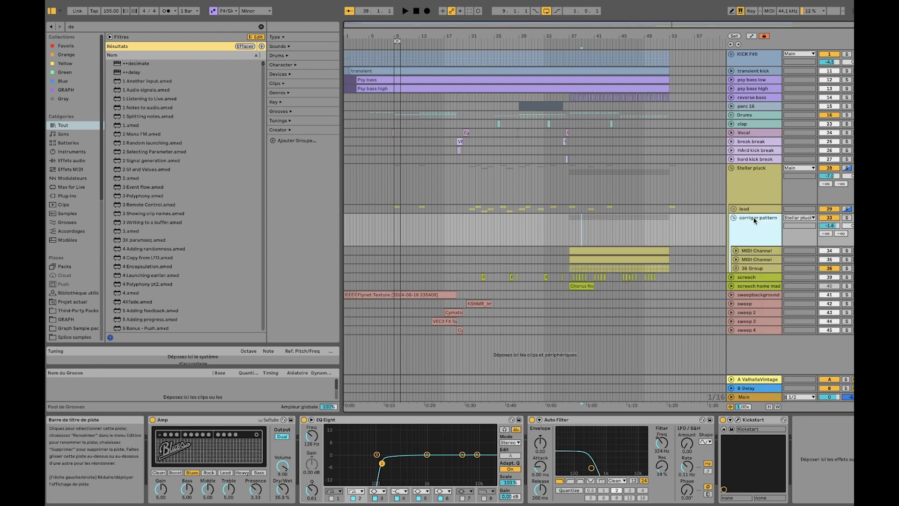
pyautogui.hotkey('ctrl', 'r')
pyautogui.write('ar')
pyautogui.press('Return')
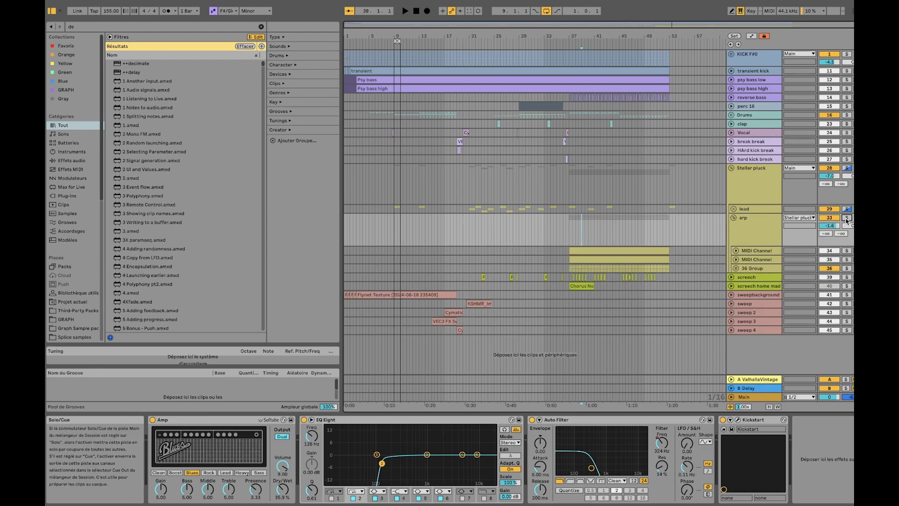
# Play the arp group soloed and show the effect chain of its 36 Group
pyautogui.press('space')
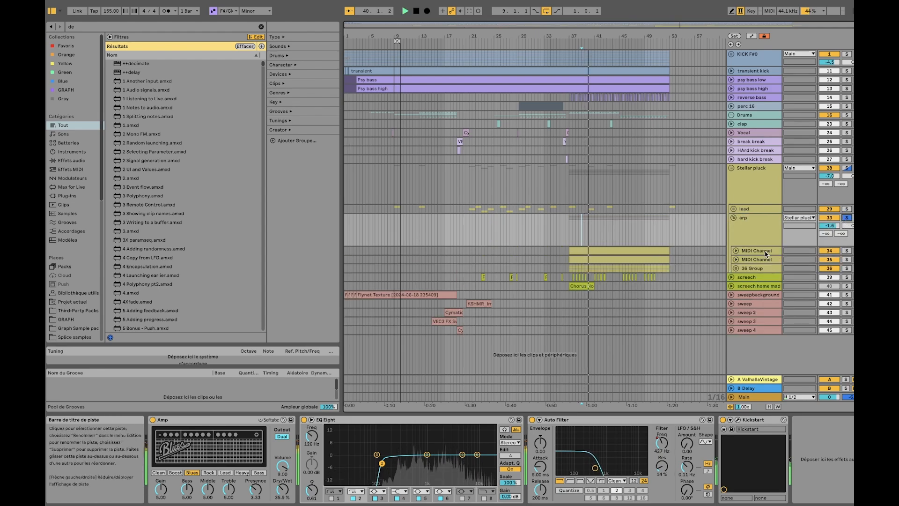
pyautogui.click(754, 259)
pyautogui.click(752, 268)
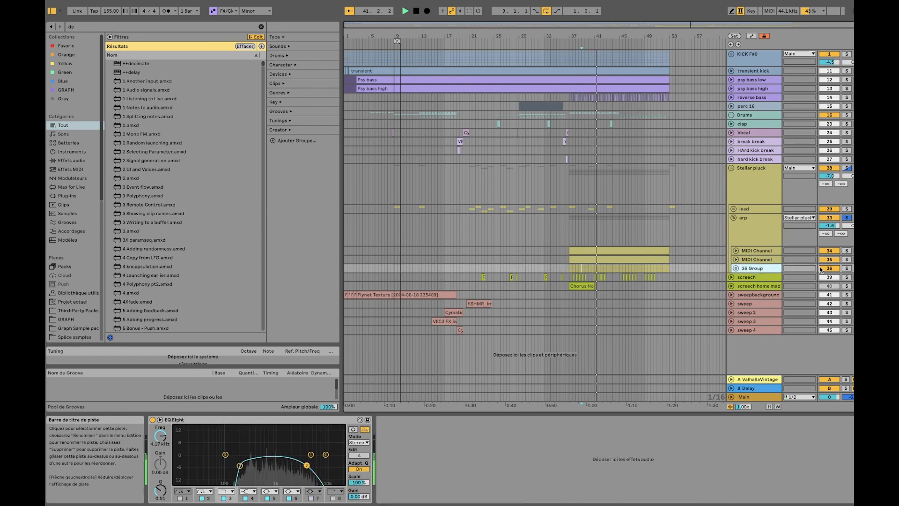
# Solo the arp group's second MIDI Channel, switch the solo to the first MIDI Channel, and unfold that track
pyautogui.click(847, 268)
pyautogui.click(847, 259)
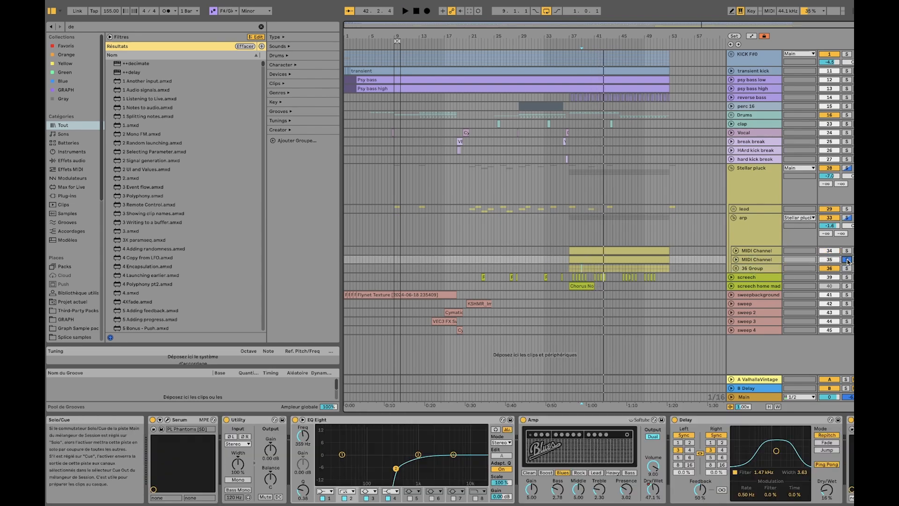
pyautogui.click(762, 253)
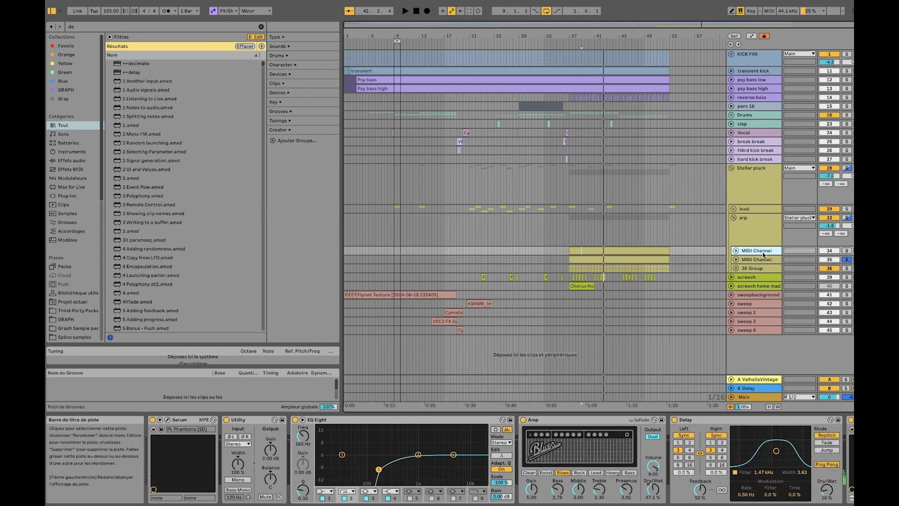
pyautogui.click(846, 251)
pyautogui.click(735, 251)
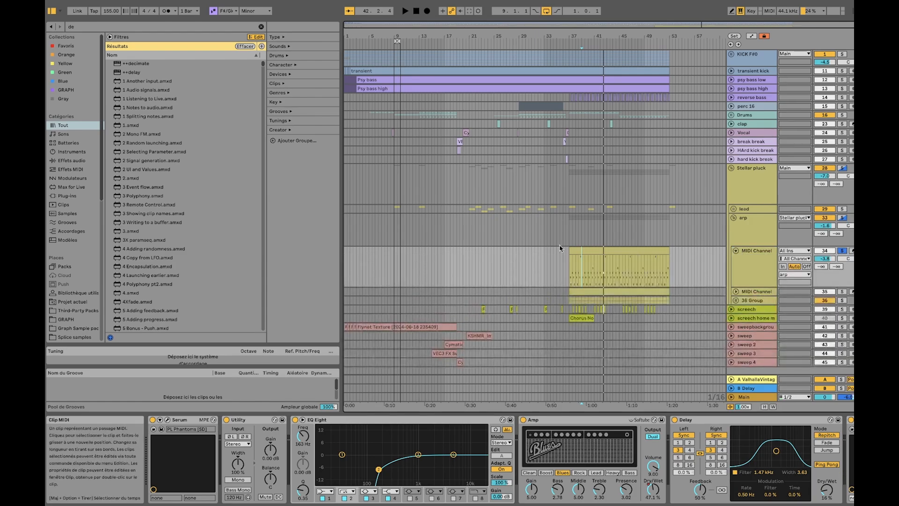
# Open Serum on the arp's first MIDI Channel and locate the PL Phantoms preset within the Plucked category
pyautogui.scroll(10, 586, 257)
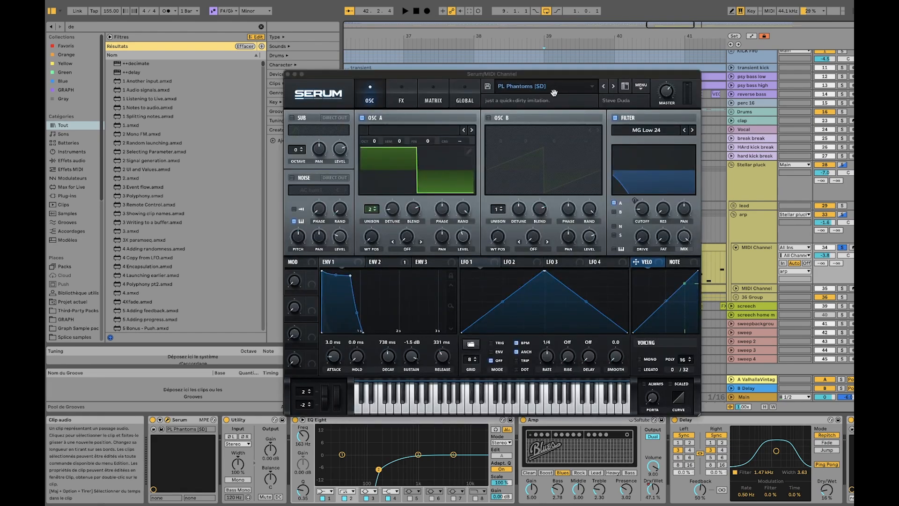
pyautogui.click(562, 91)
pyautogui.moveTo(548, 172)
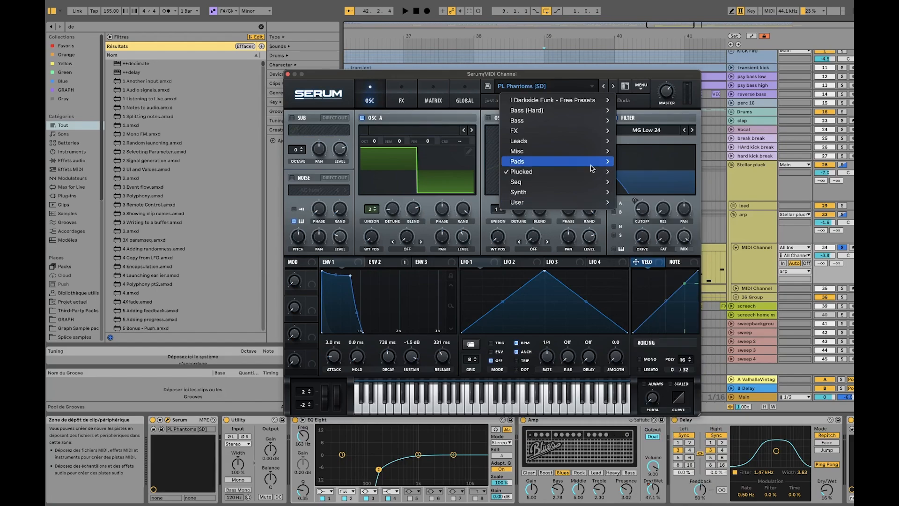
pyautogui.moveTo(592, 171)
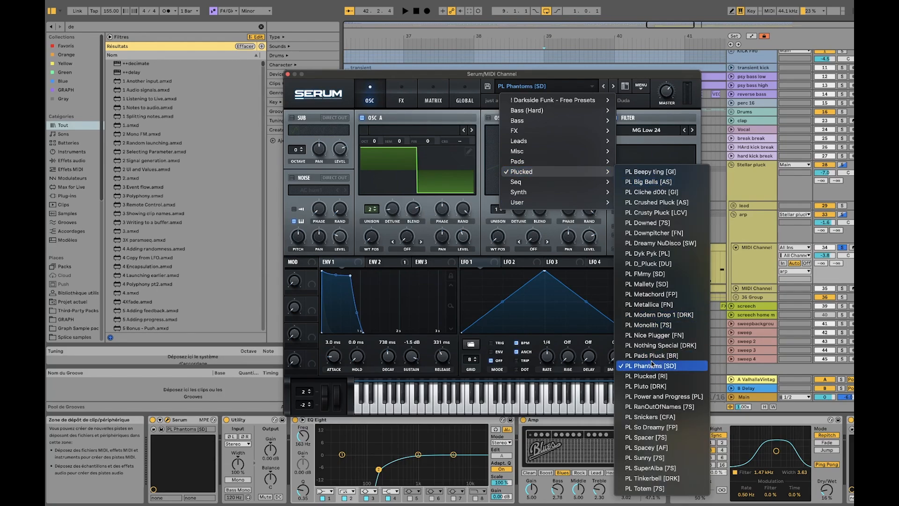
pyautogui.click(493, 72)
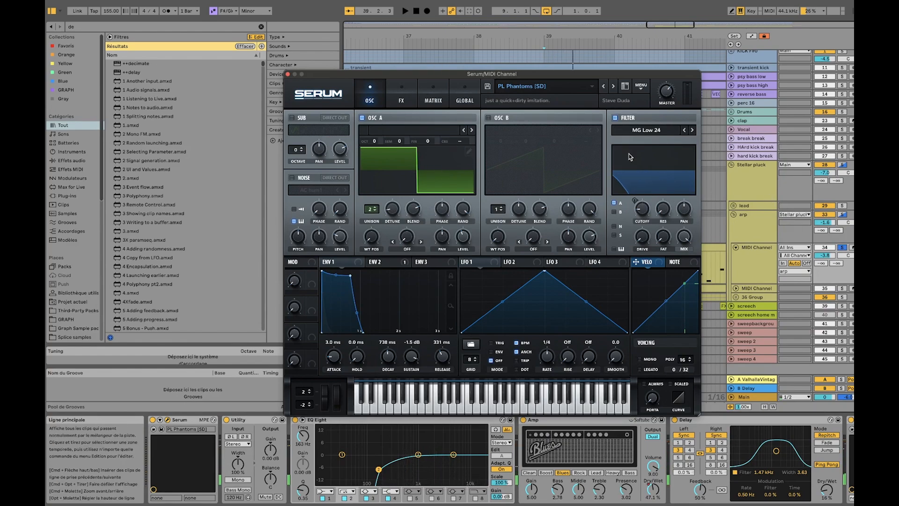
# Play the arp while inspecting Serum's filter, effects page, oscillator page and Envelope 2
pyautogui.moveTo(645, 212)
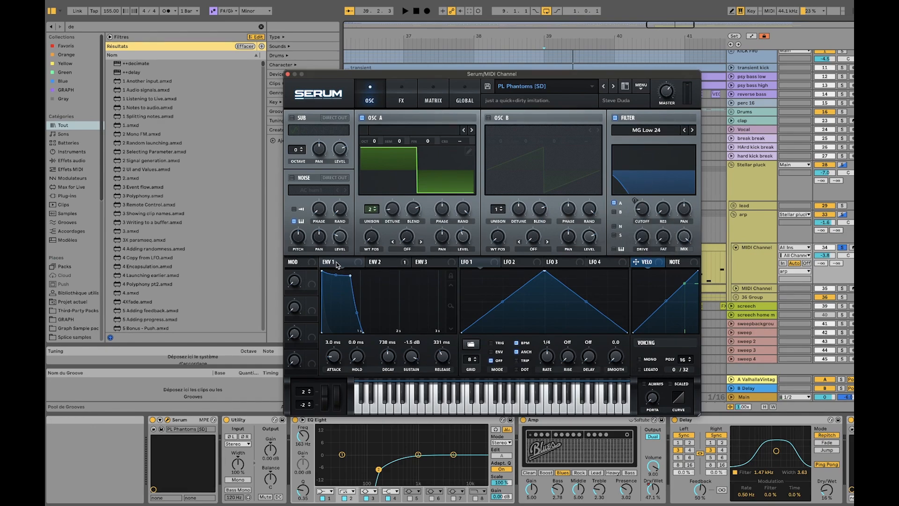
pyautogui.press('space')
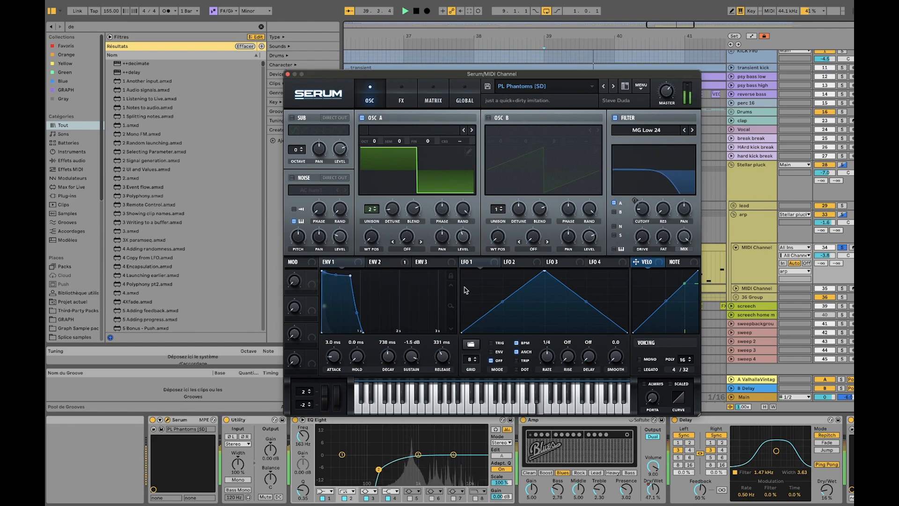
pyautogui.click(402, 94)
pyautogui.click(426, 93)
pyautogui.click(399, 94)
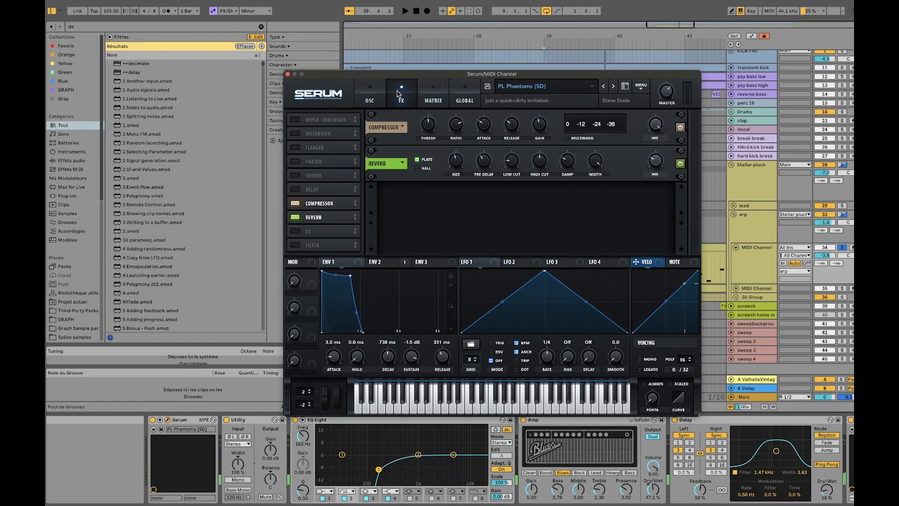
pyautogui.click(371, 95)
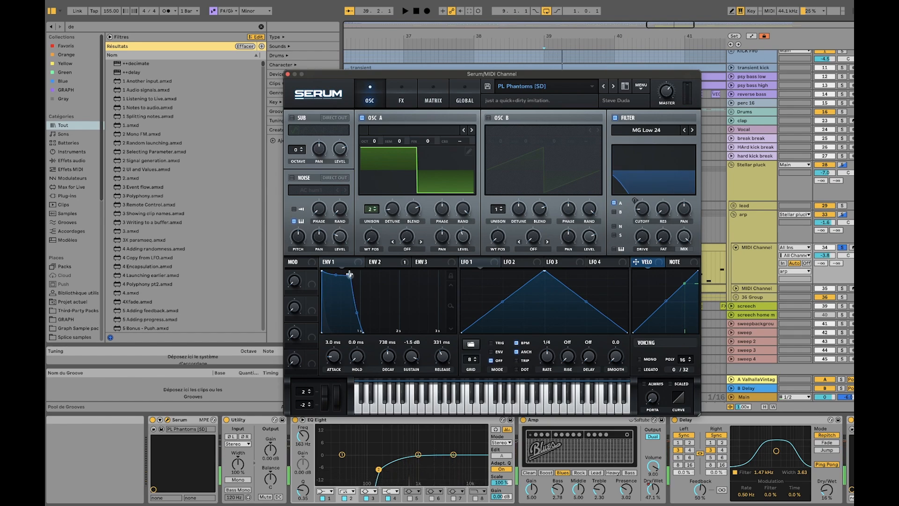
pyautogui.click(378, 262)
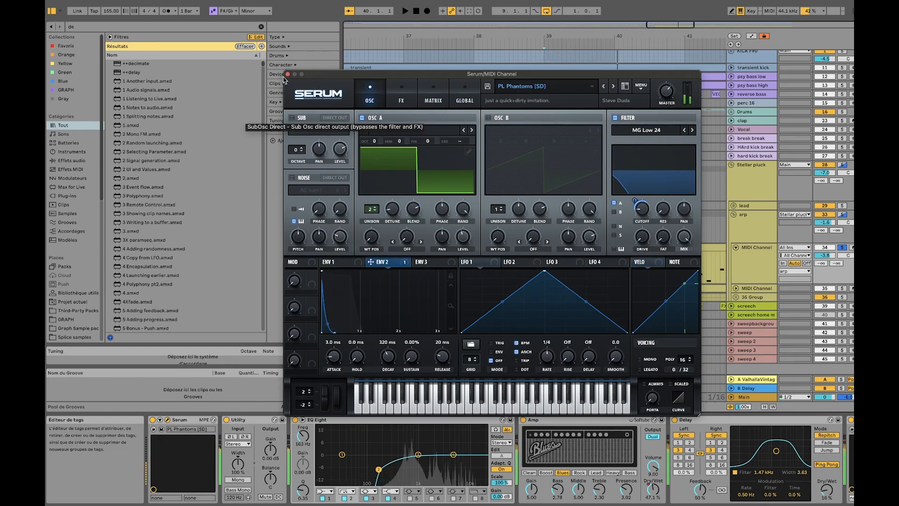
# Close the Serum window and examine the Amp, Delay and ValhallaVintage devices in the first MIDI Channel's effect chain
pyautogui.click(287, 74)
pyautogui.hscroll(2, 568, 426)
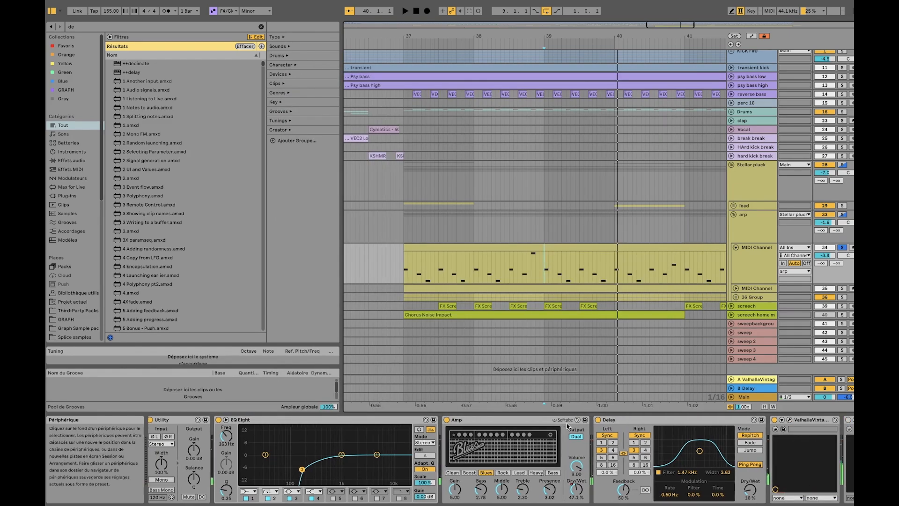
pyautogui.hscroll(3, 567, 426)
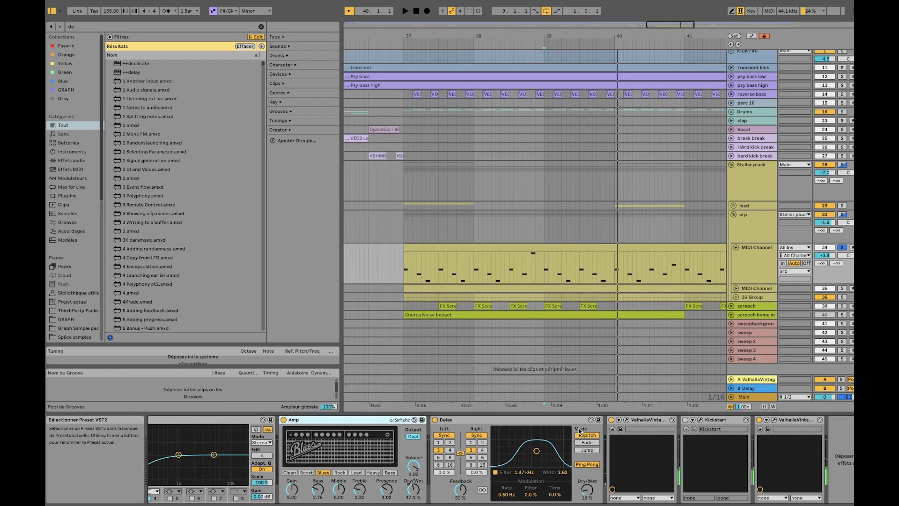
pyautogui.click(463, 420)
pyautogui.click(639, 420)
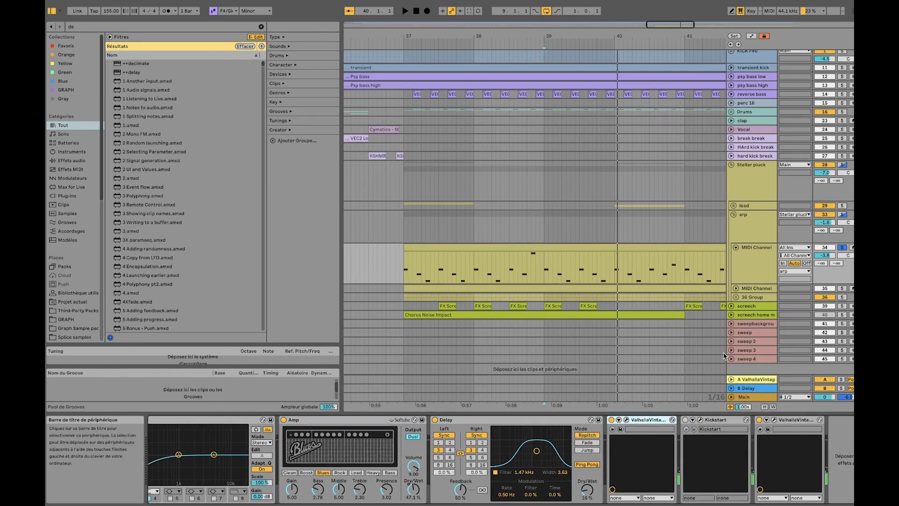
pyautogui.click(333, 420)
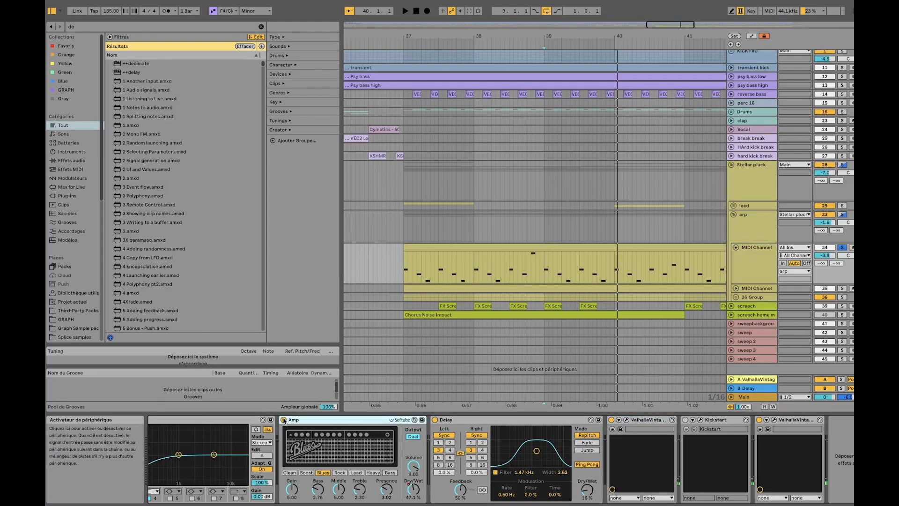
# Play the arp from bar 39 and from about bar 48 to compare its sound with and without the Amp
pyautogui.press('space')
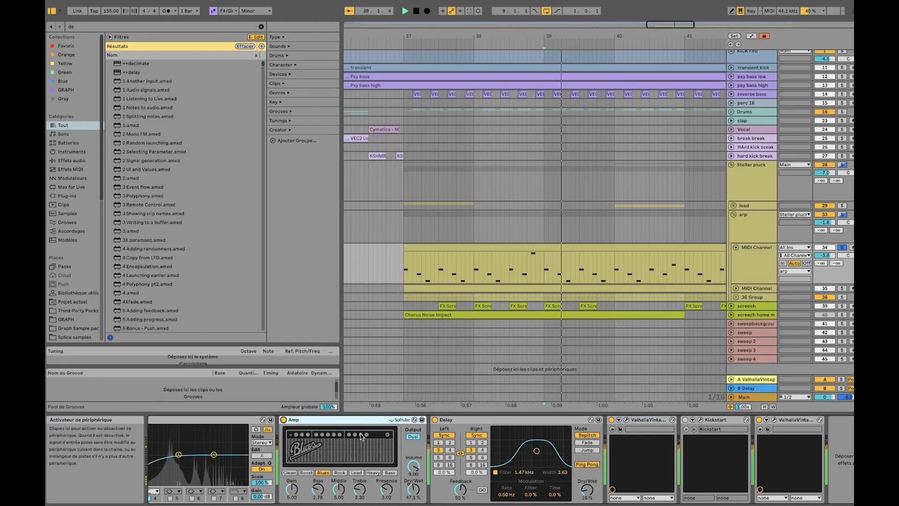
pyautogui.scroll(-5, 593, 283)
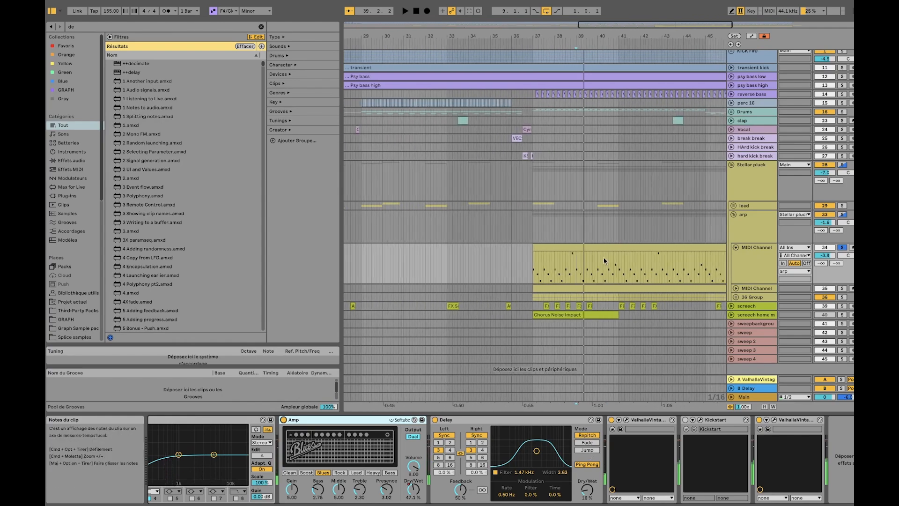
pyautogui.moveTo(722, 276); pyautogui.dragTo(638, 269)
pyautogui.moveTo(690, 257); pyautogui.dragTo(588, 260)
pyautogui.click(588, 264)
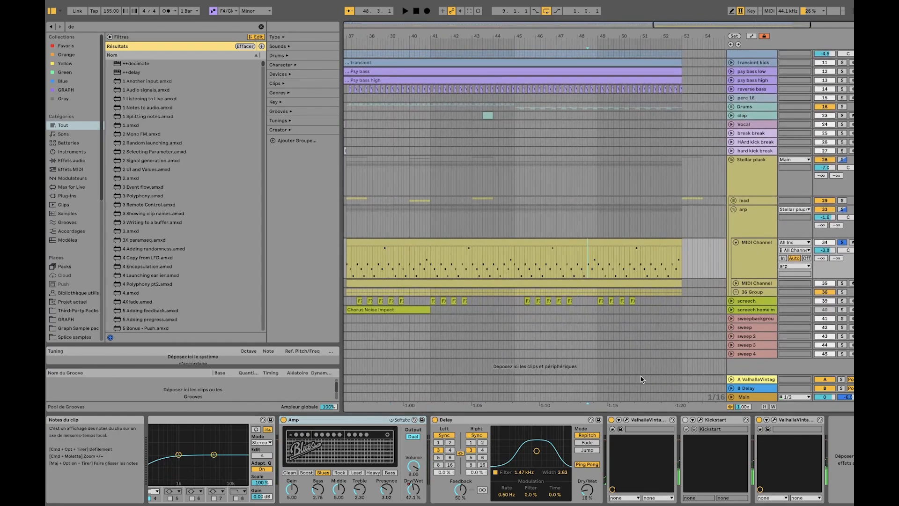
pyautogui.press('space')
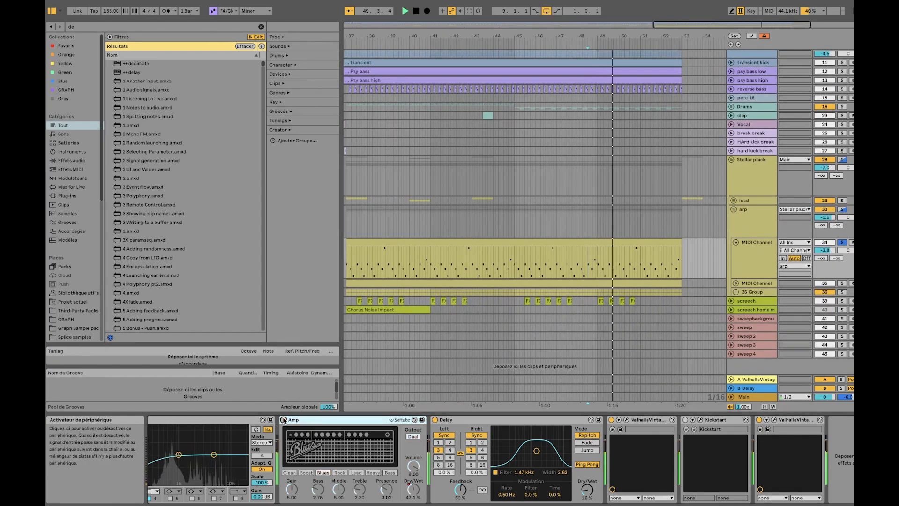
# Show the automation of the Amp's Dry/Wet on the first MIDI Channel and view it across the arrangement
pyautogui.hscroll(-3, 403, 442)
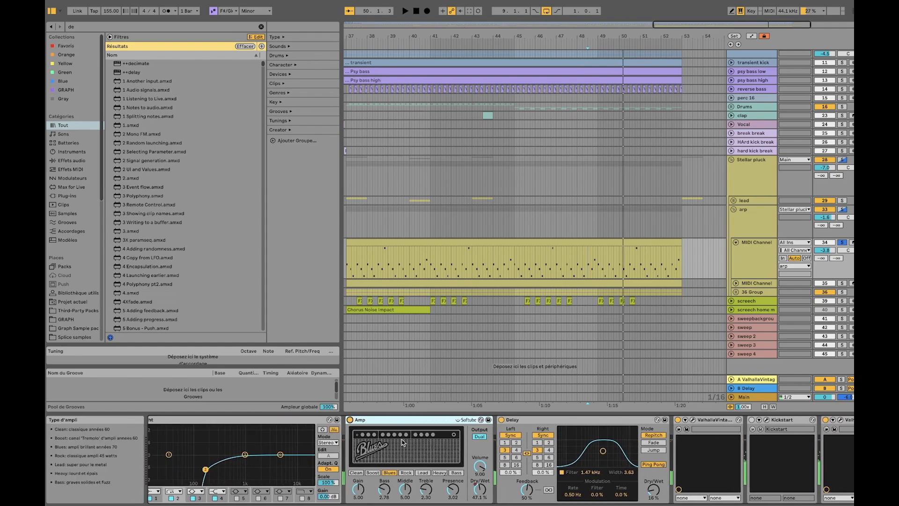
pyautogui.hscroll(-3, 402, 443)
pyautogui.rightClick(552, 487)
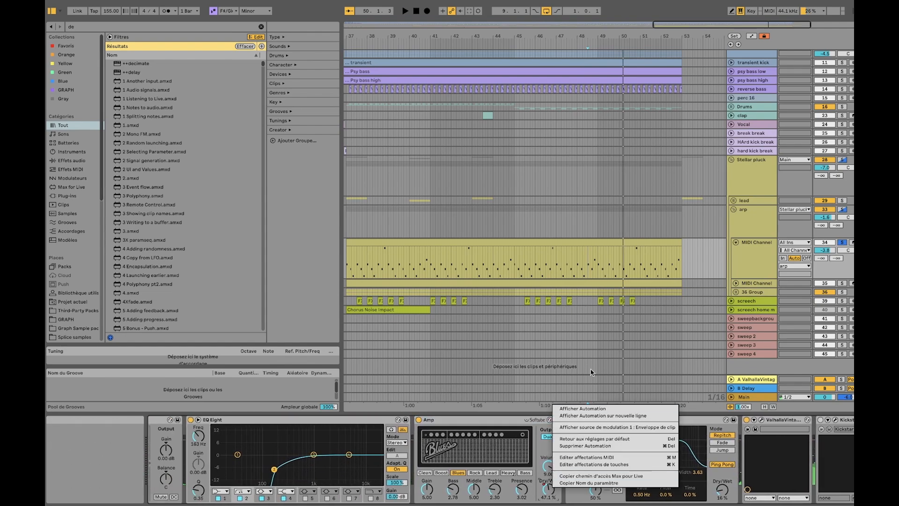
pyautogui.click(580, 409)
pyautogui.scroll(-3, 527, 320)
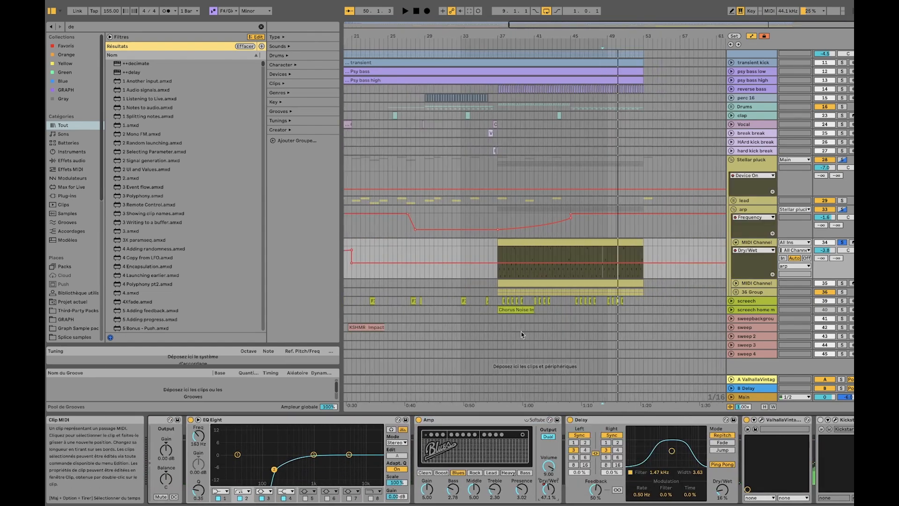
# Delete the automation of the Amp's Dry/Wet, set the Dry/Wet to about 46.8 % and play the arp briefly
pyautogui.rightClick(548, 487)
pyautogui.click(578, 449)
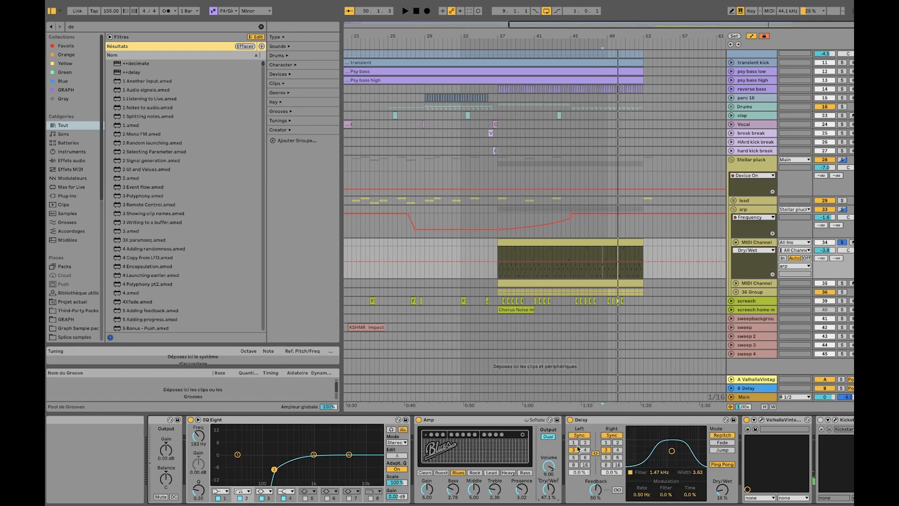
pyautogui.moveTo(548, 488)
pyautogui.mouseDown()
pyautogui.moveTo(549, 478)
pyautogui.moveTo(550, 496)
pyautogui.mouseUp()
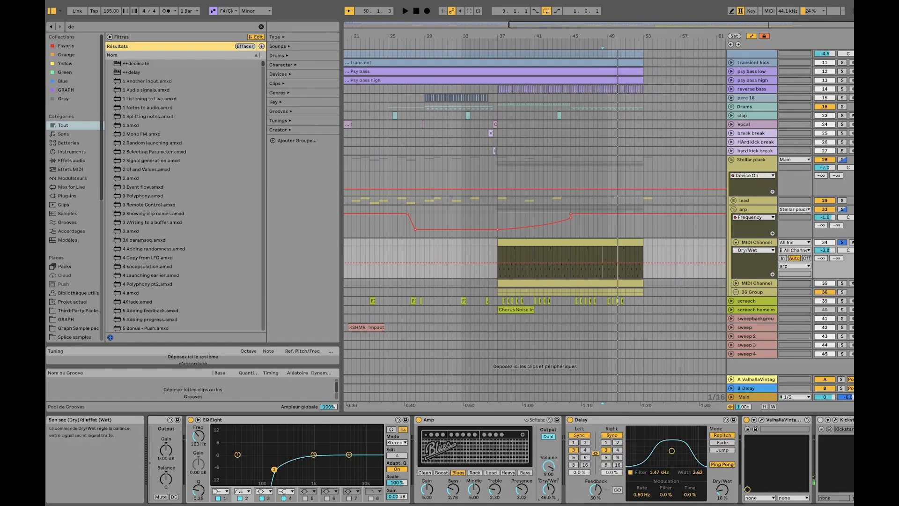
pyautogui.press('space')
pyautogui.press('space')
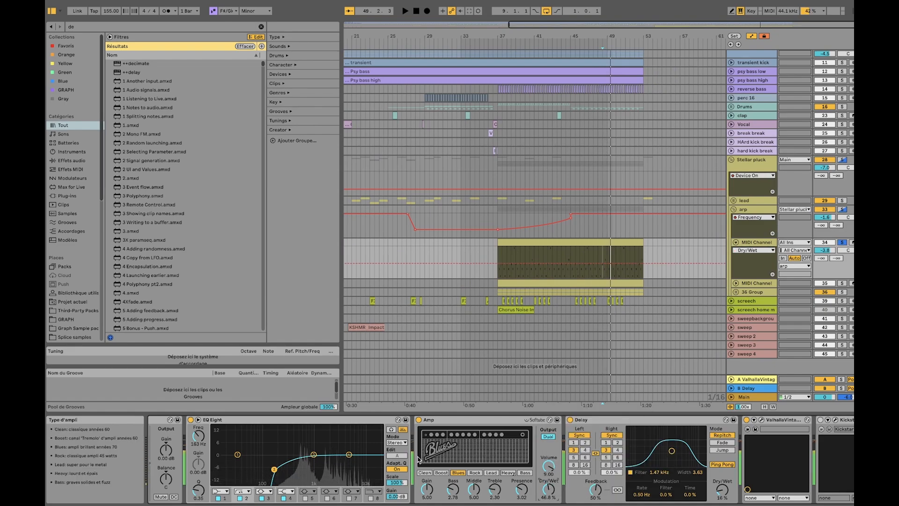
# Open the Serum window of the first MIDI Channel for a quick check and close it again
pyautogui.hscroll(-5, 337, 461)
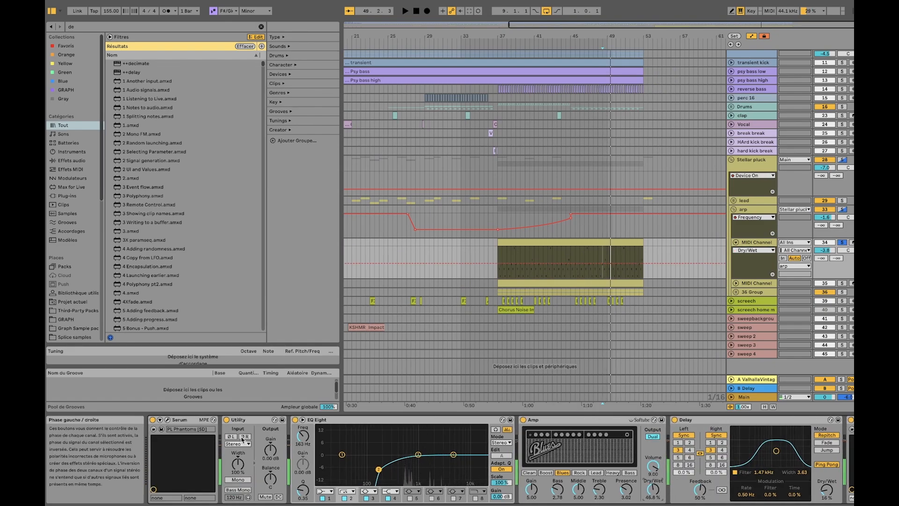
pyautogui.click(168, 421)
pyautogui.click(288, 75)
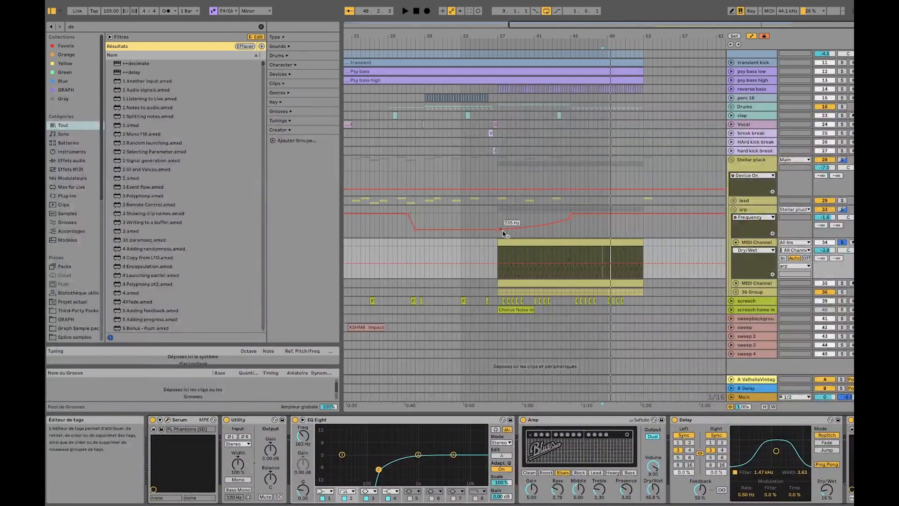
# Open the arp's MIDI clip starting at bar 37 and examine the note pattern in its first bars
pyautogui.doubleClick(500, 262)
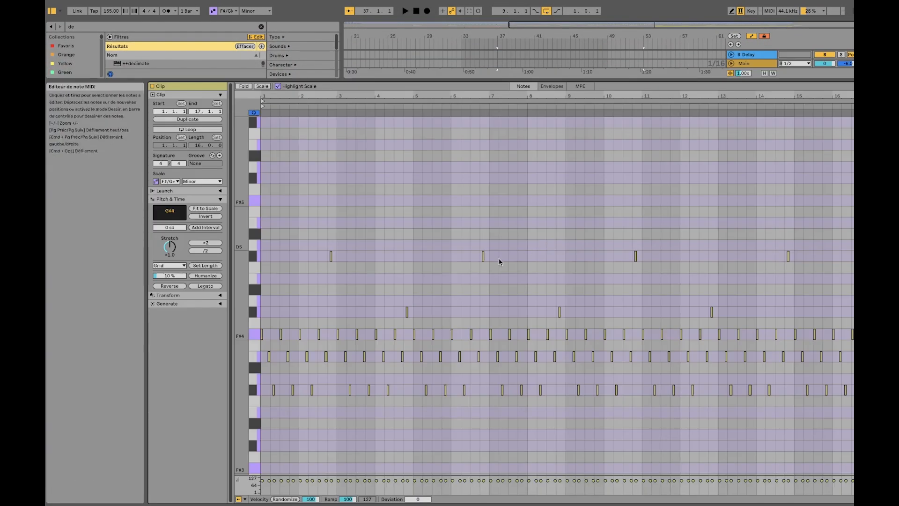
pyautogui.scroll(10, 299, 293)
pyautogui.hscroll(-4, 299, 293)
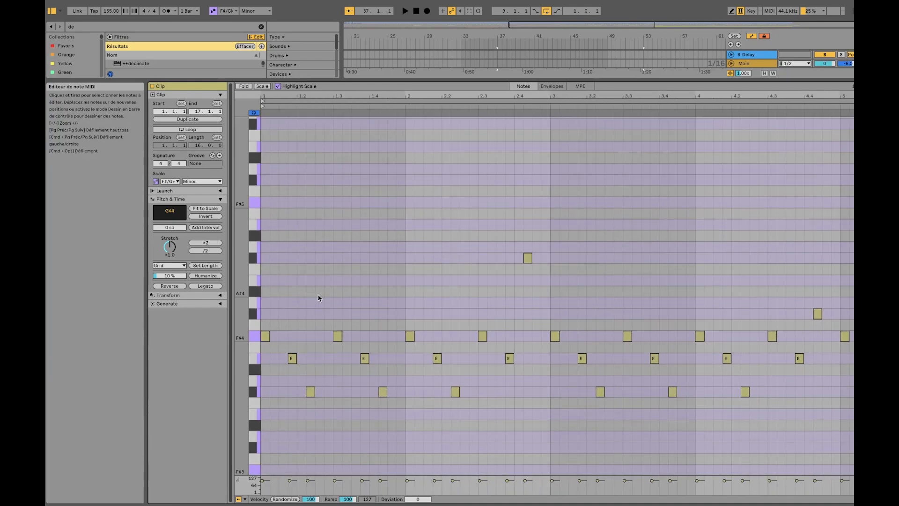
pyautogui.click(321, 295)
pyautogui.scroll(5, 321, 295)
pyautogui.hscroll(-4, 321, 295)
pyautogui.scroll(-8, 320, 295)
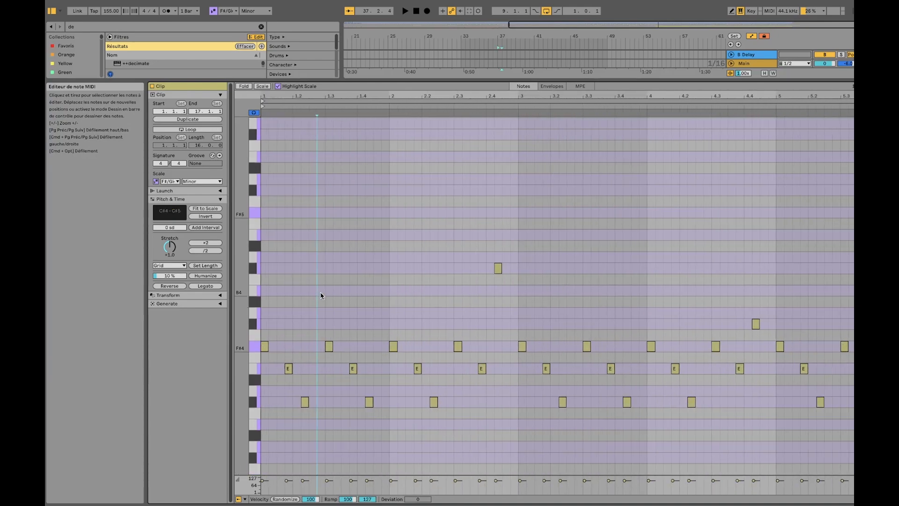
pyautogui.scroll(5, 302, 297)
pyautogui.hscroll(-3, 307, 295)
pyautogui.scroll(-4, 324, 299)
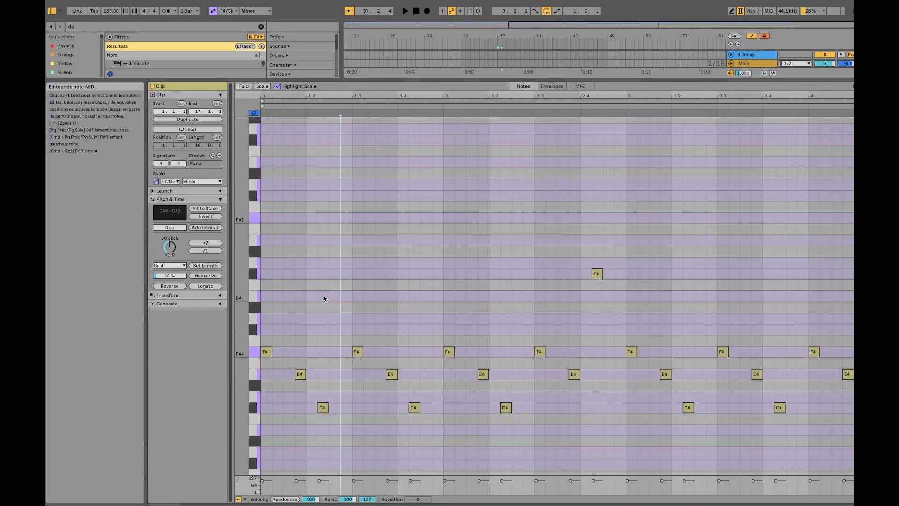
pyautogui.hscroll(-1, 323, 299)
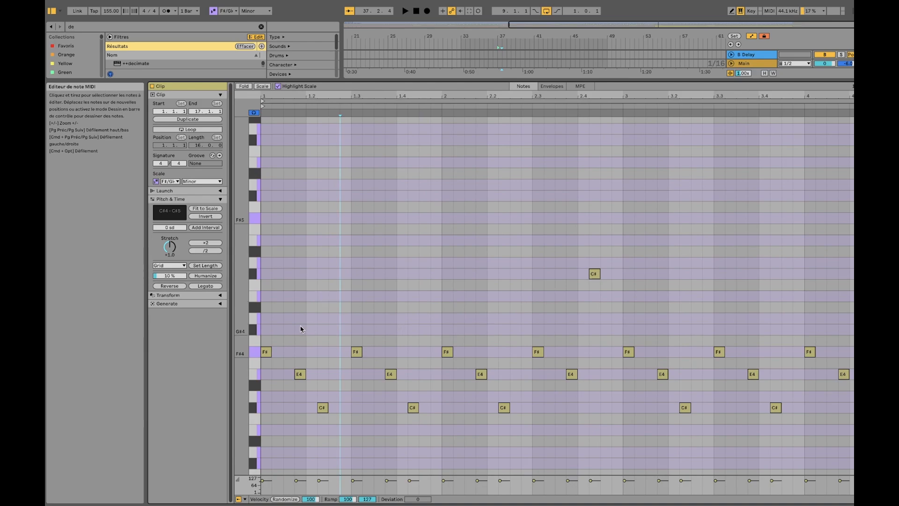
# Solo the KICK F#0 track, play it from about bar 44 and read its fundamental in the enlarged Spectrum display
pyautogui.click(748, 64)
pyautogui.click(769, 61)
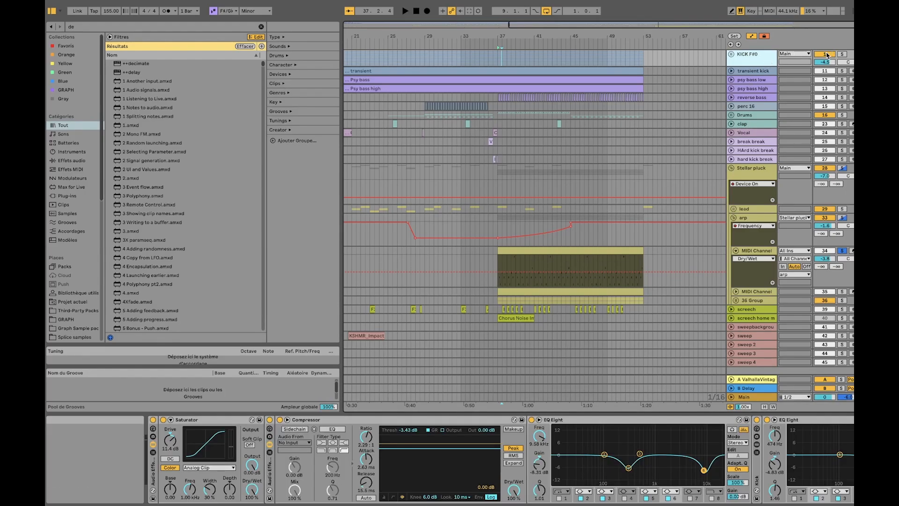
pyautogui.click(567, 57)
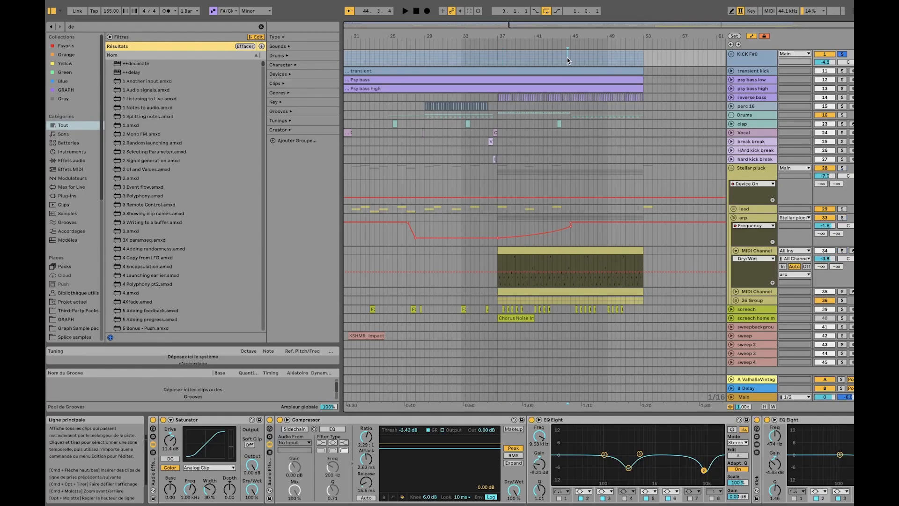
pyautogui.click(761, 55)
pyautogui.hscroll(15, 714, 455)
pyautogui.hscroll(10, 716, 448)
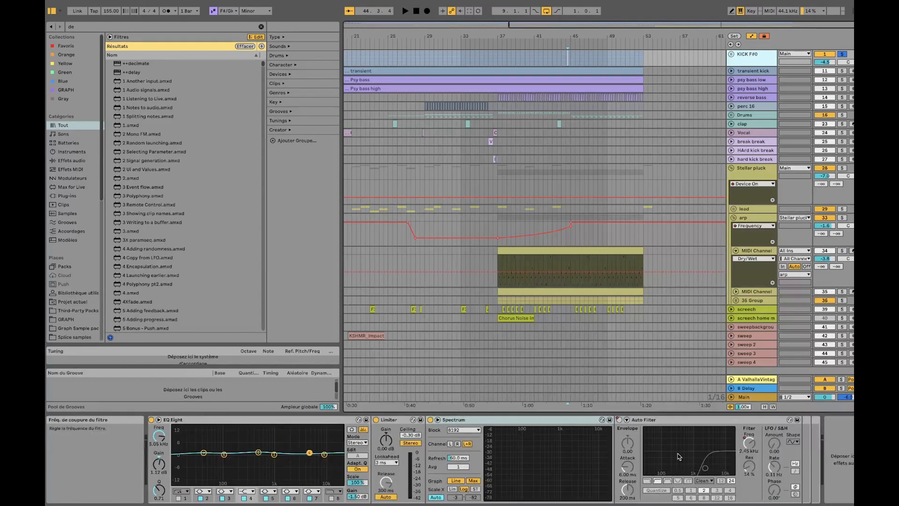
pyautogui.press('space')
pyautogui.doubleClick(520, 443)
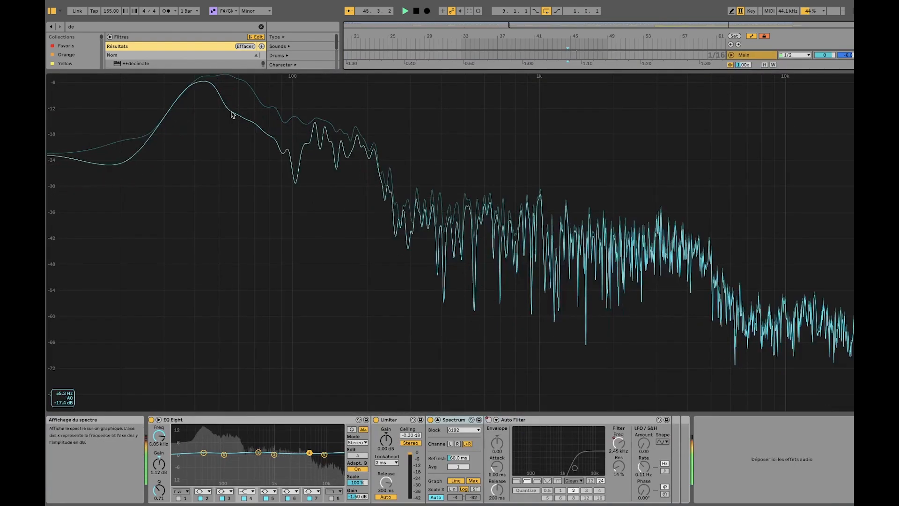
pyautogui.press('space')
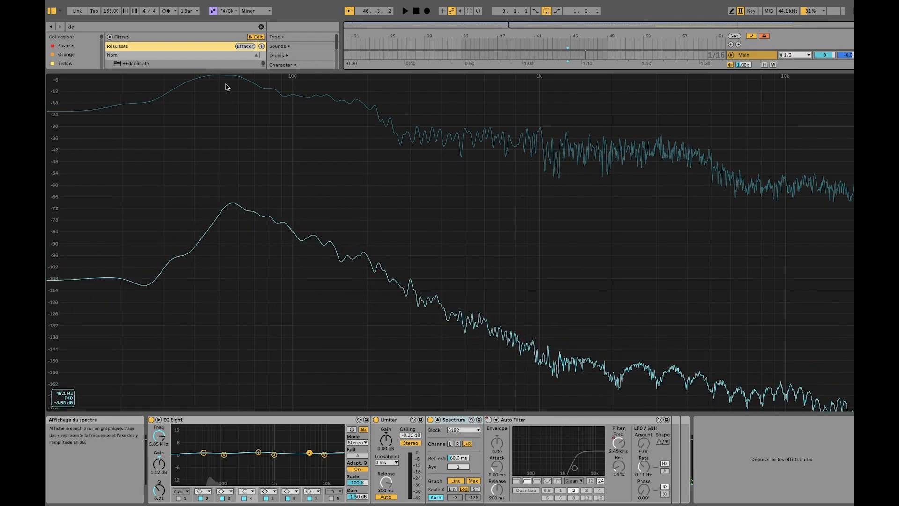
pyautogui.doubleClick(226, 86)
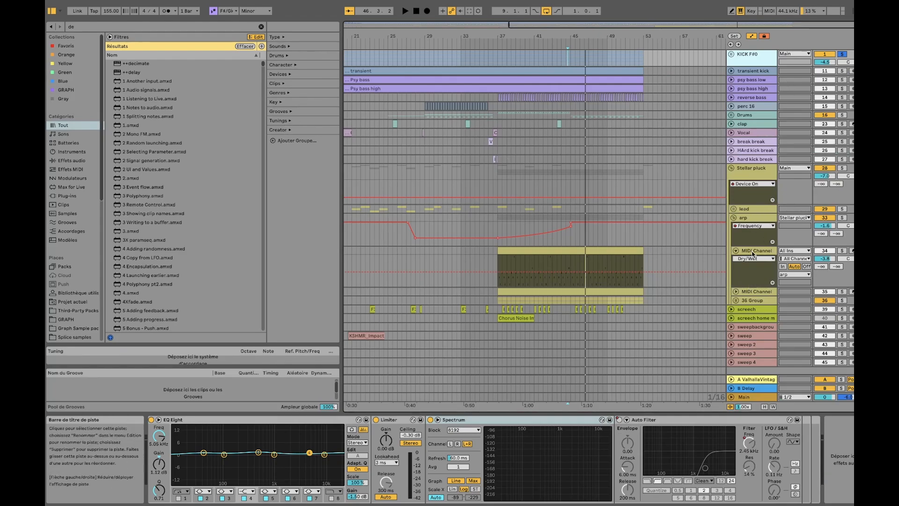
# Reopen the arp's MIDI clip on the first MIDI Channel and examine the notes of its opening bars up close
pyautogui.click(752, 252)
pyautogui.doubleClick(597, 250)
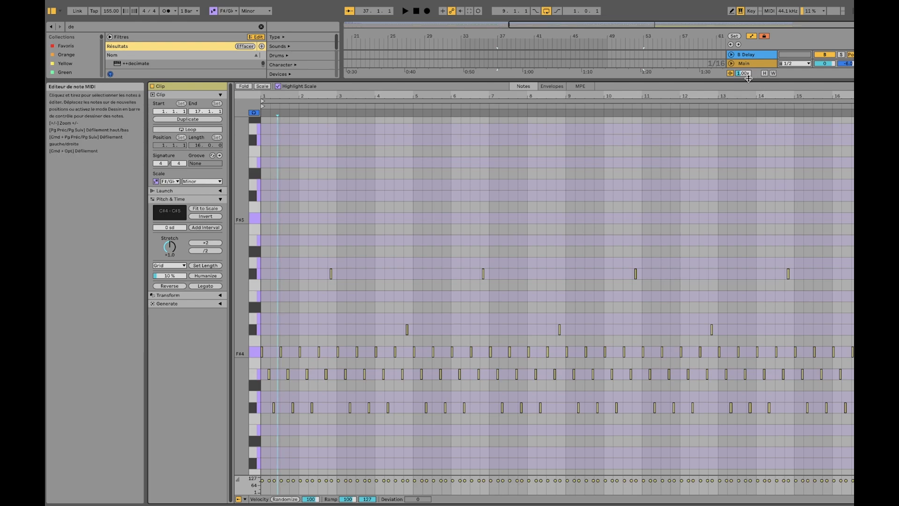
pyautogui.scroll(5, 273, 293)
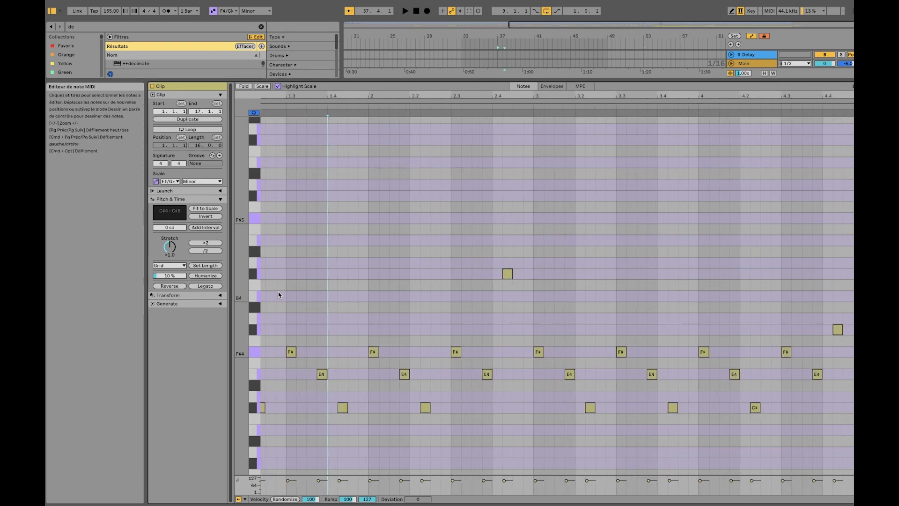
pyautogui.scroll(3, 281, 294)
pyautogui.scroll(-6, 294, 300)
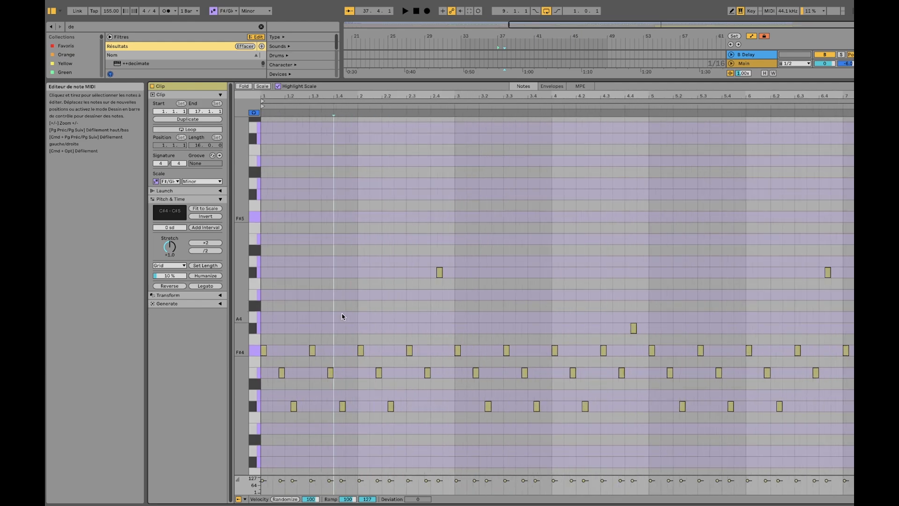
pyautogui.scroll(3, 278, 341)
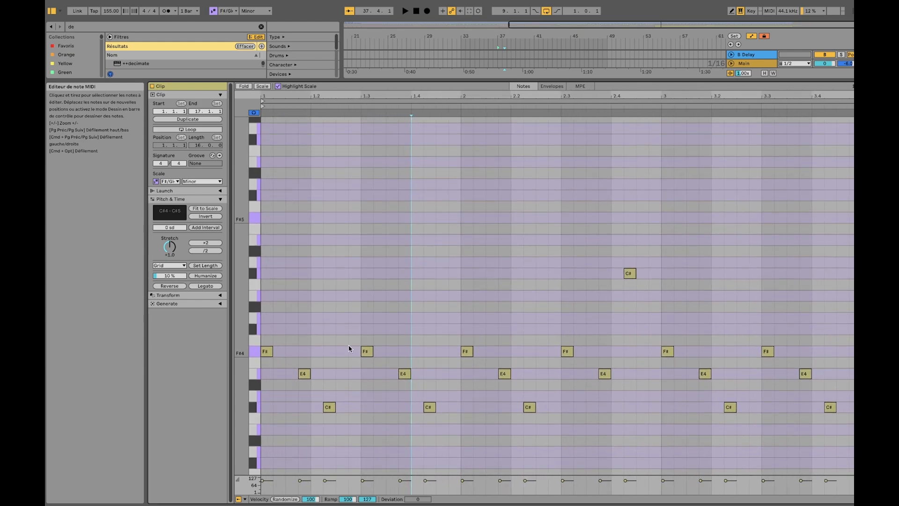
# Select the clip's first three notes, F#4, E4 and C#4, and duplicate the pattern twice up to bar 2
pyautogui.moveTo(351, 348); pyautogui.dragTo(262, 424)
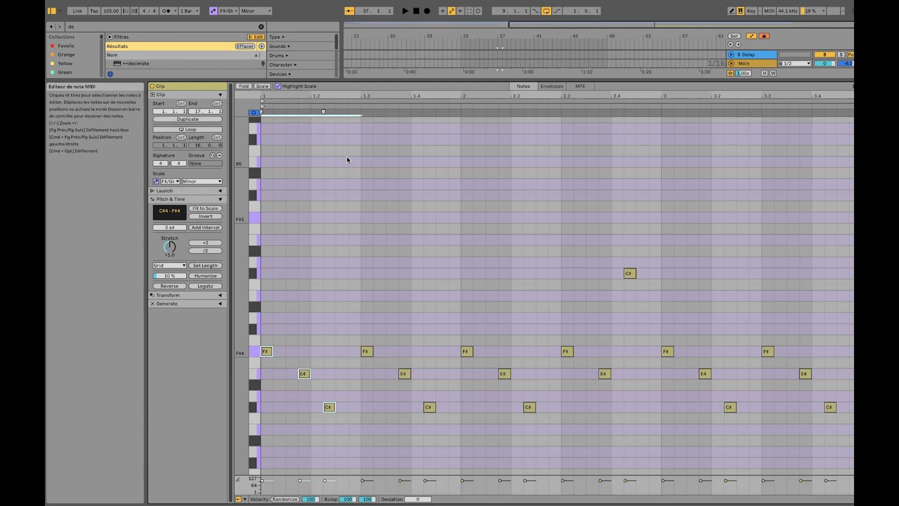
pyautogui.moveTo(358, 346); pyautogui.dragTo(292, 396)
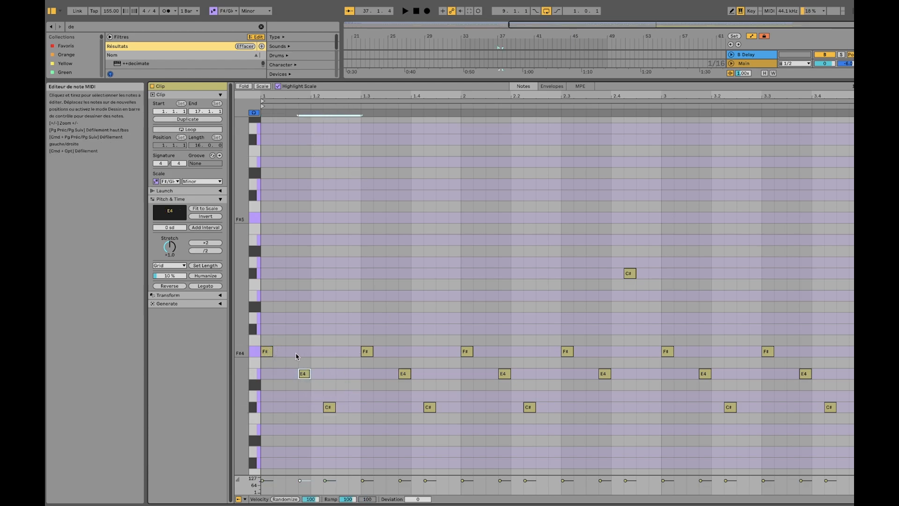
pyautogui.moveTo(356, 349); pyautogui.dragTo(261, 411)
pyautogui.press('super+d')
pyautogui.press('super+d')
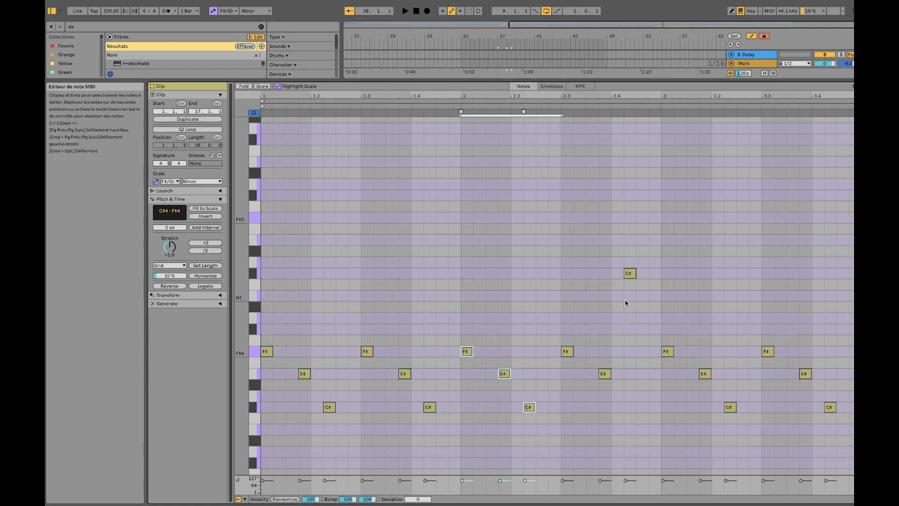
pyautogui.click(635, 310)
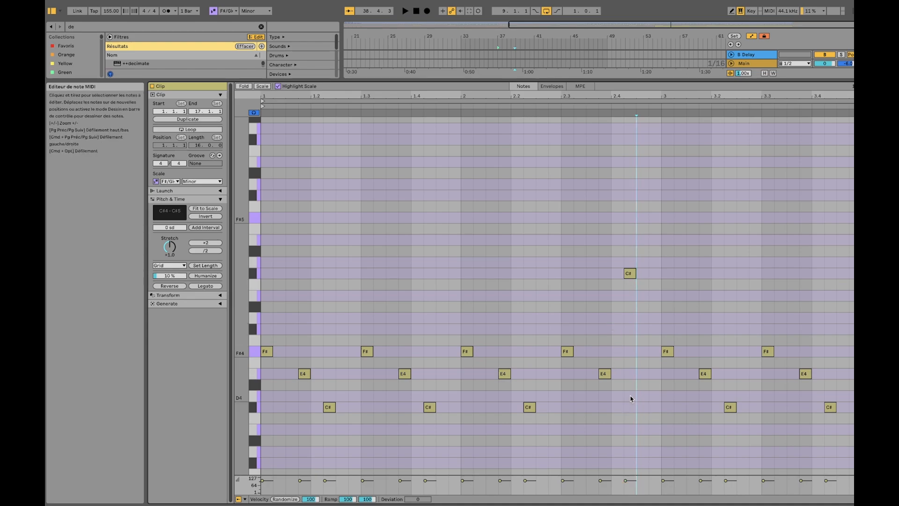
# Try the E4 note just before beat 2.4 an octave higher and at C#4, restoring it to E4 each time
pyautogui.moveTo(658, 287)
pyautogui.mouseDown()
pyautogui.moveTo(640, 370)
pyautogui.moveTo(470, 418)
pyautogui.mouseUp()
pyautogui.click(602, 416)
pyautogui.click(604, 375)
pyautogui.hotkey('shift', 'Up')
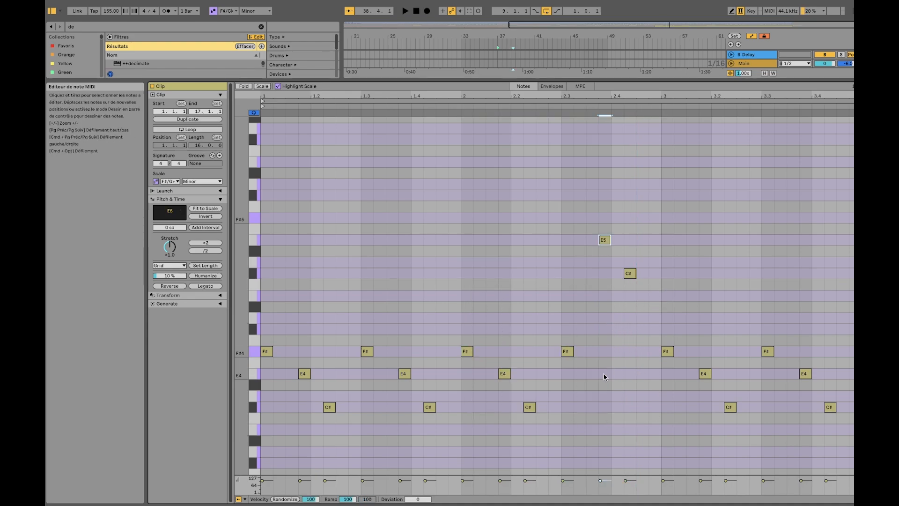
pyautogui.hotkey('shift', 'Down')
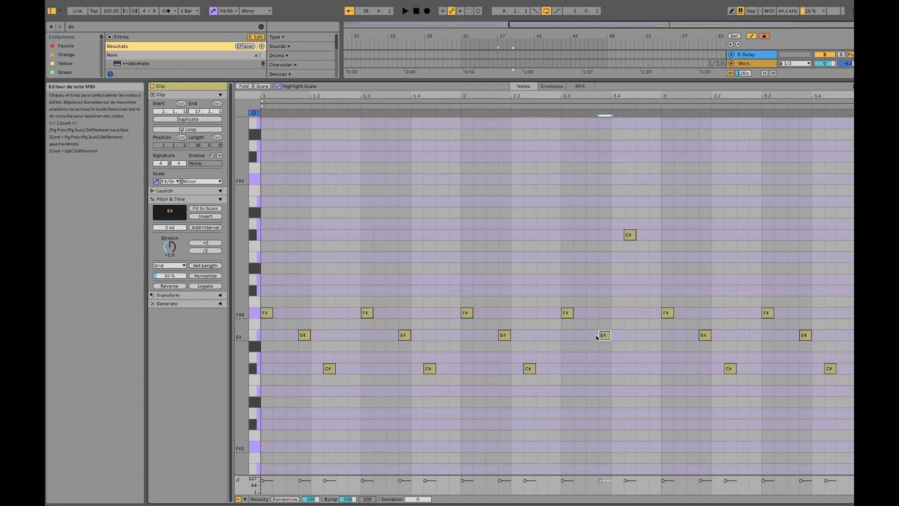
pyautogui.moveTo(603, 335); pyautogui.dragTo(604, 368)
pyautogui.hotkey('ctrl', 'z')
pyautogui.moveTo(658, 233); pyautogui.dragTo(269, 413)
pyautogui.click(583, 272)
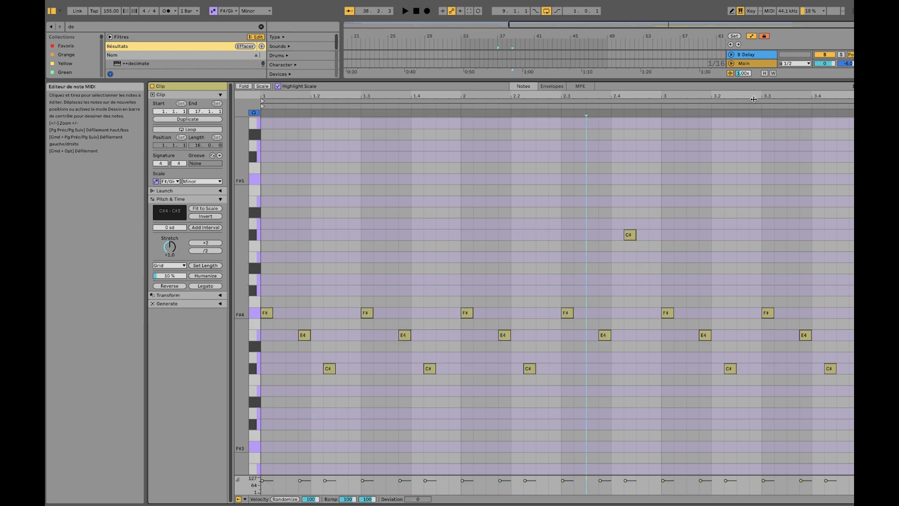
# Return to the arrangement, solo the first MIDI Channel and play its arp from about bar 47
pyautogui.click(764, 60)
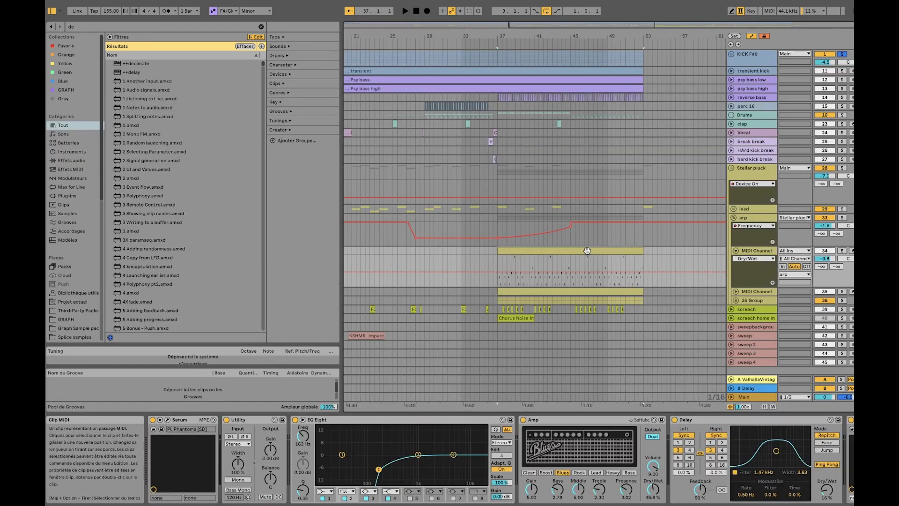
pyautogui.click(593, 251)
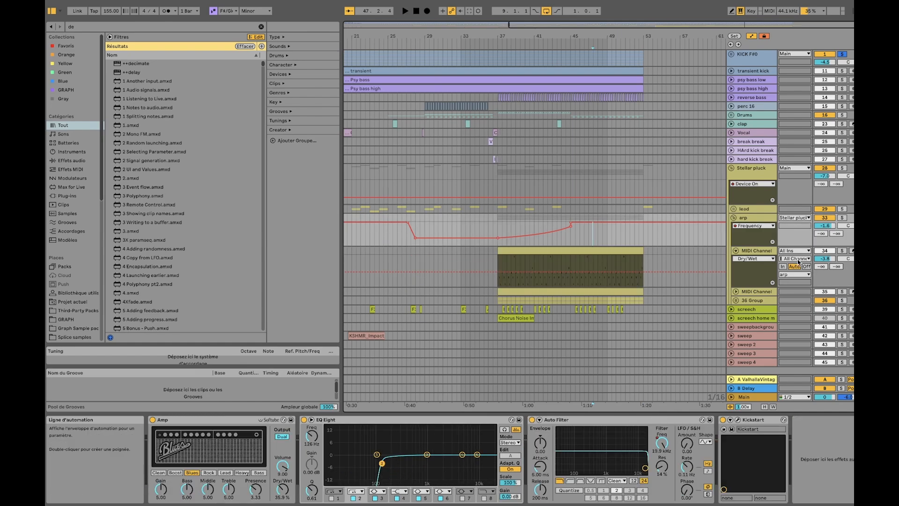
pyautogui.press('space')
pyautogui.click(842, 250)
pyautogui.click(616, 252)
pyautogui.press('space')
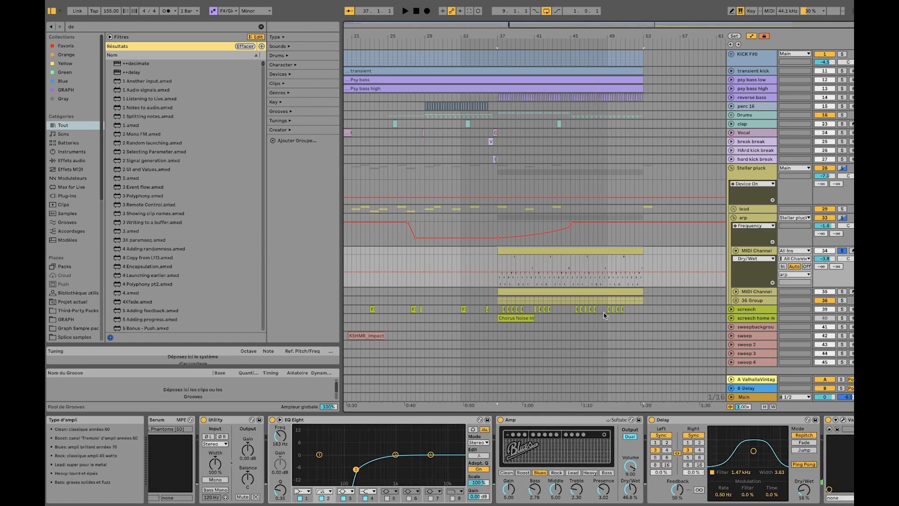
# View the whole note pattern of the arp's MIDI clip once more and return to the arrangement
pyautogui.scroll(3, 626, 254)
pyautogui.doubleClick(627, 253)
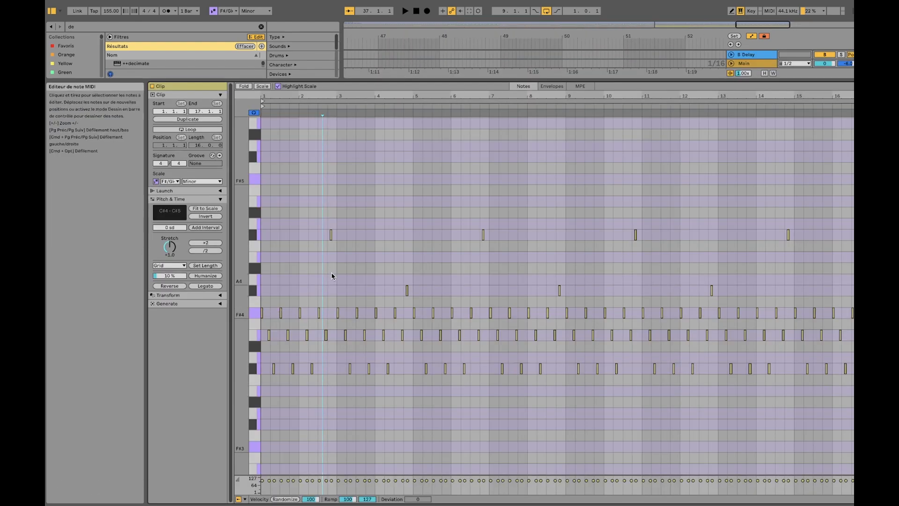
pyautogui.doubleClick(750, 66)
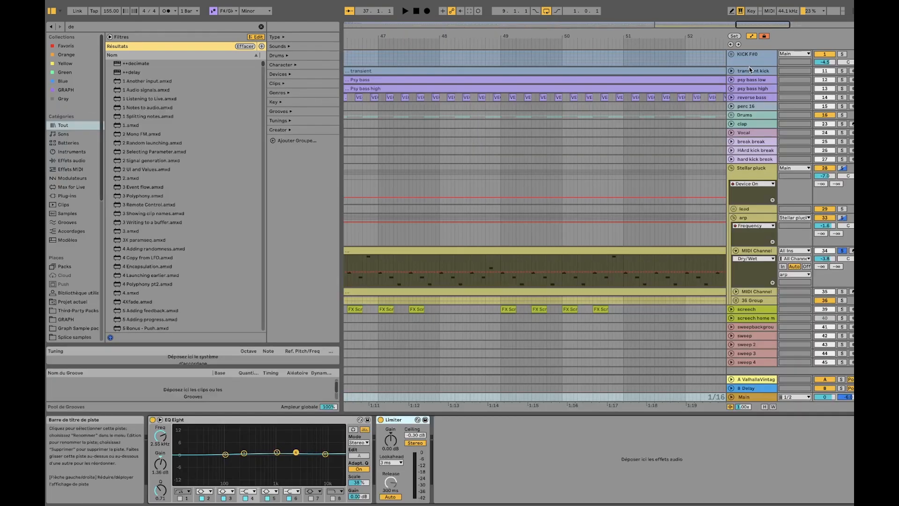
# Show the first MIDI Channel's effect chain, inspect the ValhallaVintageVerb settings and close the plug-in window
pyautogui.click(764, 252)
pyautogui.hscroll(3, 715, 424)
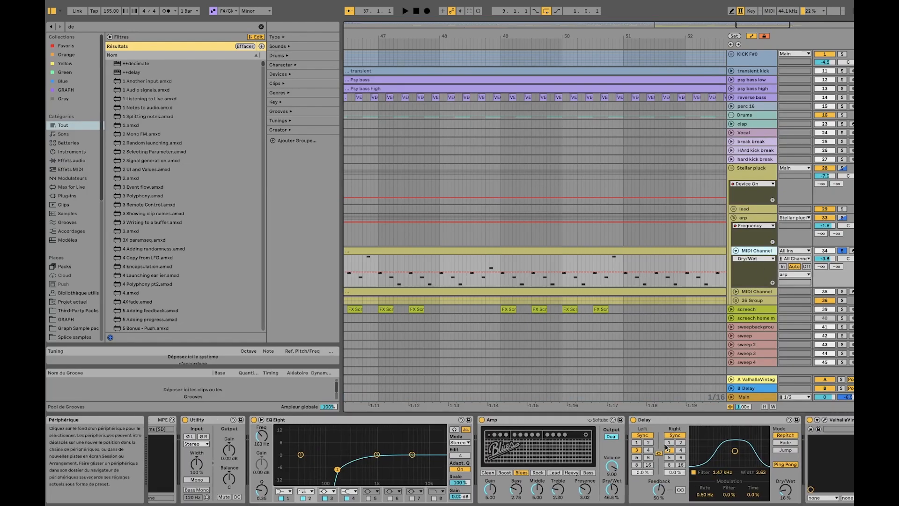
pyautogui.click(704, 420)
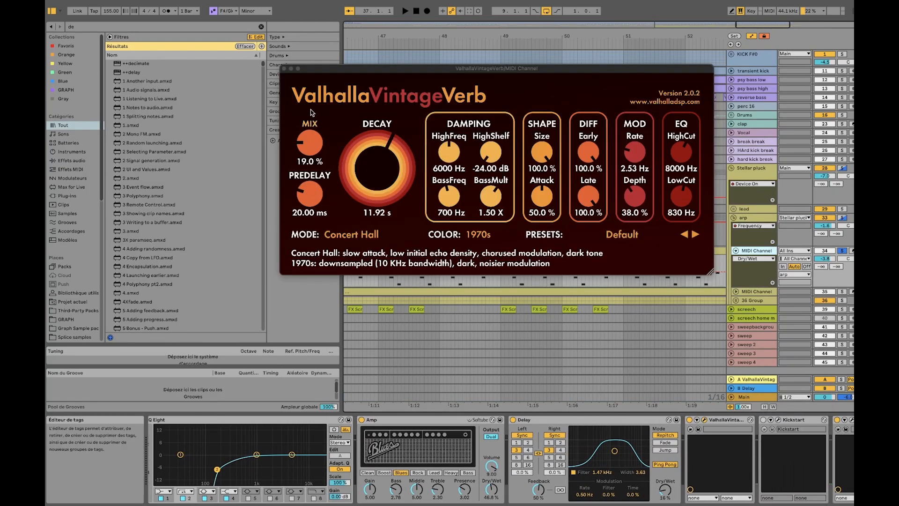
pyautogui.click(284, 69)
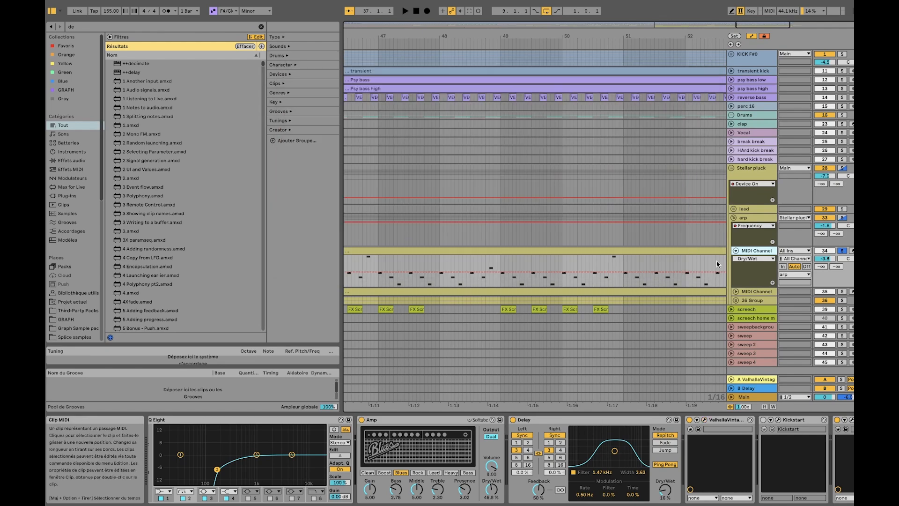
# Unfold the second MIDI Channel of the arp group, view its clip's note pattern and return to the arrangement
pyautogui.click(737, 291)
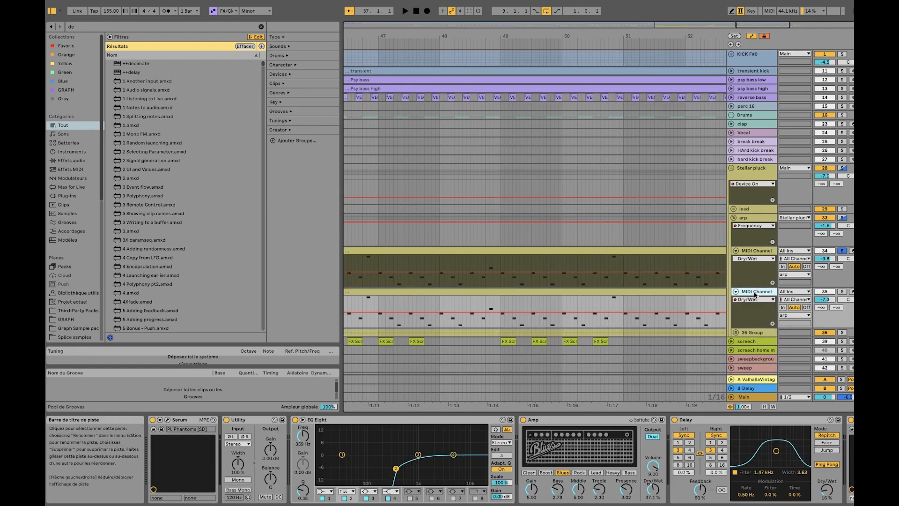
pyautogui.scroll(-5, 569, 295)
pyautogui.click(522, 292)
pyautogui.doubleClick(523, 292)
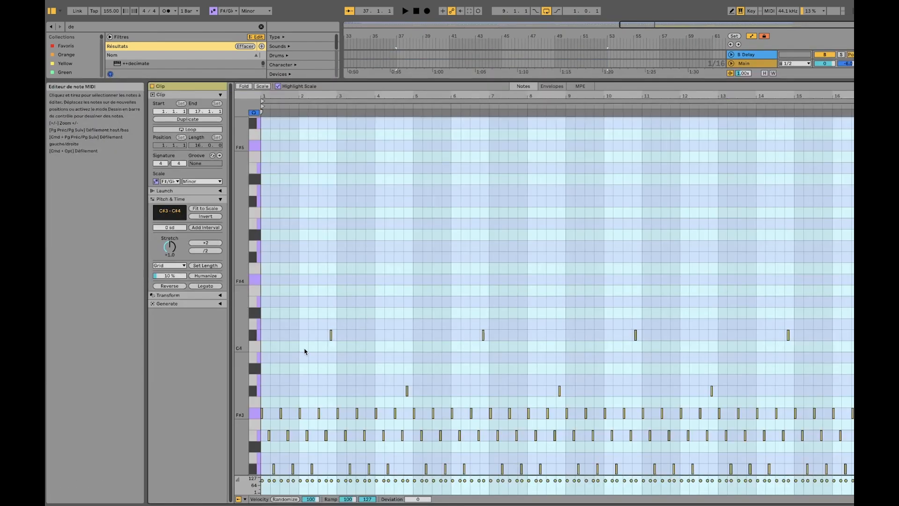
pyautogui.doubleClick(755, 63)
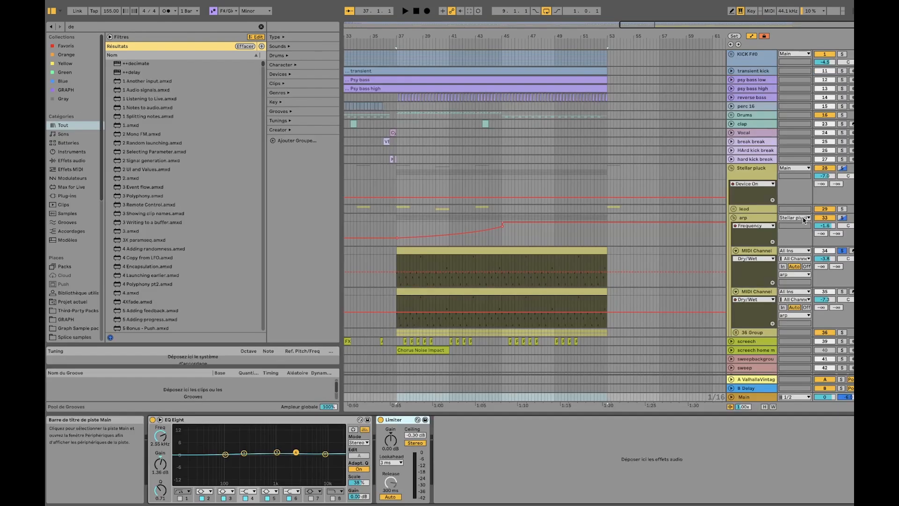
# Solo the second MIDI Channel and play its arp from bar 37, selecting a later spot around bar 49
pyautogui.click(843, 293)
pyautogui.click(571, 296)
pyautogui.press('space')
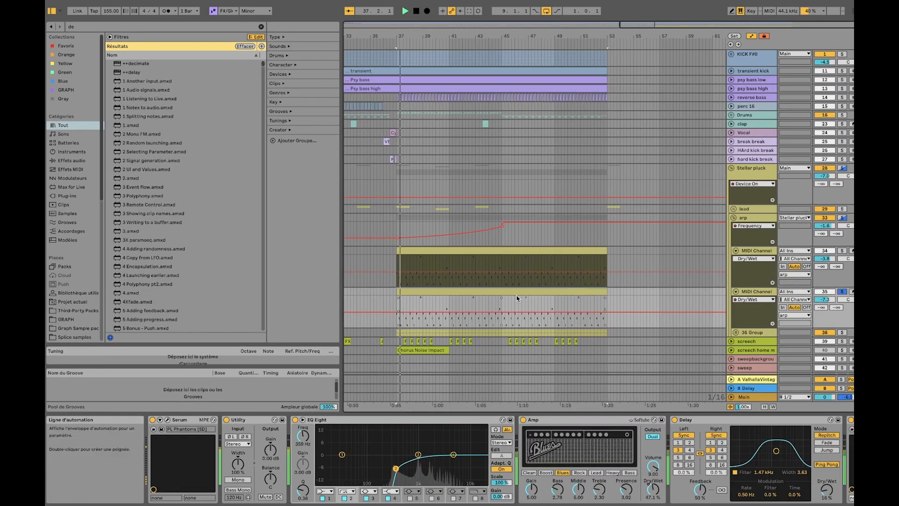
pyautogui.click(554, 303)
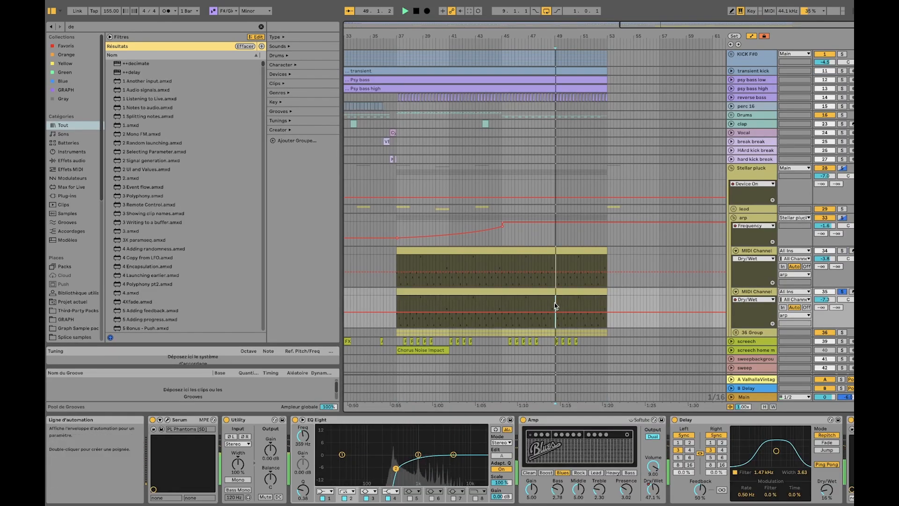
# Compare the two arp layers around bar 49 by soloing the first MIDI Channel and then the second
pyautogui.click(843, 250)
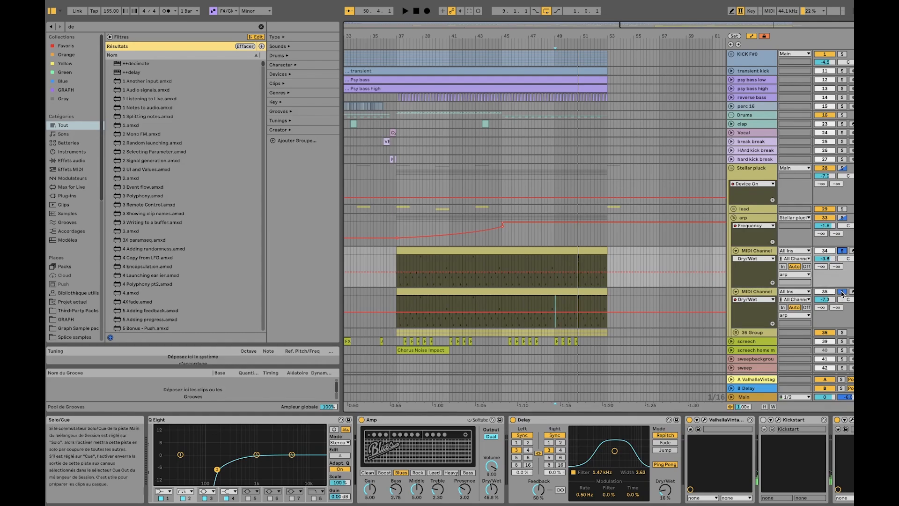
pyautogui.click(842, 292)
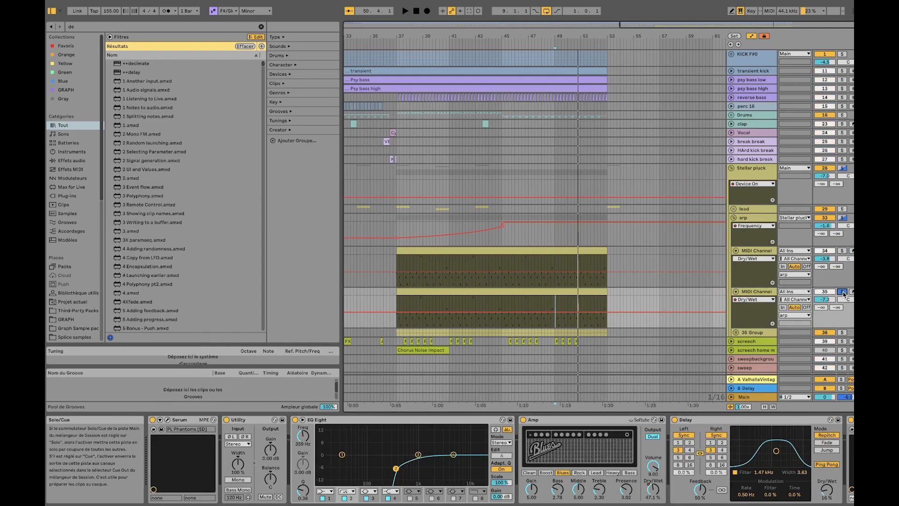
pyautogui.press('space')
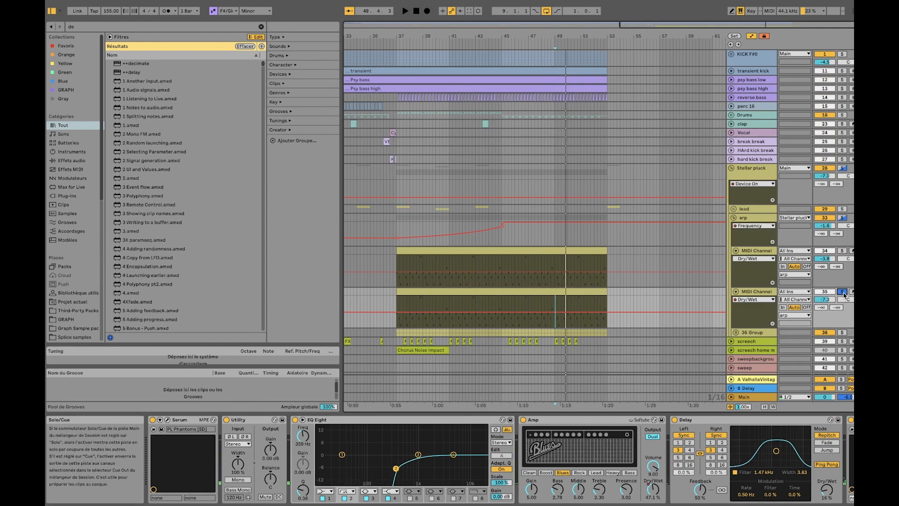
# Fold both arp MIDI Channels, unfold the 36 Group and show its upper MIDI Channel's devices
pyautogui.click(735, 251)
pyautogui.click(736, 260)
pyautogui.click(751, 269)
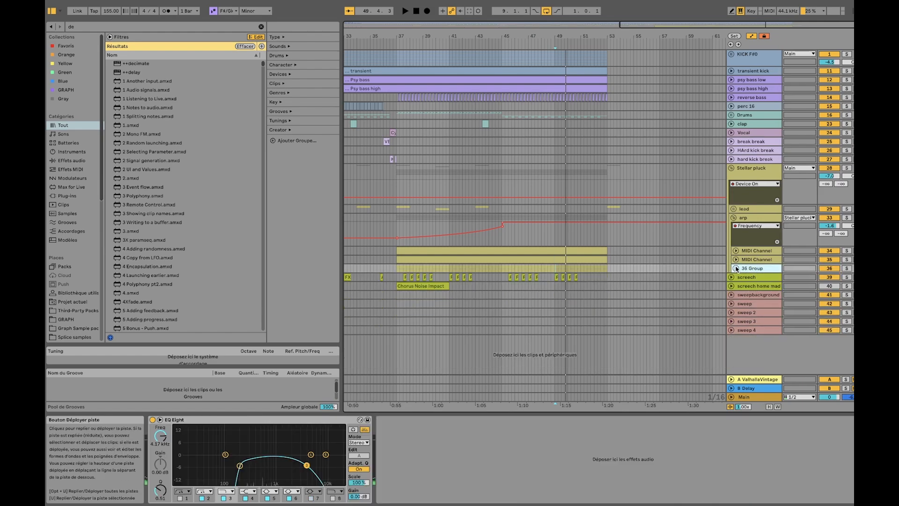
pyautogui.click(735, 268)
pyautogui.click(759, 302)
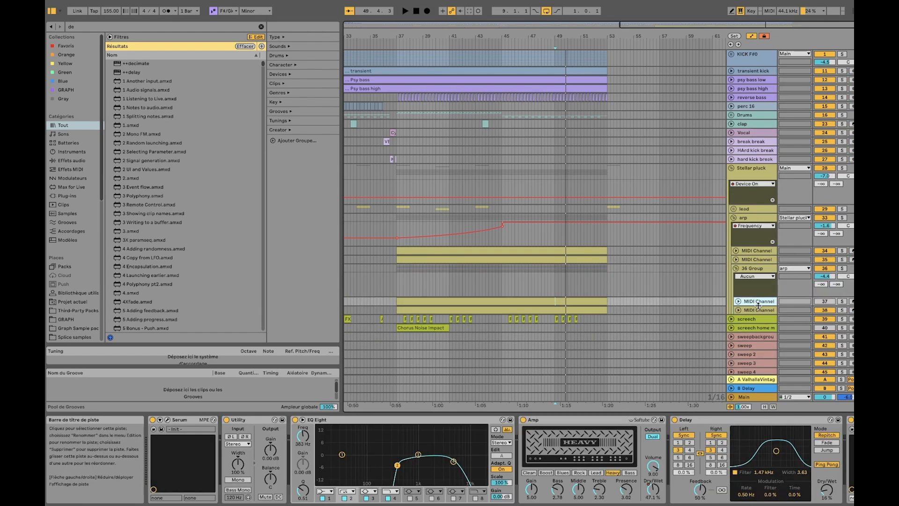
# Solo the lower MIDI Channel of the 36 Group, inspect its Serum settings and close the synth window
pyautogui.click(759, 310)
pyautogui.click(842, 310)
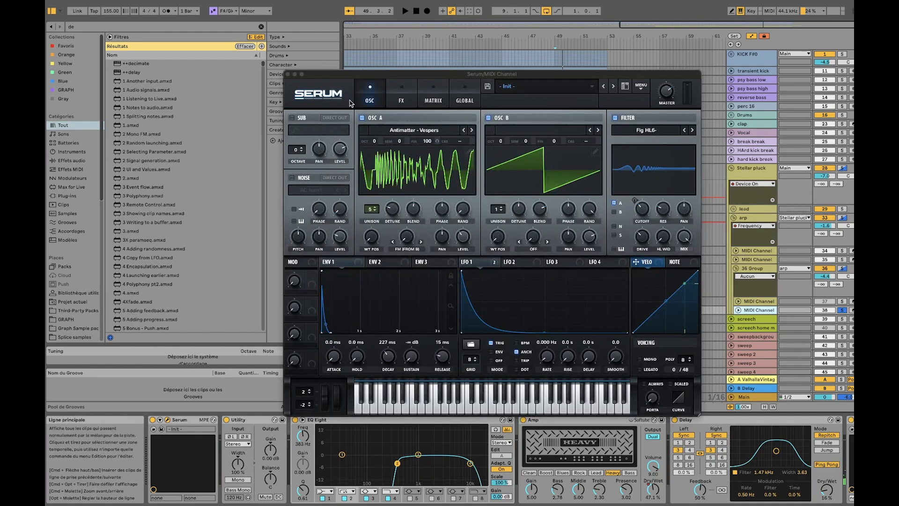
pyautogui.click(288, 74)
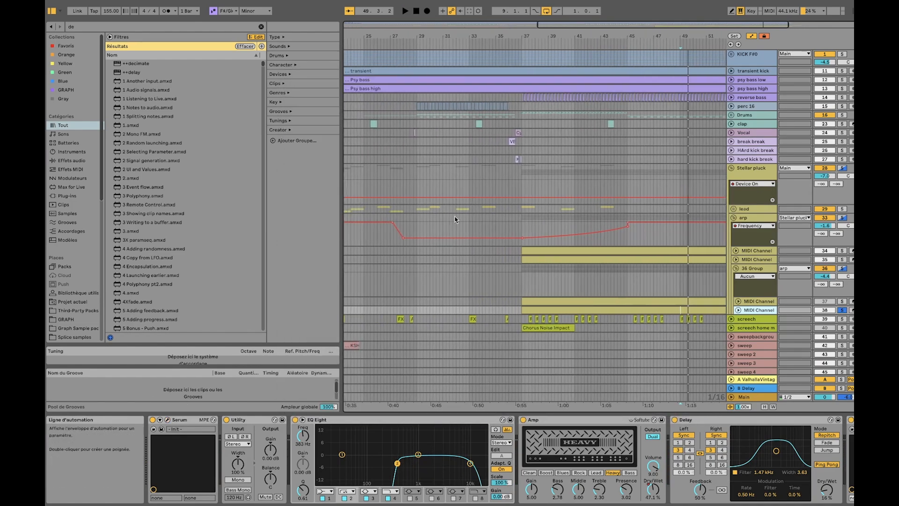
# Solo the upper MIDI Channel of the 36 Group and play it from about bar 49
pyautogui.scroll(-2, 454, 216)
pyautogui.hscroll(1, 543, 375)
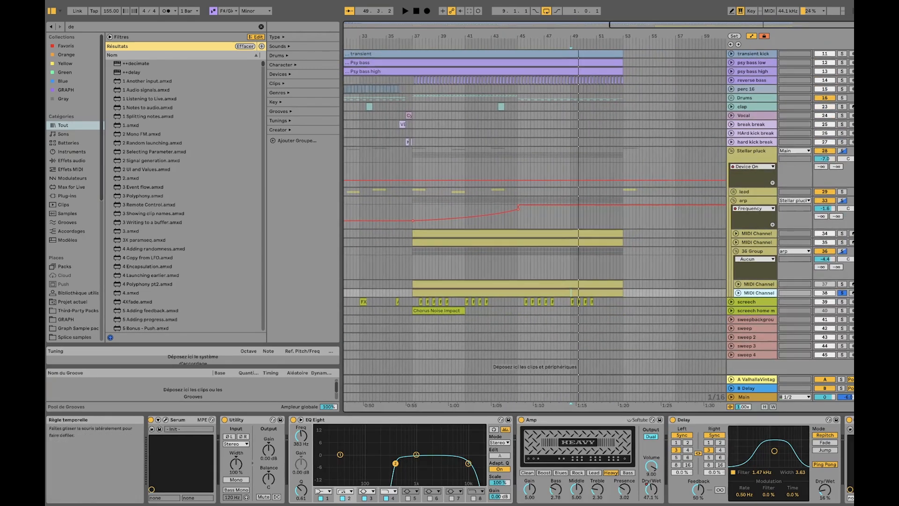
pyautogui.click(842, 284)
pyautogui.press('space')
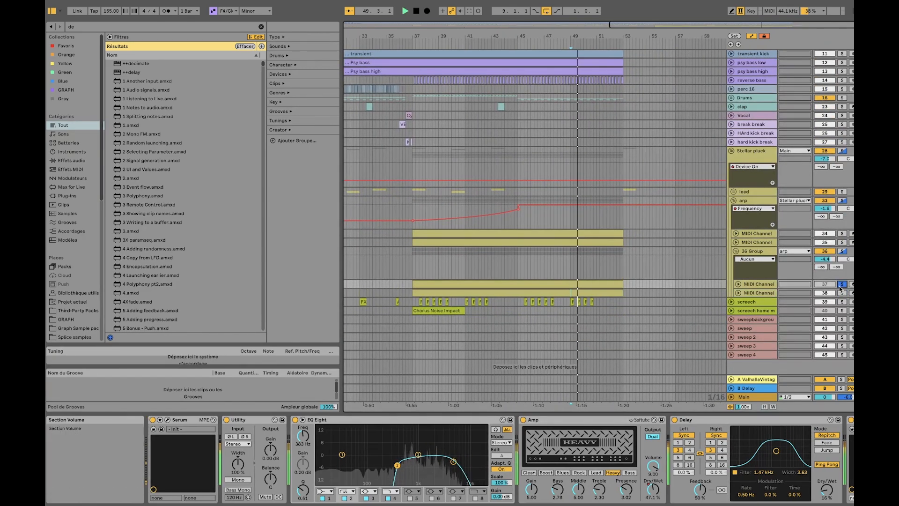
# Solo the whole arp group and toggle the track activators of the 36 Group's MIDI Channels during playback
pyautogui.click(825, 284)
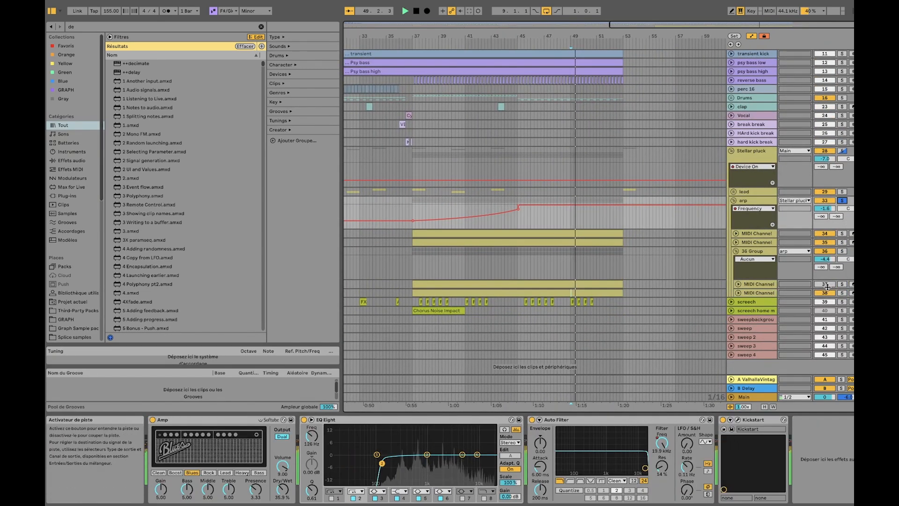
pyautogui.click(826, 287)
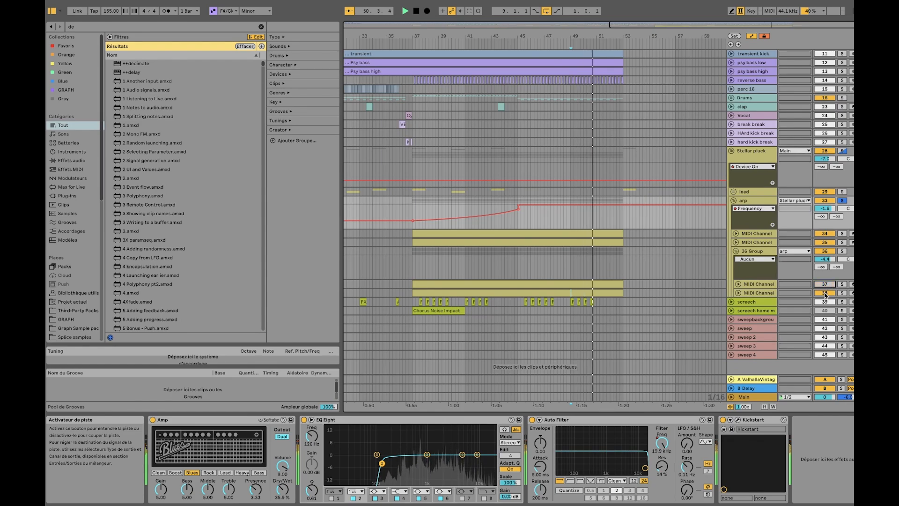
pyautogui.click(826, 294)
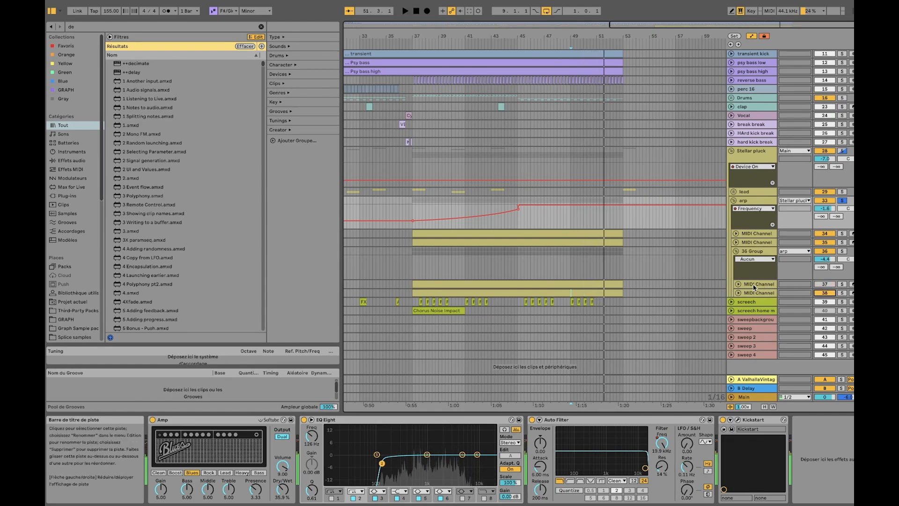
# Fold the 36 Group, select the Stellar pluck group and bring the earlier section around bars 15 to 43 into view
pyautogui.click(738, 253)
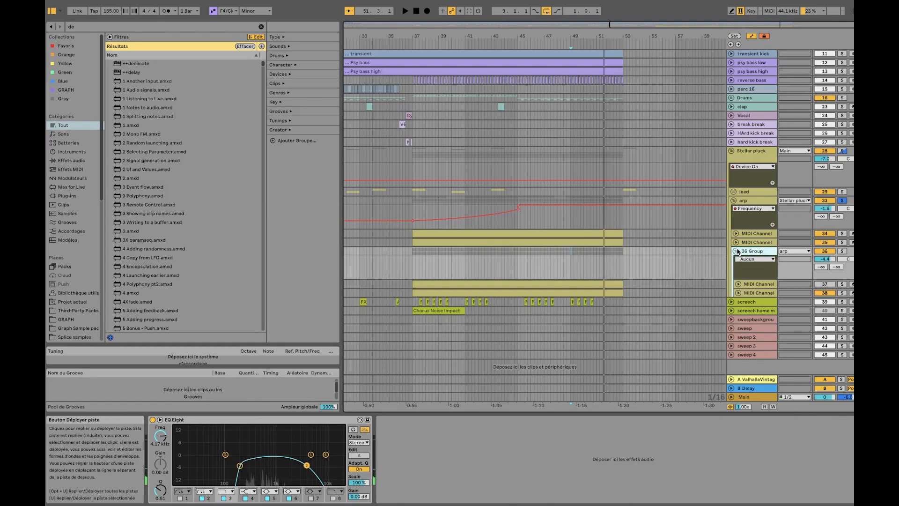
pyautogui.click(737, 251)
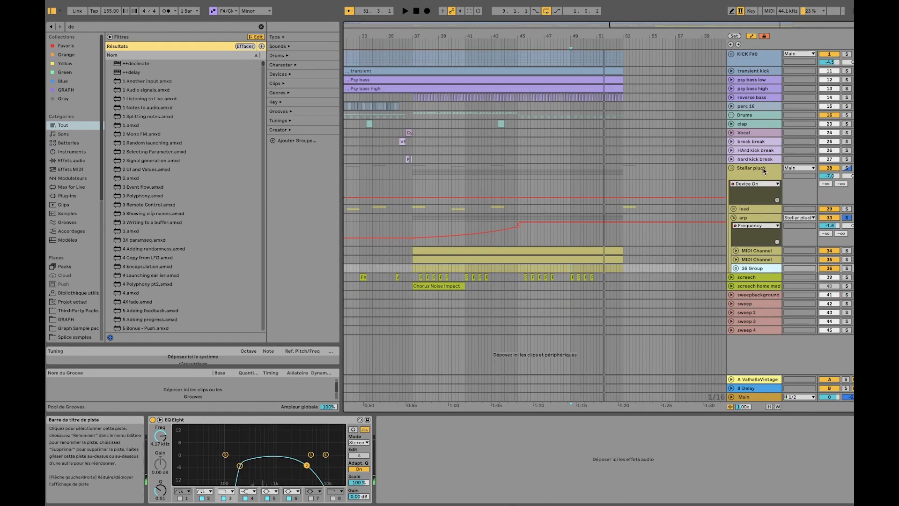
pyautogui.click(766, 197)
pyautogui.hscroll(-3, 609, 294)
pyautogui.hscroll(-4, 571, 296)
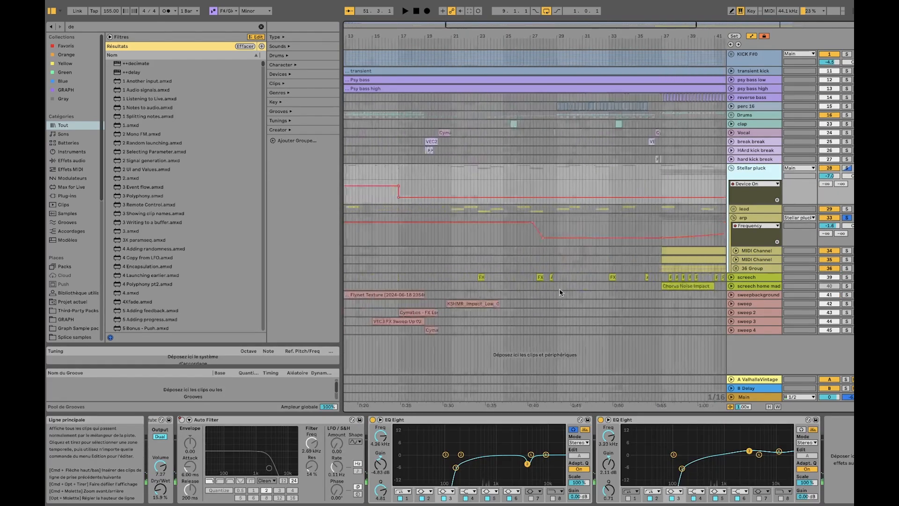
pyautogui.hscroll(-2, 525, 288)
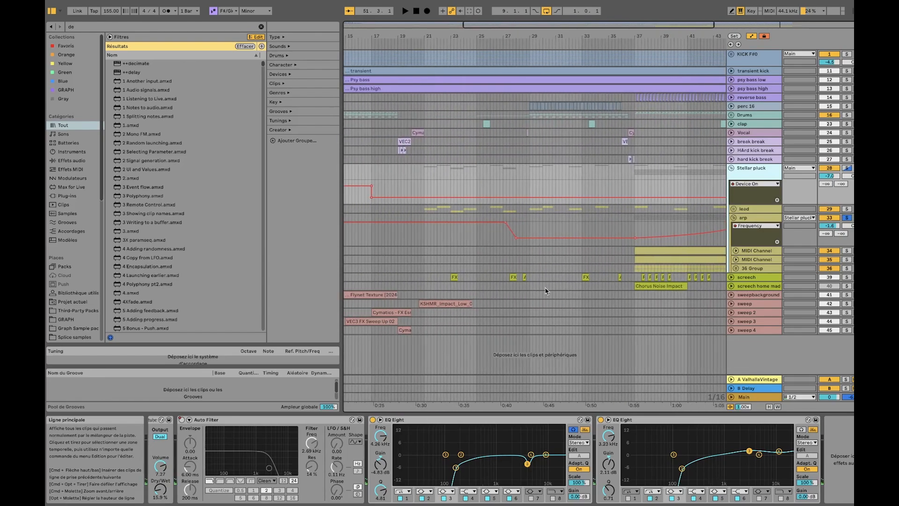
# Unfold and solo the screech track and select its FX clip at bar 23
pyautogui.click(545, 277)
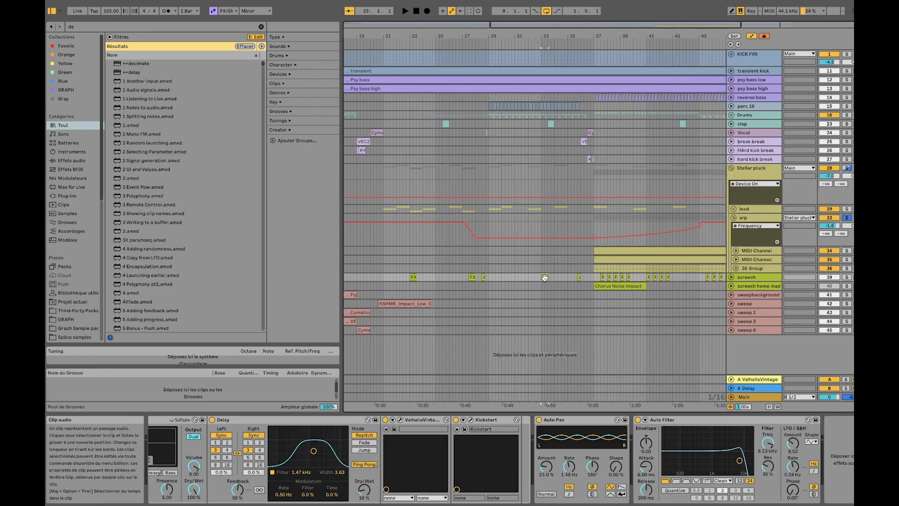
pyautogui.click(731, 277)
pyautogui.click(755, 279)
pyautogui.click(842, 279)
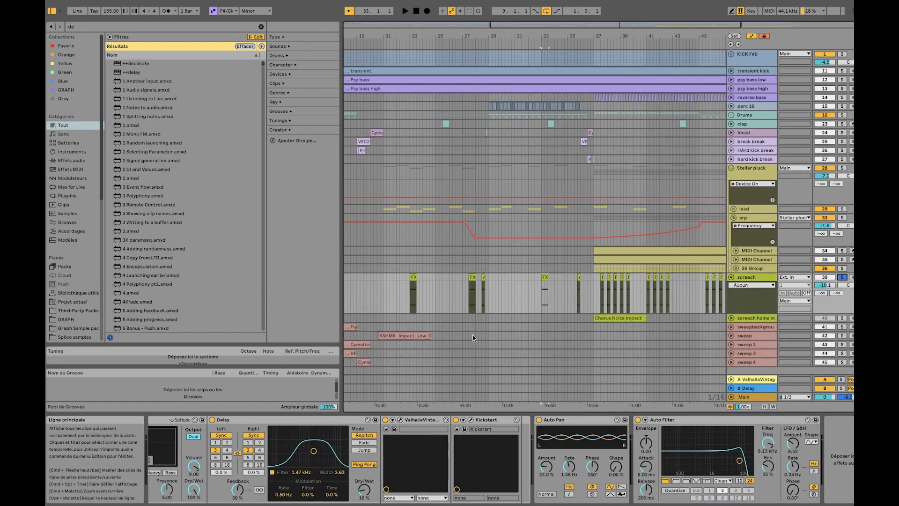
pyautogui.click(414, 278)
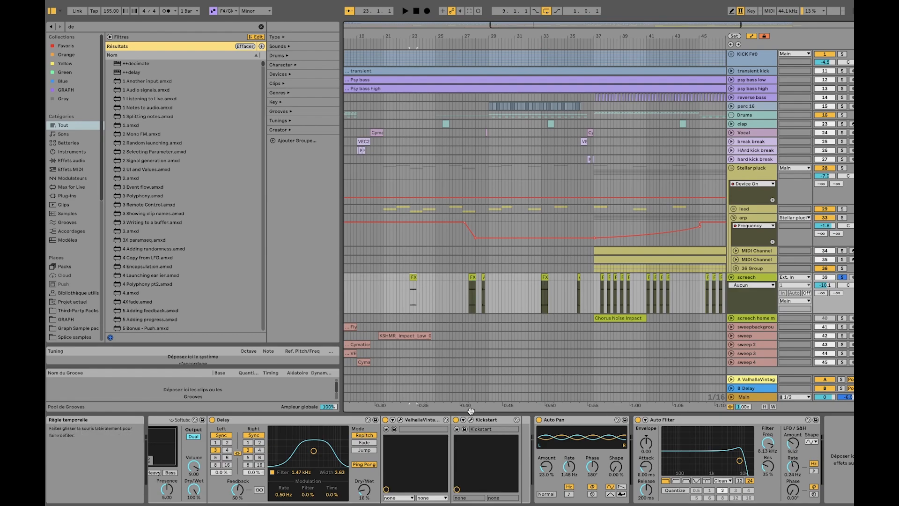
# Group all effects of the screech track into one rack and switch the rack off
pyautogui.hscroll(-5, 289, 423)
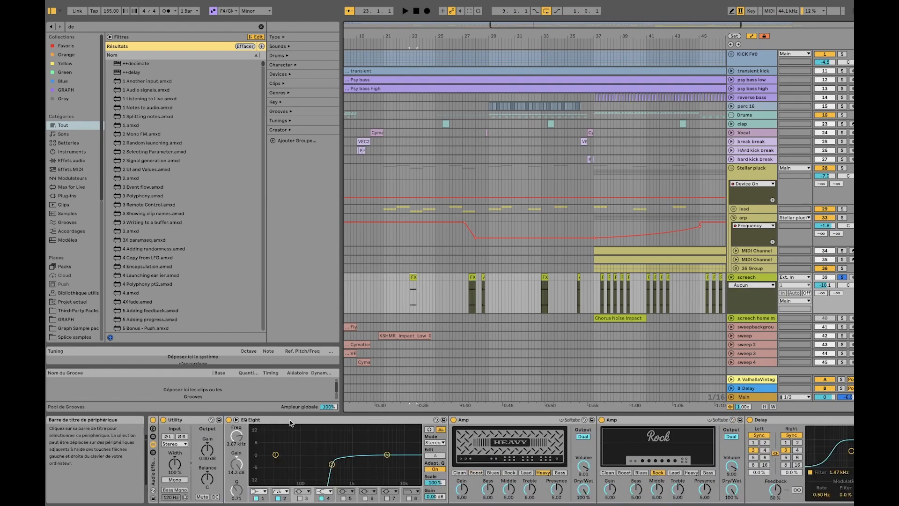
pyautogui.click(151, 468)
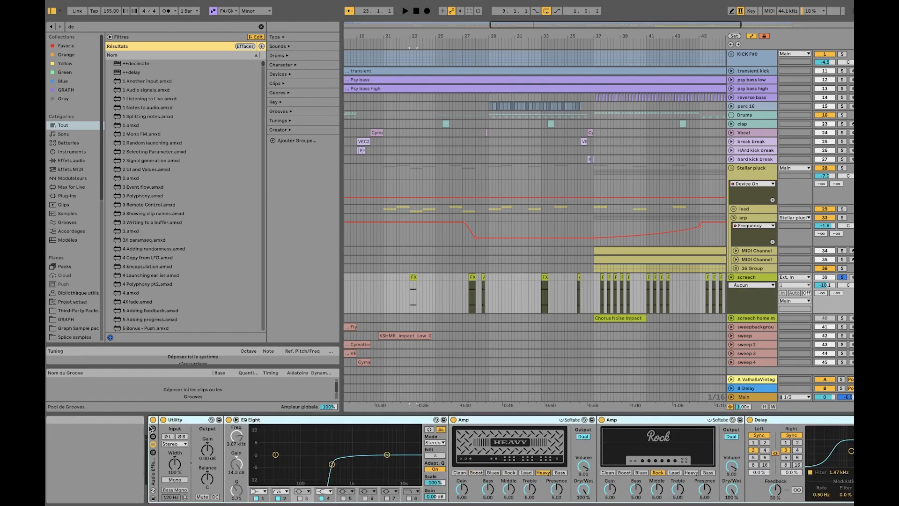
pyautogui.press('super+g')
pyautogui.click(153, 419)
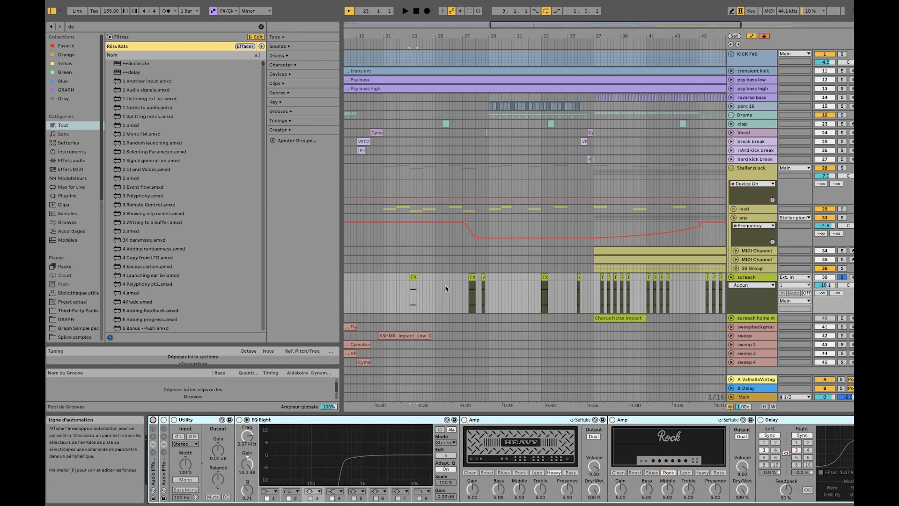
# Play the bar 23 screech clip without effects, trying the track volume at 0 dB before restoring it to -10.1 dB
pyautogui.click(412, 289)
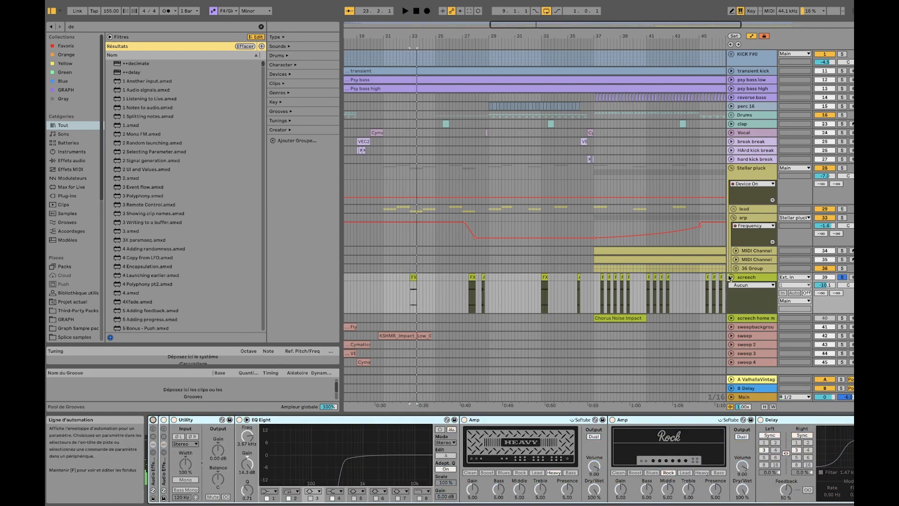
pyautogui.doubleClick(820, 283)
pyautogui.press('space')
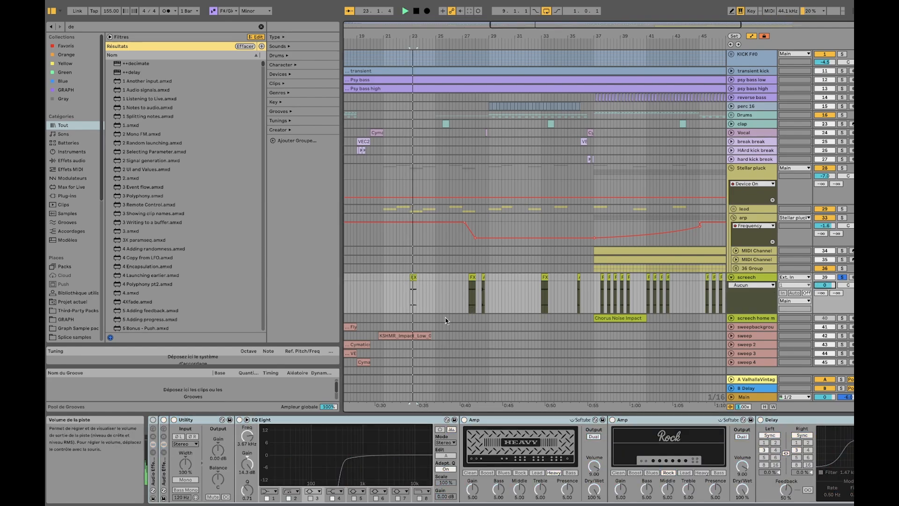
pyautogui.press('space')
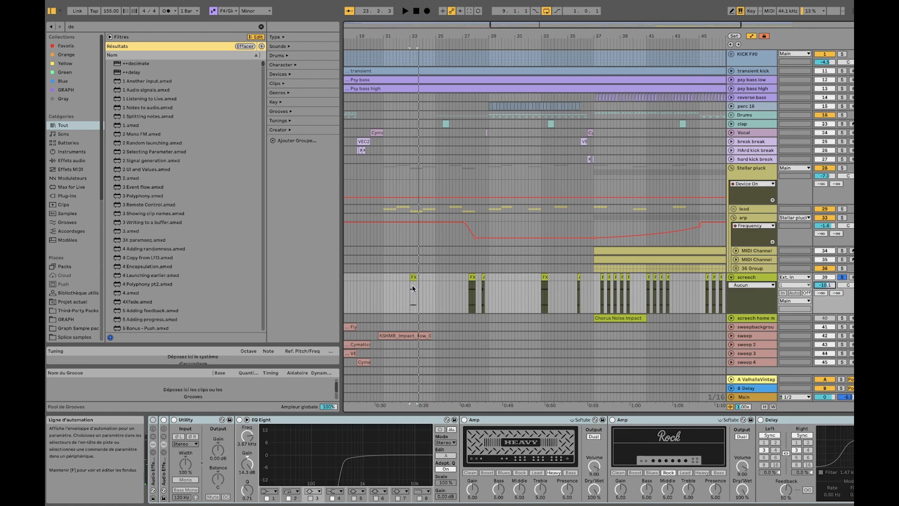
pyautogui.scroll(5, 397, 286)
pyautogui.press('space')
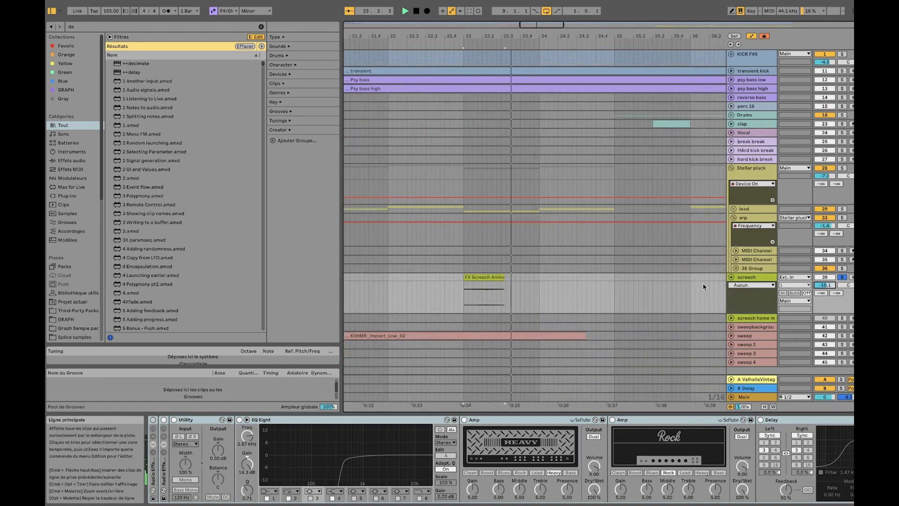
pyautogui.press('space')
# Switch the screech effect rack back on and replay the clip from bar 23
pyautogui.click(153, 420)
pyautogui.press('space')
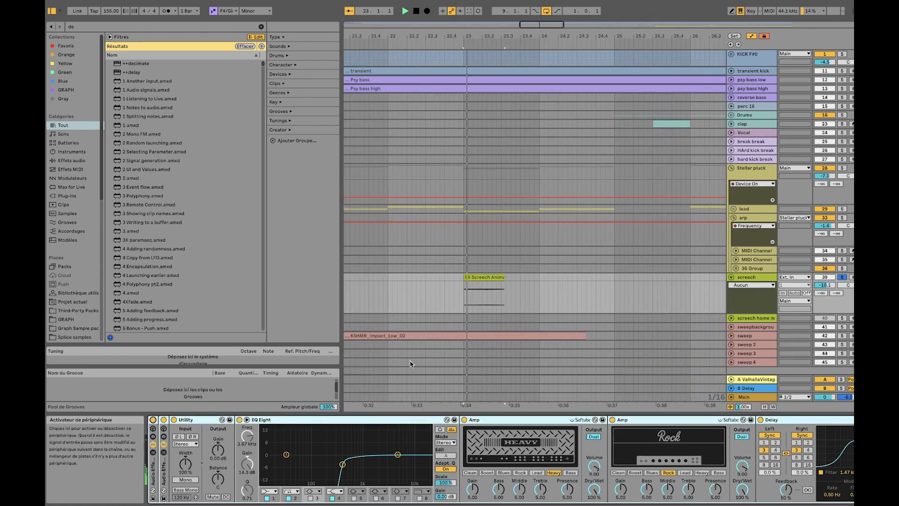
pyautogui.press('space')
# Examine the screech effect chain, highlighting the Heavy Amp and the Rock Amp ahead of the Delay
pyautogui.hscroll(3, 449, 424)
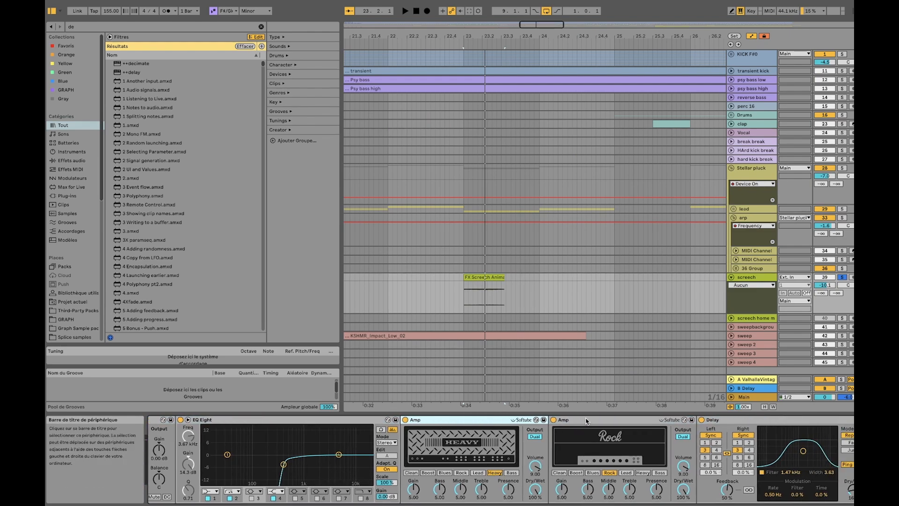
pyautogui.click(624, 425)
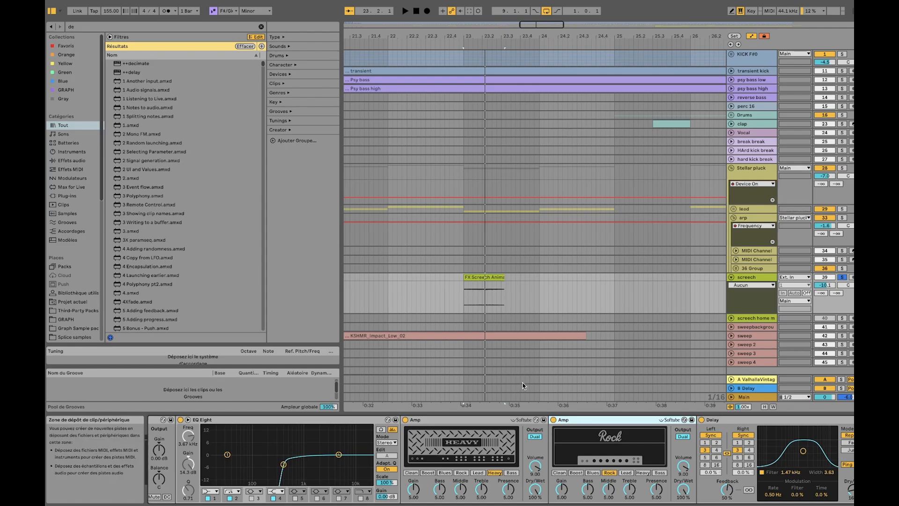
pyautogui.hscroll(5, 399, 427)
pyautogui.click(367, 424)
pyautogui.click(471, 424)
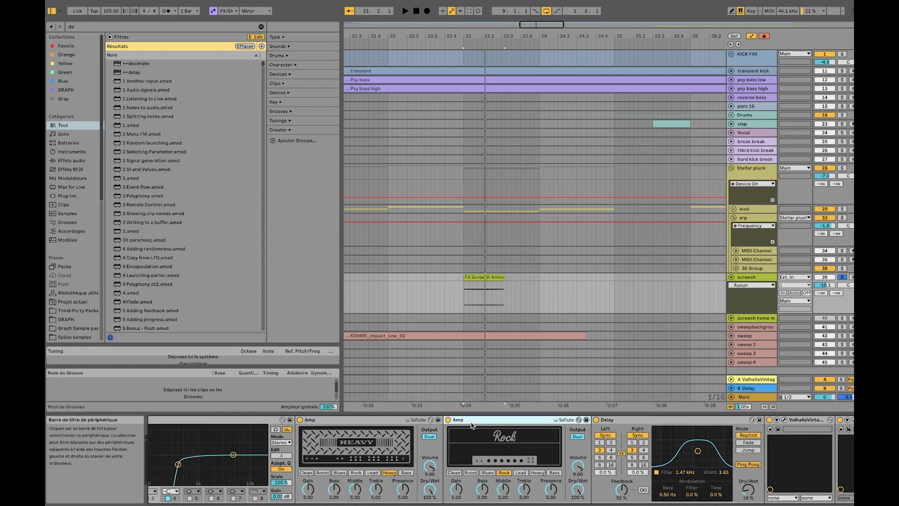
# Examine the rest of the screech effect chain, highlighting the Delay and the Auto Pan, and replay the bar 23 clip
pyautogui.hscroll(10, 503, 429)
pyautogui.click(416, 421)
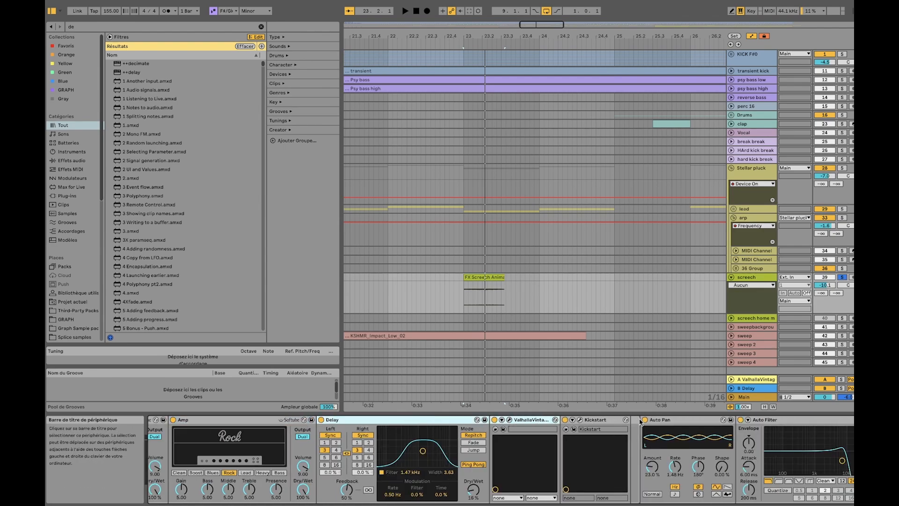
pyautogui.click(667, 421)
pyautogui.hscroll(4, 560, 443)
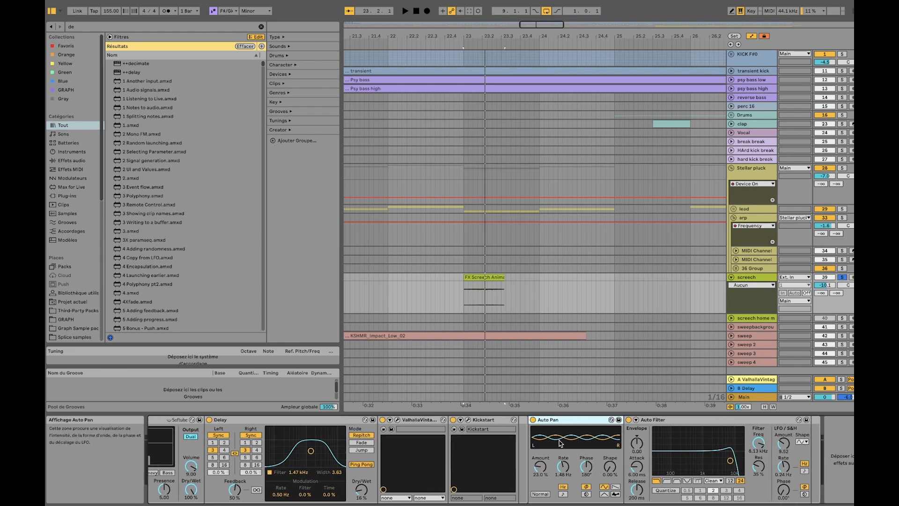
pyautogui.press('space')
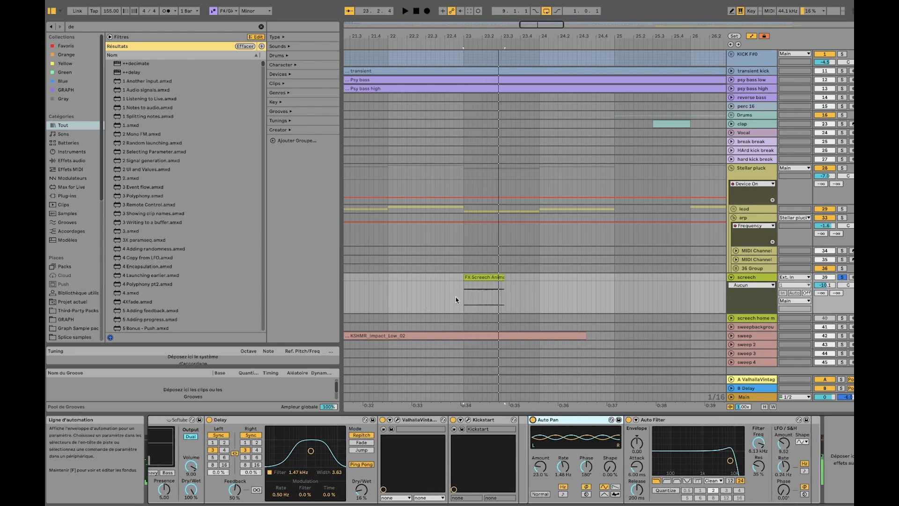
# Examine where the screech clips fall along the timeline, highlighting the ones at bars 23 and 27
pyautogui.hscroll(6, 493, 278)
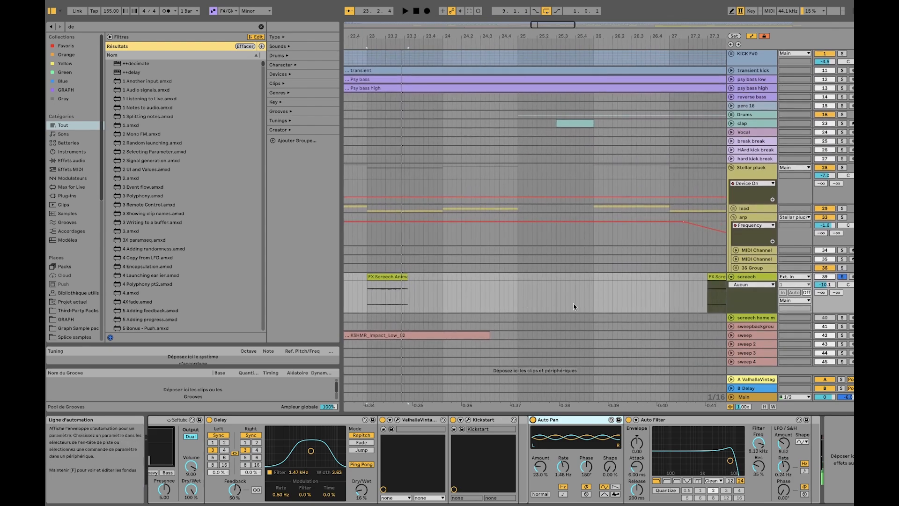
pyautogui.hscroll(4, 551, 291)
pyautogui.click(554, 277)
pyautogui.scroll(-8, 573, 282)
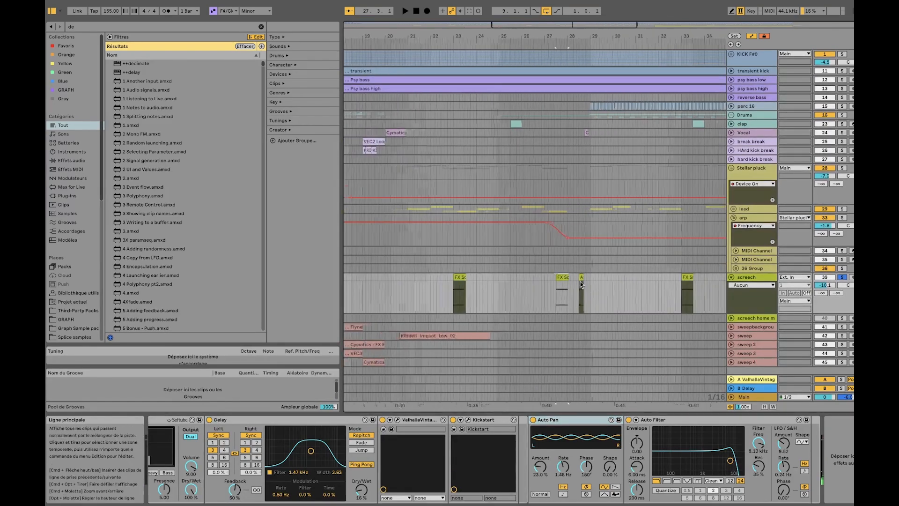
pyautogui.scroll(8, 603, 285)
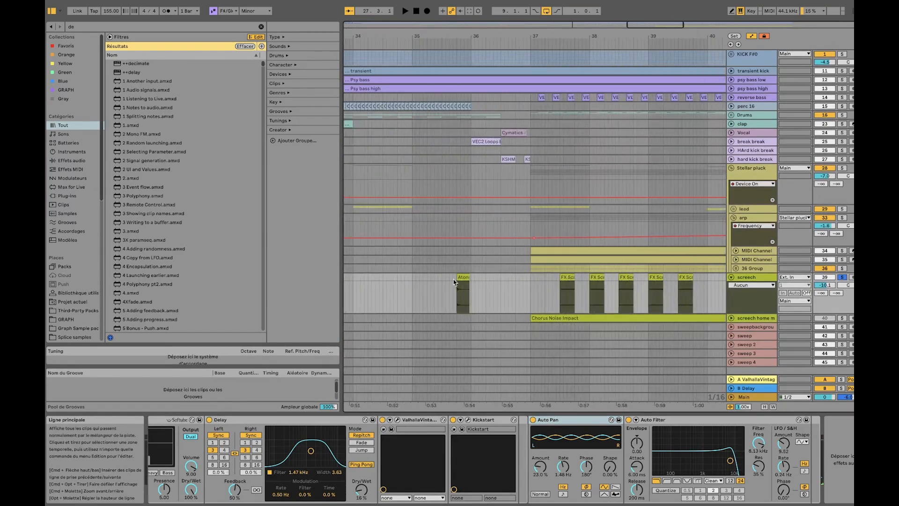
pyautogui.scroll(-8, 491, 291)
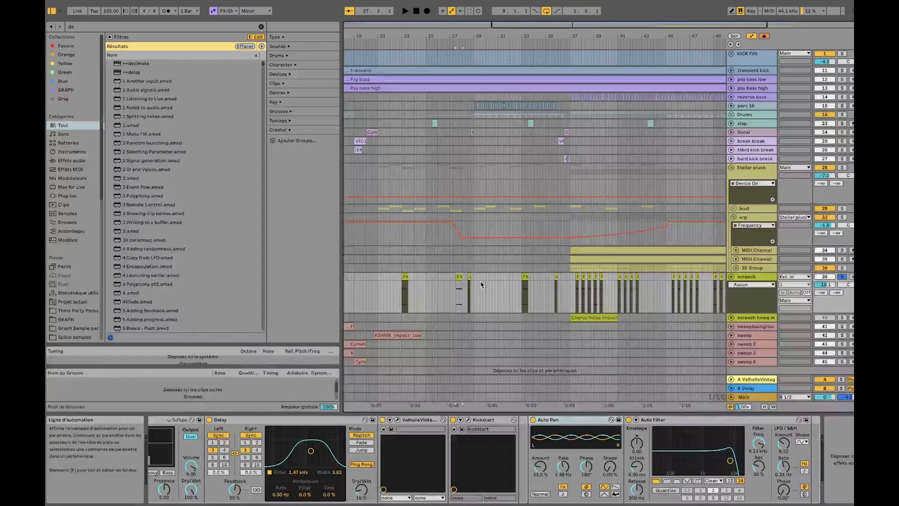
pyautogui.click(404, 277)
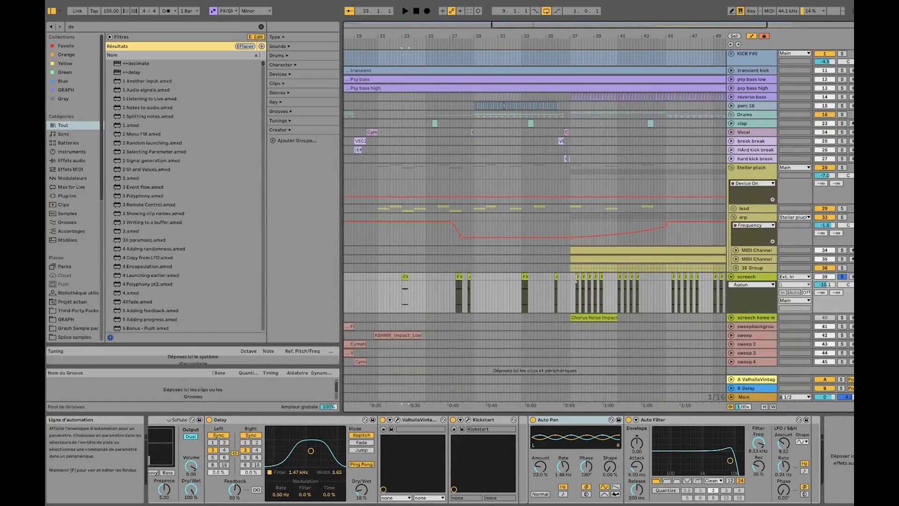
pyautogui.click(457, 278)
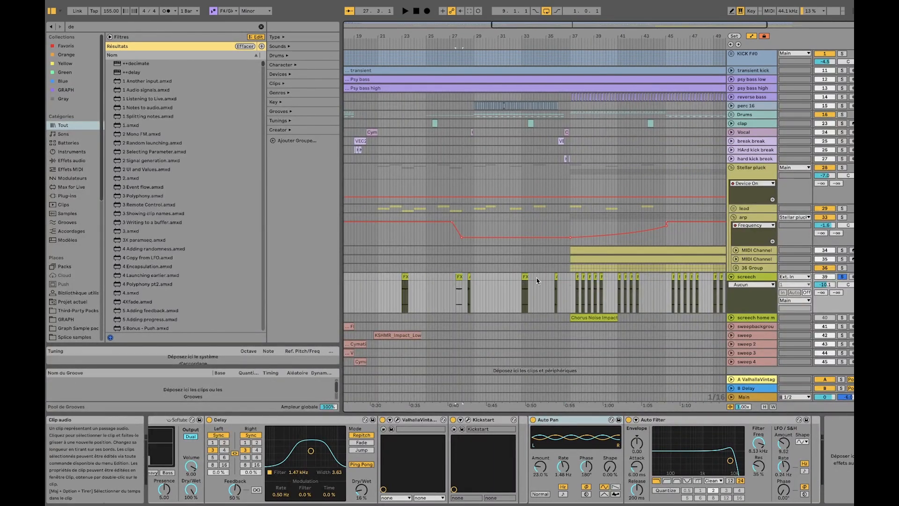
pyautogui.scroll(6, 495, 281)
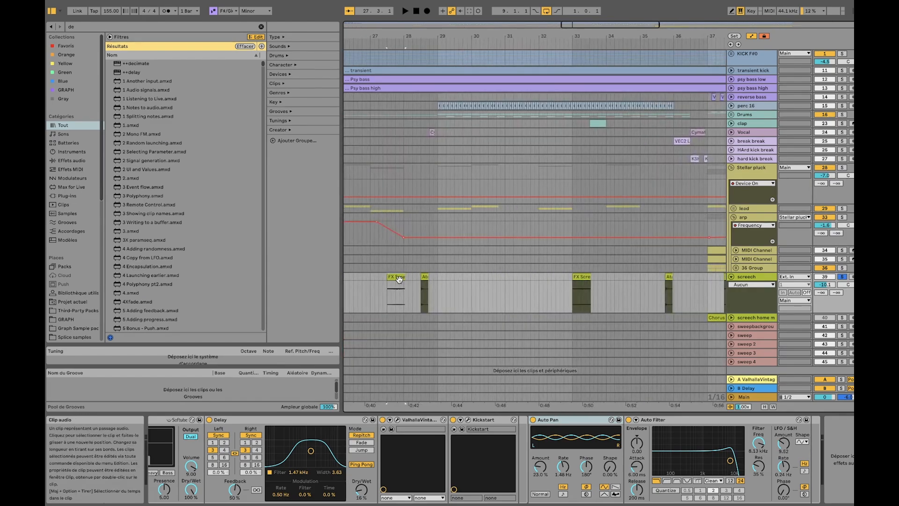
# Take the screech track out of solo and play the bar 33 screech clip within the full mix
pyautogui.hscroll(-2, 547, 288)
pyautogui.click(636, 277)
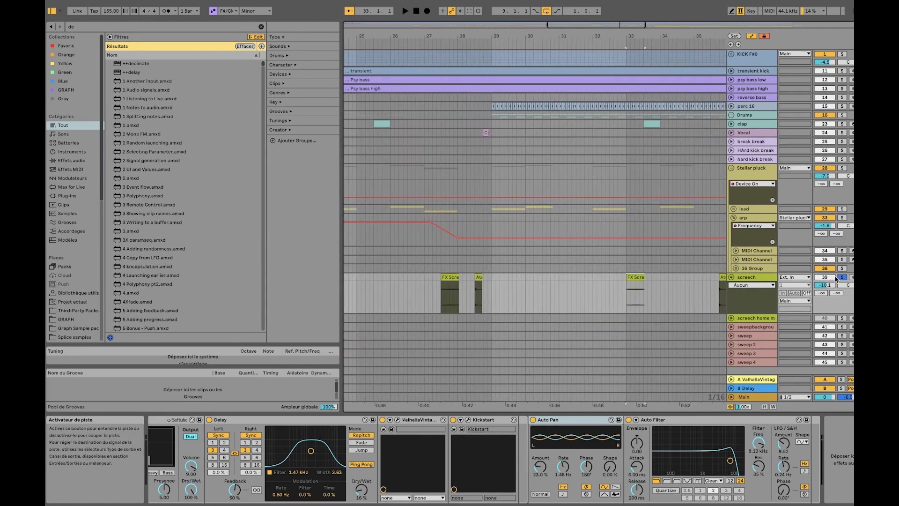
pyautogui.hscroll(3, 667, 294)
pyautogui.press('space')
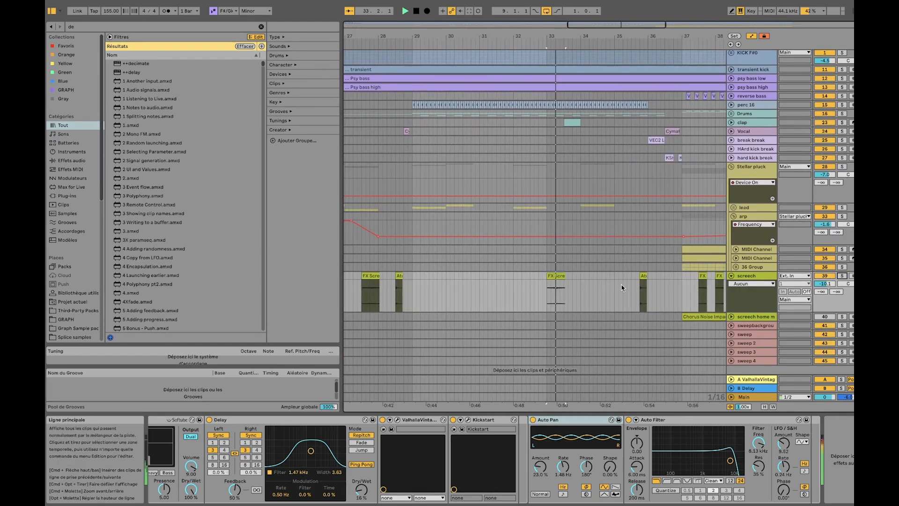
pyautogui.hscroll(2, 610, 284)
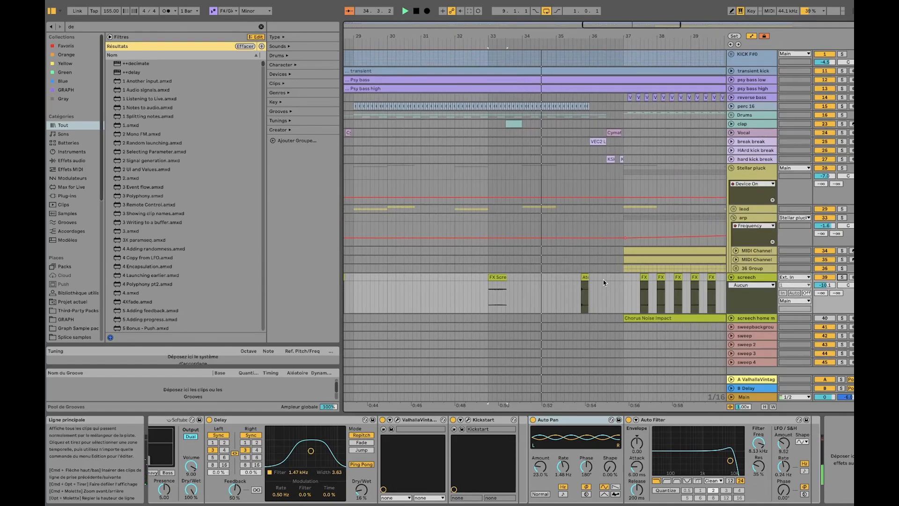
pyautogui.press('space')
# Highlight the arp MIDI clip starting at bar 37 and examine how the screech clips sit below it
pyautogui.hscroll(3, 604, 281)
pyautogui.hscroll(-3, 554, 229)
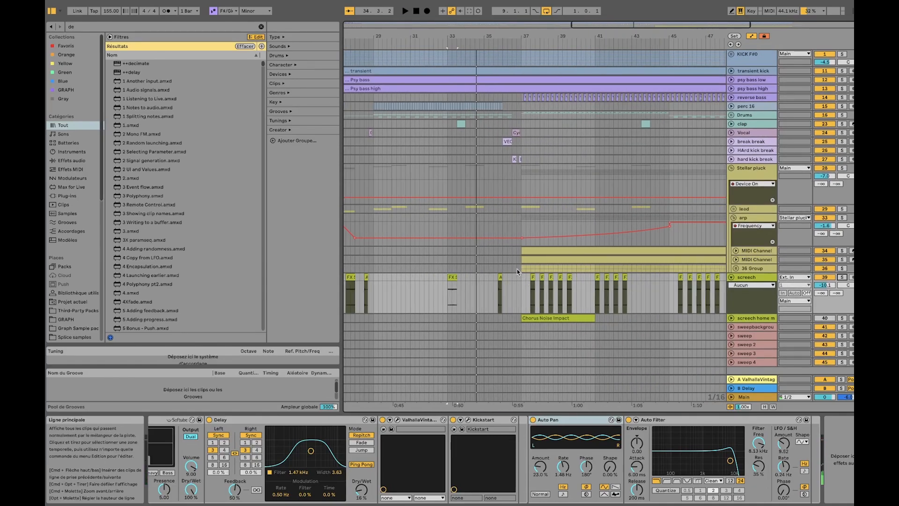
pyautogui.scroll(-5, 528, 268)
pyautogui.click(542, 259)
pyautogui.hscroll(3, 581, 261)
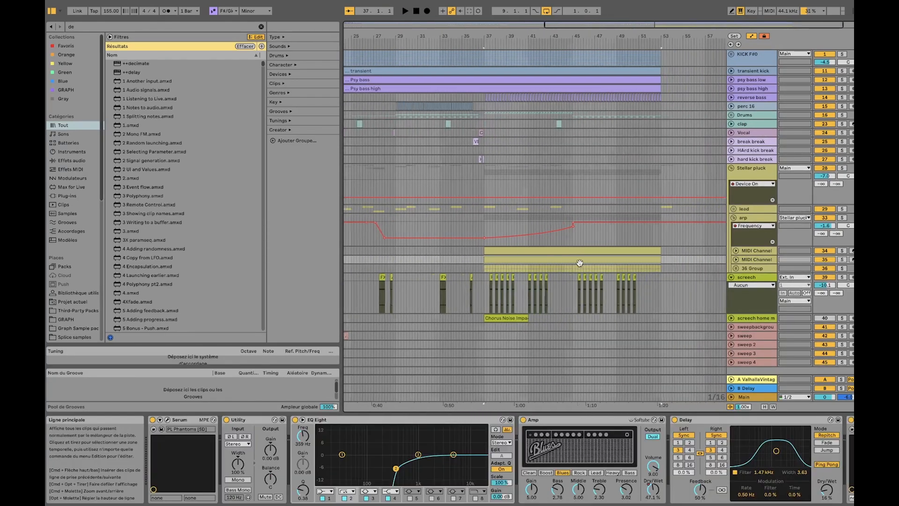
pyautogui.scroll(5, 483, 262)
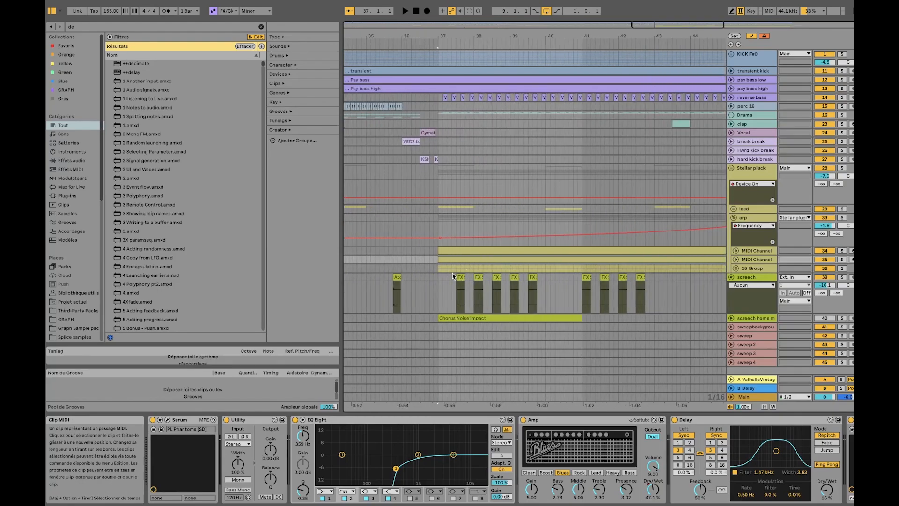
# Highlight the lead notes from bar 21 to about bar 33 and the start of the bar 37 screech section
pyautogui.click(442, 270)
pyautogui.scroll(-6, 443, 268)
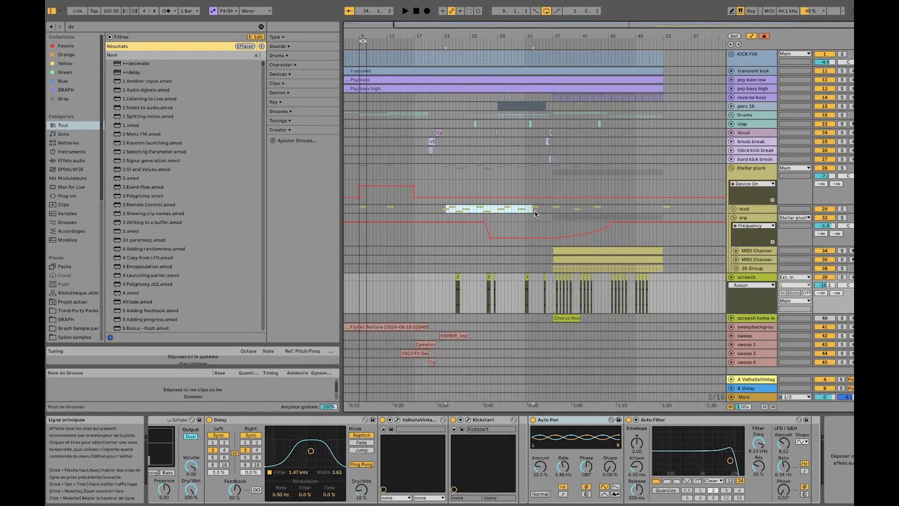
pyautogui.click(552, 211)
pyautogui.scroll(5, 554, 278)
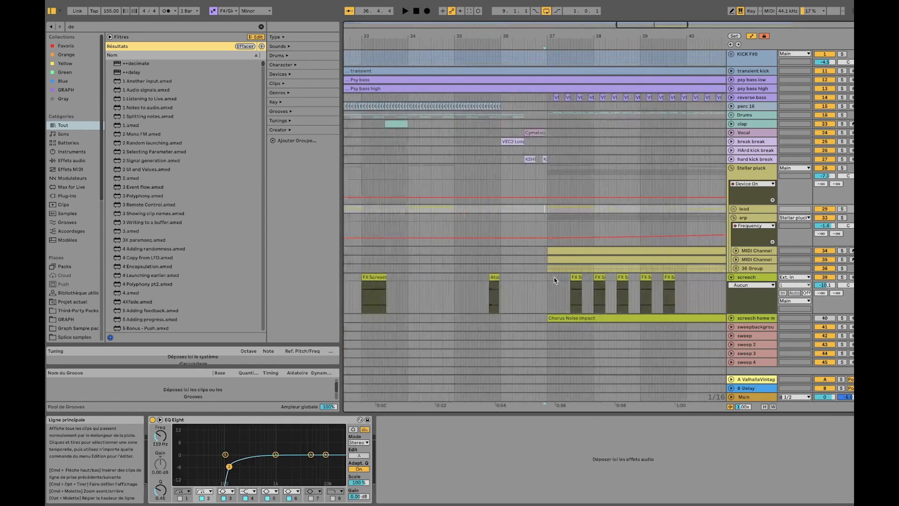
pyautogui.scroll(2, 554, 278)
pyautogui.moveTo(546, 278); pyautogui.dragTo(596, 278)
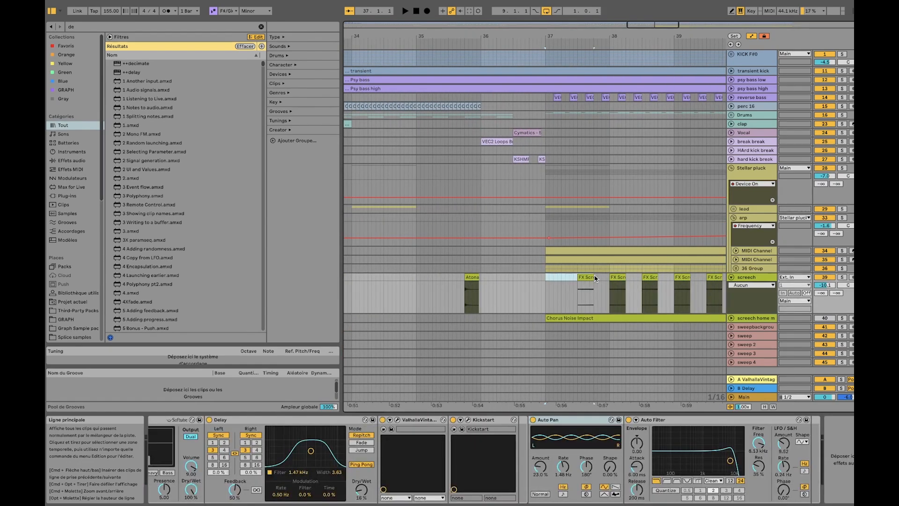
pyautogui.scroll(-6, 599, 274)
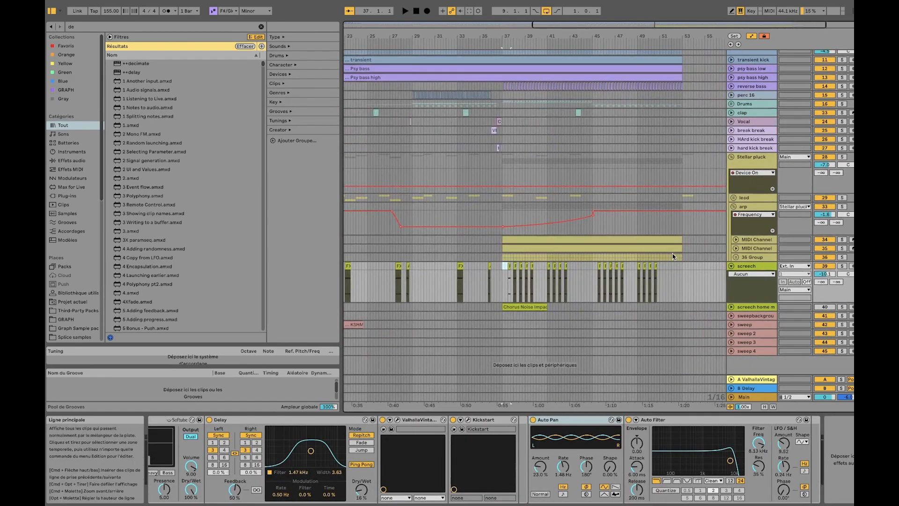
# Highlight the arp layer clip at bar 37 and play the full arrangement from just before that section
pyautogui.click(675, 256)
pyautogui.click(632, 241)
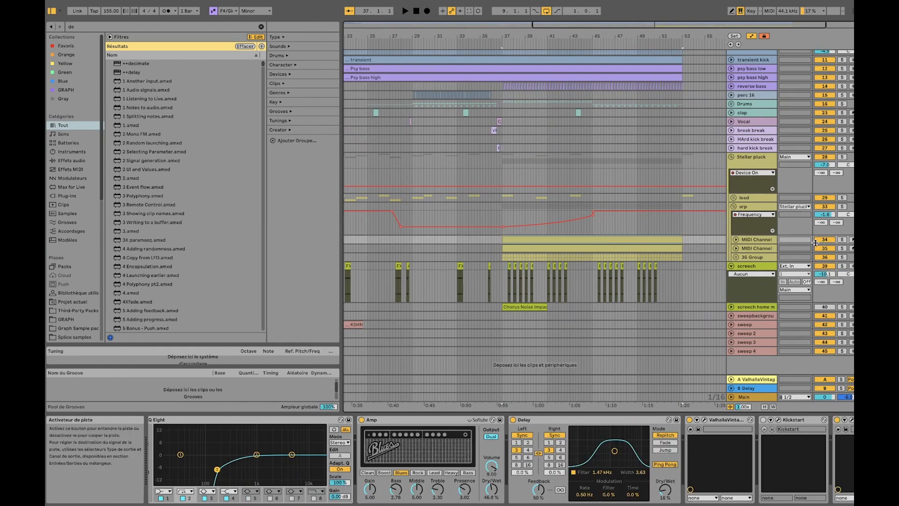
pyautogui.press('space')
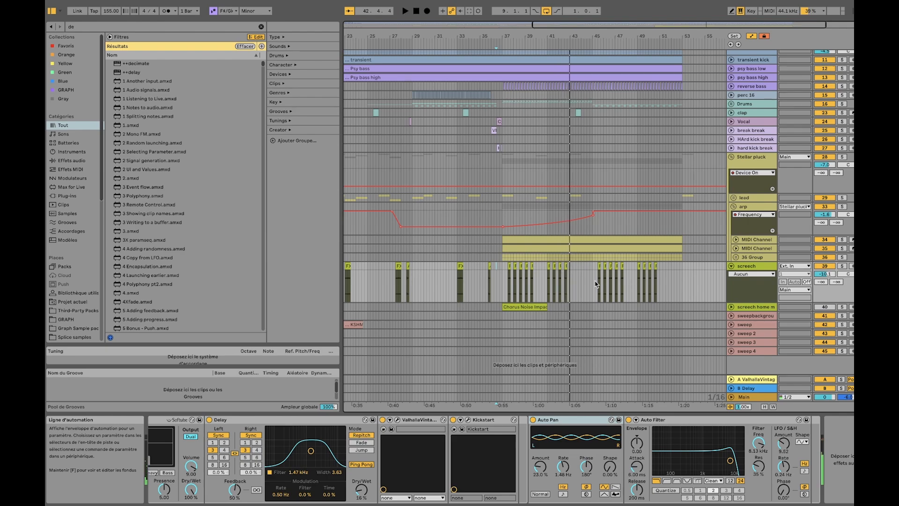
# Fold the screech track and highlight its Auto Filter and the filter's LFO amount
pyautogui.click(731, 266)
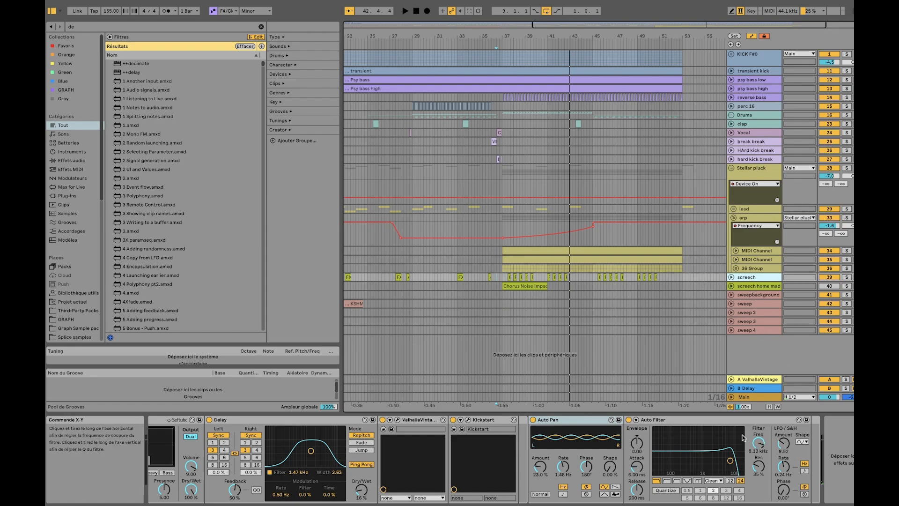
pyautogui.click(657, 420)
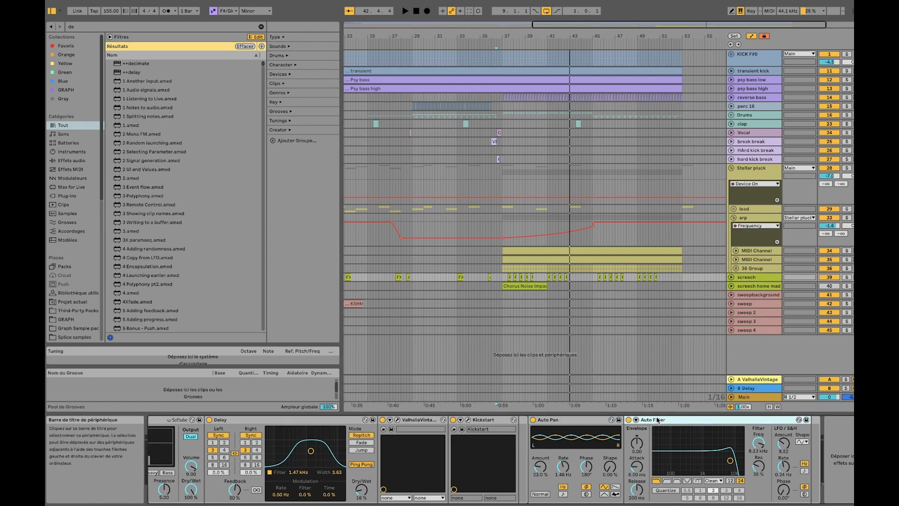
pyautogui.click(786, 449)
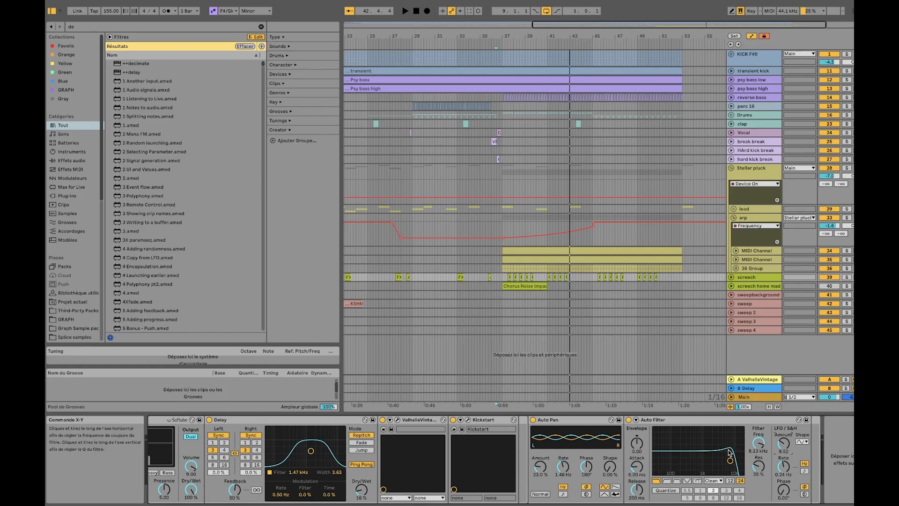
# Highlight the run of screech clips from bar 37 to 40 and select the first one for playback
pyautogui.click(509, 277)
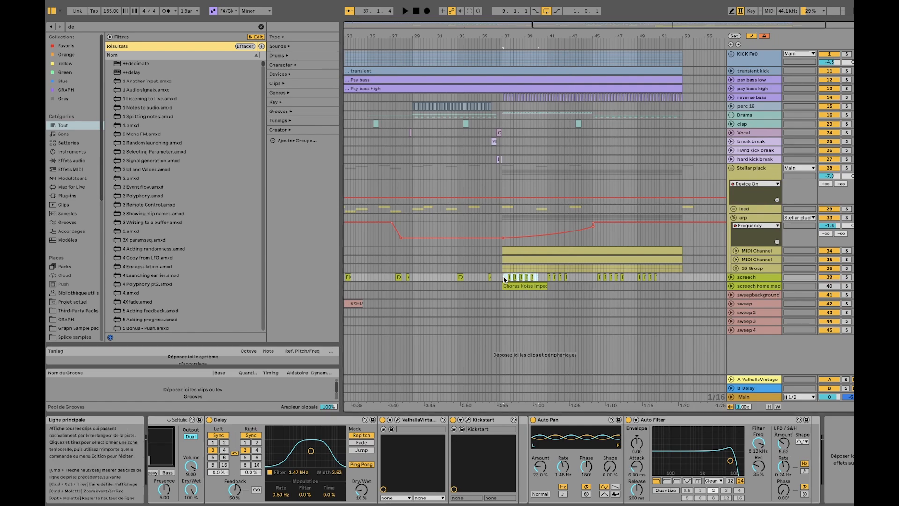
pyautogui.scroll(6, 509, 279)
pyautogui.scroll(-4, 511, 280)
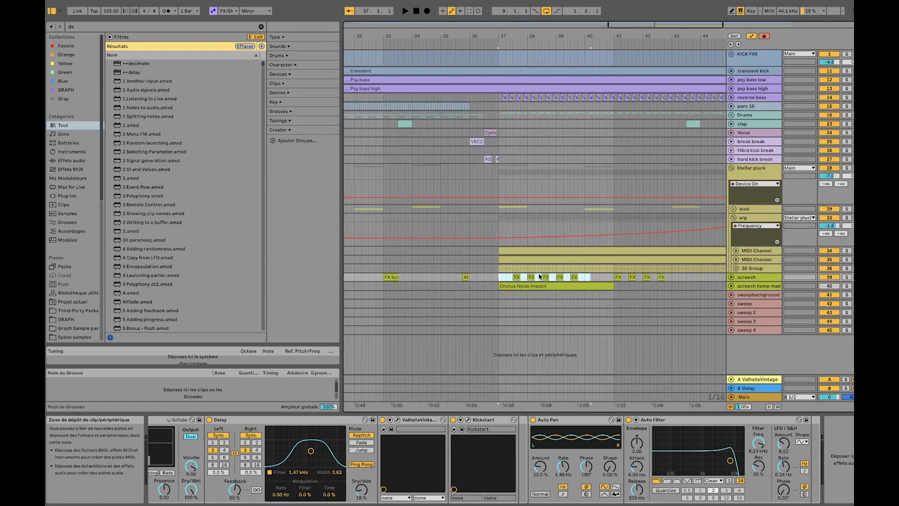
pyautogui.scroll(-5, 583, 280)
pyautogui.scroll(5, 592, 280)
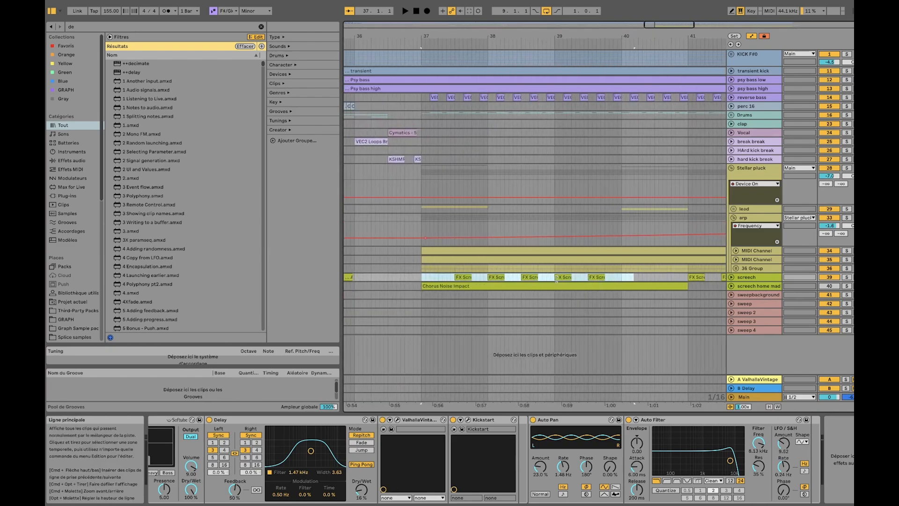
pyautogui.click(465, 276)
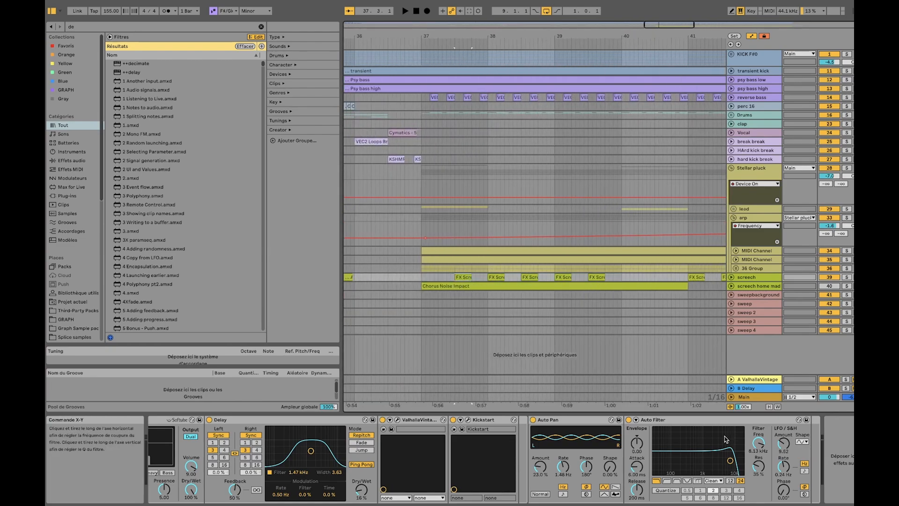
# Solo the screech track and compare its bar 37 clips with the Auto Filter on and off, leaving the filter on
pyautogui.click(688, 424)
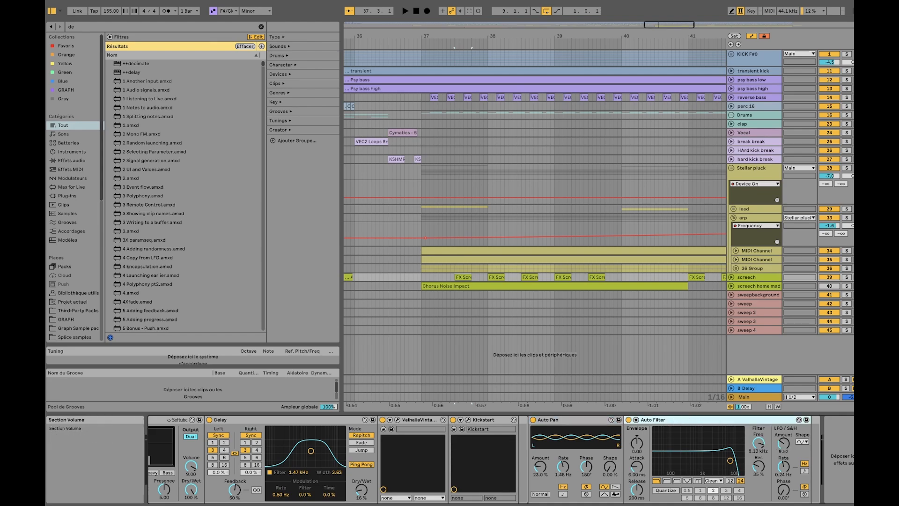
pyautogui.click(847, 277)
pyautogui.press('space')
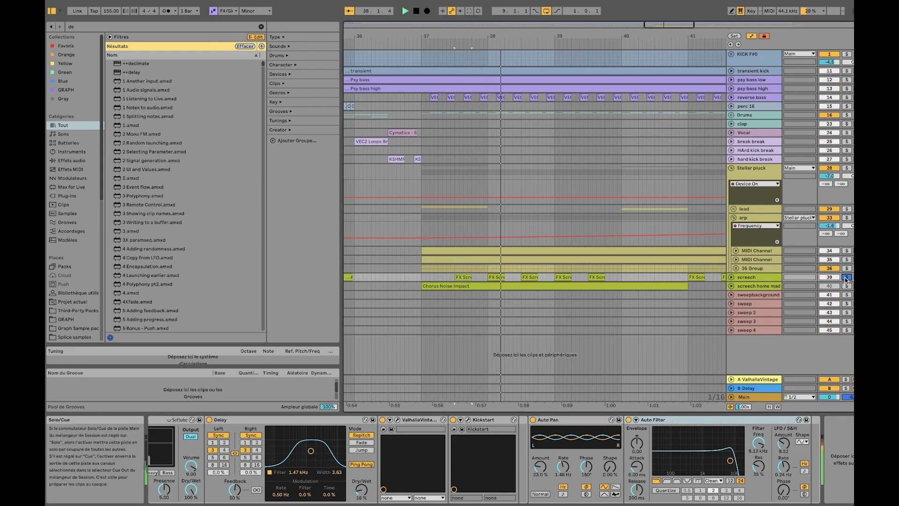
pyautogui.press('space')
pyautogui.click(628, 420)
pyautogui.press('space')
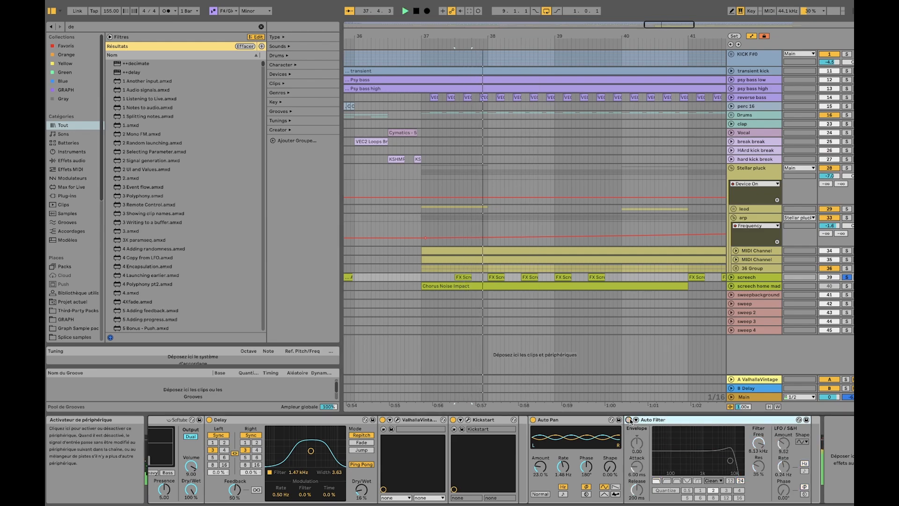
pyautogui.click(629, 420)
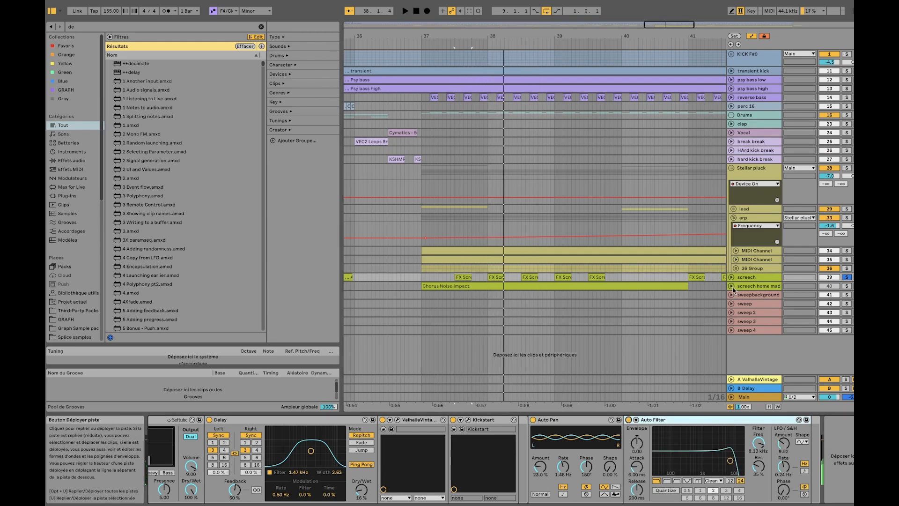
# Unfold the homemade screech track to show the Frequency automation on its Chorus Noise Impact clip at bar 37
pyautogui.click(745, 277)
pyautogui.hscroll(2, 590, 279)
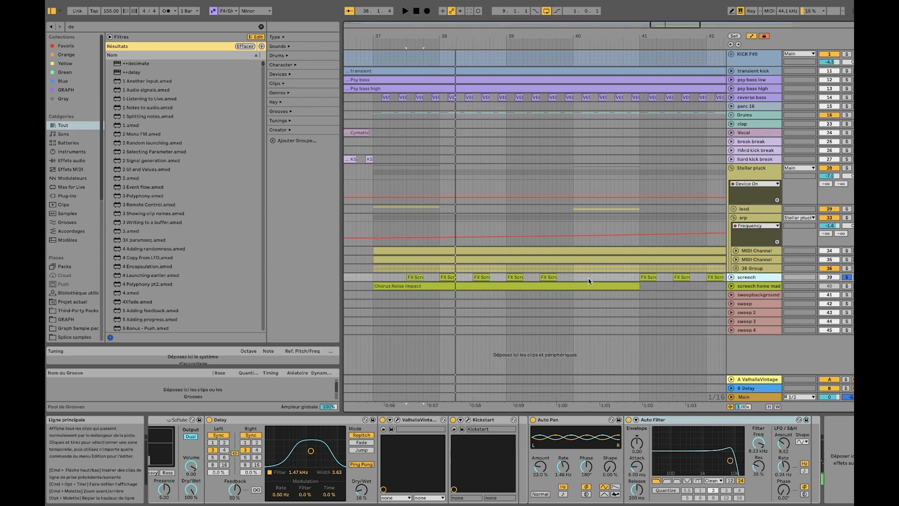
pyautogui.click(732, 286)
pyautogui.scroll(-3, 468, 287)
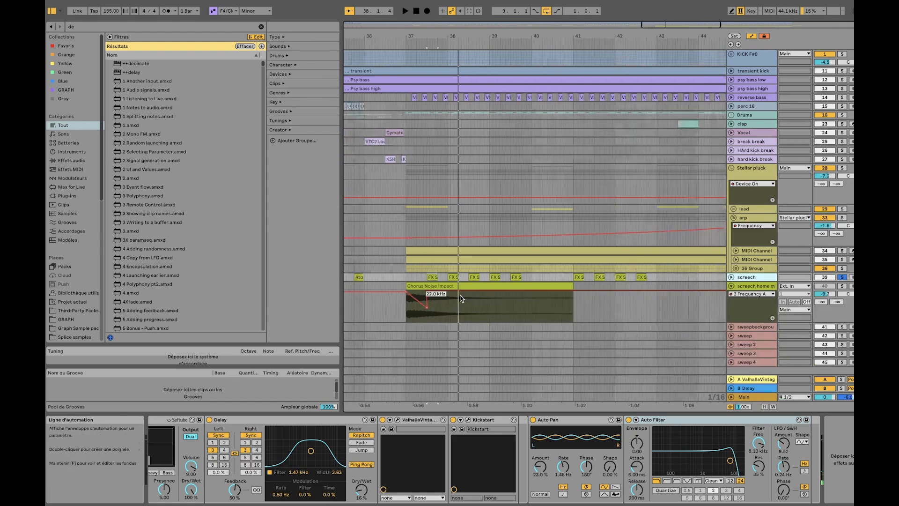
# Solo the homemade screech track and play its Chorus Noise Impact clip from bar 37 with the Audio Effect Rack off
pyautogui.click(482, 285)
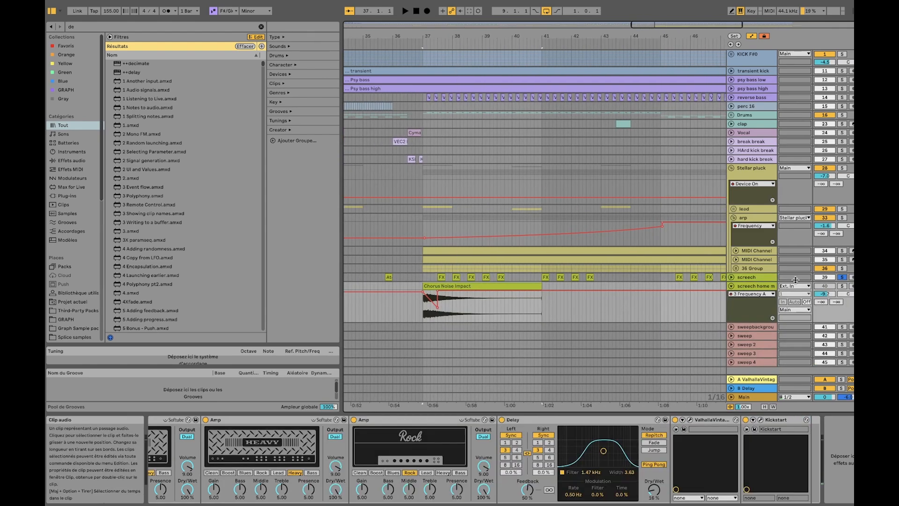
pyautogui.click(842, 287)
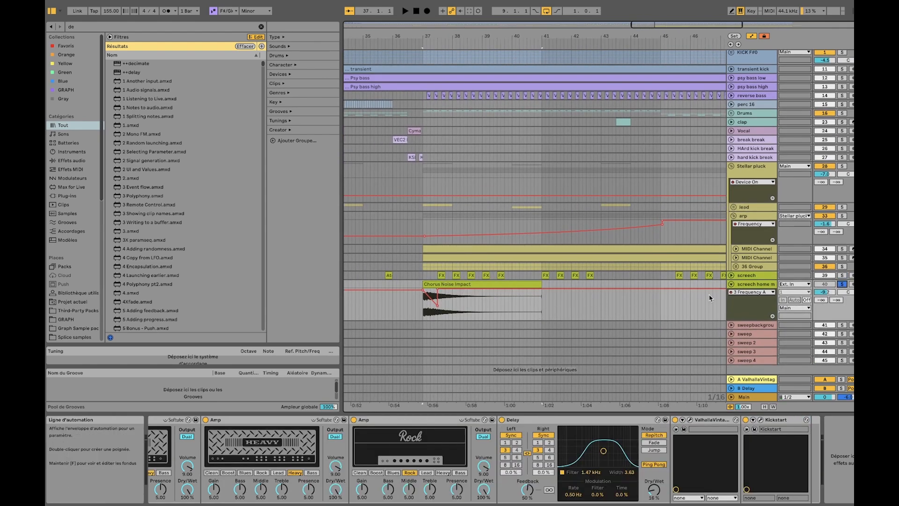
pyautogui.scroll(-5, 476, 308)
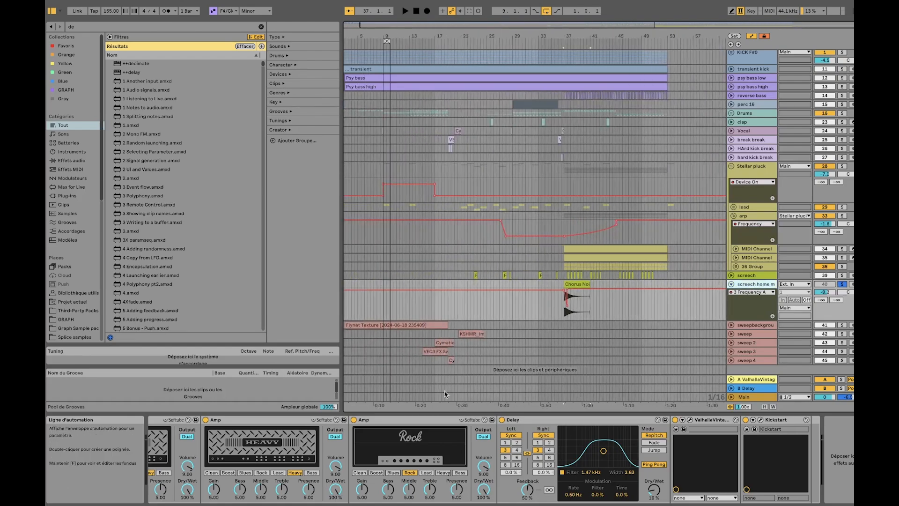
pyautogui.hscroll(-10, 414, 423)
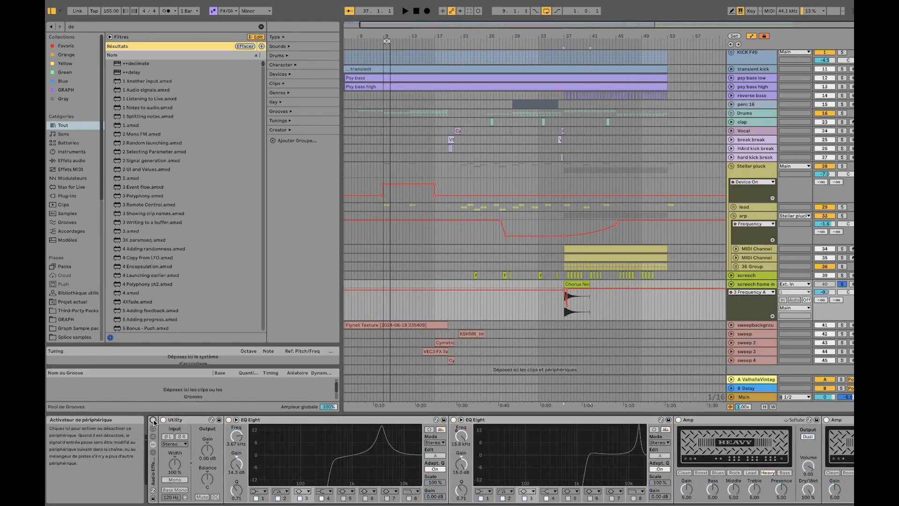
pyautogui.scroll(5, 567, 300)
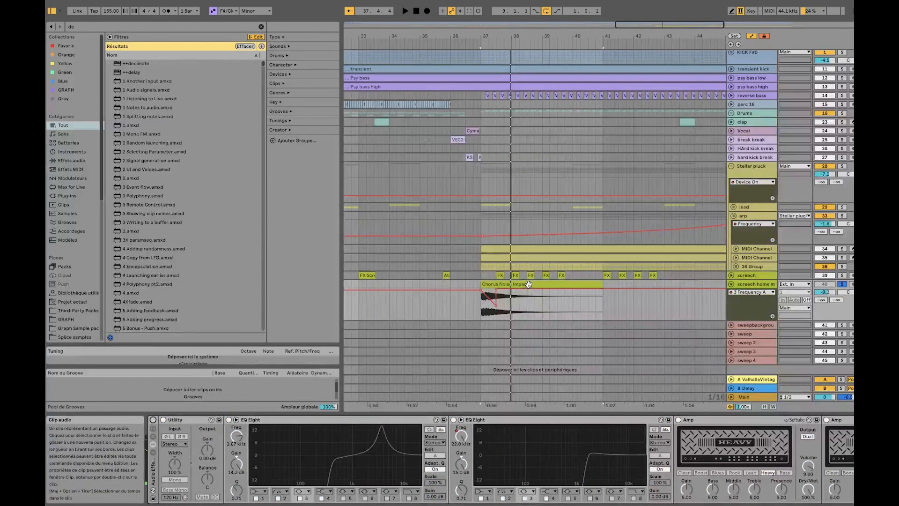
pyautogui.press('space')
pyautogui.press('space')
pyautogui.press('space')
pyautogui.press('space')
pyautogui.press('space')
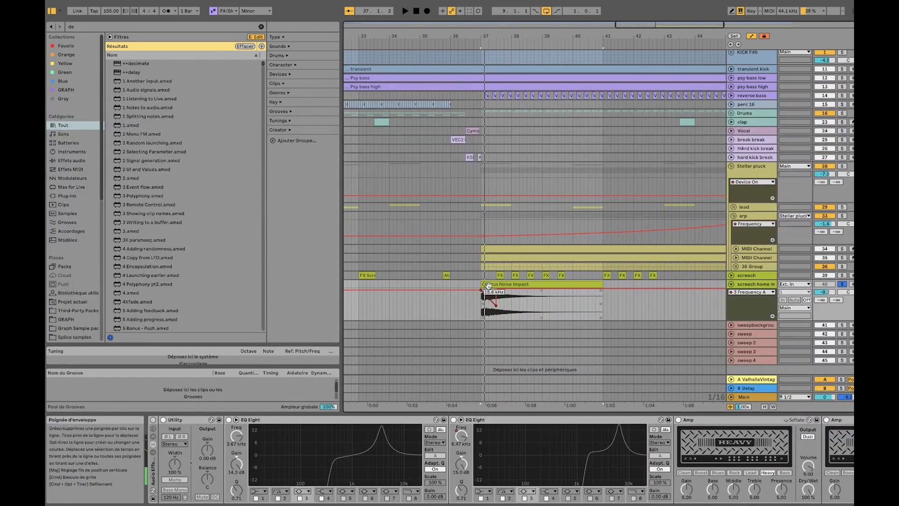
pyautogui.press('space')
pyautogui.press('space')
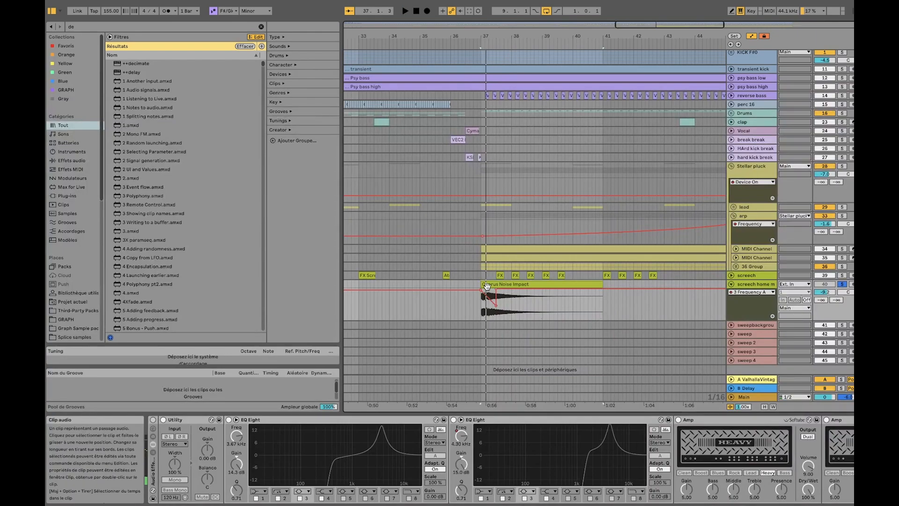
# Play the start of the Chorus Noise Impact clip again while examining the second EQ Eight's Frequency automation in bar 37
pyautogui.scroll(5, 487, 286)
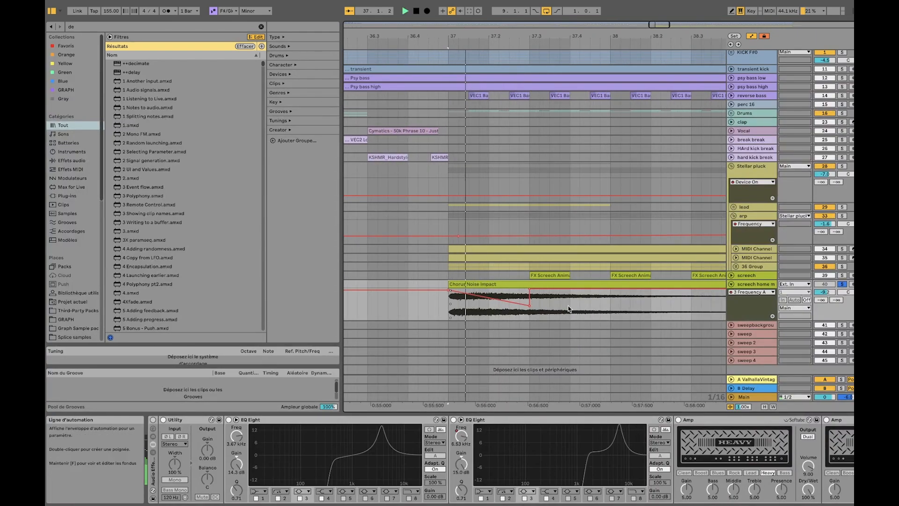
pyautogui.hscroll(10, 588, 445)
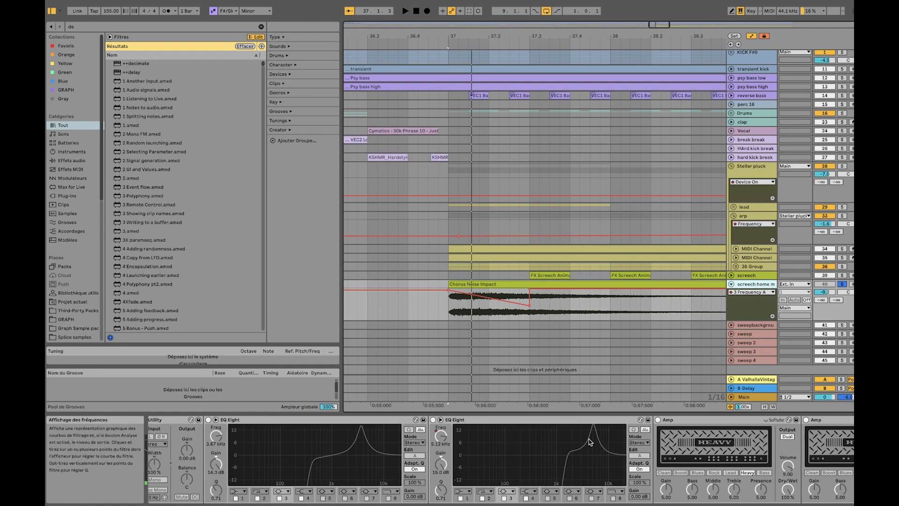
pyautogui.hscroll(-10, 589, 445)
pyautogui.press('space')
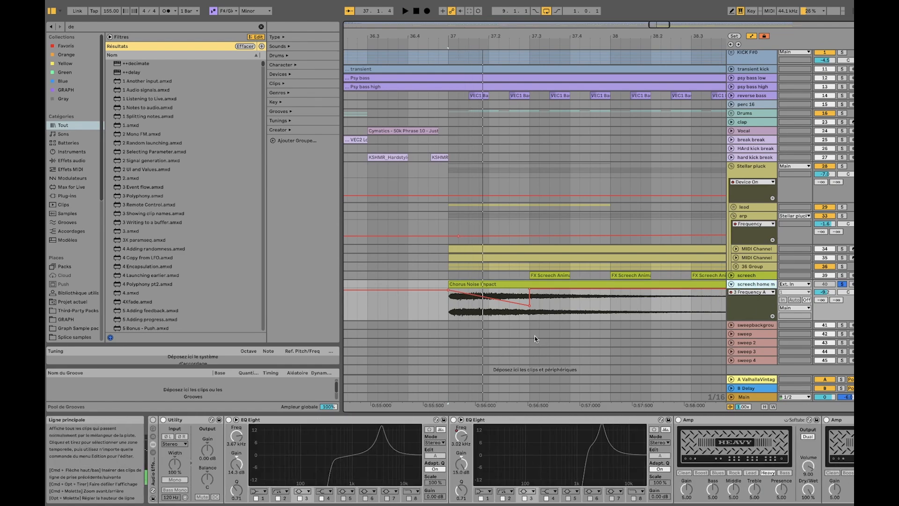
# Remove the dip from the homemade screech's EQ Eight 3 Frequency A automation to hear the clip without it, and restore the curve
pyautogui.click(530, 307)
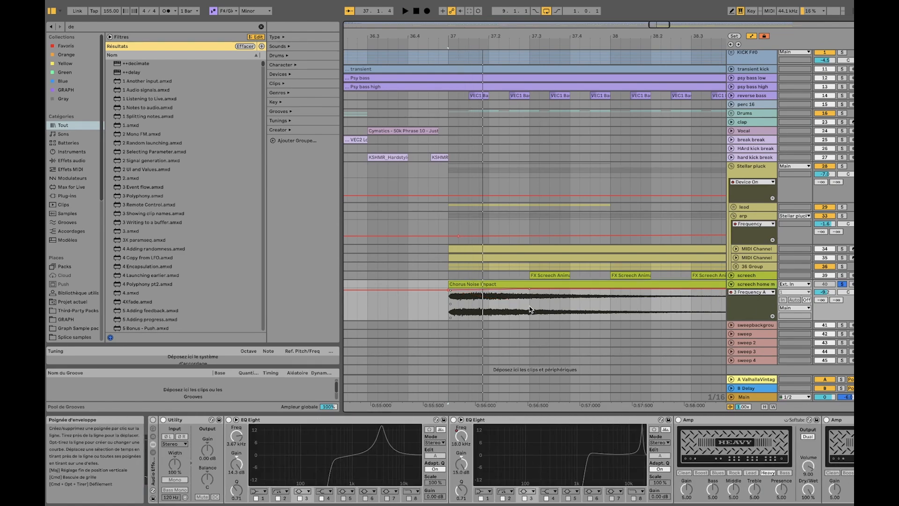
pyautogui.click(764, 293)
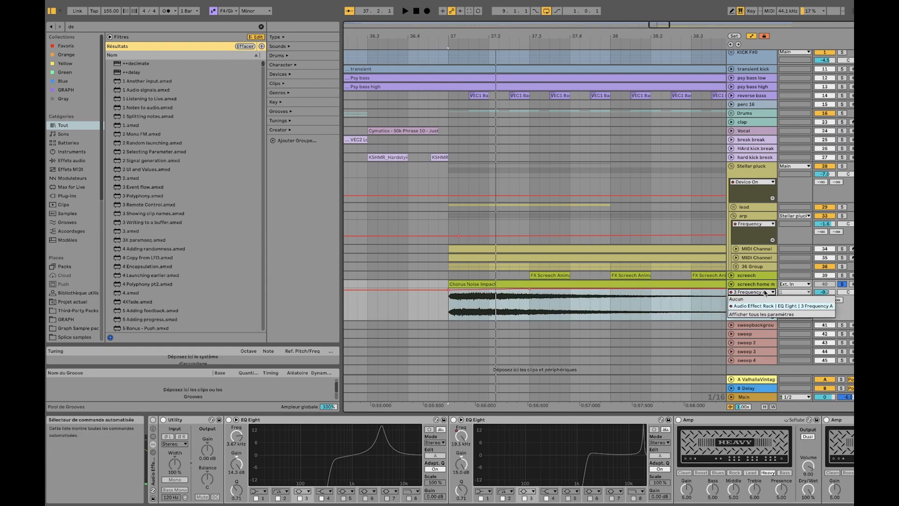
pyautogui.click(765, 293)
pyautogui.hscroll(10, 676, 456)
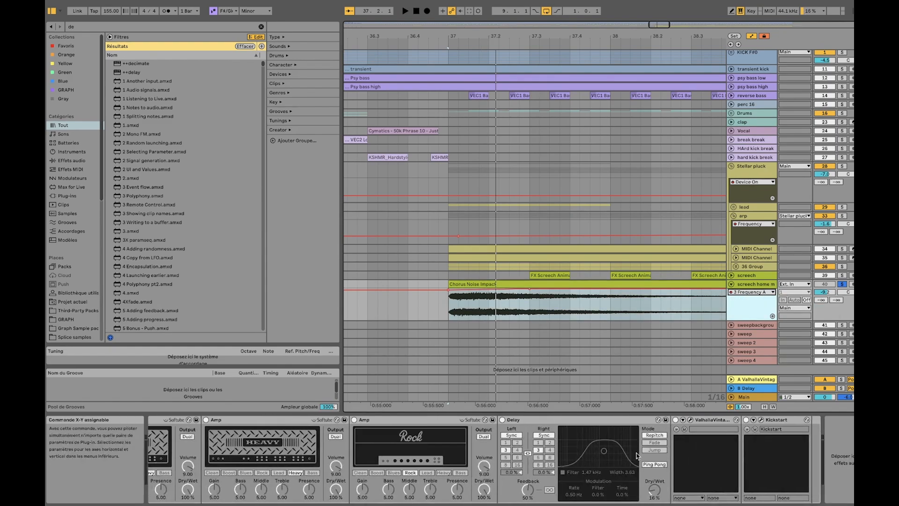
pyautogui.hscroll(-10, 582, 474)
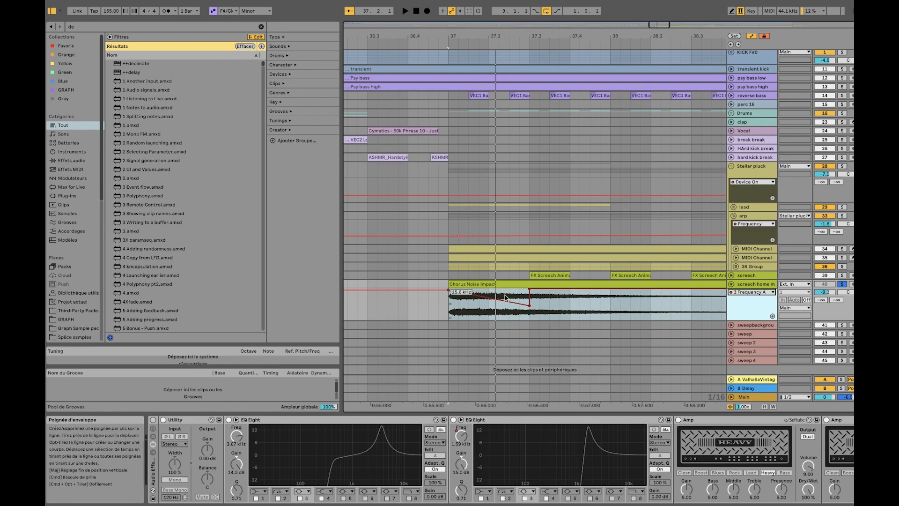
pyautogui.click(495, 285)
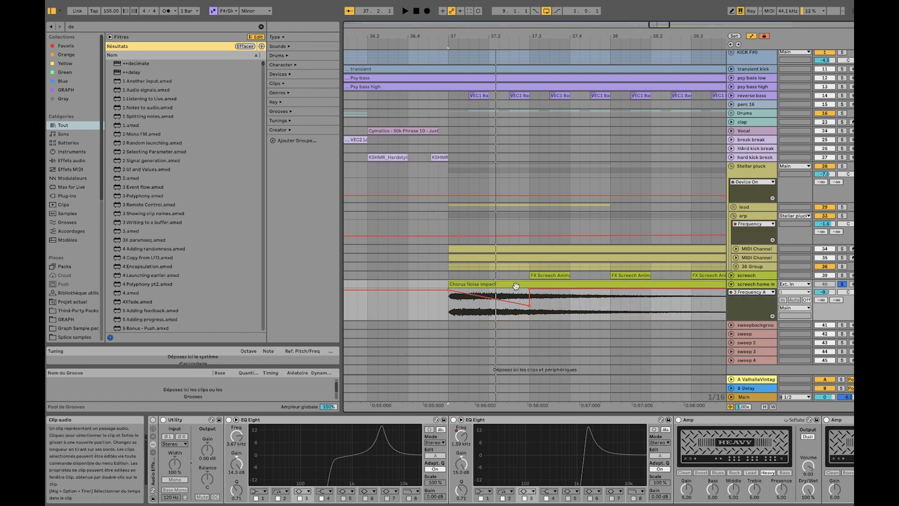
# Solo the screech track and play its first FX Screech clip in bar 37
pyautogui.moveTo(520, 277); pyautogui.dragTo(451, 272)
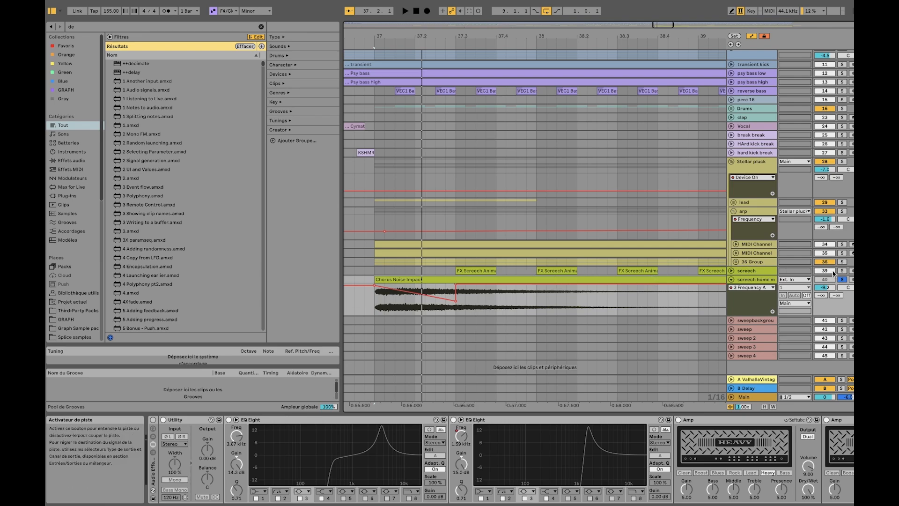
pyautogui.moveTo(345, 271); pyautogui.dragTo(455, 265)
pyautogui.click(470, 270)
pyautogui.press('space')
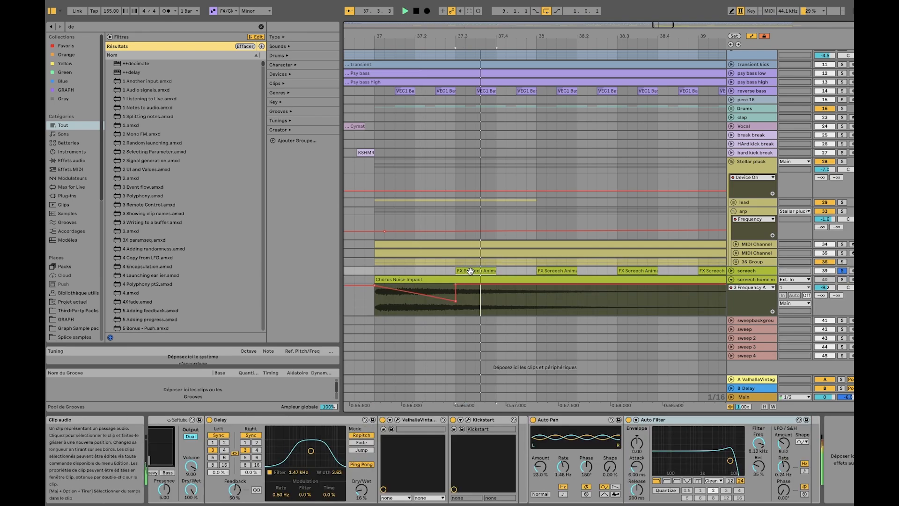
# Solo the homemade screech track and compare its Chorus Noise Impact clip with the Audio Effect Rack on and off, leaving the rack on
pyautogui.click(427, 280)
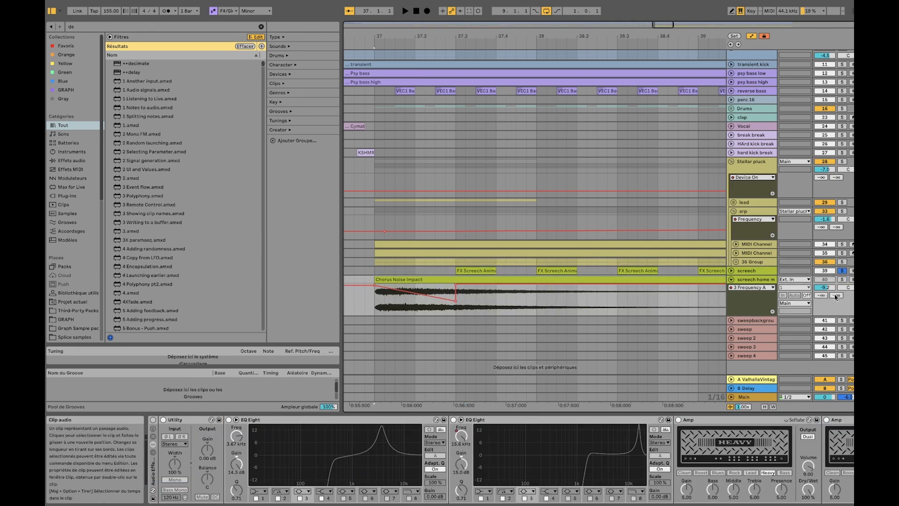
pyautogui.click(842, 280)
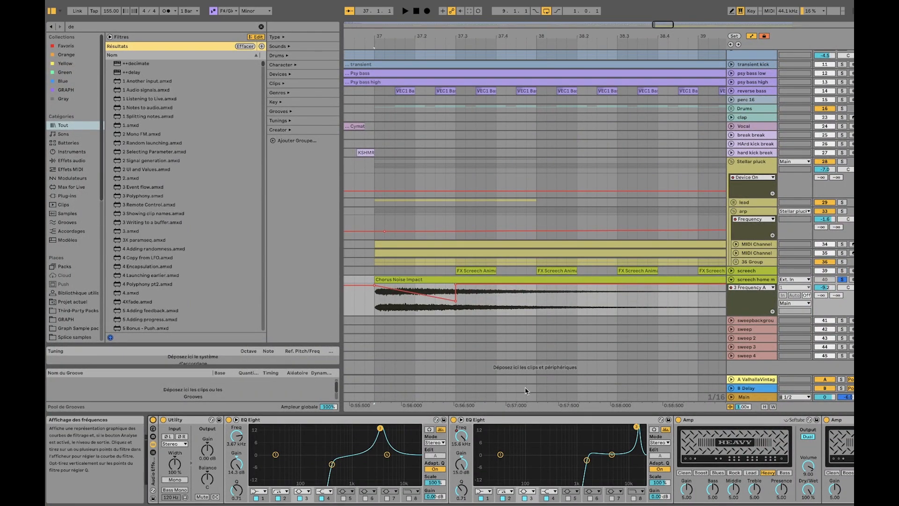
pyautogui.press('space')
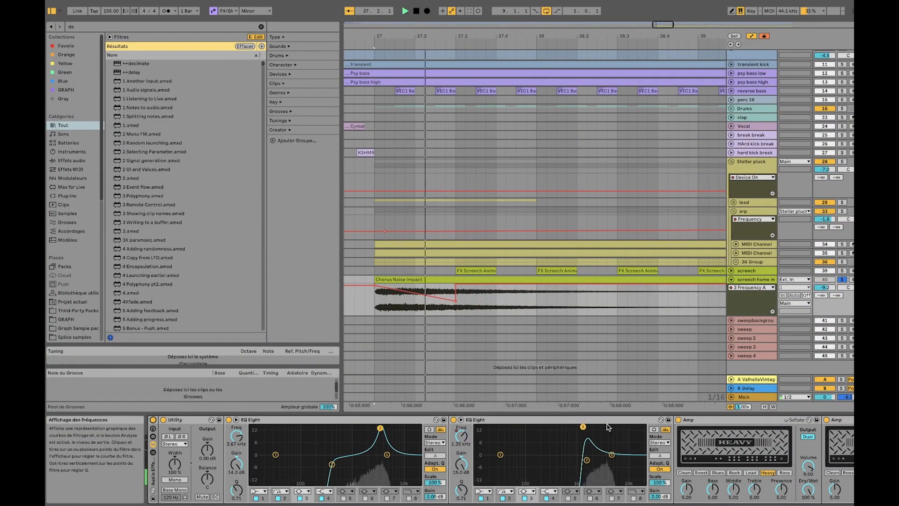
pyautogui.click(152, 419)
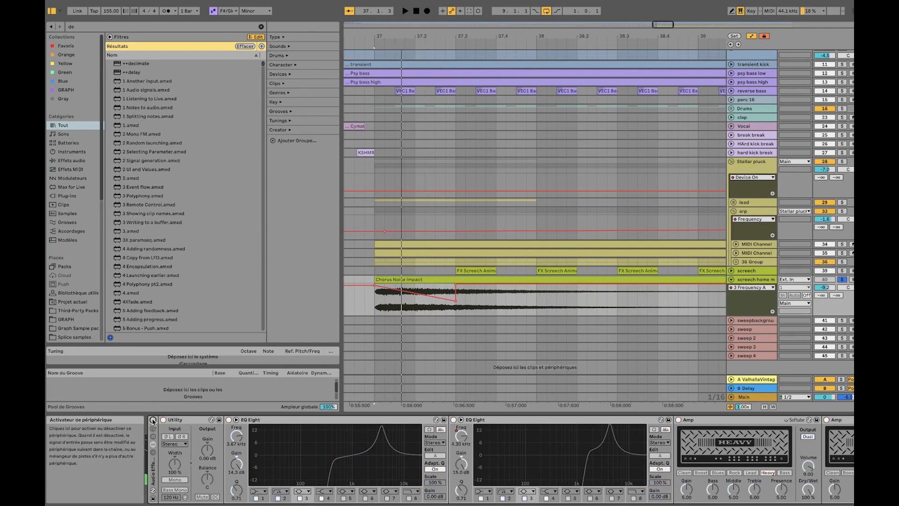
pyautogui.click(152, 420)
# Compare the homemade screech clip with the two Heavy Amps bypassed and active
pyautogui.hscroll(5, 717, 424)
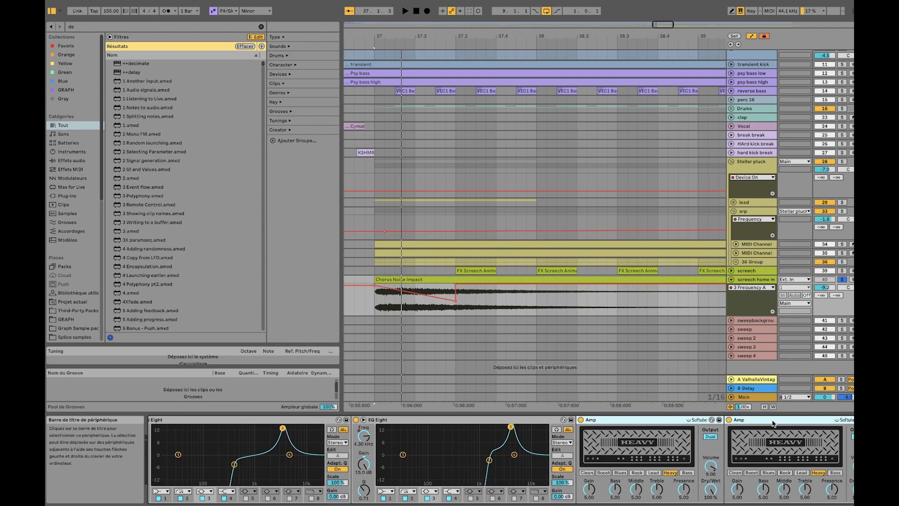
pyautogui.click(581, 420)
pyautogui.press('space')
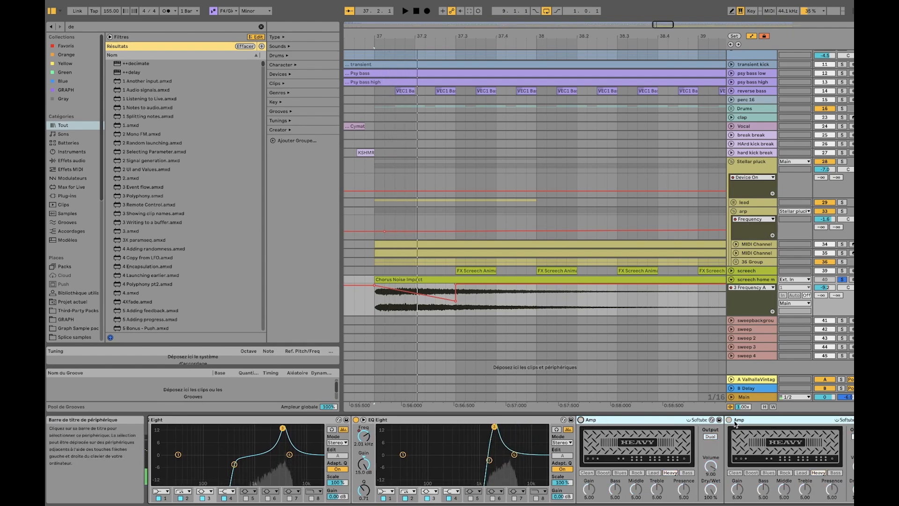
pyautogui.press('space')
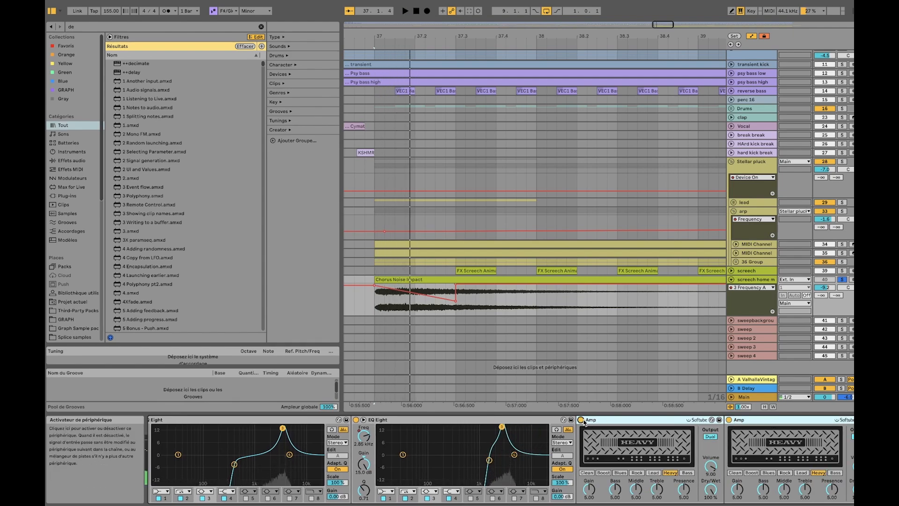
pyautogui.click(581, 420)
# Audition the homemade screech with all three Amps off and with only the second Heavy Amp on, leaving all three active
pyautogui.hscroll(15, 591, 429)
pyautogui.hscroll(2, 593, 433)
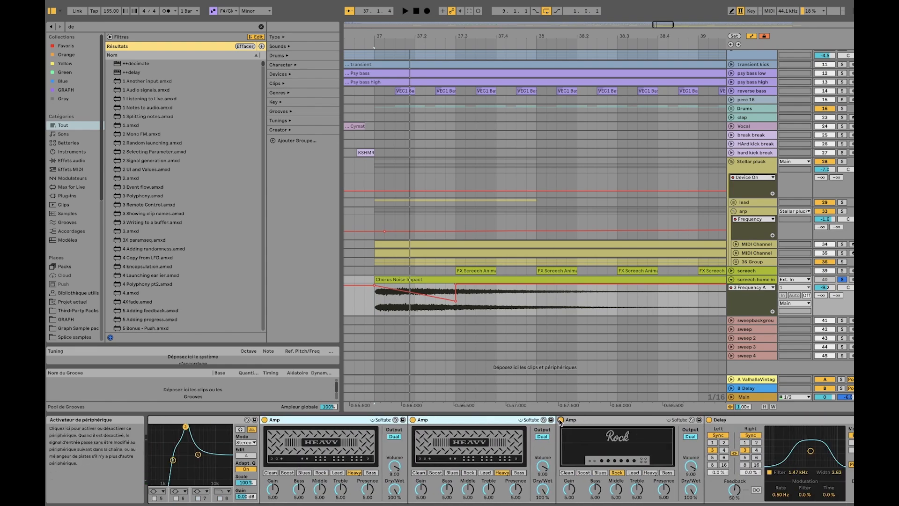
pyautogui.click(414, 420)
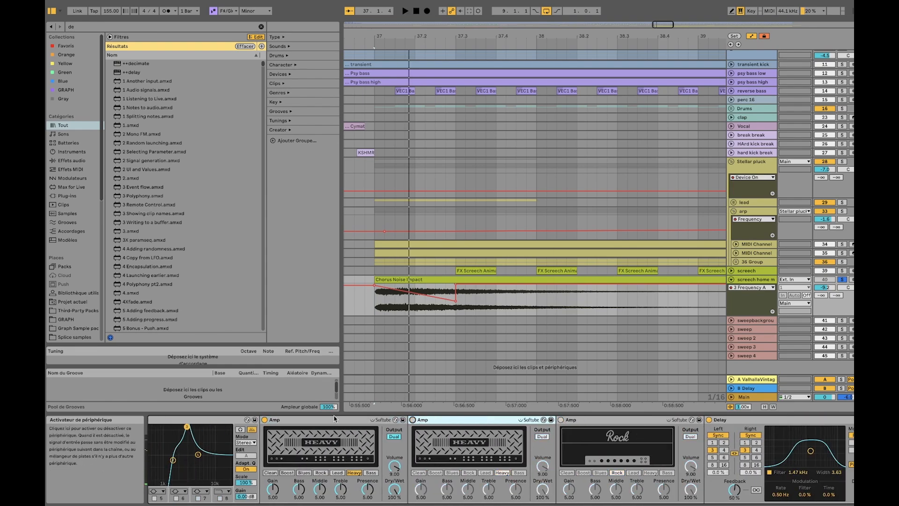
pyautogui.click(265, 420)
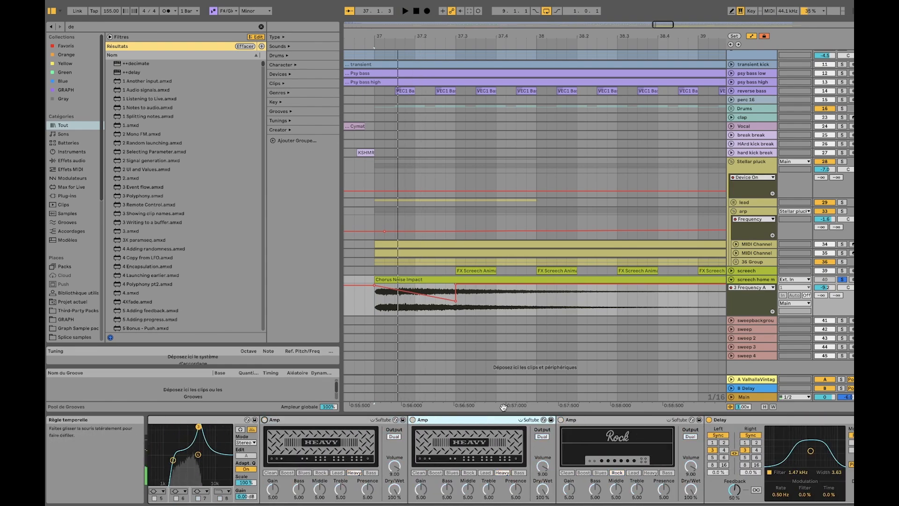
pyautogui.click(413, 419)
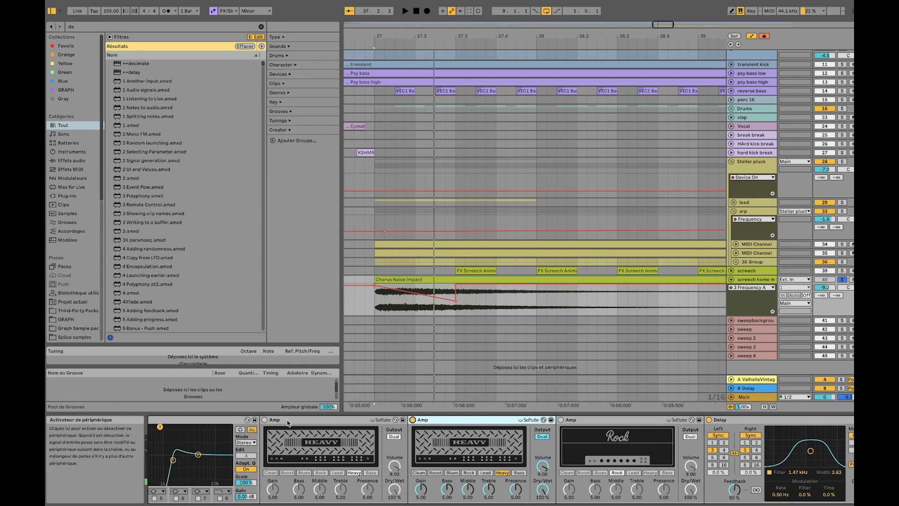
pyautogui.click(264, 420)
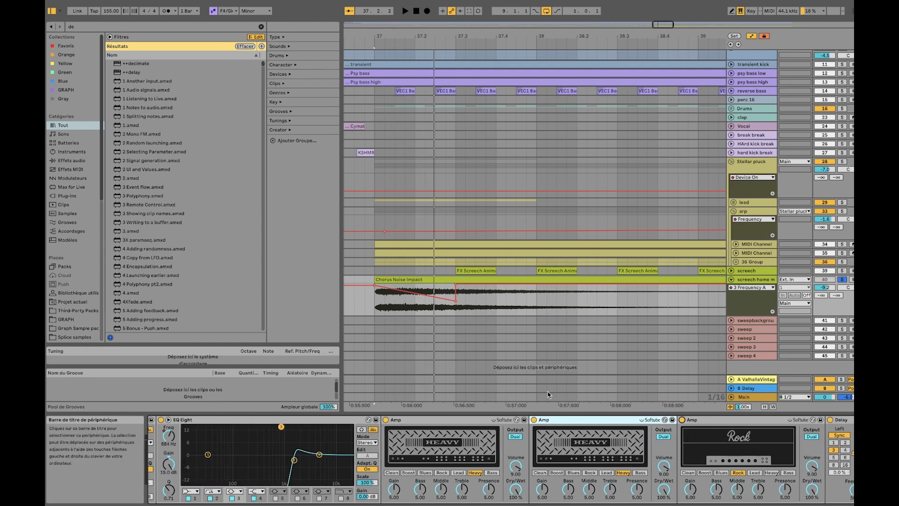
# Show the automation options of the second EQ Eight's frequency and compare the clip with each EQ Eight bypassed in turn, leaving both on
pyautogui.hscroll(-5, 484, 436)
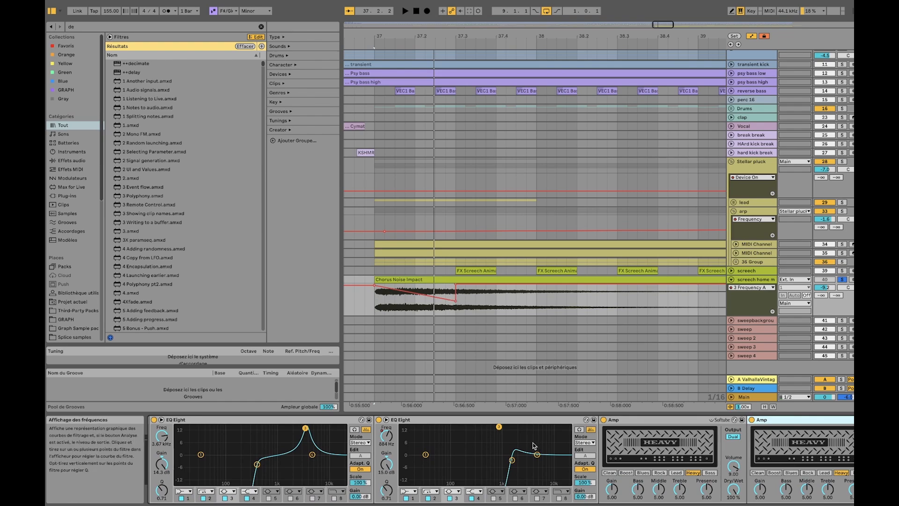
pyautogui.rightClick(380, 439)
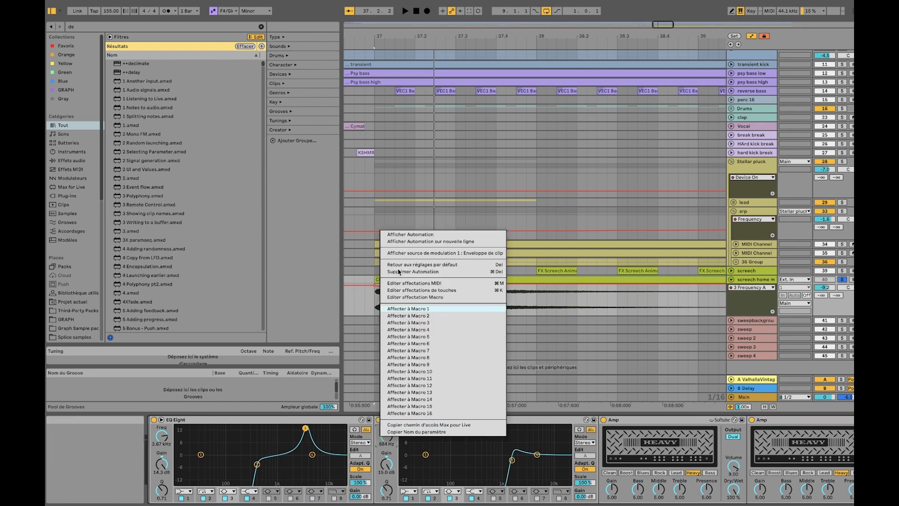
pyautogui.click(364, 287)
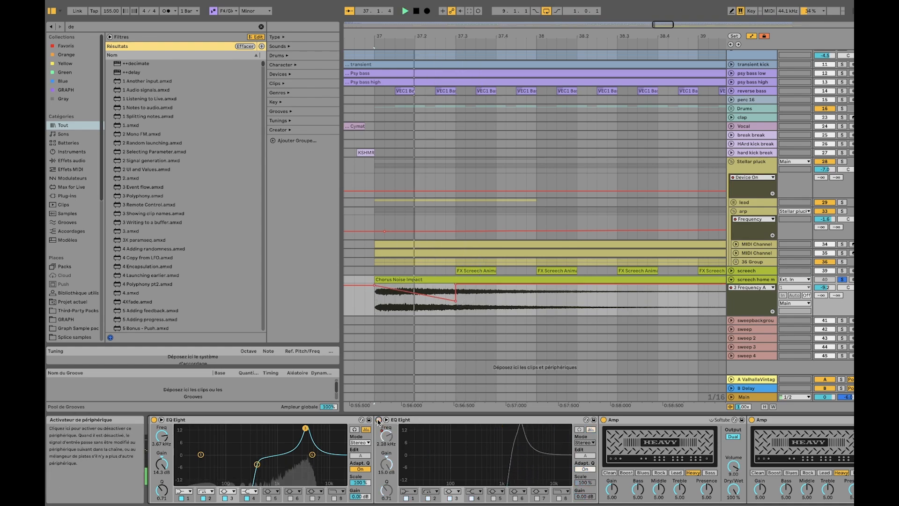
pyautogui.click(152, 420)
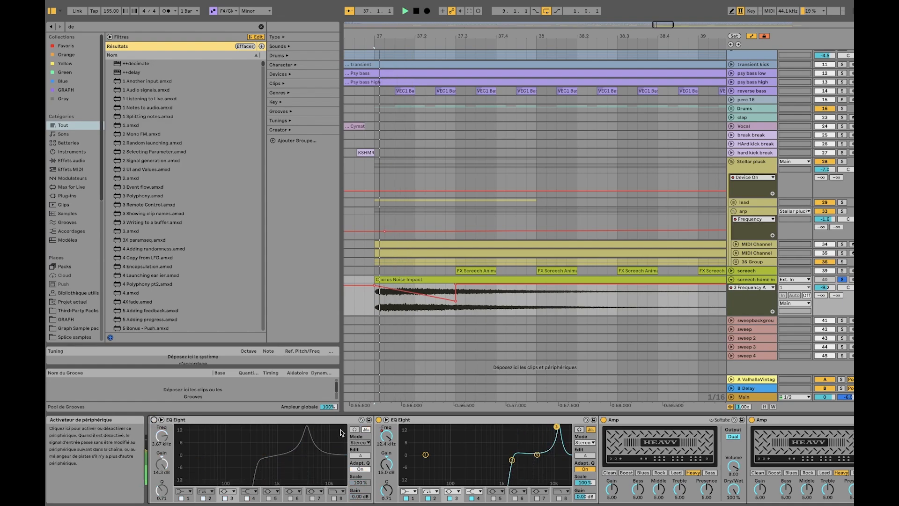
pyautogui.click(153, 420)
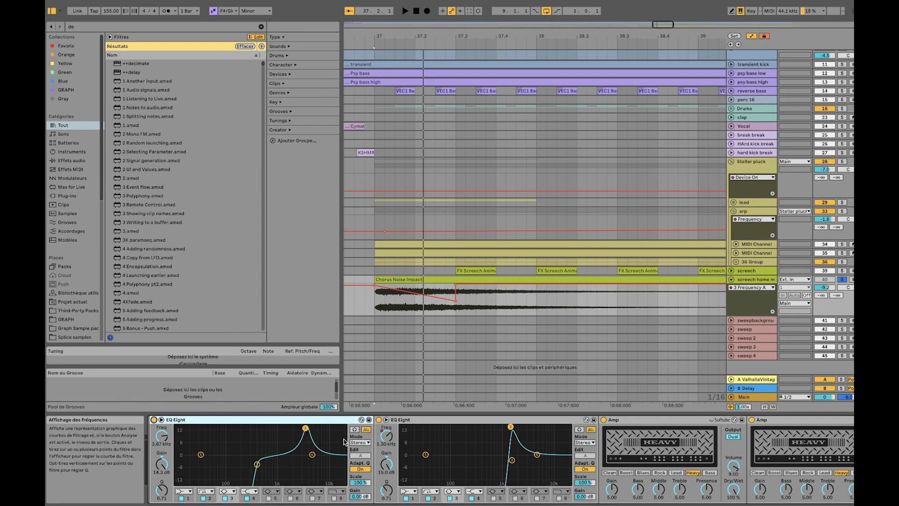
# Highlight the Rock Amp in the homemade screech chain and show the Delay that follows it
pyautogui.hscroll(5, 348, 443)
pyautogui.click(469, 421)
pyautogui.hscroll(2, 568, 424)
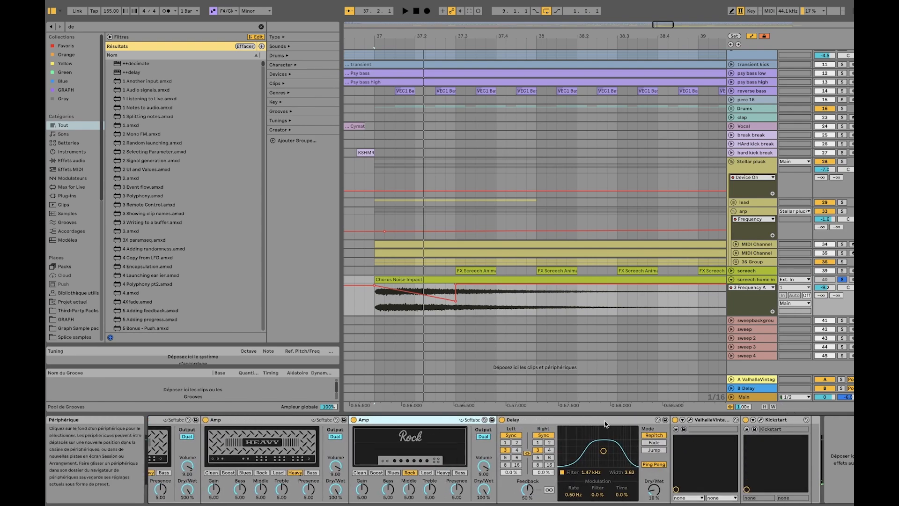
# Highlight the ValhallaVintage reverb after the Delay and play the soloed homemade screech clip from bar 37
pyautogui.click(643, 423)
pyautogui.click(718, 420)
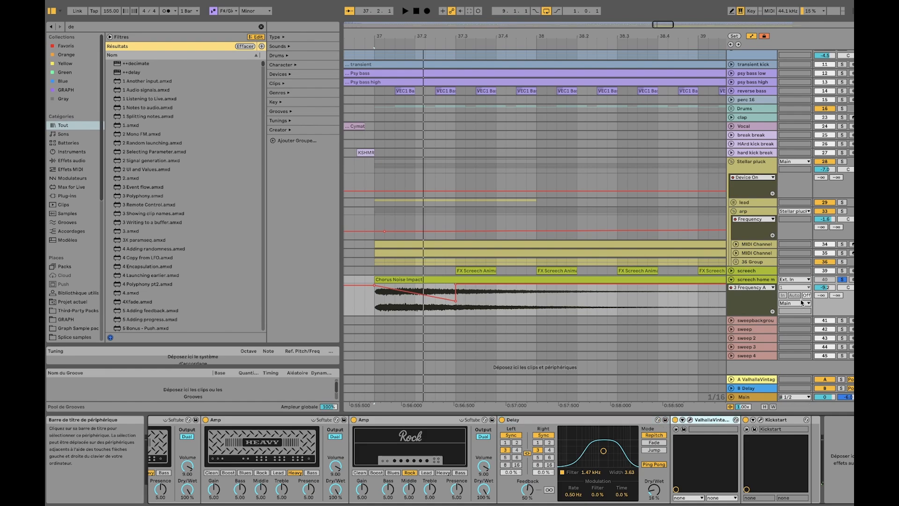
pyautogui.click(769, 271)
pyautogui.click(770, 279)
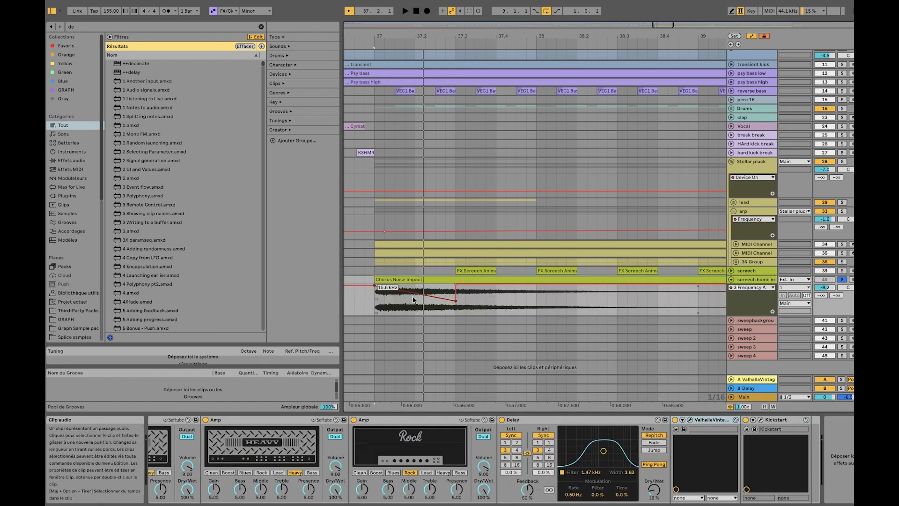
pyautogui.hscroll(-5, 289, 426)
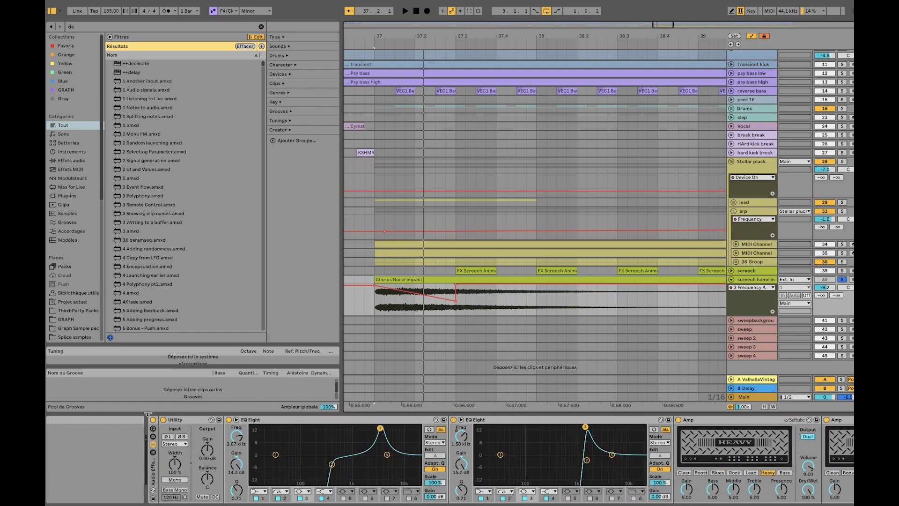
pyautogui.press('space')
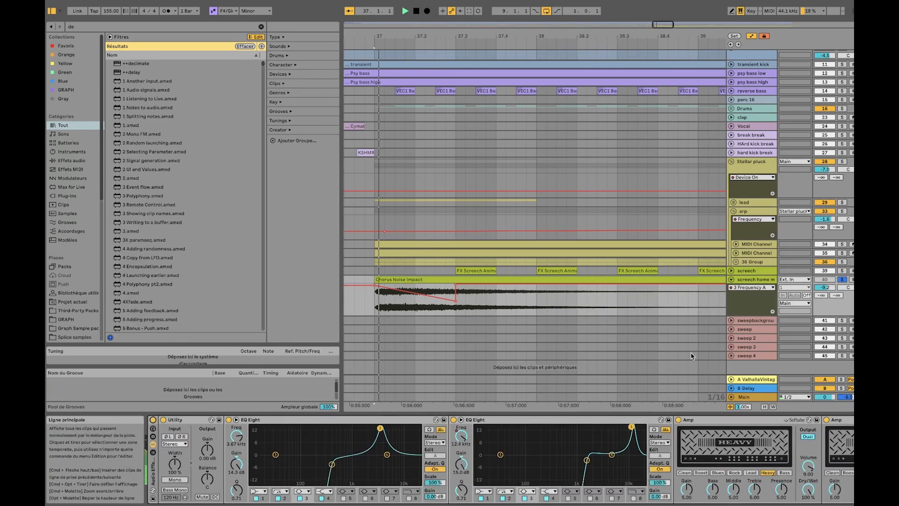
pyautogui.press('space')
# Solo the screech track, play its FX Screech clip for comparison, and solo the homemade screech track again
pyautogui.click(842, 271)
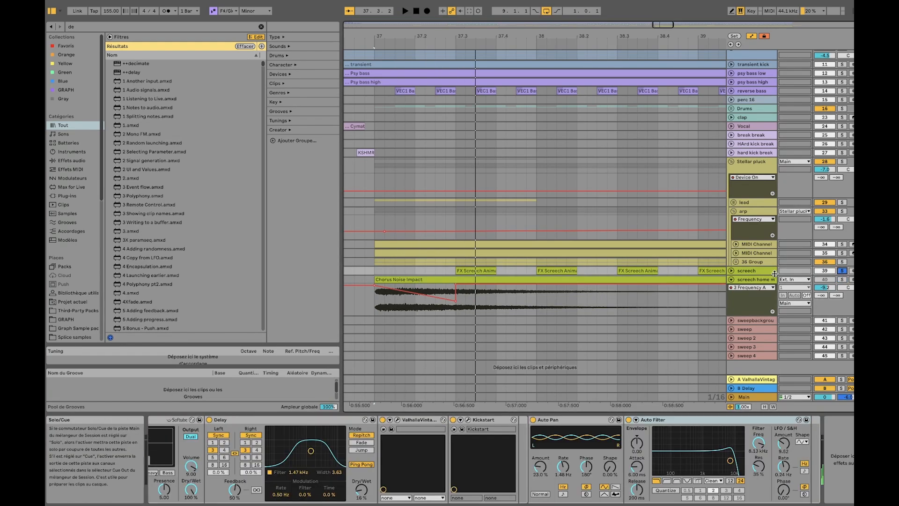
pyautogui.click(476, 267)
pyautogui.press('space')
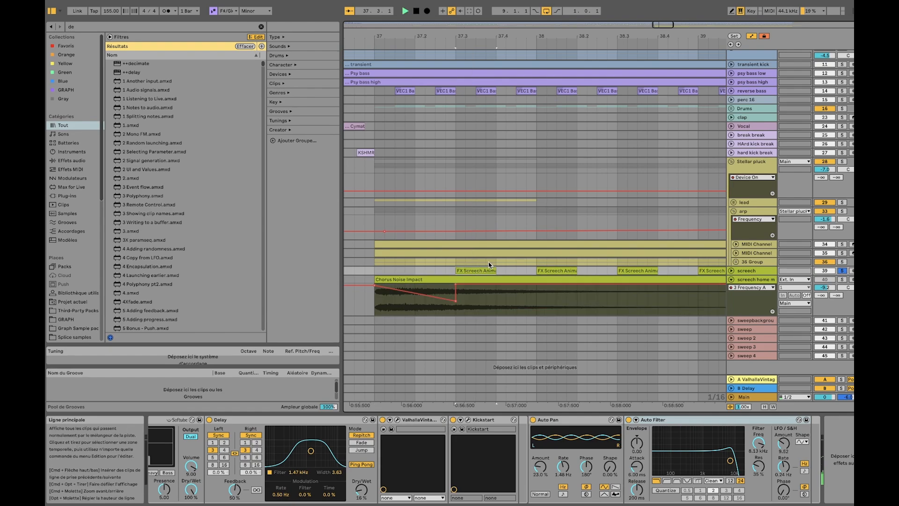
pyautogui.click(842, 279)
# Fold the homemade screech track and select the Flynet Texture clip on the sweepbackground track
pyautogui.scroll(-5, 566, 302)
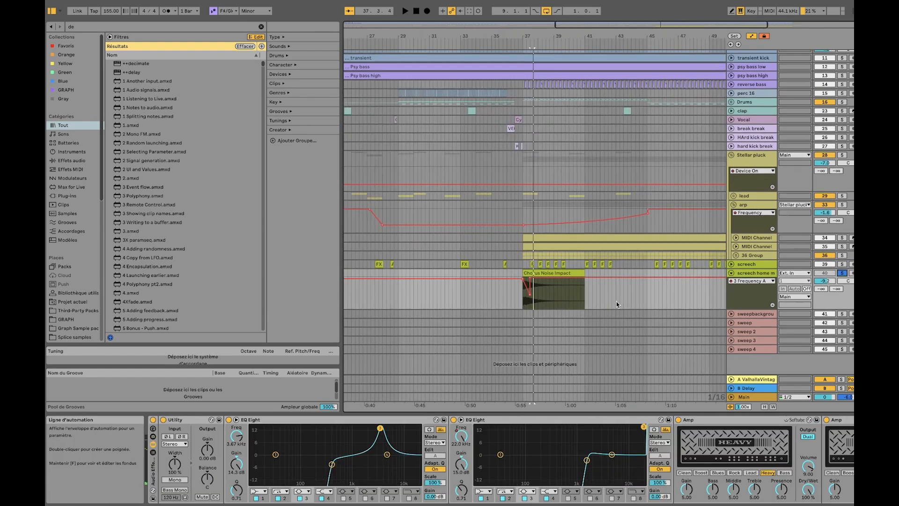
pyautogui.hscroll(2, 609, 302)
pyautogui.scroll(-5, 598, 299)
pyautogui.click(731, 273)
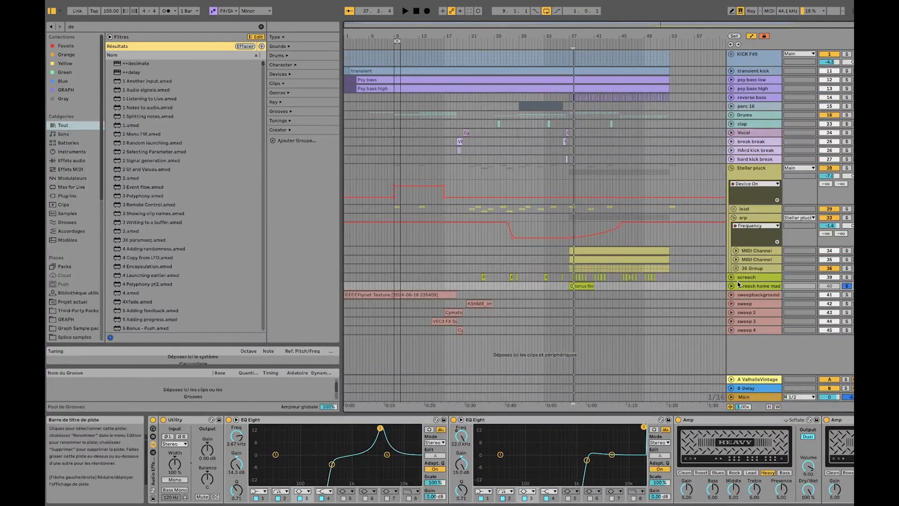
pyautogui.click(405, 295)
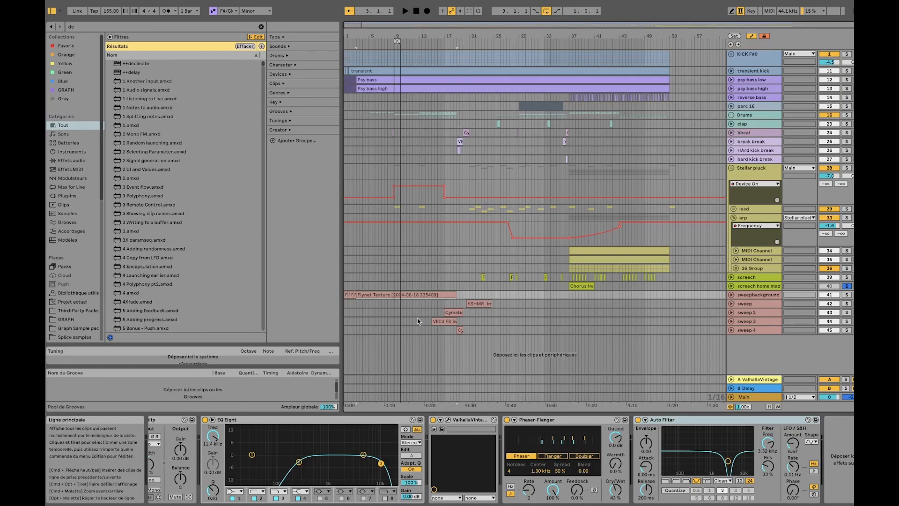
# Unfold the sweep 3 and sweep 2 tracks to show their clip waveforms around bars 15 to 20
pyautogui.click(439, 325)
pyautogui.press('z')
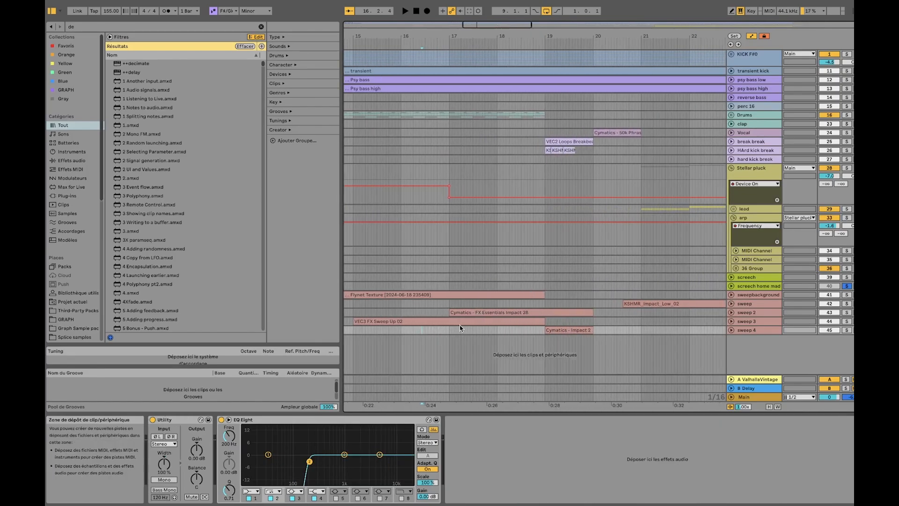
pyautogui.click(732, 321)
pyautogui.press('x')
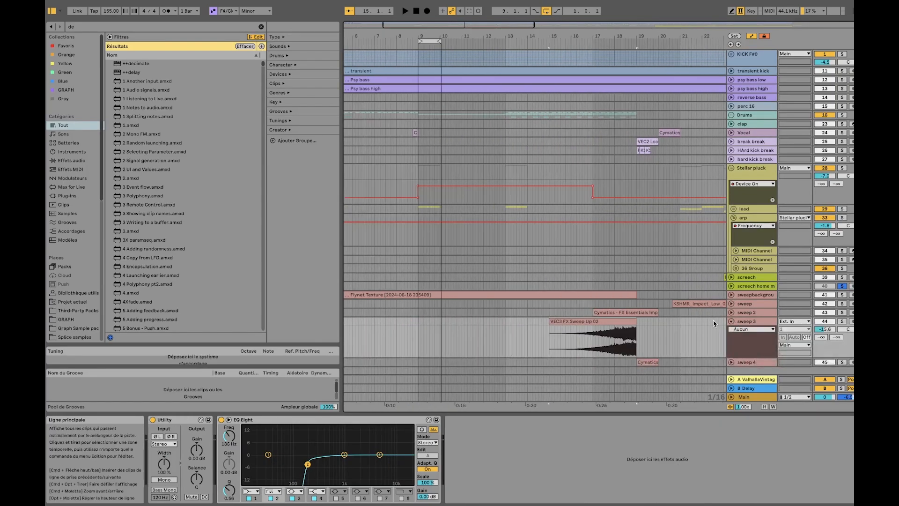
pyautogui.click(731, 312)
pyautogui.click(560, 312)
pyautogui.press('z')
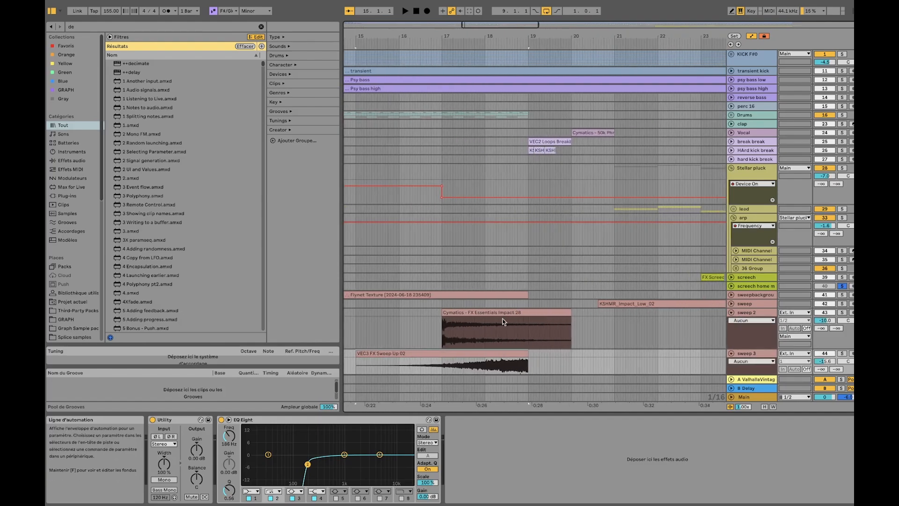
# Select the VEC3 FX Sweep Up 02 clip and unfold the sweep 4 track
pyautogui.scroll(-5, 487, 307)
pyautogui.scroll(-3, 477, 316)
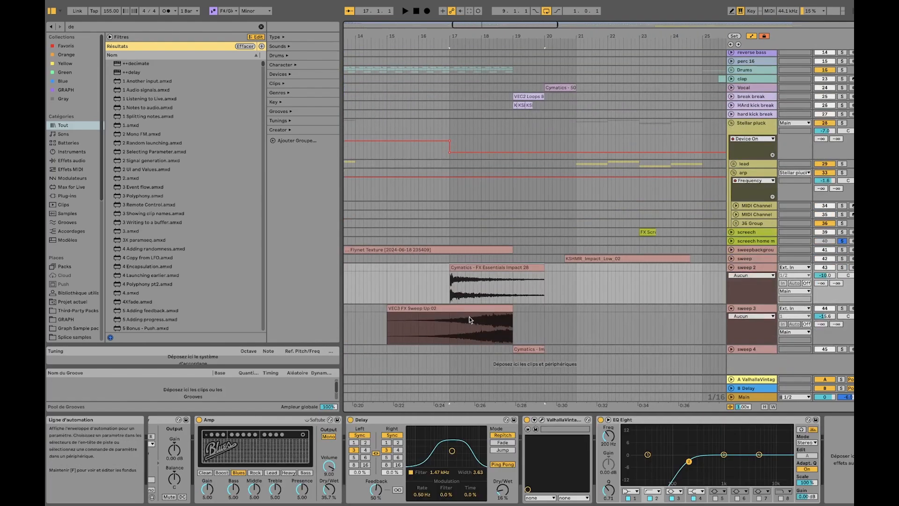
pyautogui.click(476, 307)
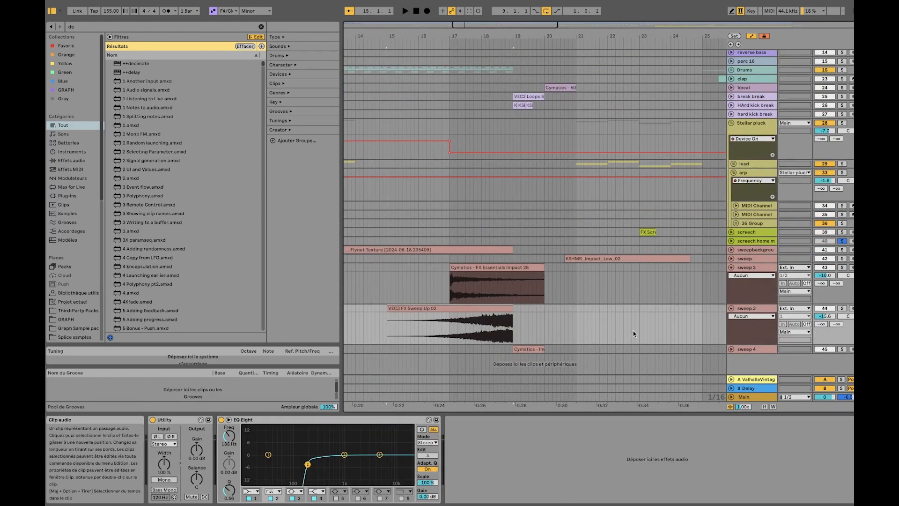
pyautogui.click(731, 349)
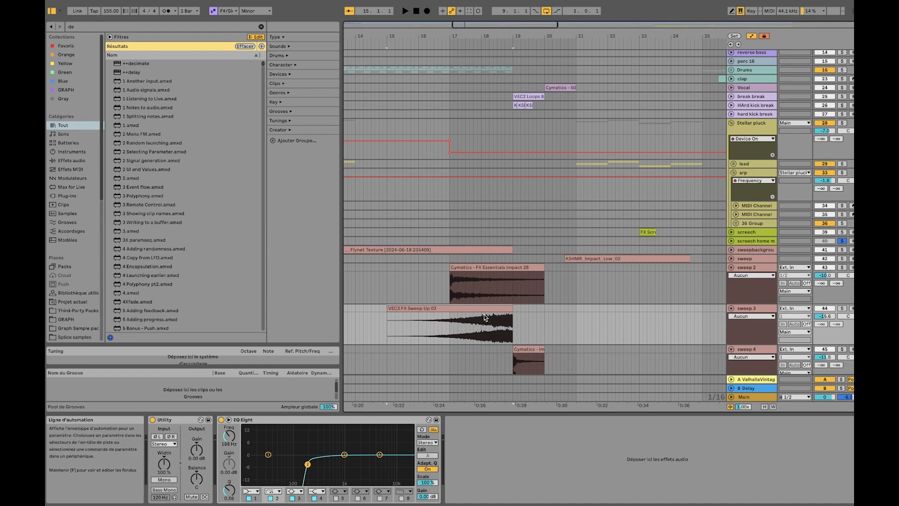
# Solo the sweep 3 track and audition the second half of the VEC3 FX Sweep Up 02 clip
pyautogui.click(842, 308)
pyautogui.click(474, 324)
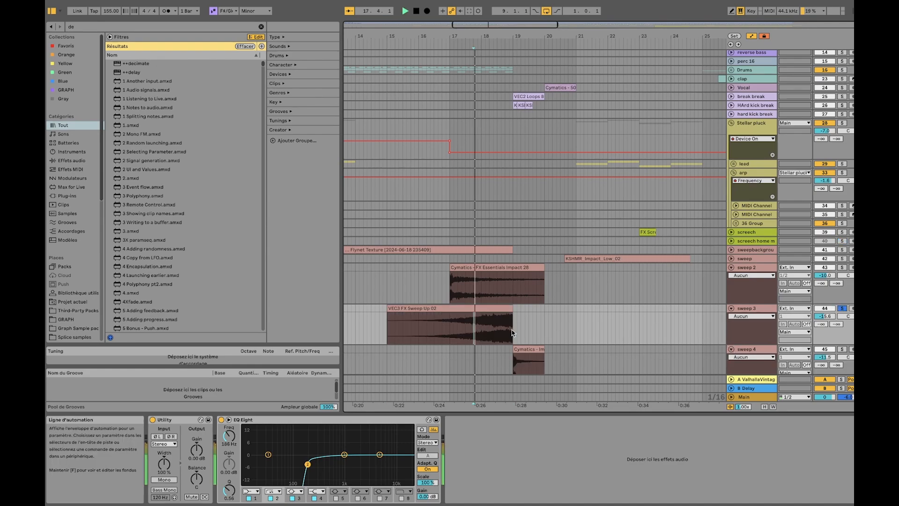
pyautogui.click(498, 328)
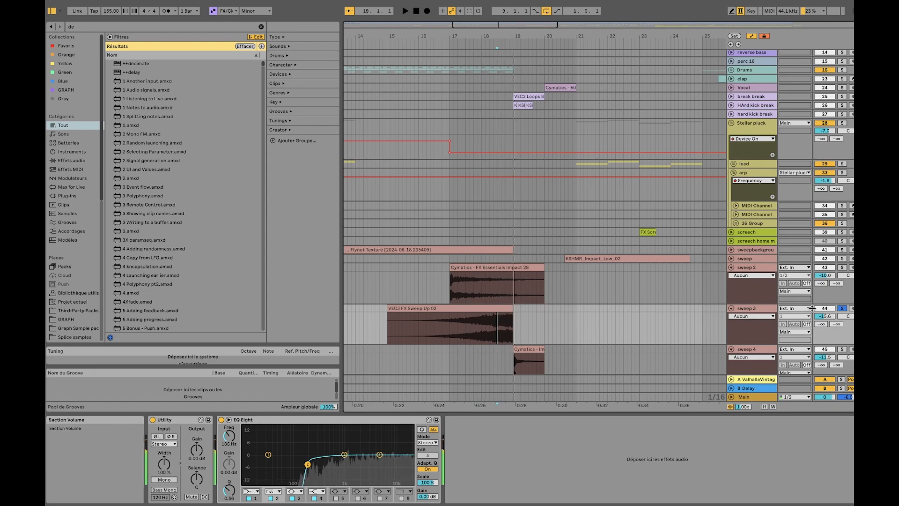
# Add the sweep 4 and sweep 2 tracks to the solo and select the VEC3 FX Sweep Up 02 clip
pyautogui.keyDown('super'); pyautogui.click(841, 349); pyautogui.keyUp('super')
pyautogui.keyDown('super'); pyautogui.click(842, 267); pyautogui.keyUp('super')
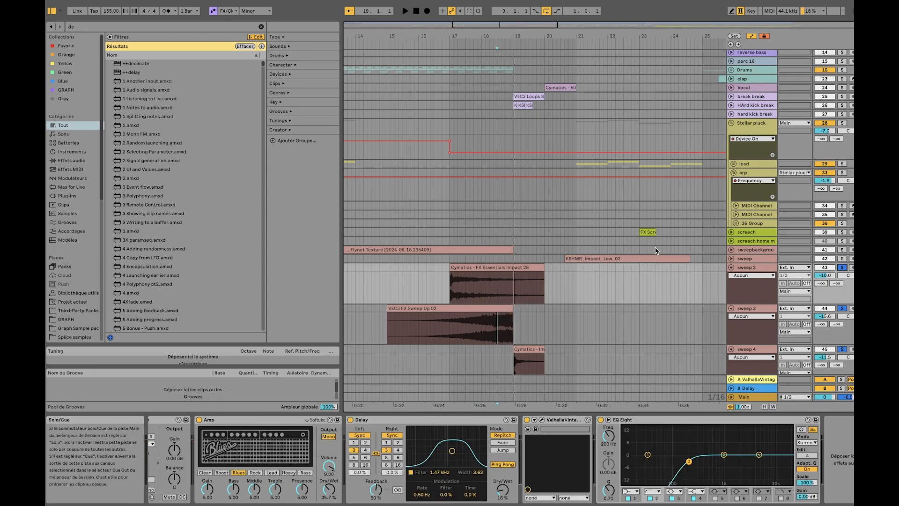
pyautogui.scroll(3, 502, 211)
pyautogui.scroll(-5, 437, 316)
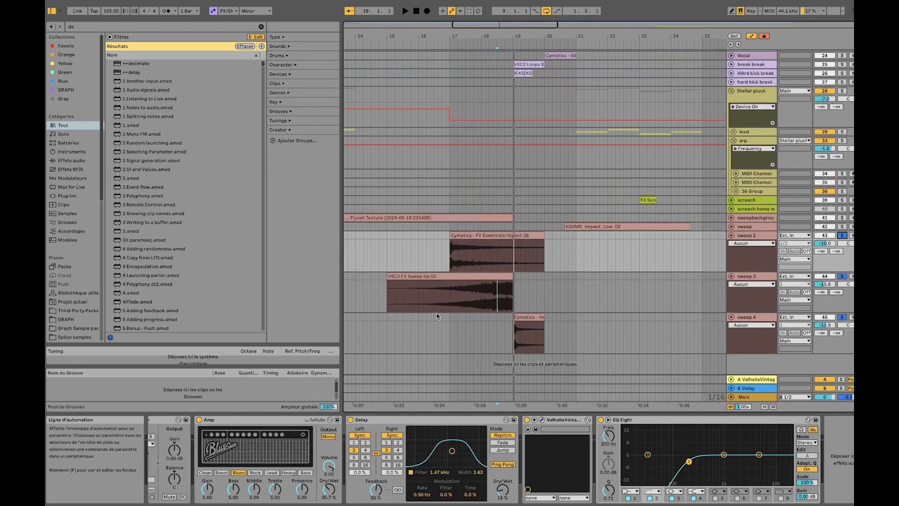
pyautogui.click(427, 278)
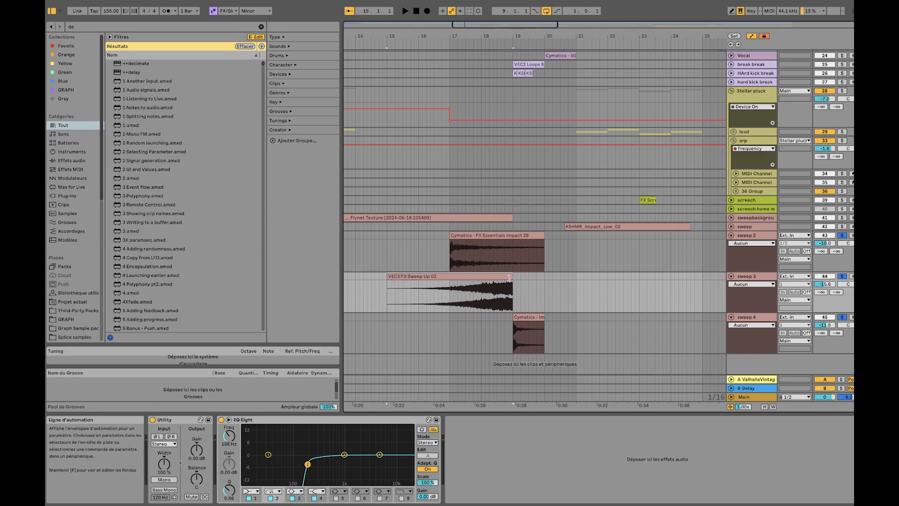
# Solo the Vocal, break break and HArd kick break tracks and play the break from bar 19
pyautogui.scroll(4, 513, 211)
pyautogui.click(542, 128)
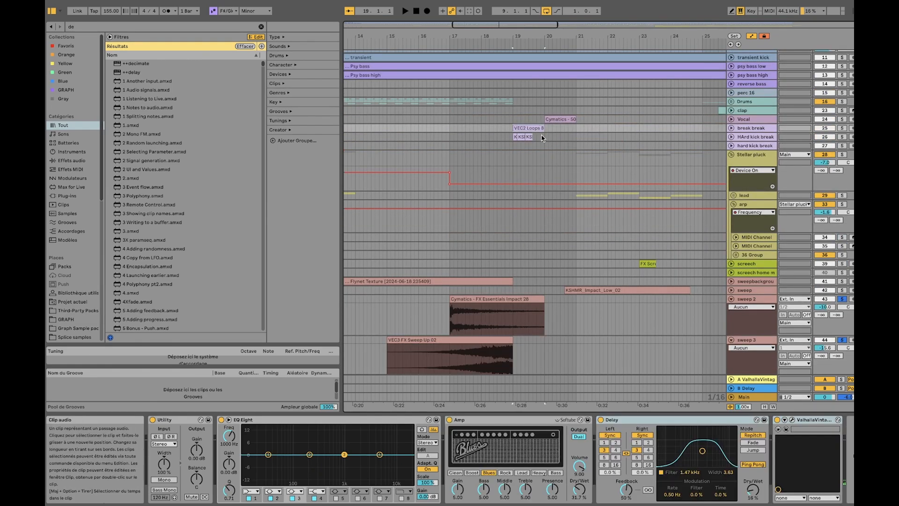
pyautogui.click(842, 120)
pyautogui.click(842, 129)
pyautogui.click(842, 137)
pyautogui.press('space')
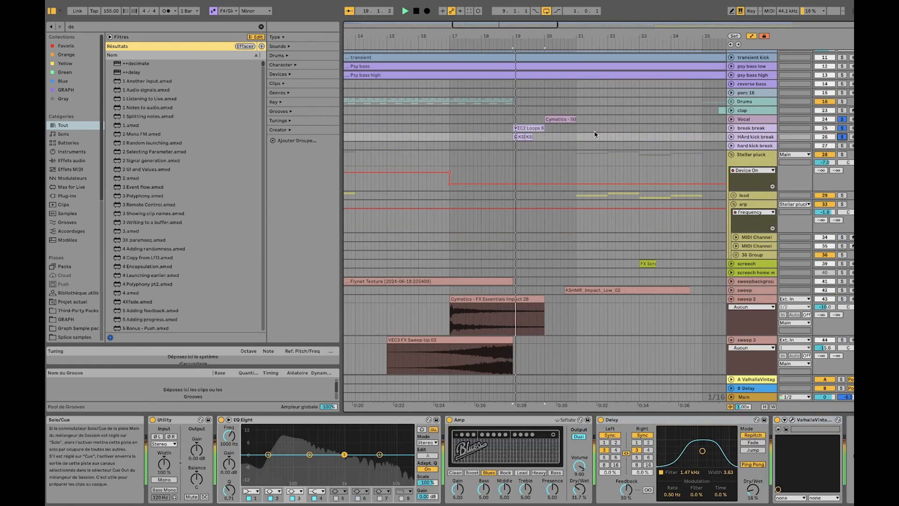
pyautogui.scroll(-4, 552, 160)
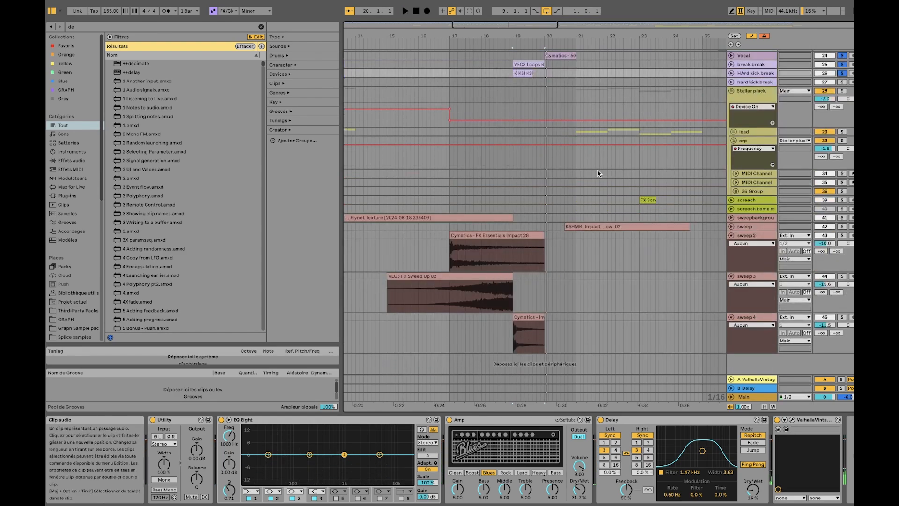
# Play the full mix without solos from the VEC3 FX Sweep Up 02 clip at bar 15 and unfold the sweep track
pyautogui.scroll(5, 532, 134)
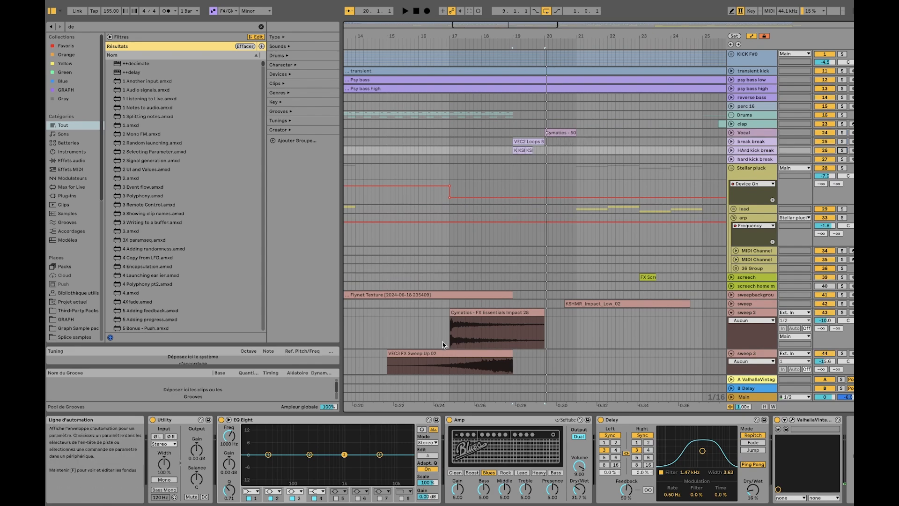
pyautogui.click(427, 352)
pyautogui.press('space')
pyautogui.scroll(-5, 431, 348)
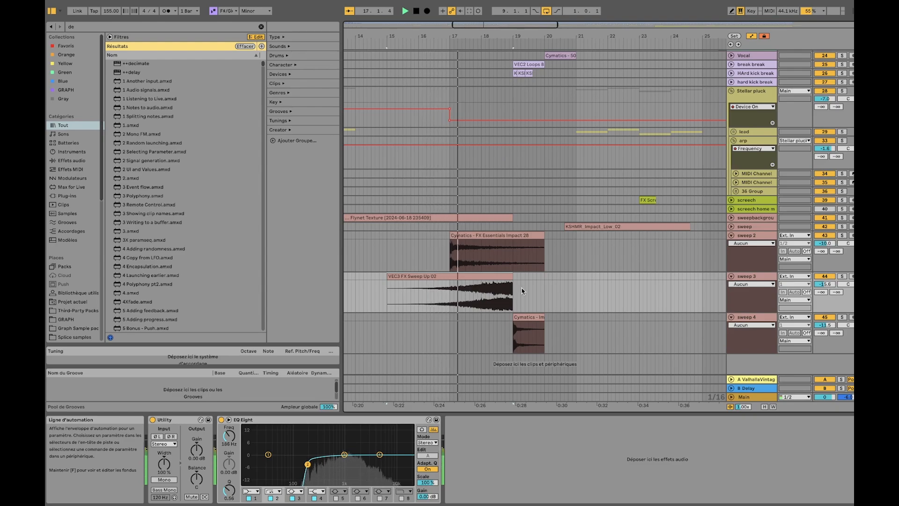
pyautogui.click(731, 227)
pyautogui.scroll(-1, 637, 278)
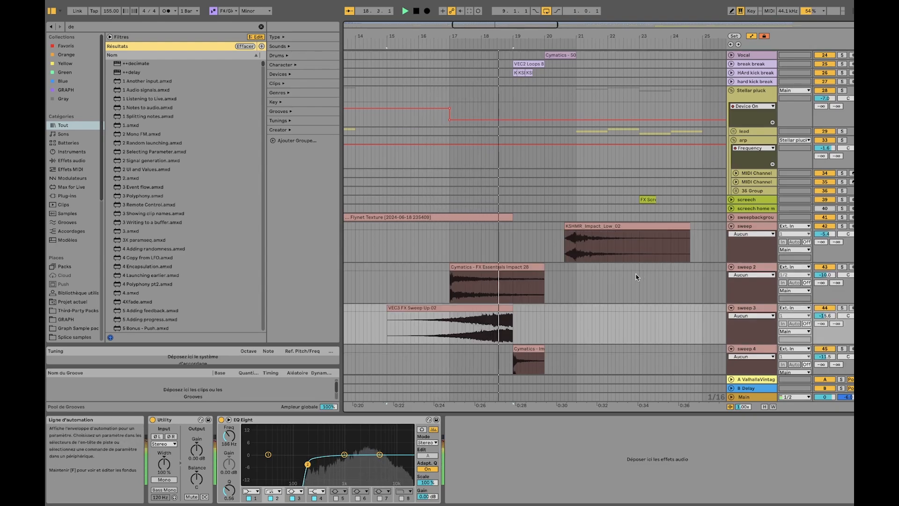
pyautogui.scroll(-2, 627, 271)
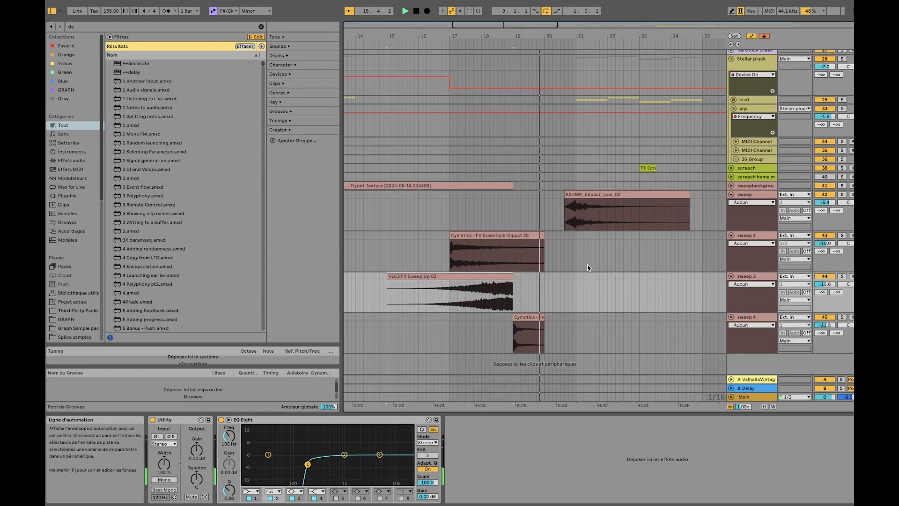
pyautogui.scroll(1, 574, 281)
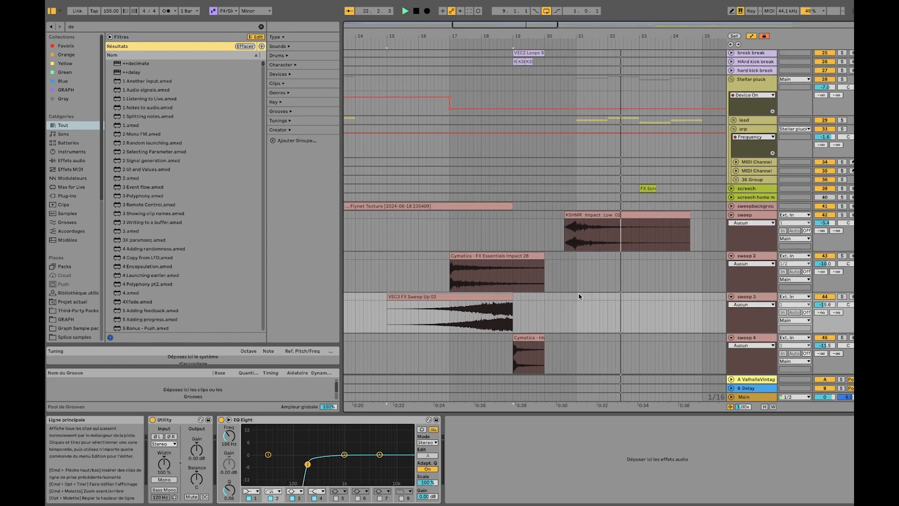
pyautogui.press('space')
# Solo the sweep track and audition its KSHMR_Impact_Low_02 clip
pyautogui.click(572, 216)
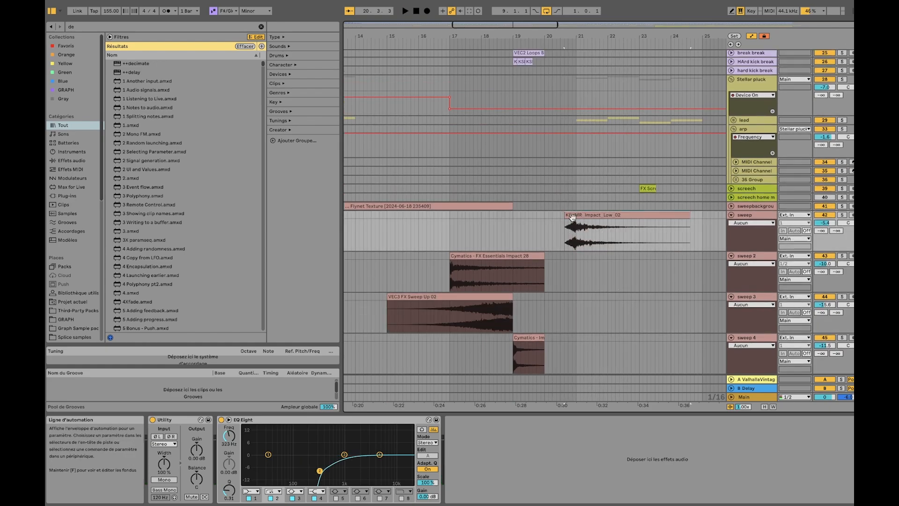
pyautogui.click(570, 234)
pyautogui.click(842, 215)
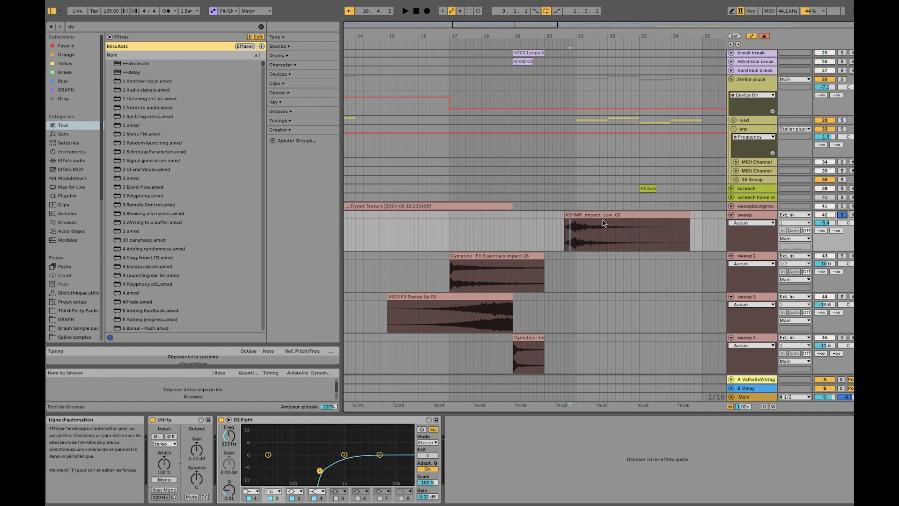
pyautogui.click(604, 215)
pyautogui.press('space')
pyautogui.press('space')
# Show the whole arrangement and fold the sweep, sweep 2, sweep 3 and sweep 4 tracks
pyautogui.press('w')
pyautogui.click(732, 216)
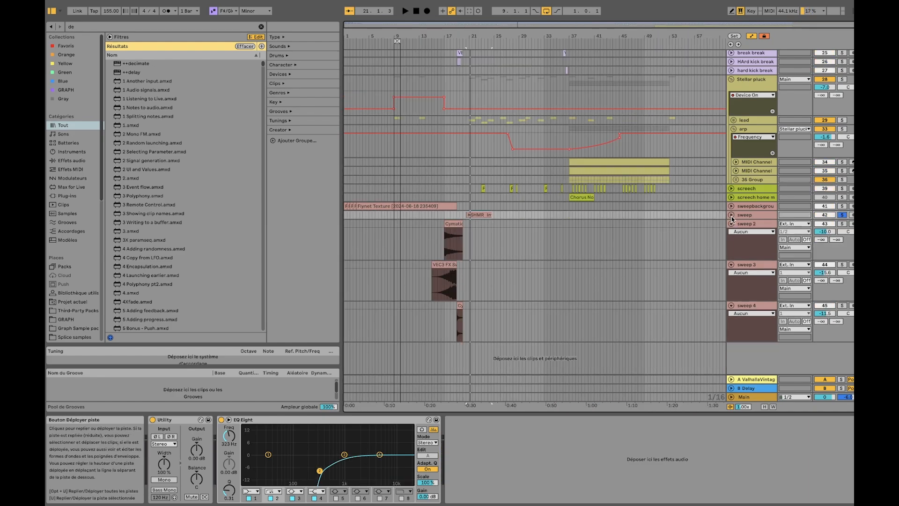
pyautogui.click(731, 224)
pyautogui.click(731, 233)
pyautogui.click(732, 241)
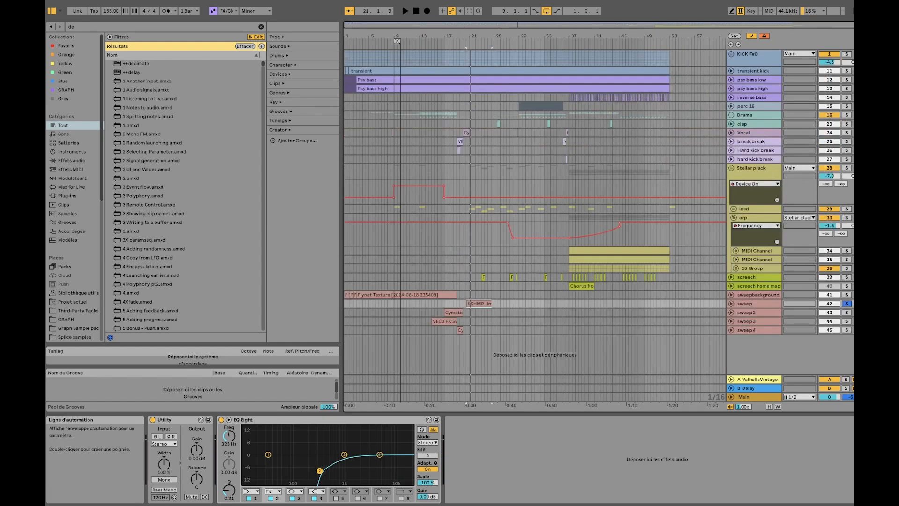
# Fold the Stellar pluck group and turn off the arrangement loop at bar 9
pyautogui.click(731, 169)
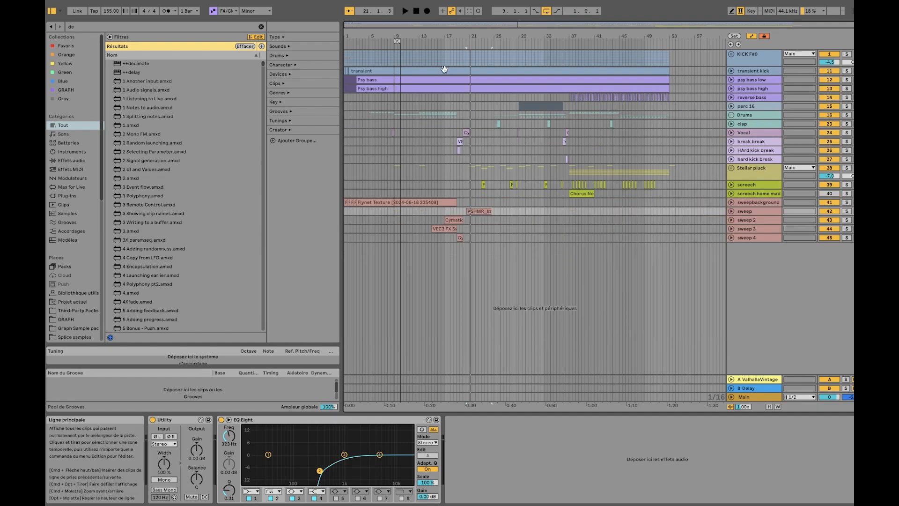
pyautogui.rightClick(399, 41)
pyautogui.click(409, 46)
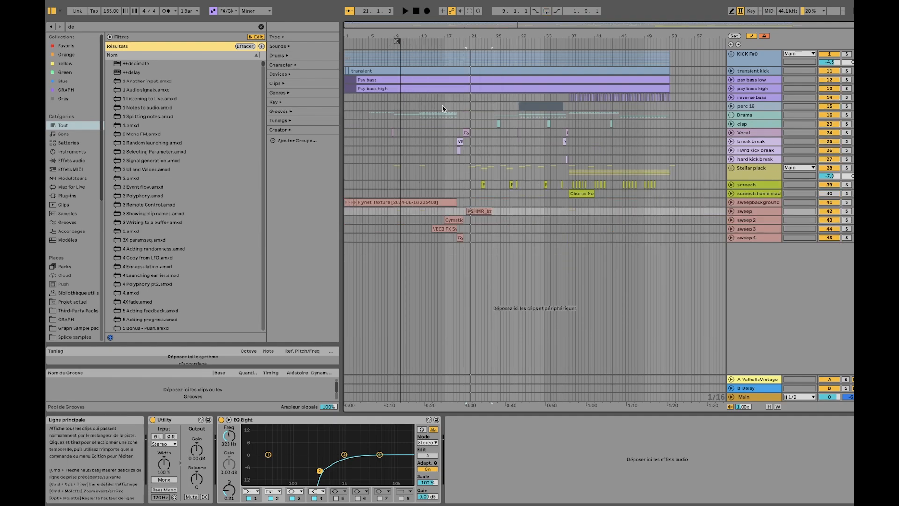